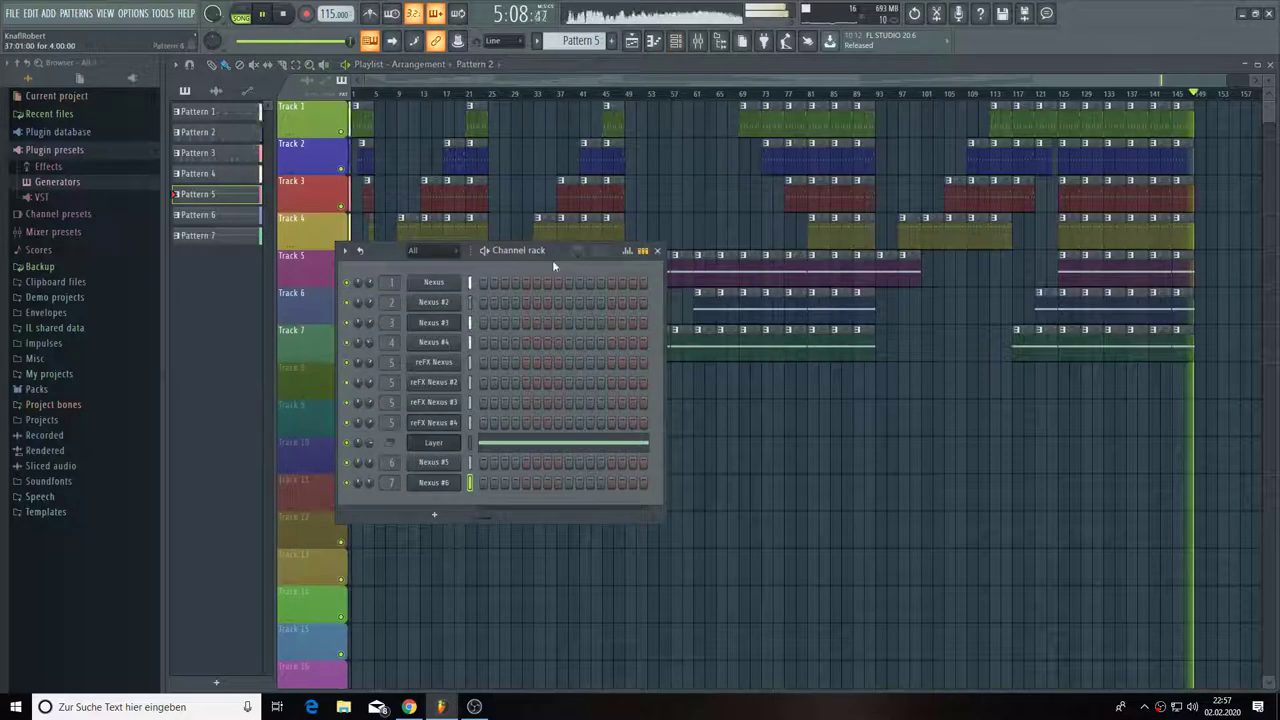
- Clone the Nexus #6 channel in the channel rack and move the rack clear of the new plugin window
left_click_drag(545, 250, 663, 186)
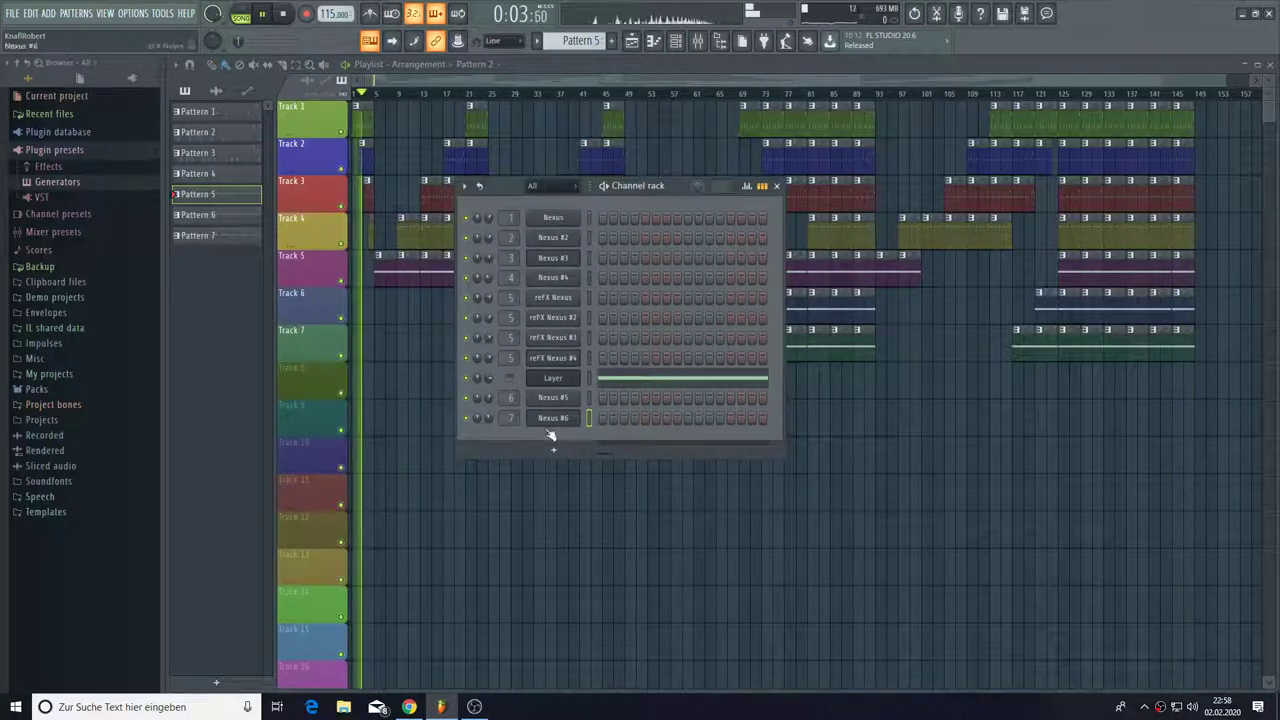
right_click(544, 420)
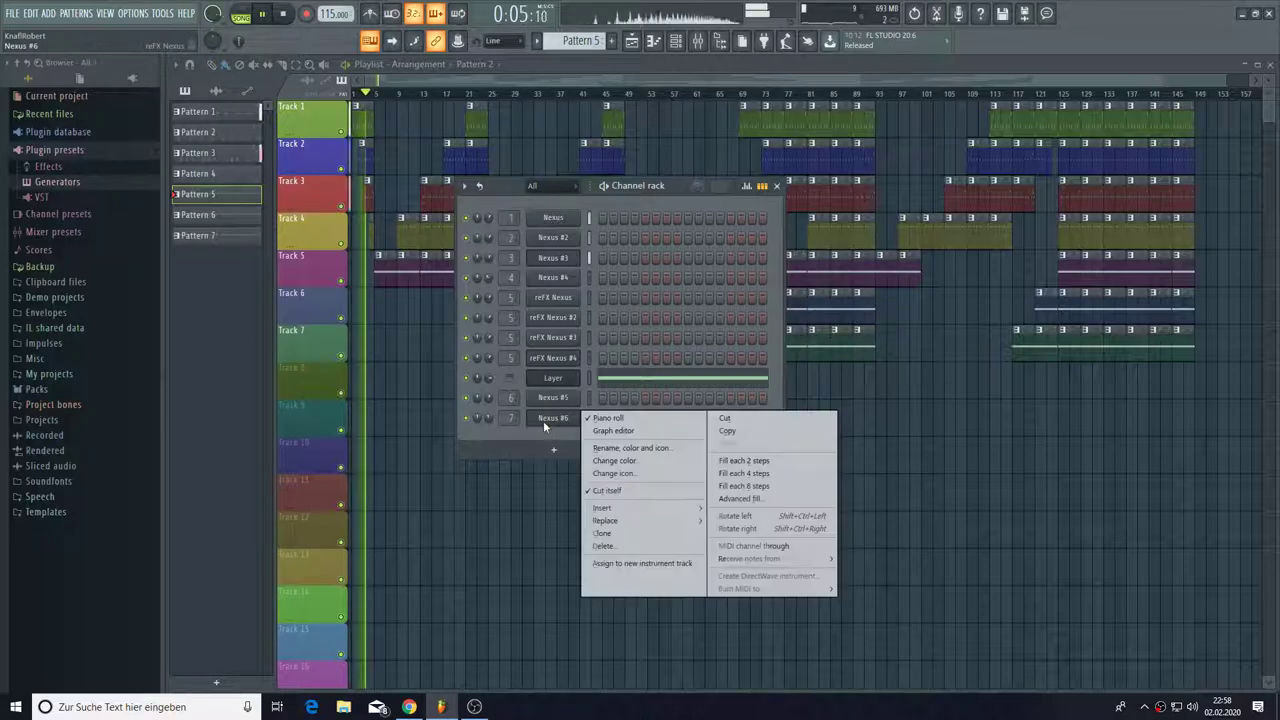
left_click(604, 533)
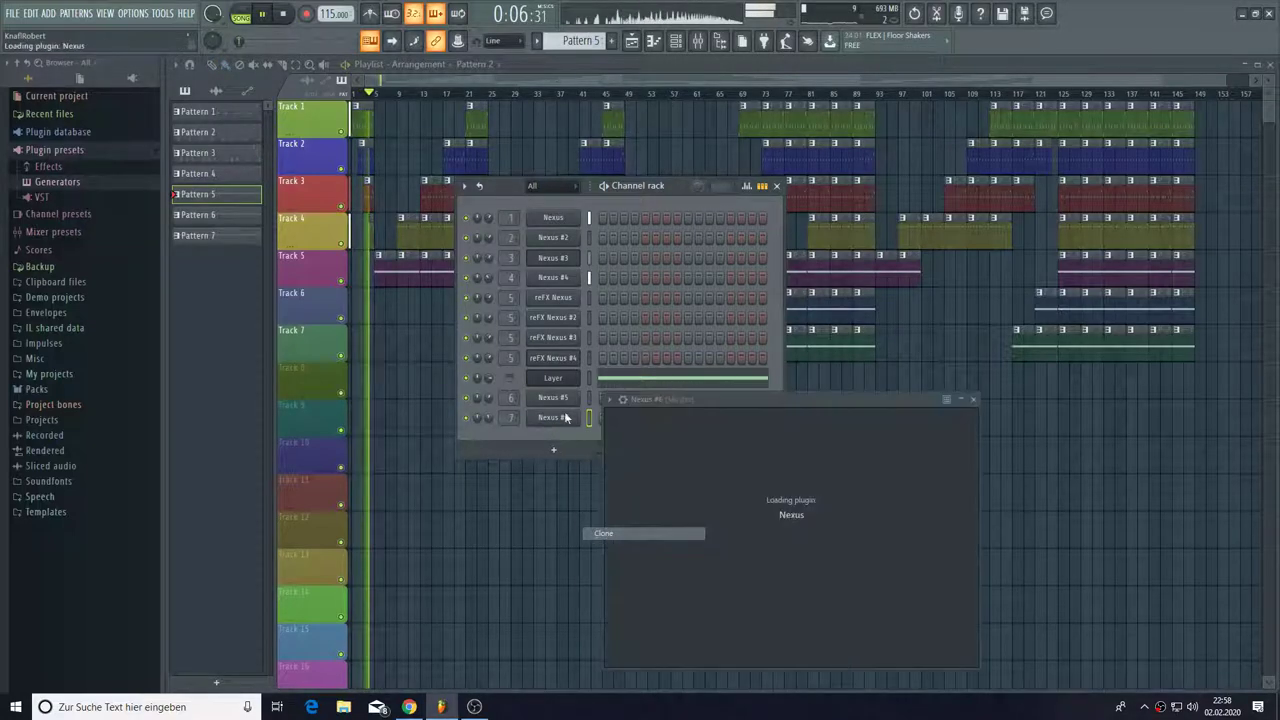
left_click_drag(653, 186, 724, 153)
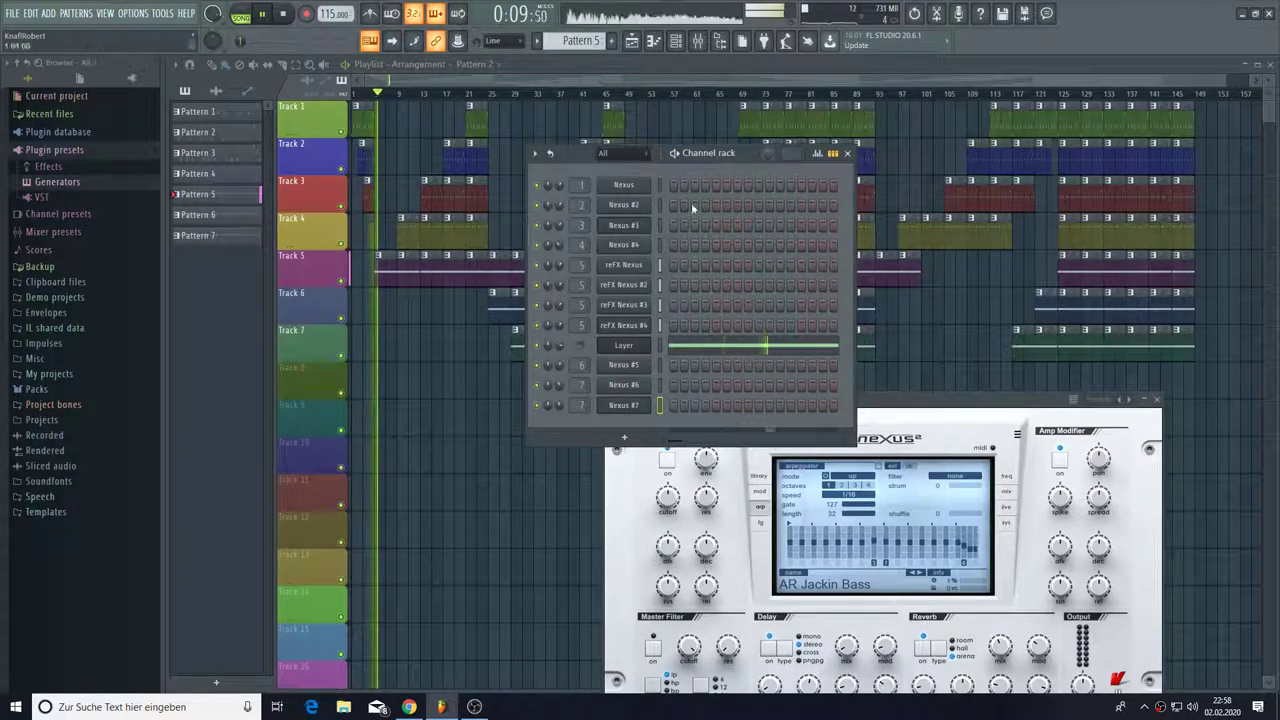
- Open the Layer channel settings, show its child channels and move the window clear of the channel rack
left_click(624, 345)
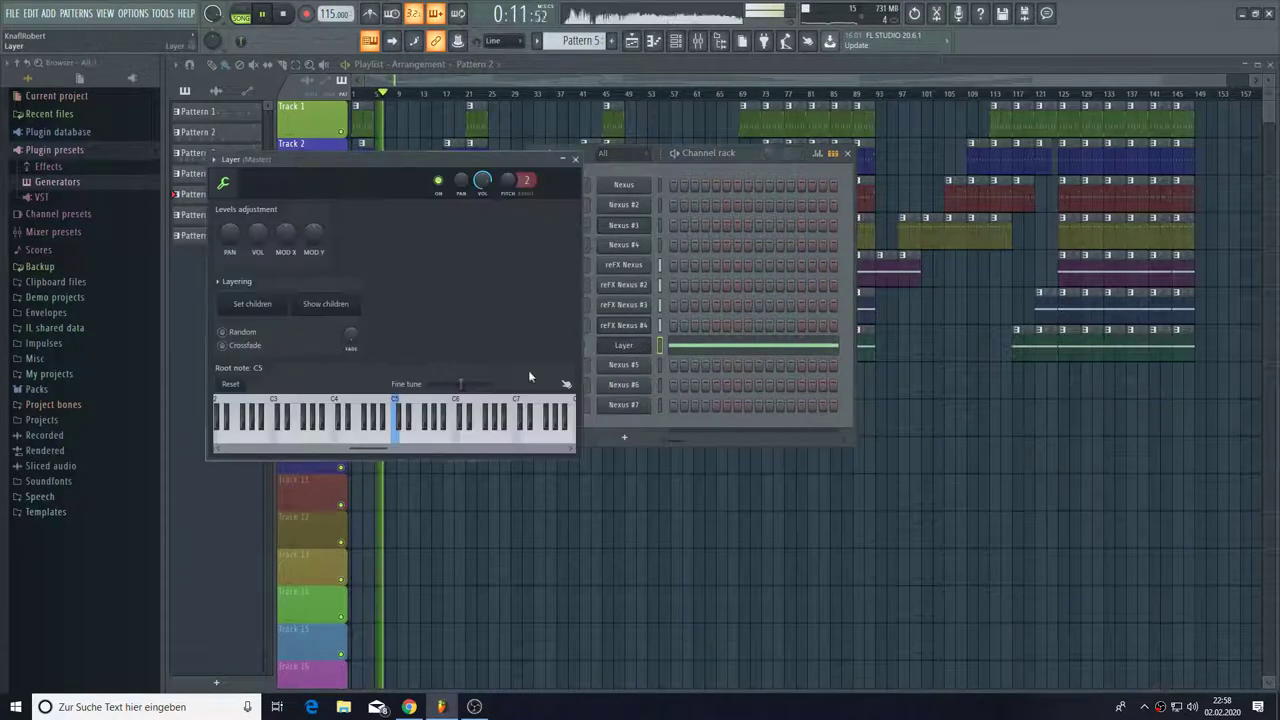
left_click(326, 304)
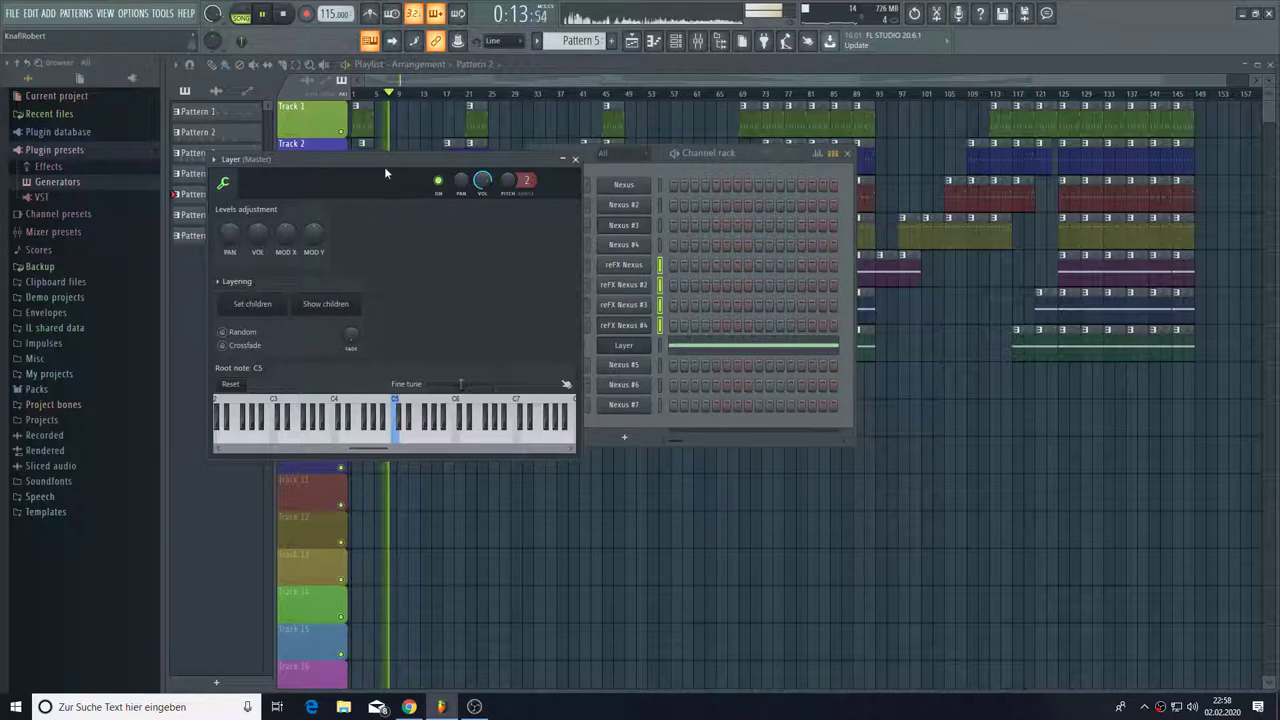
left_click_drag(388, 162, 368, 358)
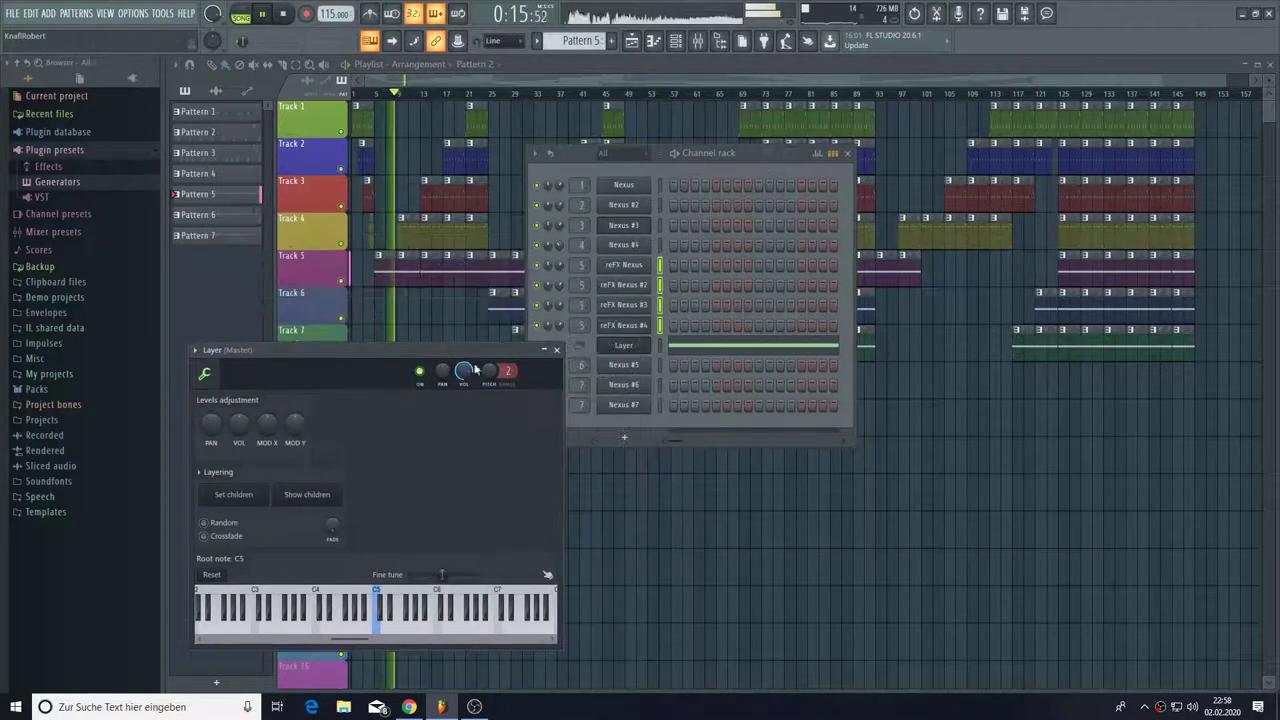
- Examine the presets loaded in the four layered channels, from reFX Nexus #4 up to reFX Nexus
left_click(633, 325)
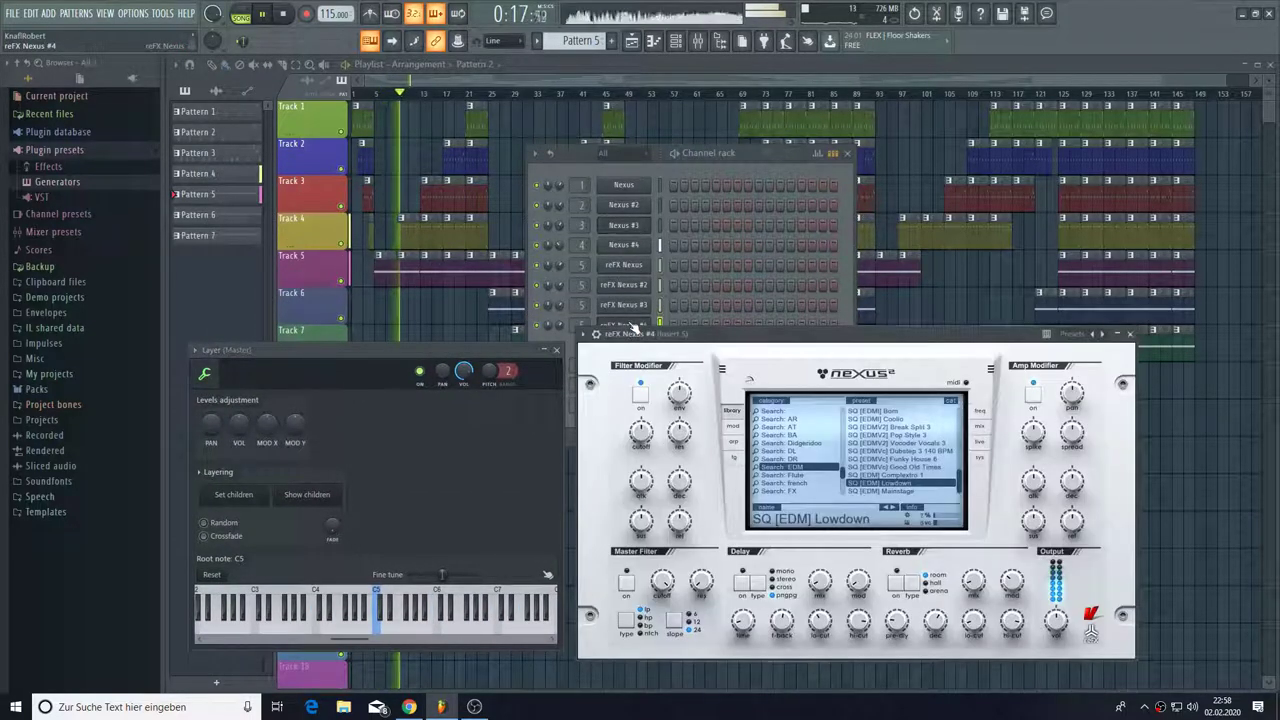
left_click_drag(687, 347, 737, 379)
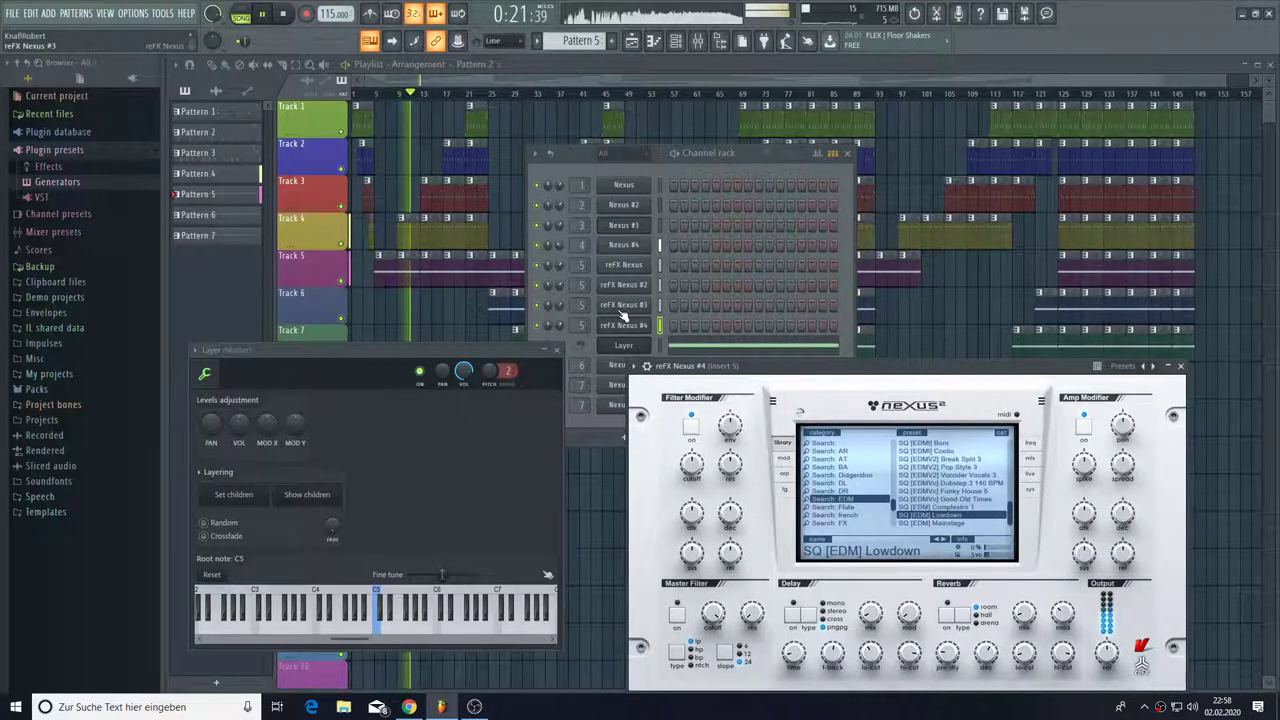
left_click(620, 305)
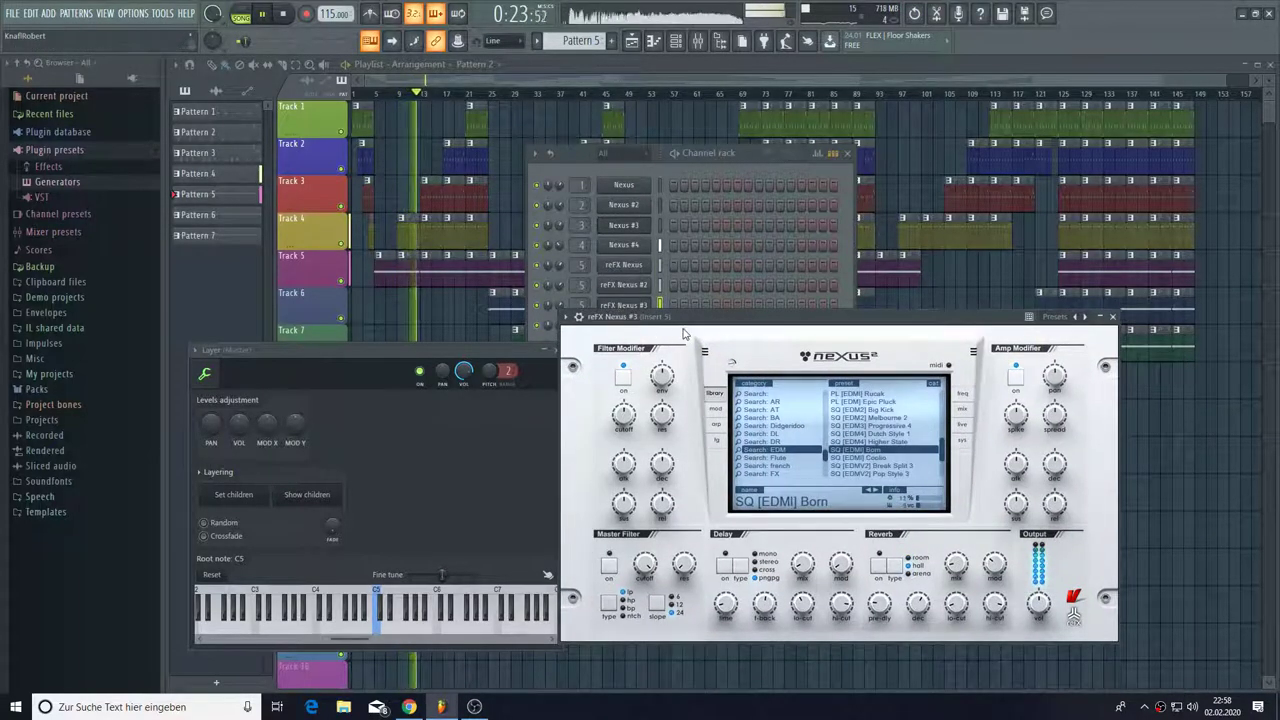
left_click_drag(620, 315, 340, 388)
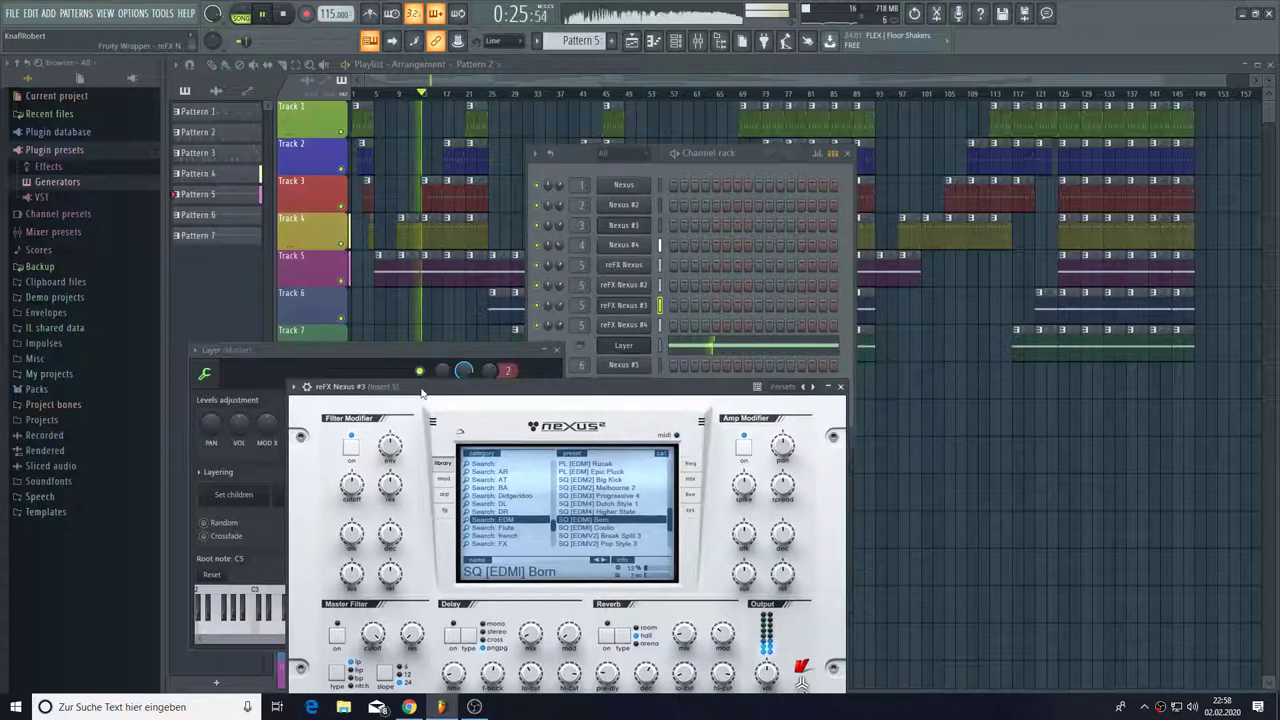
left_click(636, 287)
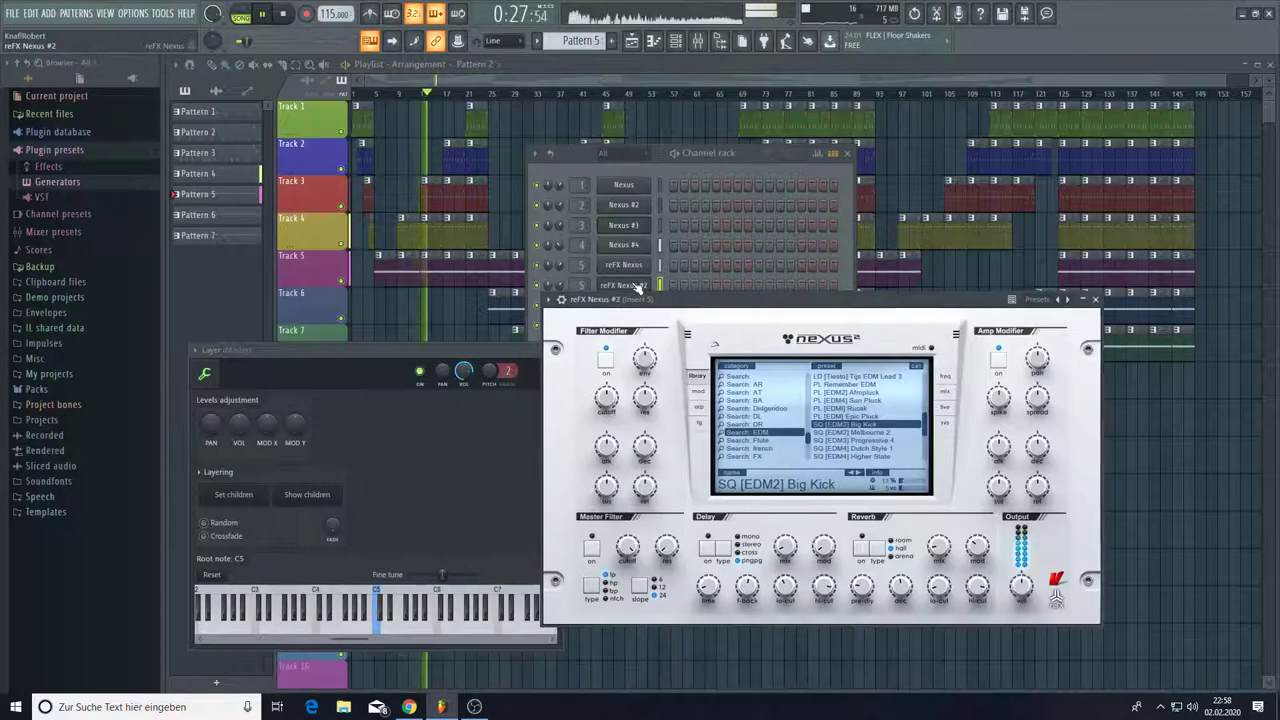
left_click_drag(690, 297, 809, 416)
left_click(636, 266)
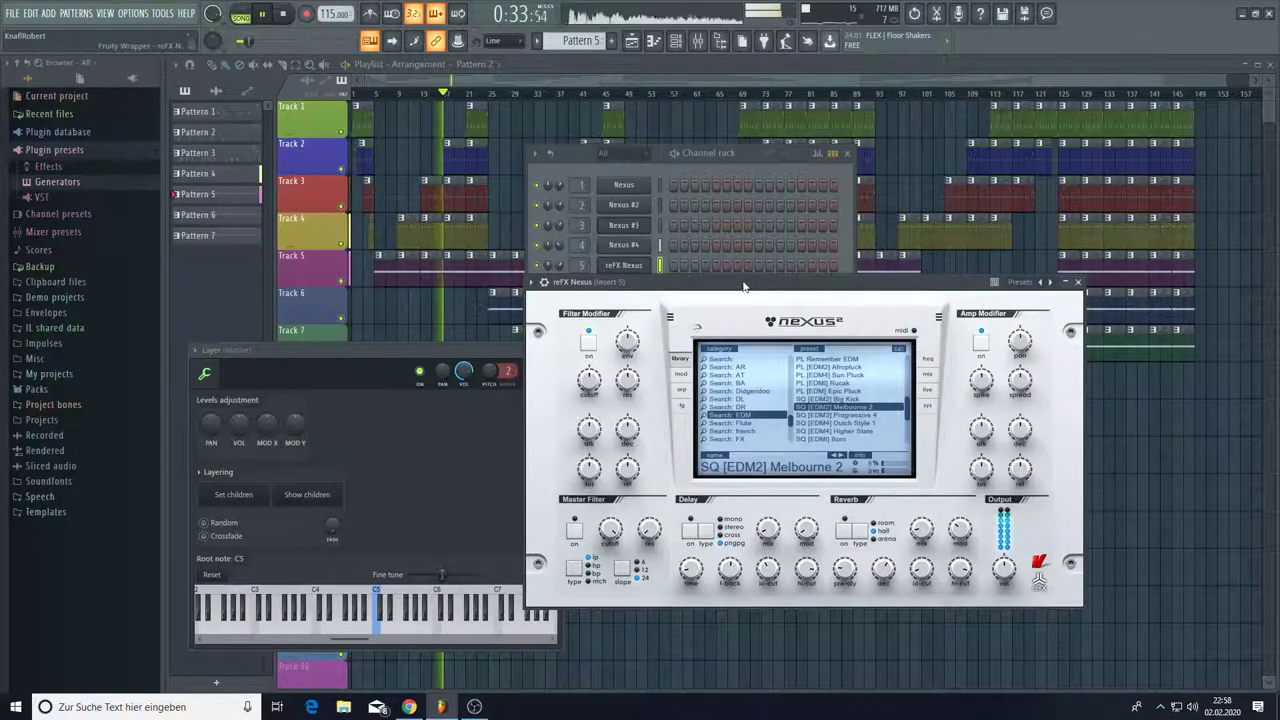
left_click_drag(743, 287, 527, 399)
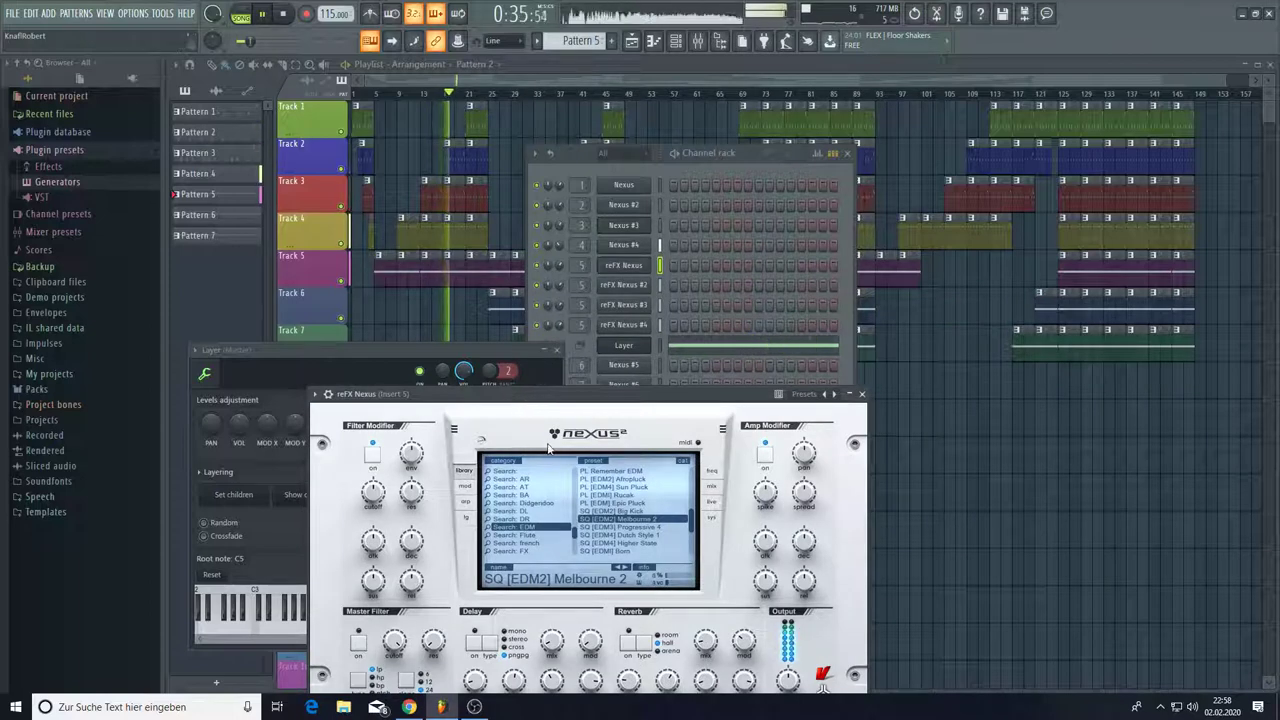
- Review the Nexus #4 notes of Pattern 4 in the piano roll, check Patterns 2 and 1, and return to the playlist
scroll(583, 36, "down", 1)
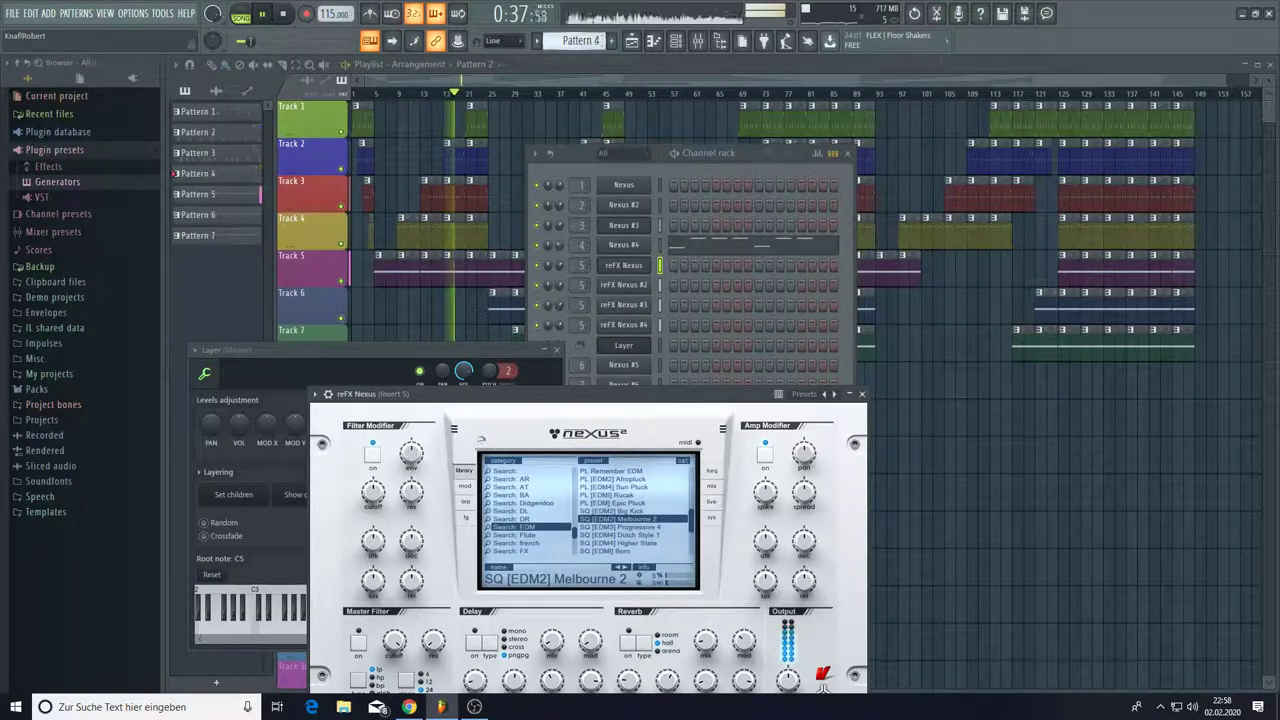
left_click(697, 246)
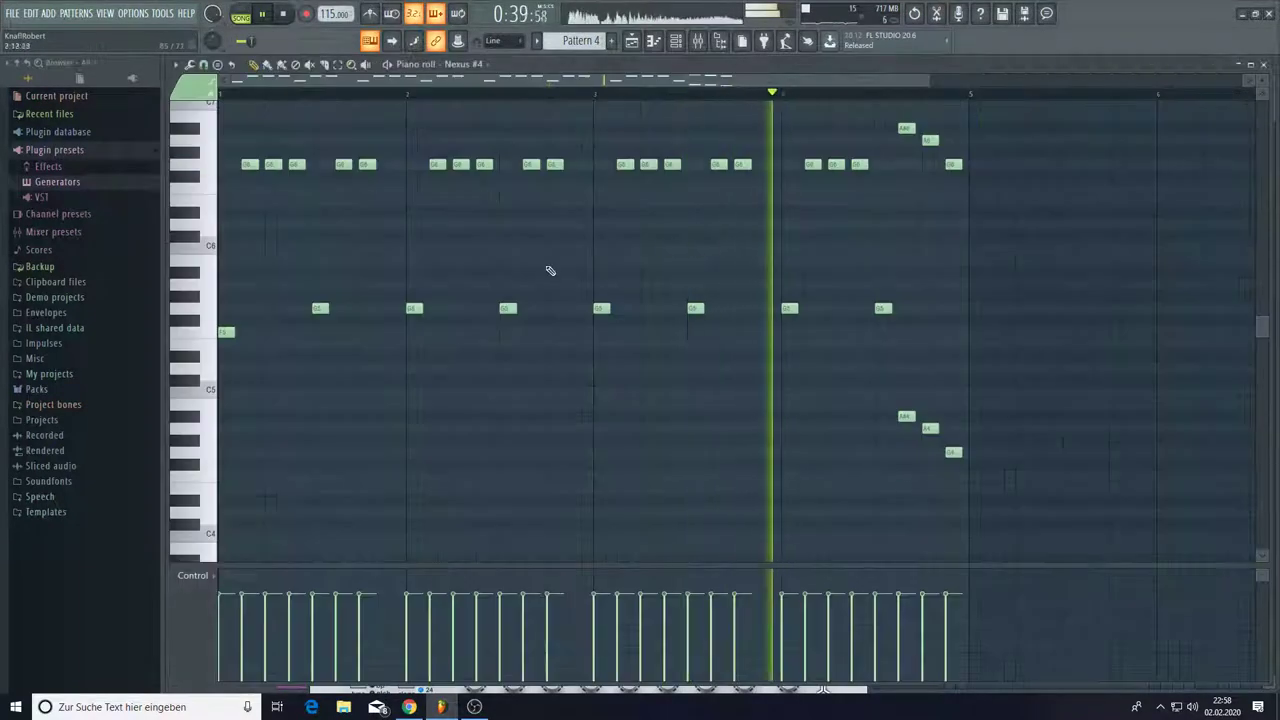
scroll(550, 271, "up", 2)
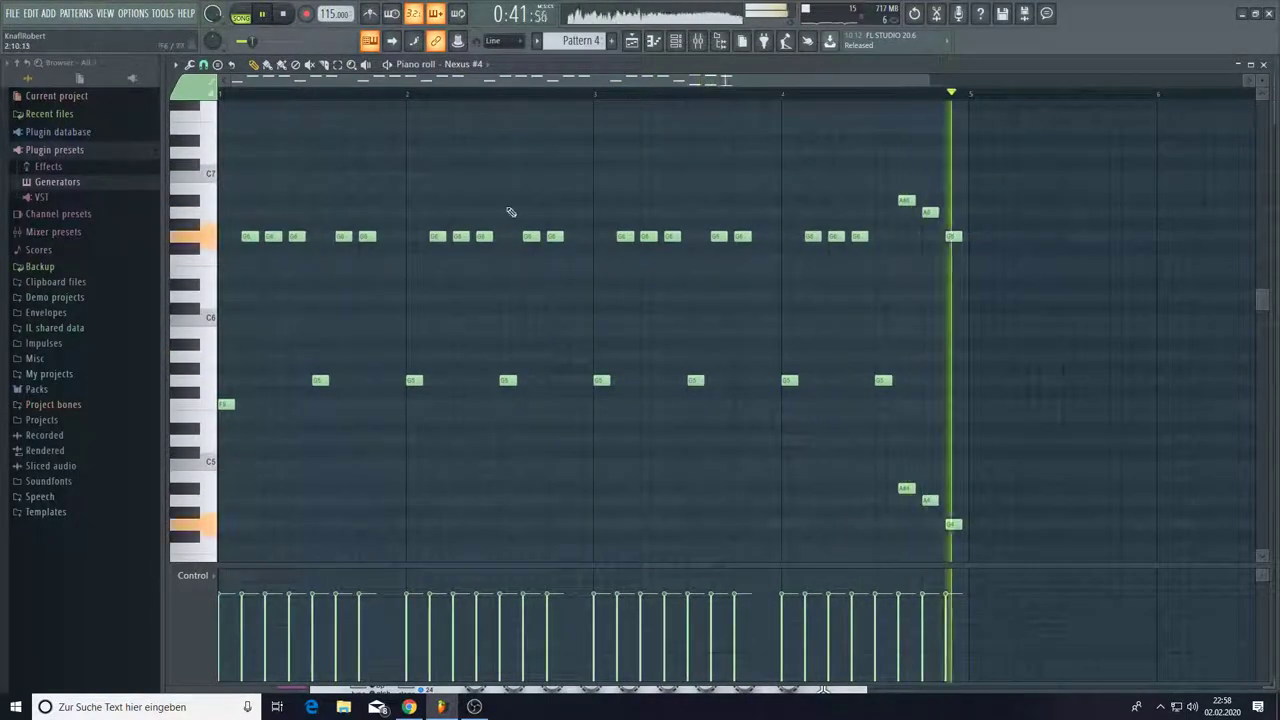
scroll(580, 40, "down", 2)
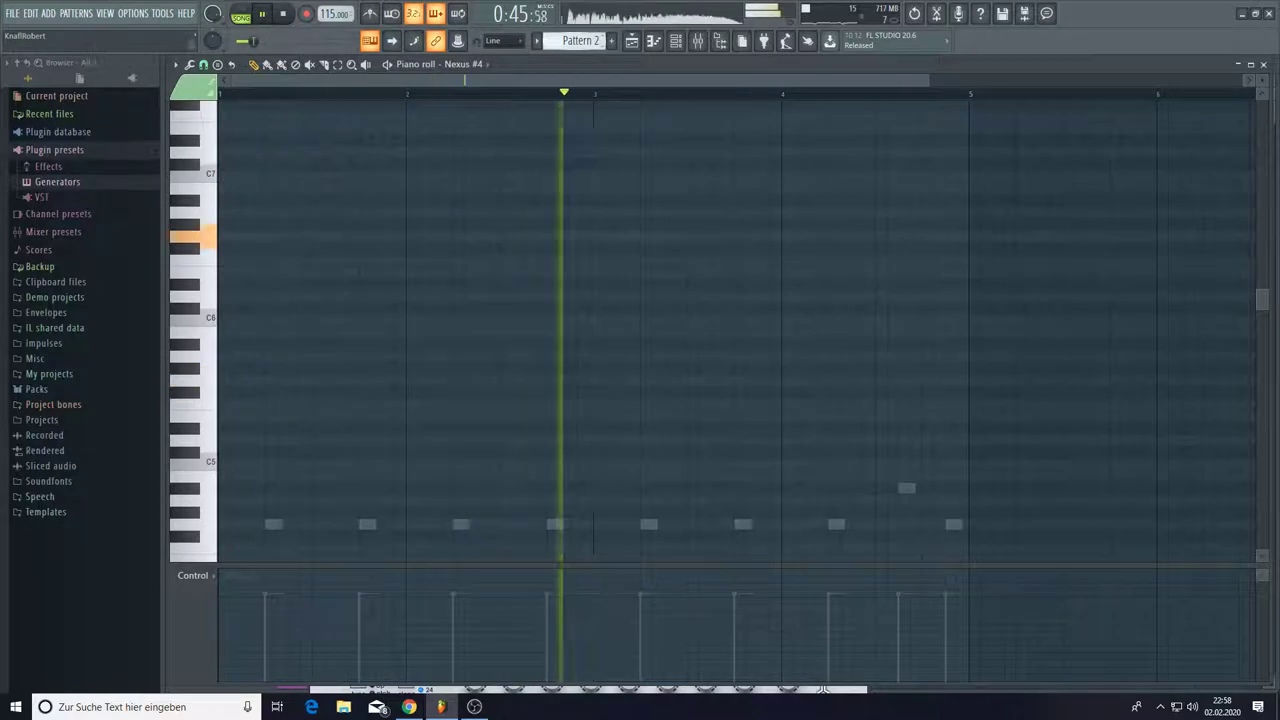
scroll(572, 40, "down", 1)
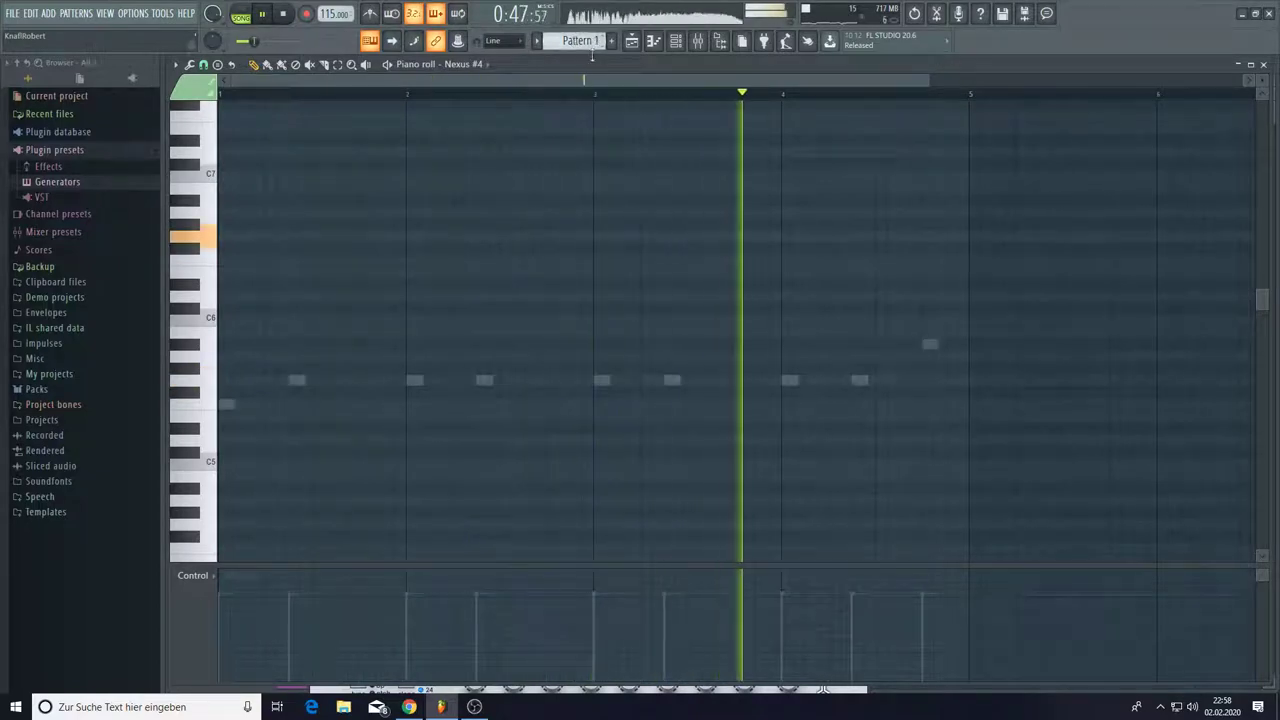
key("F5")
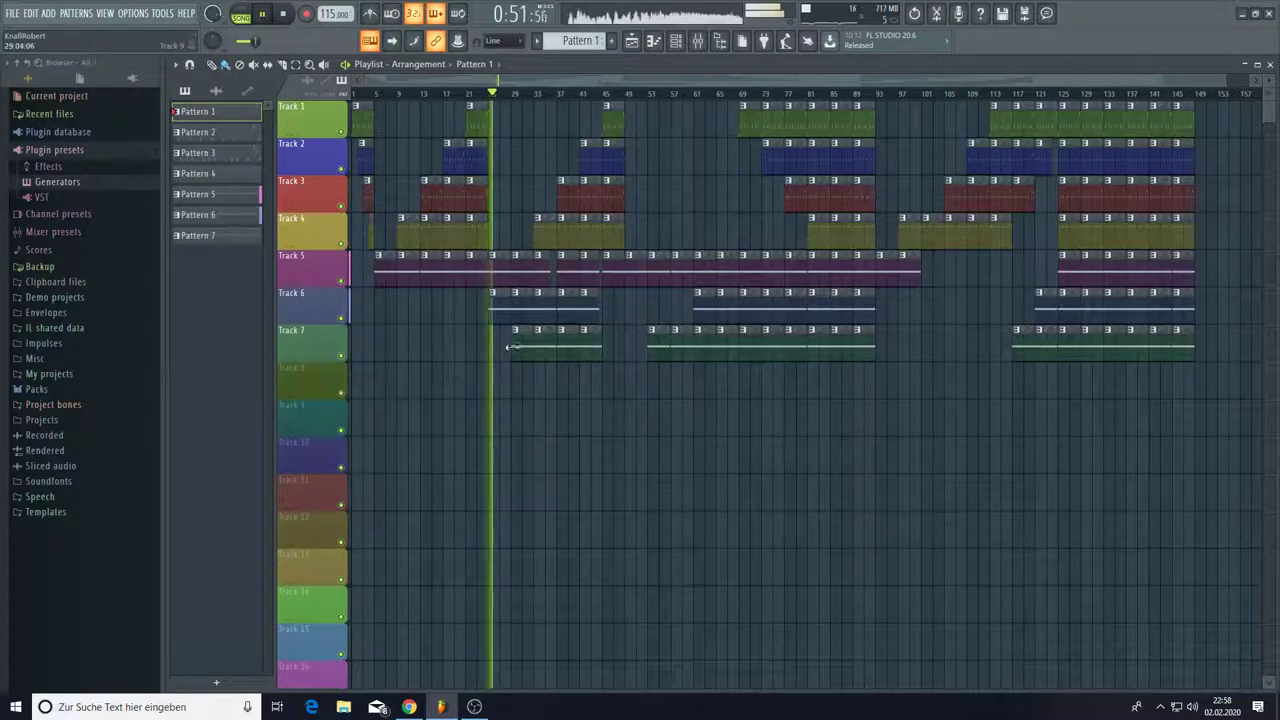
- Select Pattern 6 from its playlist clip and examine the preset of its Nexus #5 channel
left_click(494, 298)
left_click(676, 40)
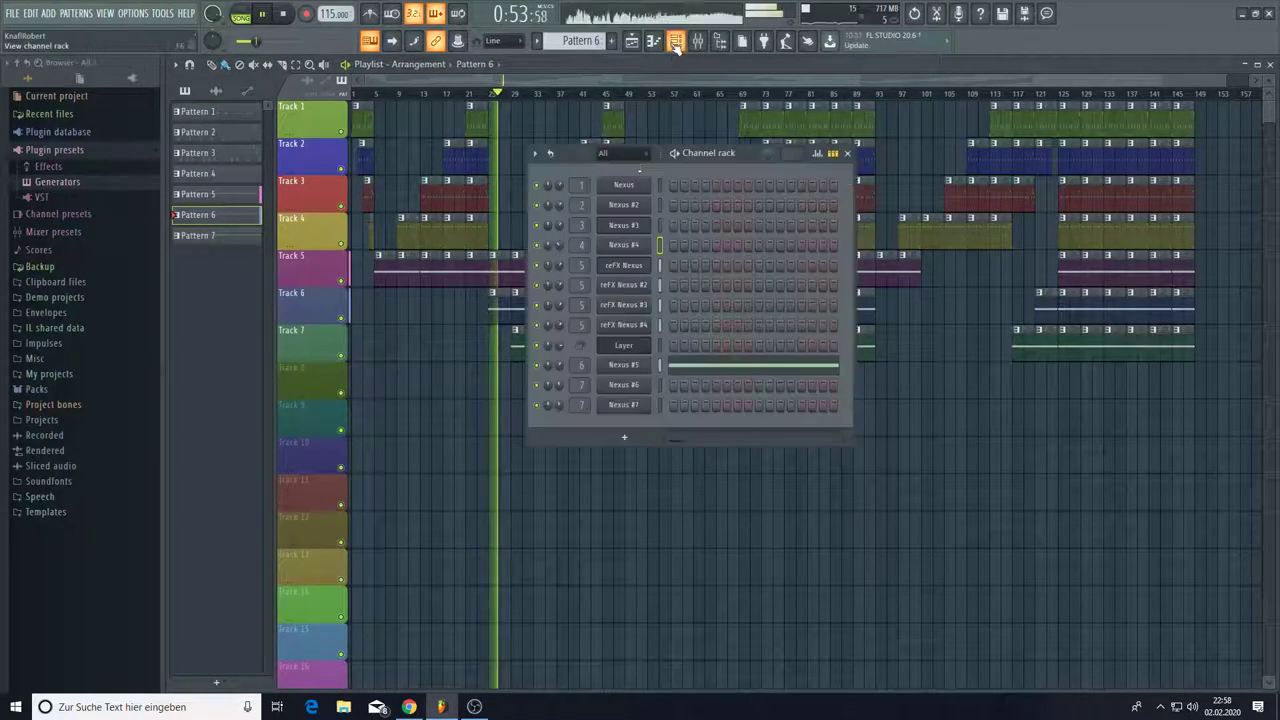
left_click(624, 365)
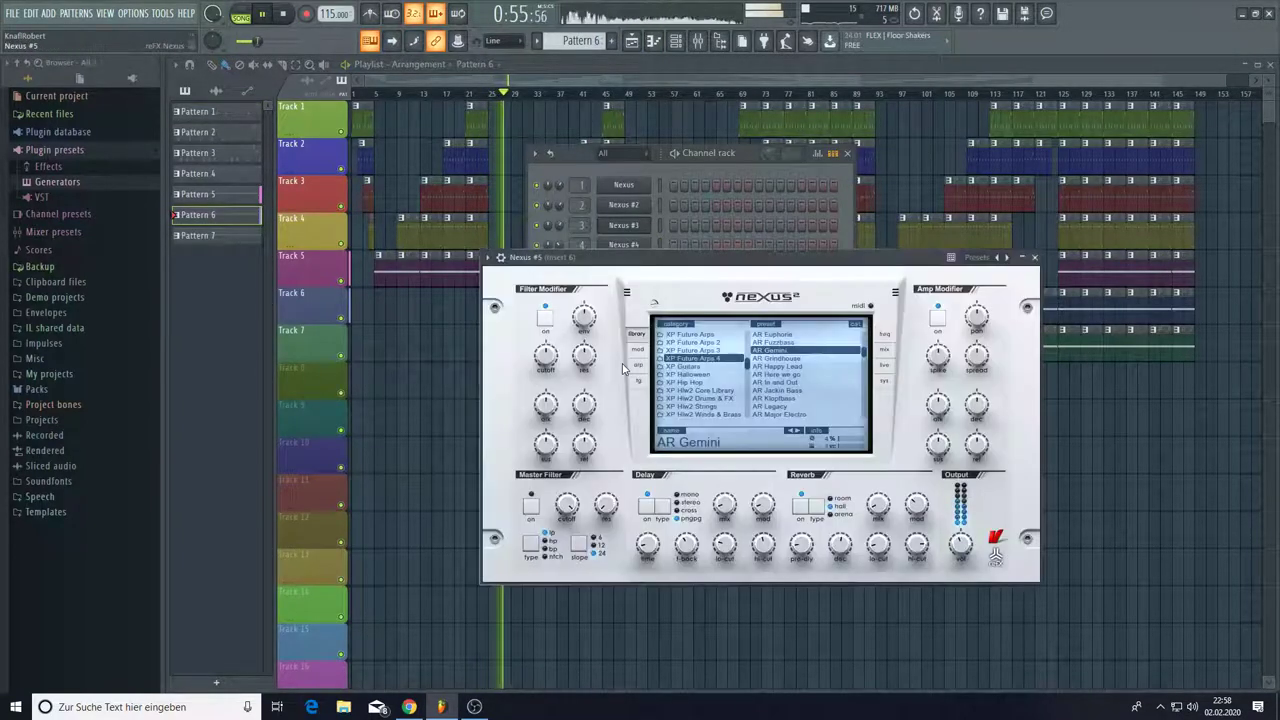
left_click_drag(684, 261, 646, 324)
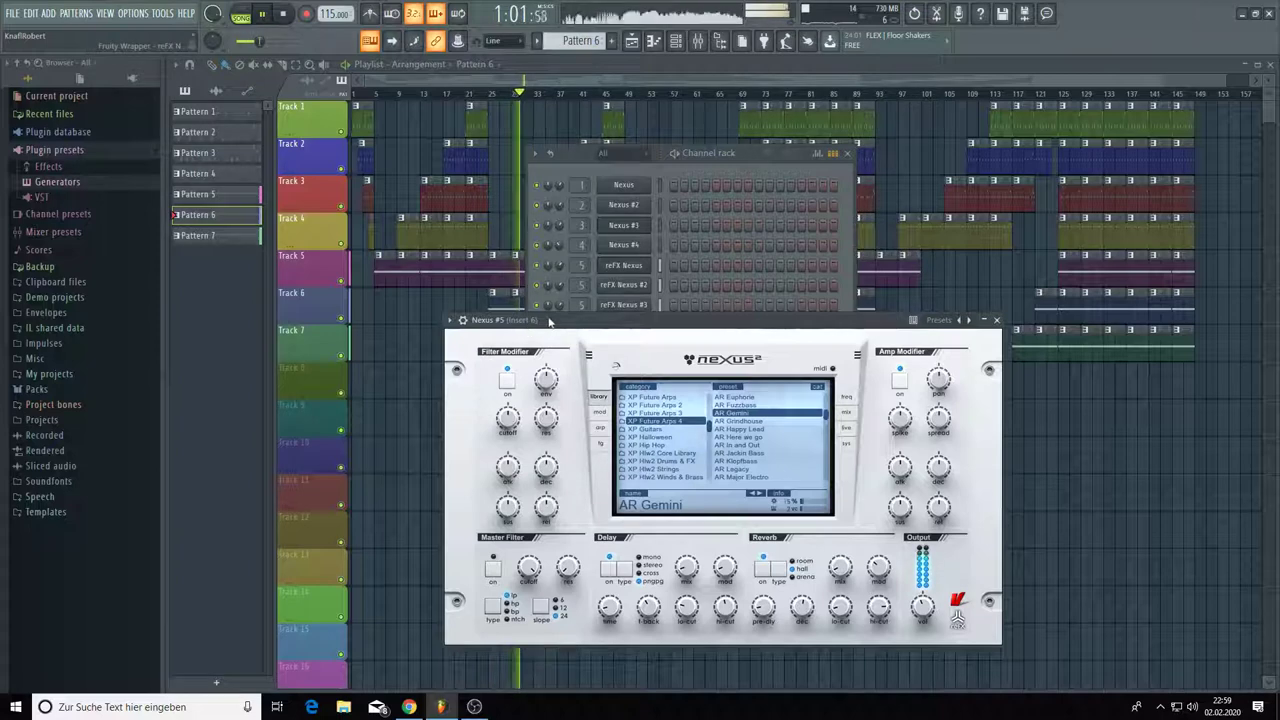
left_click_drag(551, 324, 621, 388)
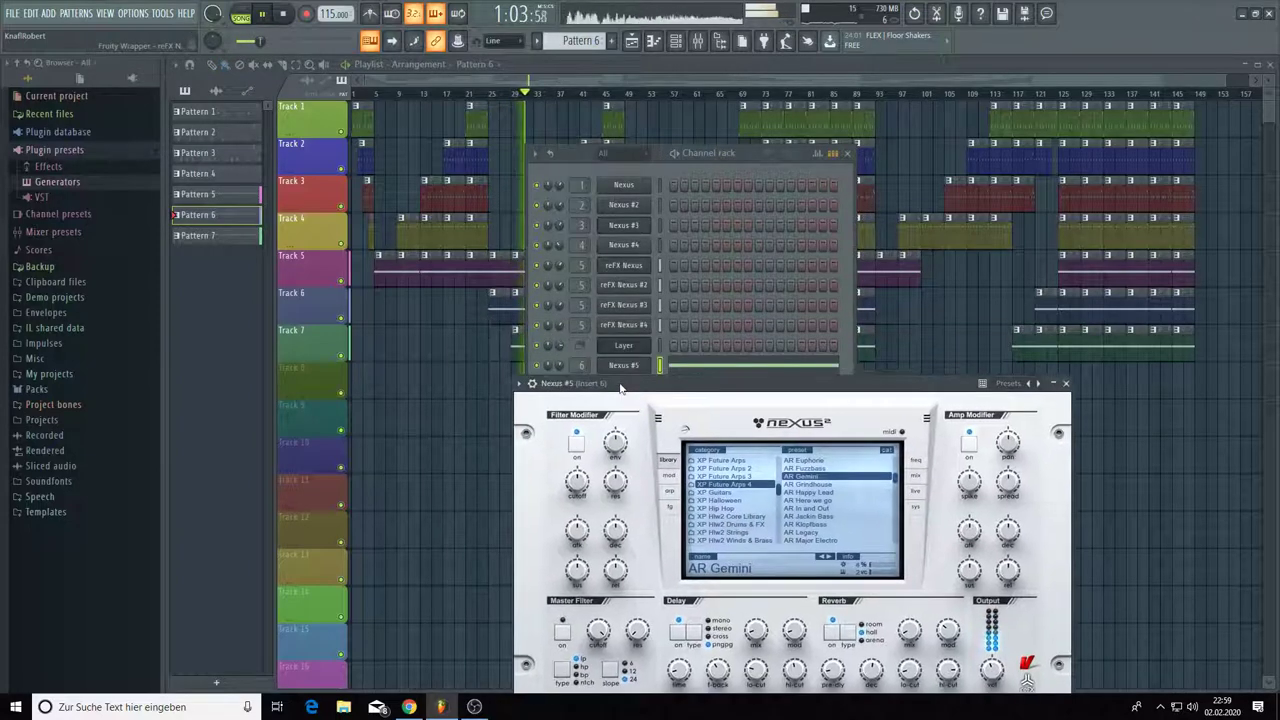
- Switch to Pattern 7 and examine the arpeggiator settings of its Nexus #6 channel
scroll(584, 42, "down", 1)
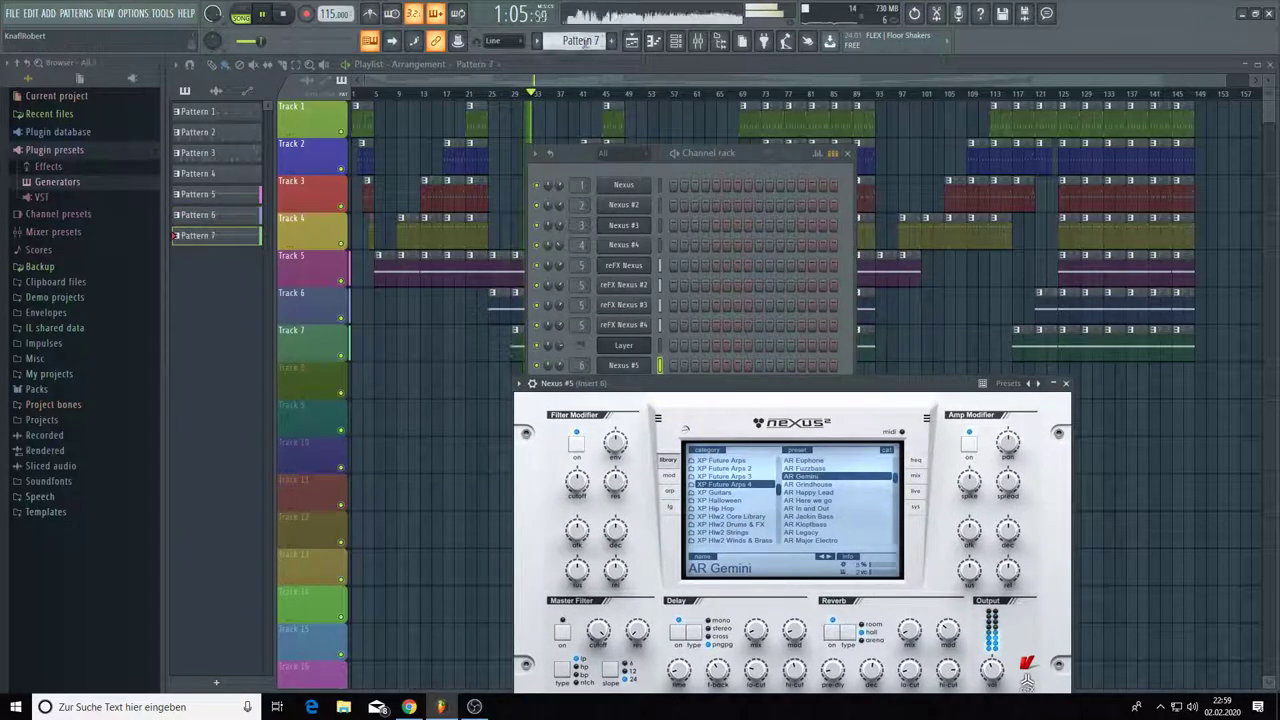
left_click_drag(701, 386, 842, 410)
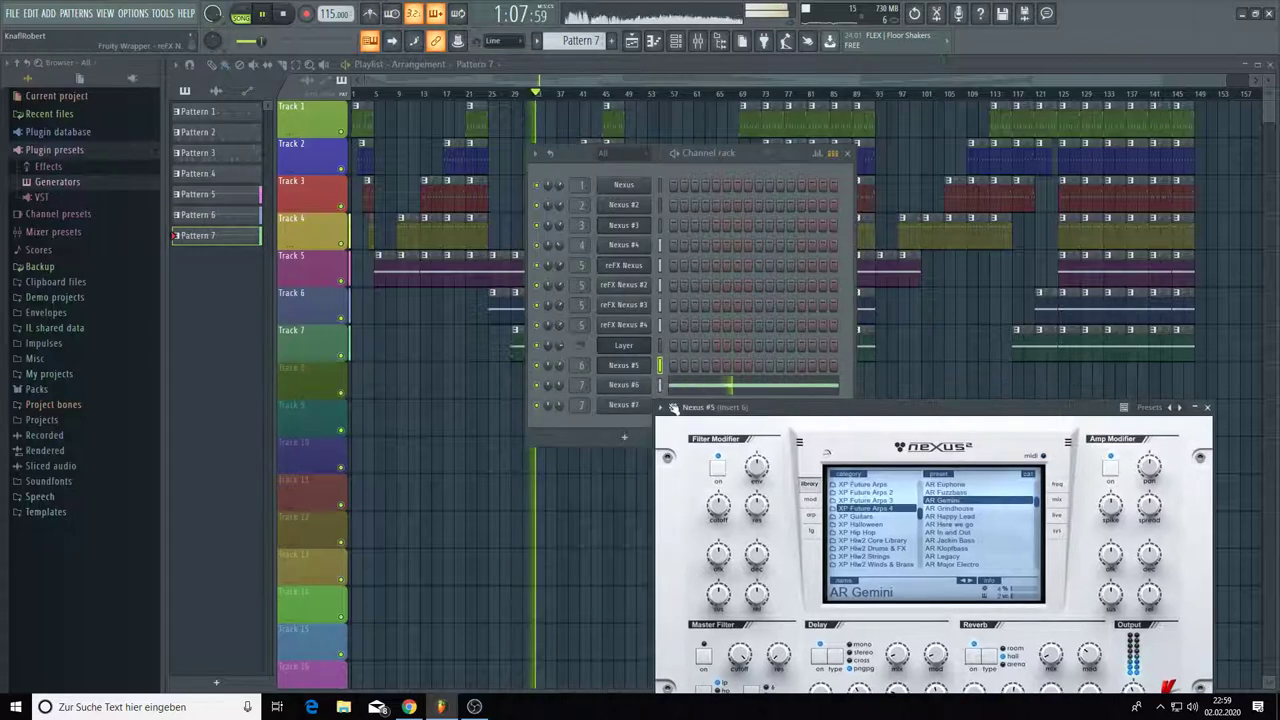
left_click(623, 385)
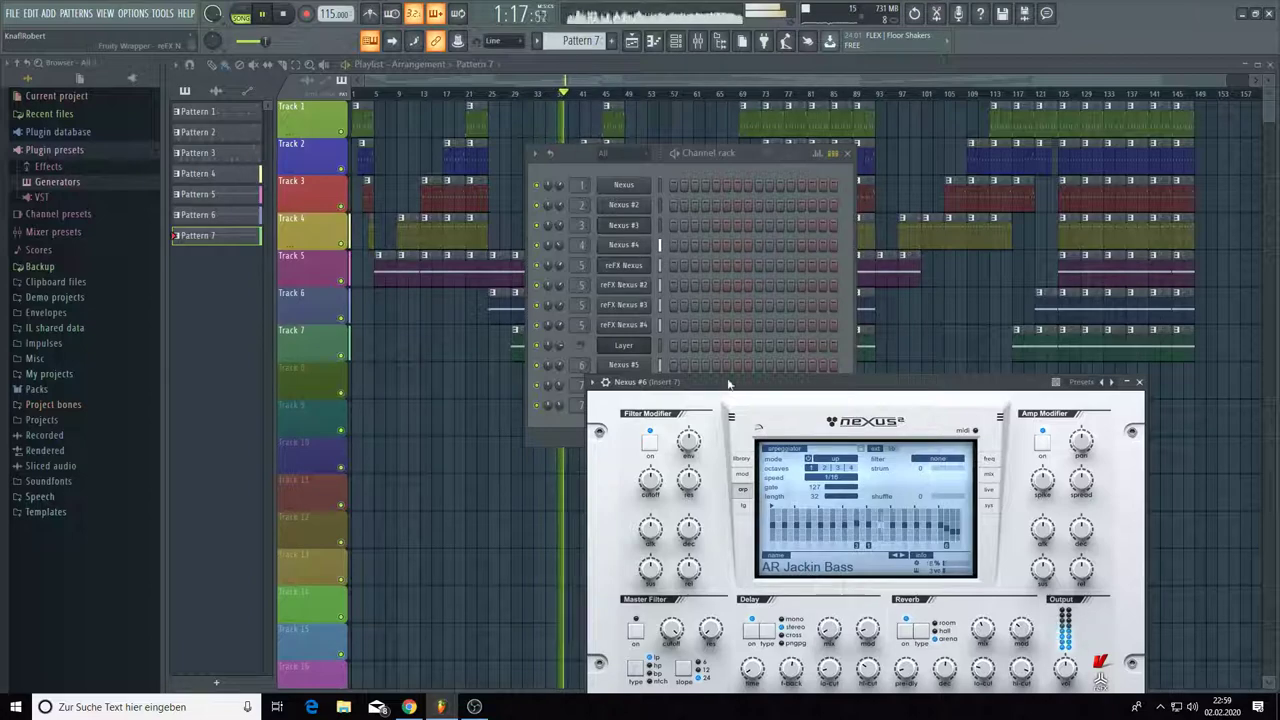
left_click_drag(755, 382, 867, 207)
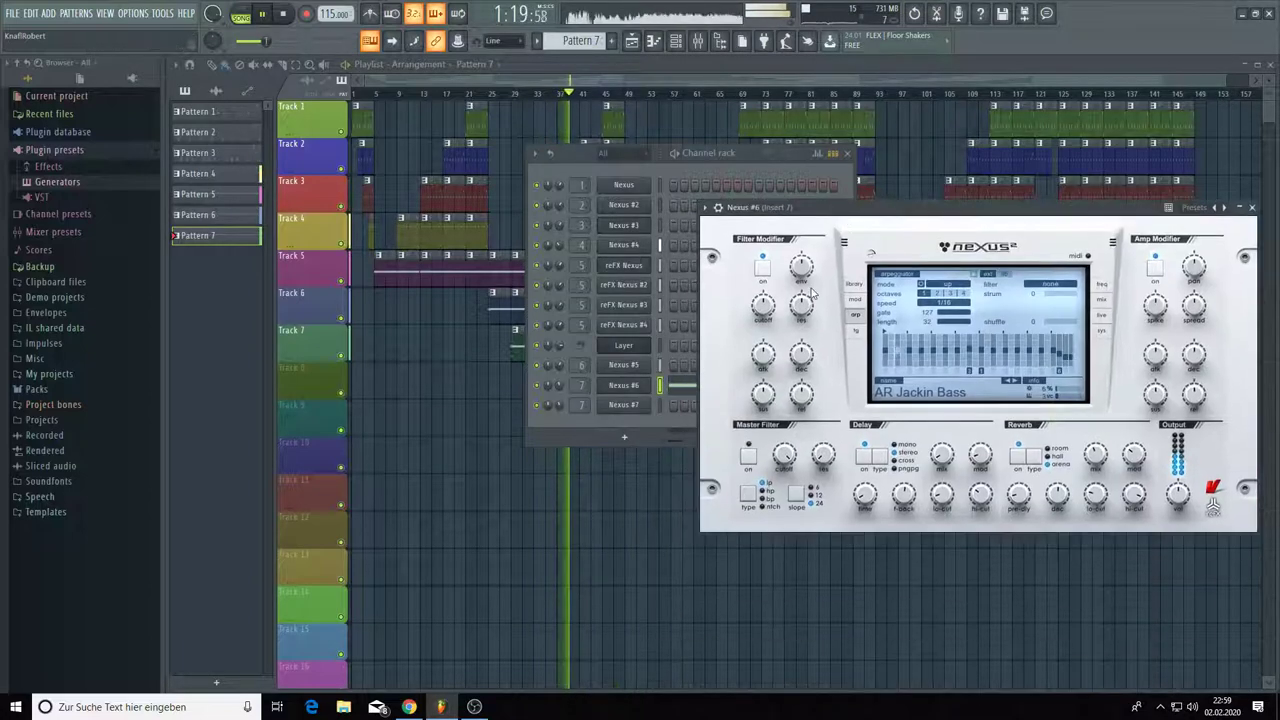
- Route the Nexus #7 channel to mixer track 8 and create a new empty pattern
left_click_drag(581, 406, 581, 403)
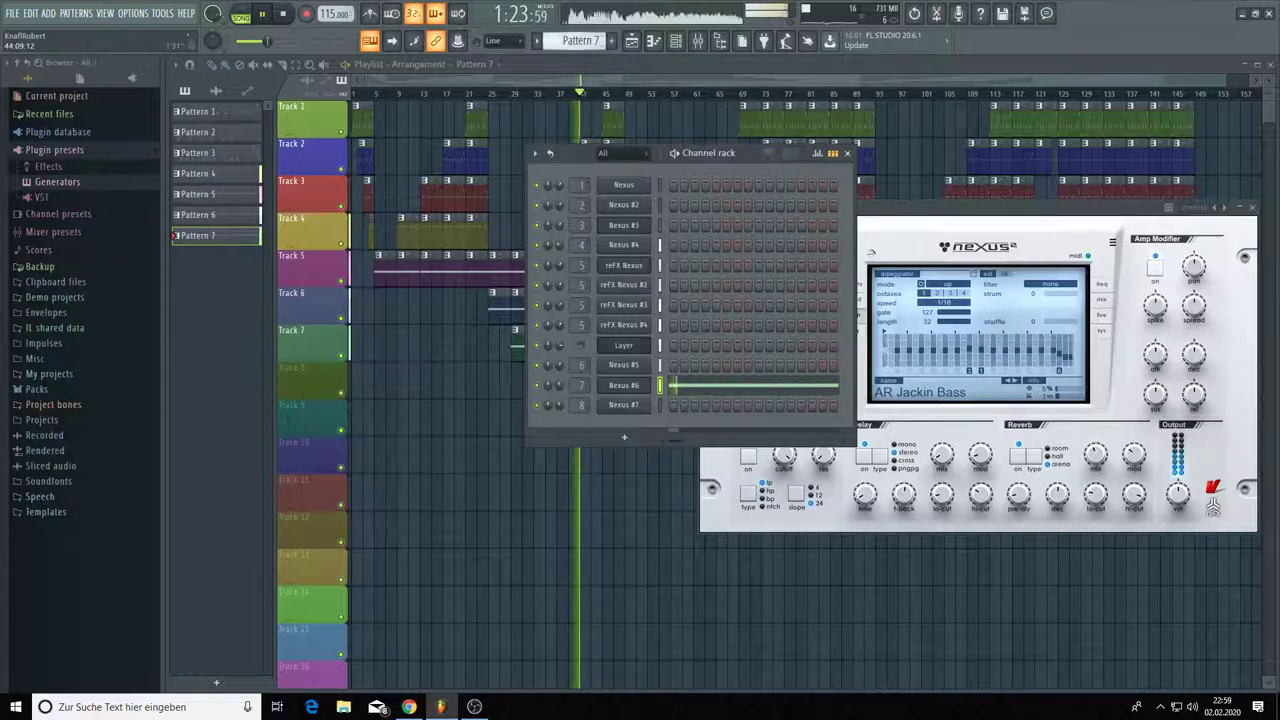
key("F4")
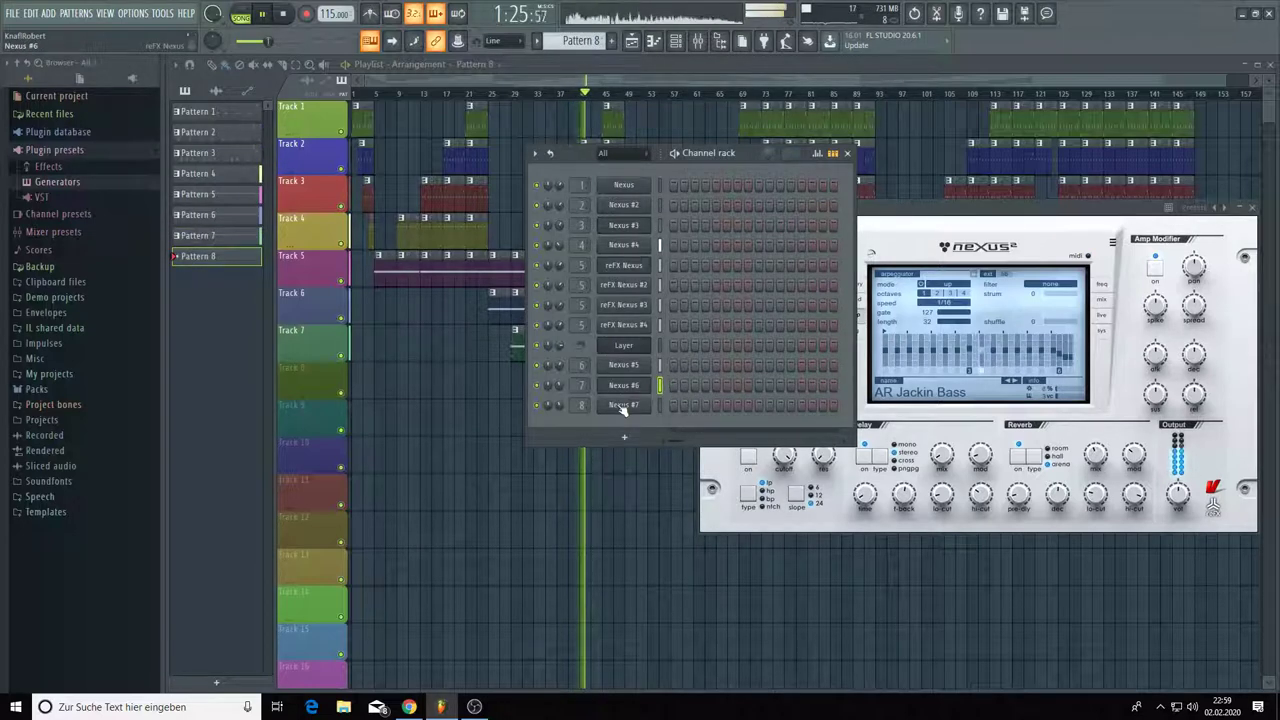
- Load the LD Anthropology preset from the XP Rauschwerk 3 category into the Nexus #7 channel
left_click(622, 406)
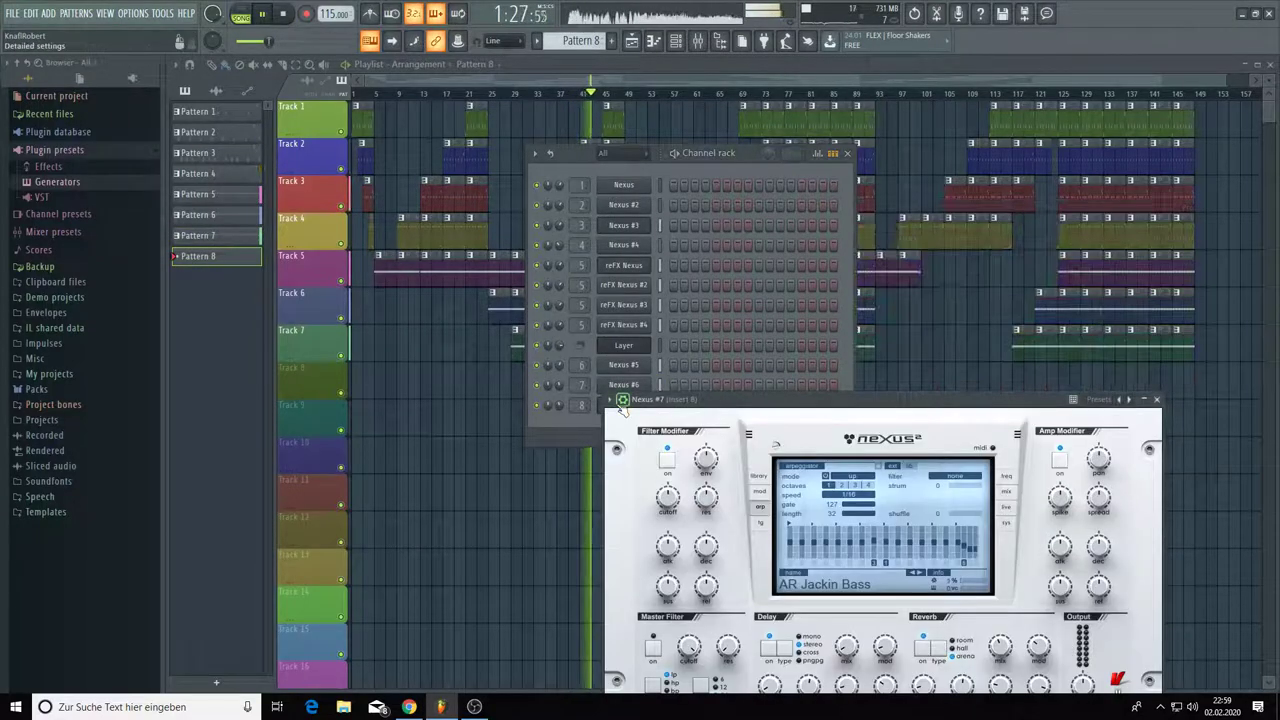
left_click(760, 476)
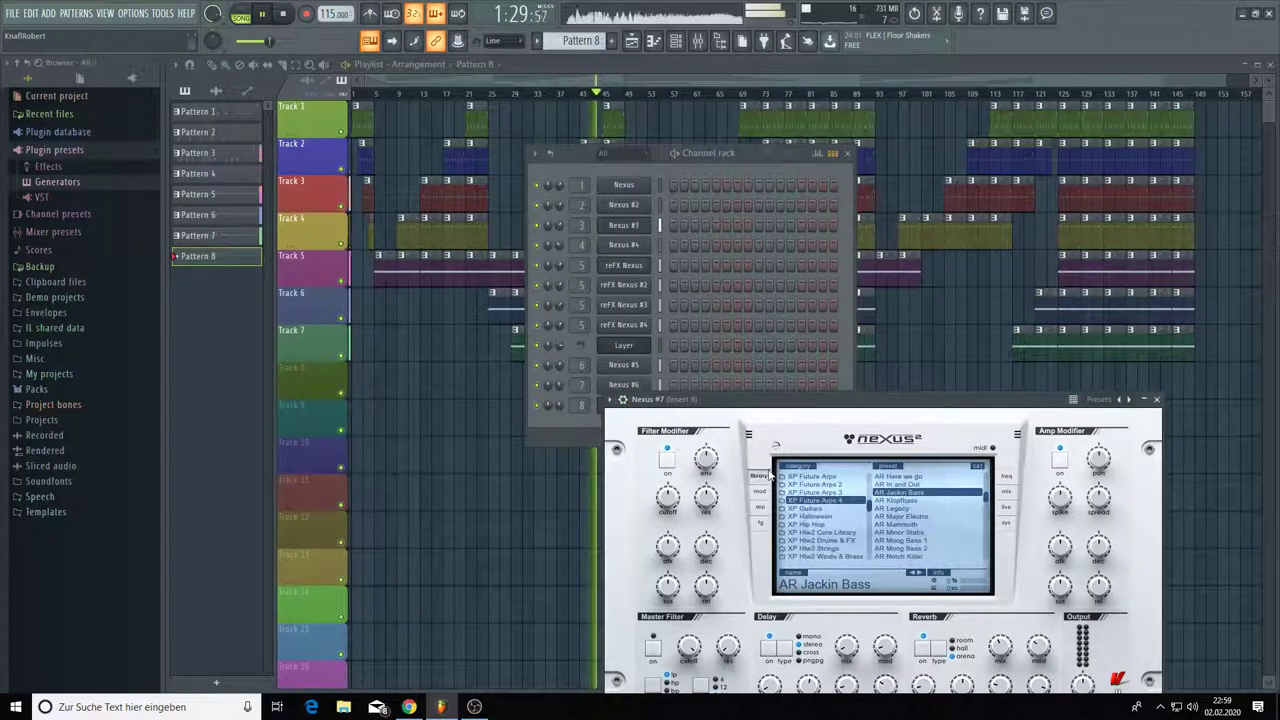
left_click_drag(793, 407, 773, 224)
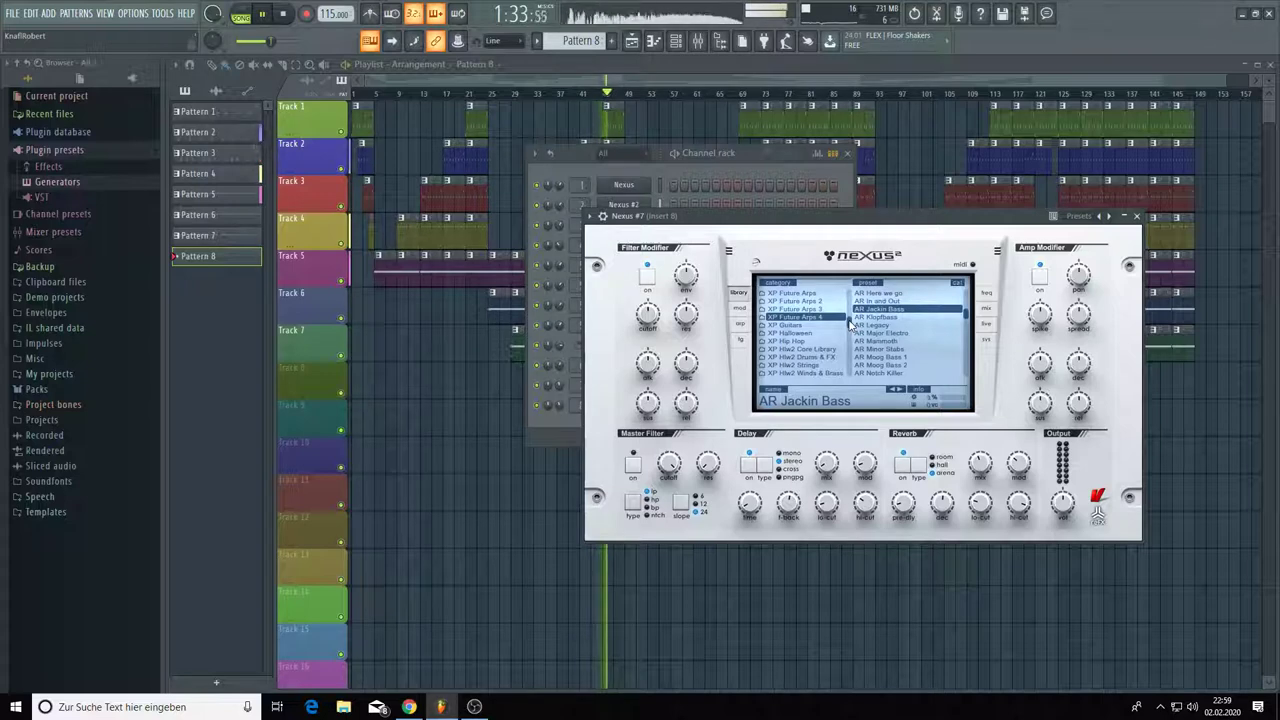
scroll(850, 322, "up", 3)
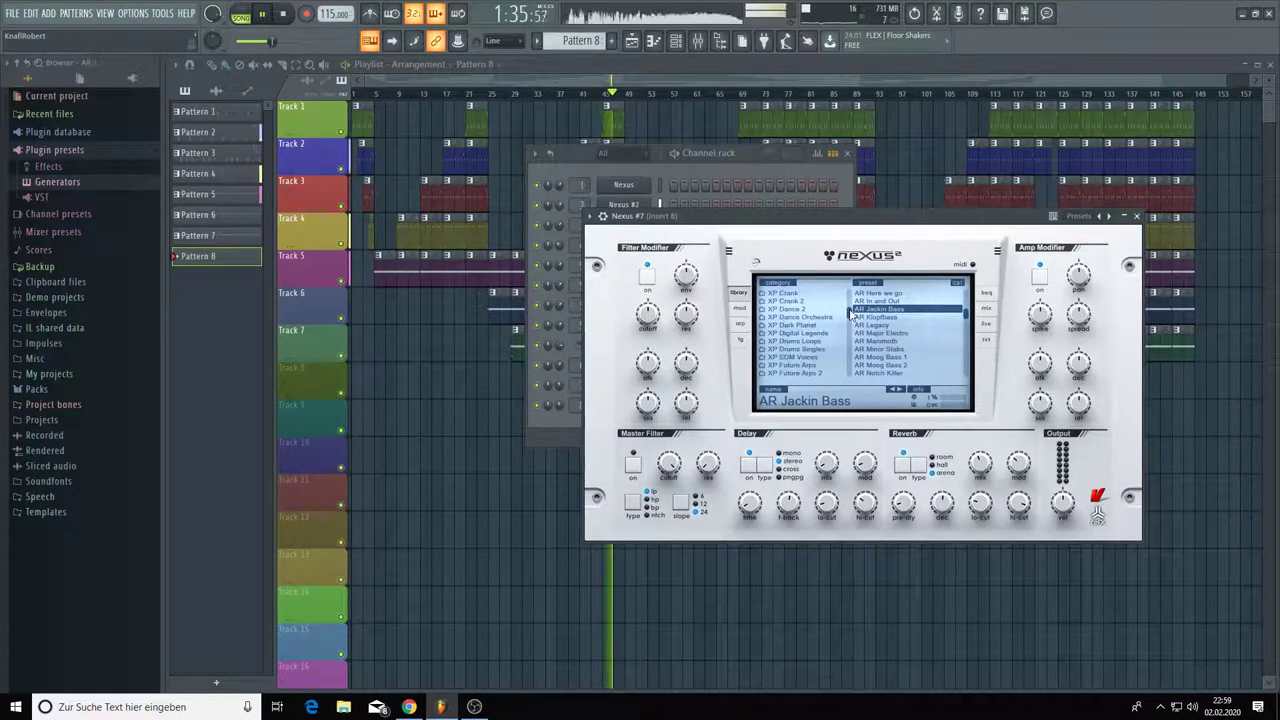
scroll(849, 315, "down", 2)
scroll(849, 318, "down", 5)
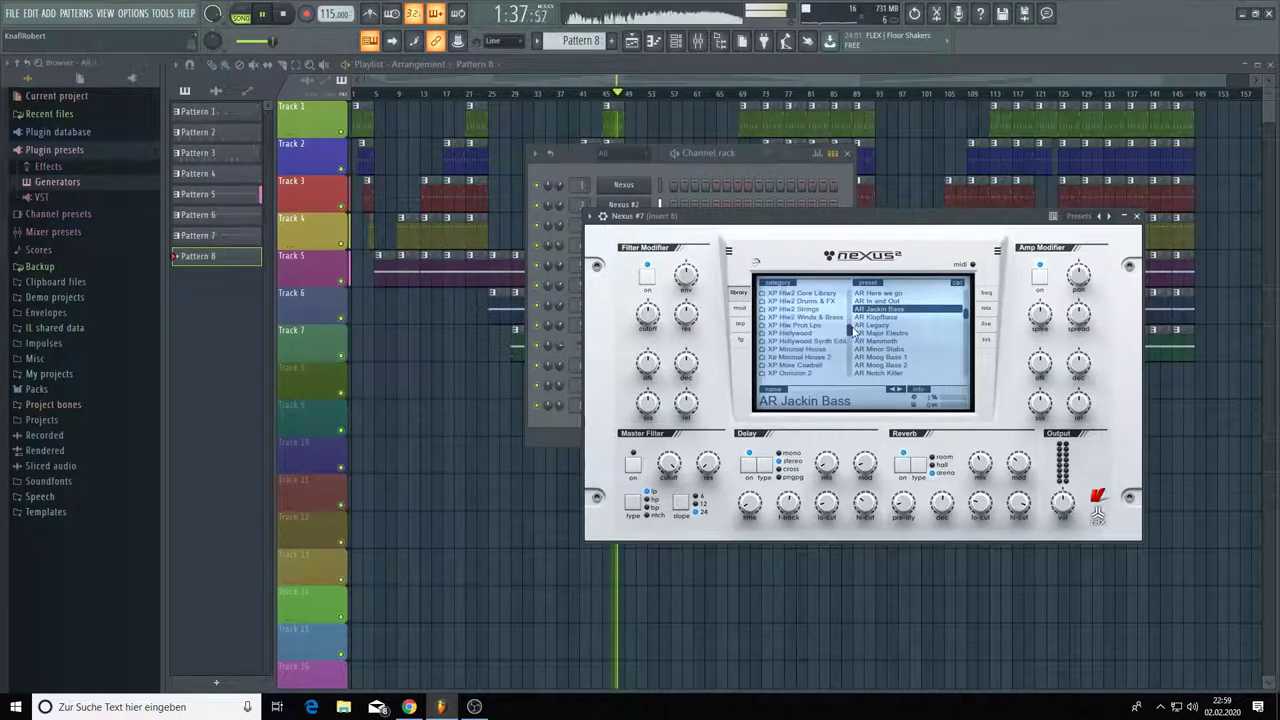
scroll(855, 338, "down", 3)
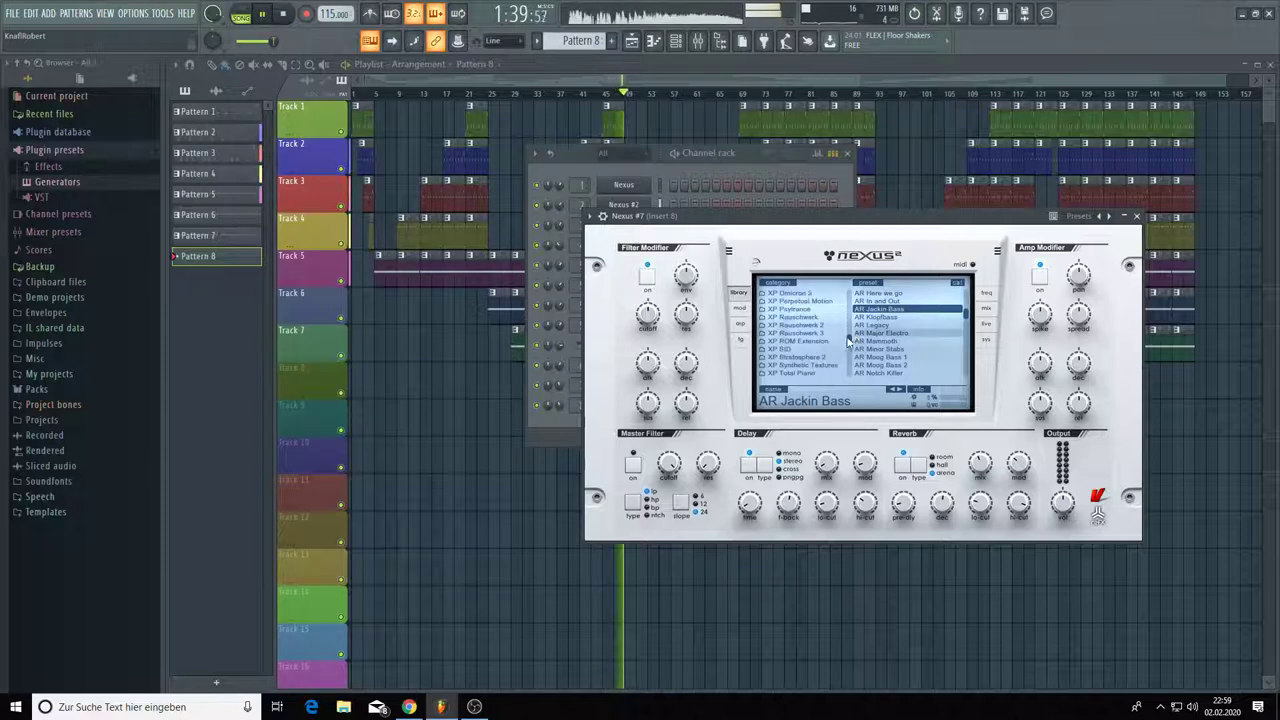
left_click(814, 334)
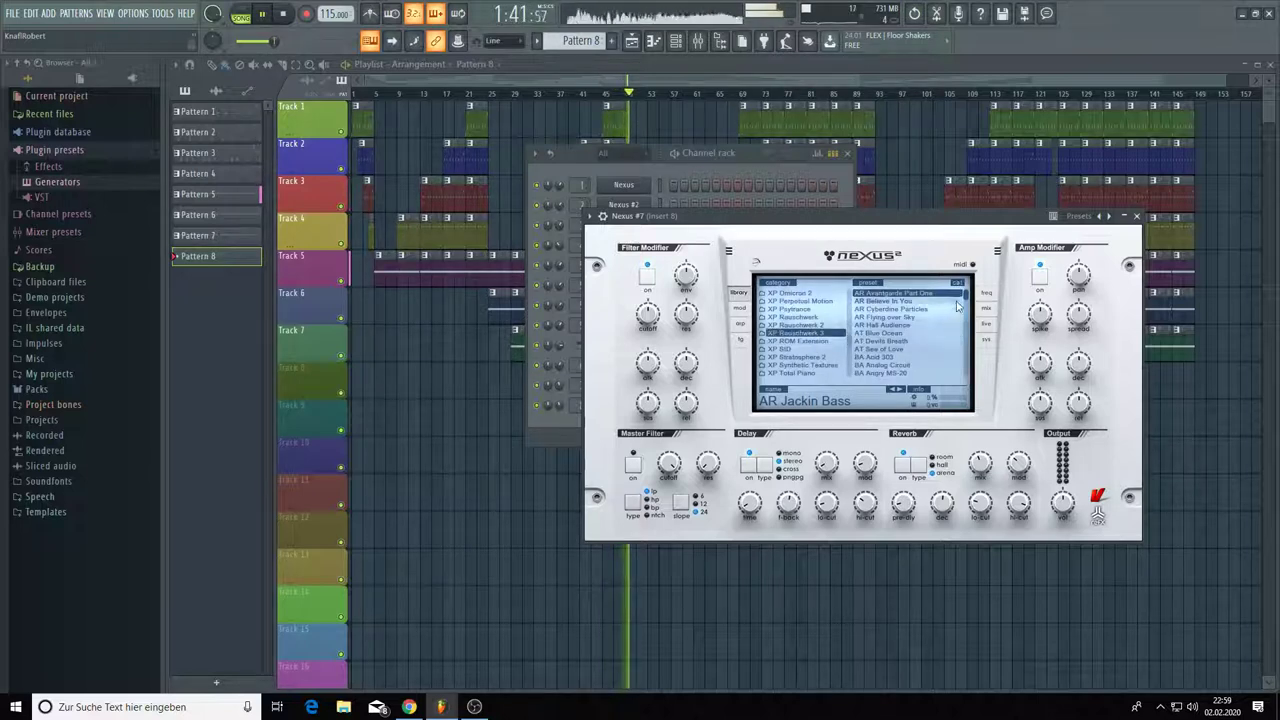
left_click_drag(966, 299, 966, 335)
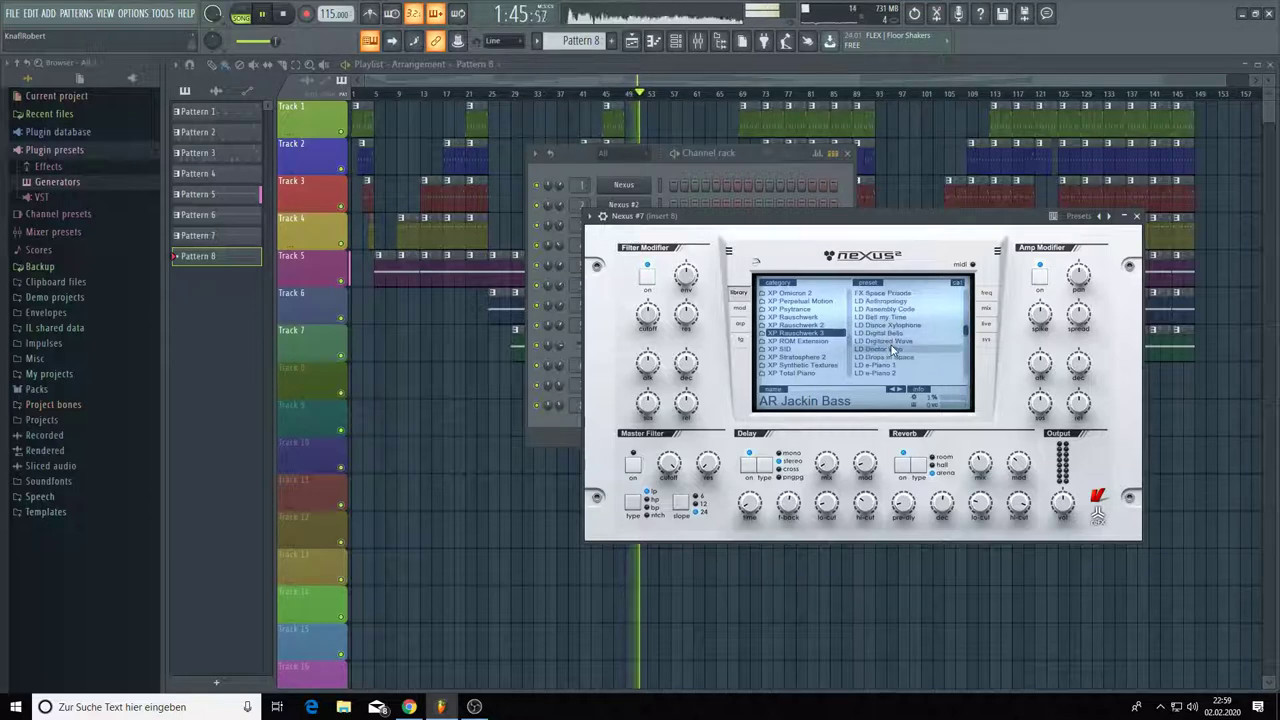
scroll(878, 321, "up", 2)
left_click(878, 319)
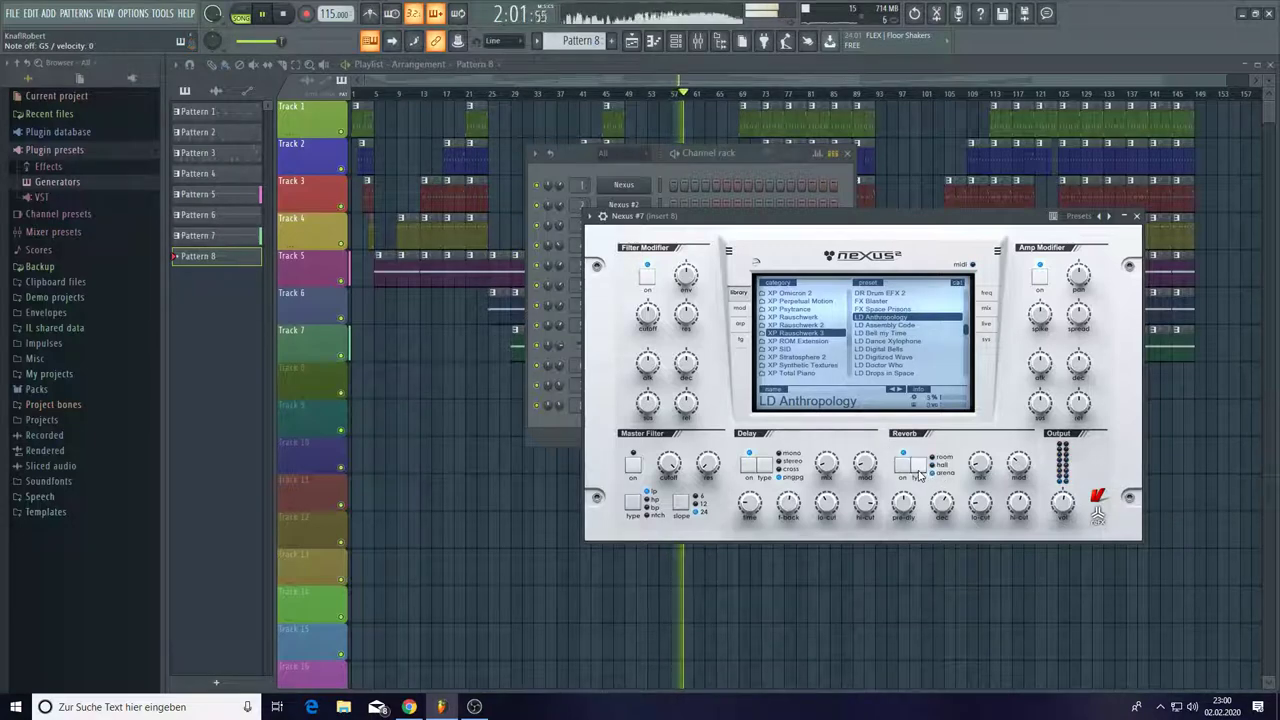
- Adjust the reverb of the Nexus #7 preset, with high-cut 96, modulation 29 and low-cut 34
mouse_move(943, 503)
left_click_drag(943, 503, 943, 503)
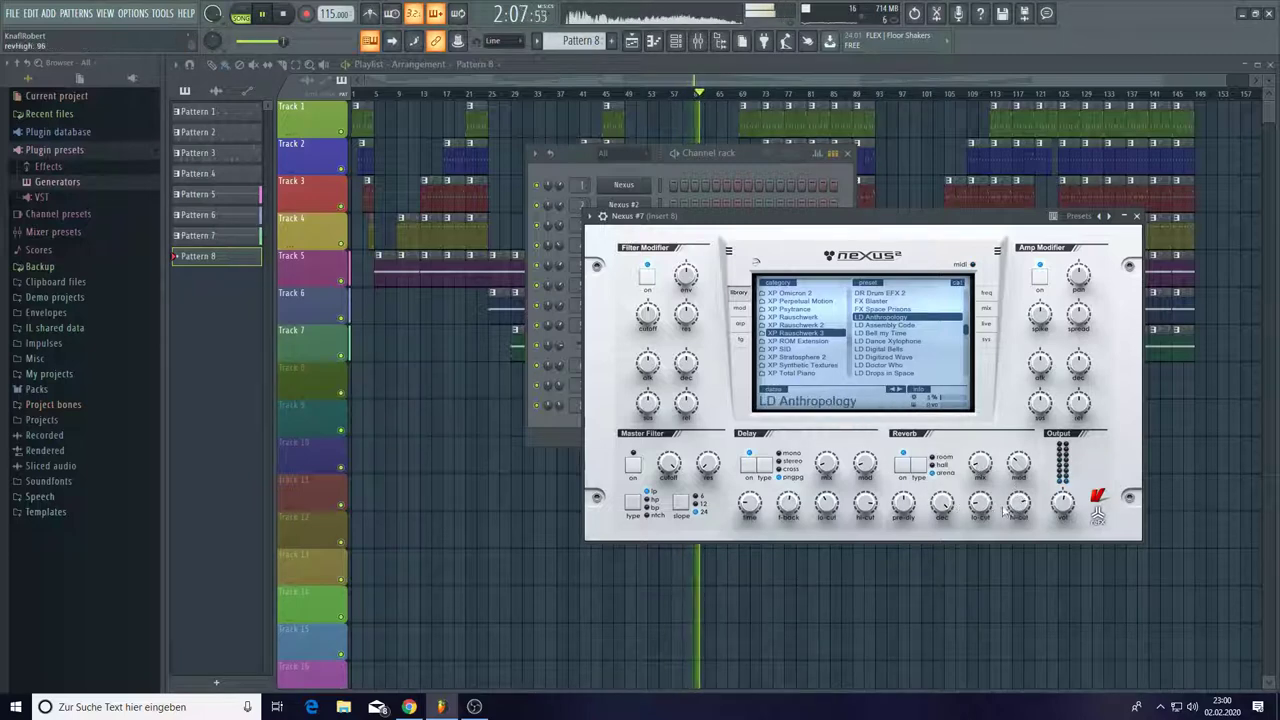
mouse_move(981, 500)
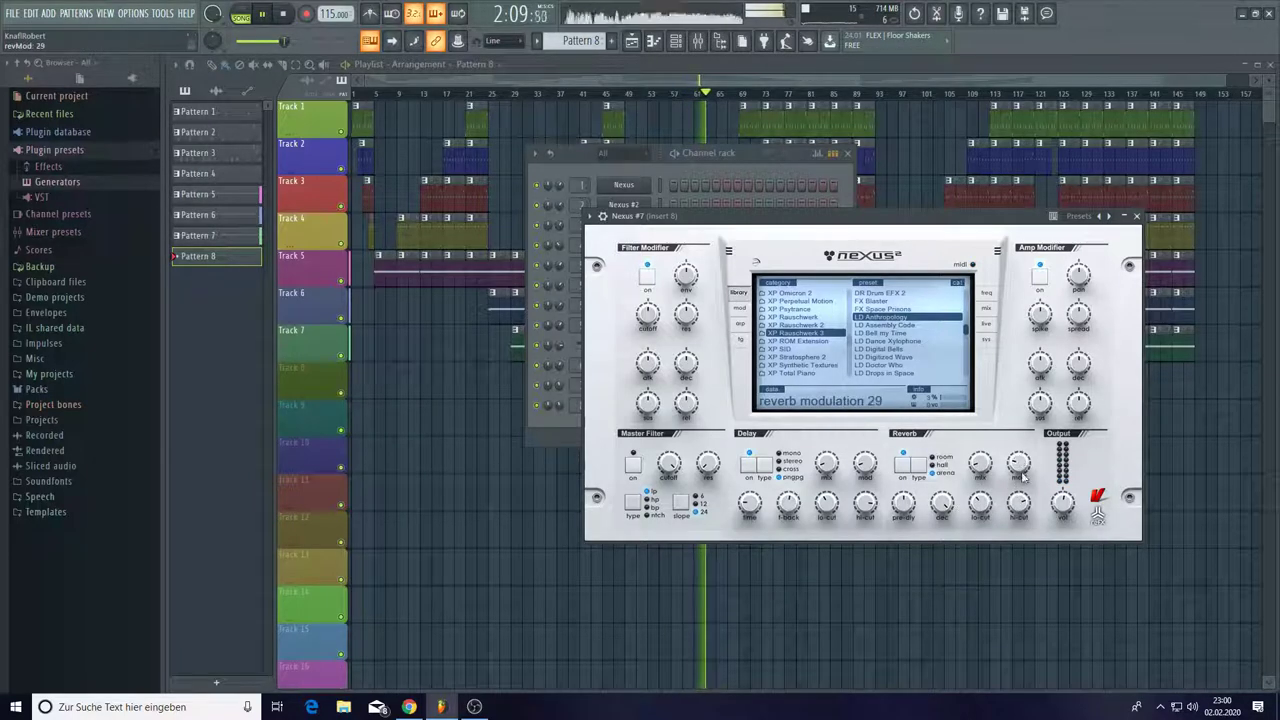
left_click_drag(978, 480, 975, 474)
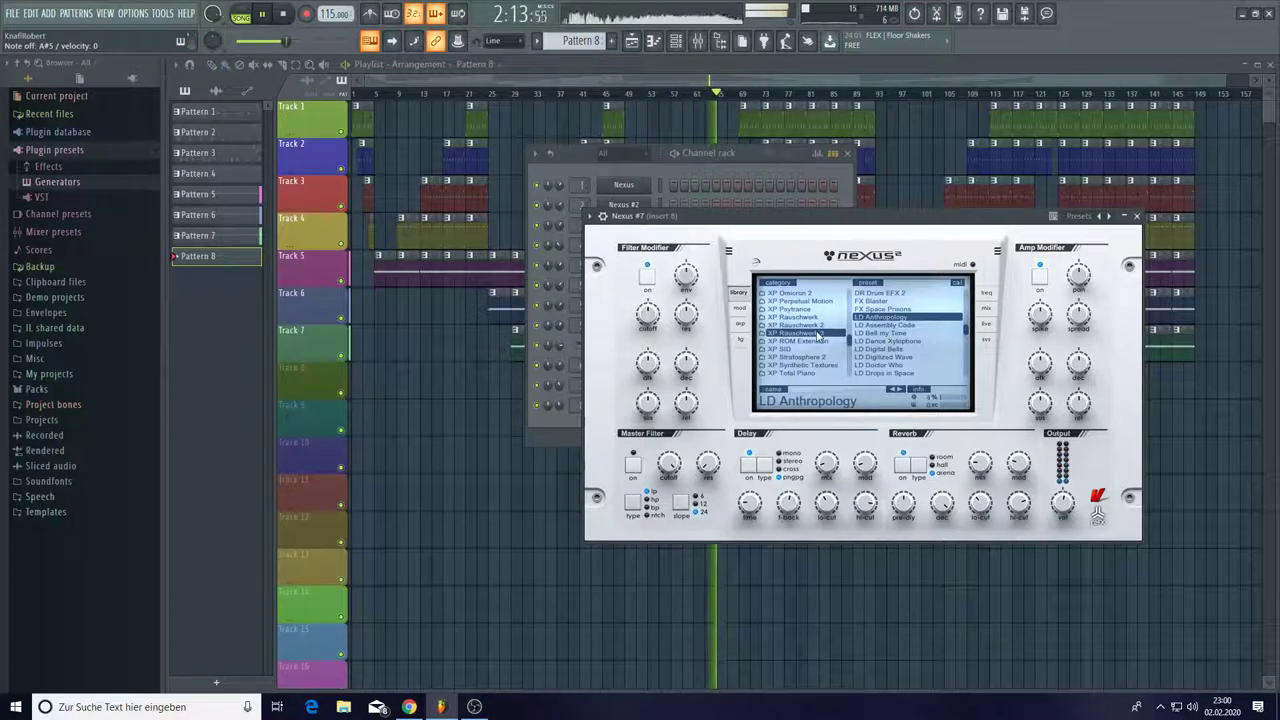
mouse_move(903, 503)
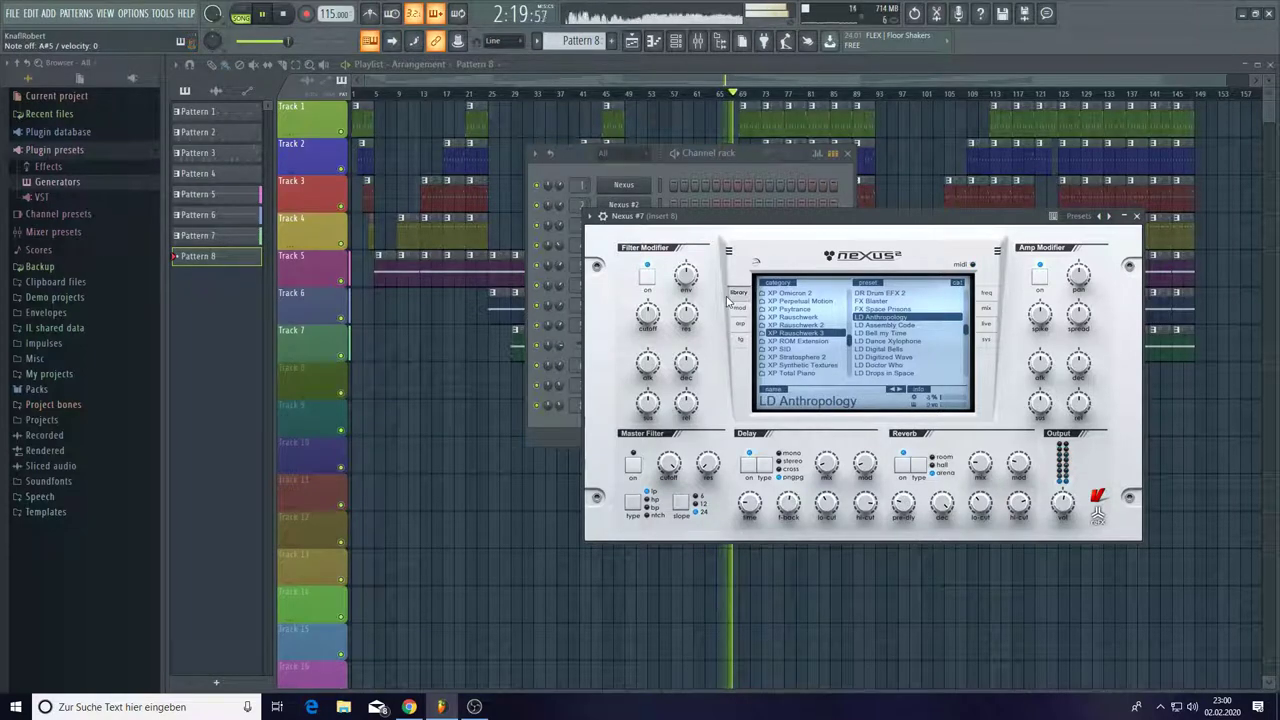
left_click_drag(732, 222, 813, 251)
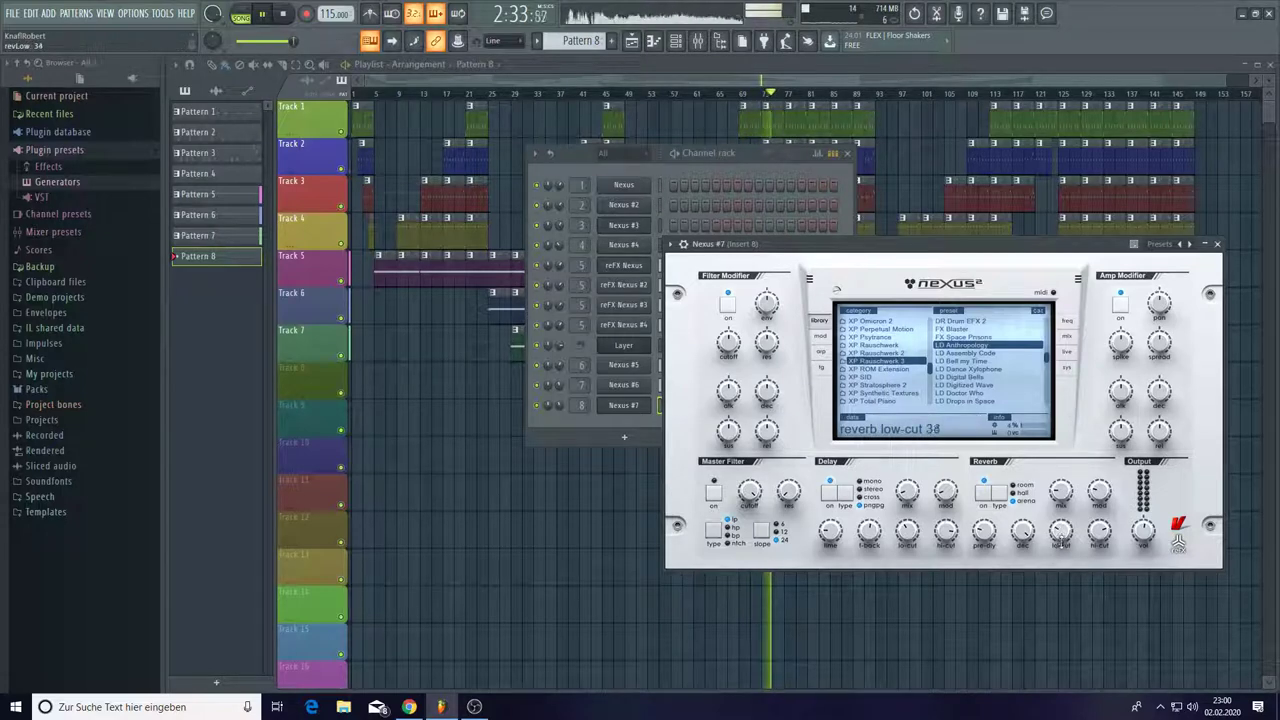
- Open the piano roll of Nexus #7 in Pattern 8 and audition a key in the octave above C6
right_click(623, 405)
left_click(681, 405)
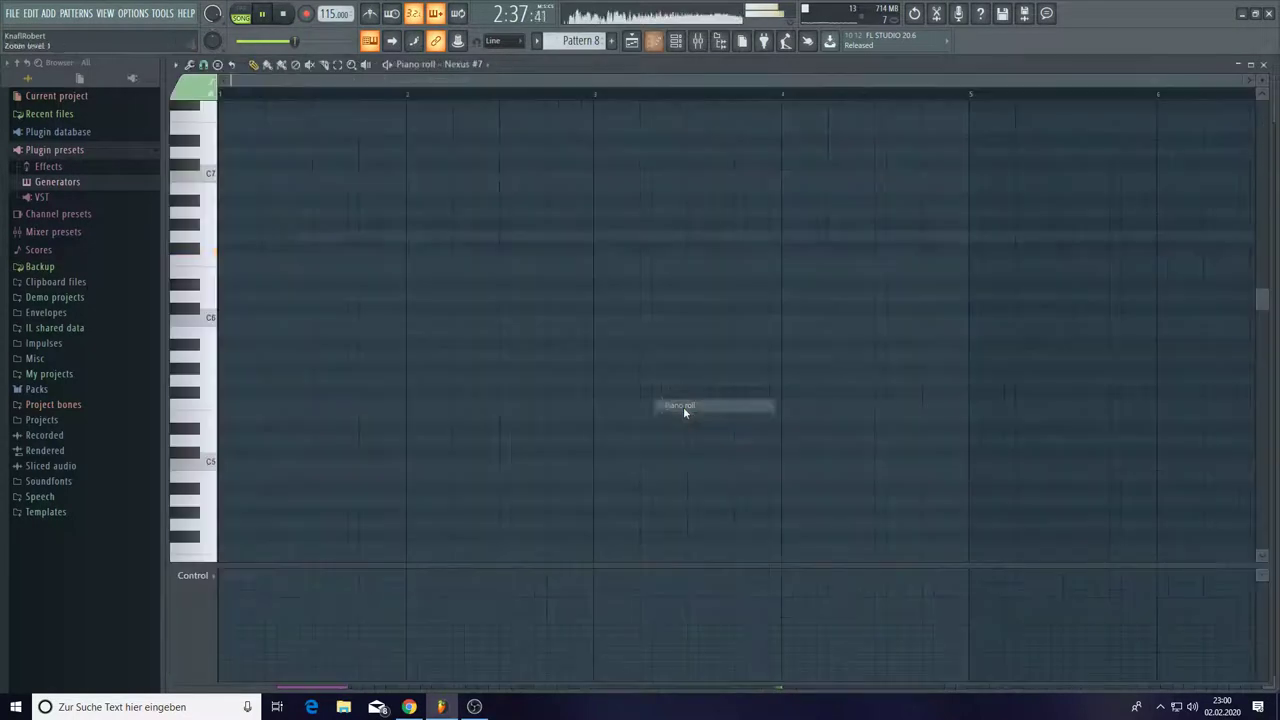
left_click(213, 240)
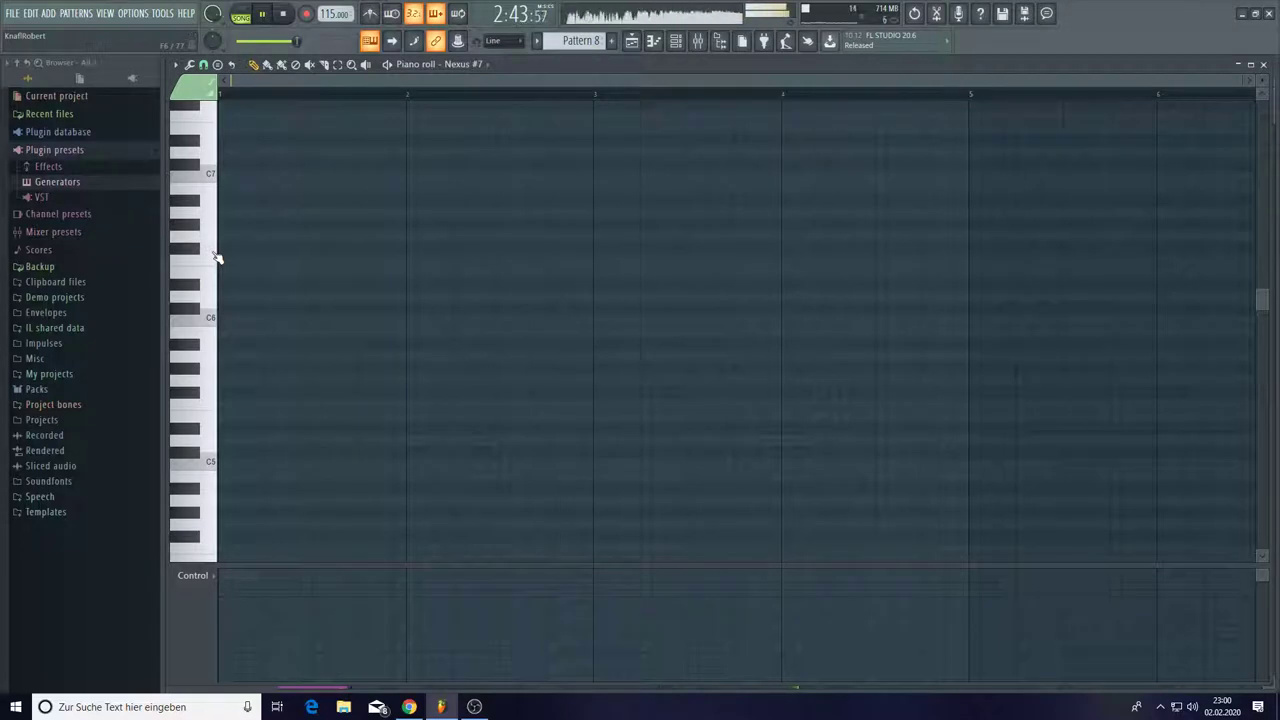
- Copy all the notes of the first Nexus channel from the piano roll of Pattern 1
left_click(675, 46)
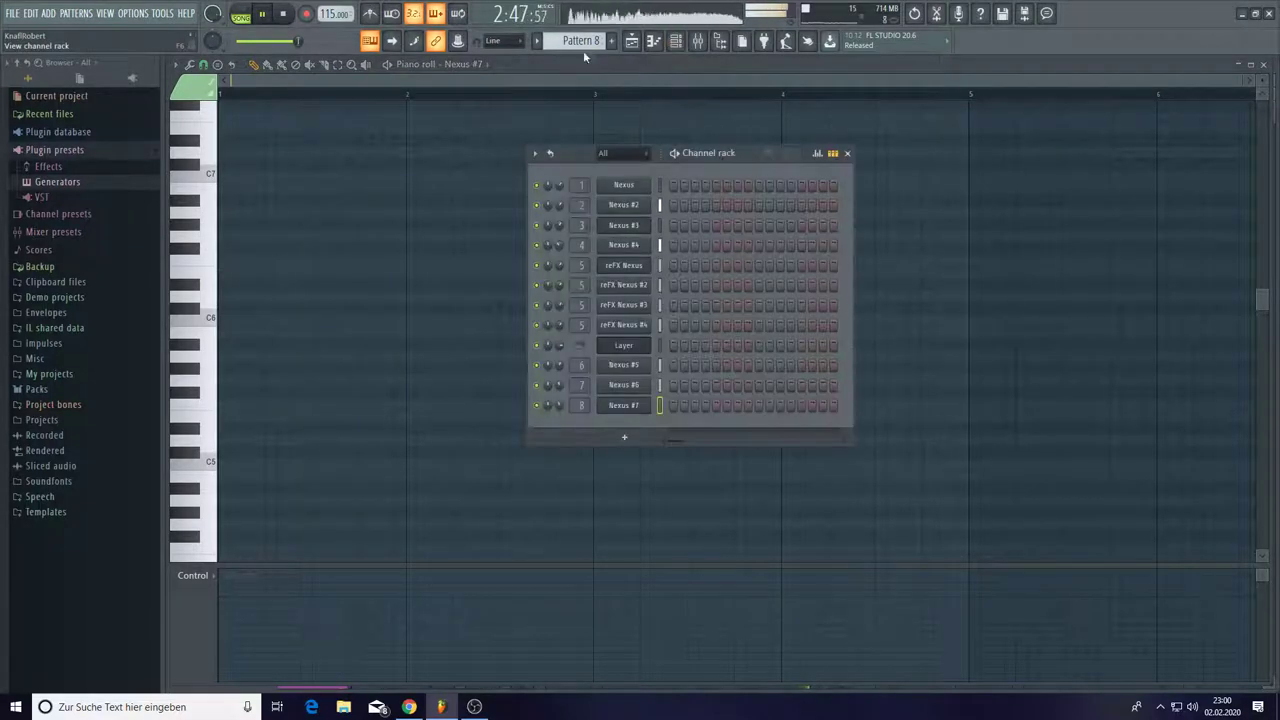
scroll(580, 40, "up", 7)
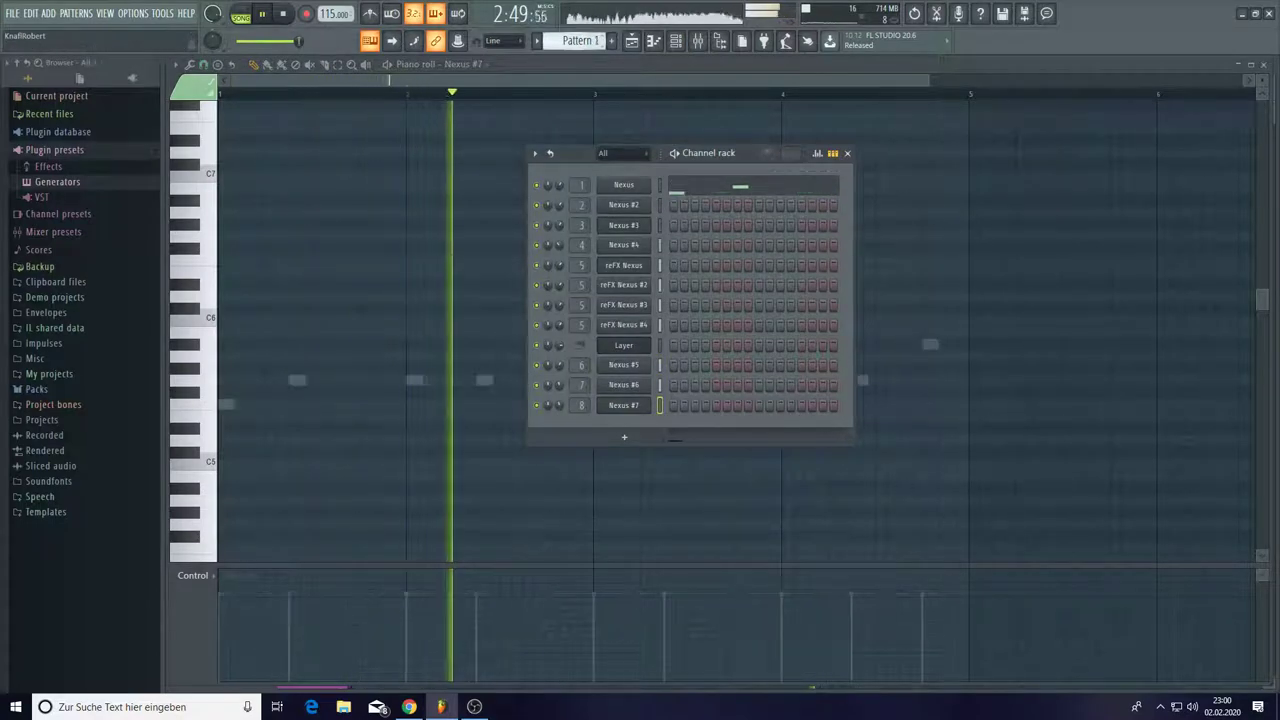
left_click(740, 186)
left_click_drag(1006, 257, 175, 466)
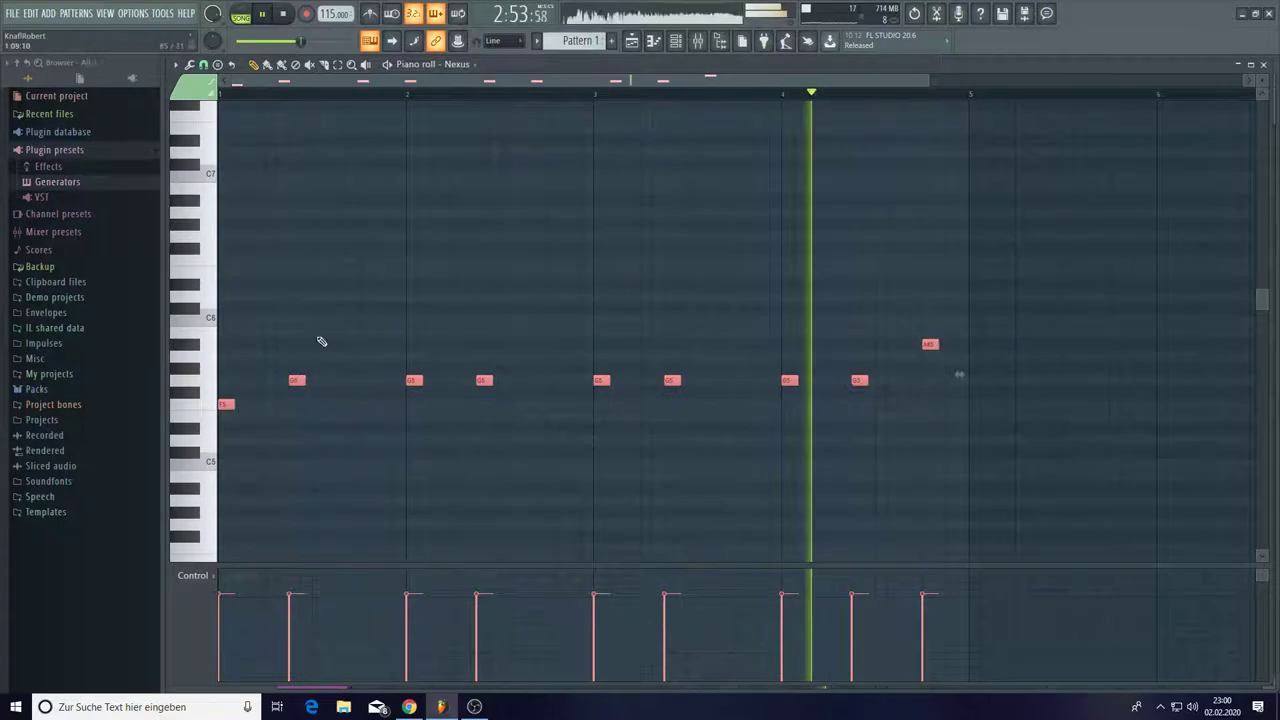
- Return to Pattern 8 and paste the copied melody into the piano roll of Nexus #7
left_click(676, 40)
scroll(580, 40, "down", 6)
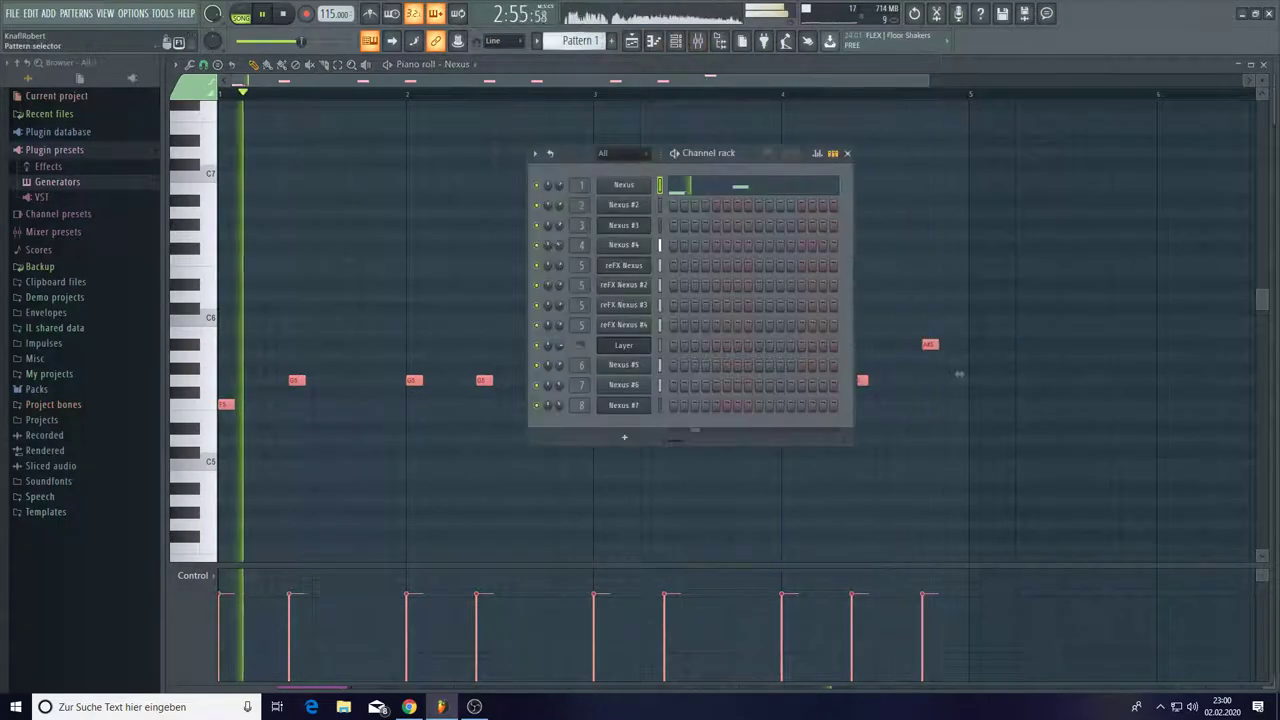
scroll(580, 40, "down", 1)
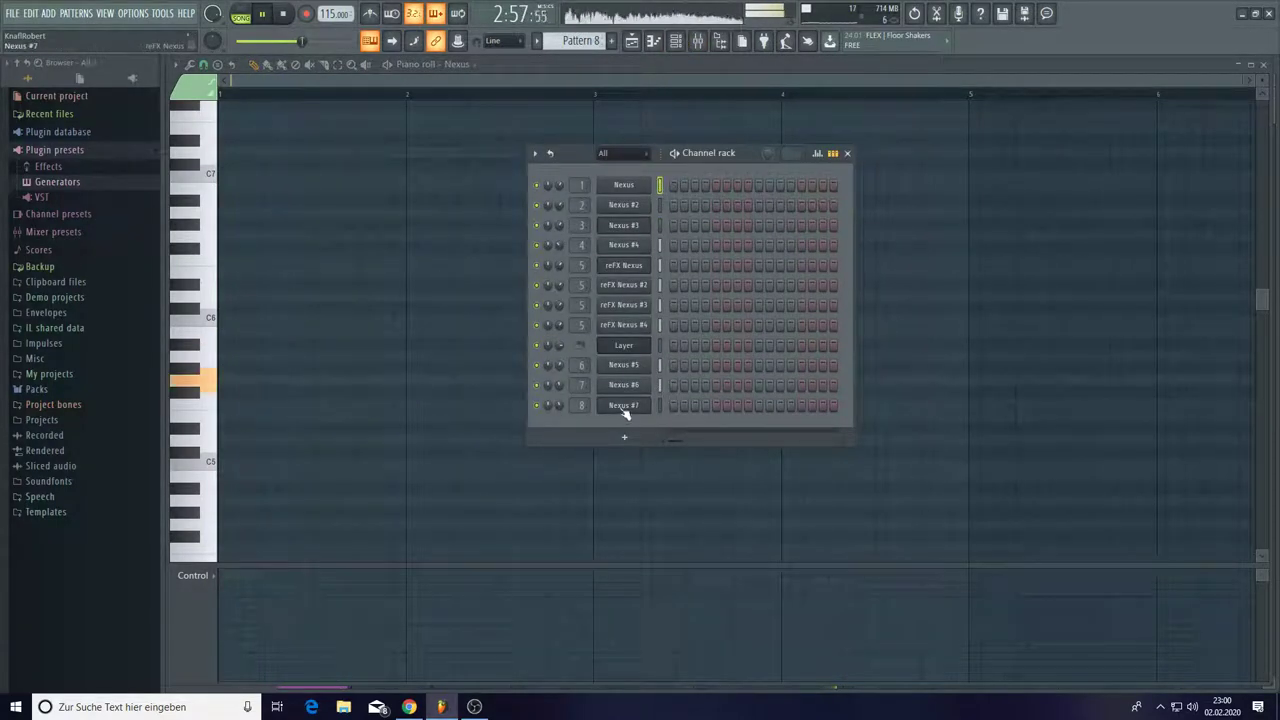
right_click(621, 406)
left_click(662, 406)
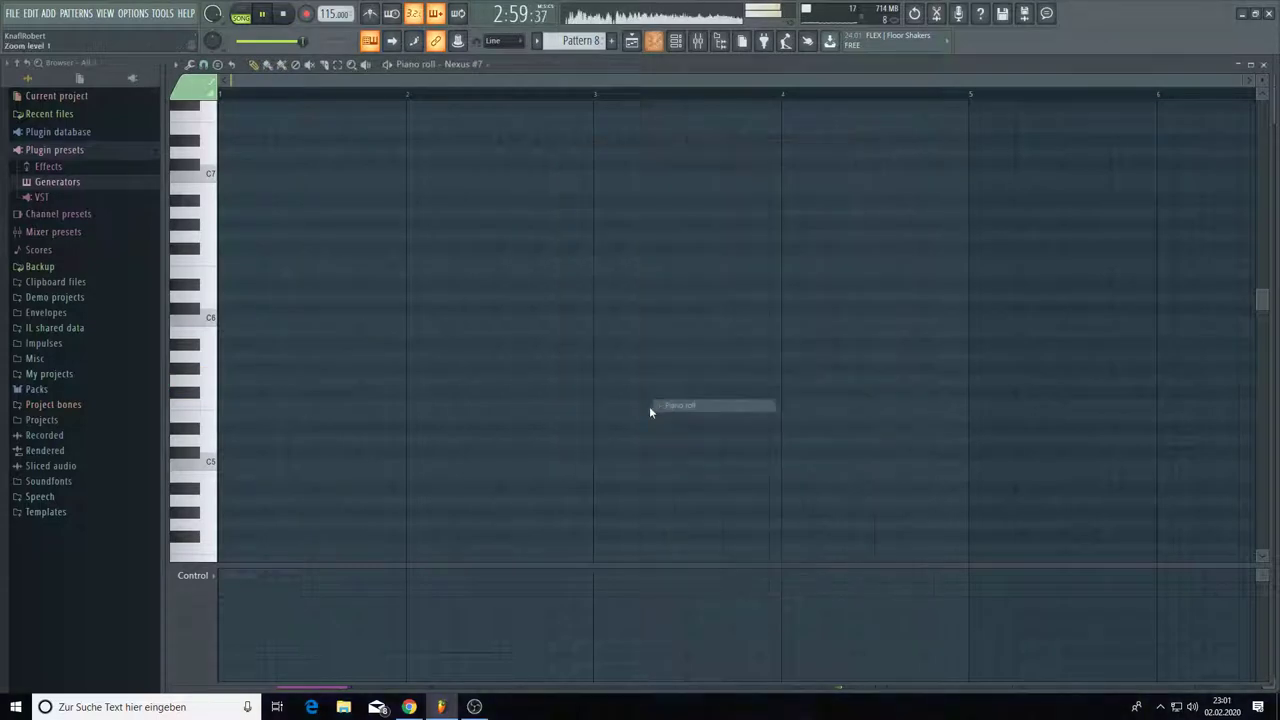
key("ctrl+v")
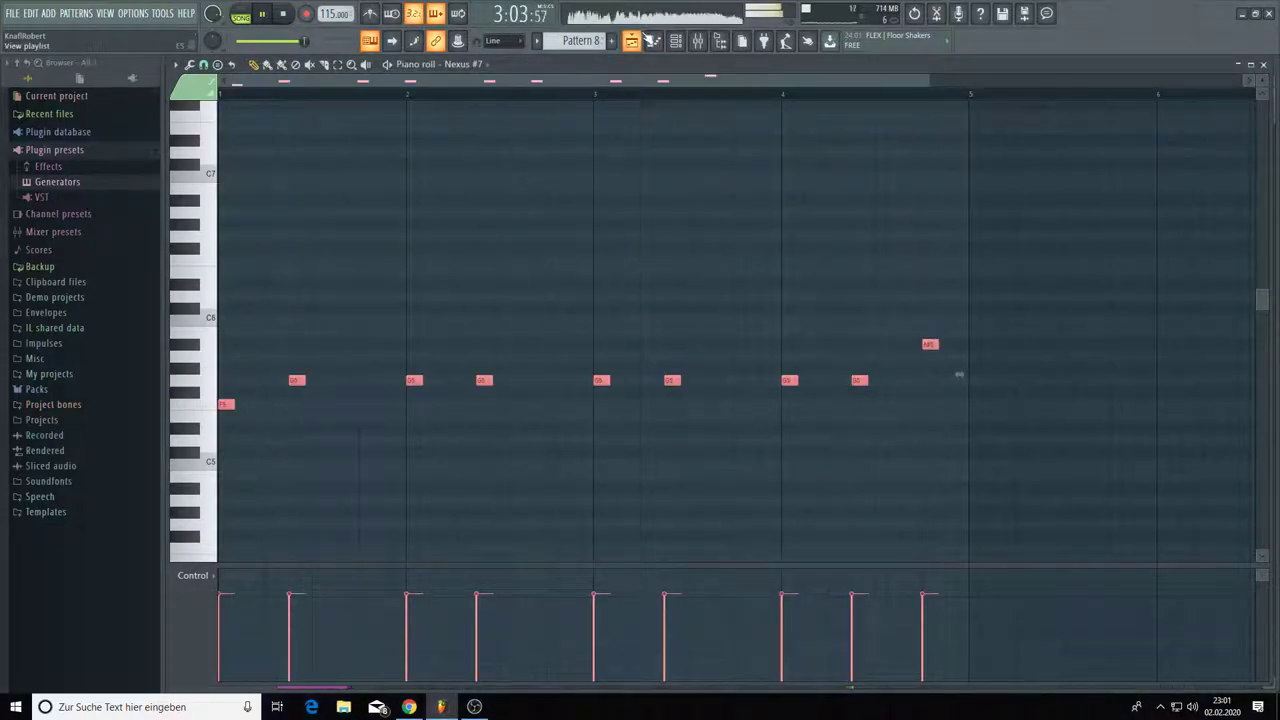
- Fill playlist Track 8 with Pattern 8 clips from bar 1 to about bar 149
key("F5")
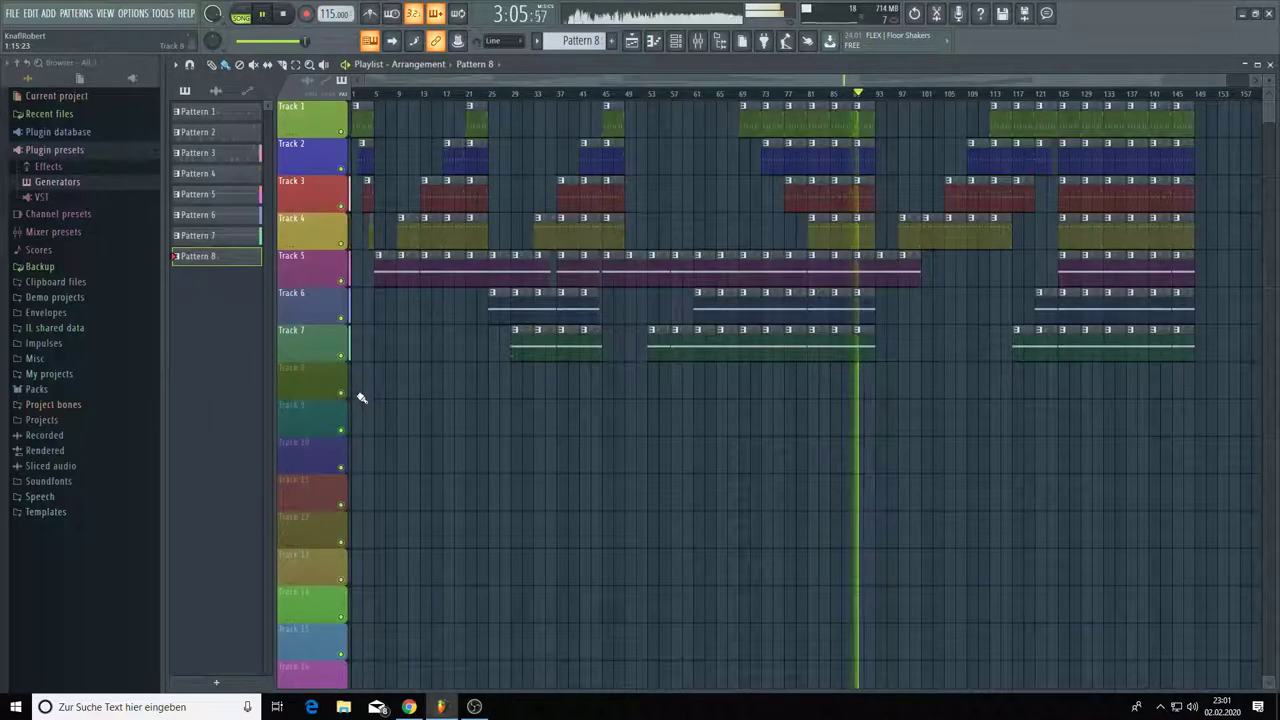
mouse_move(360, 396)
left_mouse_down()
mouse_move(536, 405)
mouse_move(1190, 396)
left_mouse_up()
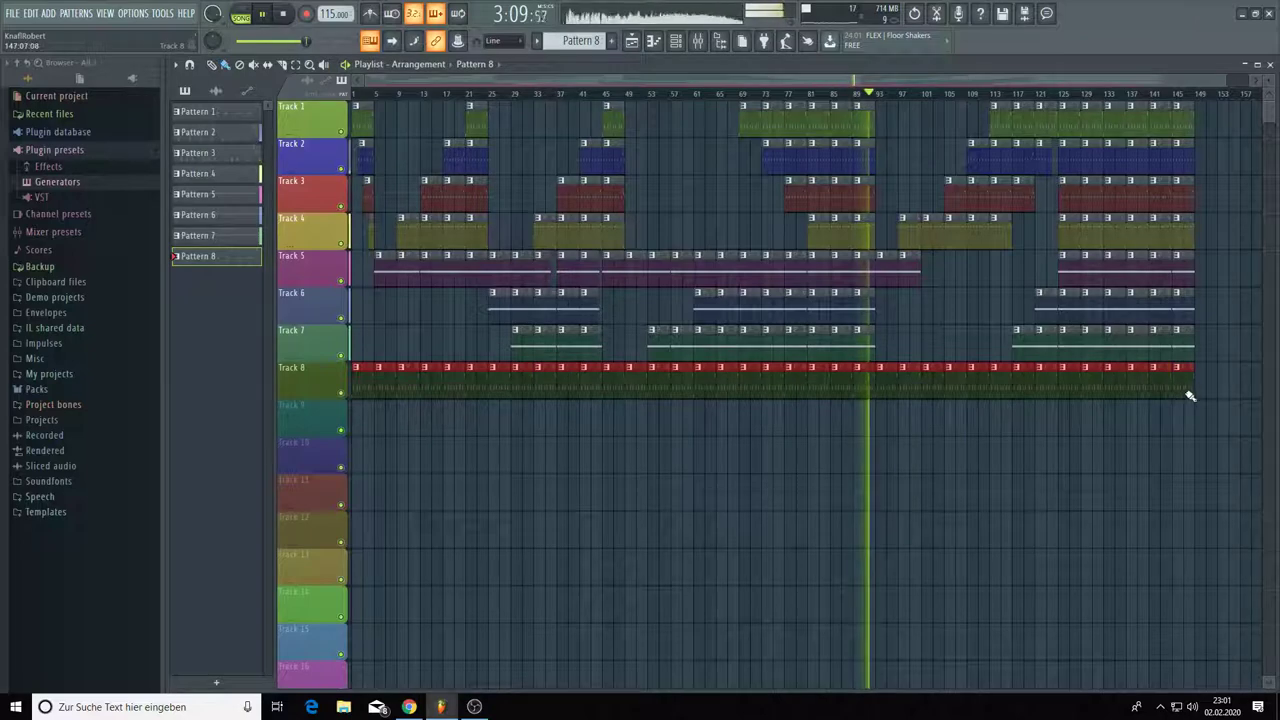
- Lower the velocities of all Nexus #7 notes in Pattern 8 to about 20–30% and transpose the notes up one octave
left_click(653, 40)
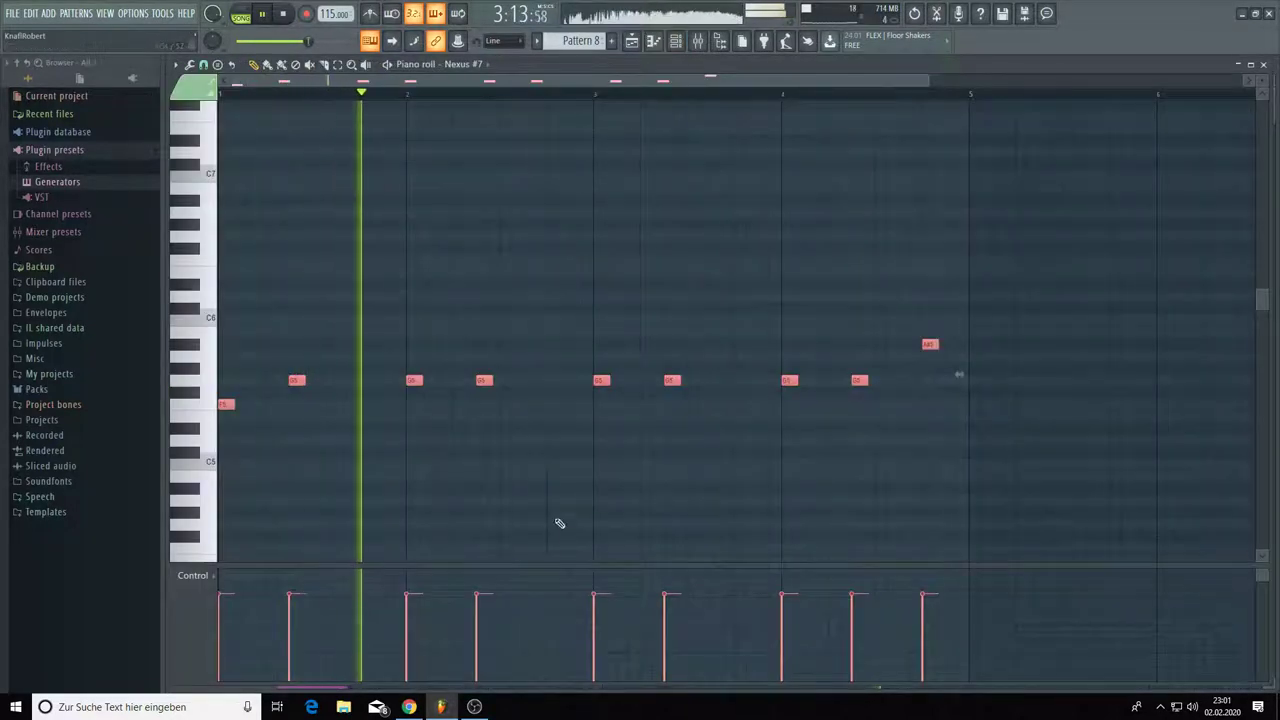
left_click_drag(920, 655, 130, 663)
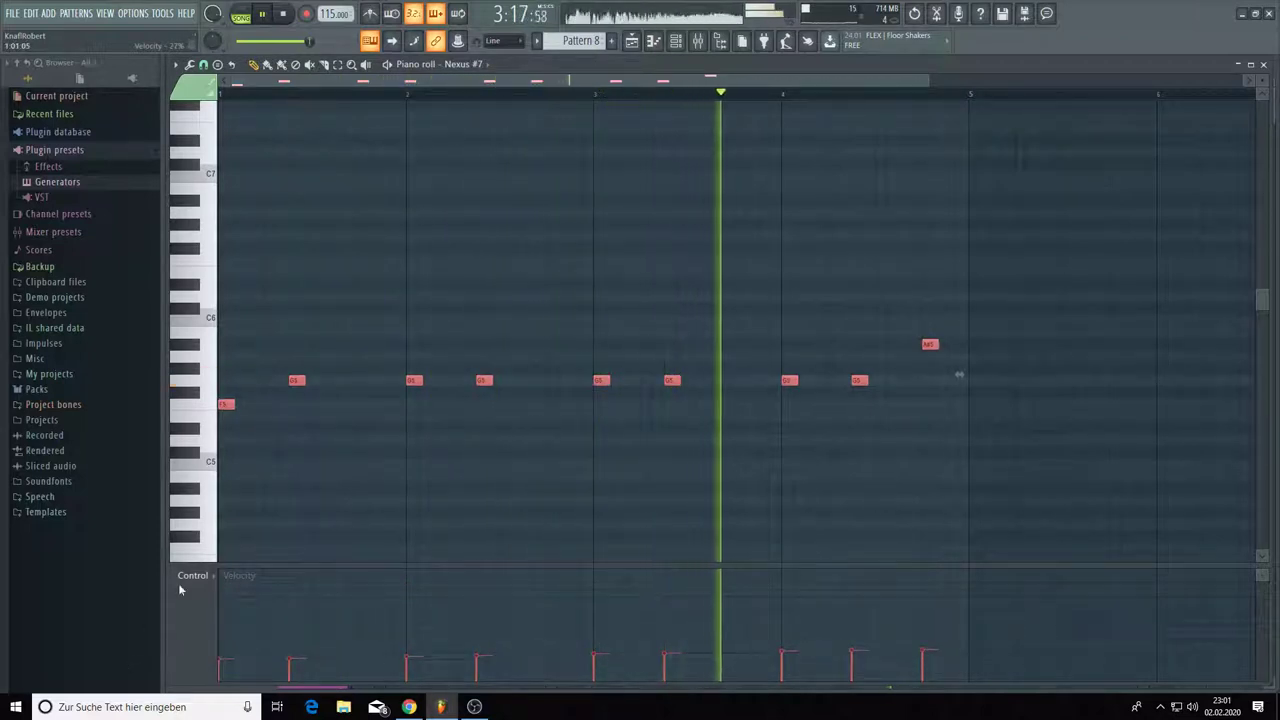
key("ctrl+Up")
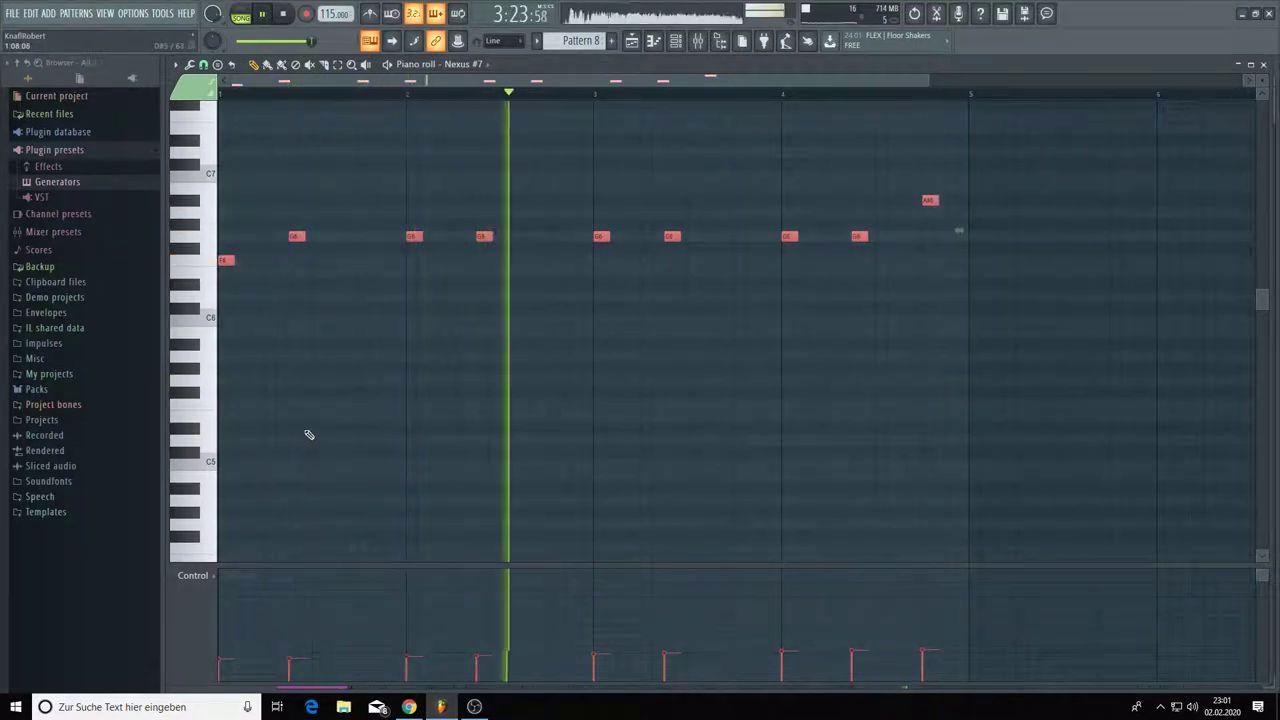
- Shorten all the Nexus #7 notes in Pattern 8 to a length of 0:00:12
key("ctrl+d")
scroll(325, 435, "up", 1)
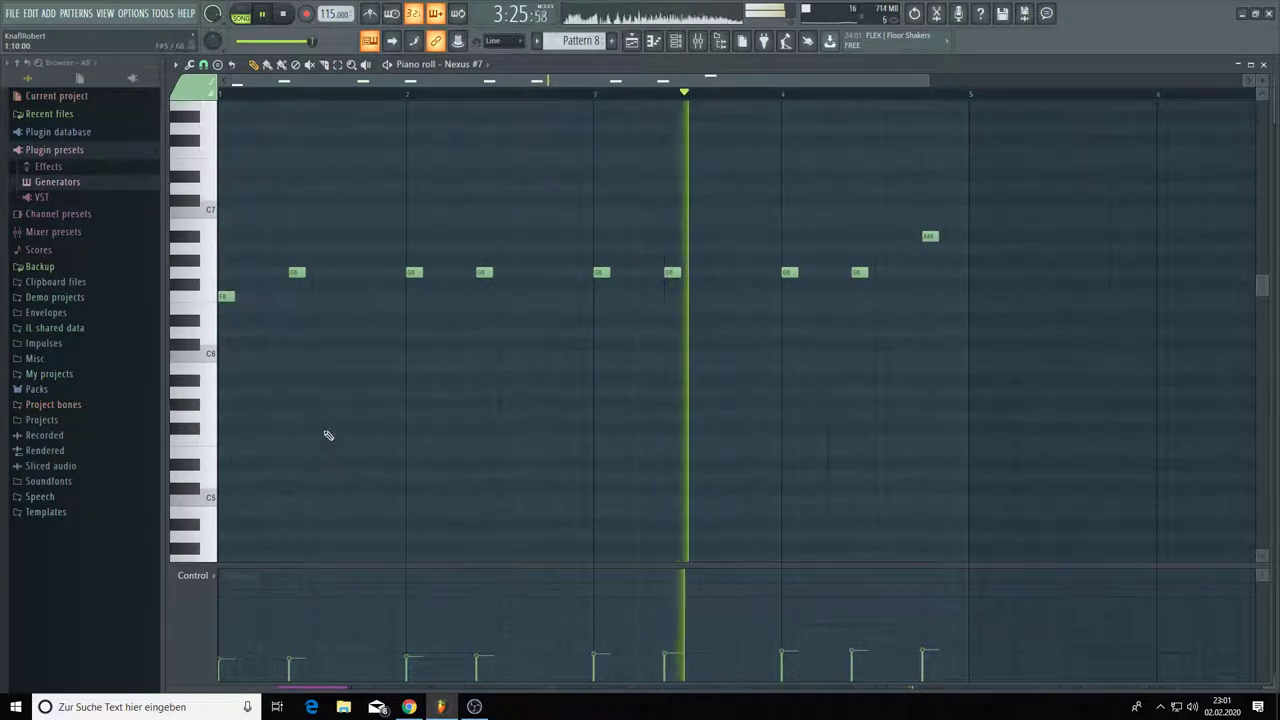
left_click_drag(943, 196, 301, 321)
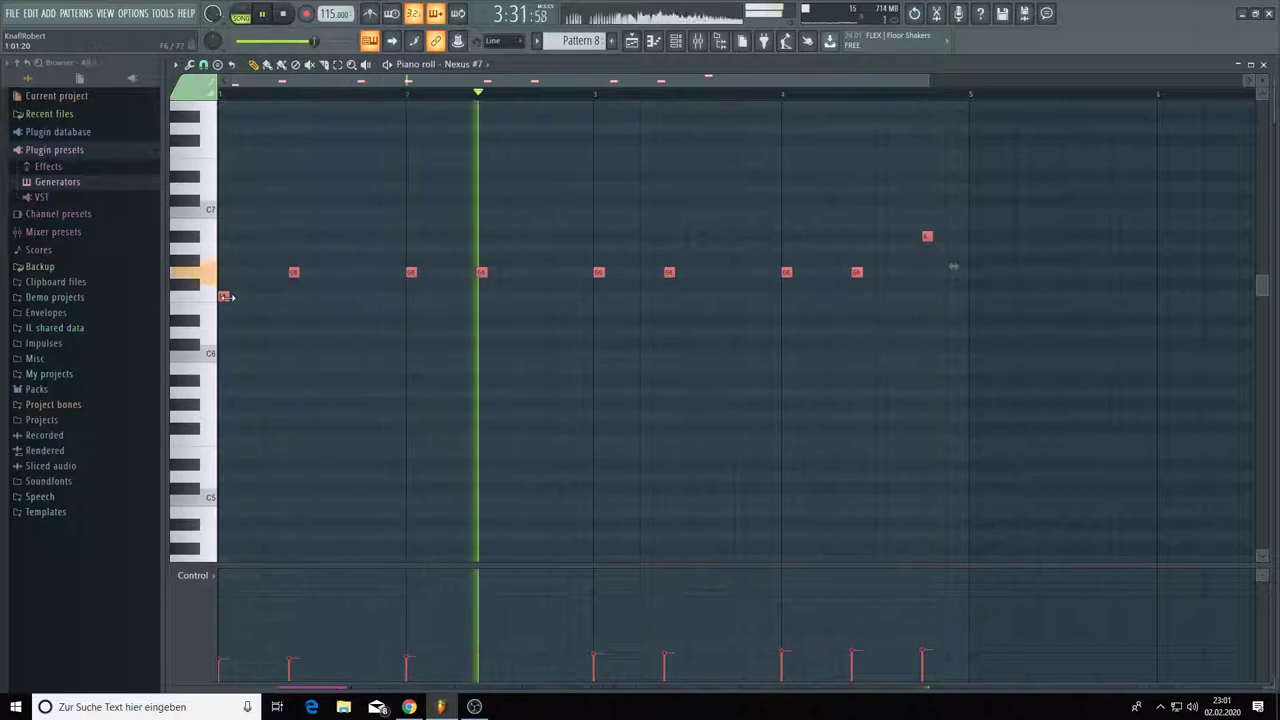
left_click_drag(223, 296, 220, 296)
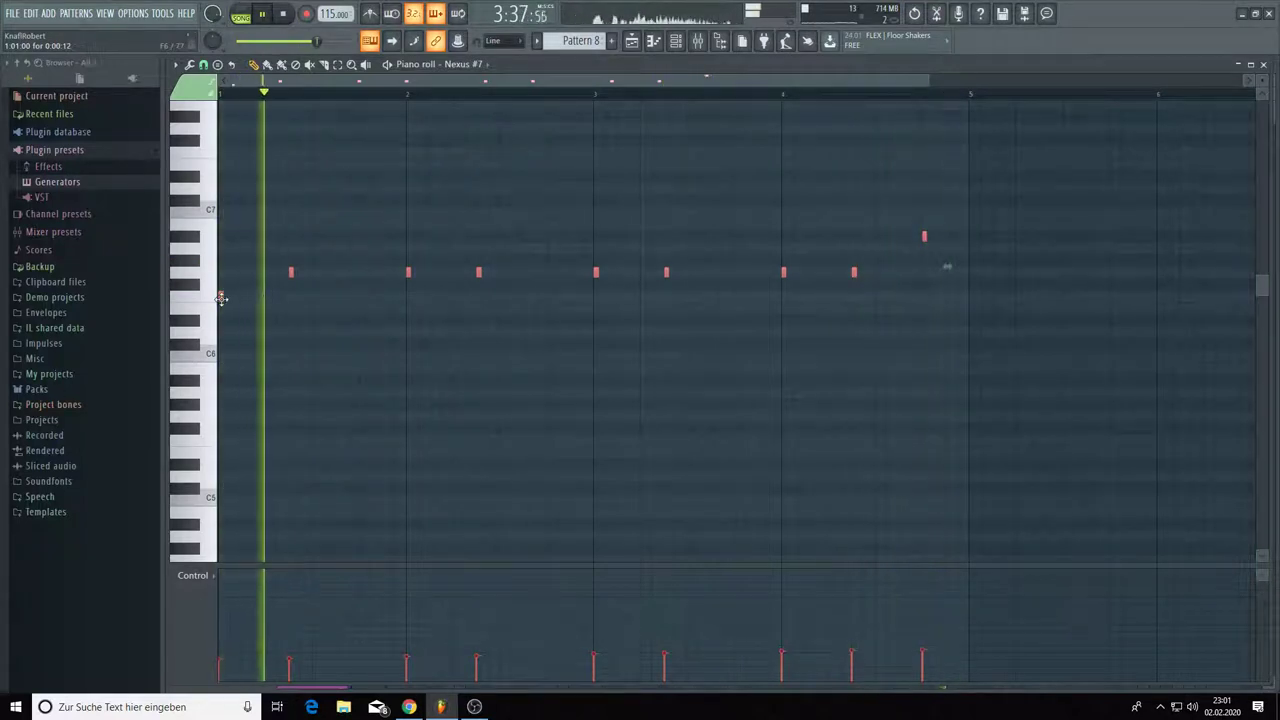
- Add 0:01:00-long notes to the Nexus #7 melody: F6 at 1:03, G#6 at 1:09, F6 at 1:11 and G6 at 2:03
left_click(243, 298)
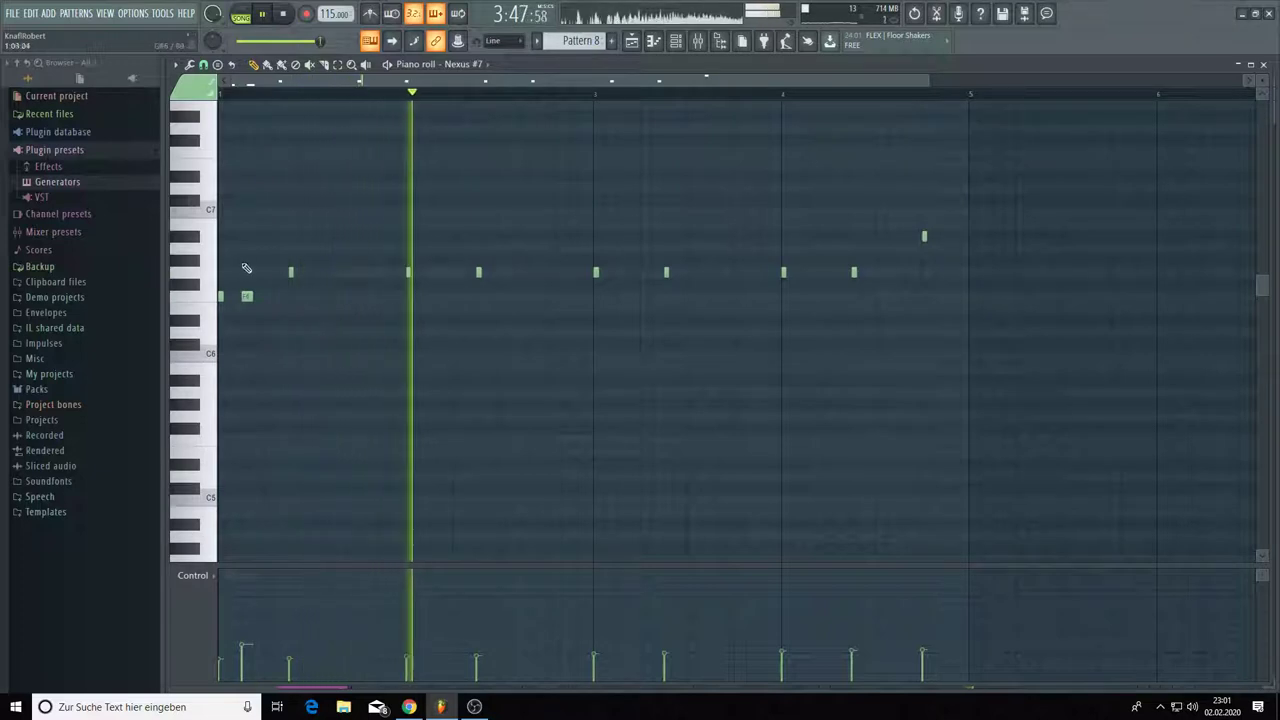
left_click(315, 261)
key("space")
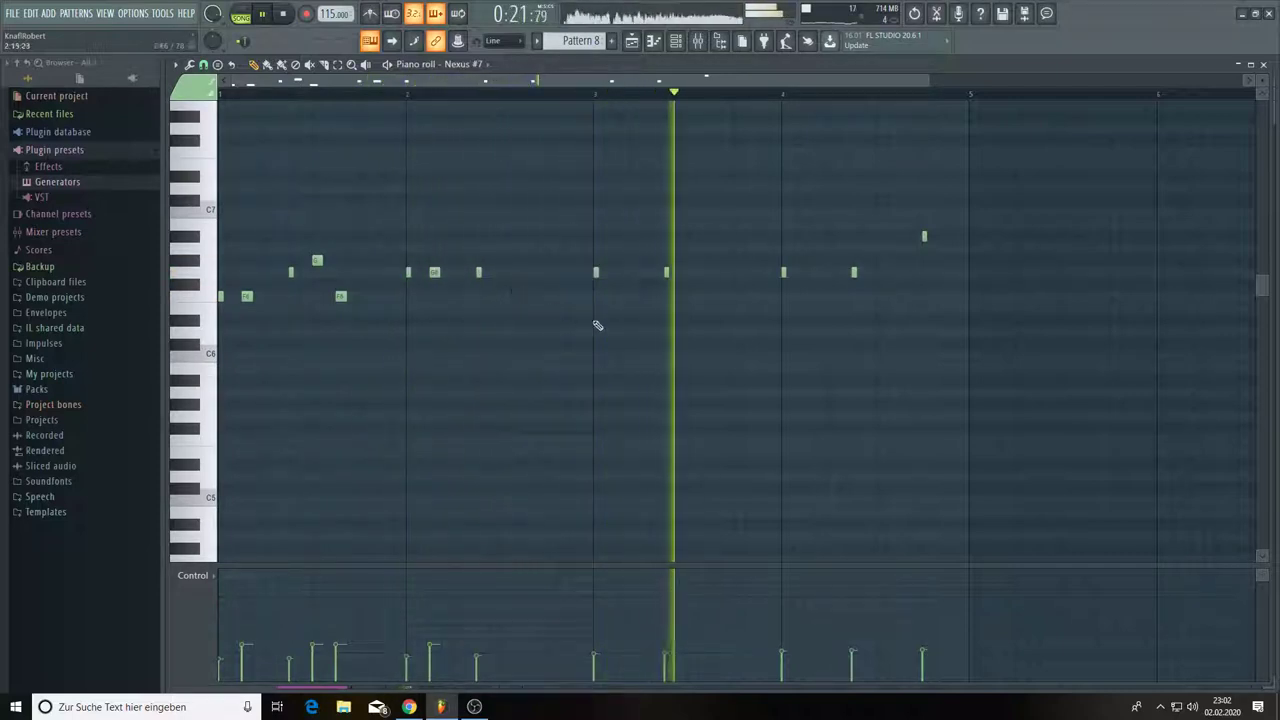
- Add more 0:01:00-long notes in bars 3 and 4: G6 at 3:03, F6 at 3:09 and G6 at 4:09
left_click(619, 274)
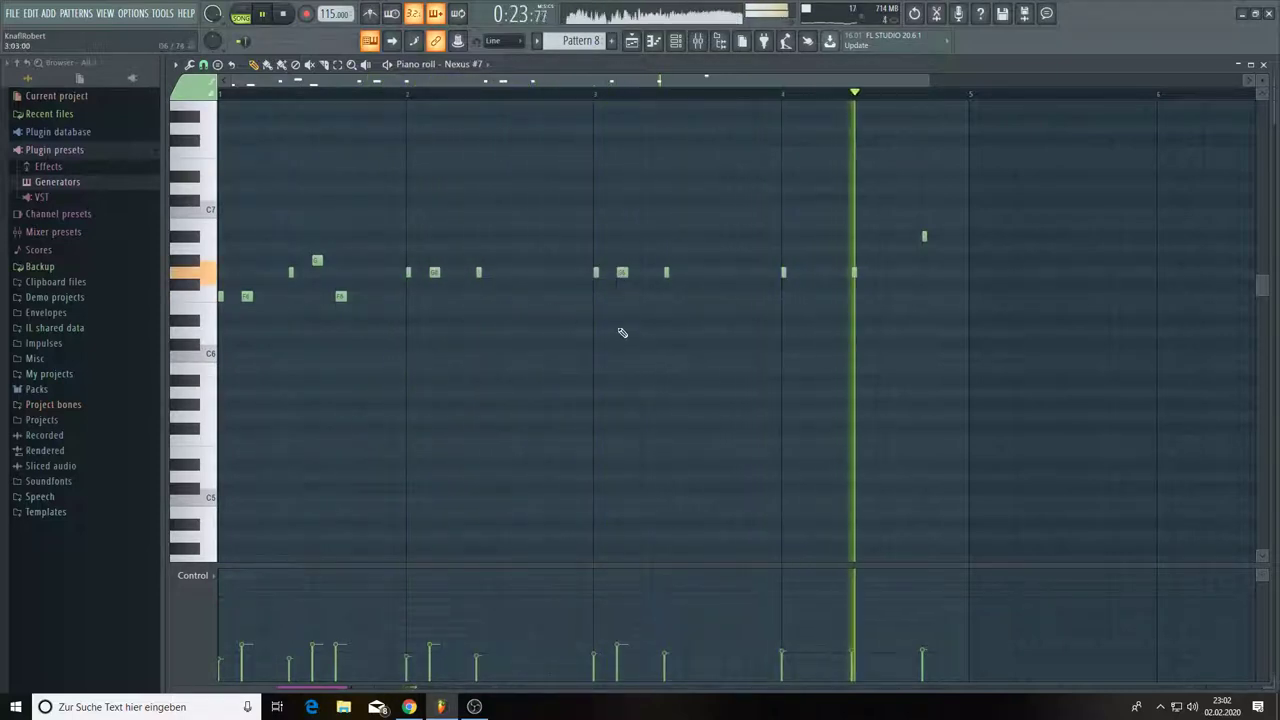
left_click(692, 296)
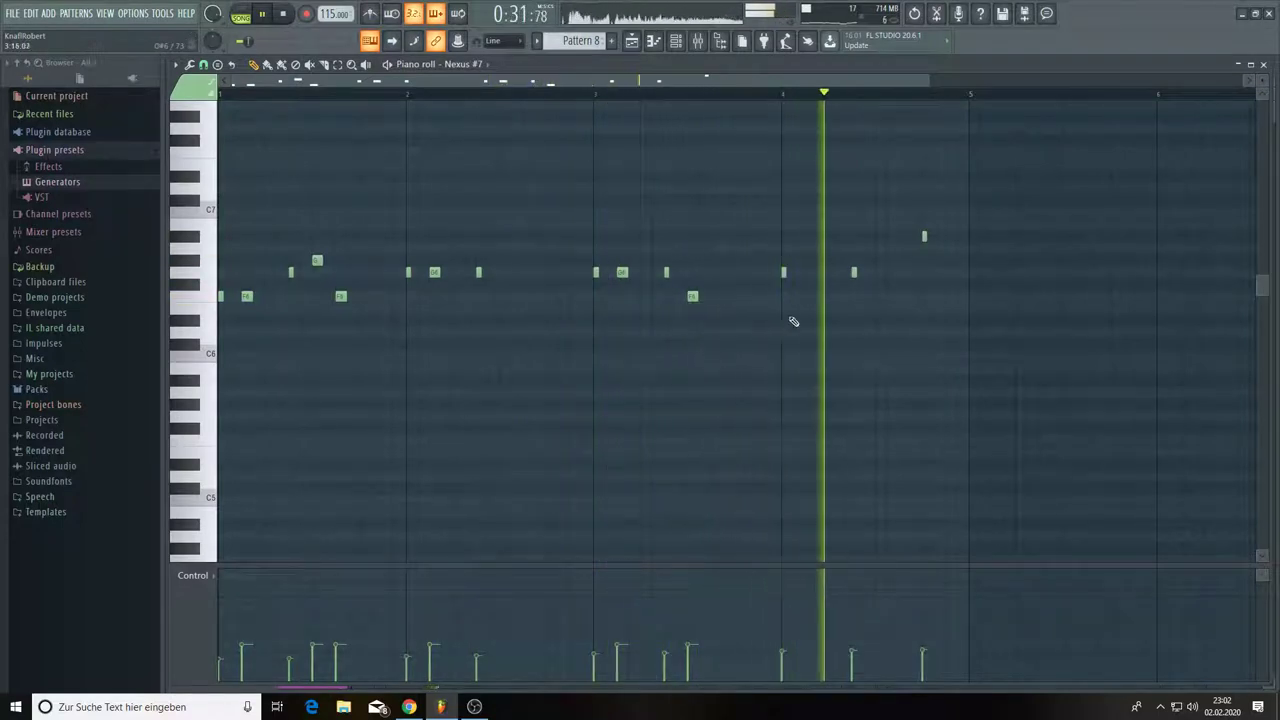
left_click(879, 273)
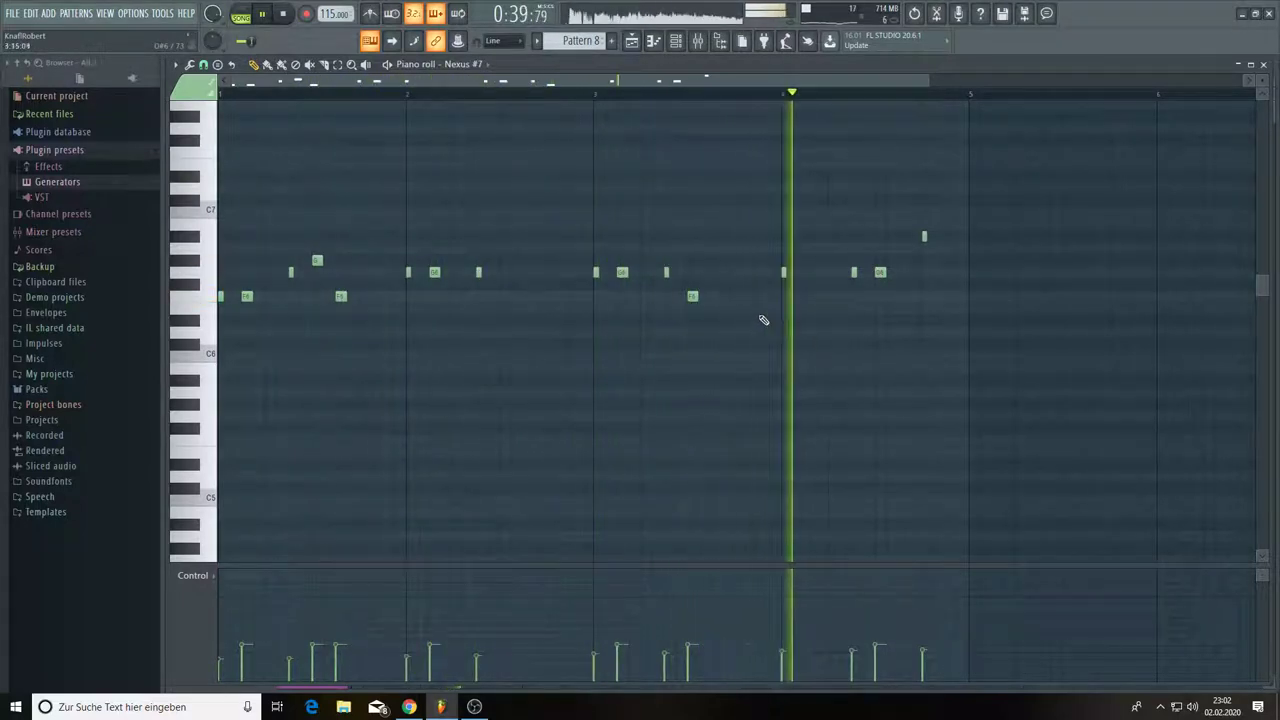
- Add short G6 notes at 3:11, 3:15 and 4:15 and an A#6 at 4:11, and move bar 4's opening G6 to 4:03
left_click(711, 272)
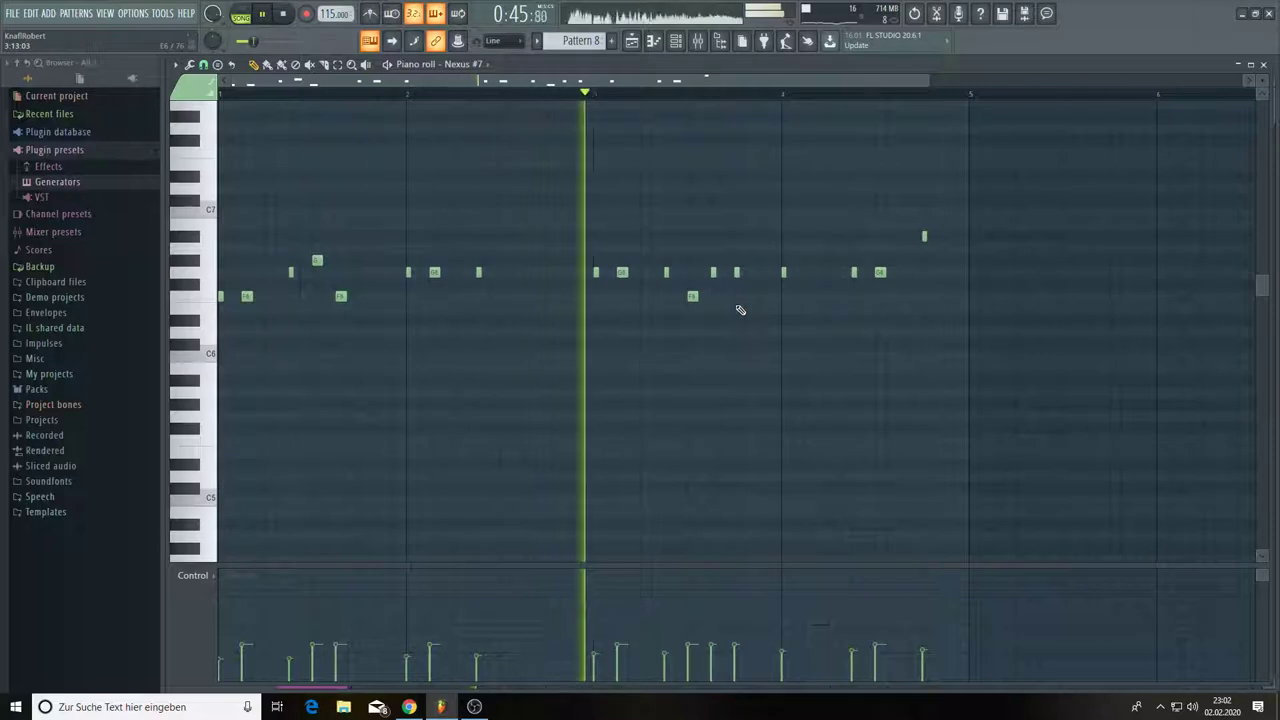
left_click(760, 272)
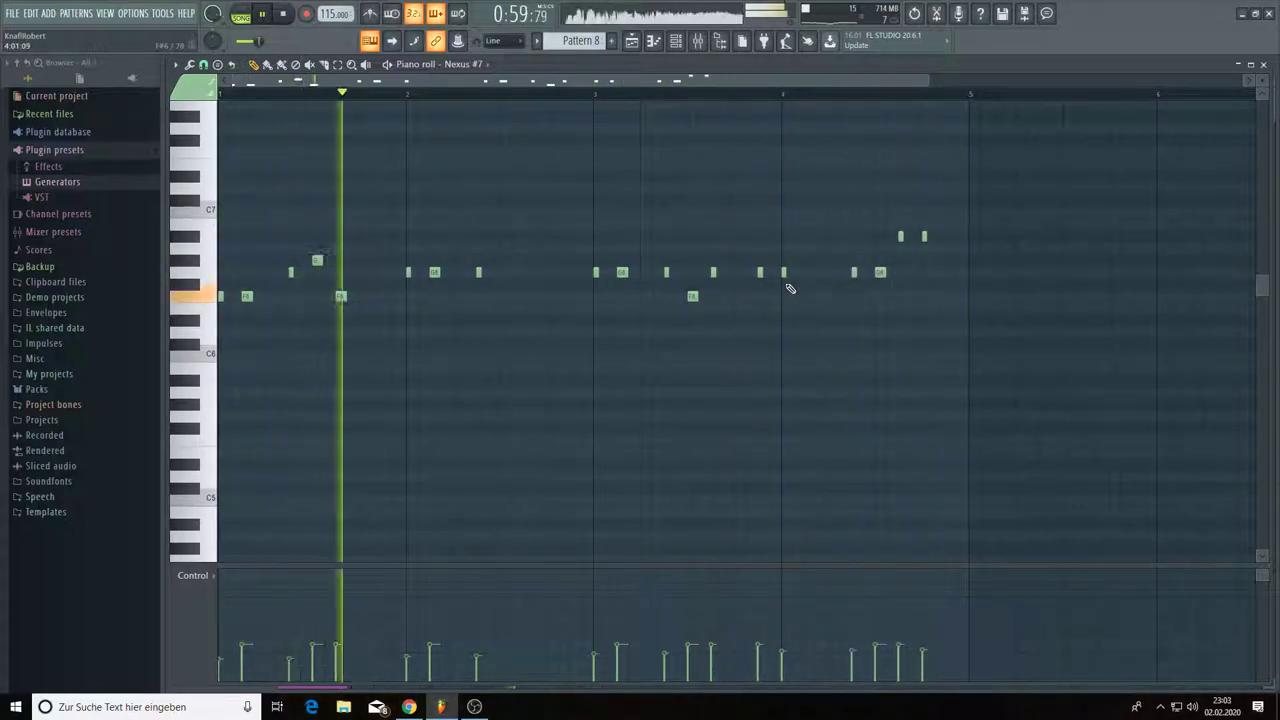
left_click_drag(783, 274, 808, 276)
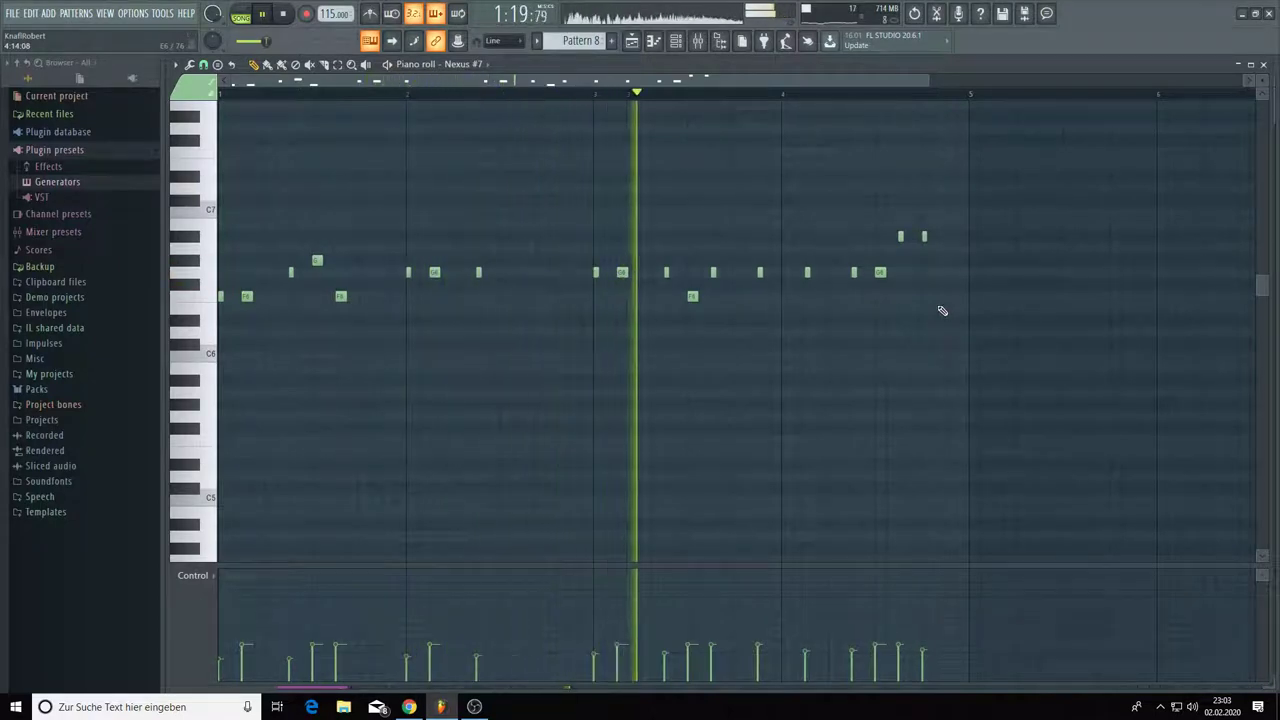
left_click(947, 274)
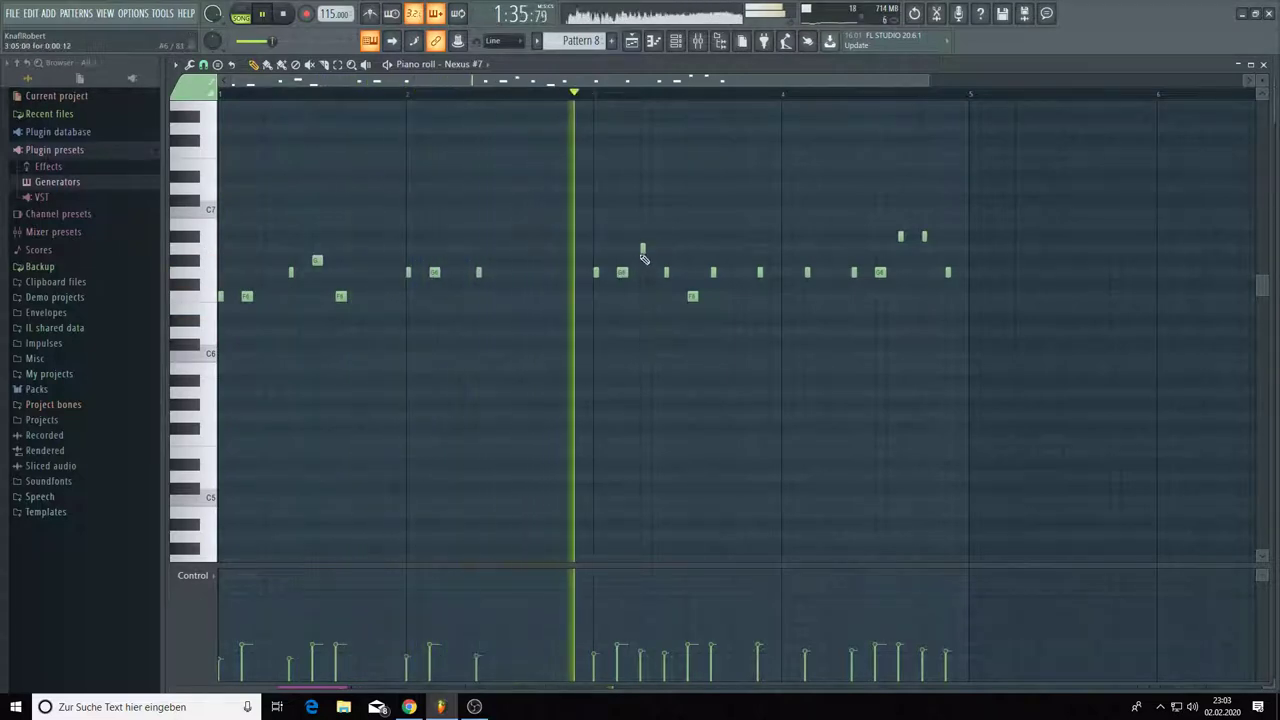
- Delete the short note at 3:07 in bar 3 and place a short F6 note at 3:05
left_click(642, 248)
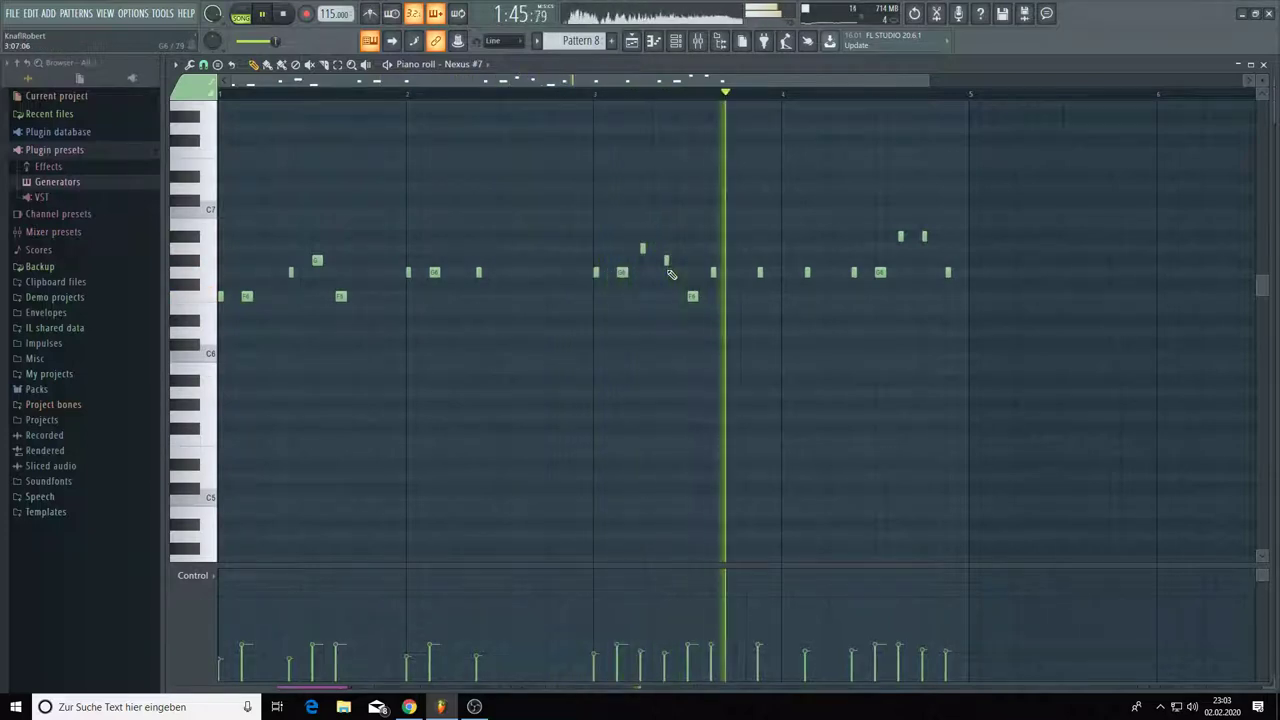
left_click_drag(666, 260, 666, 236)
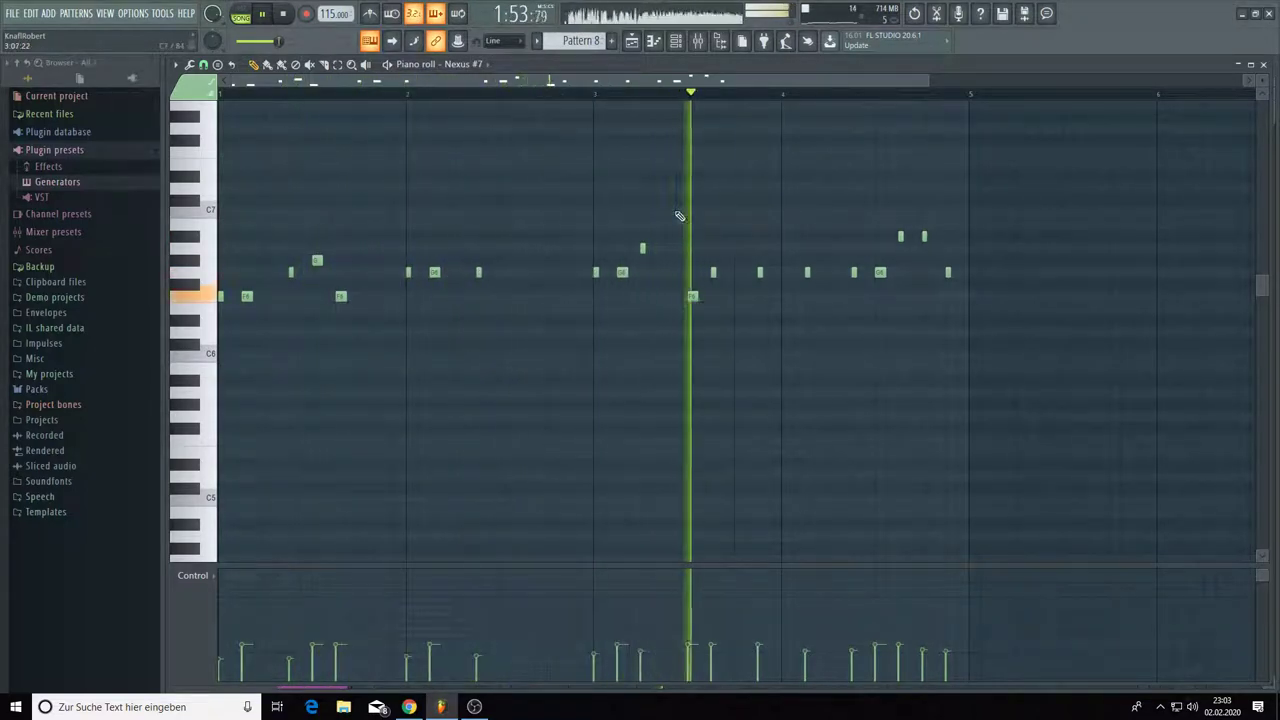
right_click(642, 248)
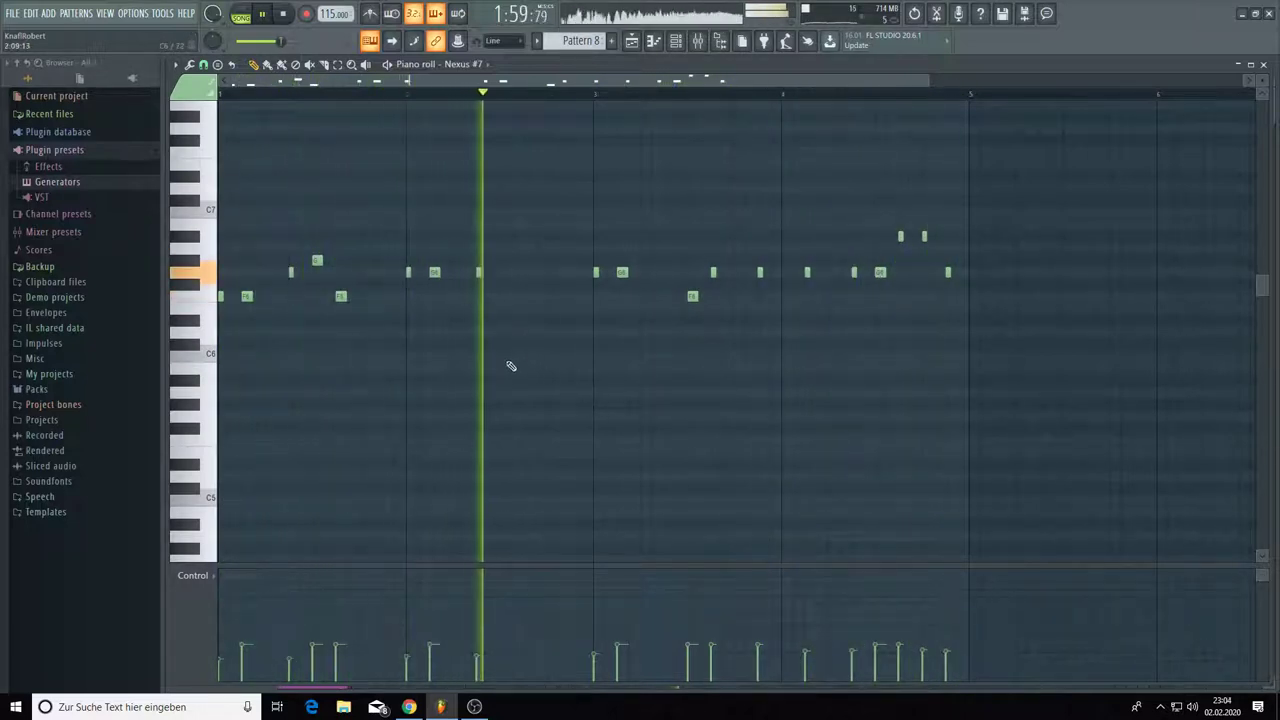
left_click(643, 296)
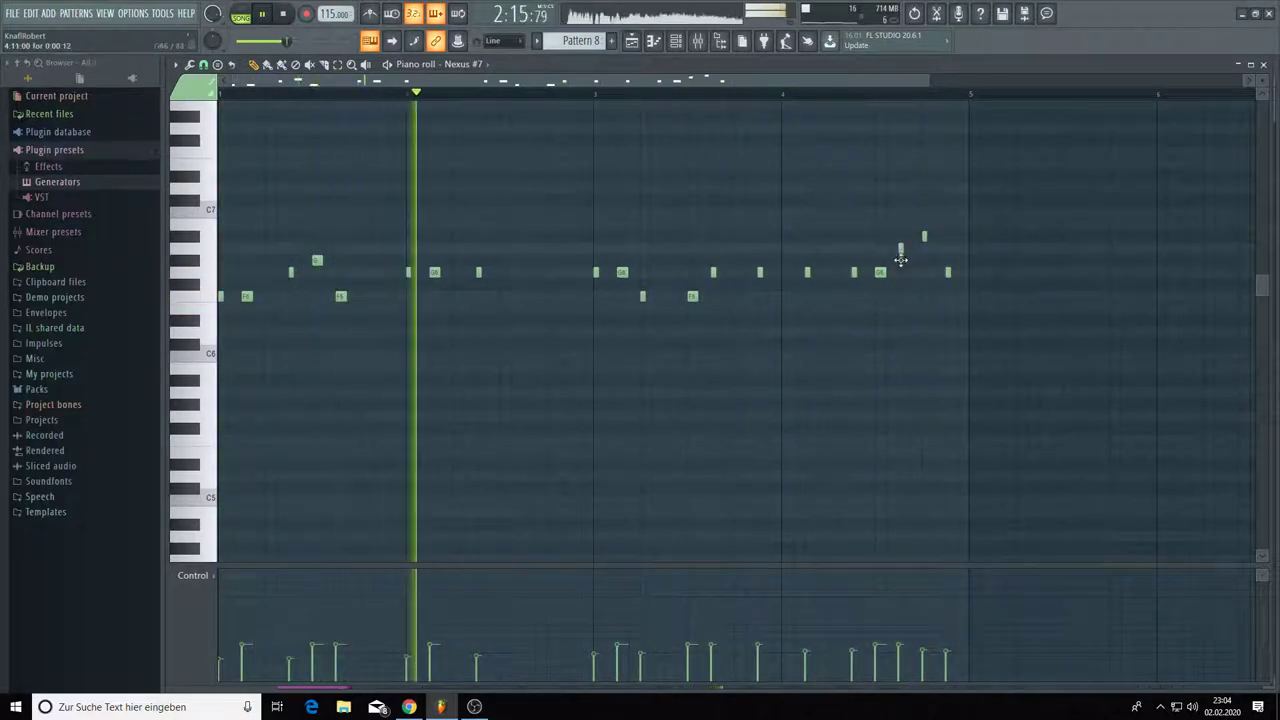
- Lower the note at 4:11 to F6 and lengthen it and the closing G6 at 4:15 to 0:01:00
left_click_drag(900, 260, 900, 306)
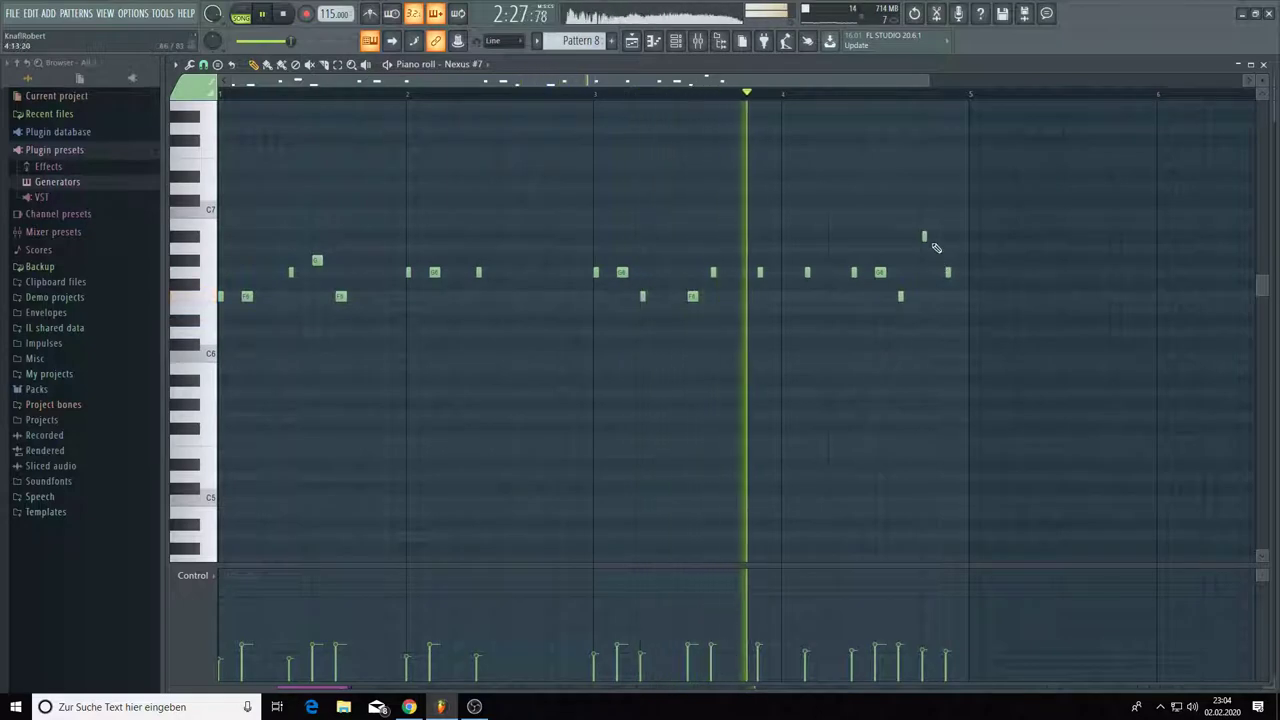
left_click_drag(925, 237, 933, 237)
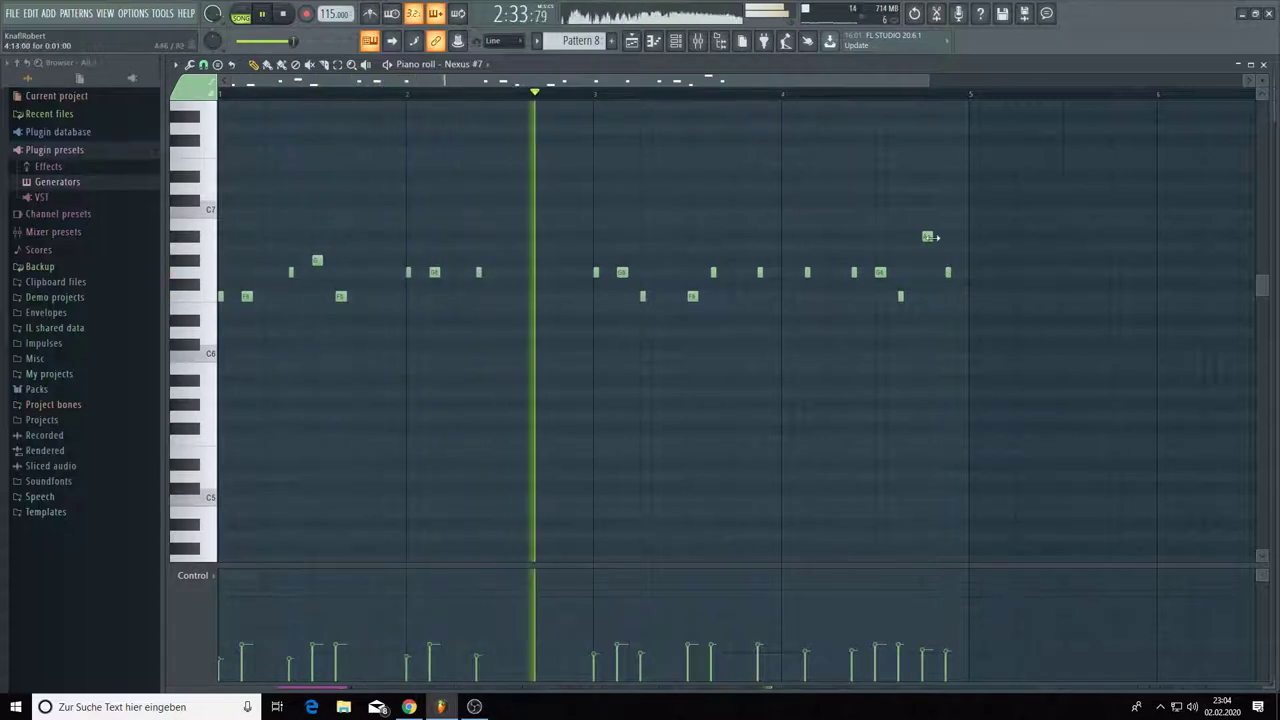
left_click_drag(933, 237, 957, 274)
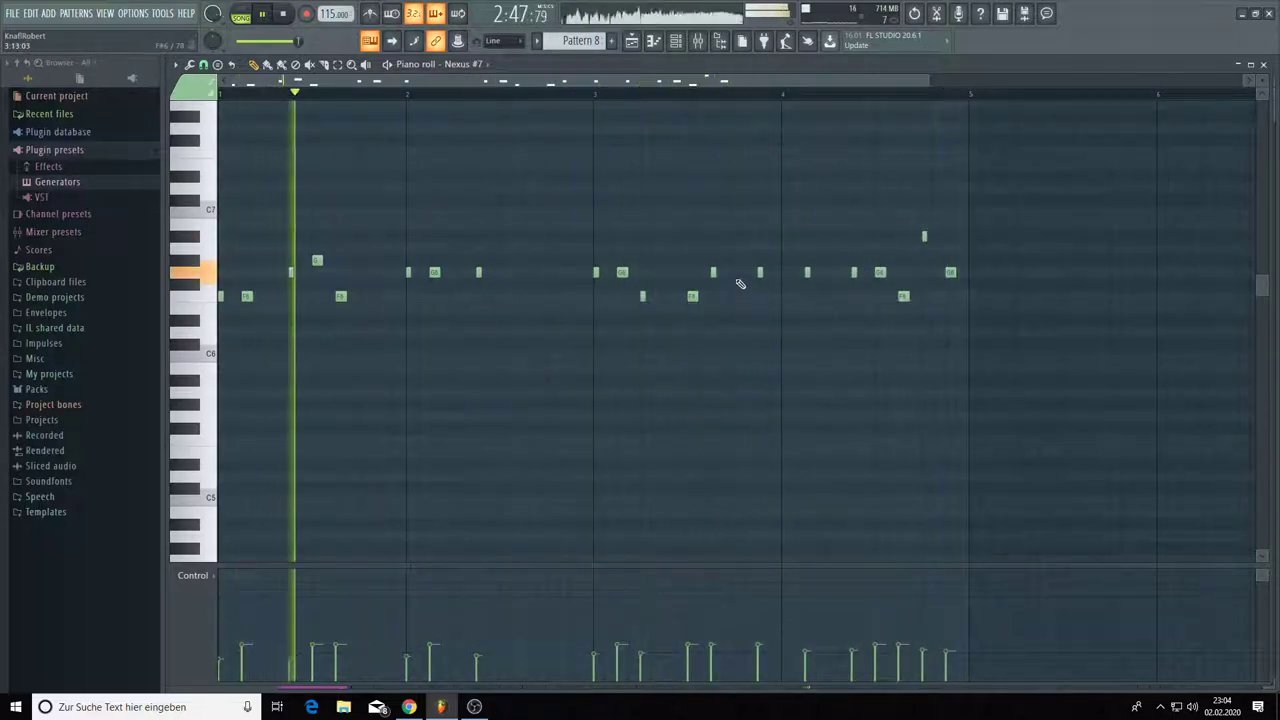
- Move the G6 note at the end of bar 3 to 3:13 and add a short G6 note at 4:05
left_click_drag(759, 273, 736, 273)
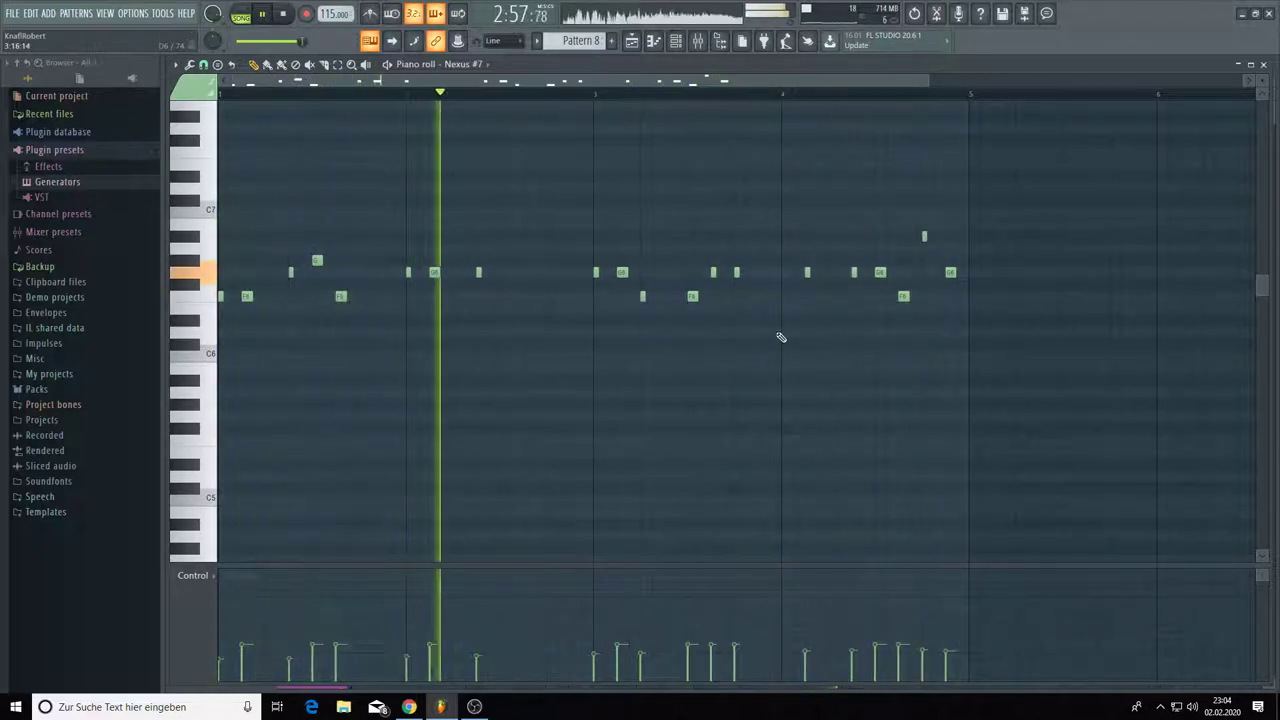
left_click(831, 272)
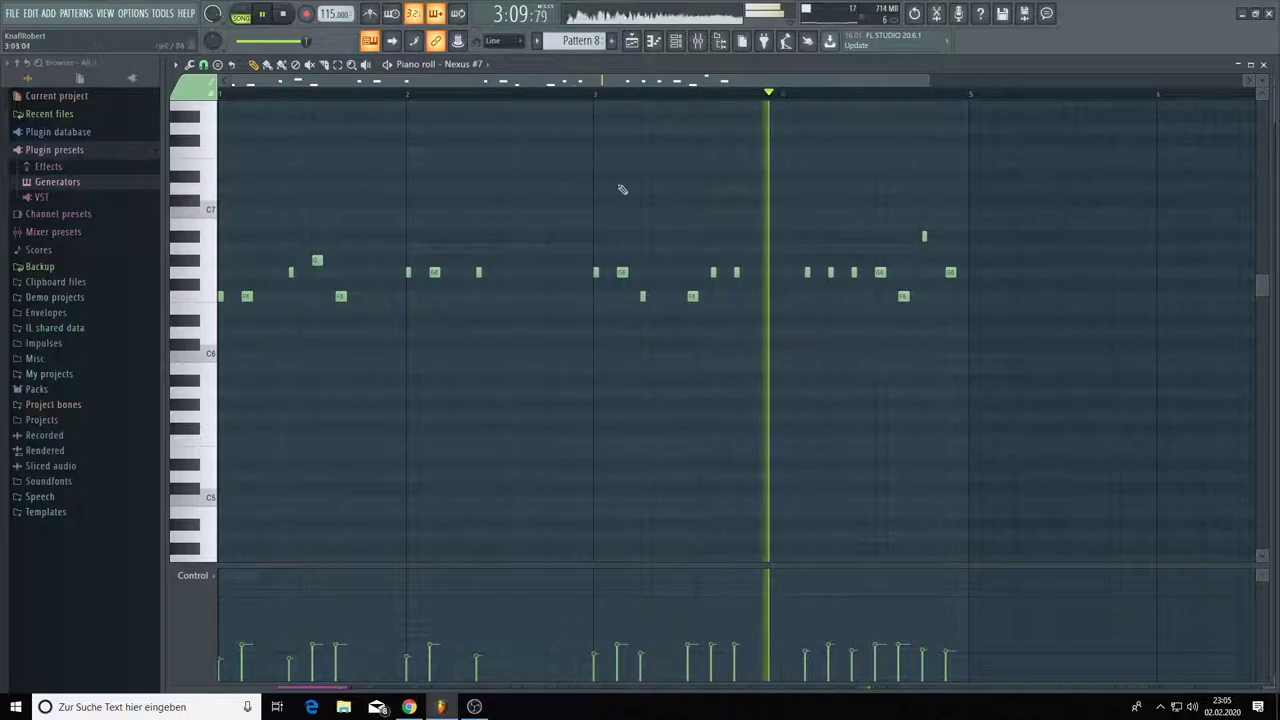
- Open the Nexus #7 instrument and audition the XP Rauschwerk 3 presets from LD Bell my Time through LD Digitized Wave
left_click(675, 40)
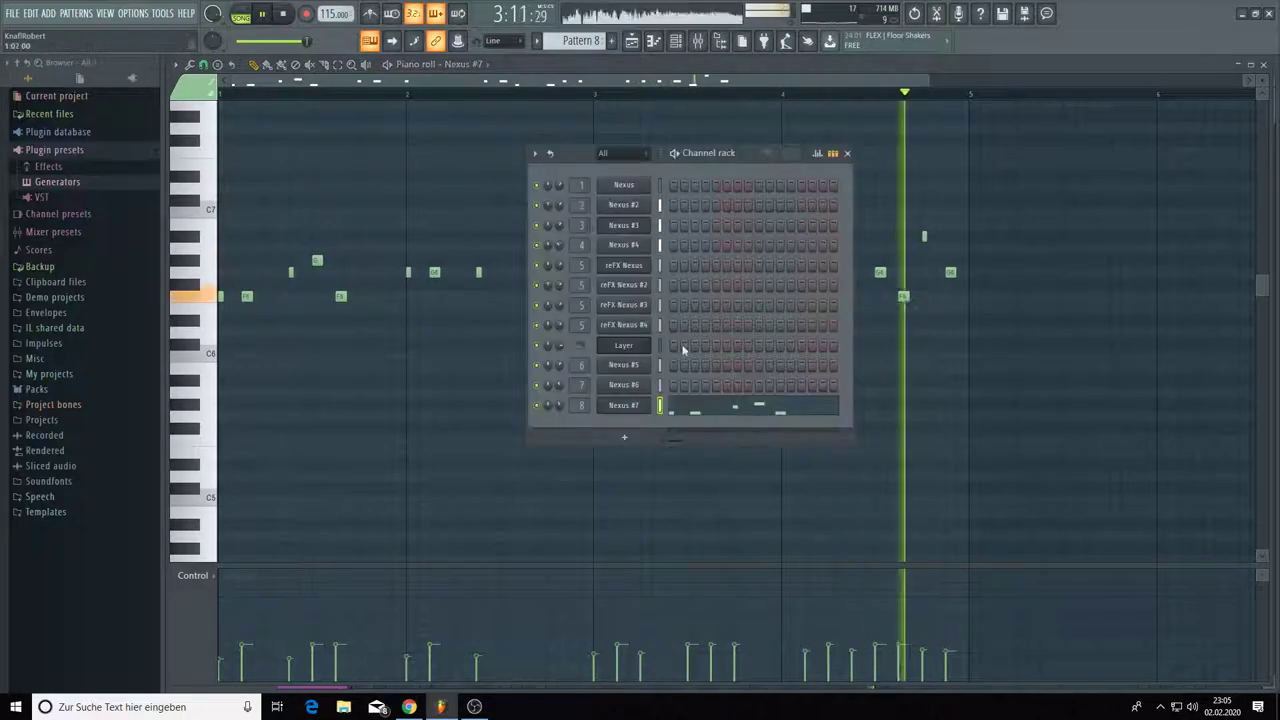
left_click(623, 405)
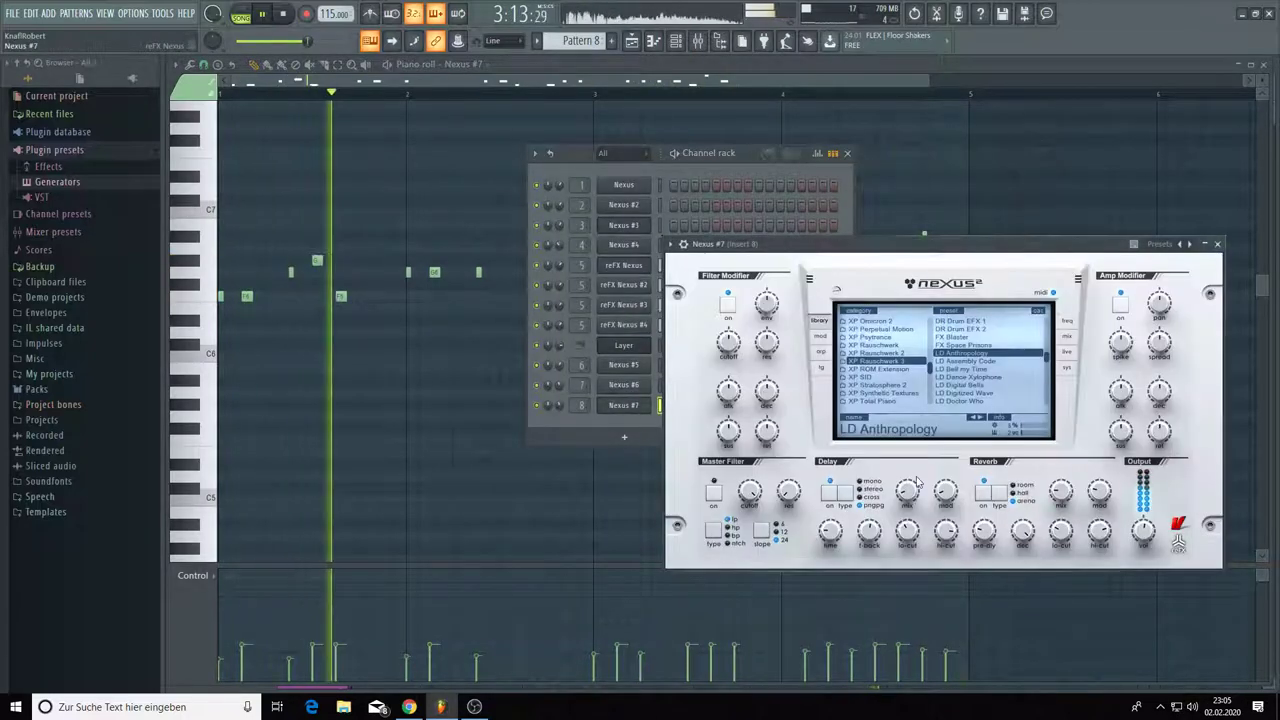
left_click(980, 418)
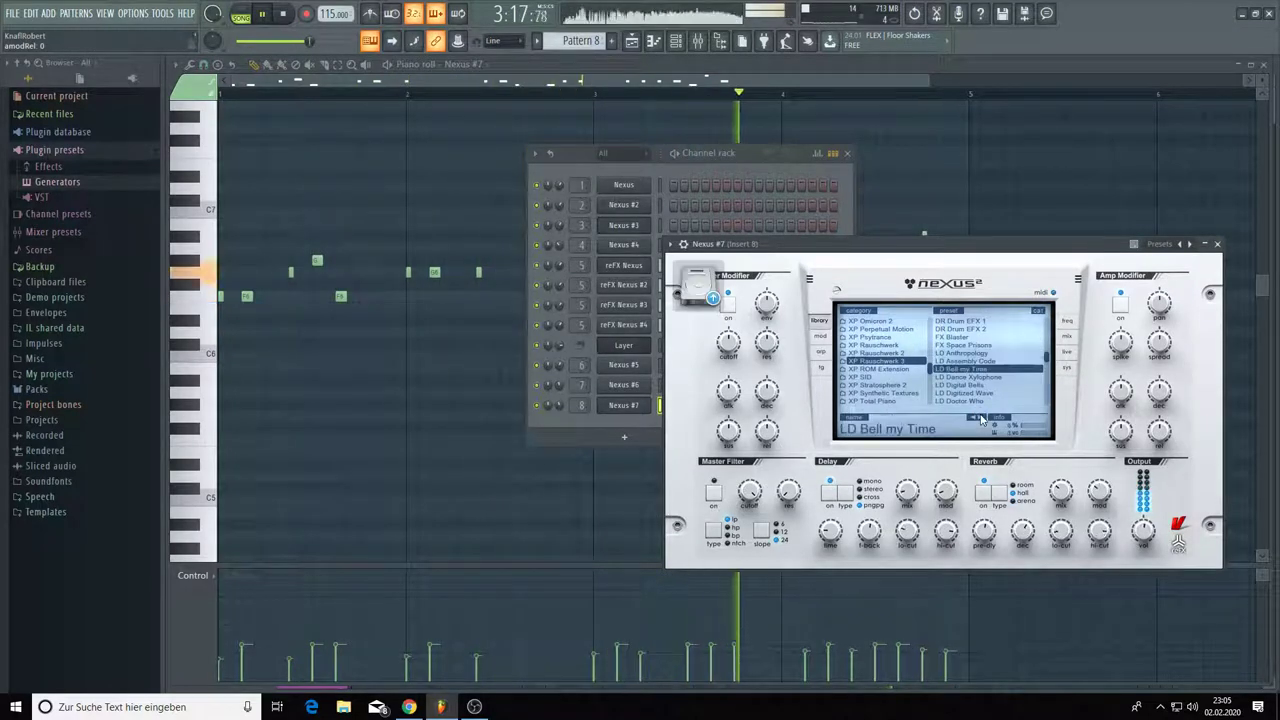
left_click(980, 418)
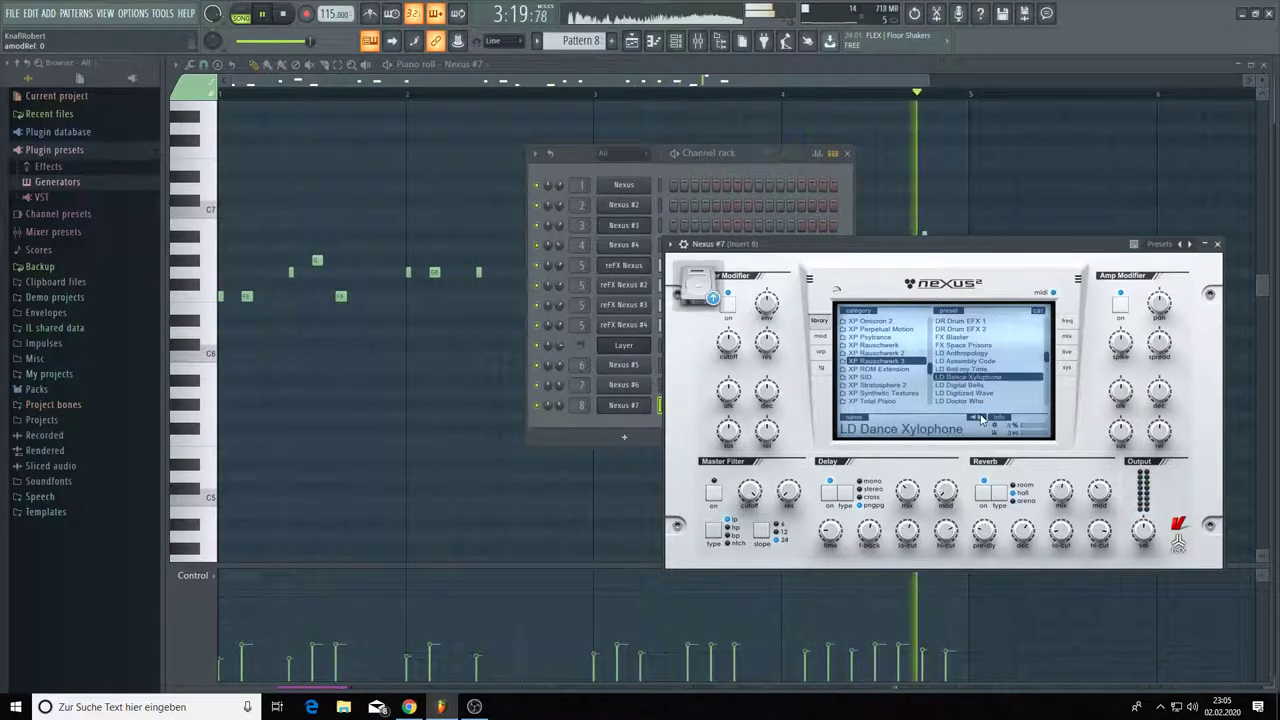
left_click(980, 418)
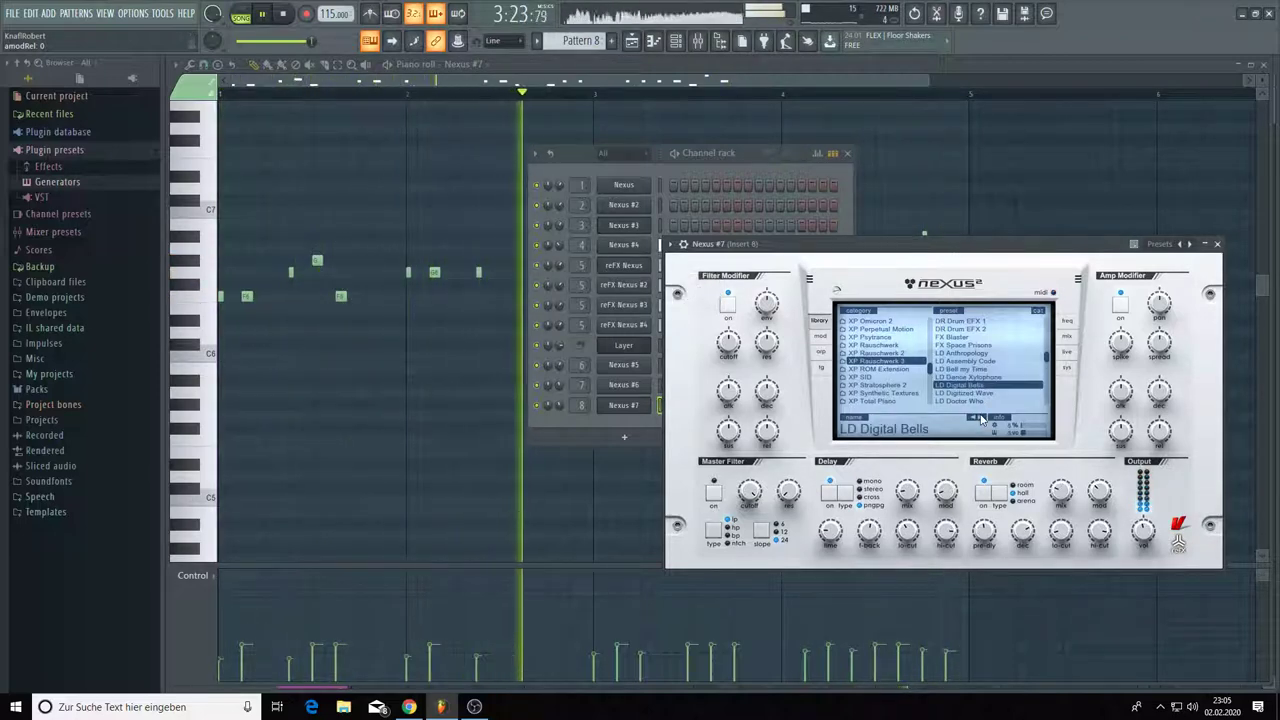
left_click(980, 418)
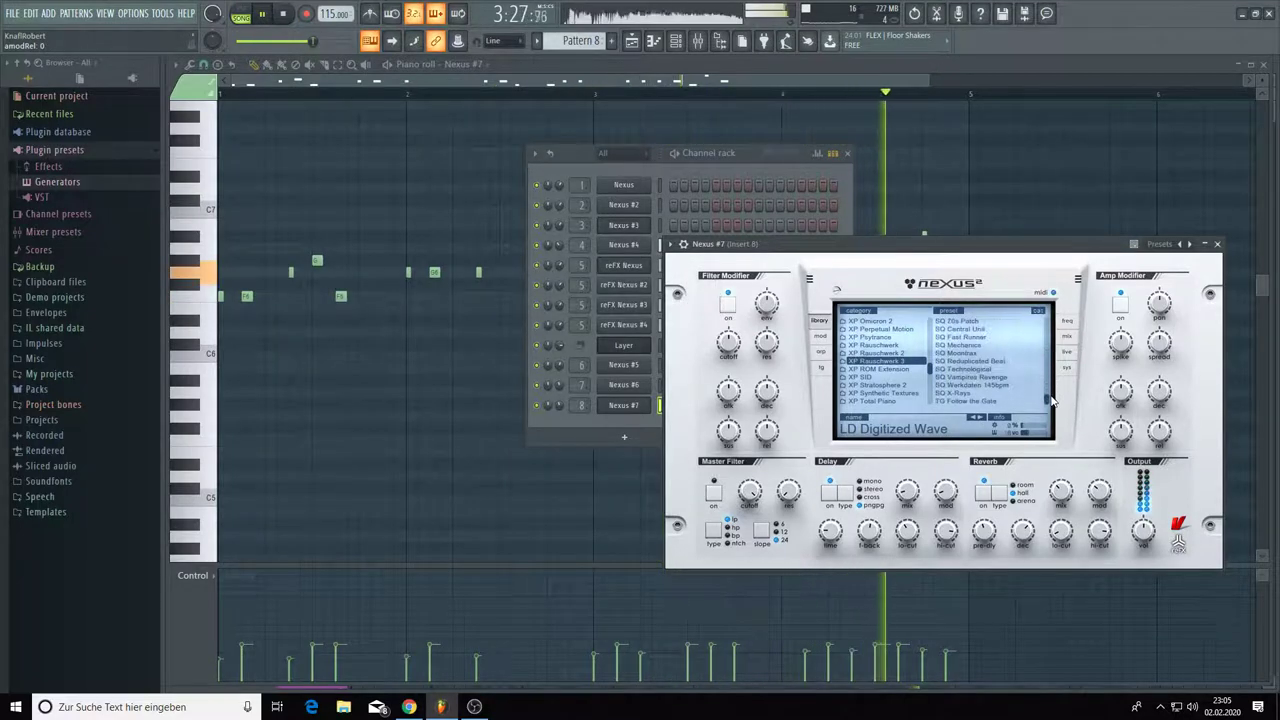
- Audition lead presets in the XP Rauschwerk 2 category and load LD Organic Wood in Nexus #7
left_click(878, 353)
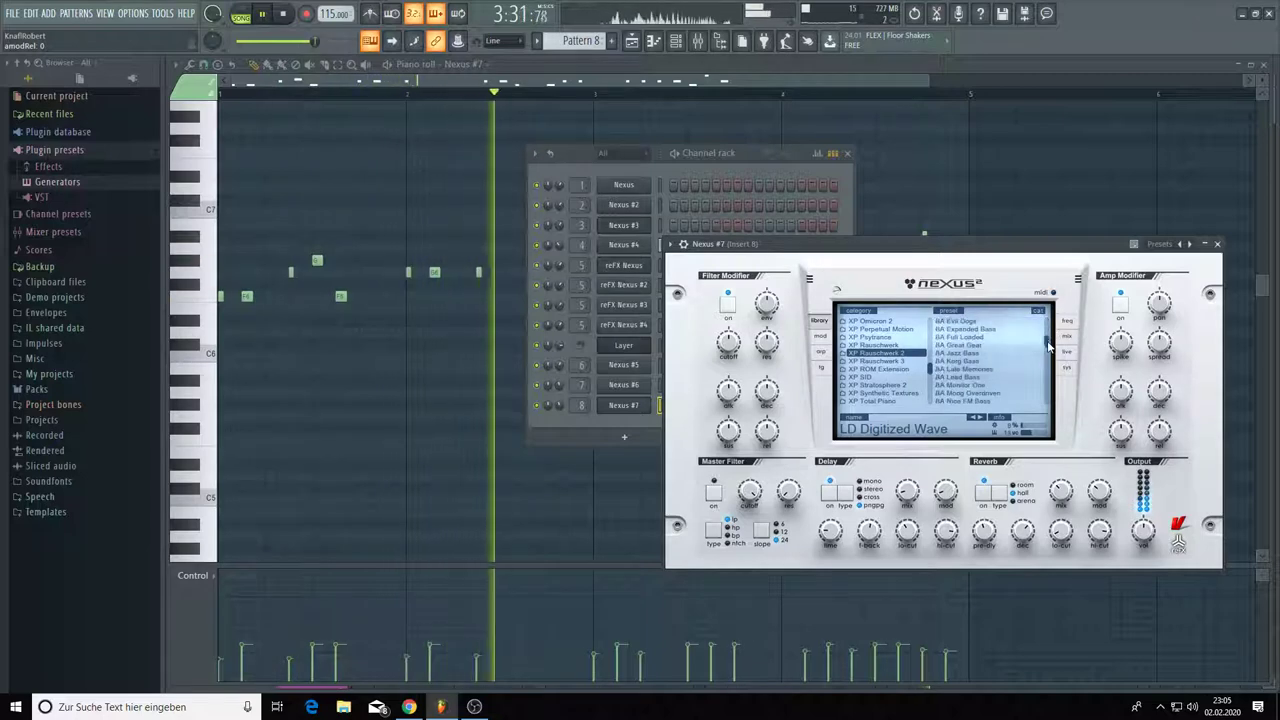
left_click_drag(1047, 322, 1050, 366)
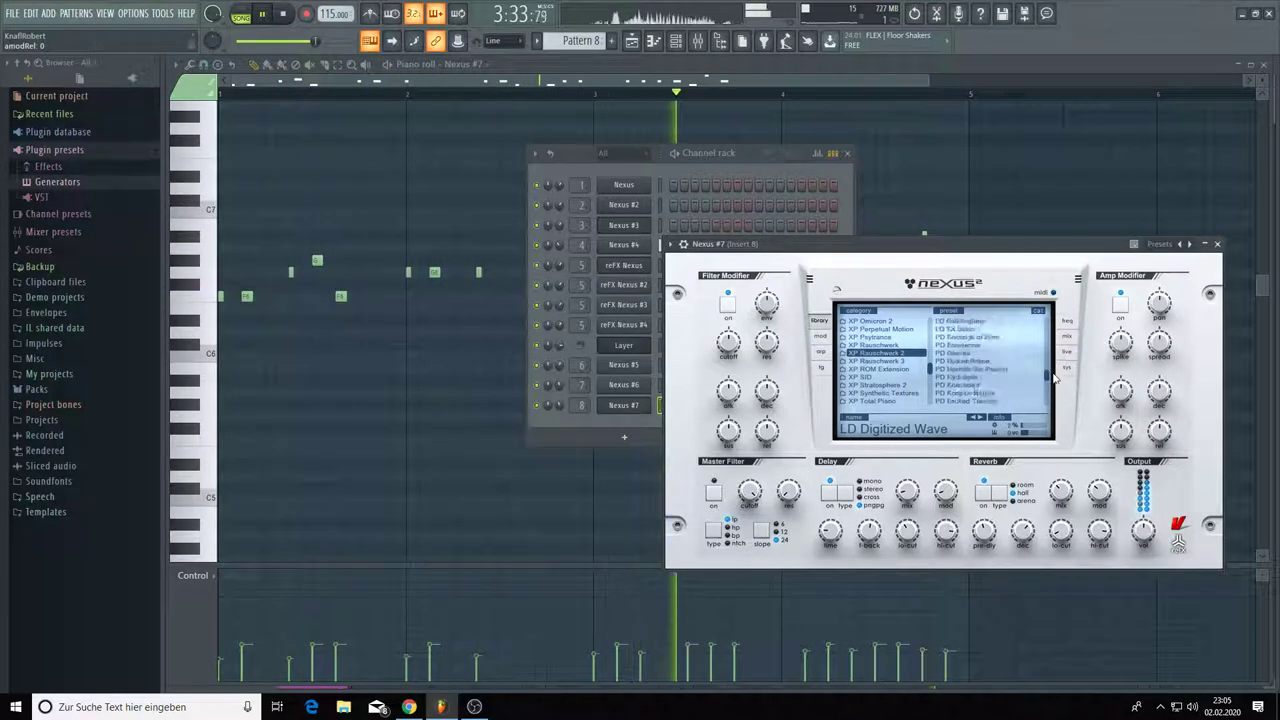
left_click(974, 419)
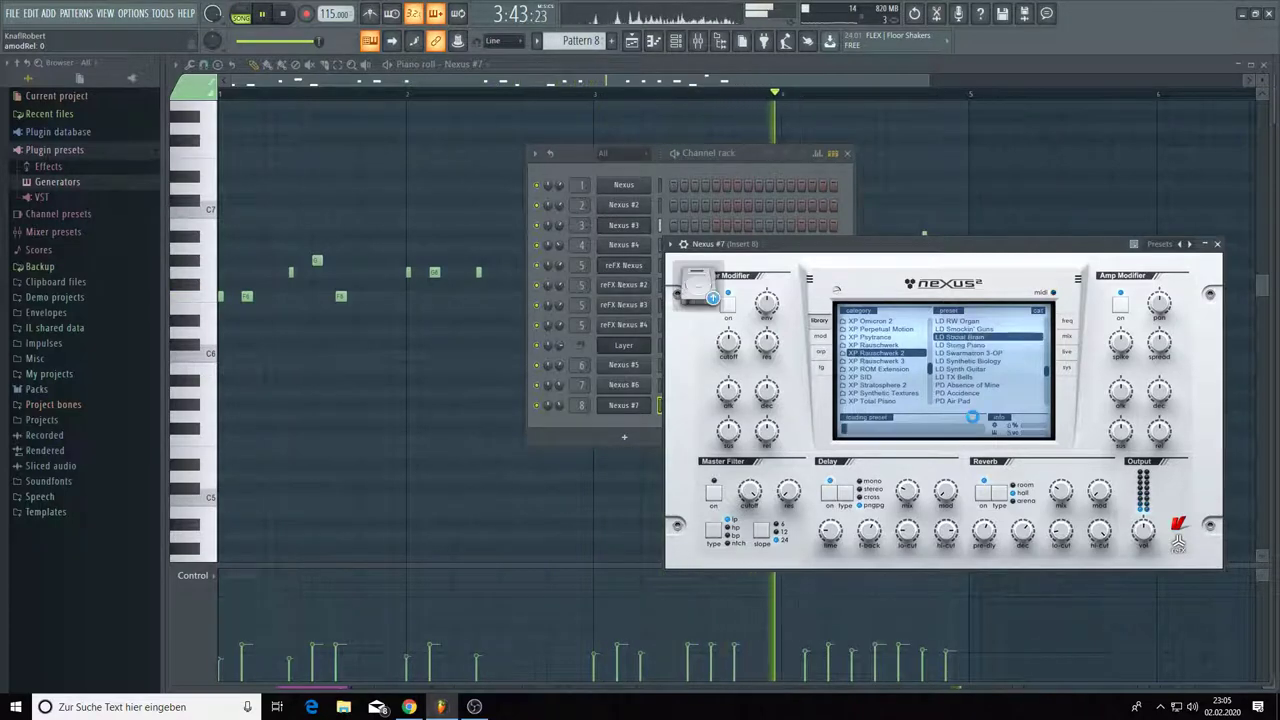
left_click(974, 419)
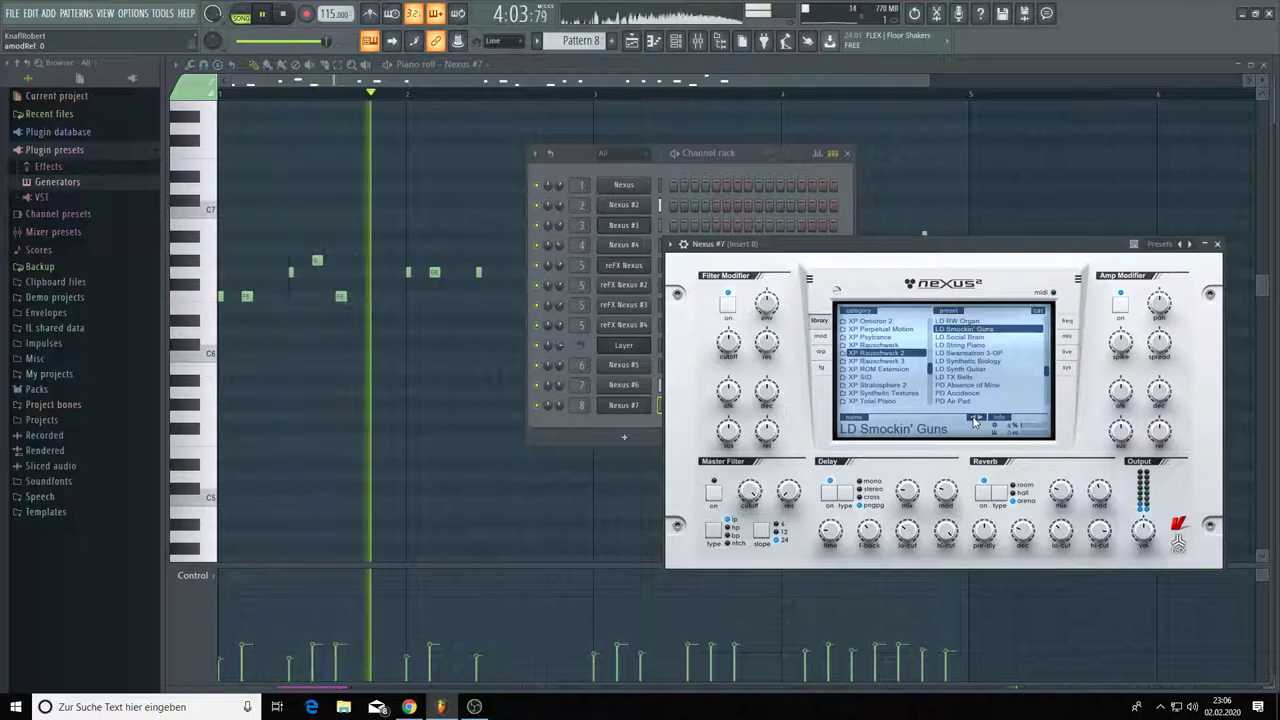
left_click(974, 418)
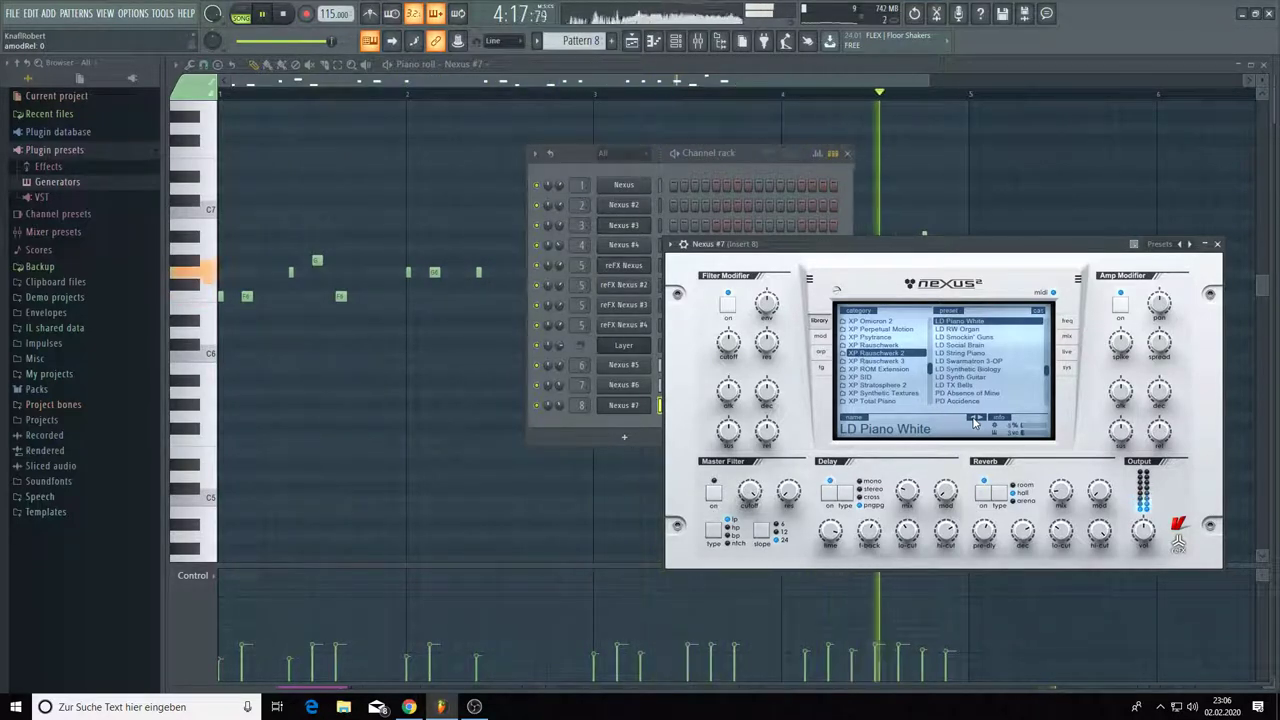
left_click(975, 418)
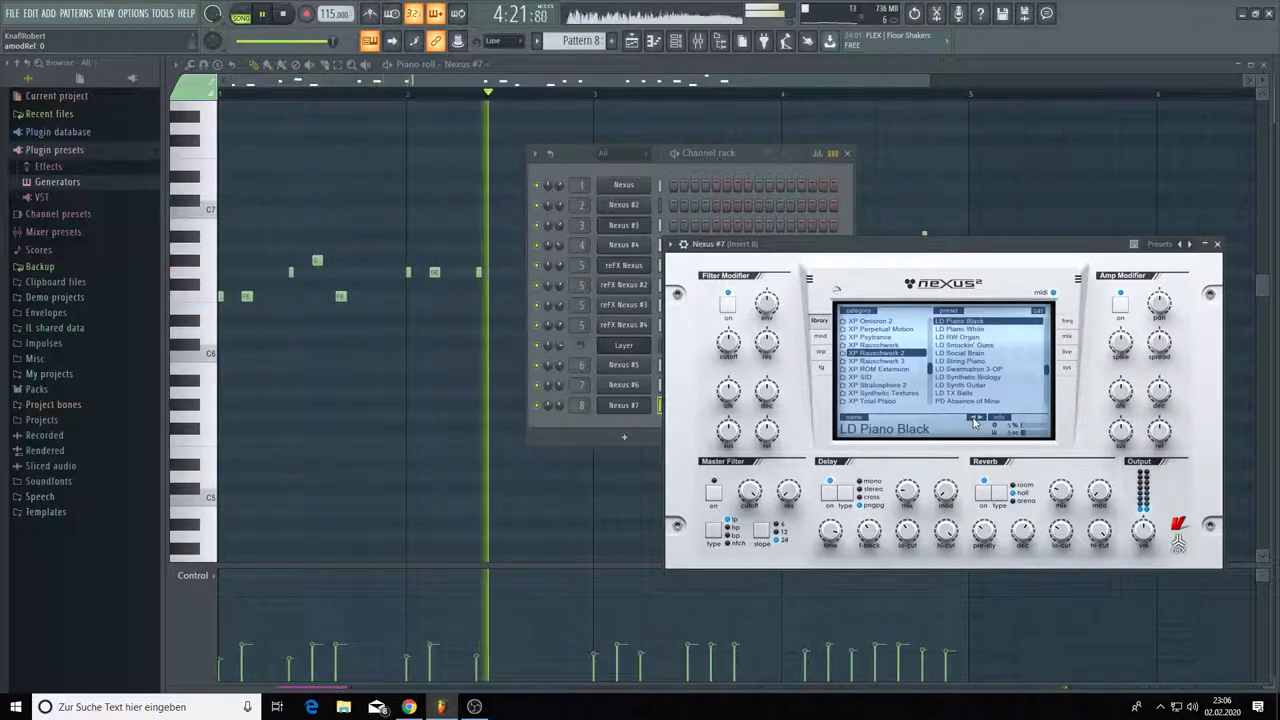
left_click(975, 419)
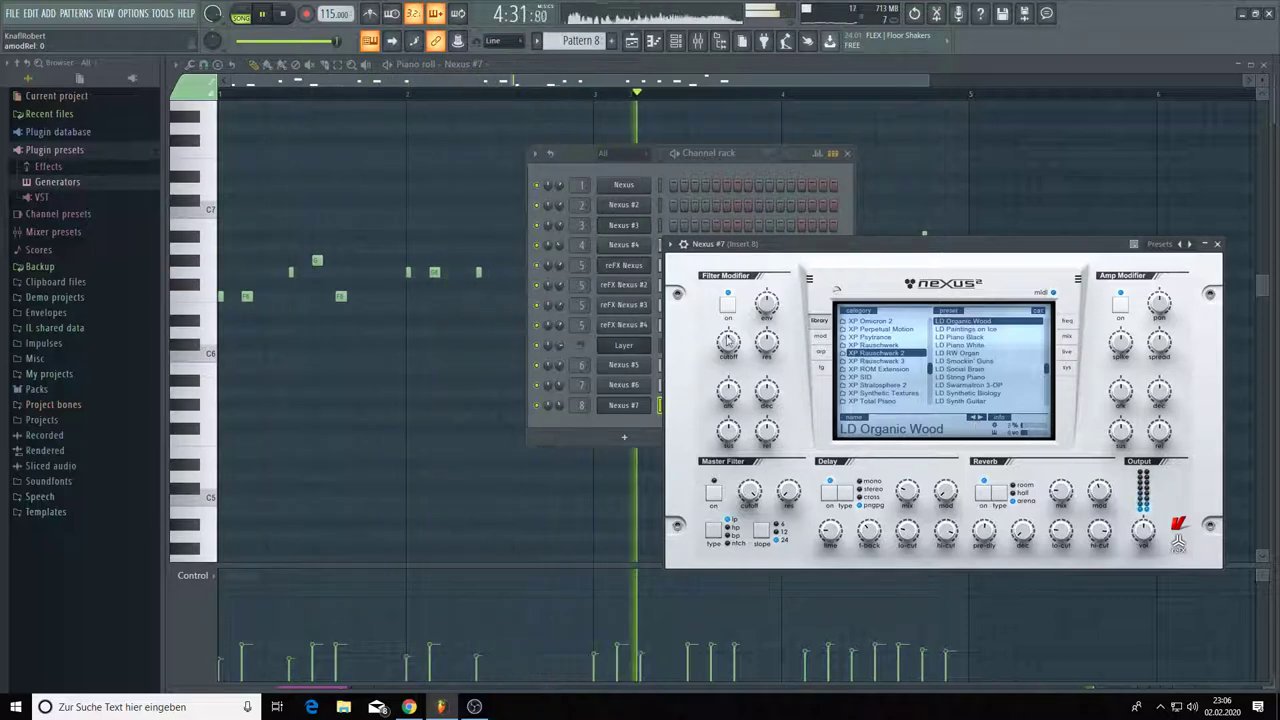
- Back in the Nexus #7 piano roll, add a short A6 note at 4:14 and raise the note at 1:03 to G6
left_click(267, 14)
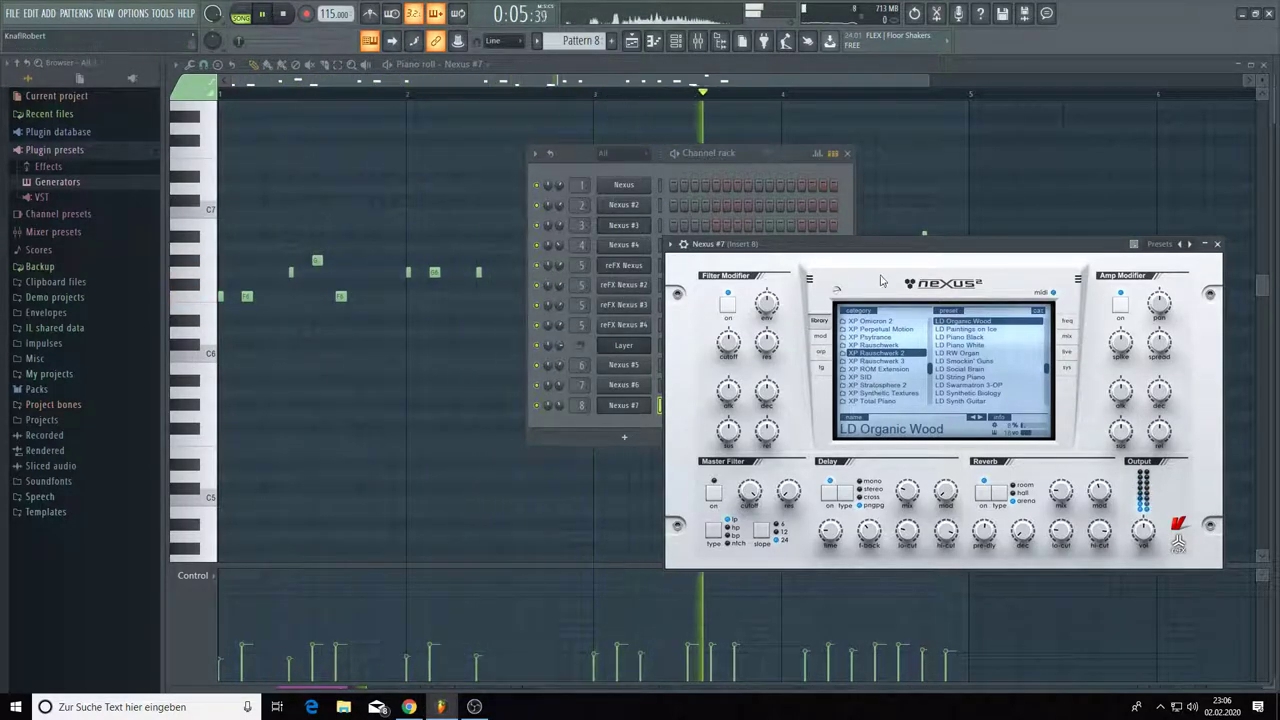
left_click(805, 127)
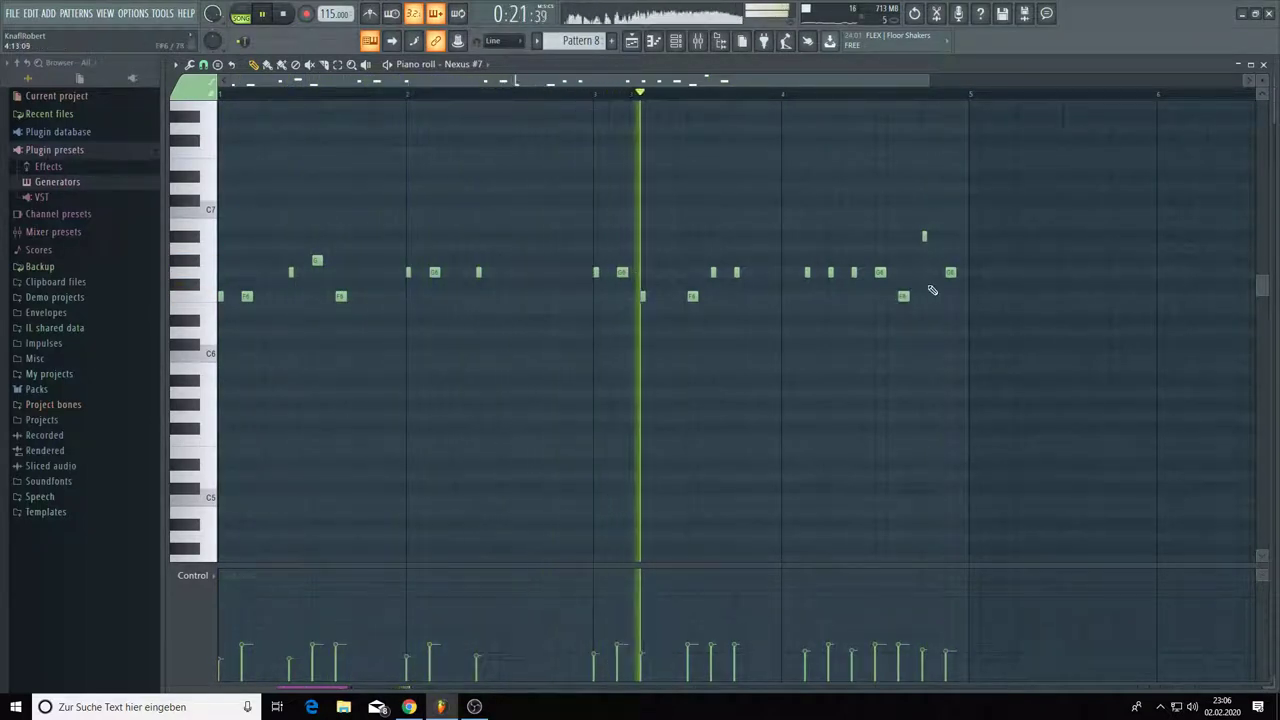
left_click(936, 248)
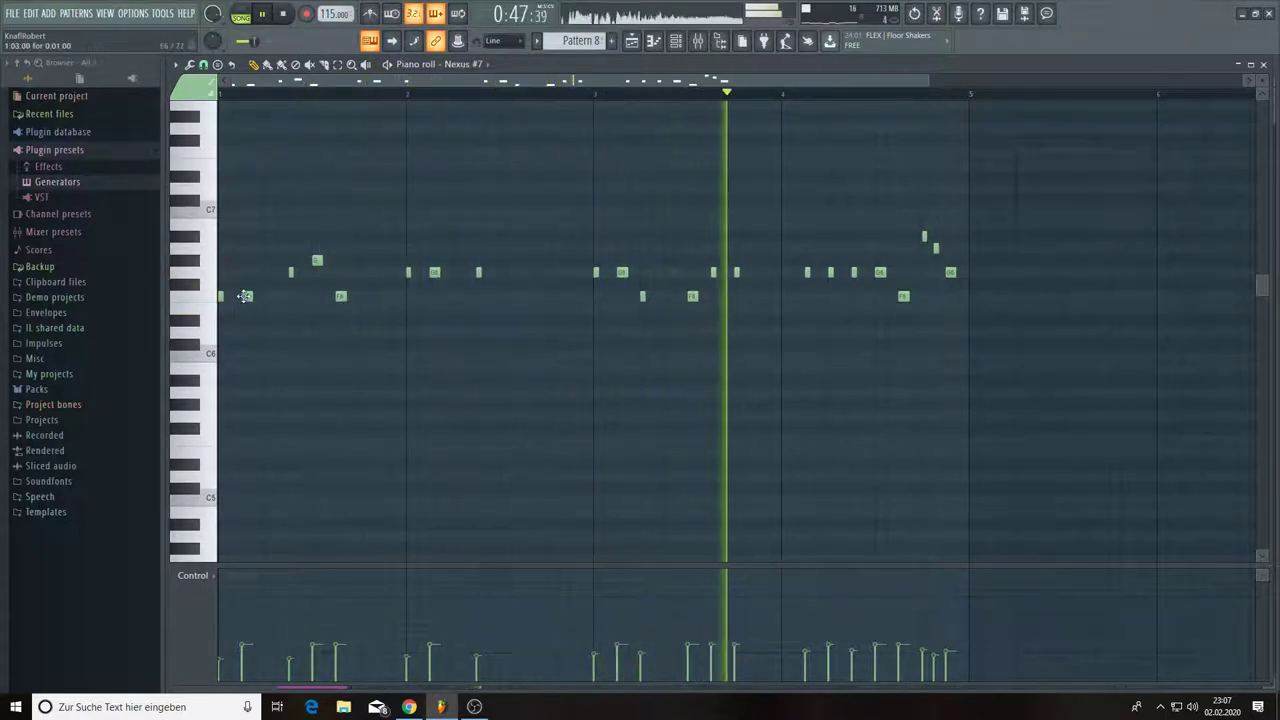
left_click_drag(247, 296, 246, 272)
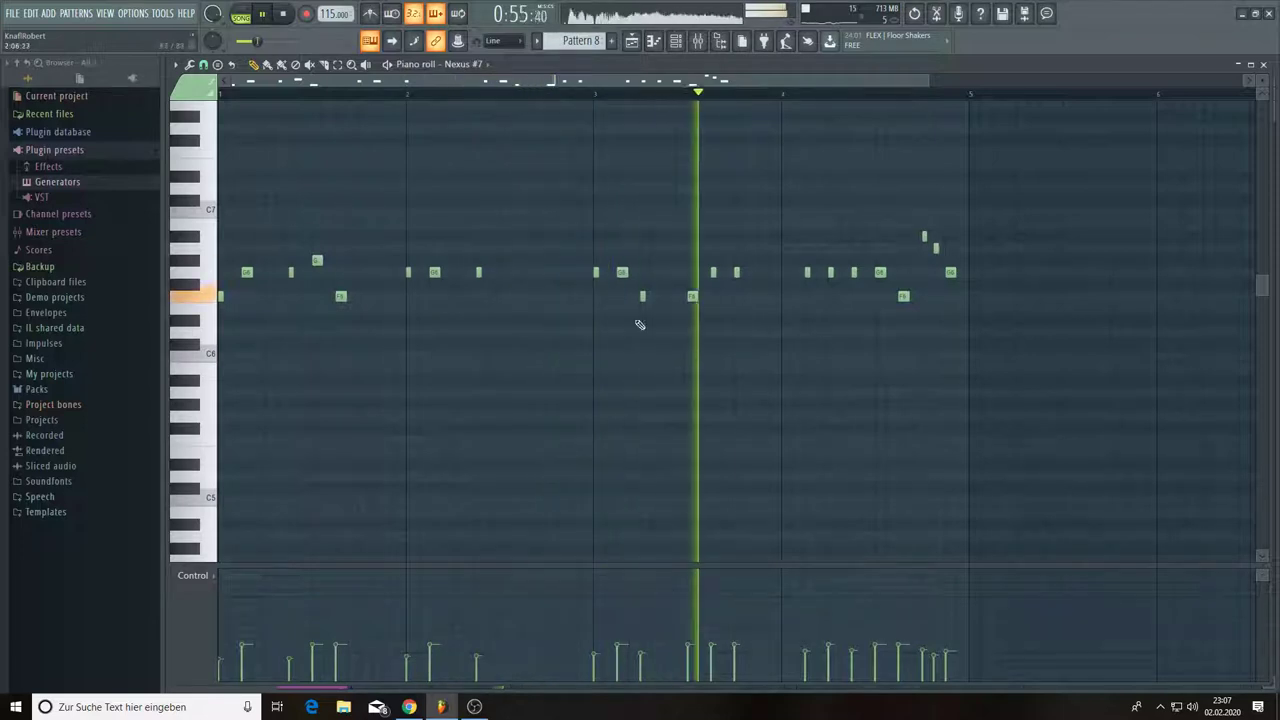
- Remove the Pattern 8 clips before bar 93 from Track 8 in the playlist
left_click(676, 40)
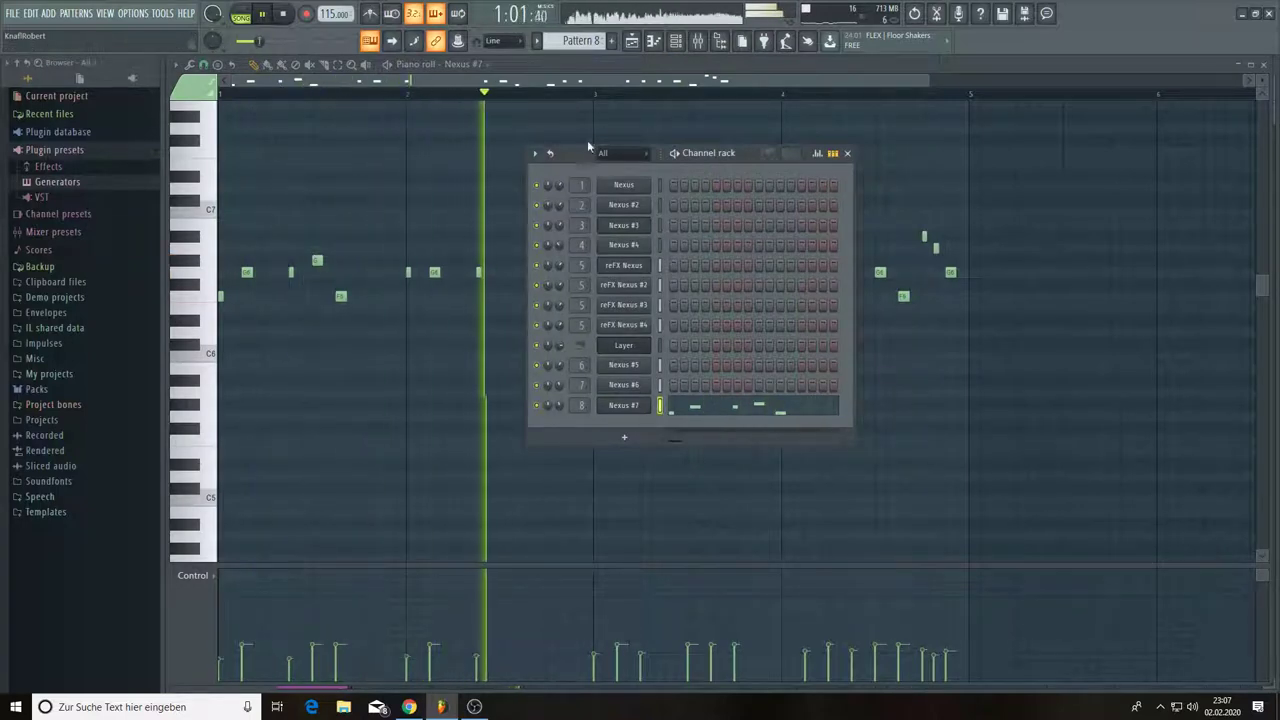
left_click(632, 40)
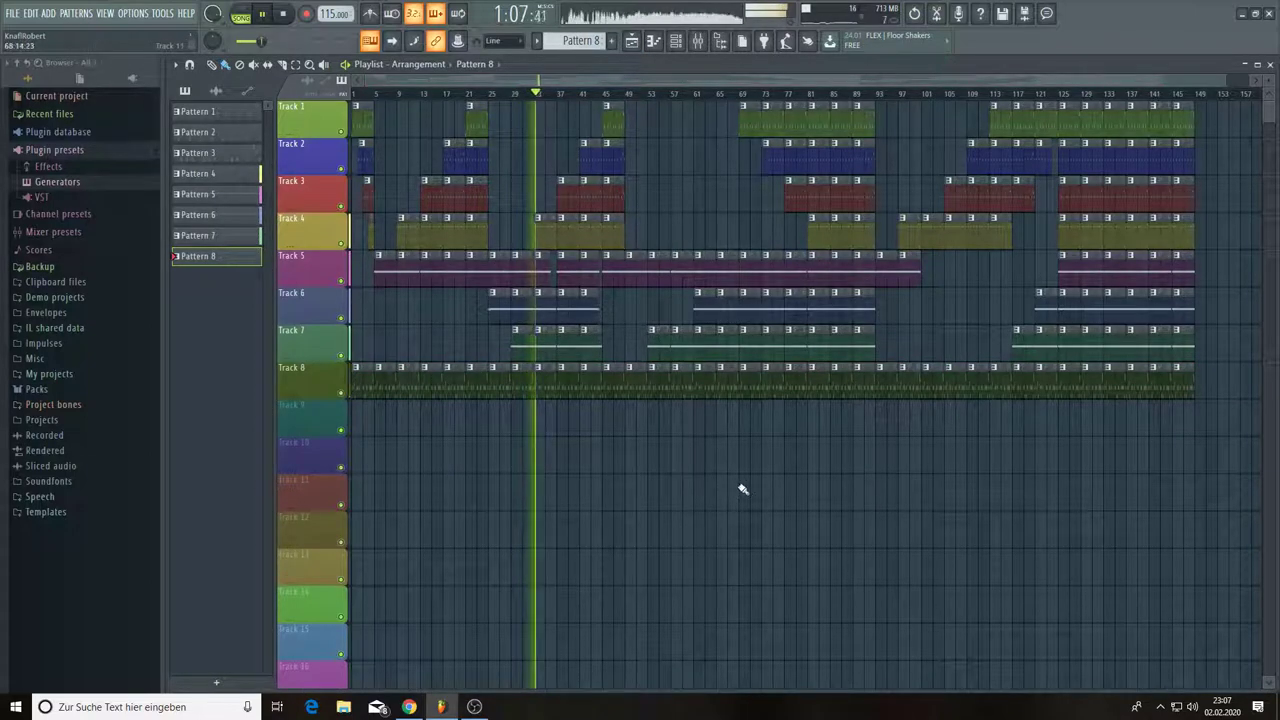
left_click_drag(738, 405, 489, 410)
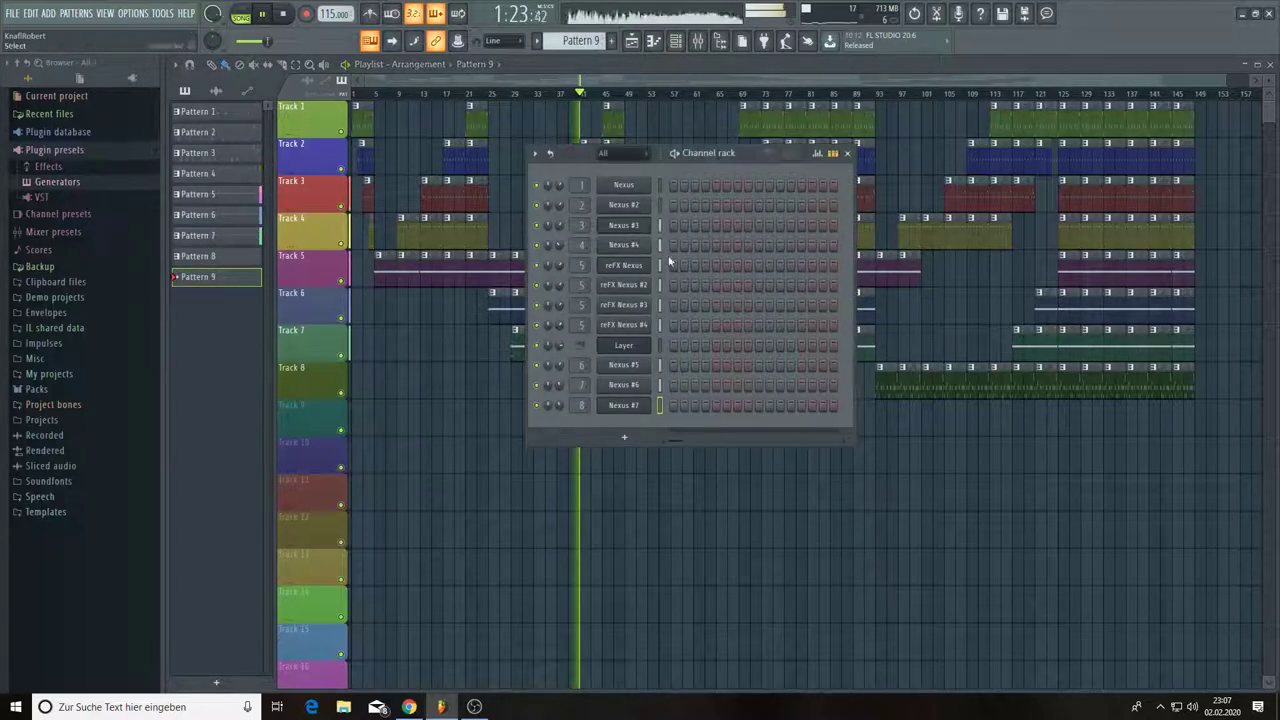
- Add another Nexus instrument channel with Pattern 9 selected and set its quality to ultra
left_click_drag(732, 155, 742, 162)
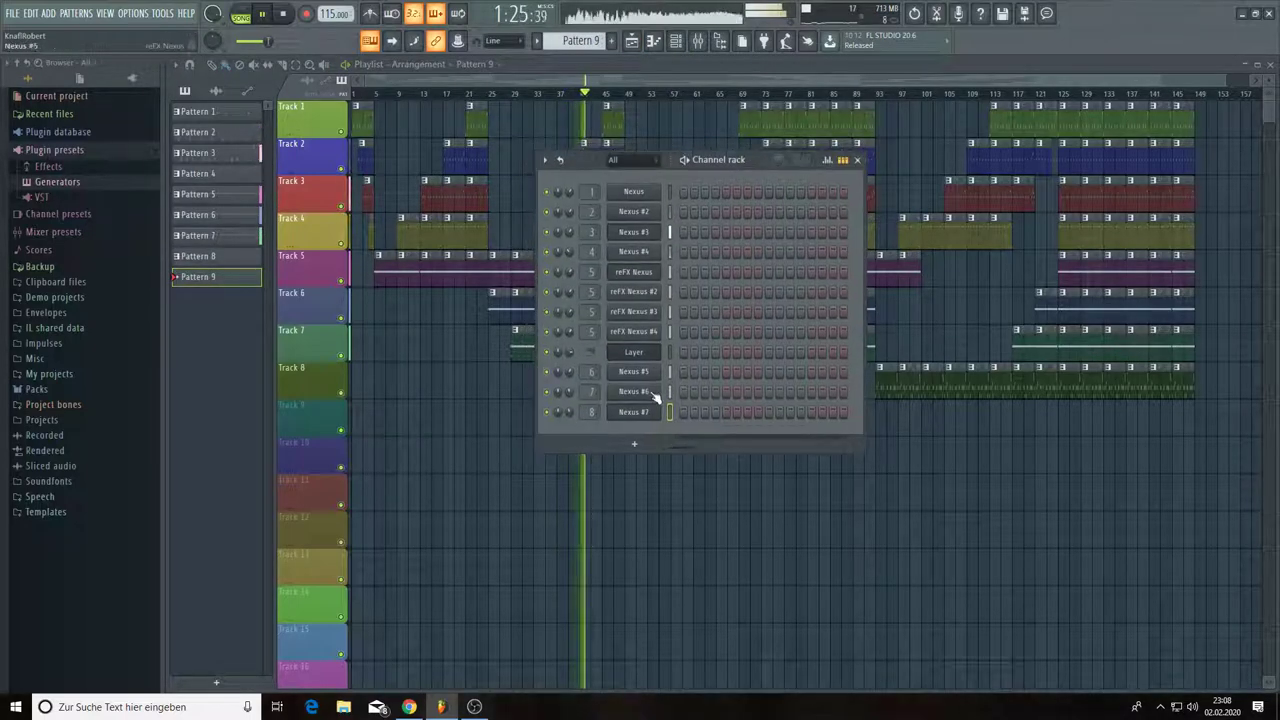
left_click(634, 443)
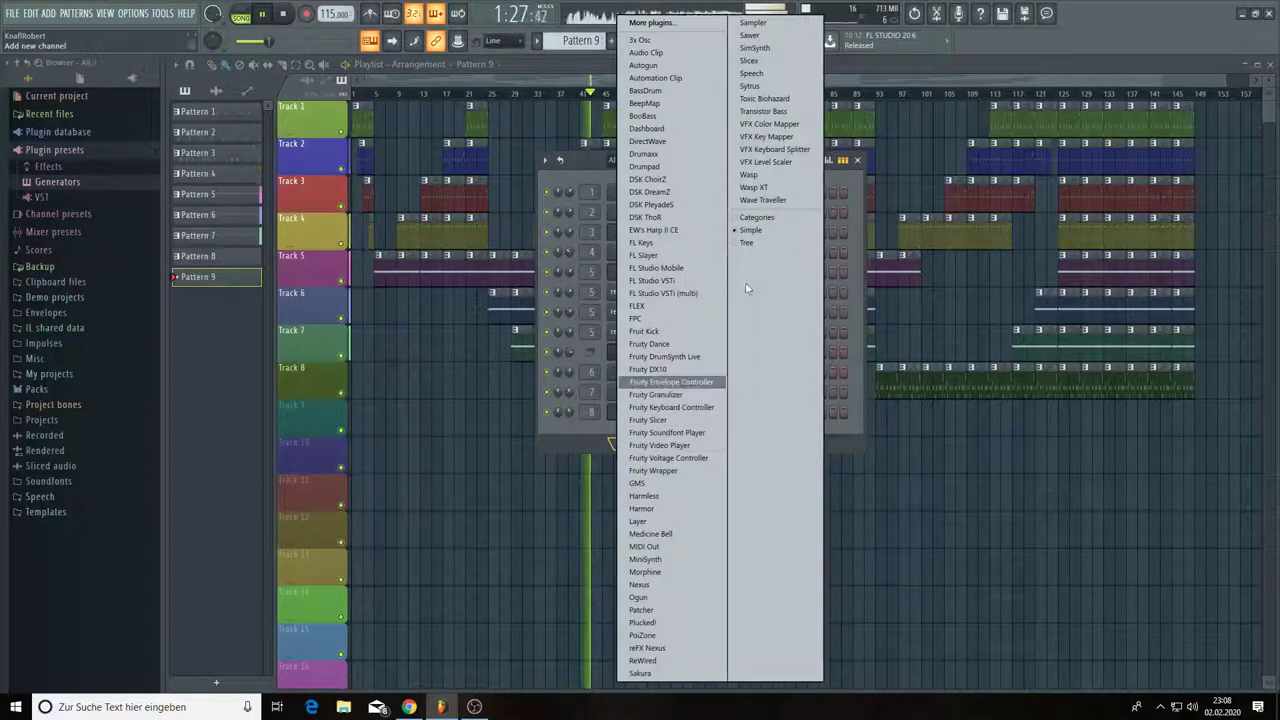
left_click(658, 586)
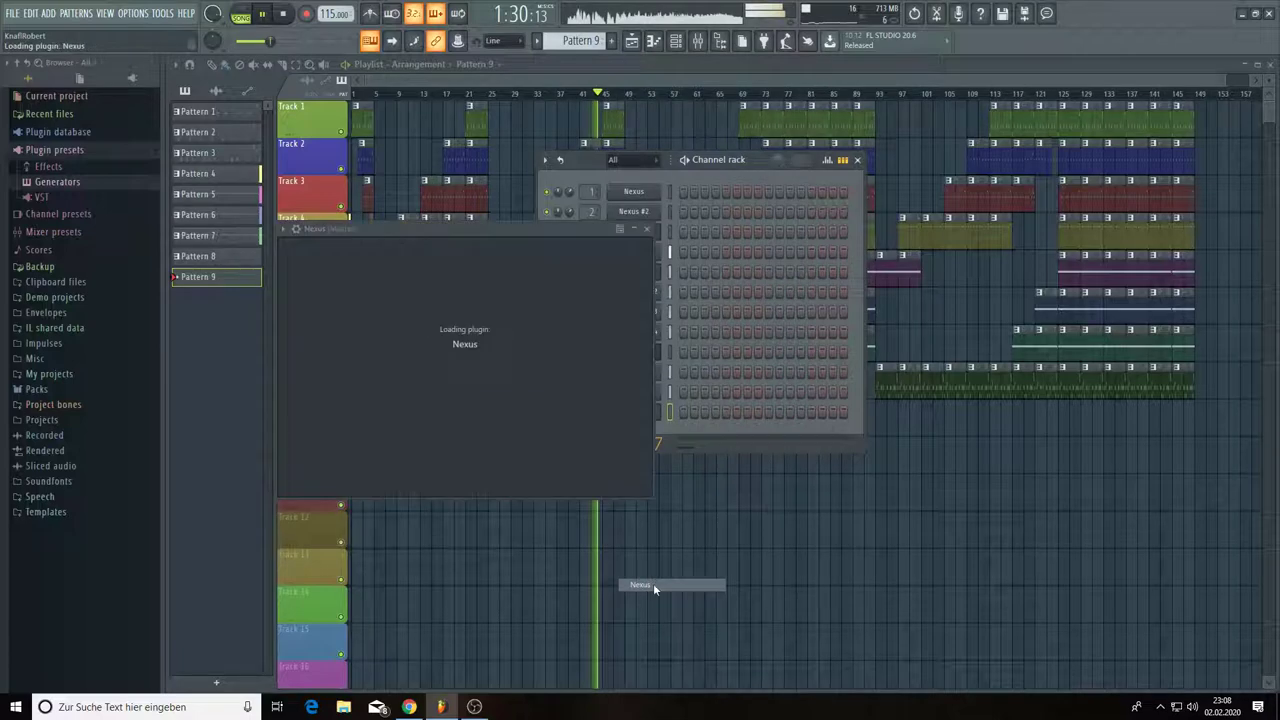
left_click(678, 355)
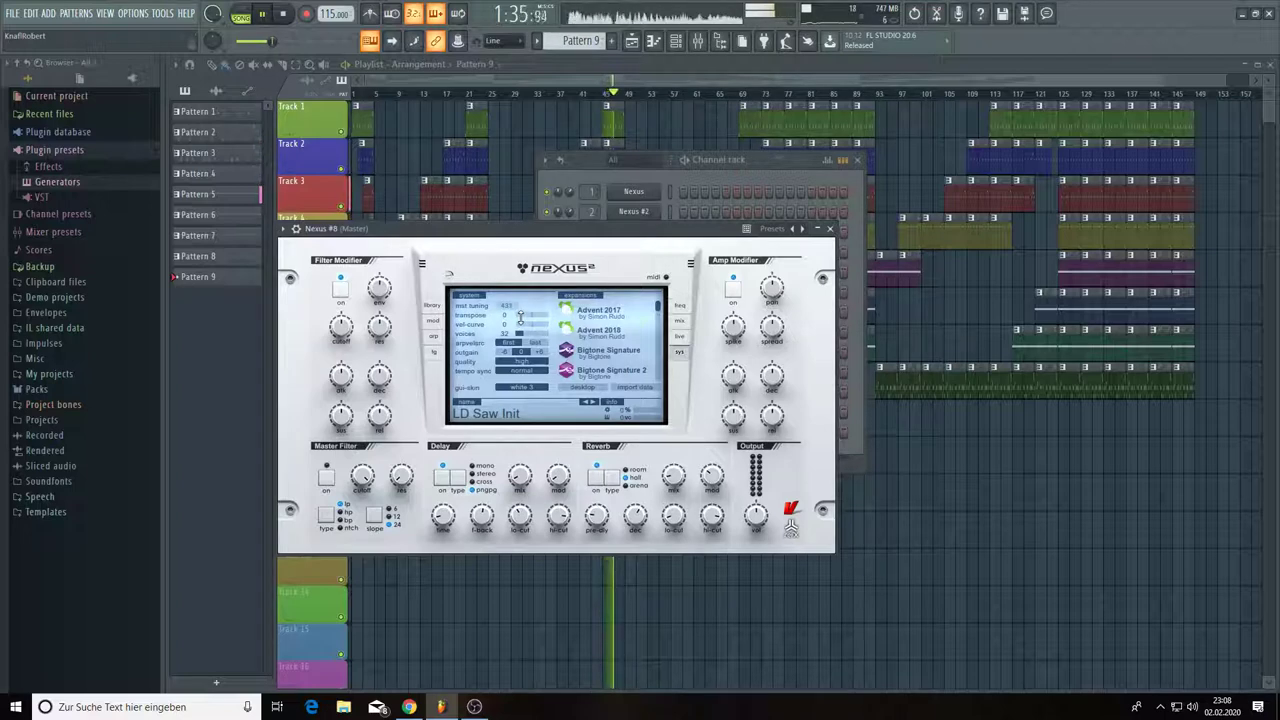
left_click(527, 362)
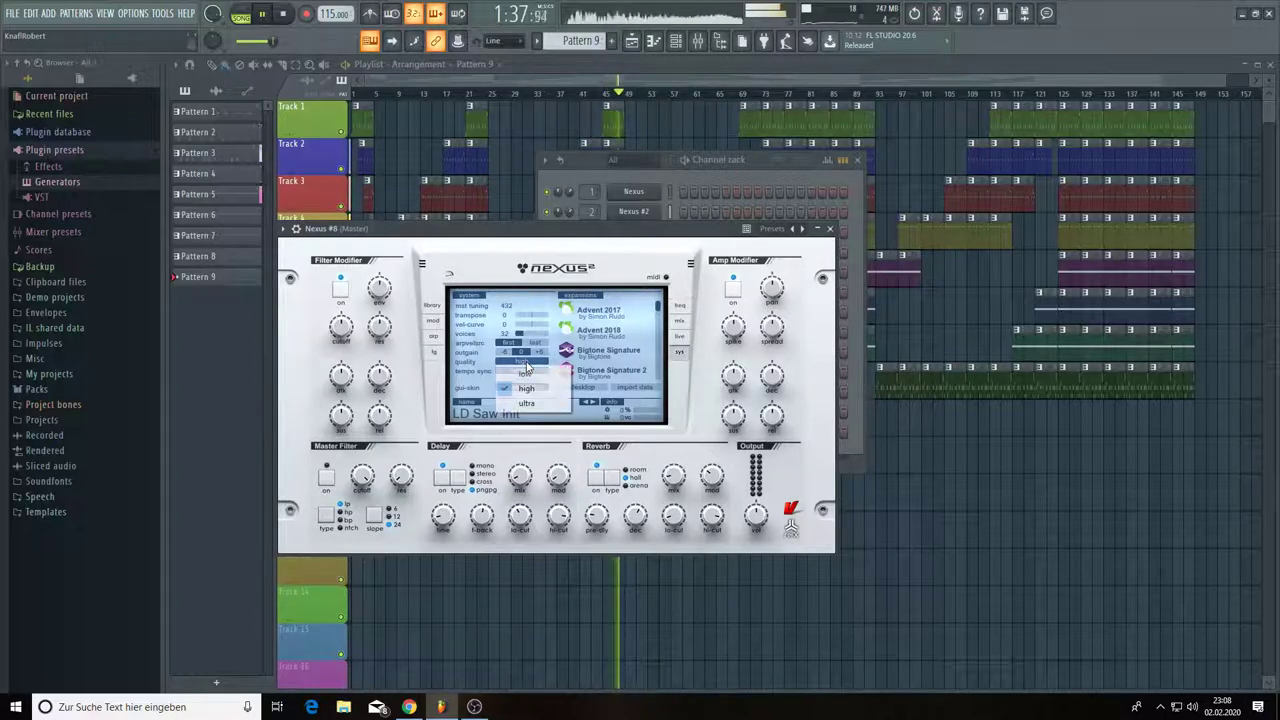
left_click(531, 400)
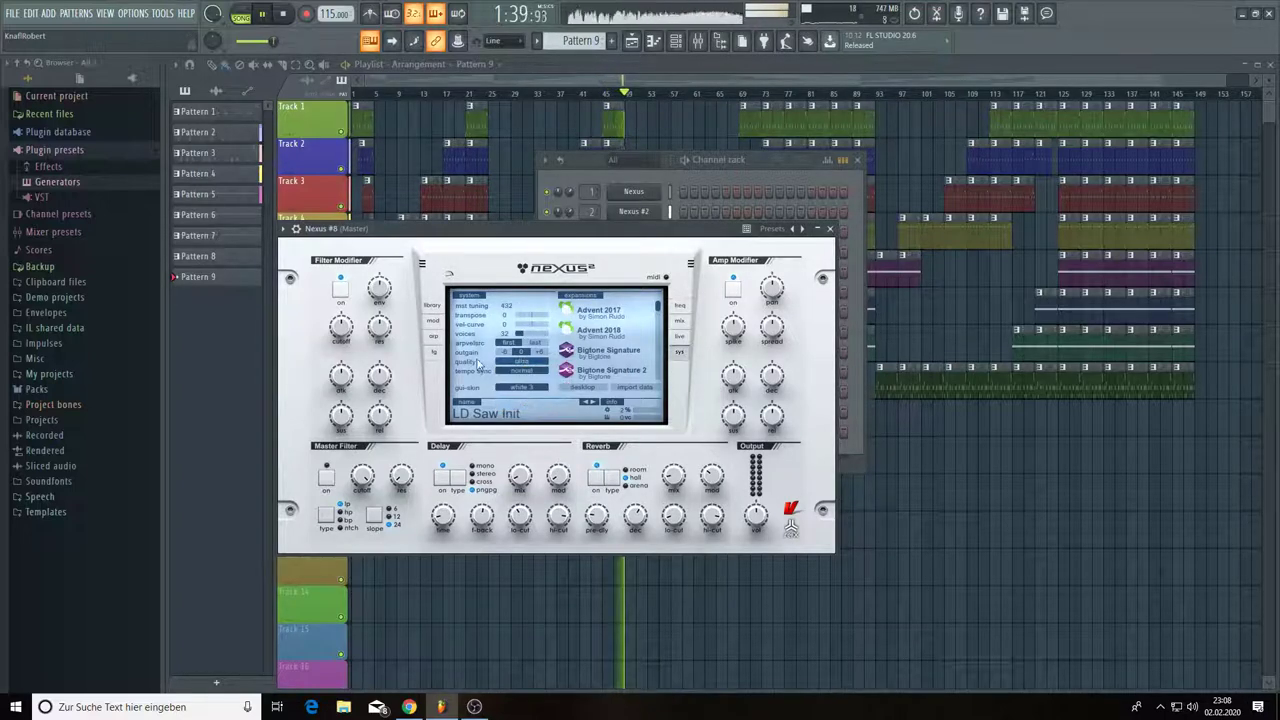
- Find the XP Hip Hop category in the Nexus #8 library and load the AR Amazonas preset
left_click(432, 306)
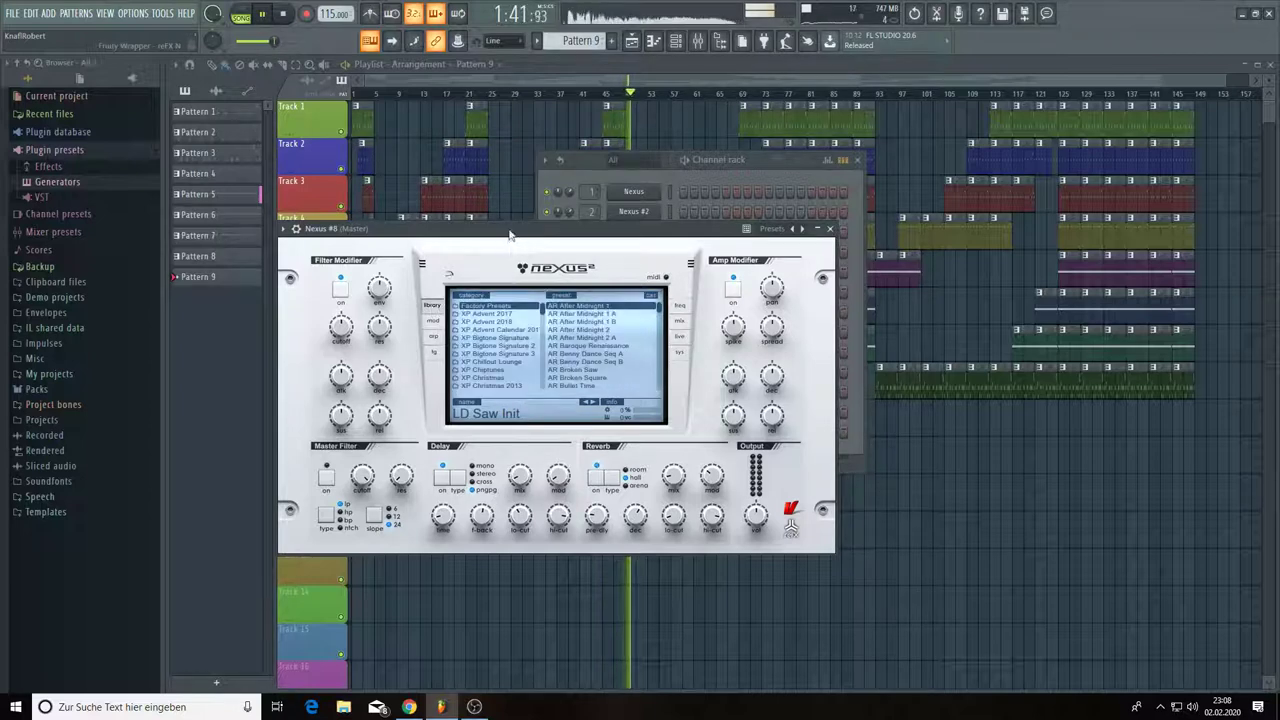
left_click_drag(510, 229, 598, 287)
left_click_drag(631, 371, 631, 420)
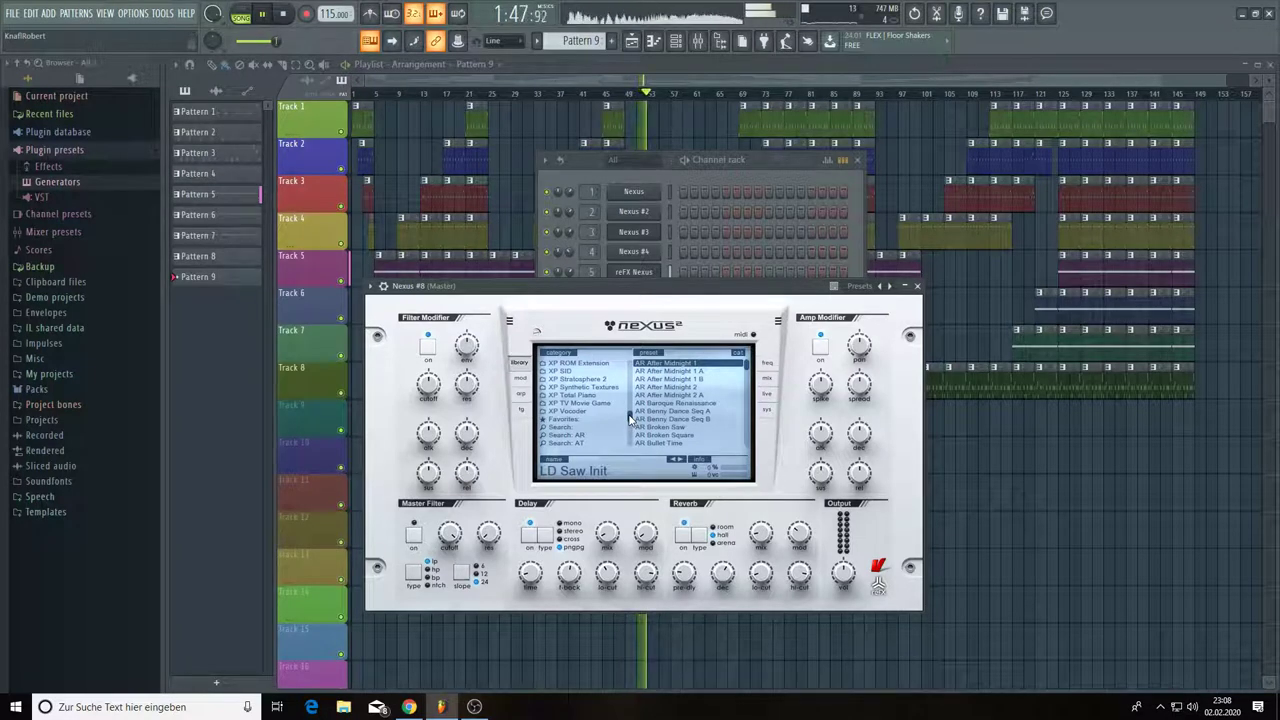
scroll(630, 418, "up", 1)
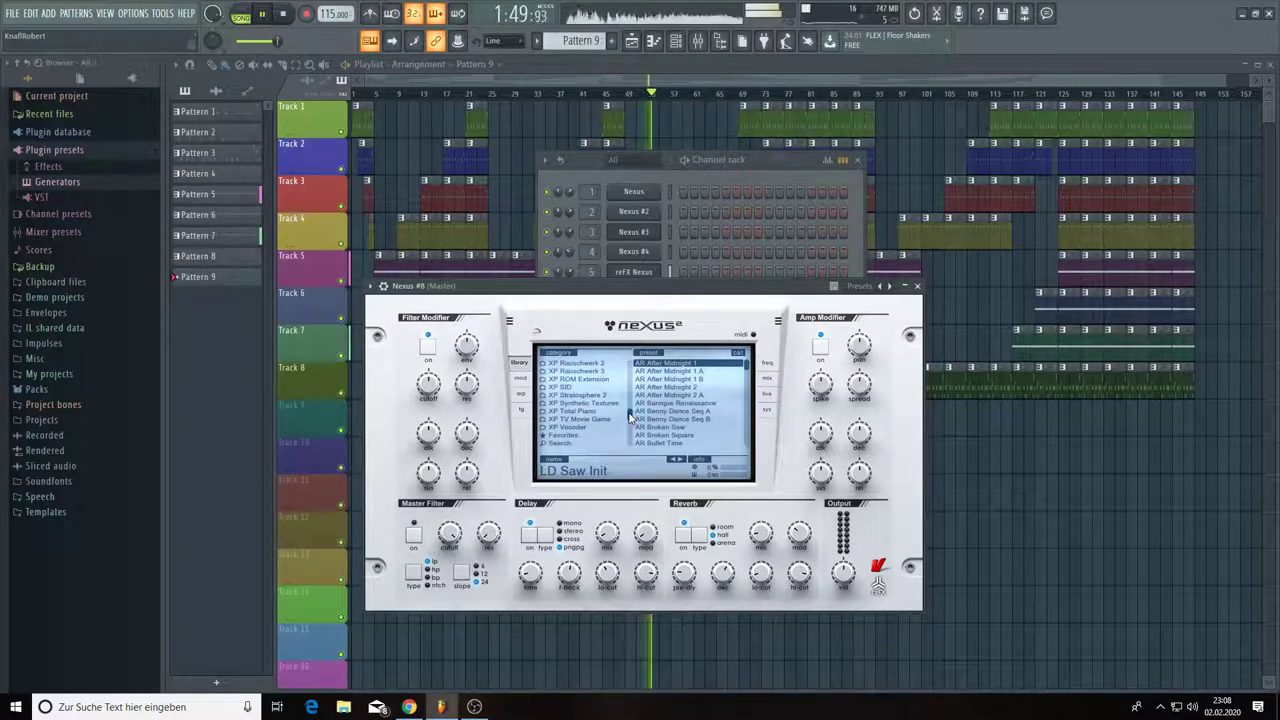
scroll(630, 418, "up", 5)
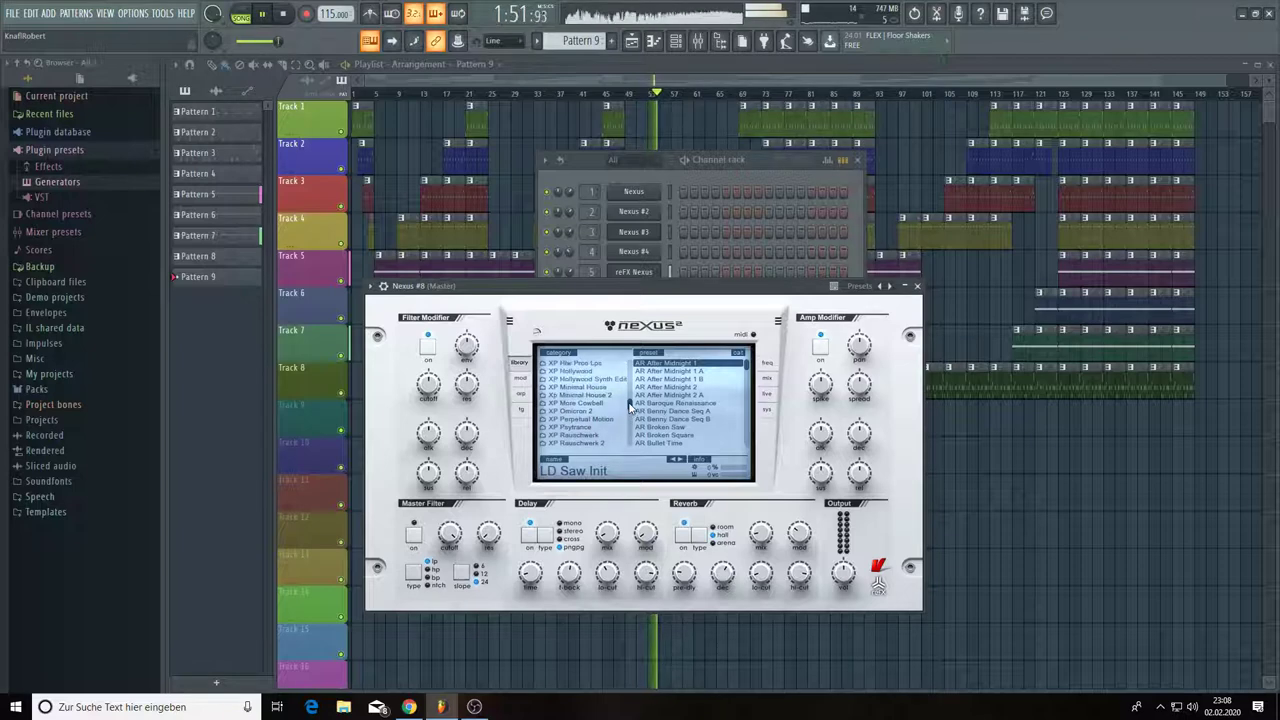
scroll(630, 405, "up", 2)
scroll(630, 400, "up", 2)
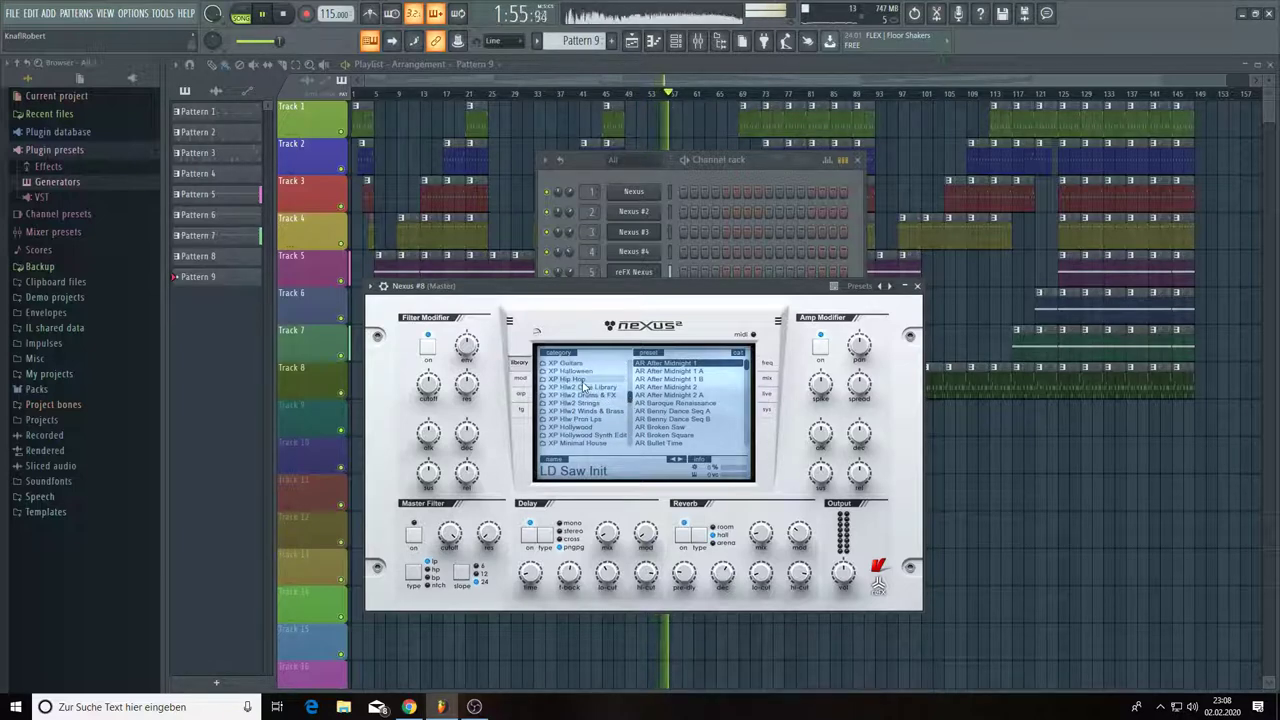
left_click(600, 379)
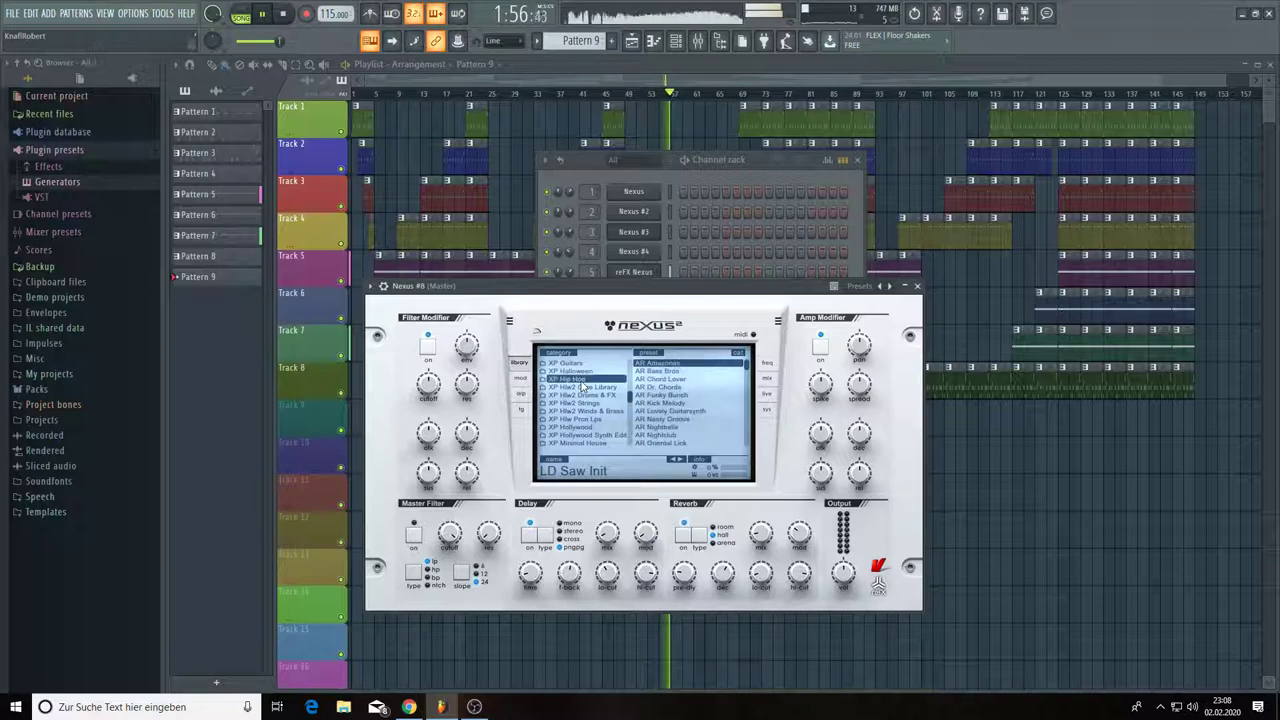
left_click(661, 365)
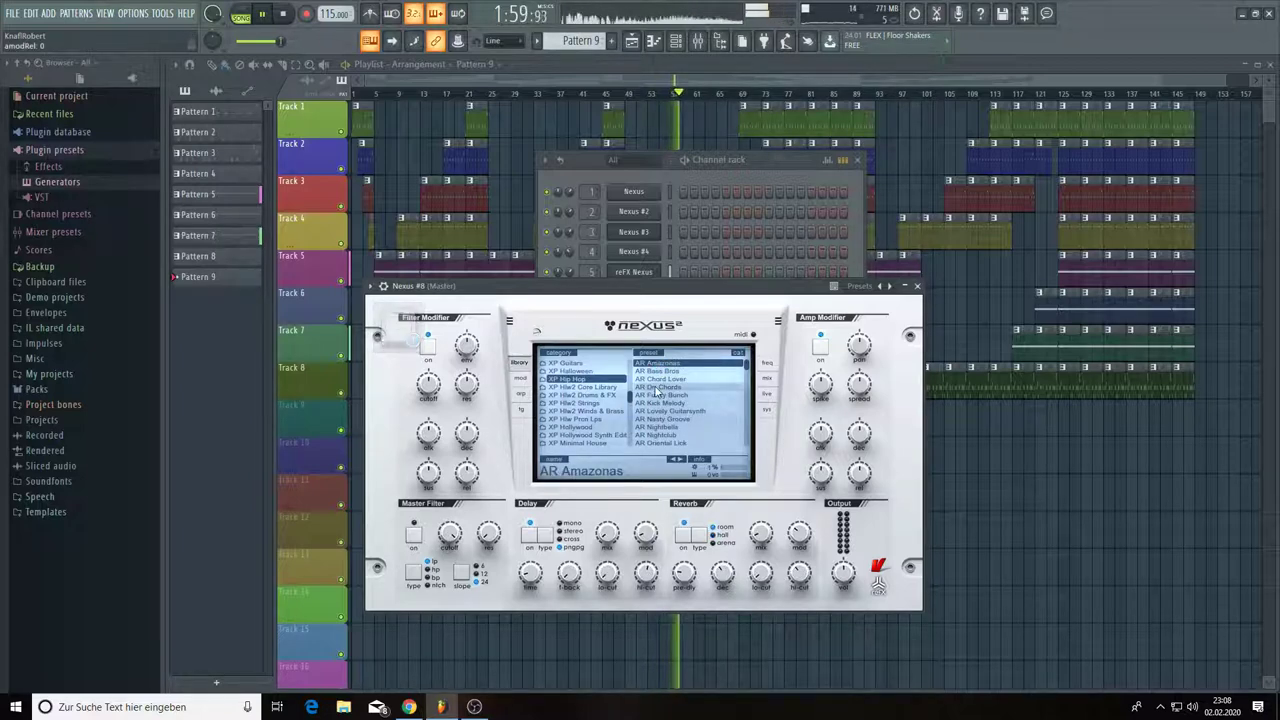
- Audition the XP Hip Hop presets from AR Bass Bros onward and load AR Nightclub in Nexus #8
left_click(680, 460)
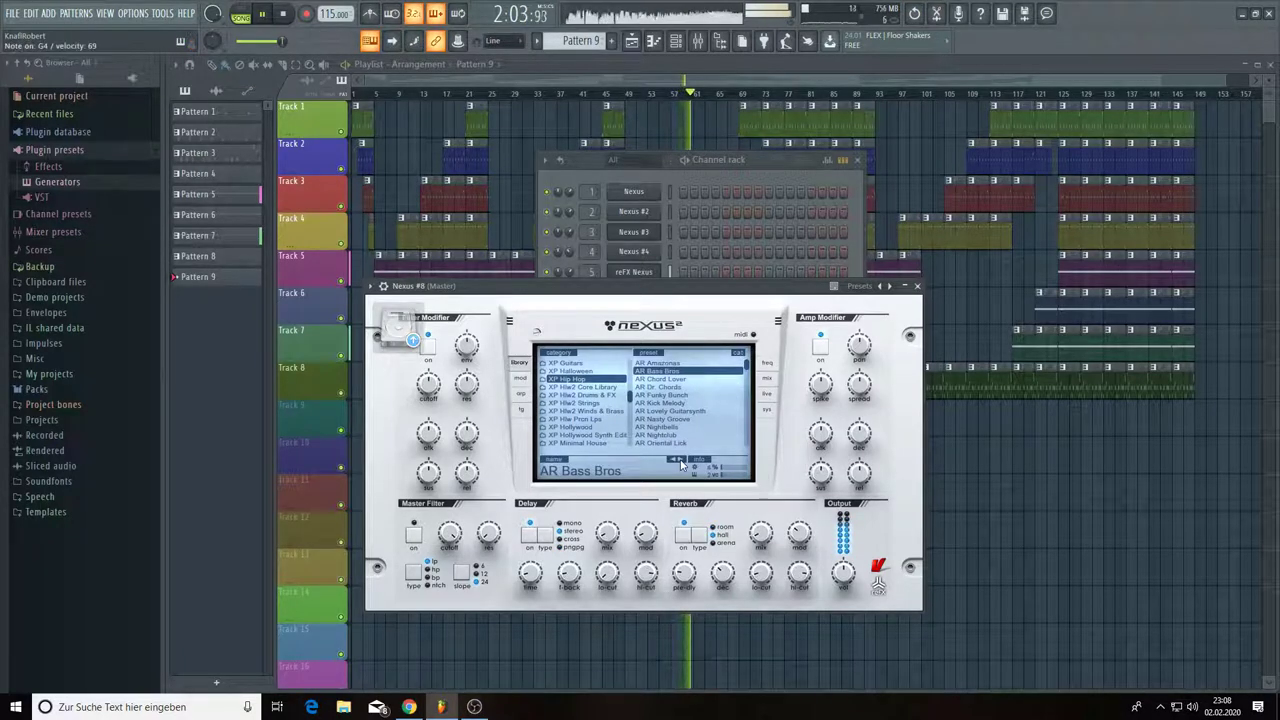
left_click(680, 461)
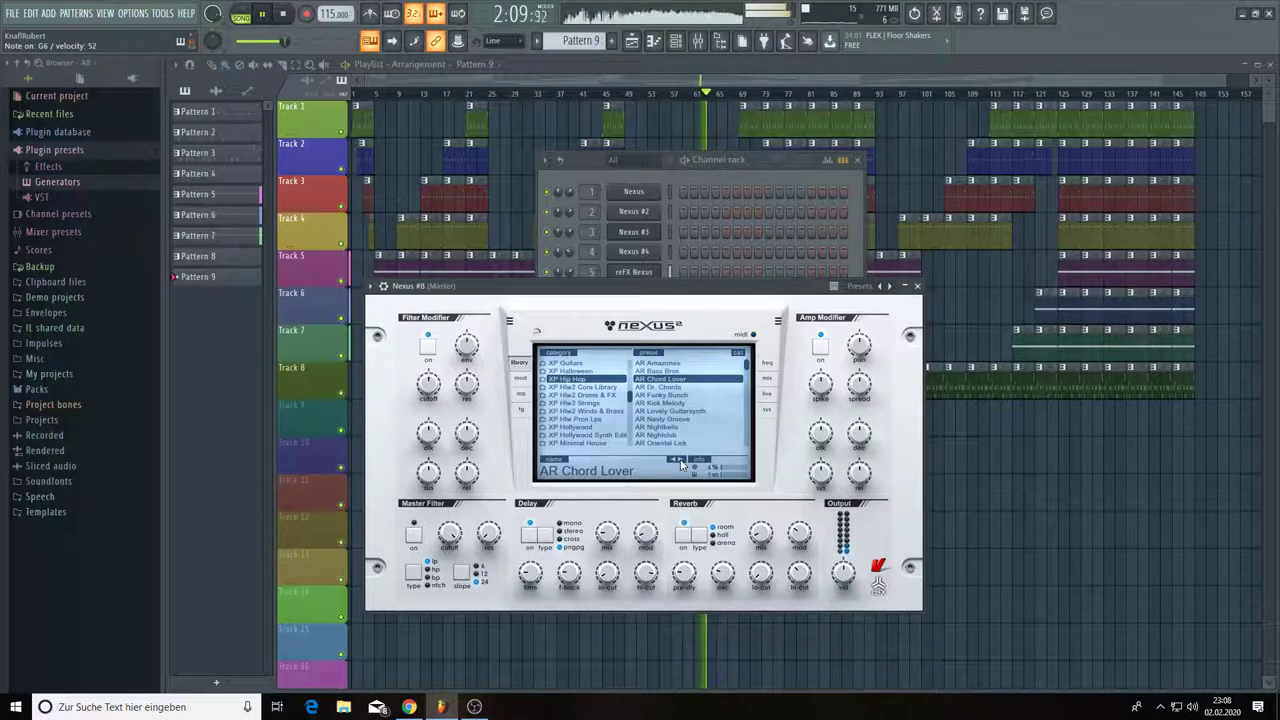
left_click(680, 461)
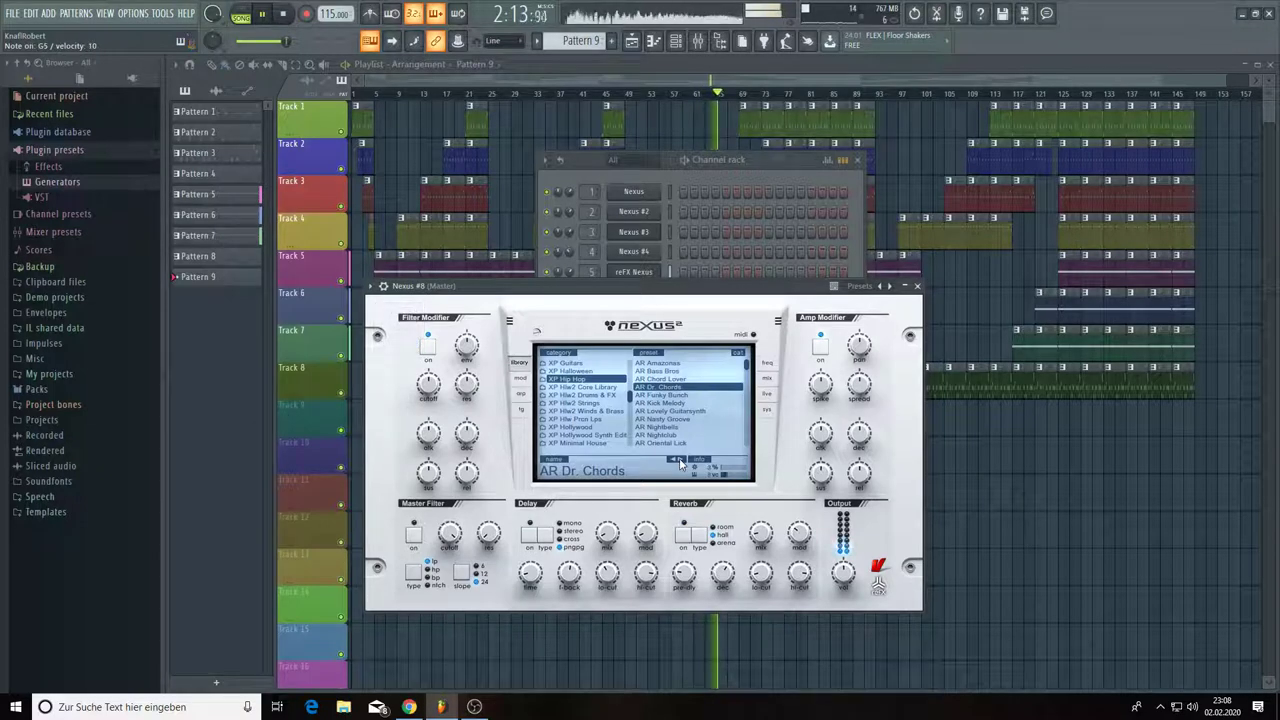
left_click(680, 461)
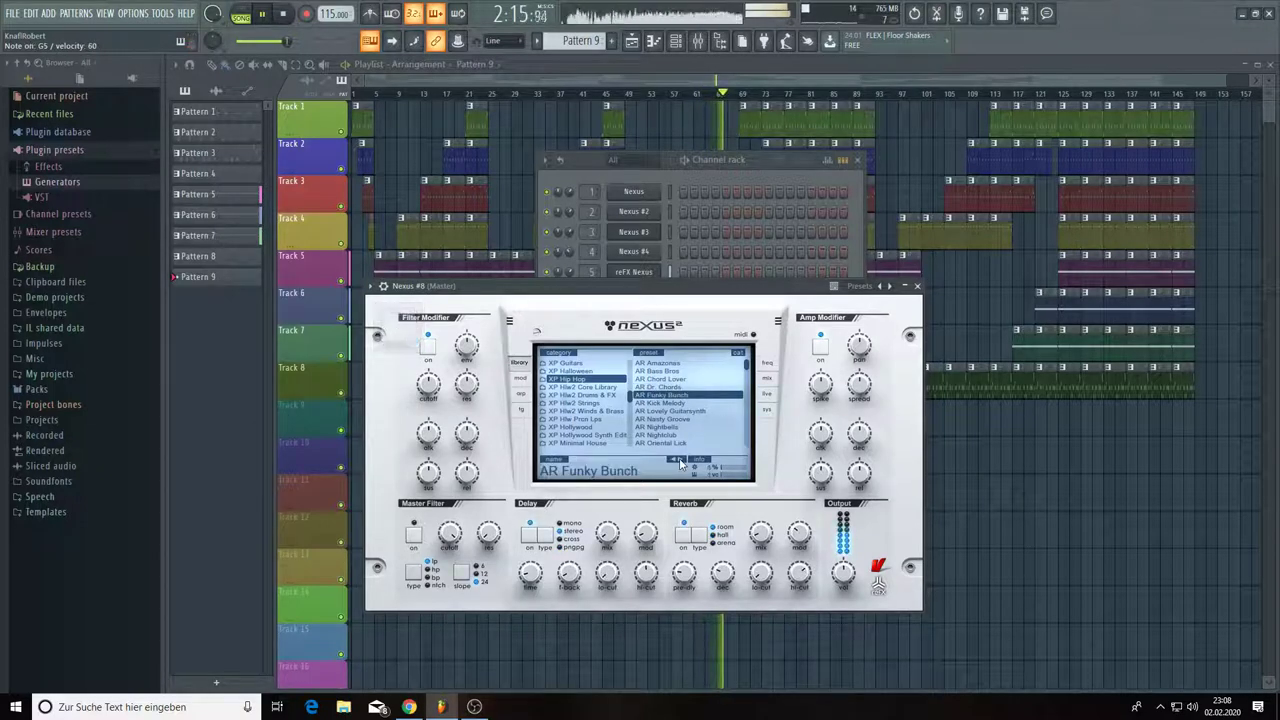
left_click(680, 461)
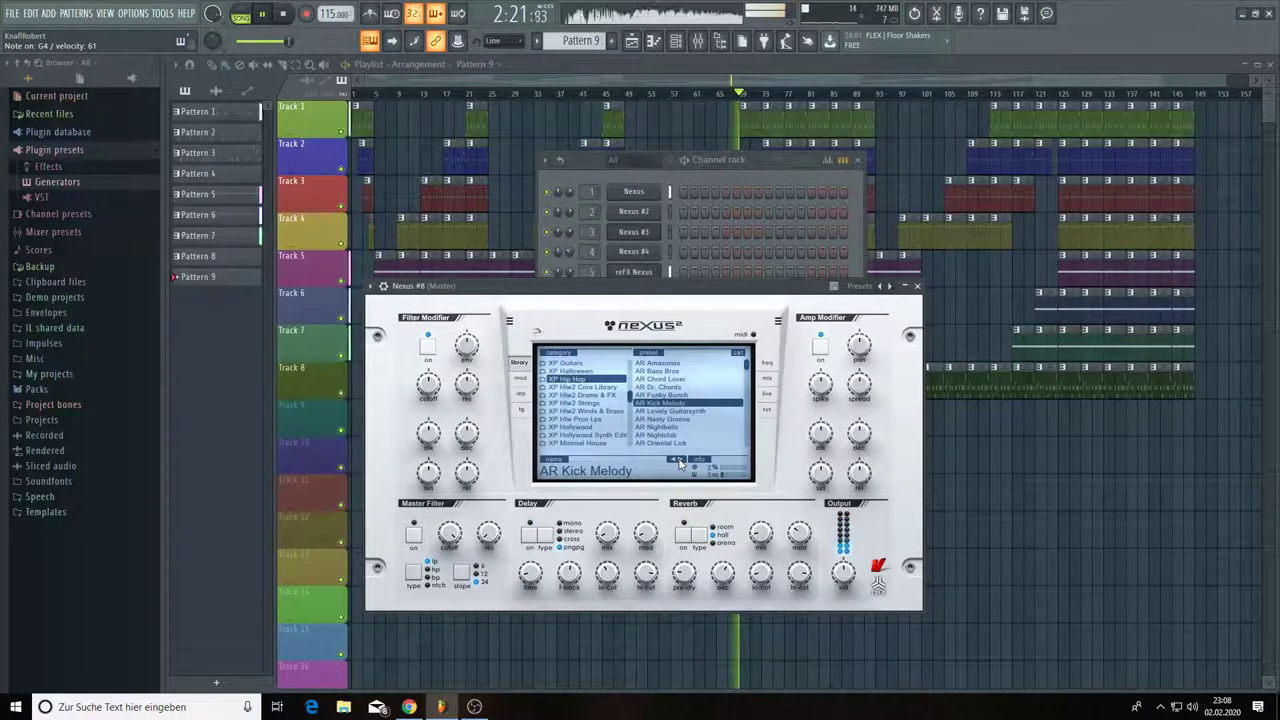
left_click(680, 461)
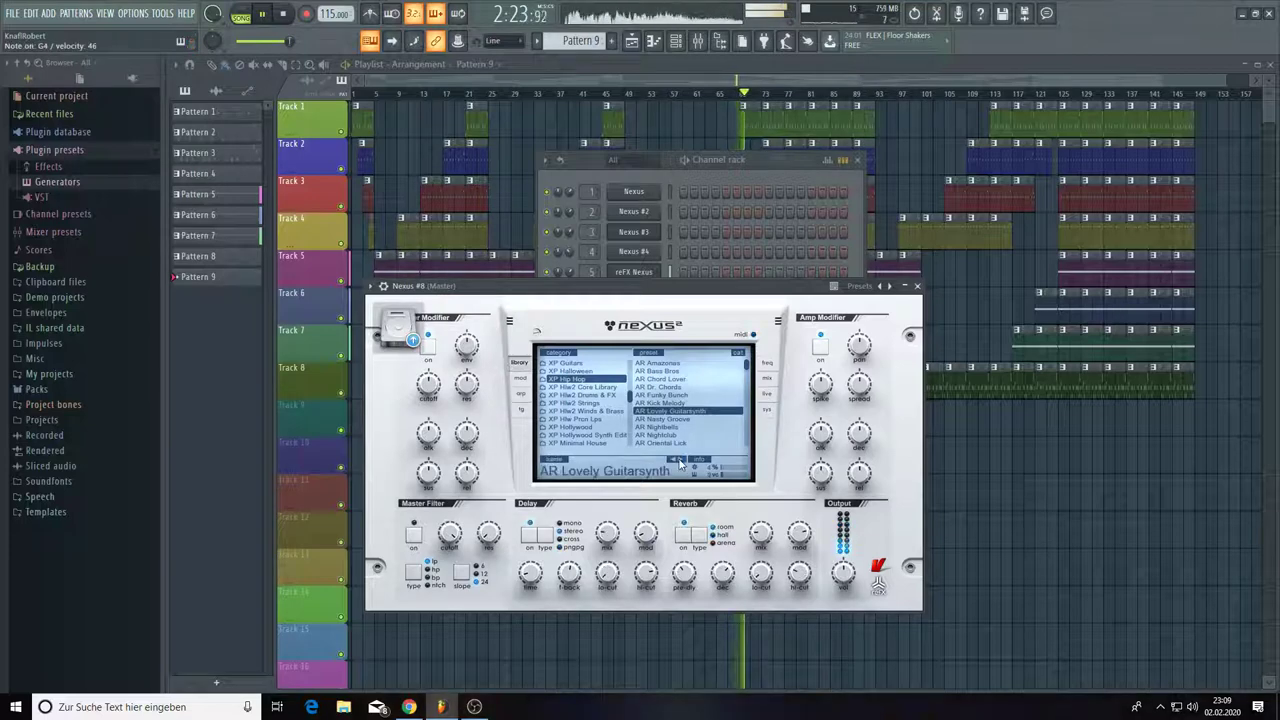
left_click(680, 461)
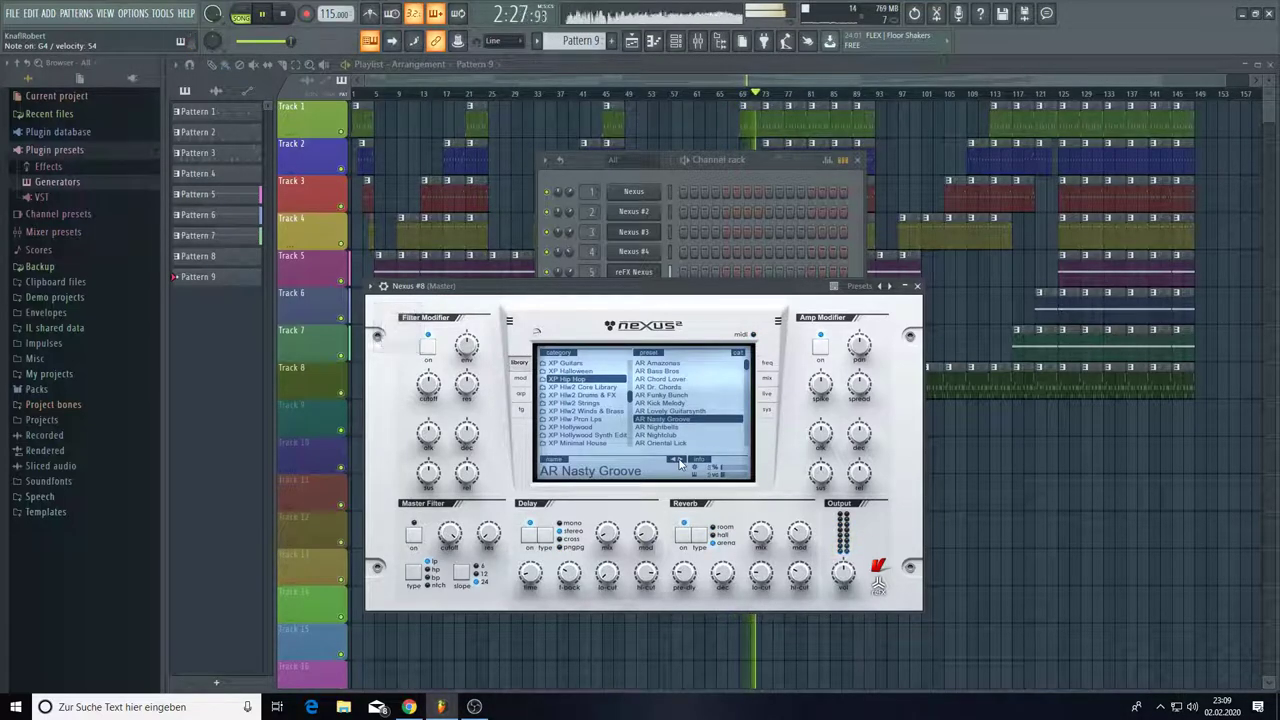
left_click(680, 461)
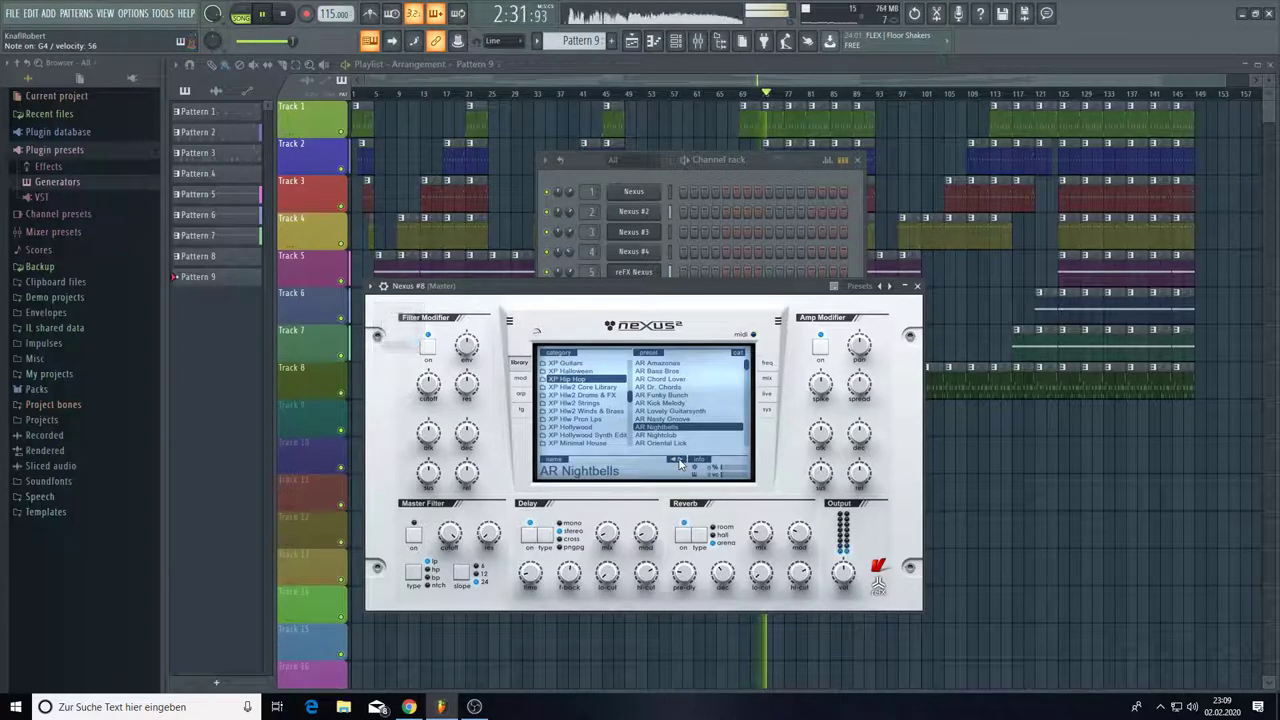
left_click(680, 461)
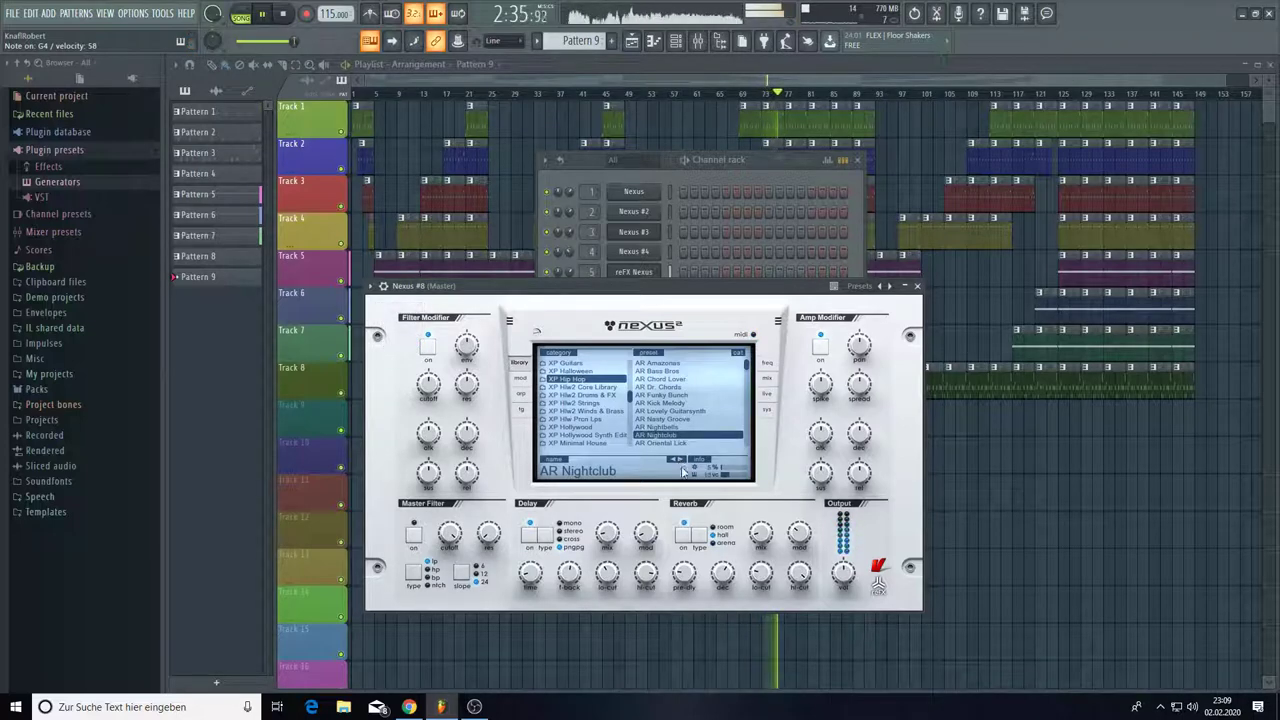
- Lower the Nexus #8 output volume to 28 and route its channel to mixer track 9
mouse_move(842, 573)
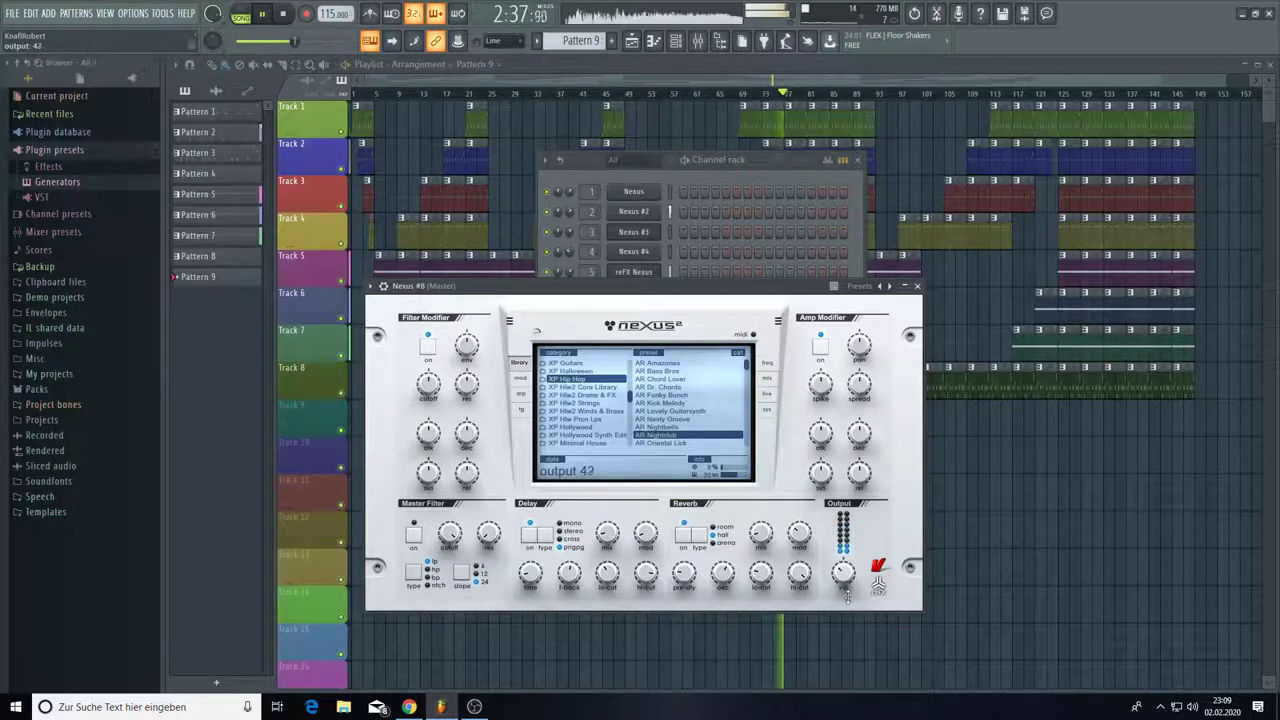
left_click_drag(849, 600, 849, 604)
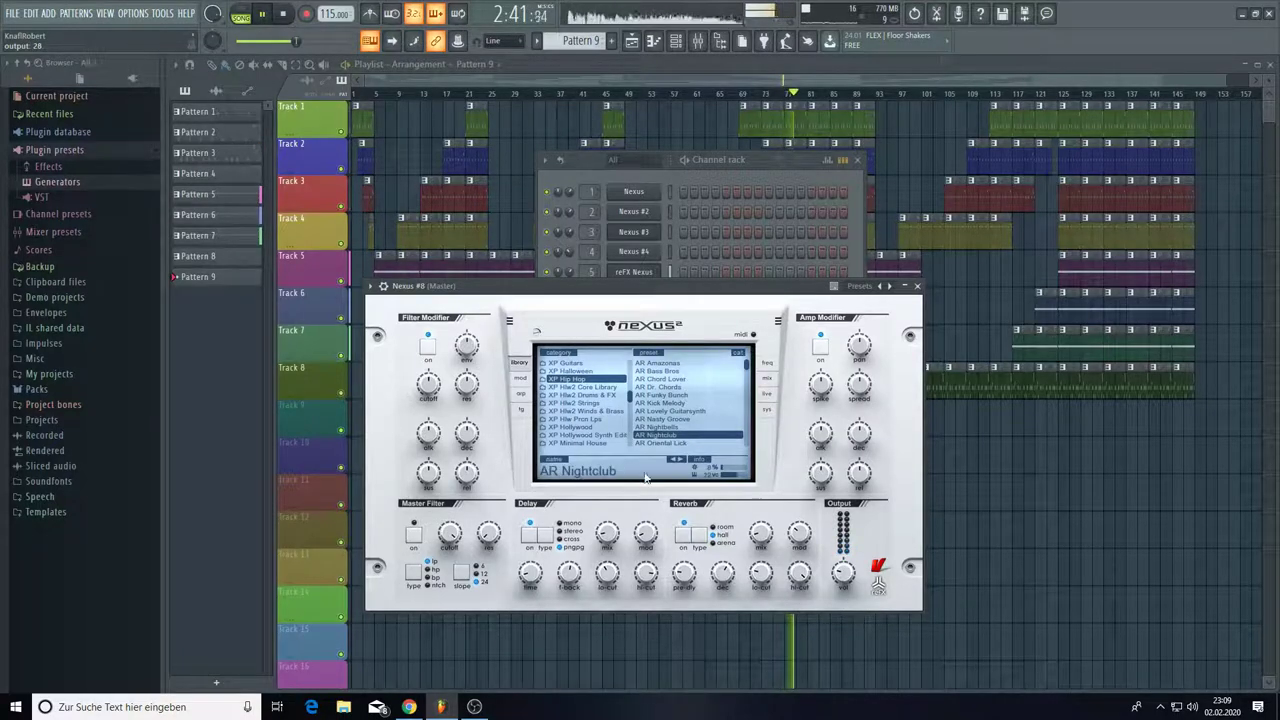
left_click_drag(530, 287, 820, 265)
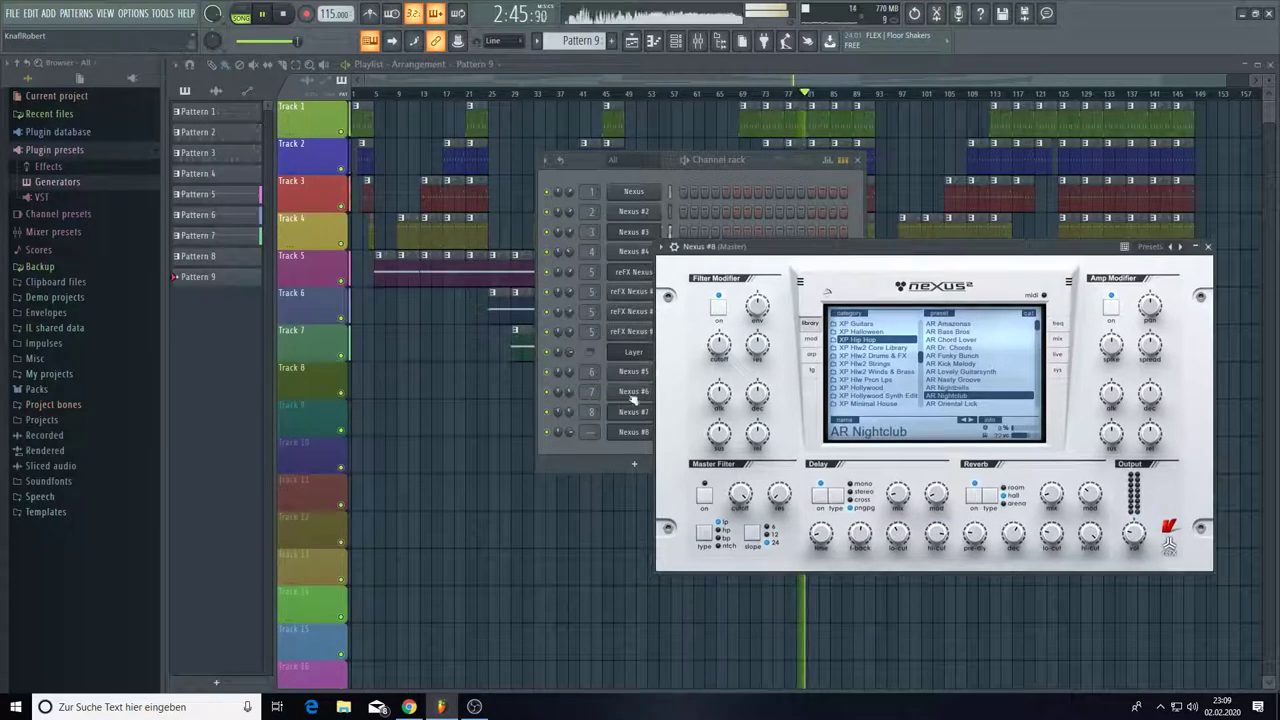
left_click(592, 432)
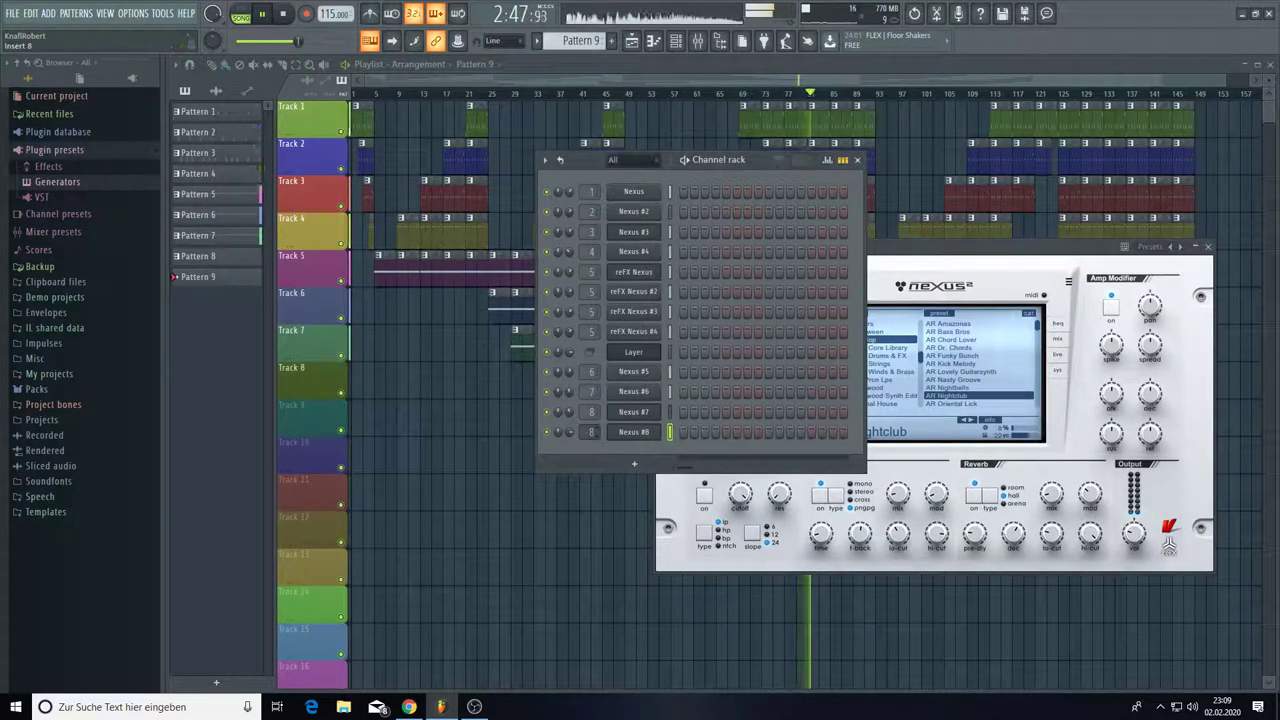
- Draw a four-bar G4 note from bar 1 in the Nexus #8 piano roll, raise its velocity and return to the playlist
right_click(658, 431)
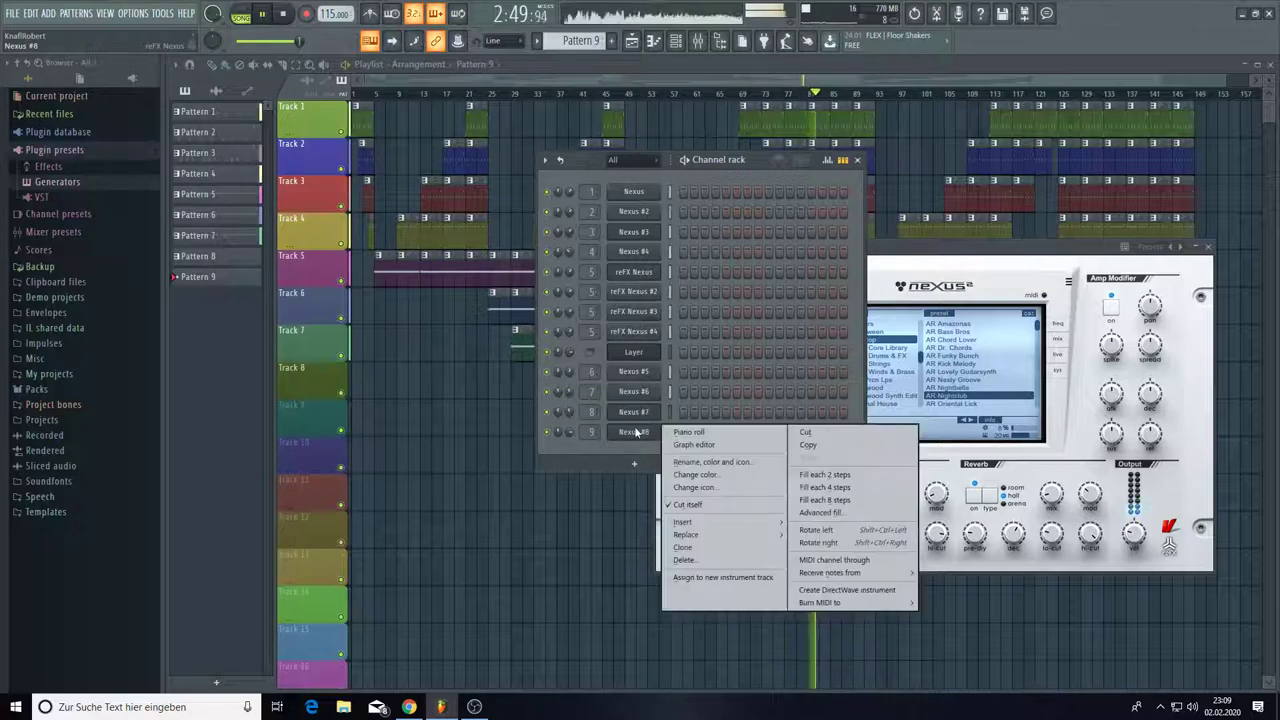
left_click(685, 432)
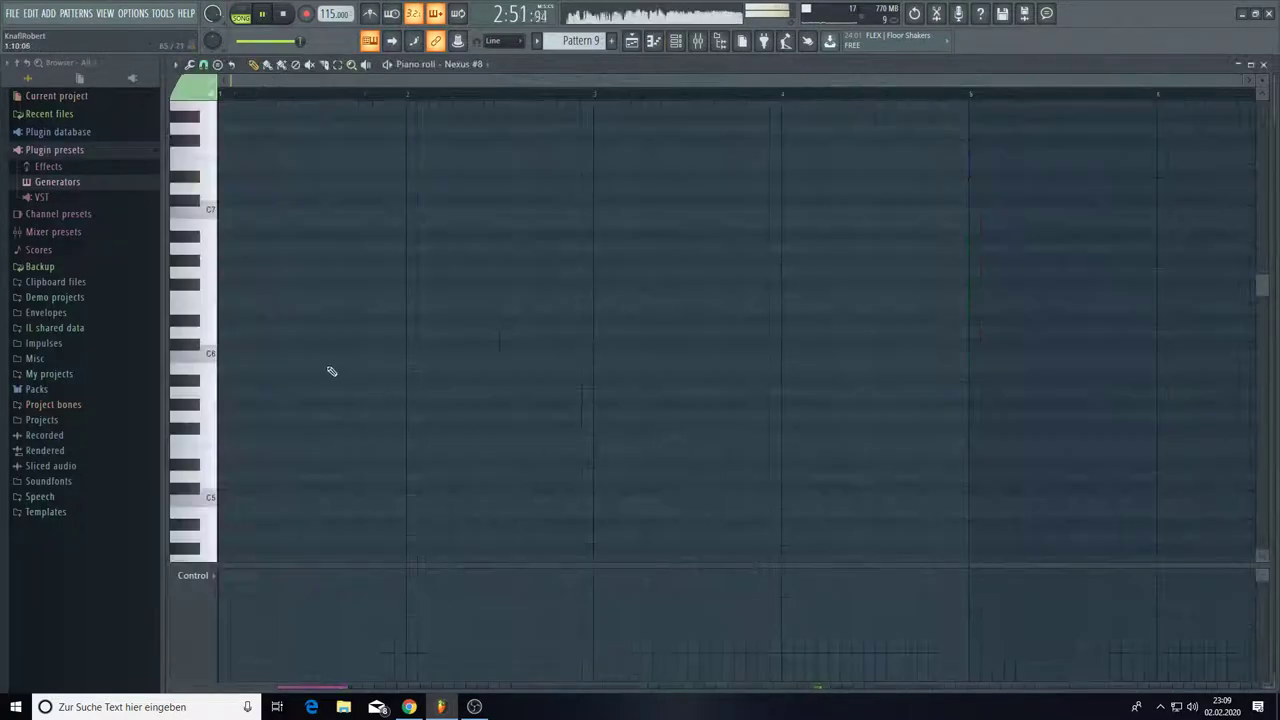
scroll(251, 470, "down", 3)
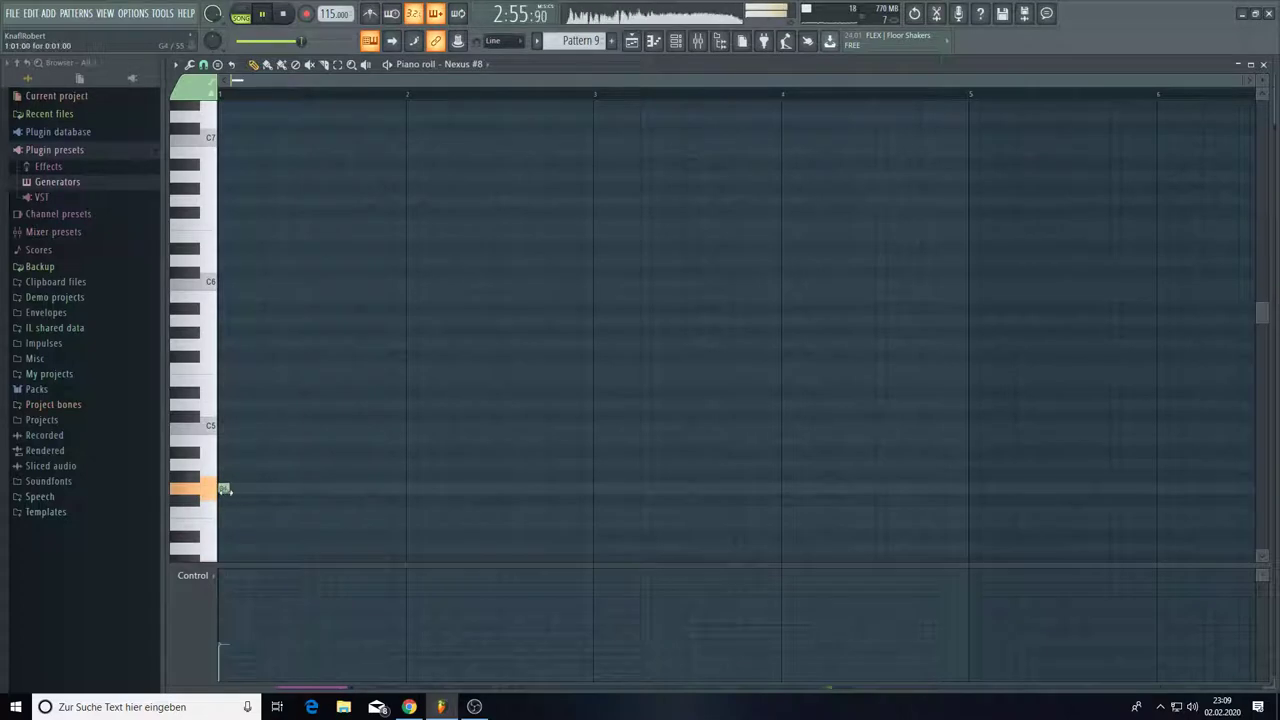
left_click_drag(226, 490, 968, 516)
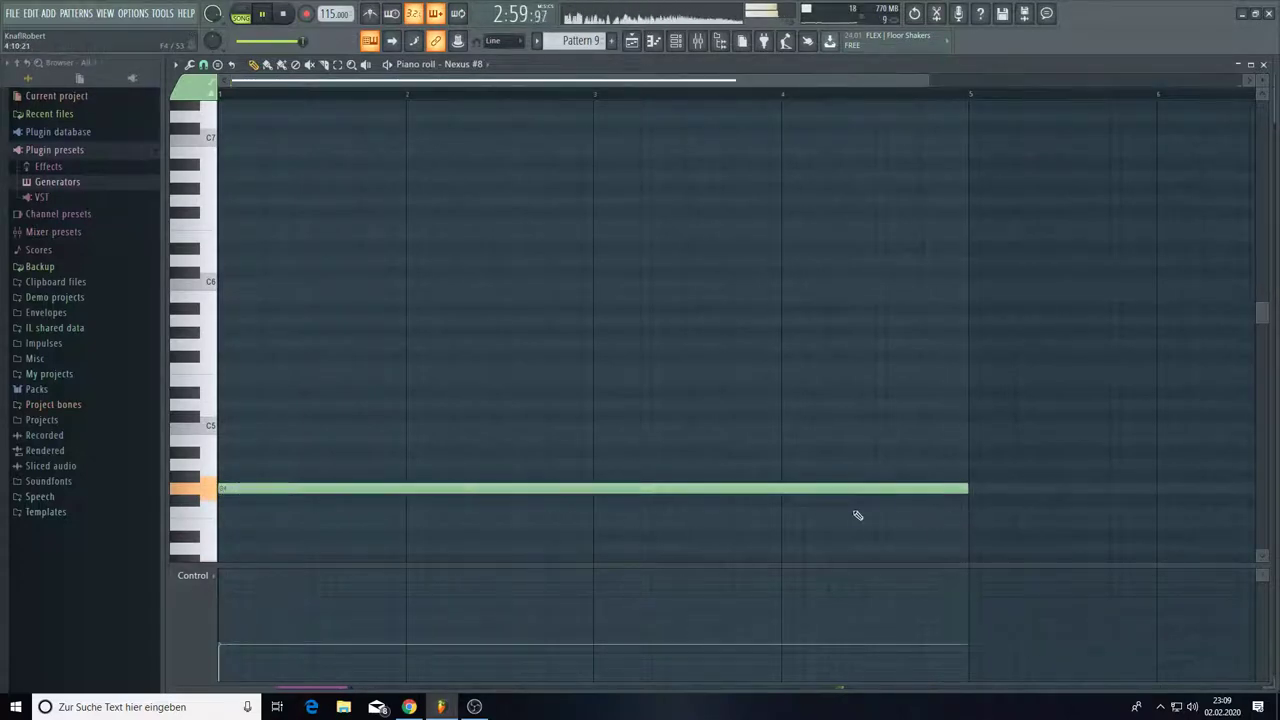
left_click_drag(340, 620, 196, 622)
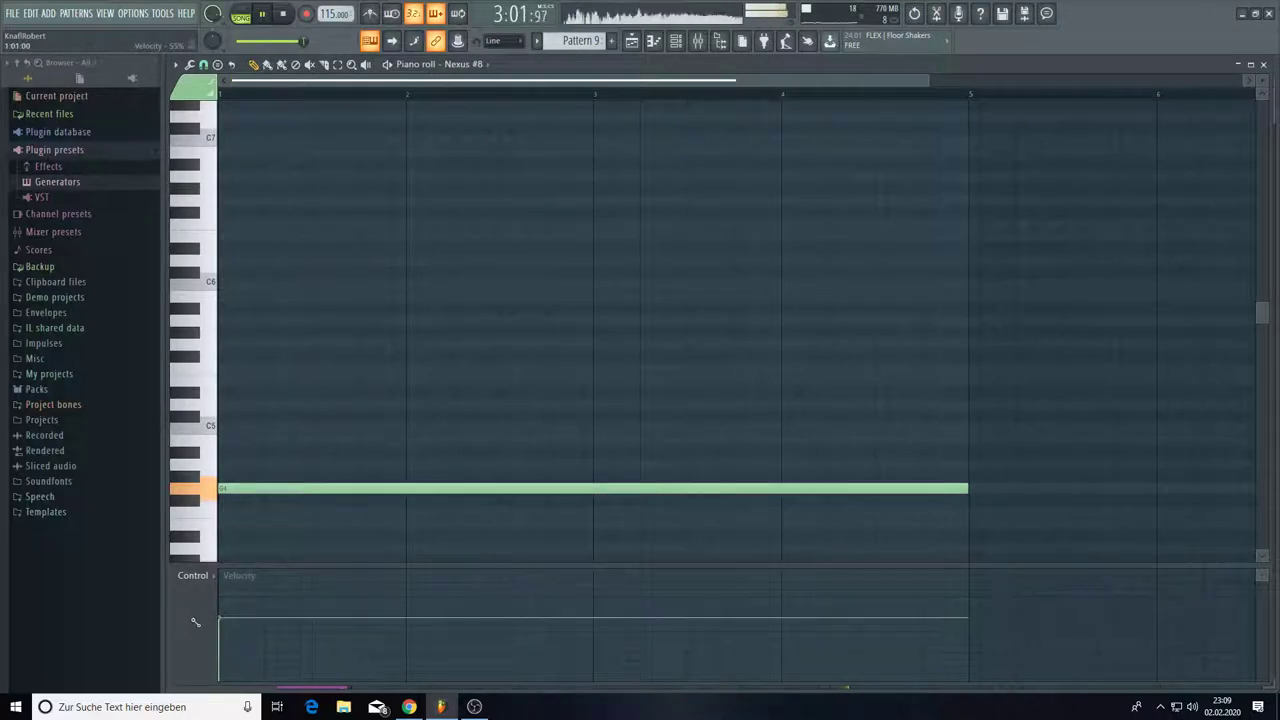
left_click(631, 40)
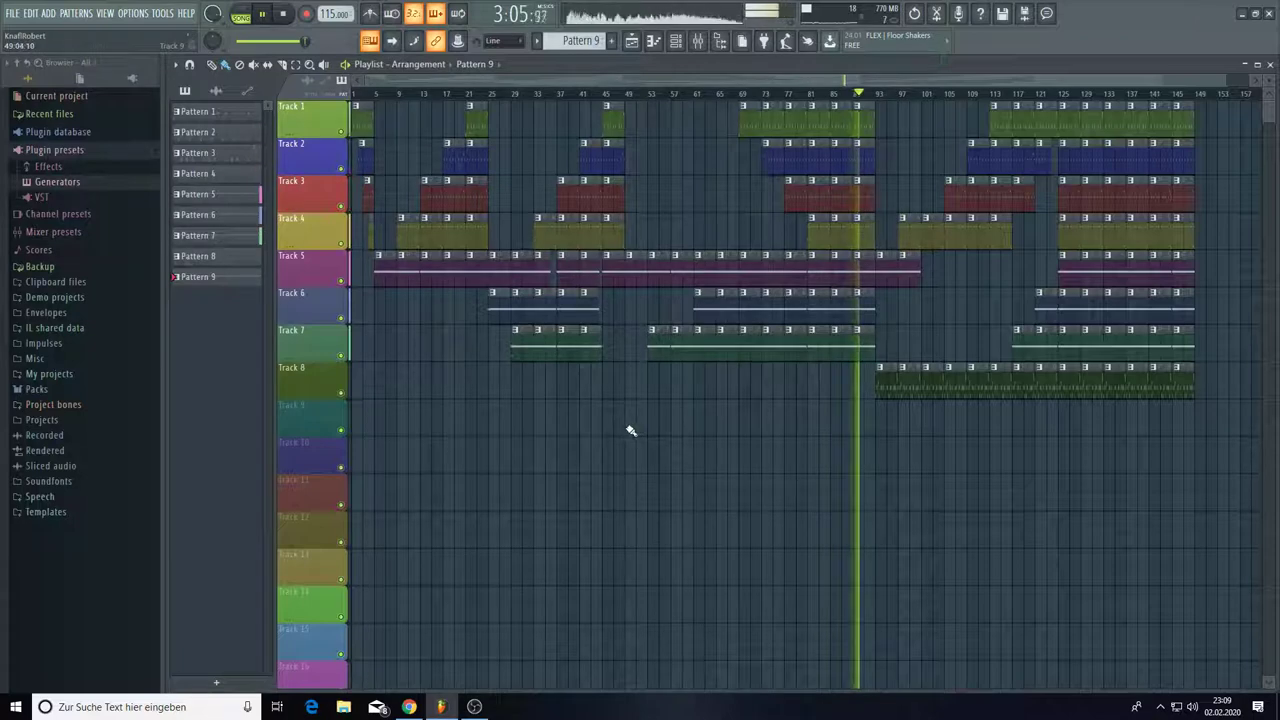
- Paint Pattern 9 clips along Track 9 from bar 49 to about bar 148, then restart song playback from the beginning
left_click_drag(631, 429, 1179, 454)
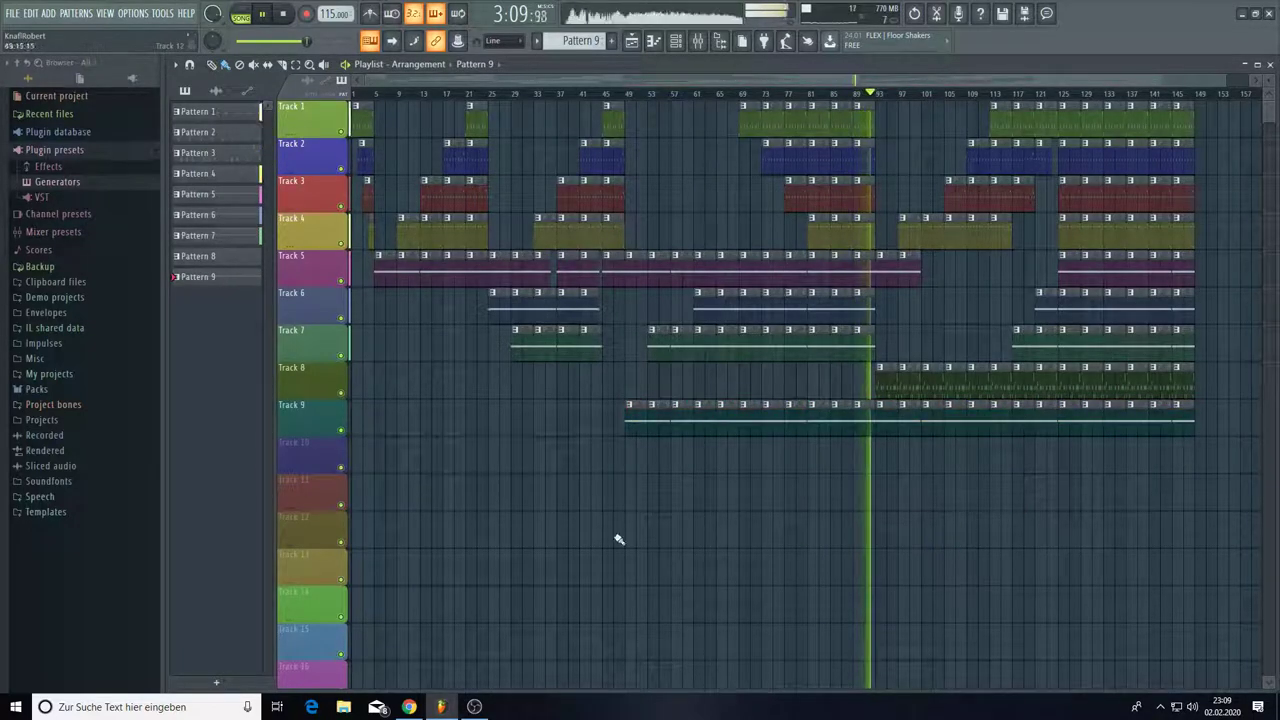
left_click(285, 15)
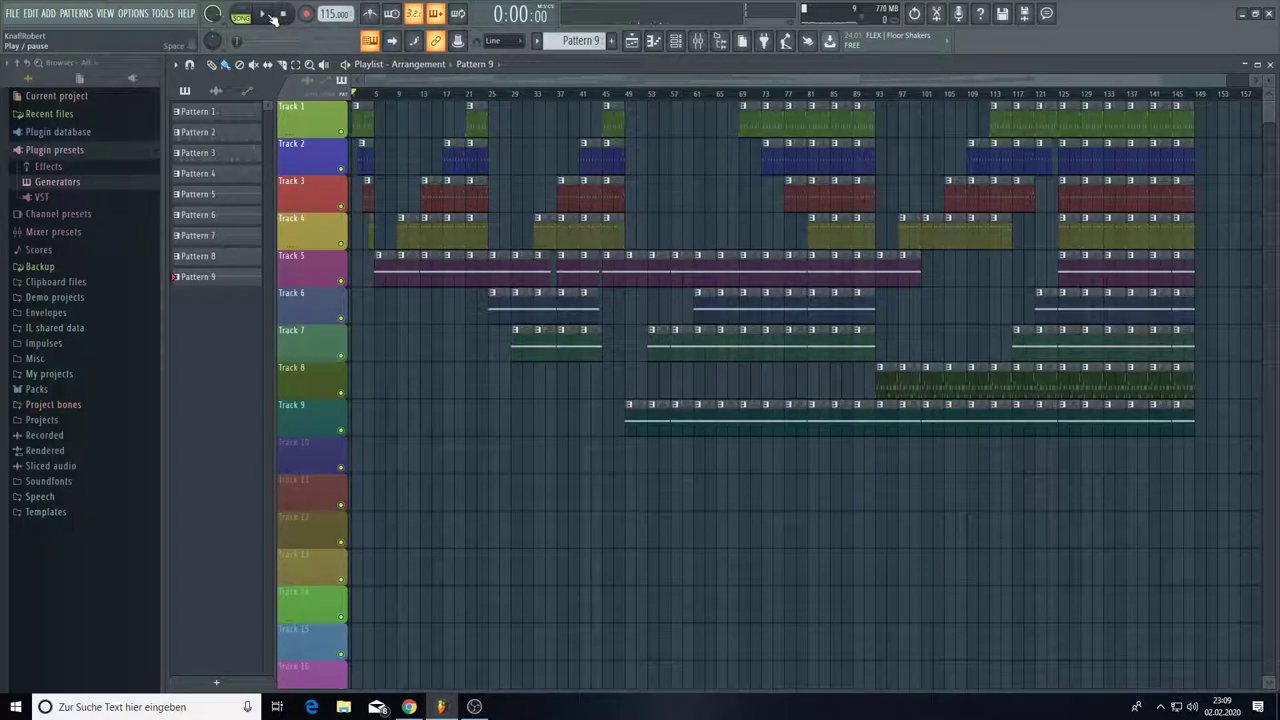
left_click(271, 16)
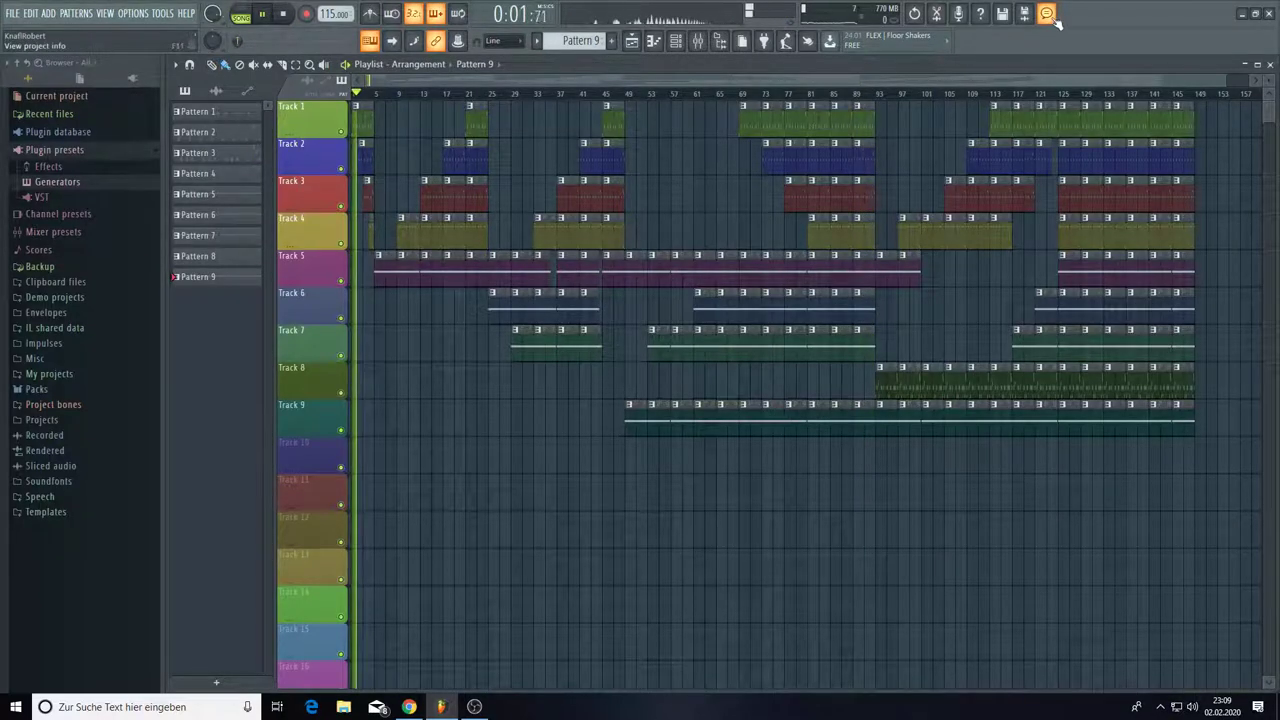
- Open the project info and set the genre to Club
left_click(1047, 13)
left_click(839, 207)
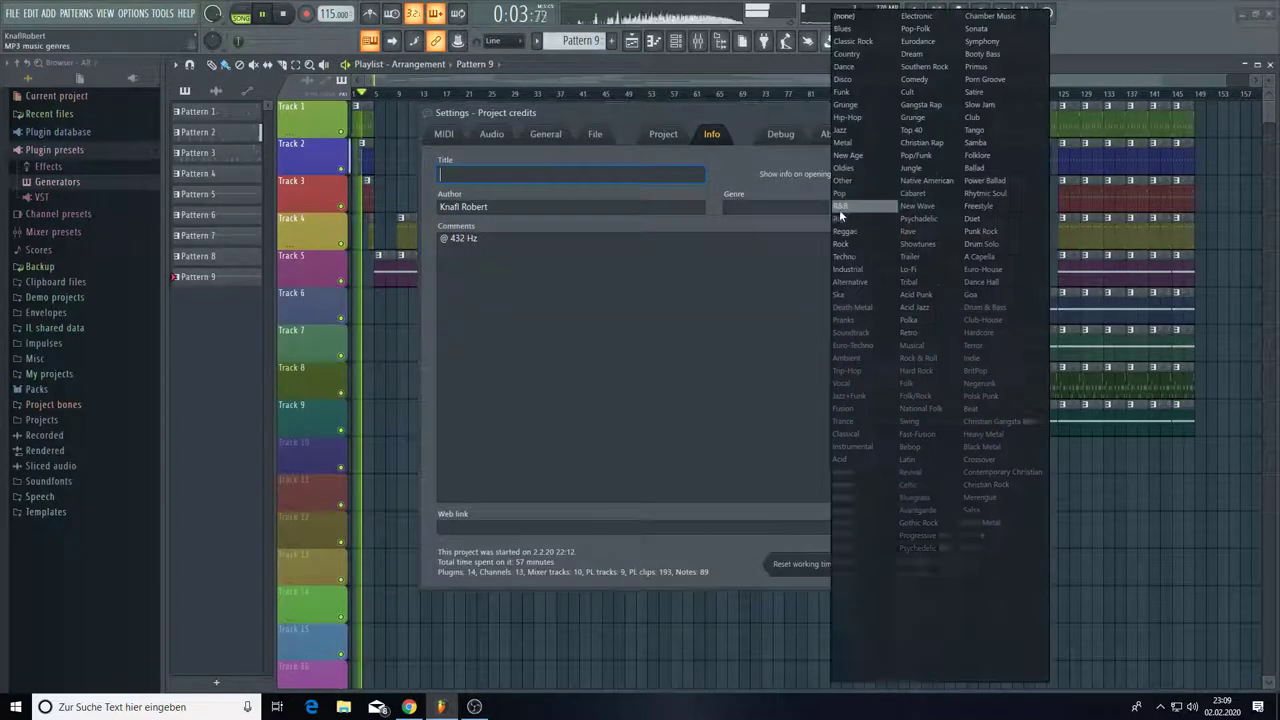
left_click(992, 116)
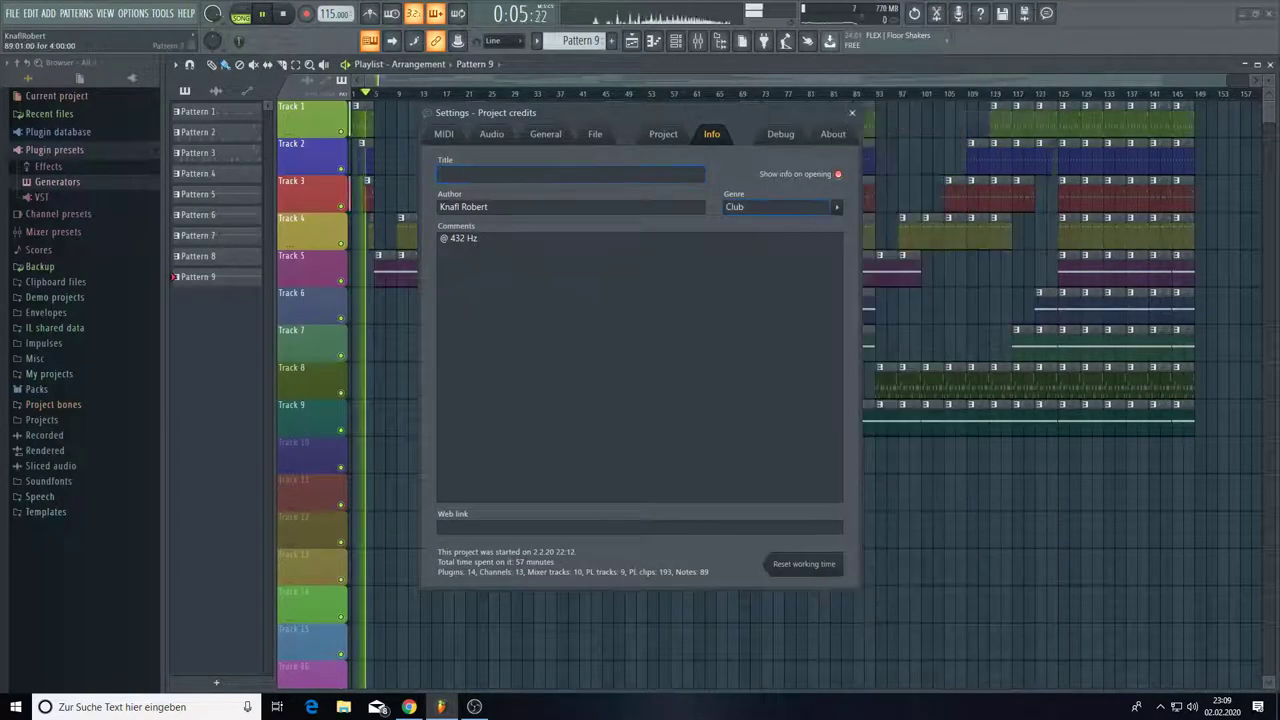
left_click(571, 173)
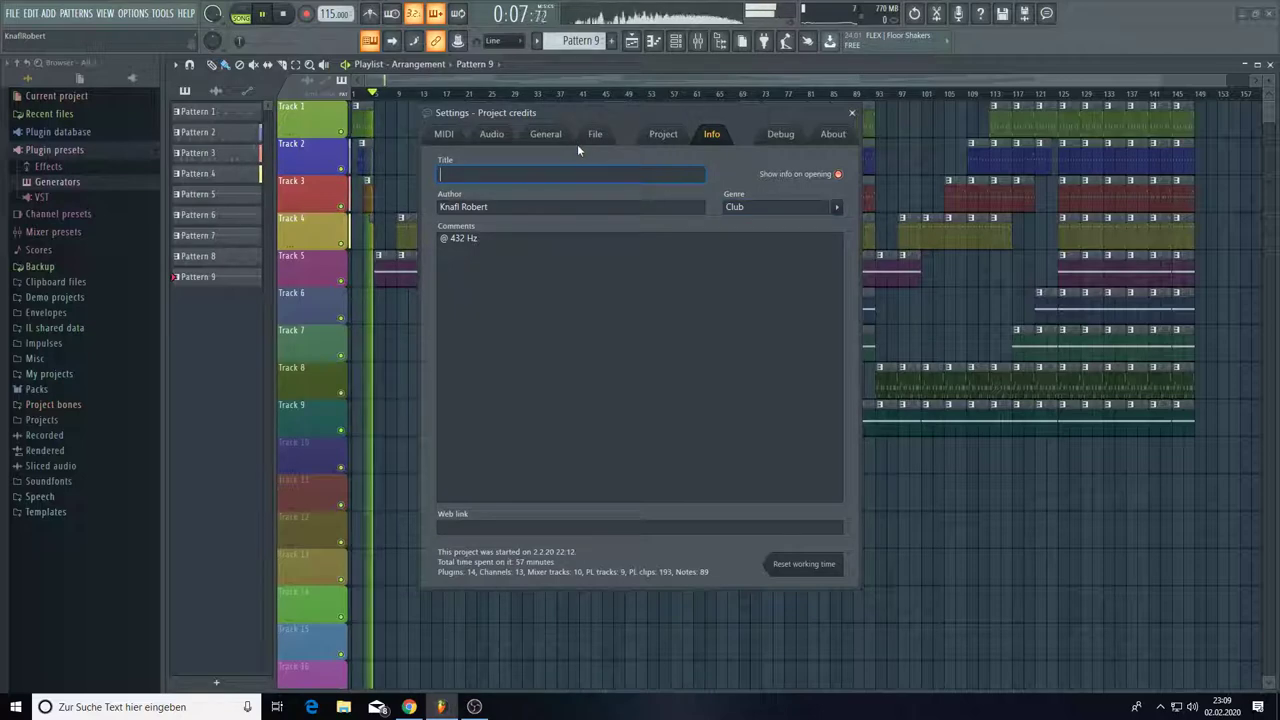
type("???")
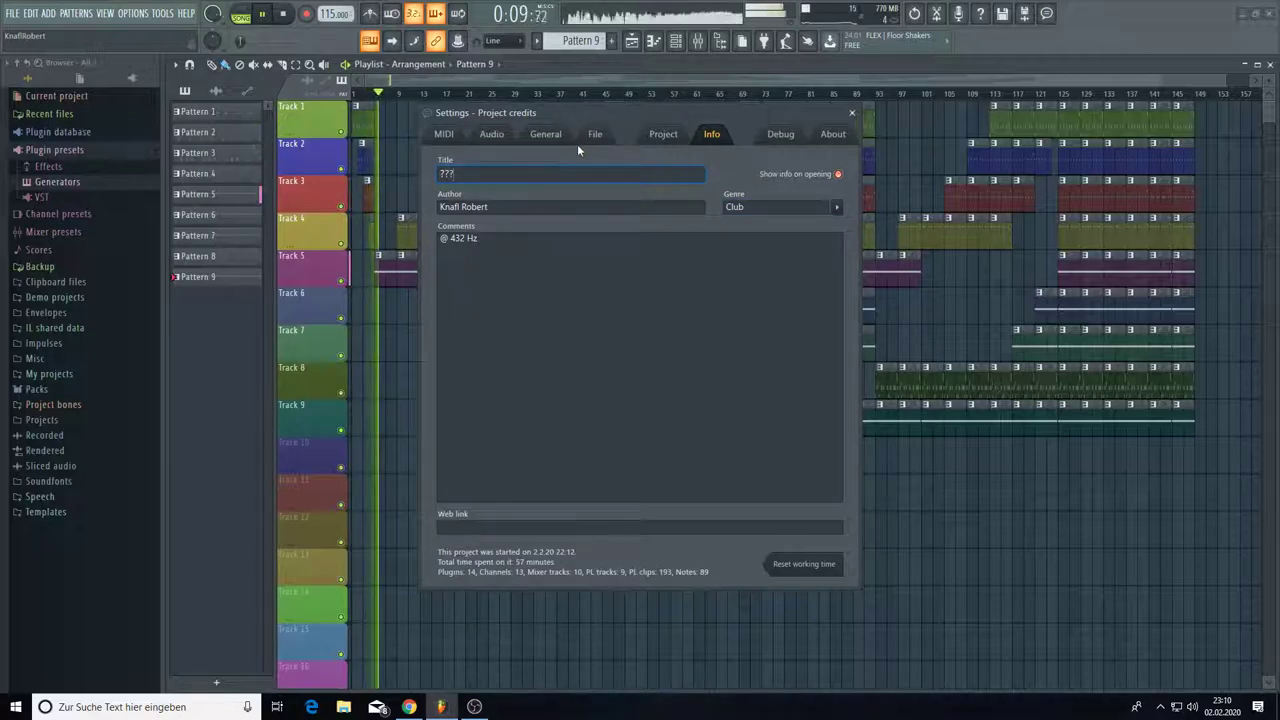
type("???")
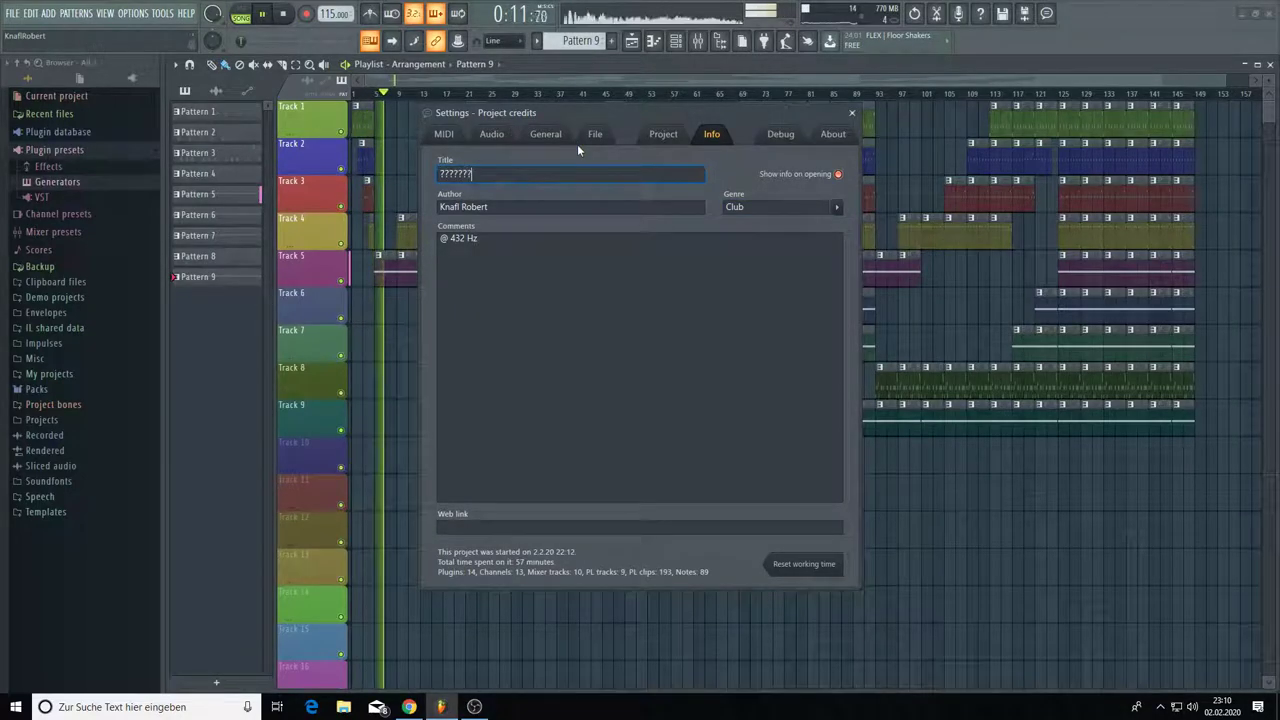
type("????")
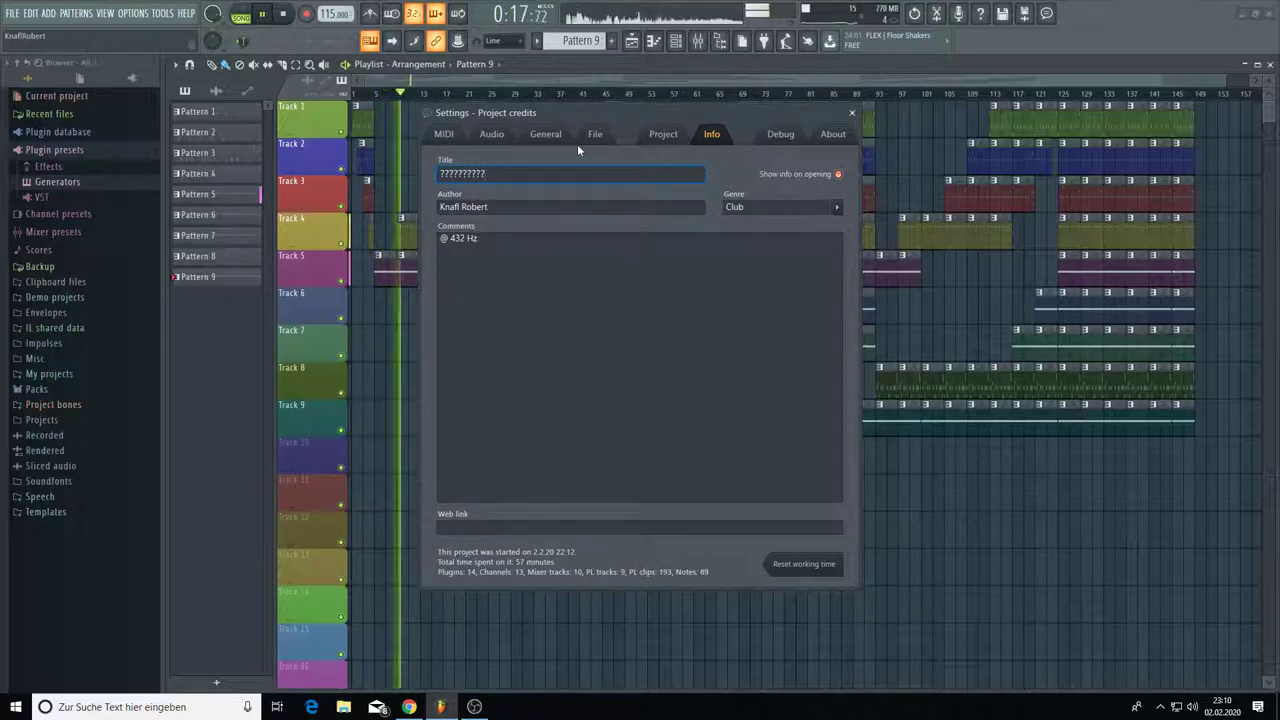
key("BackSpace")
key("BackSpace")
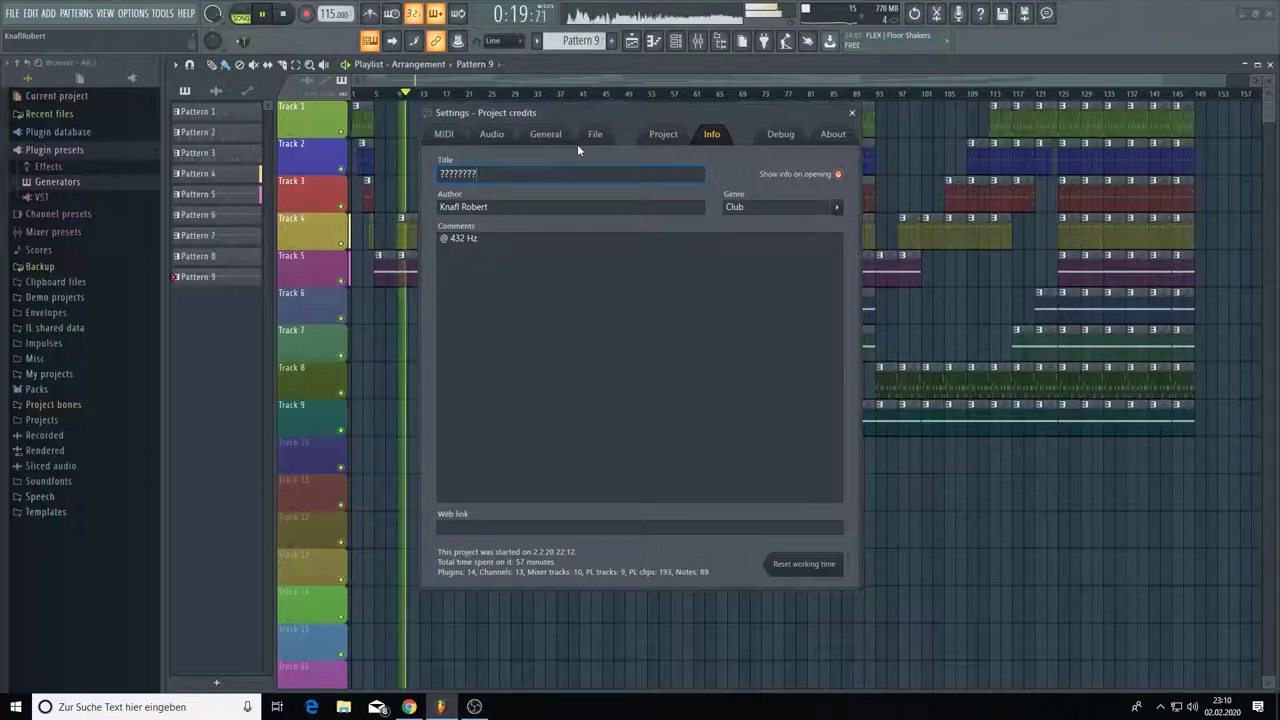
key("BackSpace")
key("BackSpace")
key("BackSpace")
key("BackSpace")
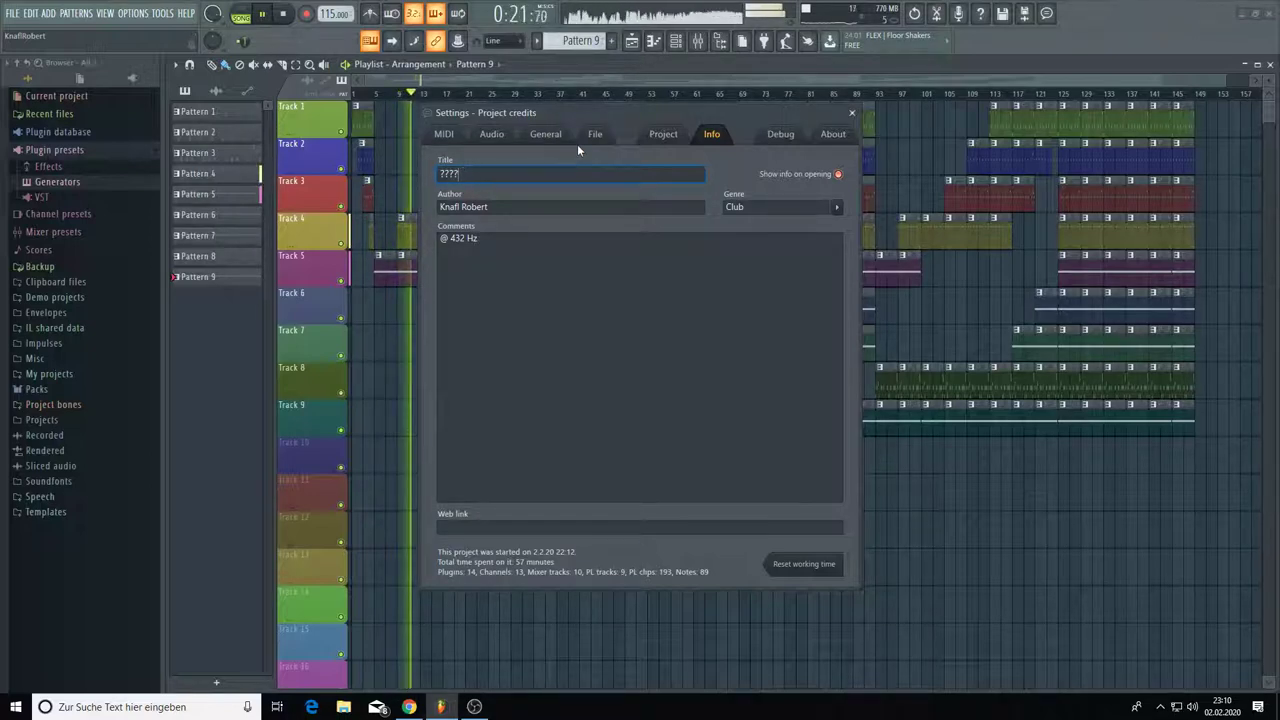
key("BackSpace")
key("BackSpace")
key("BackSpace")
key("BackSpace")
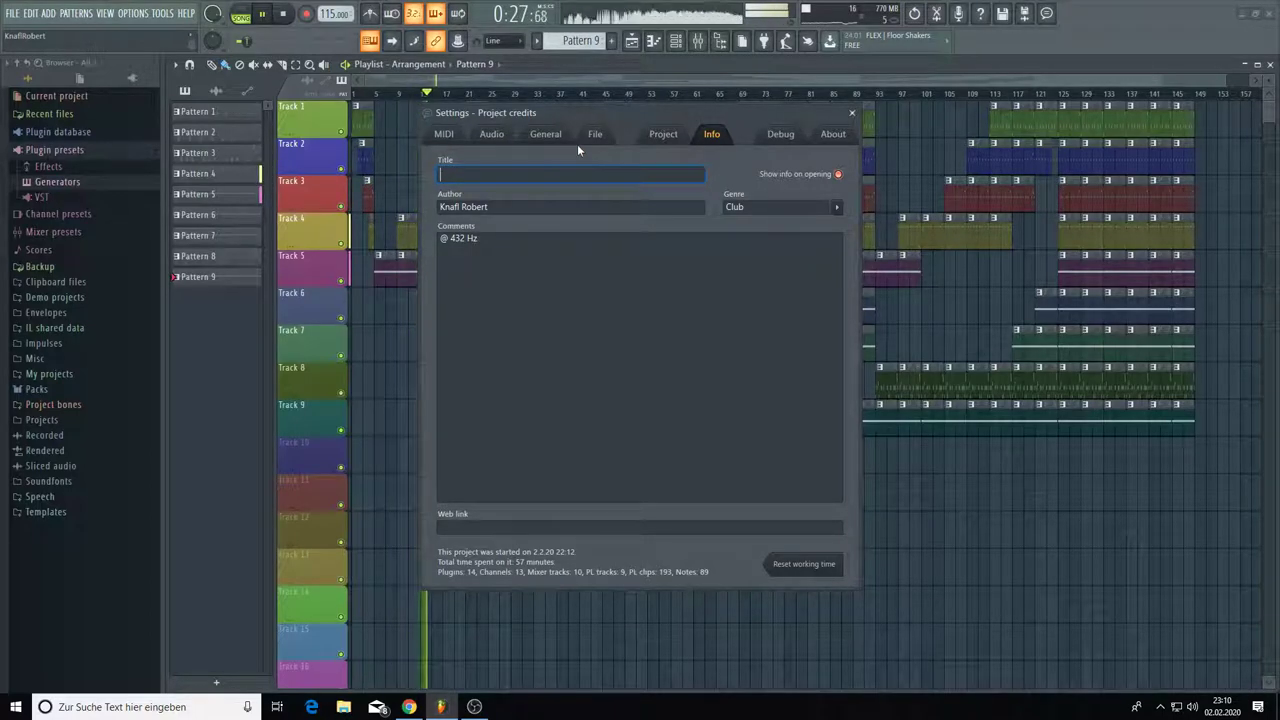
- Move the project credits window aside and enter "Magic Party" as the project title
left_click_drag(568, 112, 948, 162)
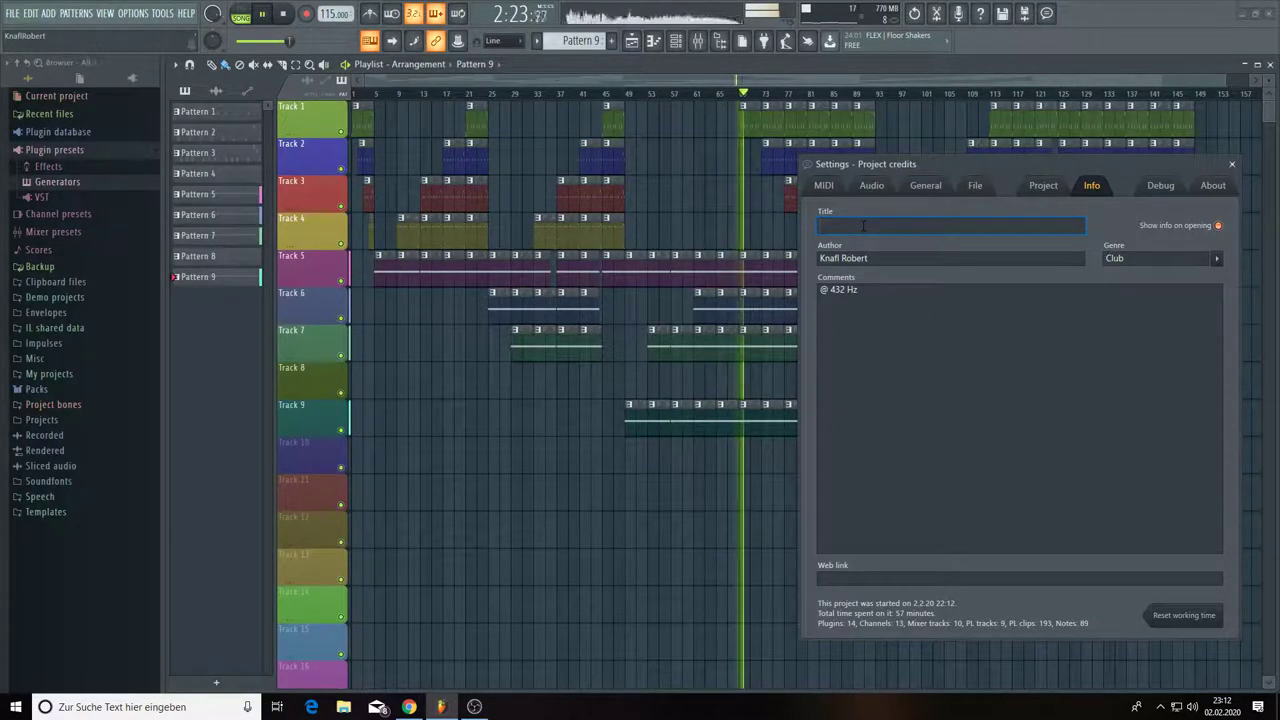
type("Magic ")
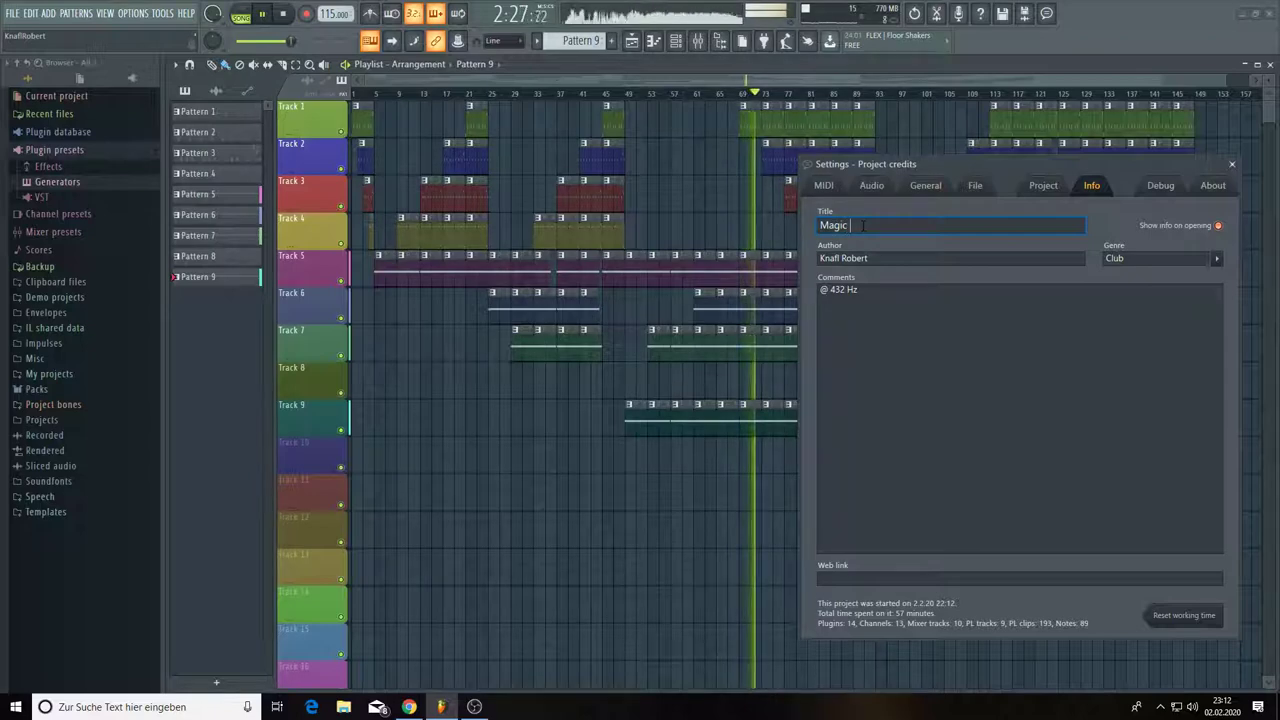
type("P")
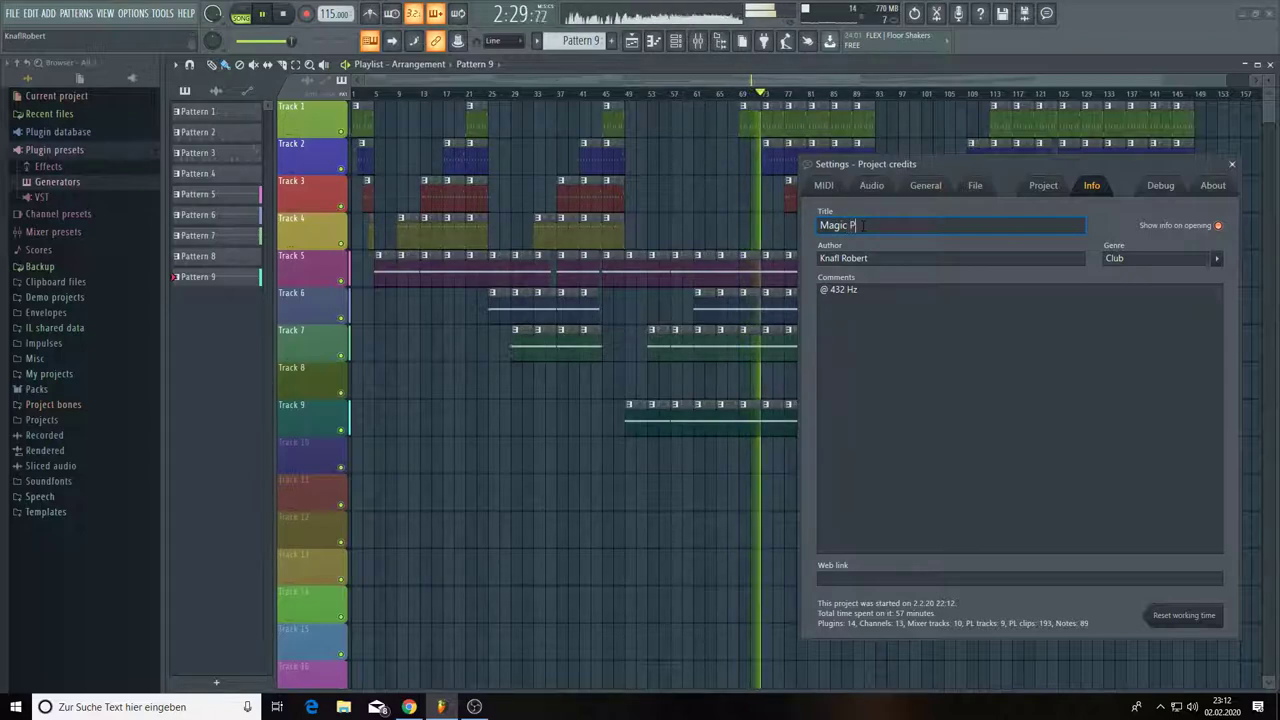
type("arty ")
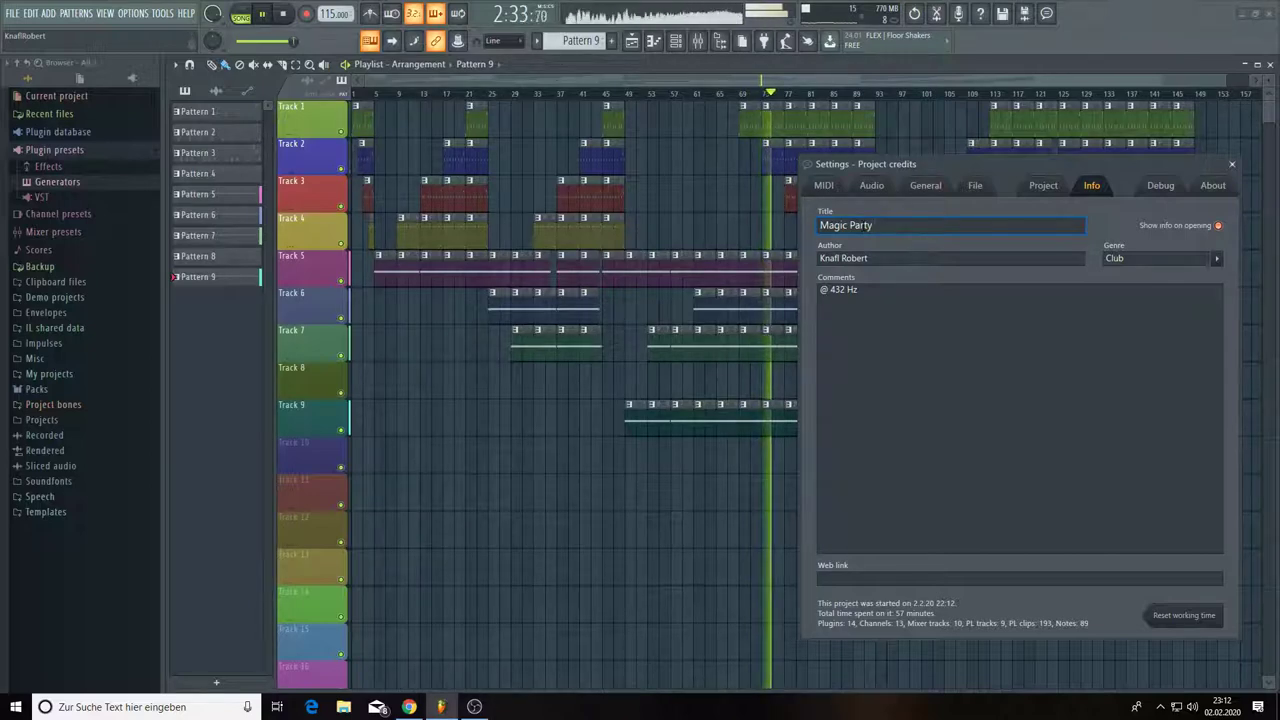
type("-")
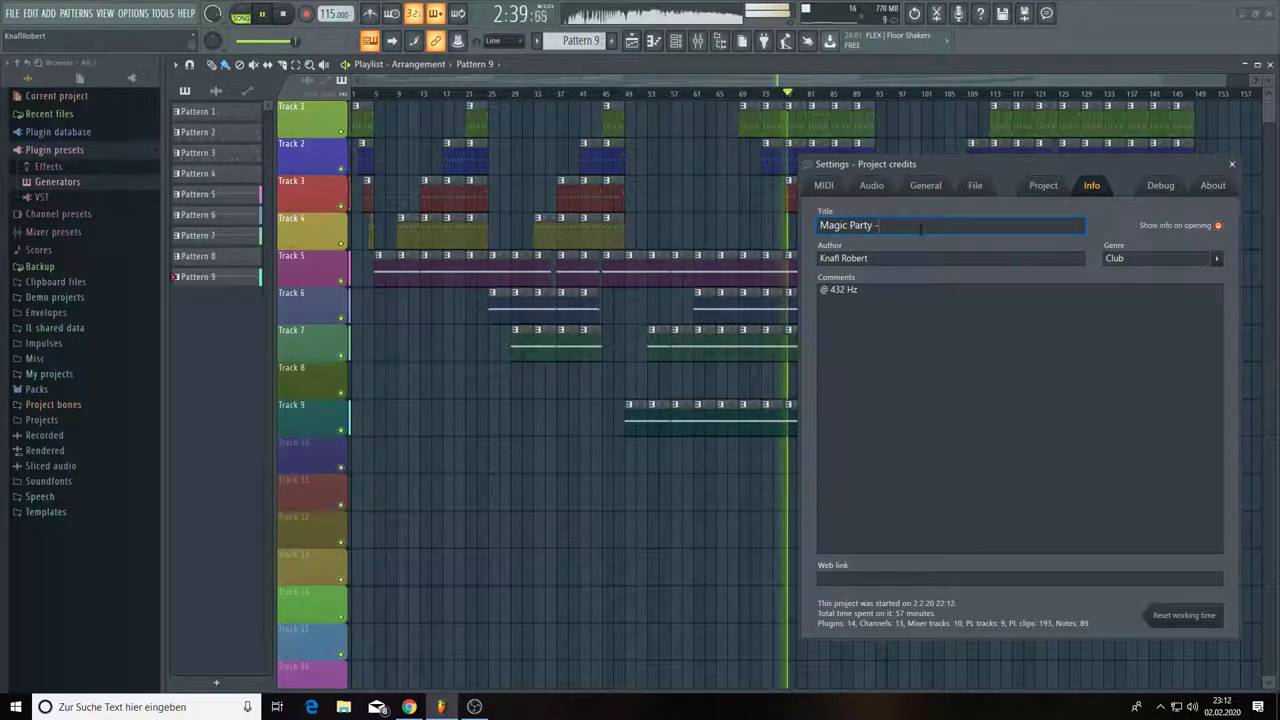
type("proo")
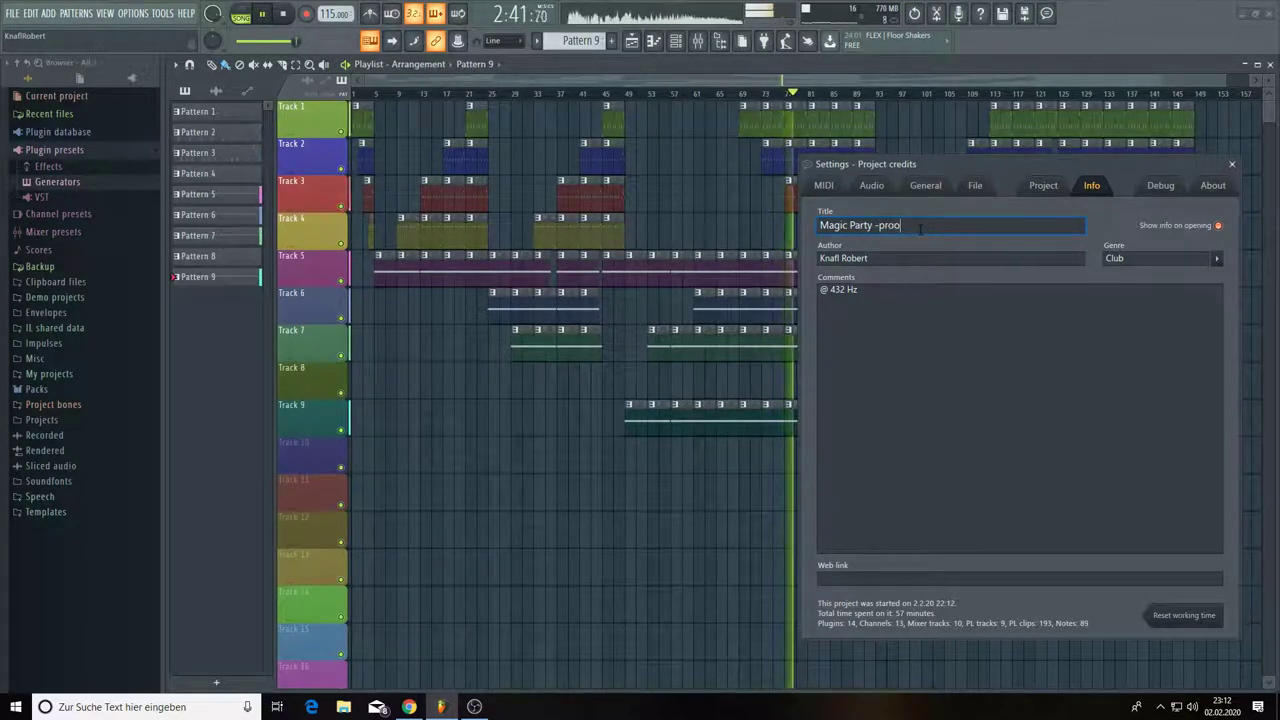
type("f")
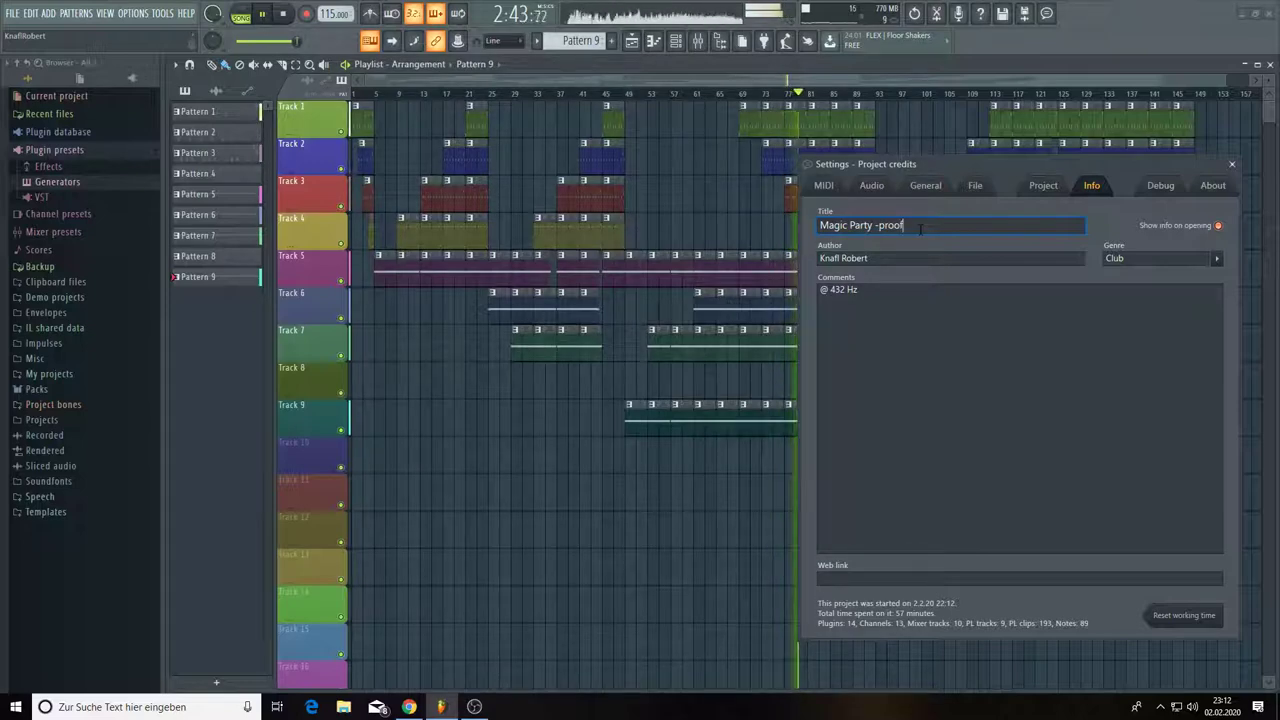
type("in")
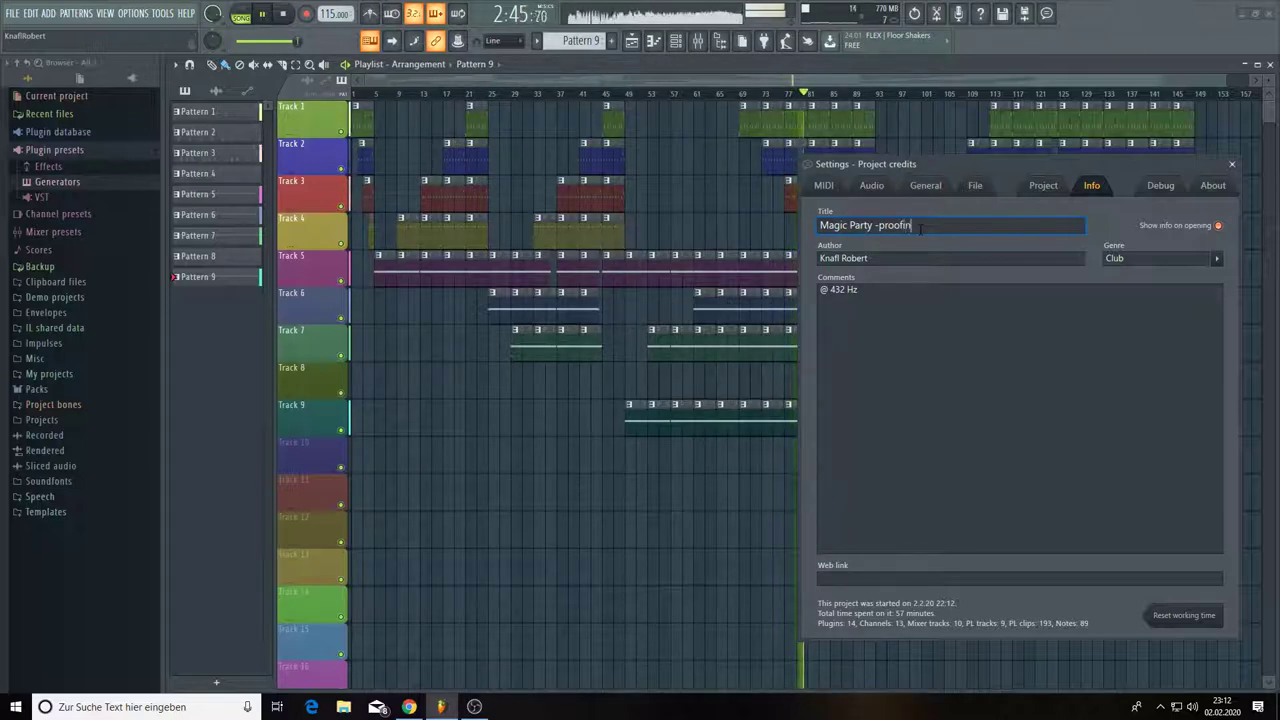
type("g Gr")
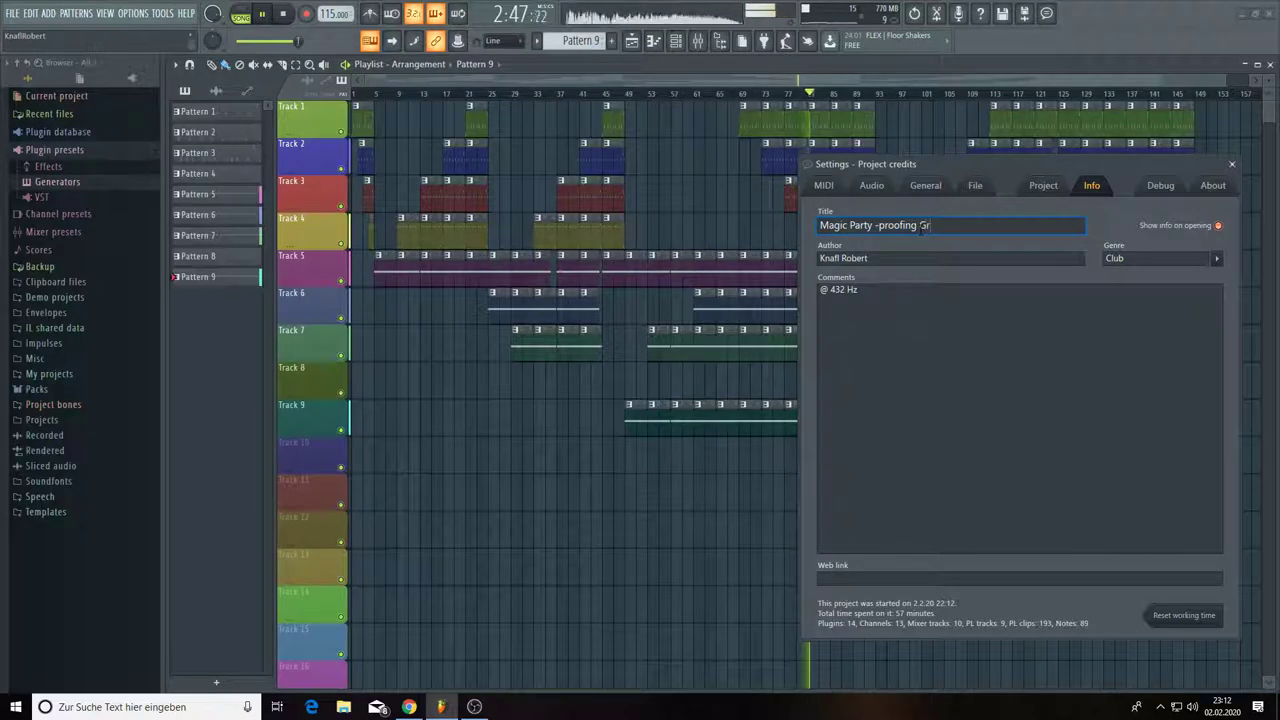
type("on")
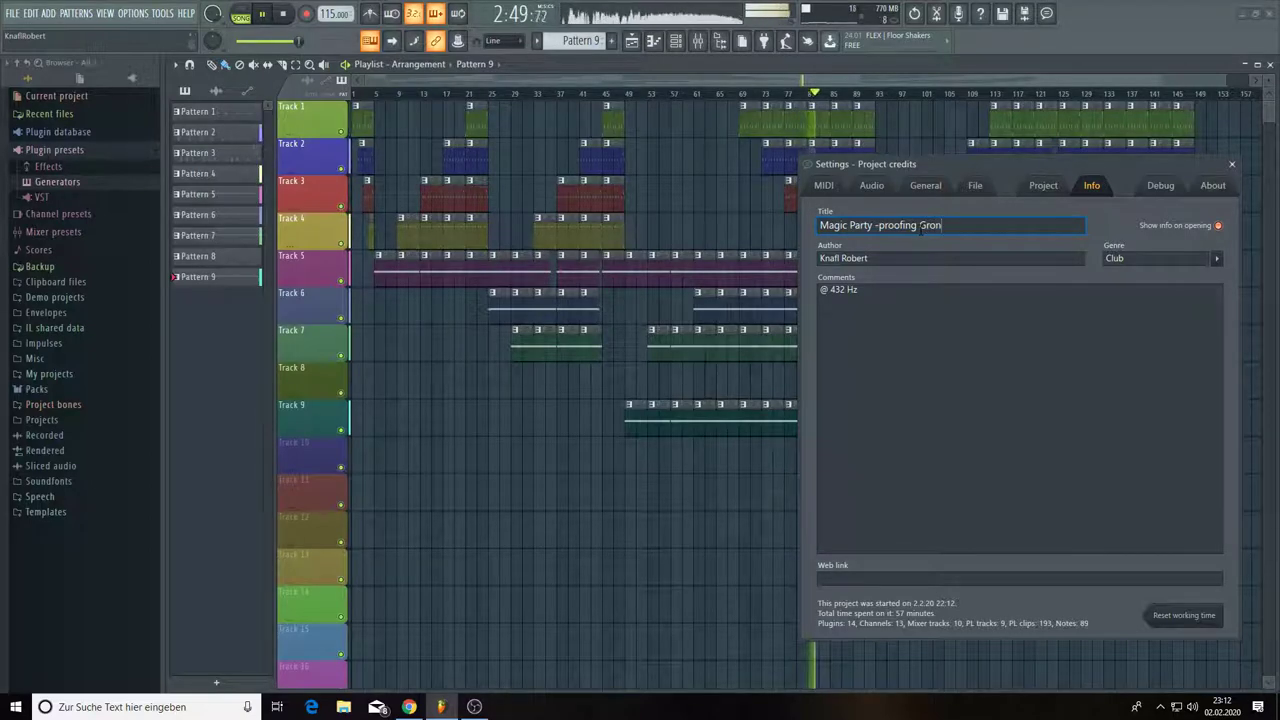
type("d")
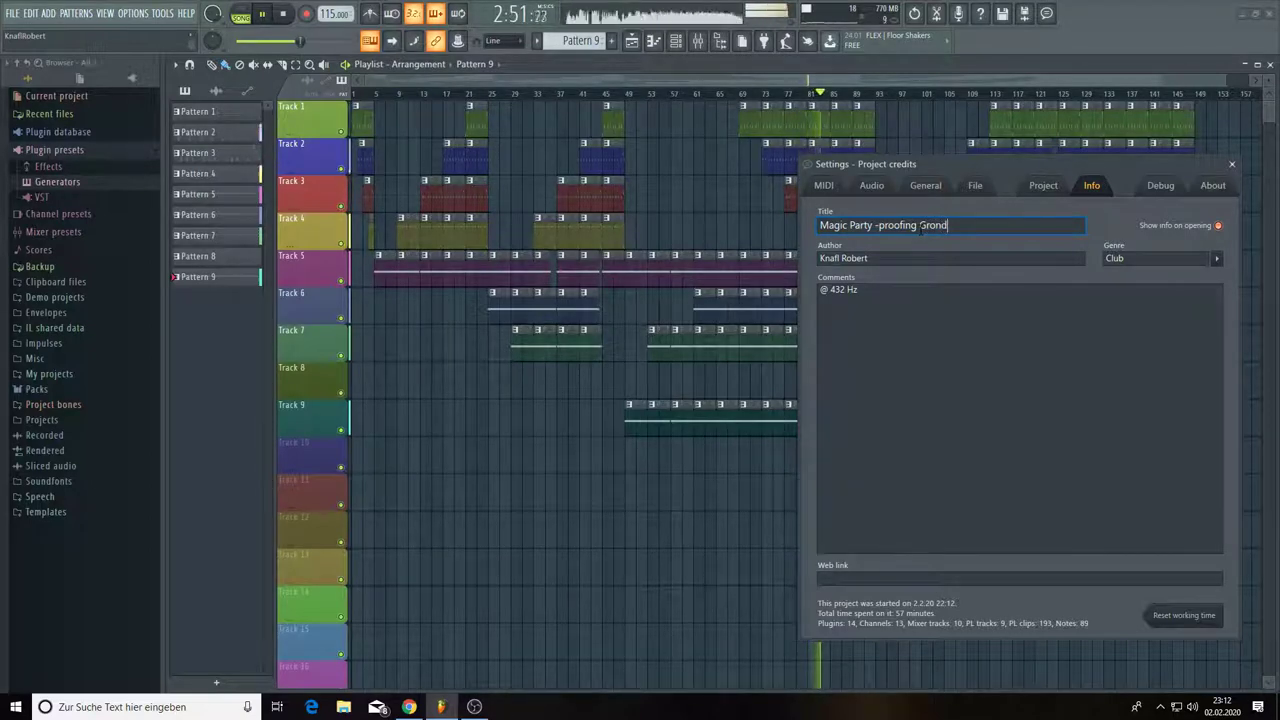
key("BackSpace")
key("BackSpace")
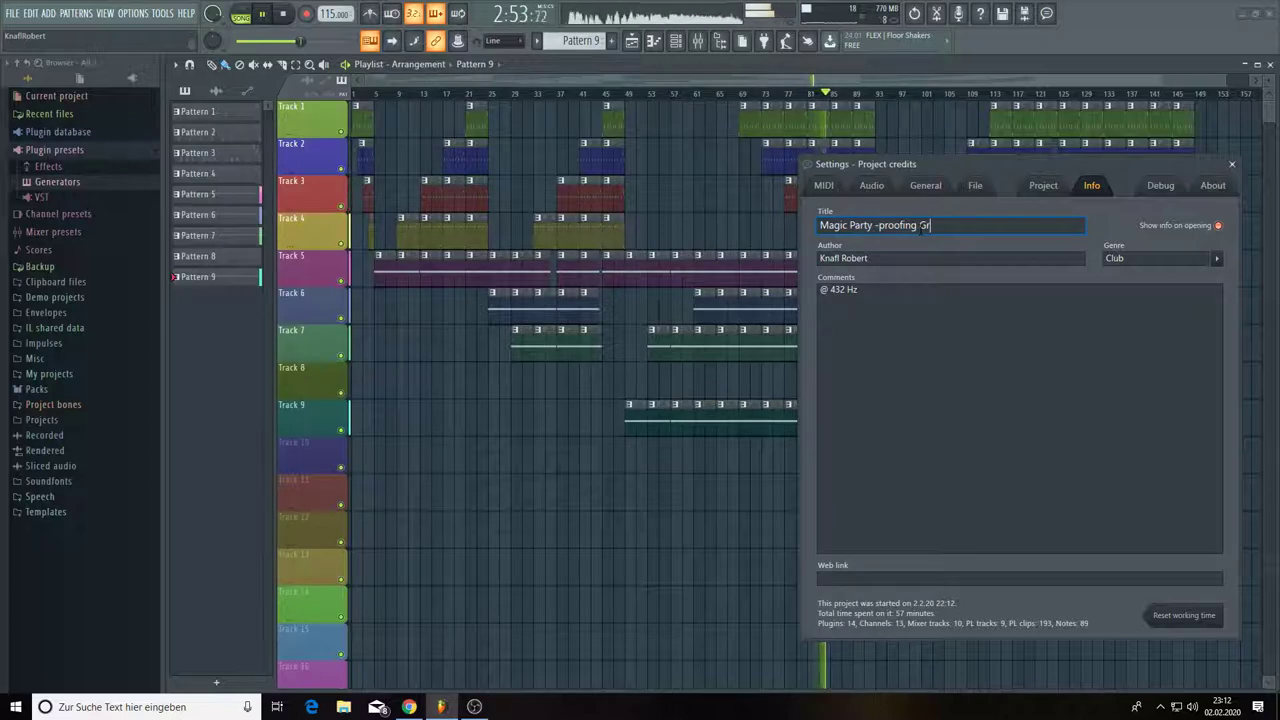
type("ound")
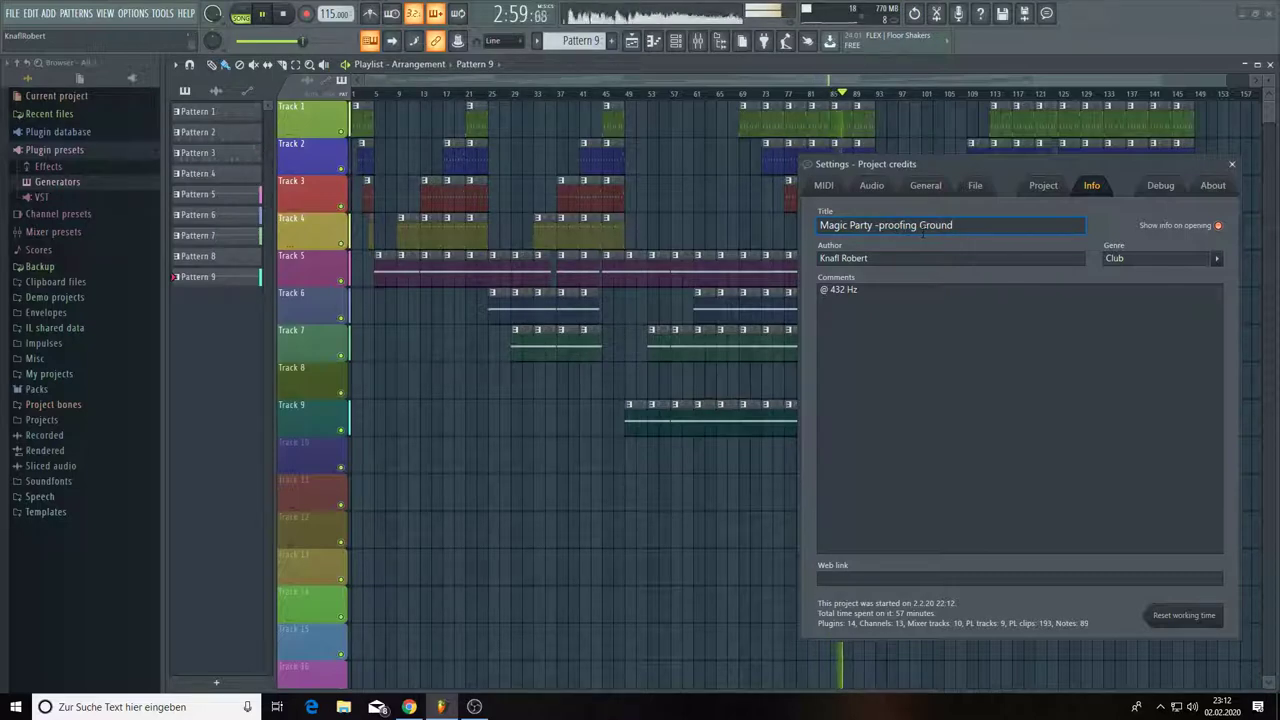
left_click(963, 225)
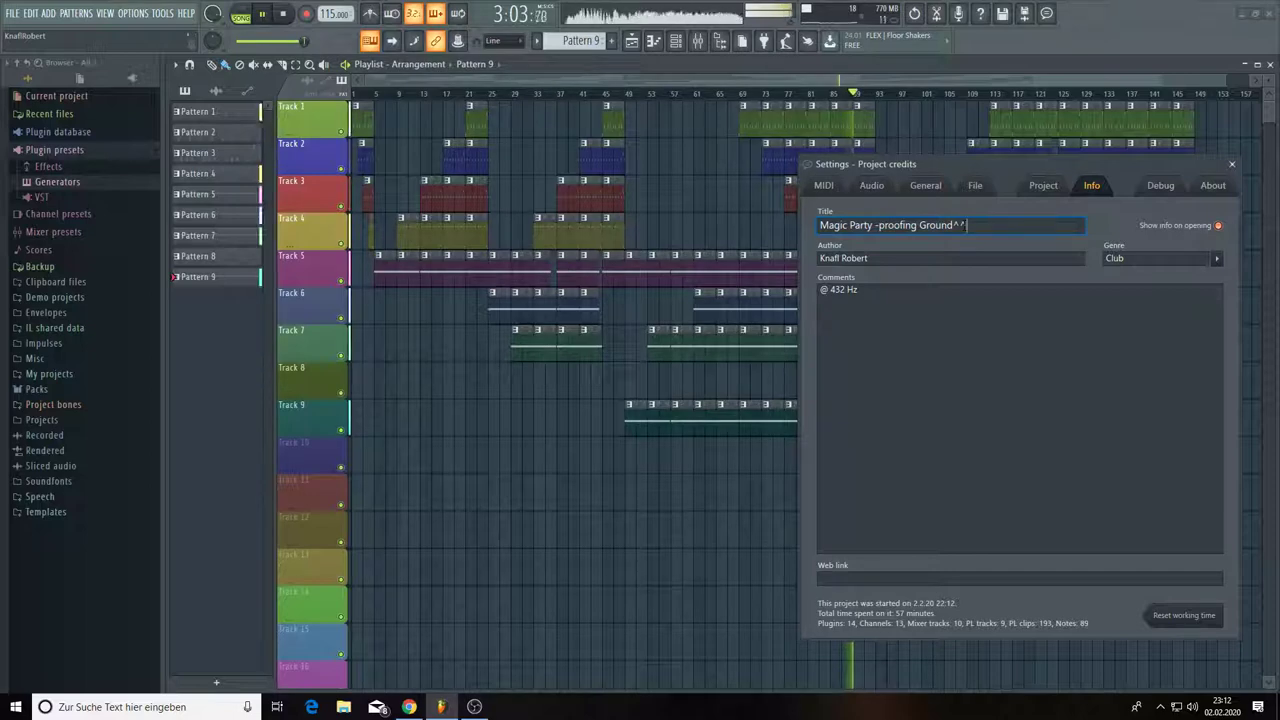
key("BackSpace")
key("BackSpace")
key("BackSpace")
key("BackSpace")
key("BackSpace")
key("BackSpace")
key("BackSpace")
key("BackSpace")
key("BackSpace")
key("BackSpace")
key("BackSpace")
key("BackSpace")
key("BackSpace")
key("BackSpace")
key("BackSpace")
key("BackSpace")
key("BackSpace")
key("BackSpace")
key("BackSpace")
key("BackSpace")
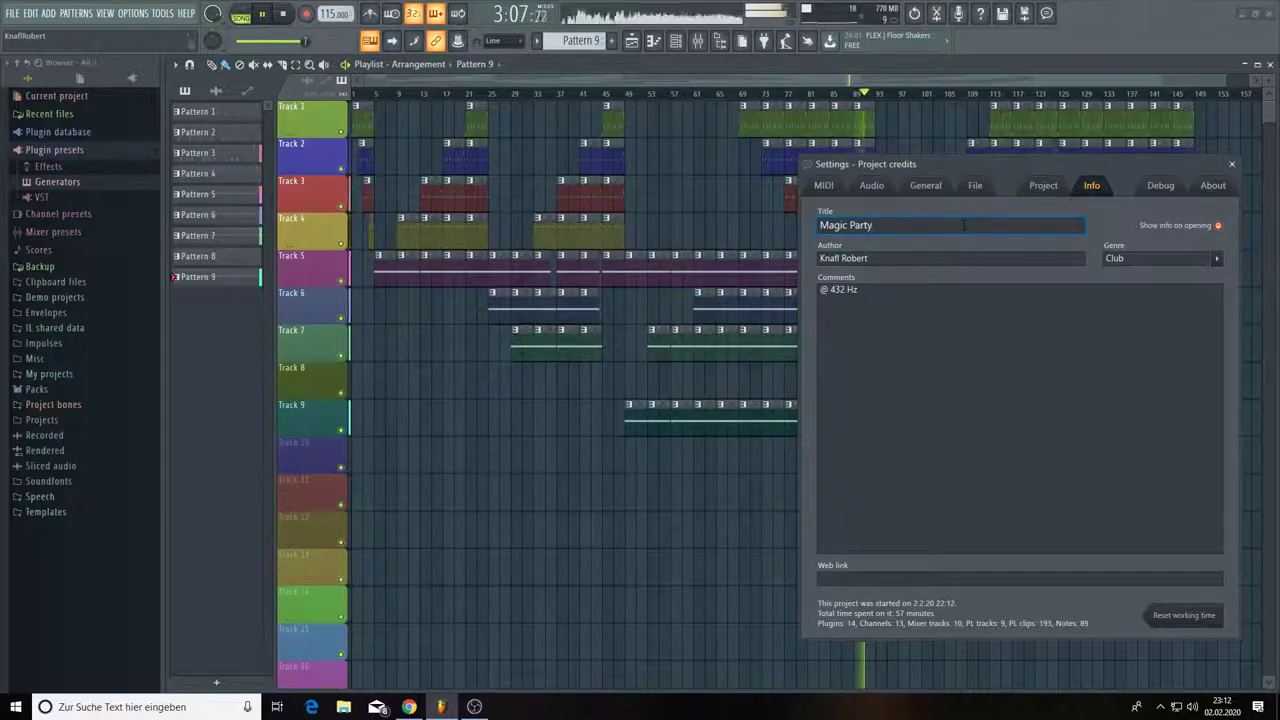
- Add a spaced hyphen after "Magic Party" in the project title
type("y -")
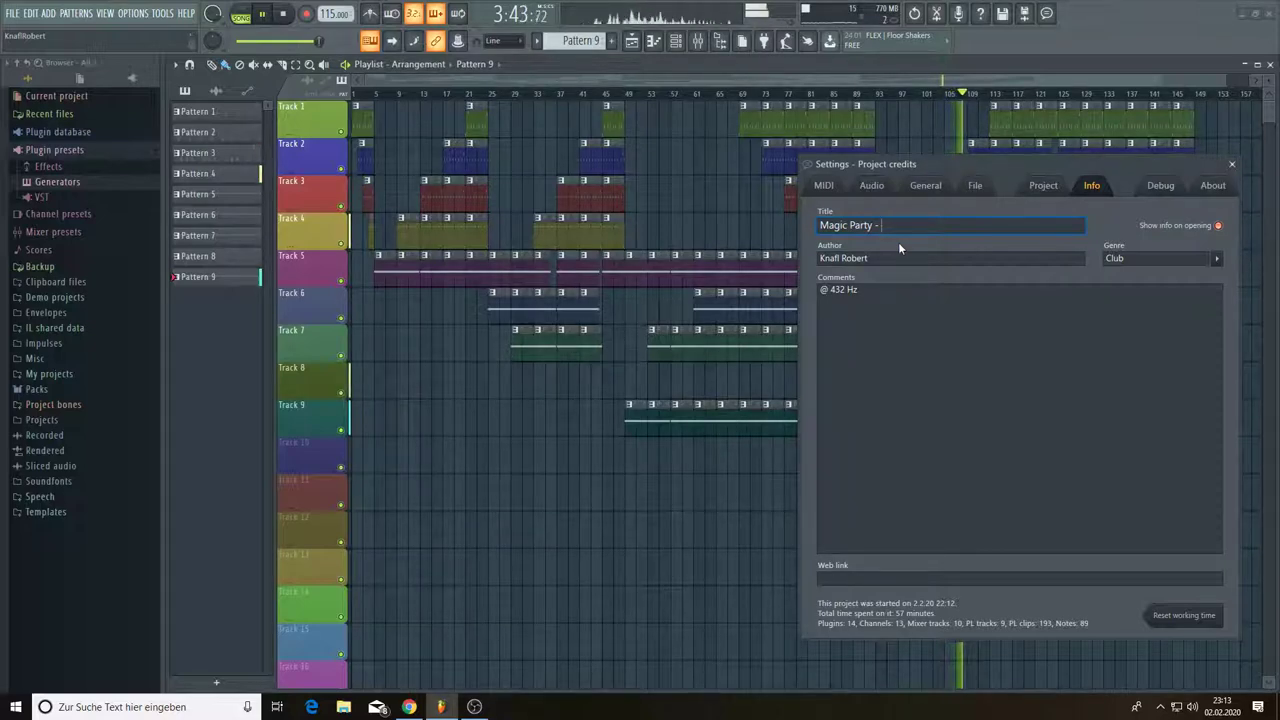
type("A")
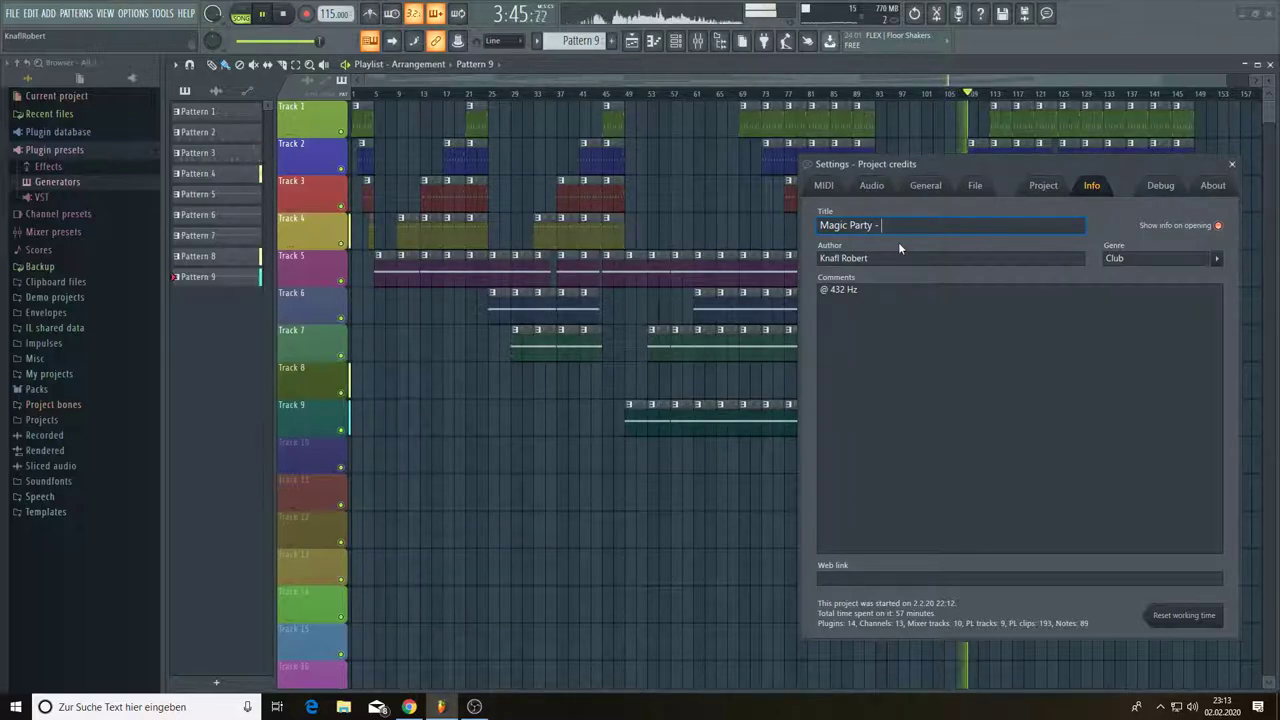
type("l")
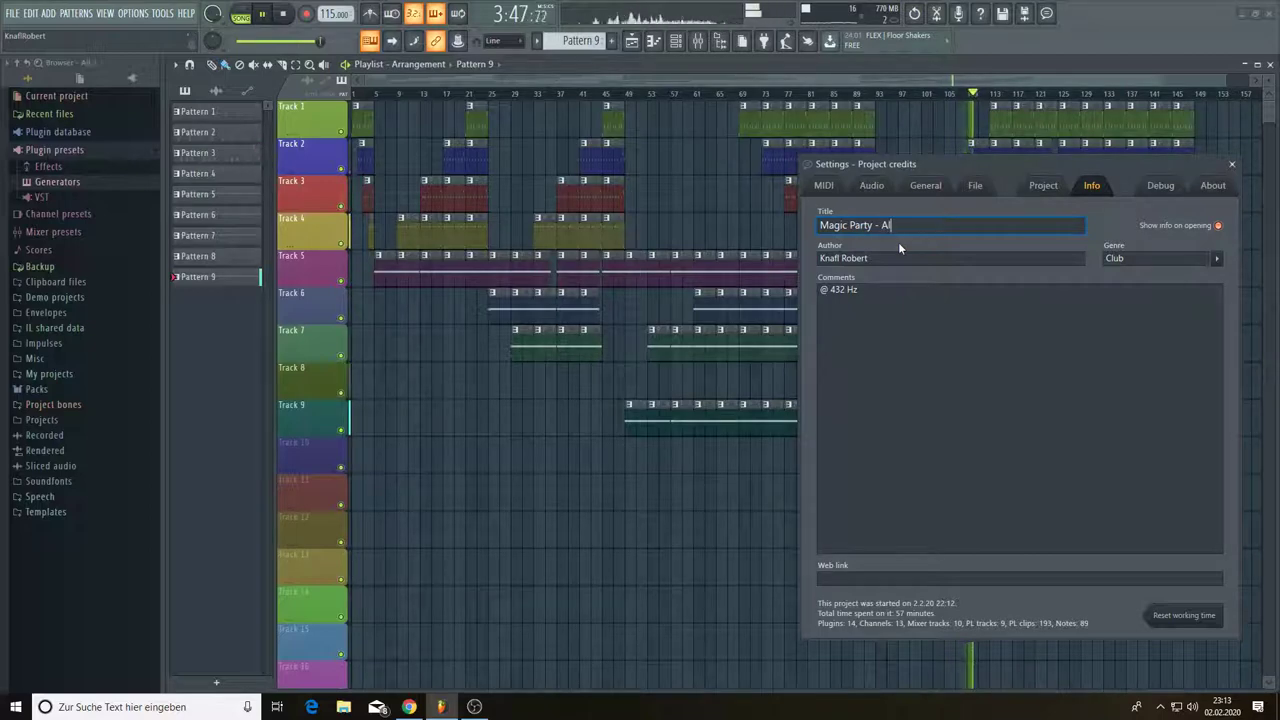
type("chem")
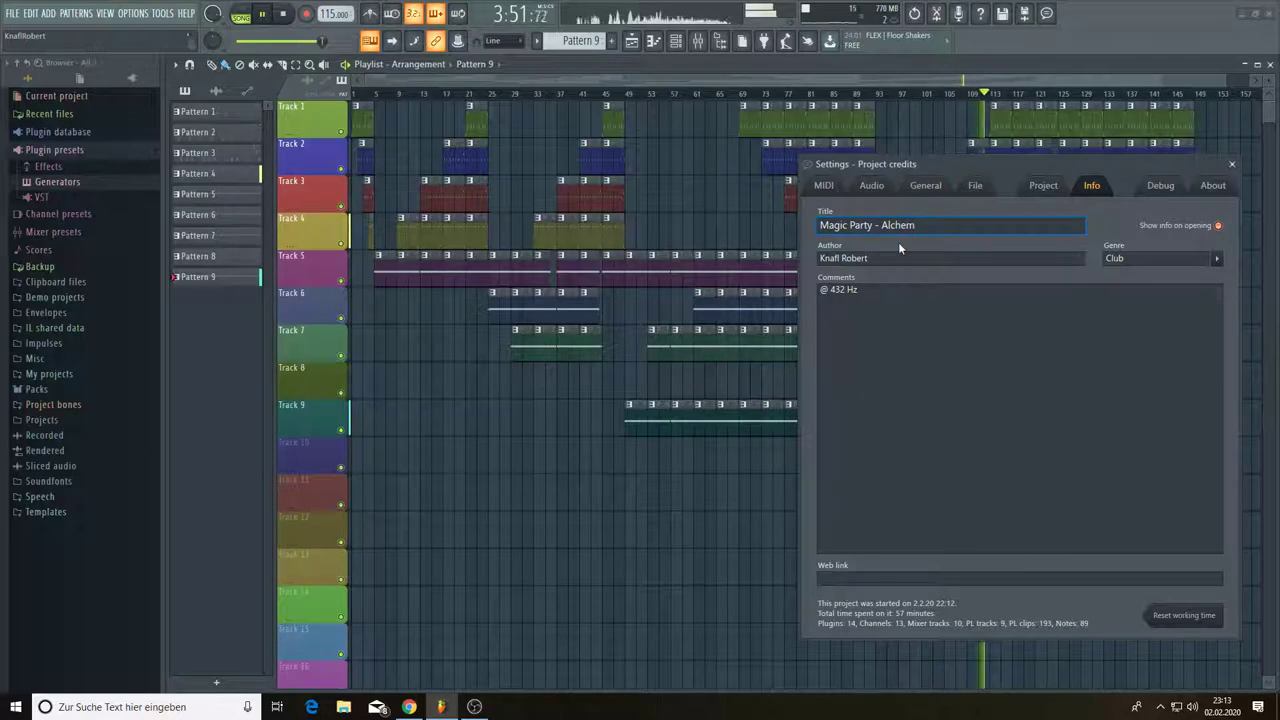
type("y")
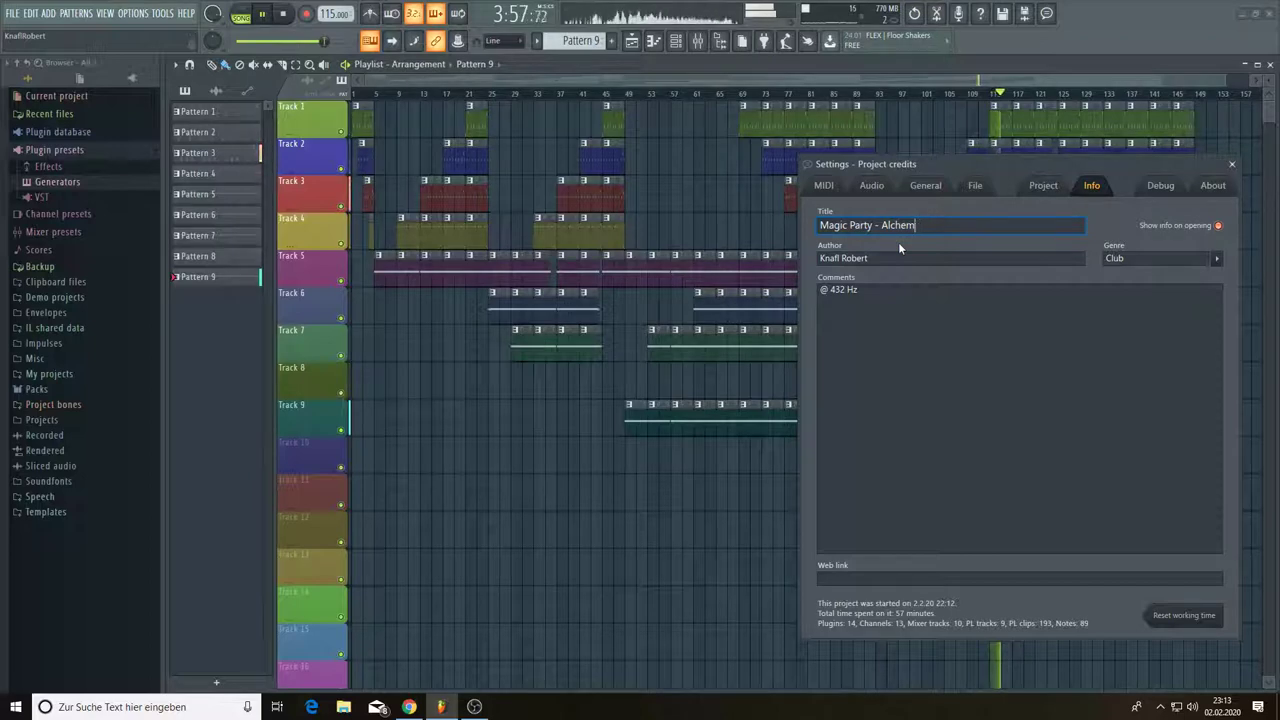
key("BackSpace")
key("BackSpace")
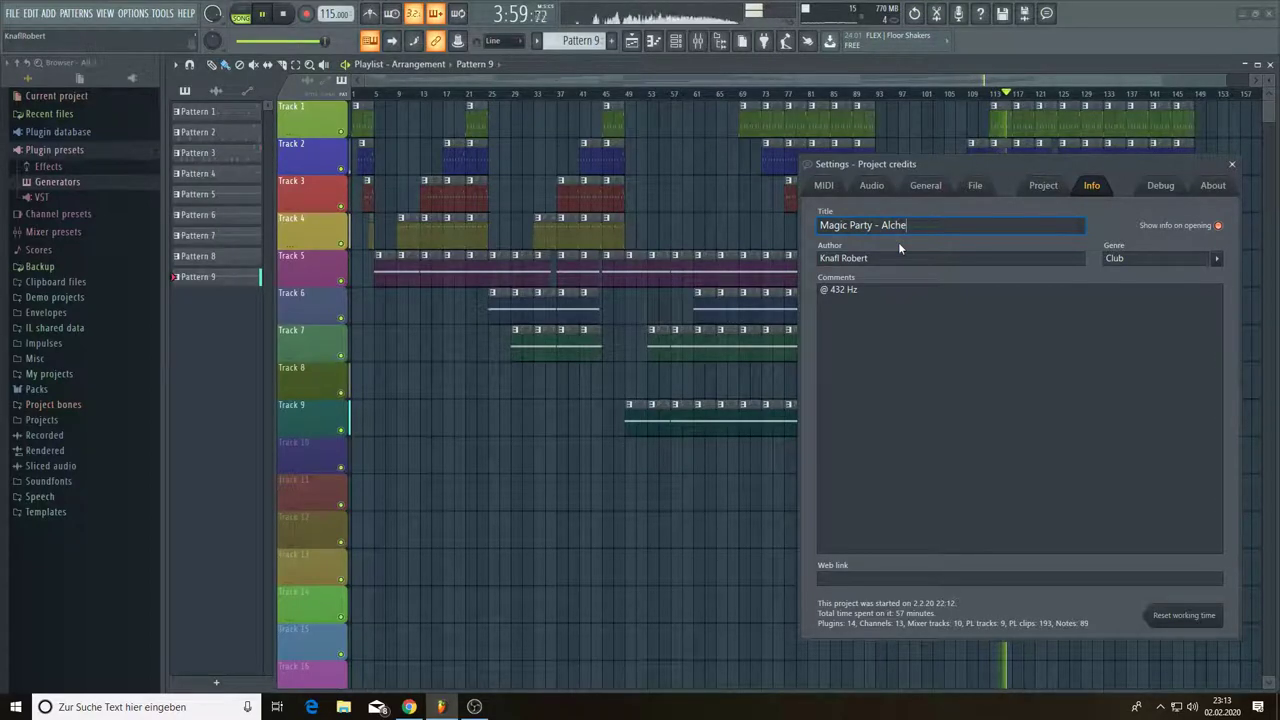
key("BackSpace")
key("BackSpace")
key("BackSpace")
key("BackSpace")
key("BackSpace")
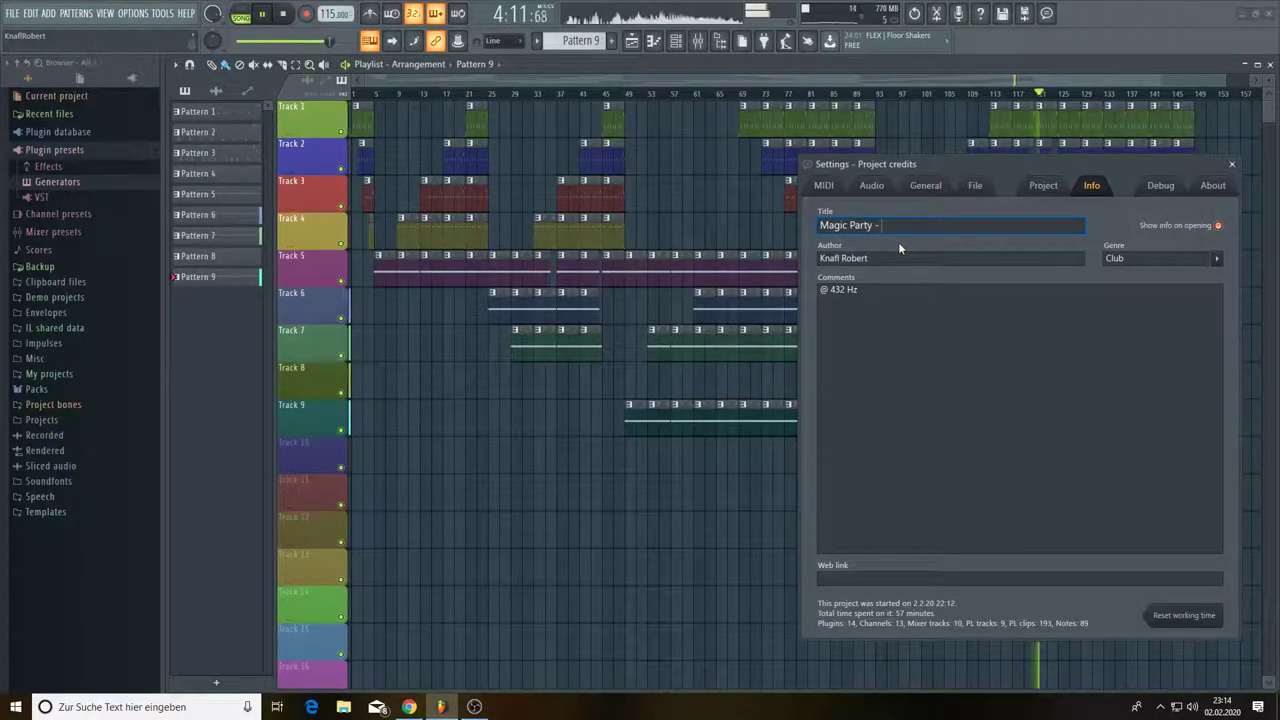
- Append "sorry my Englisch ^^ is very Basic =)" after the hyphen in the project title
type("s")
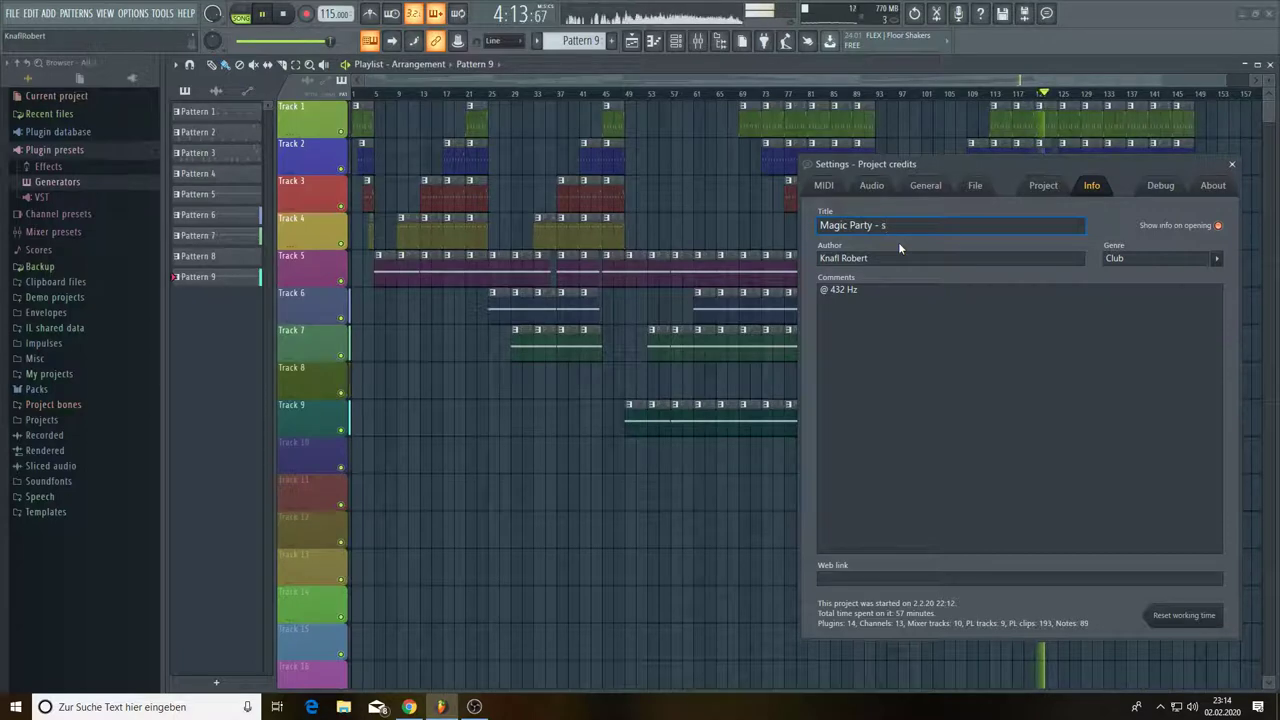
type("orry")
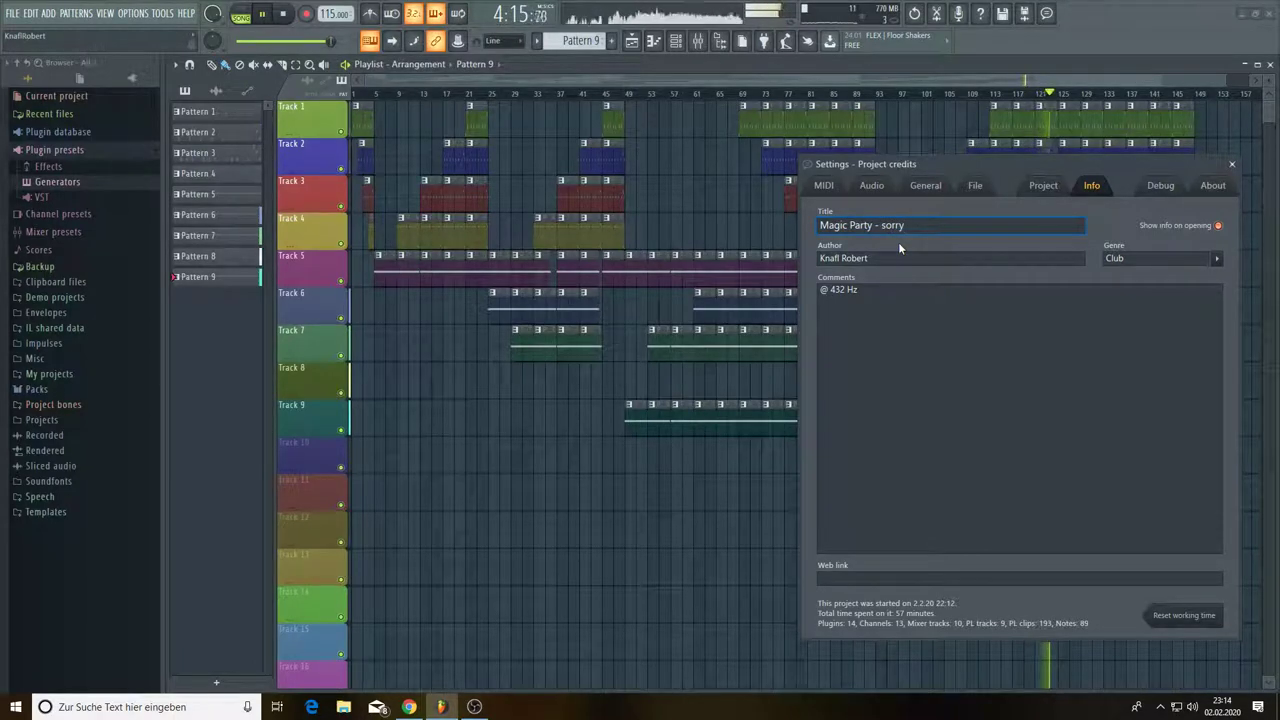
type(" my")
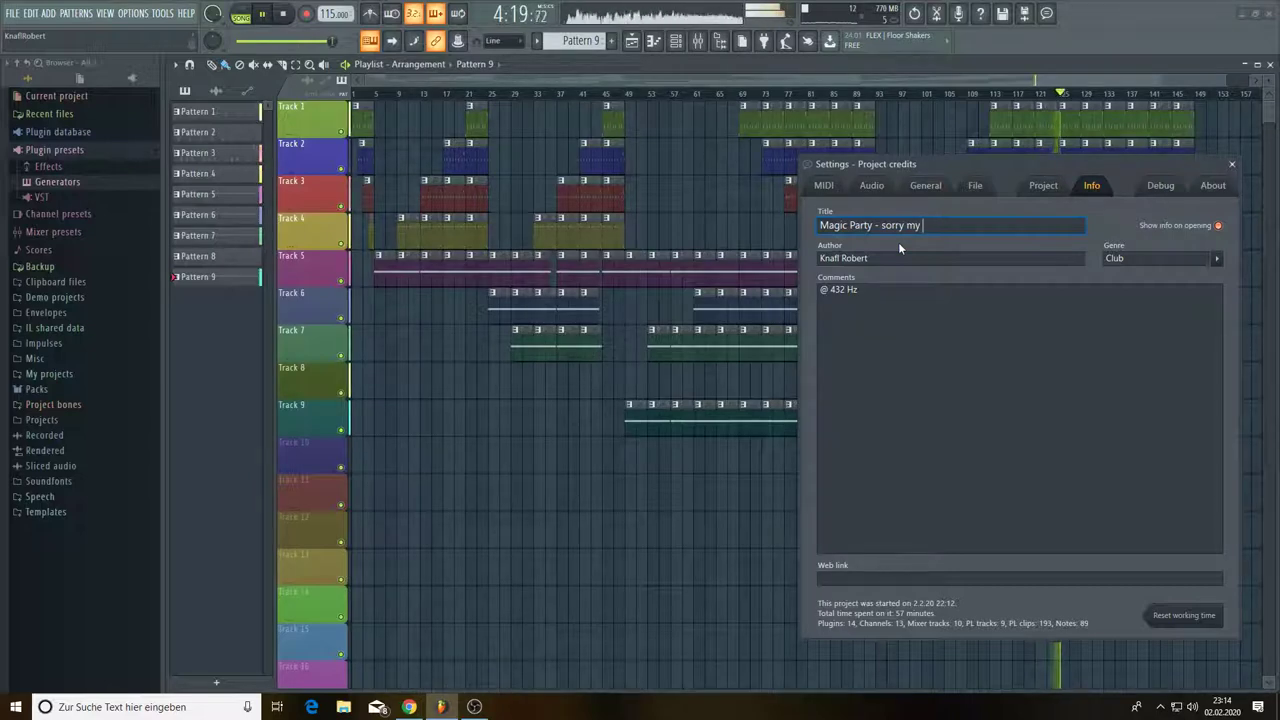
type(" Eng")
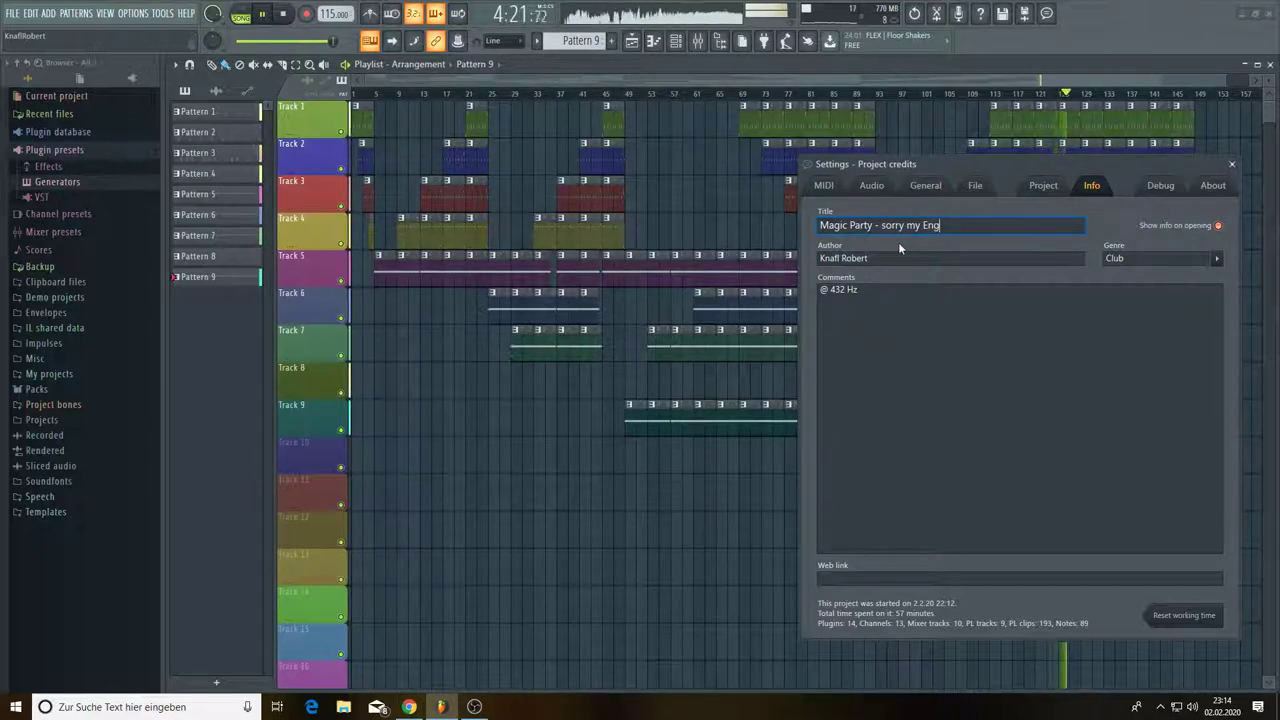
type("lis")
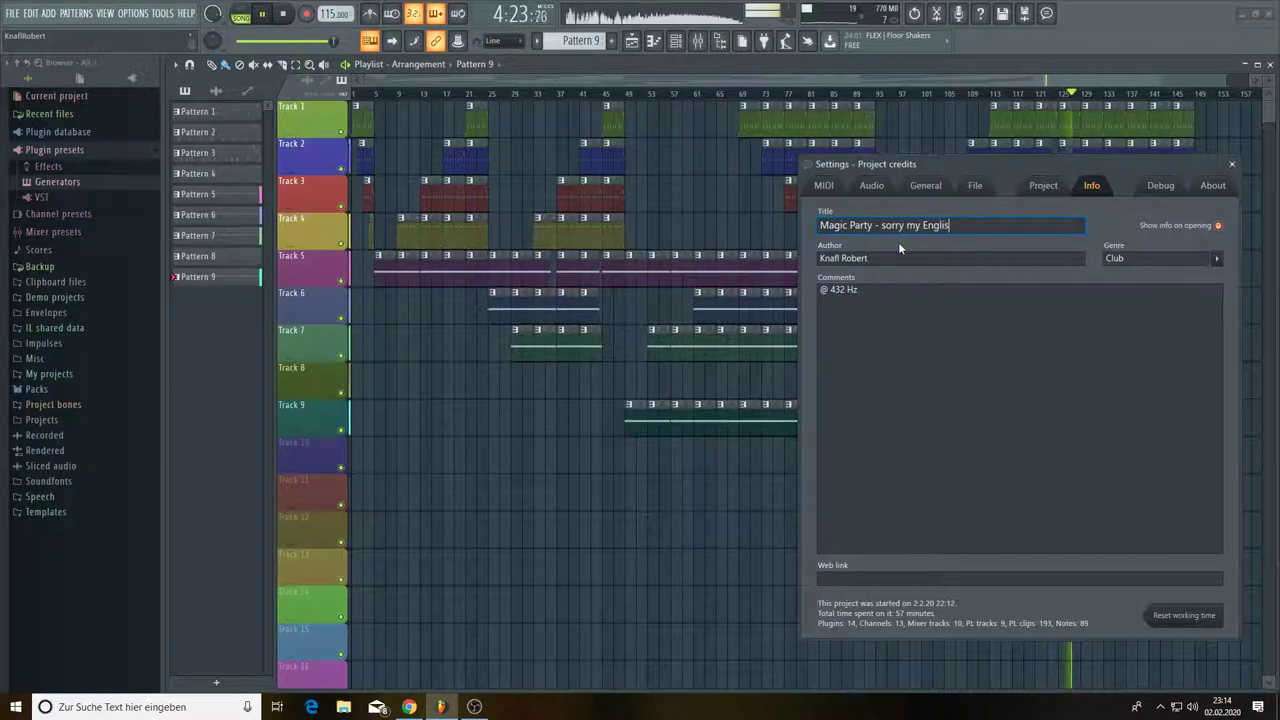
type("ch ")
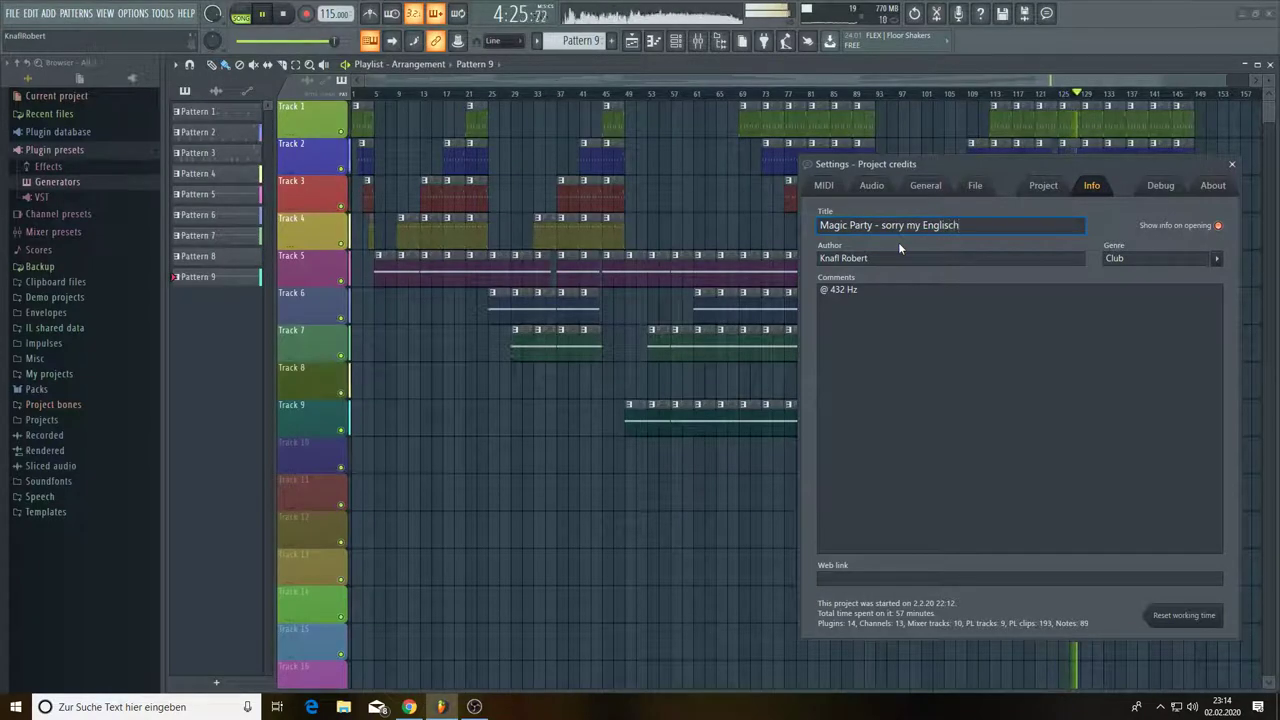
type("^^ is")
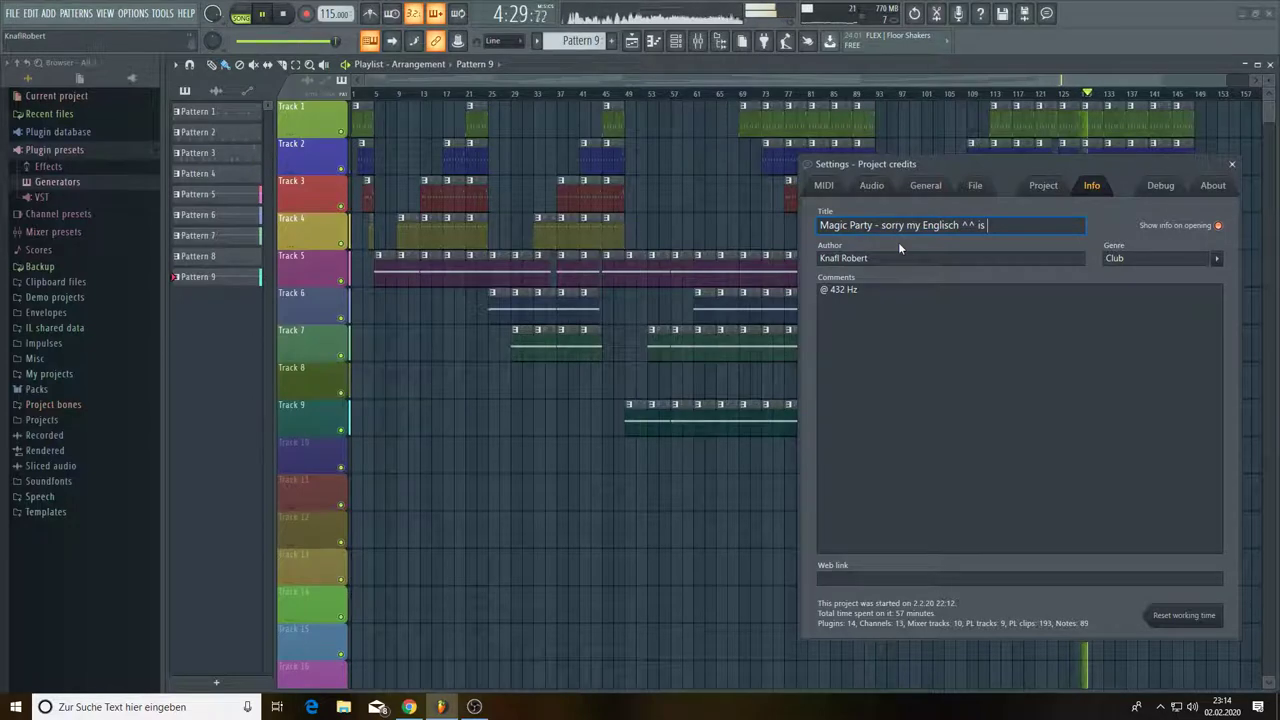
type(" ve")
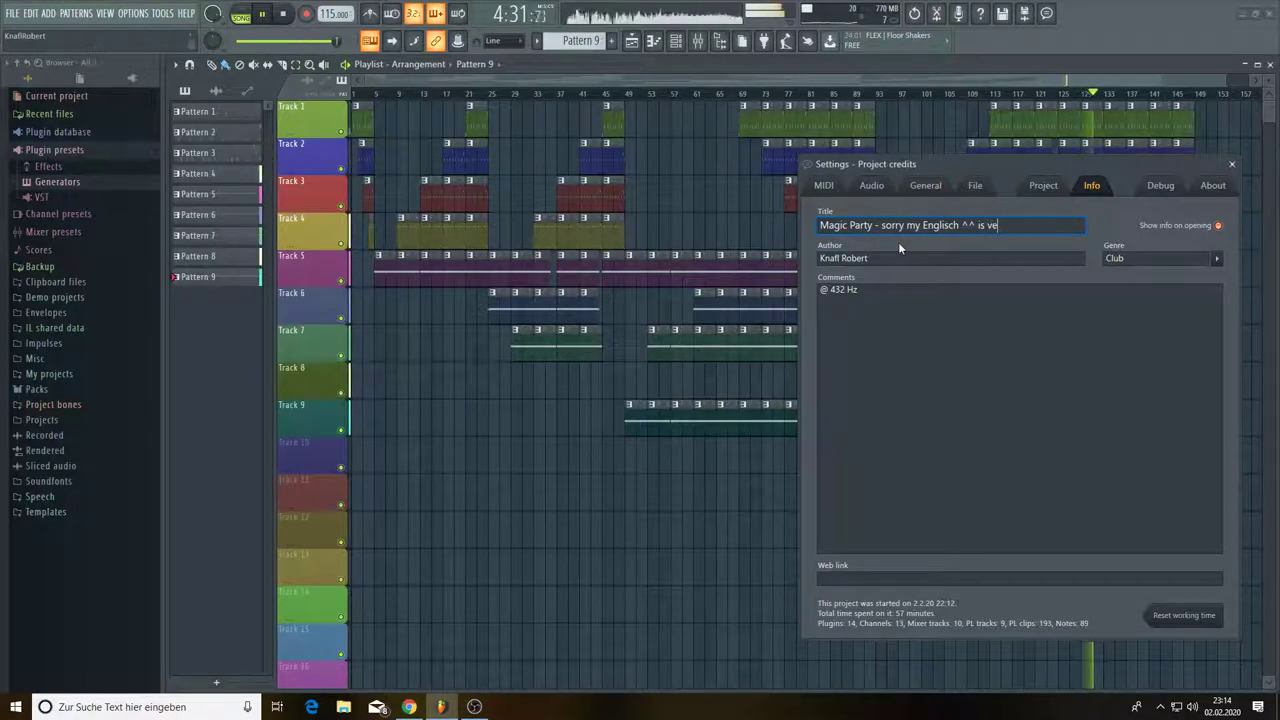
type("ry")
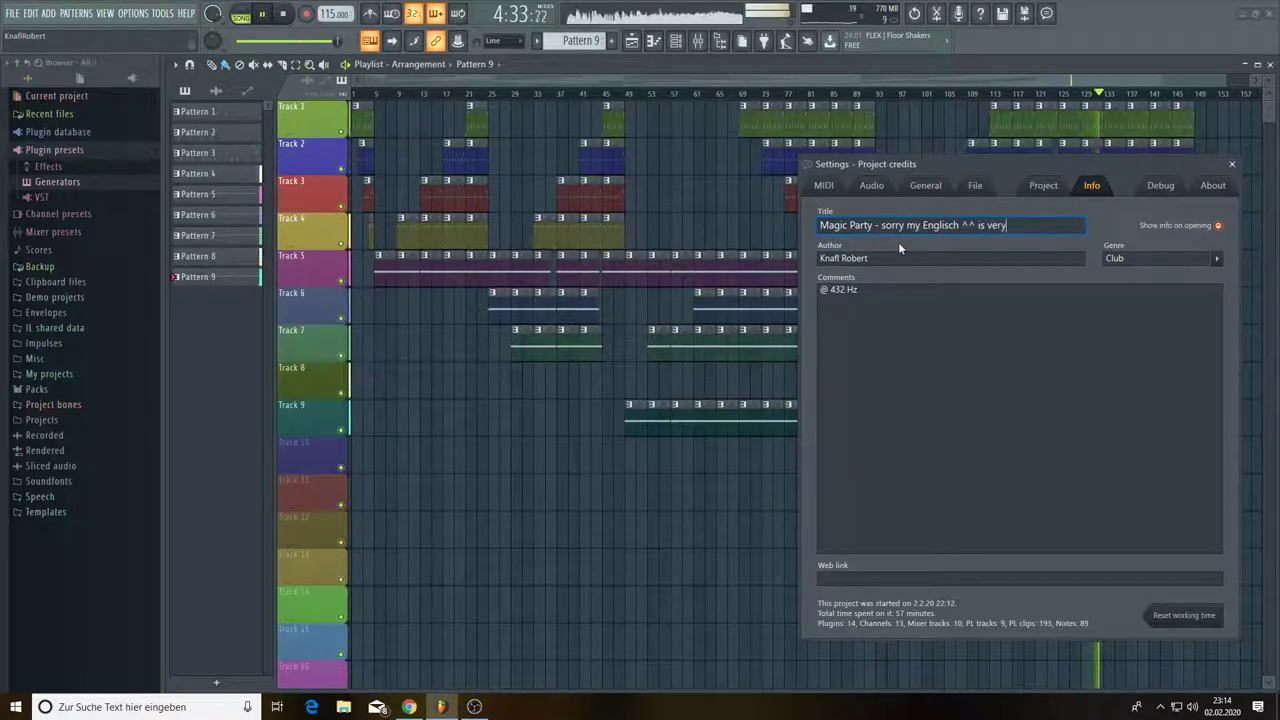
type(" Bas")
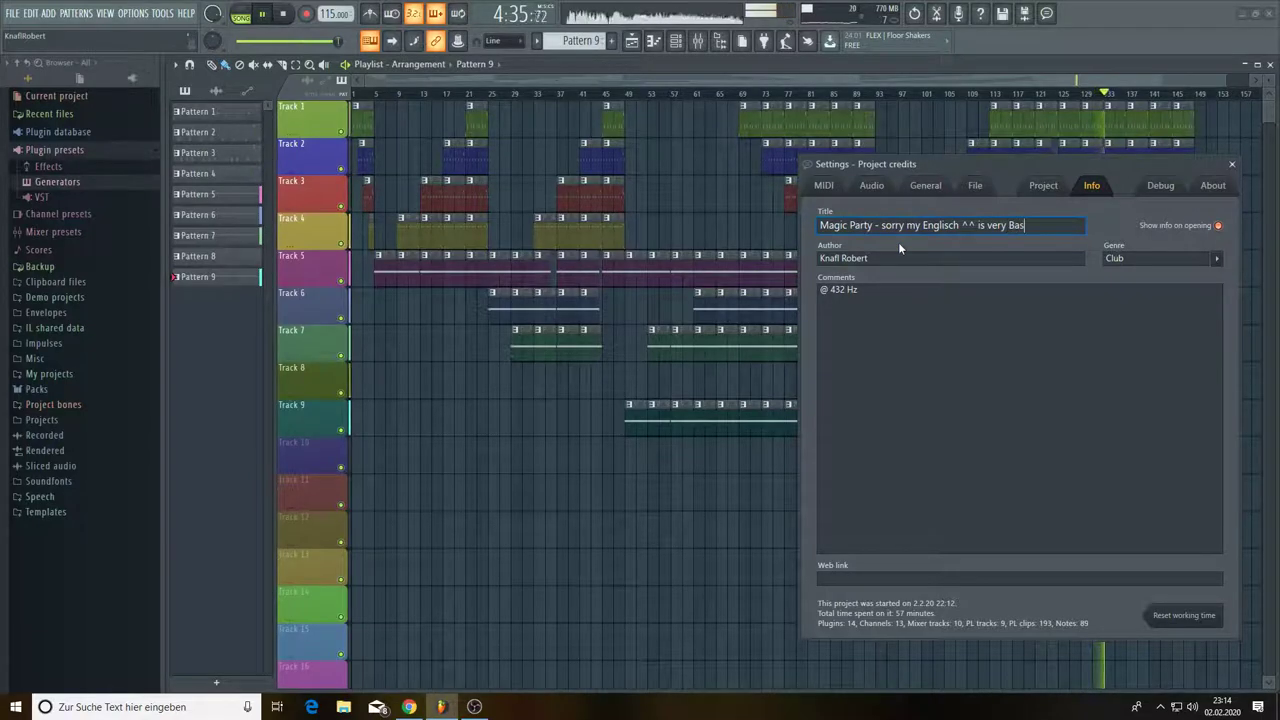
type("ic ")
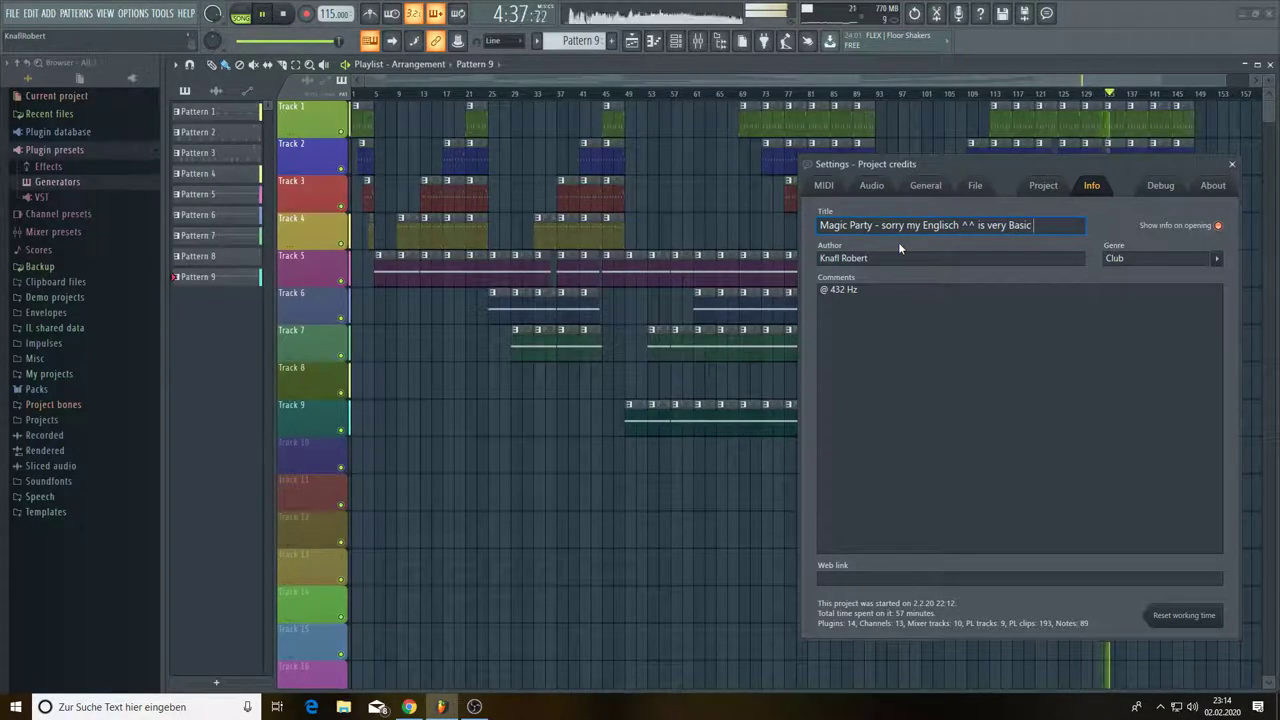
type("=)")
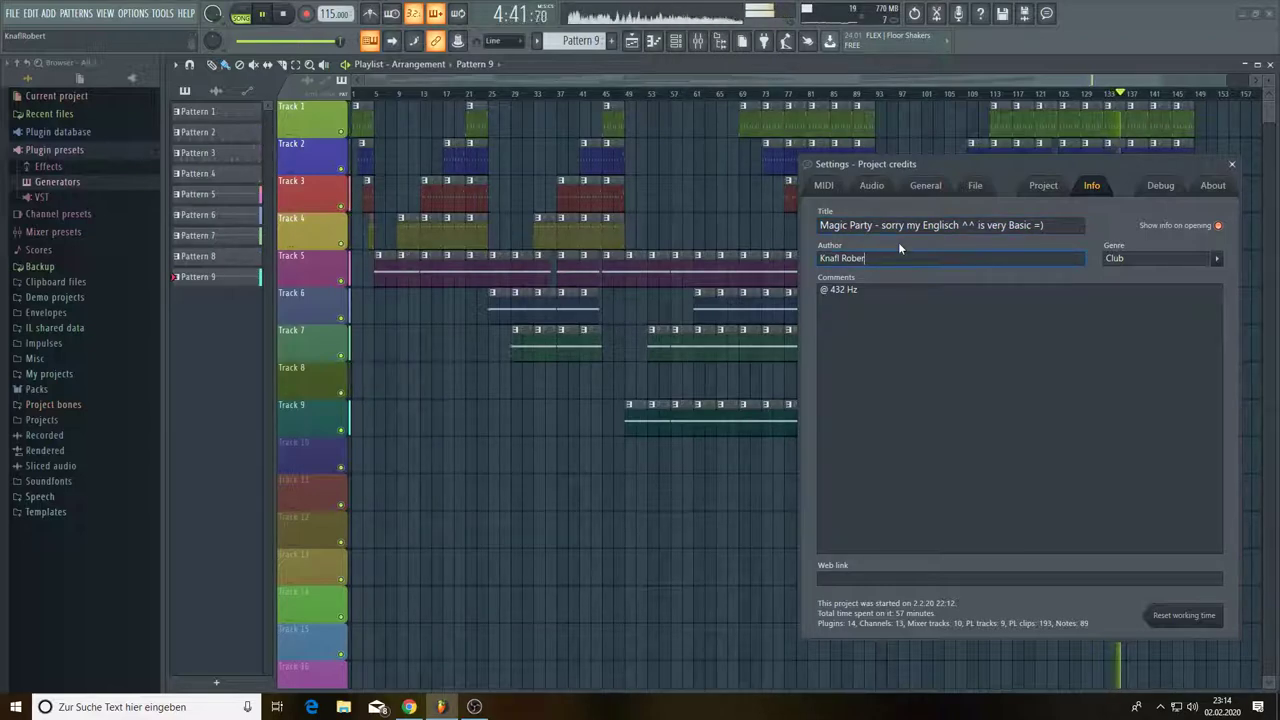
key("BackSpace")
key("BackSpace")
key("BackSpace")
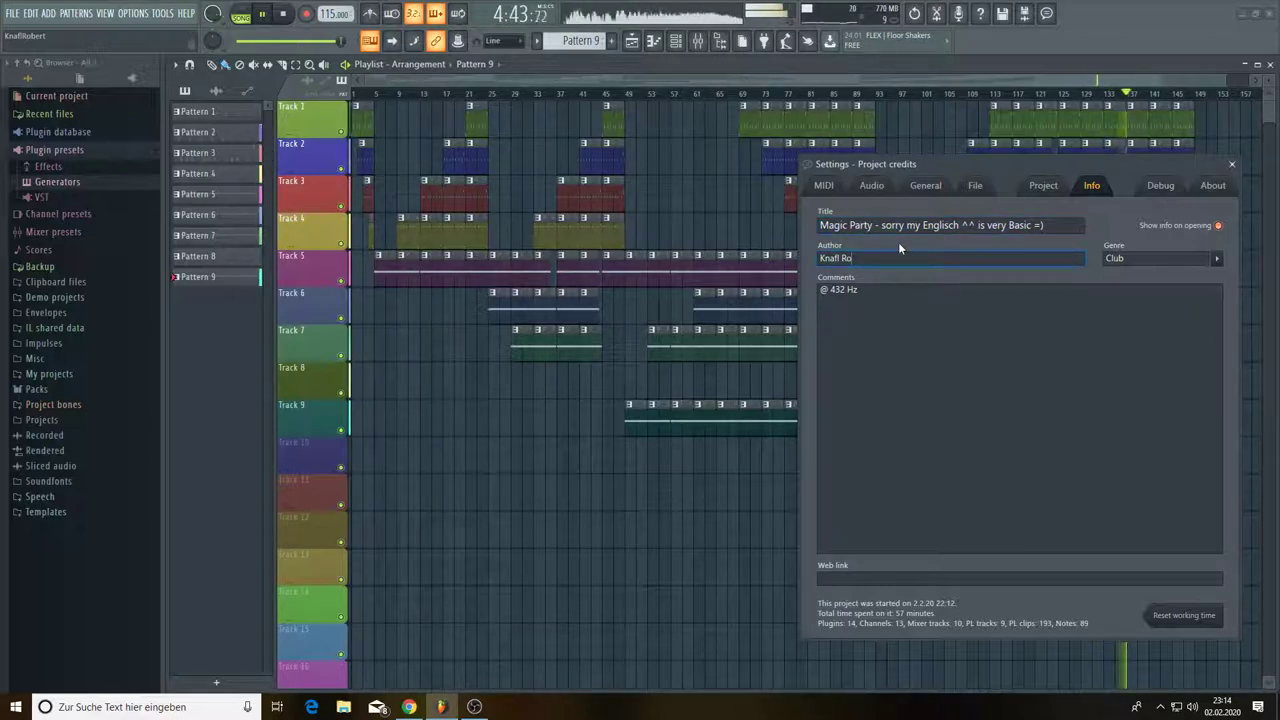
type(".")
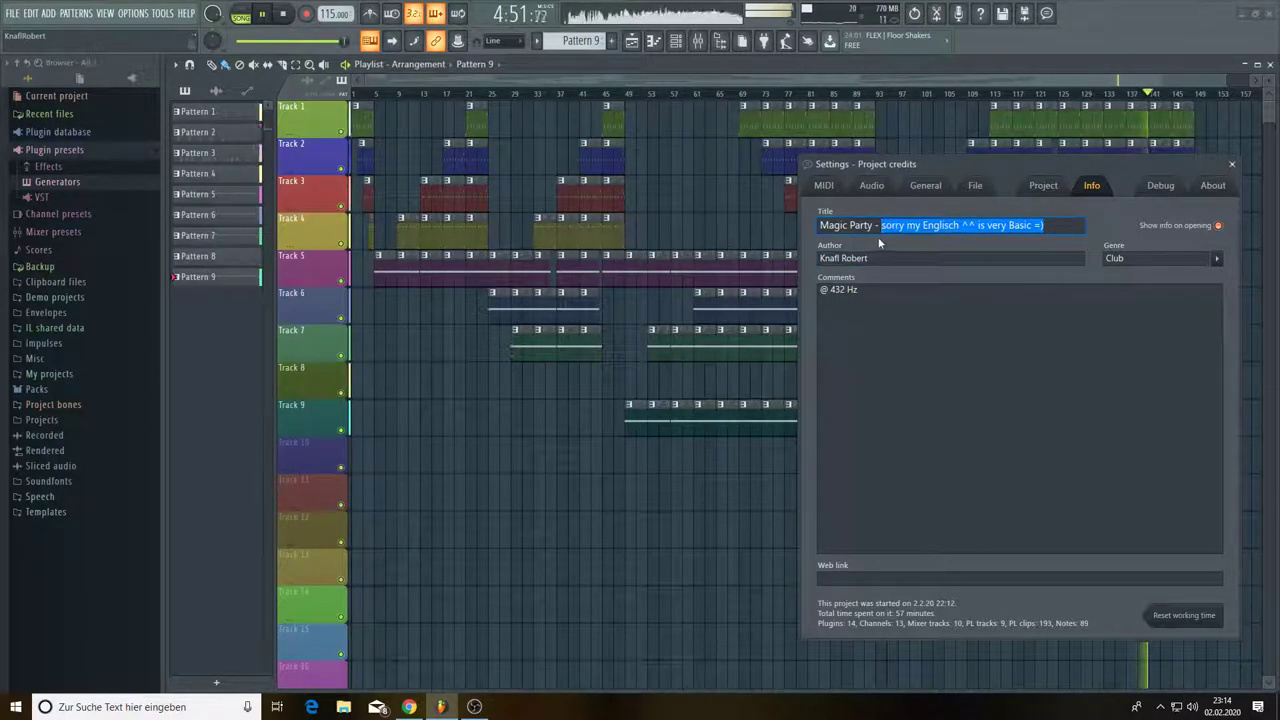
- Replace the remark after the hyphen in the project title with "Showtime"
key("BackSpace")
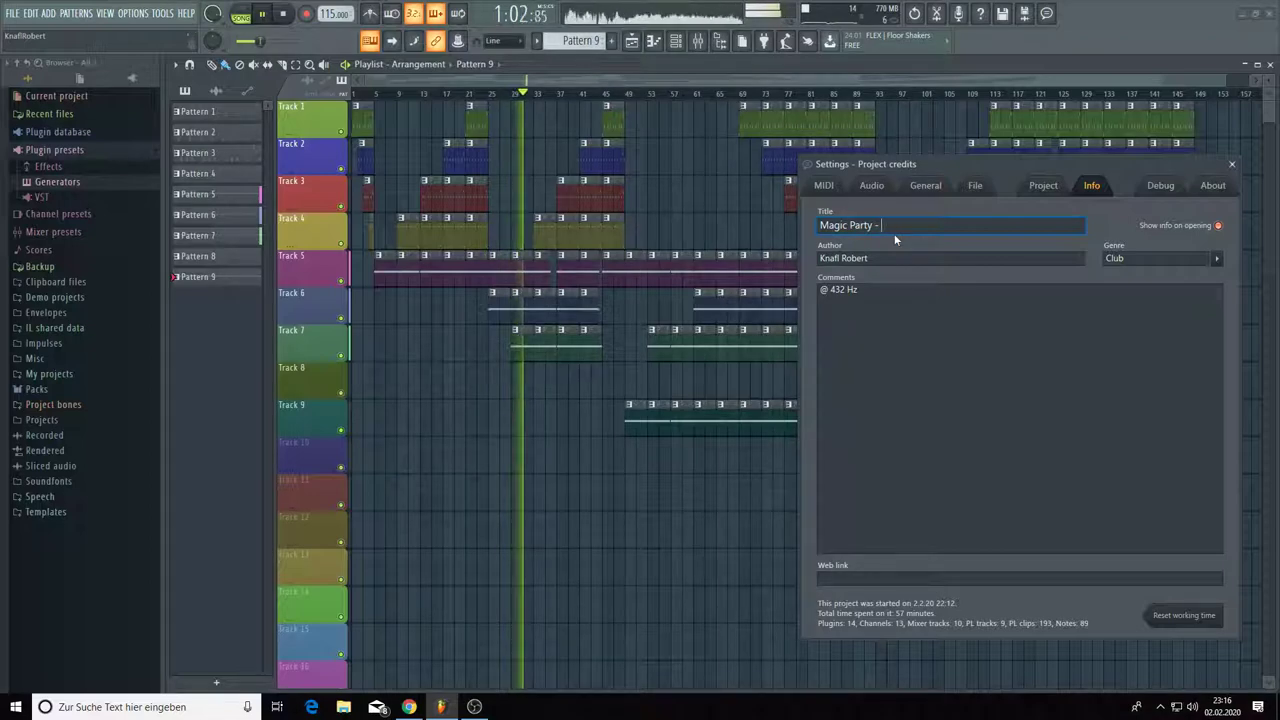
type("Sho")
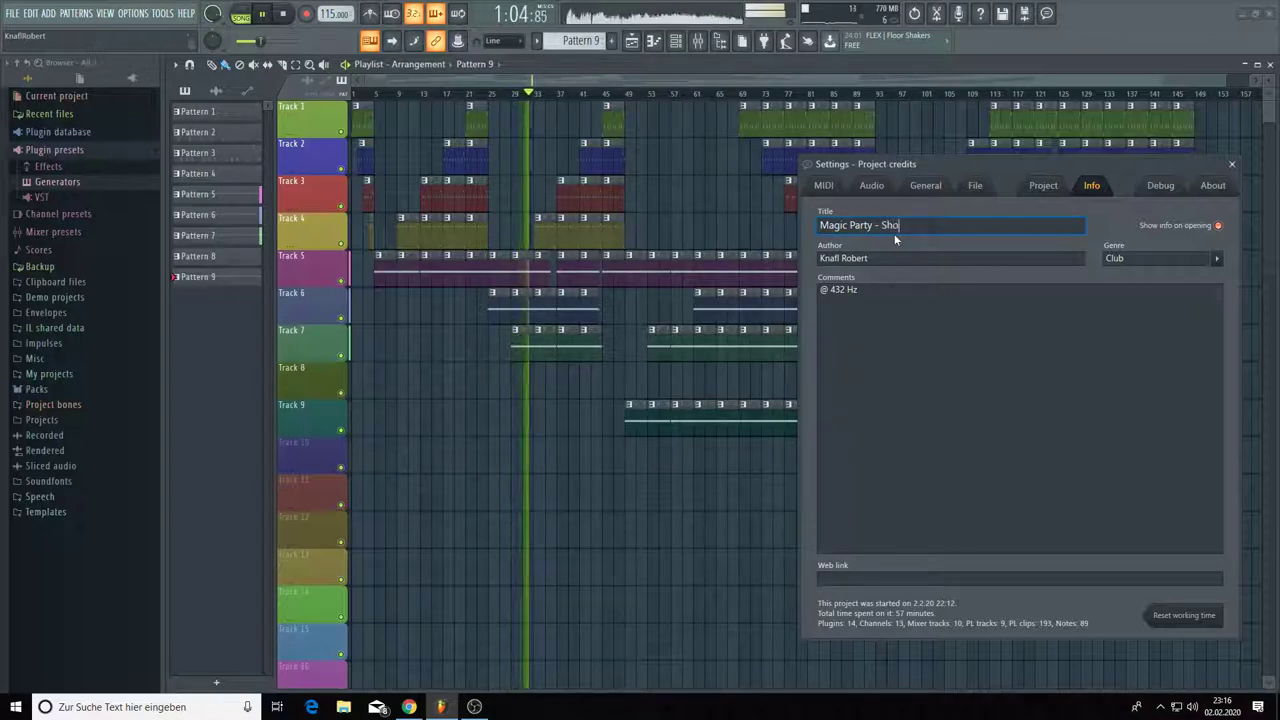
type("wtime")
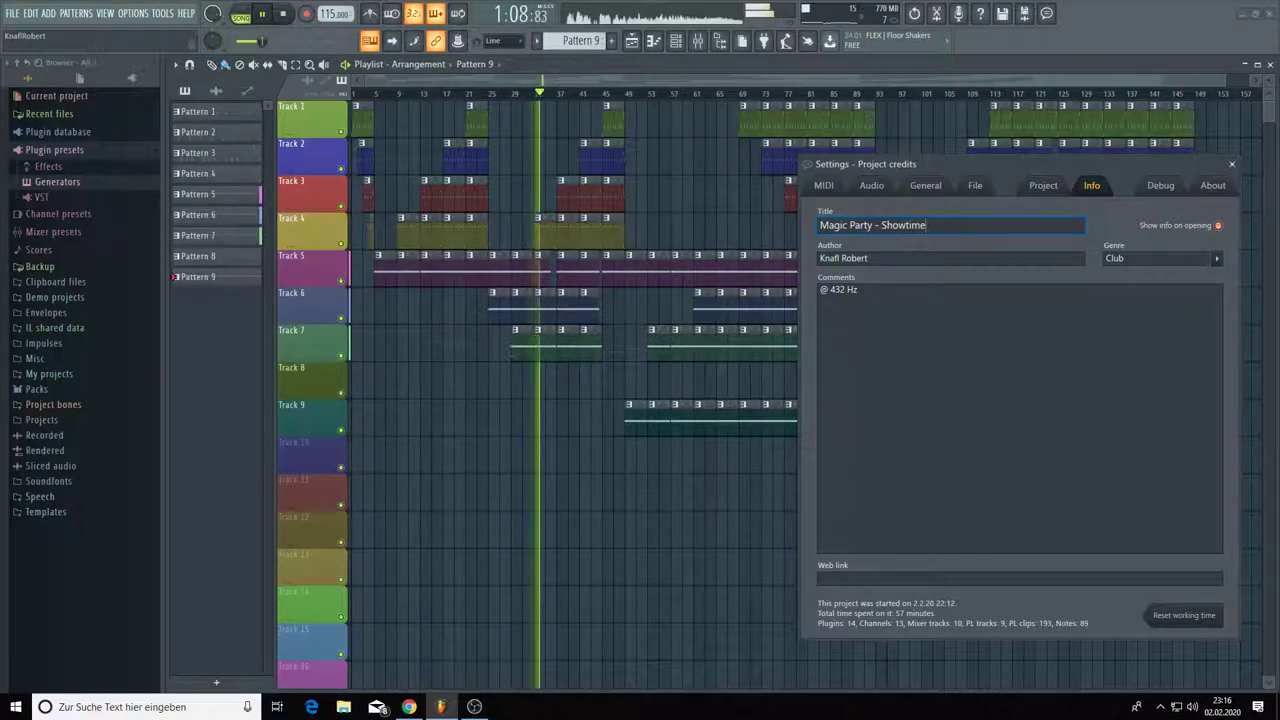
- Copy the complete project title "Magic Party - Showtime" to the clipboard
left_click_drag(926, 225, 834, 225)
key("ctrl+c")
right_click(845, 234)
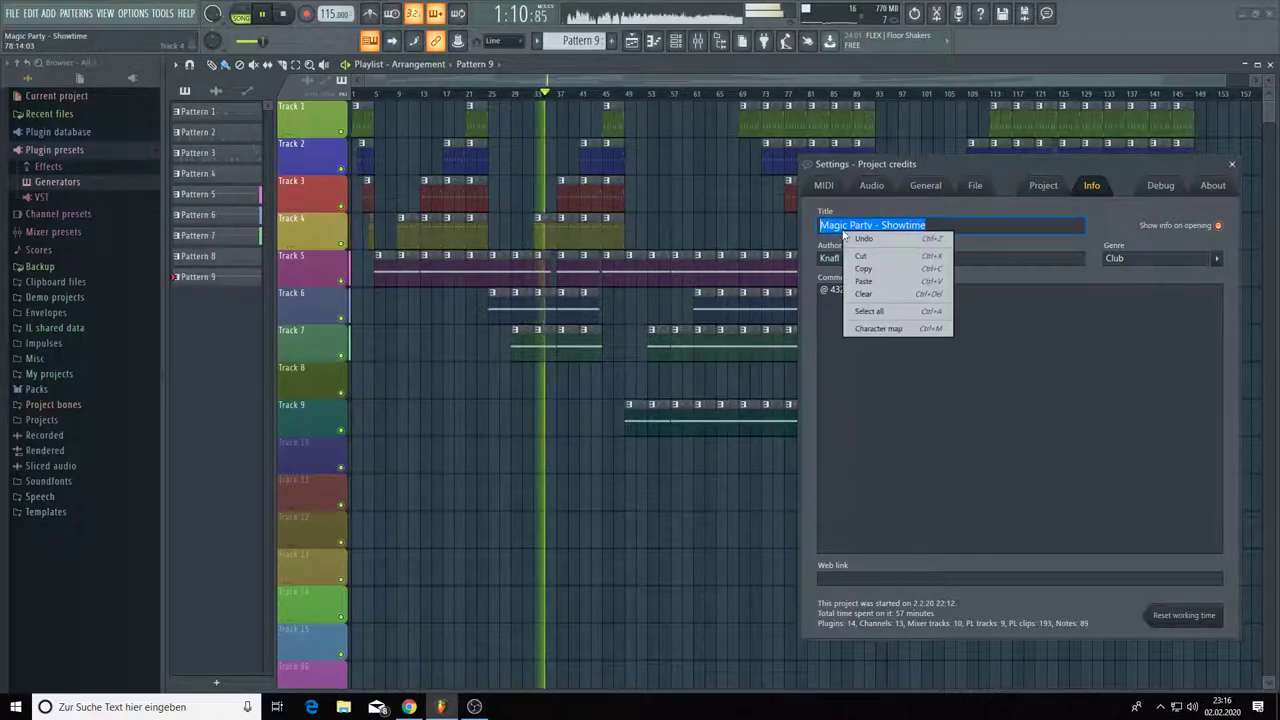
left_click(864, 268)
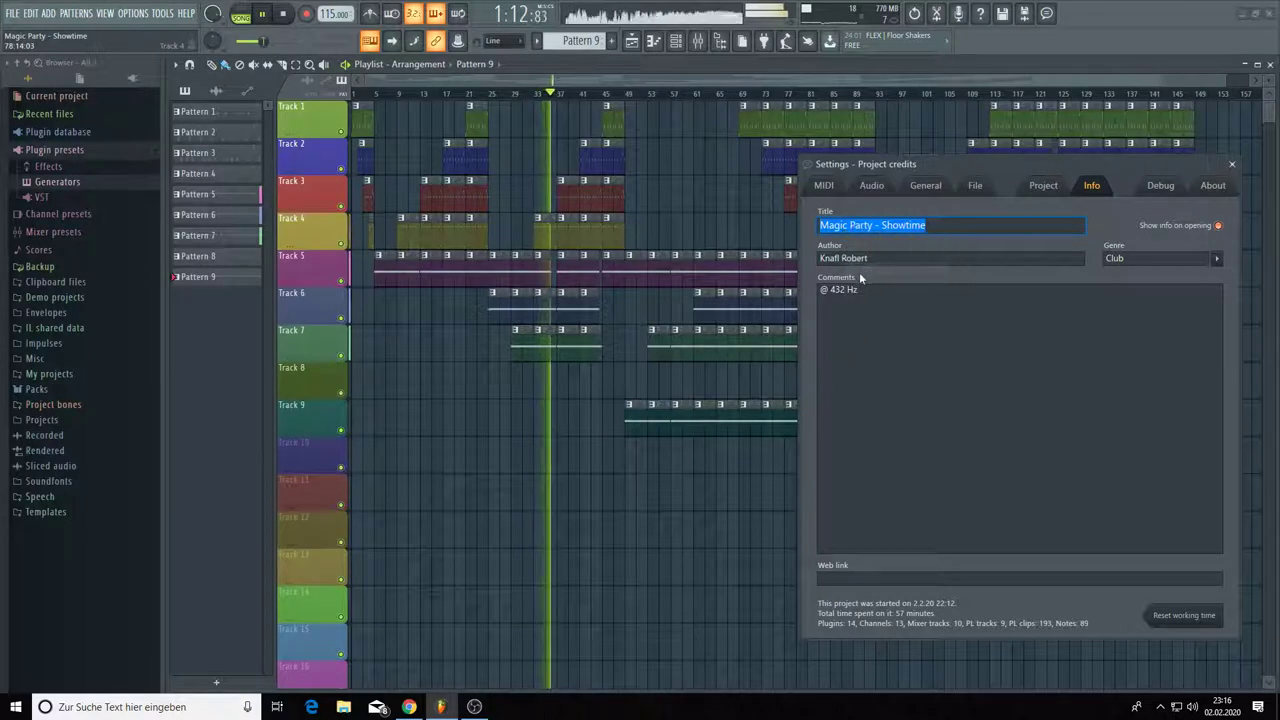
key("End")
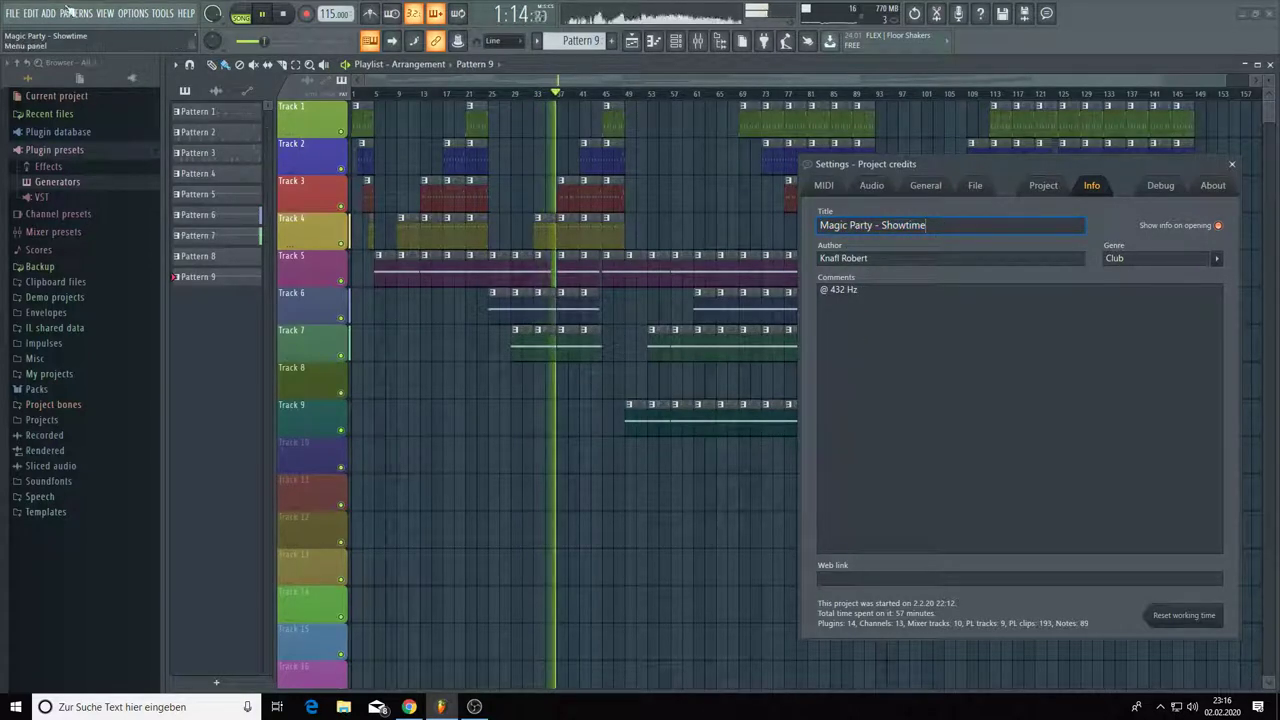
- Save the song in the Projects folder under the copied title "Magic Party - Showtime" and close the project credits window
left_click(14, 13)
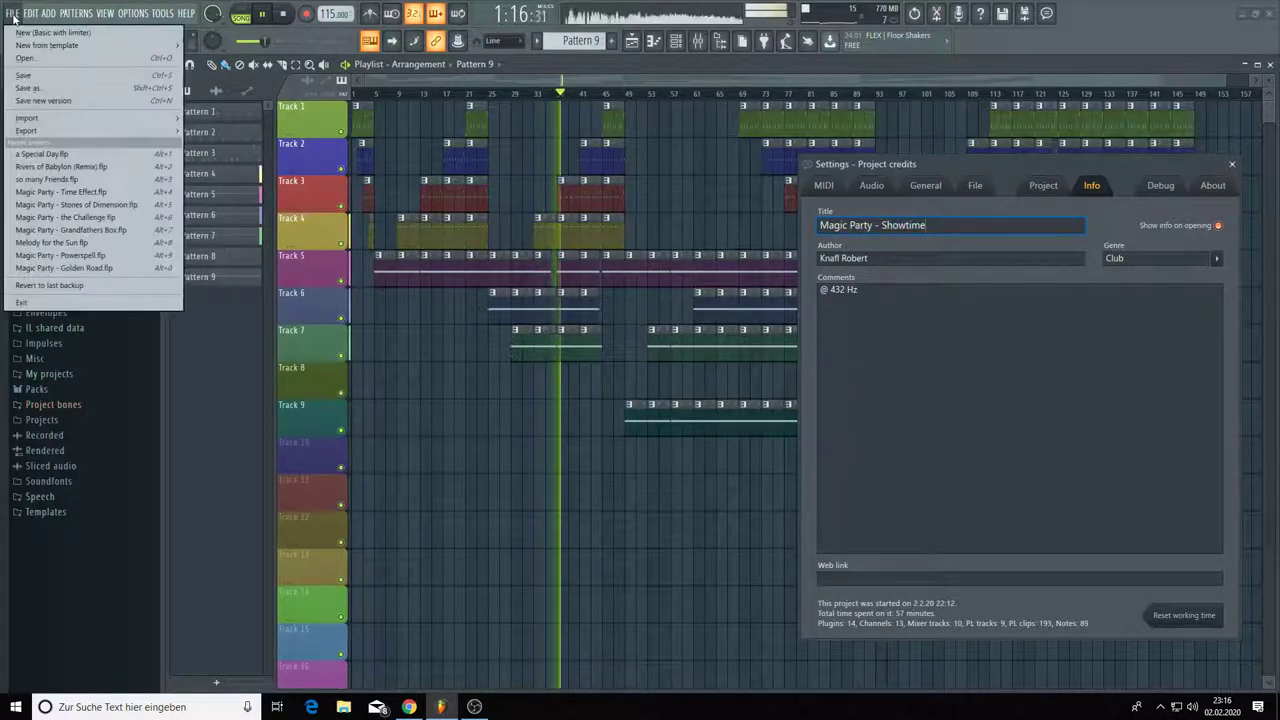
left_click(31, 76)
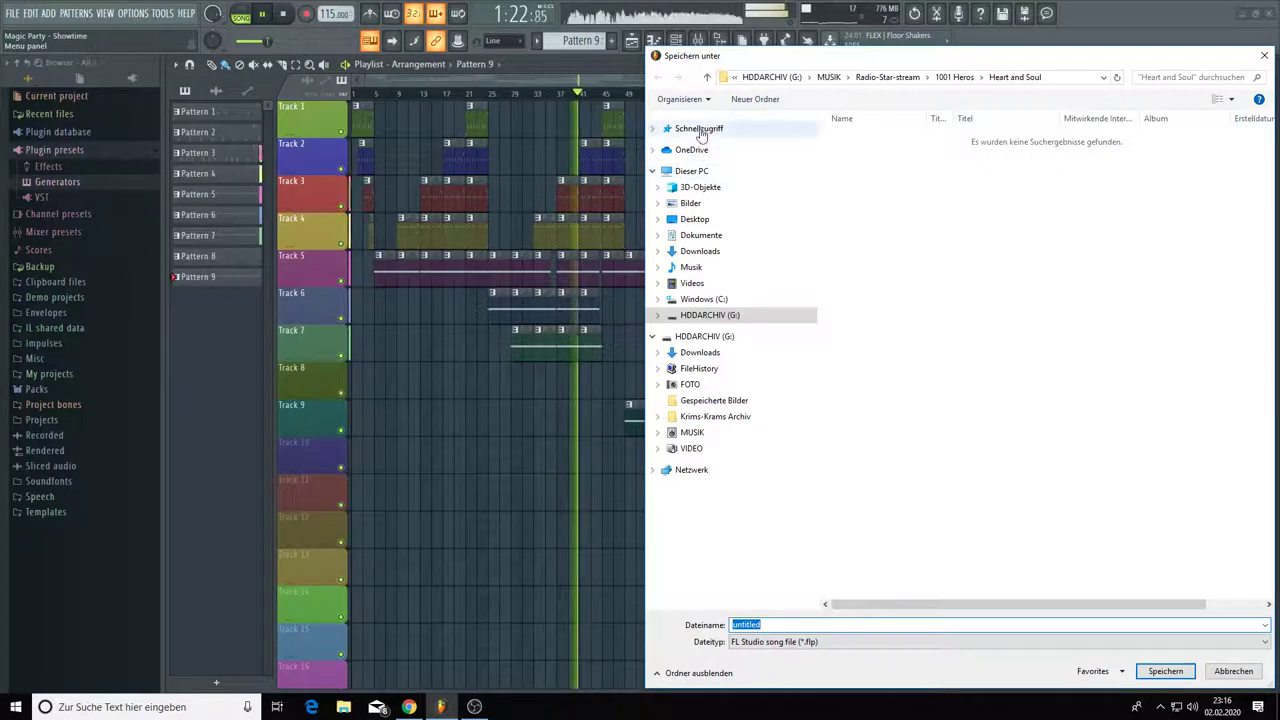
left_click(700, 128)
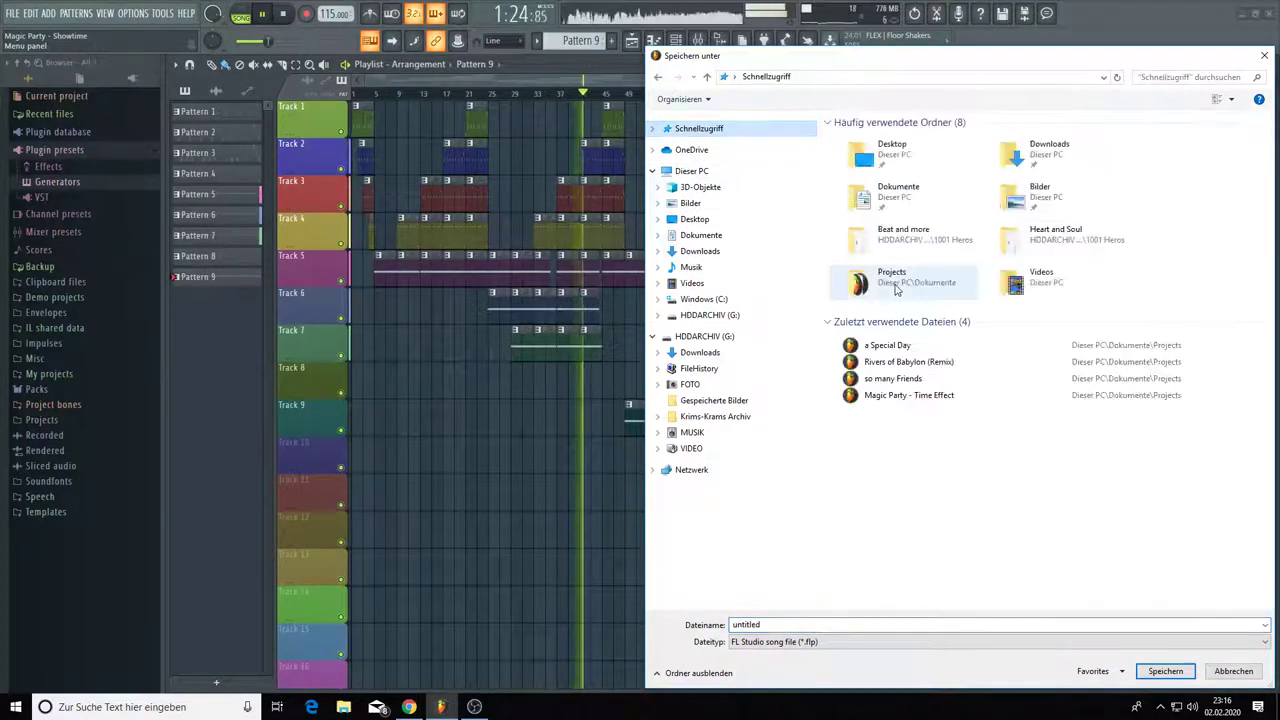
left_click(900, 279)
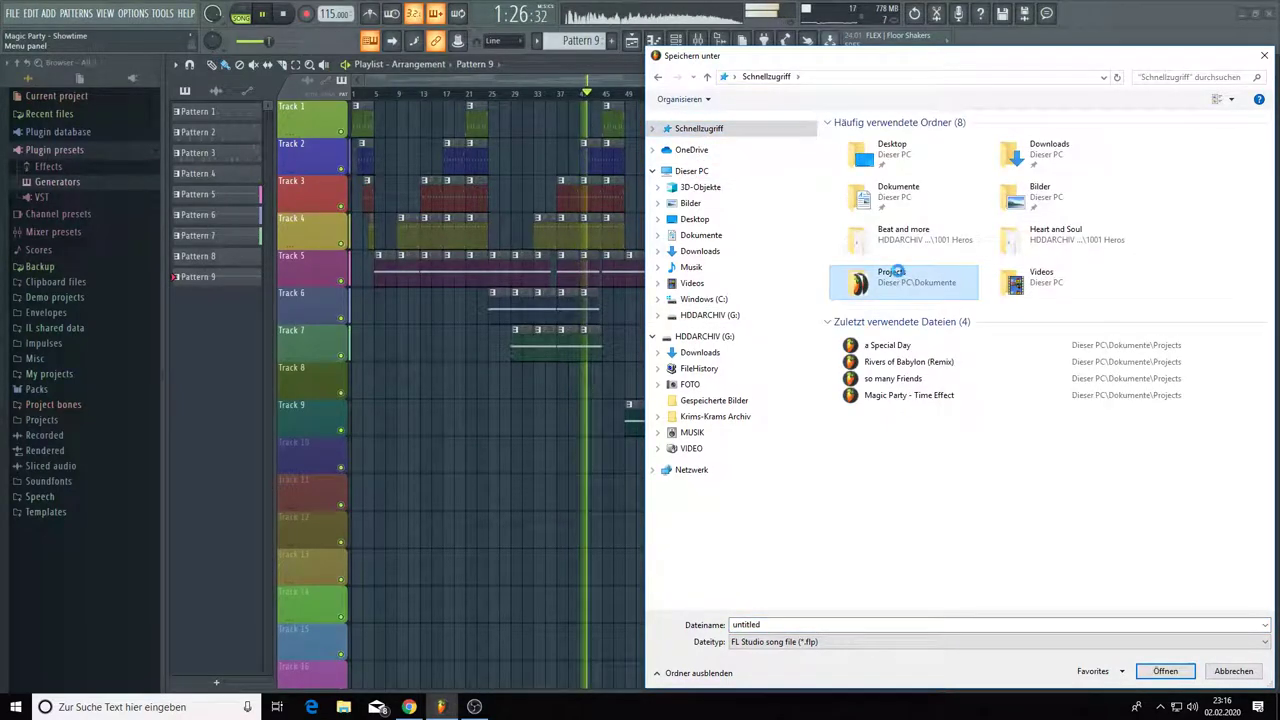
double_click(893, 272)
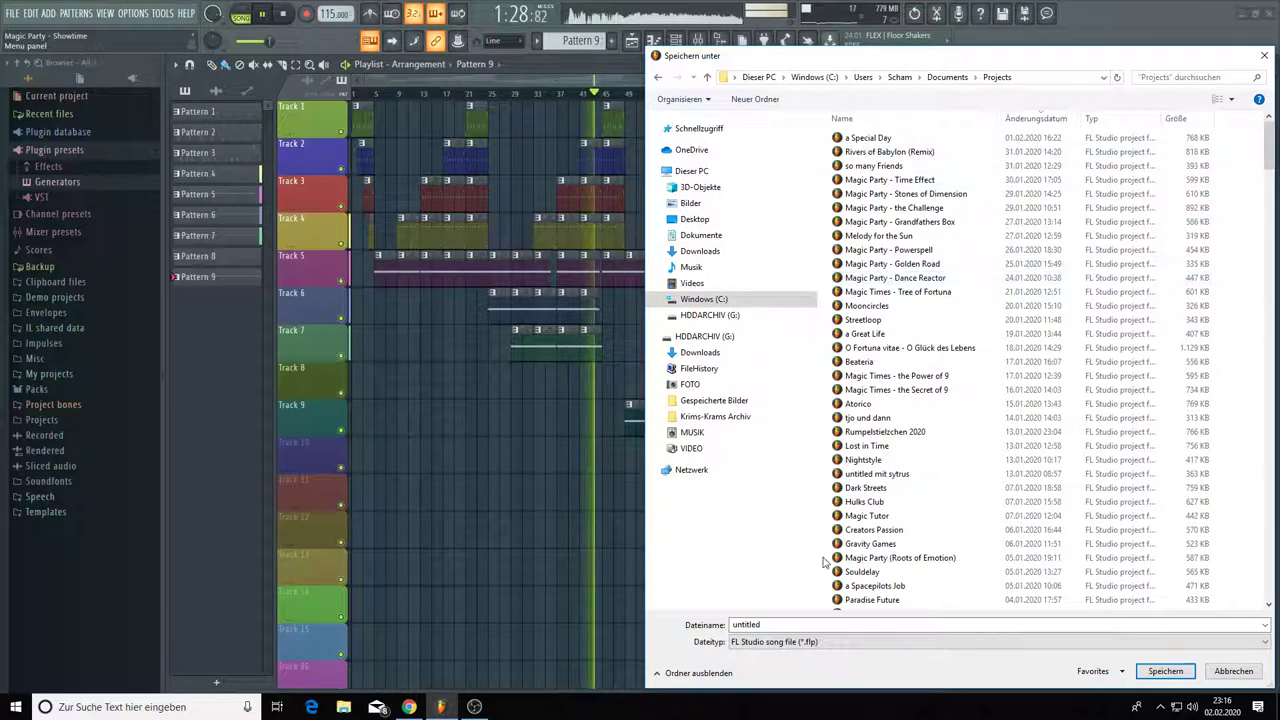
double_click(827, 624)
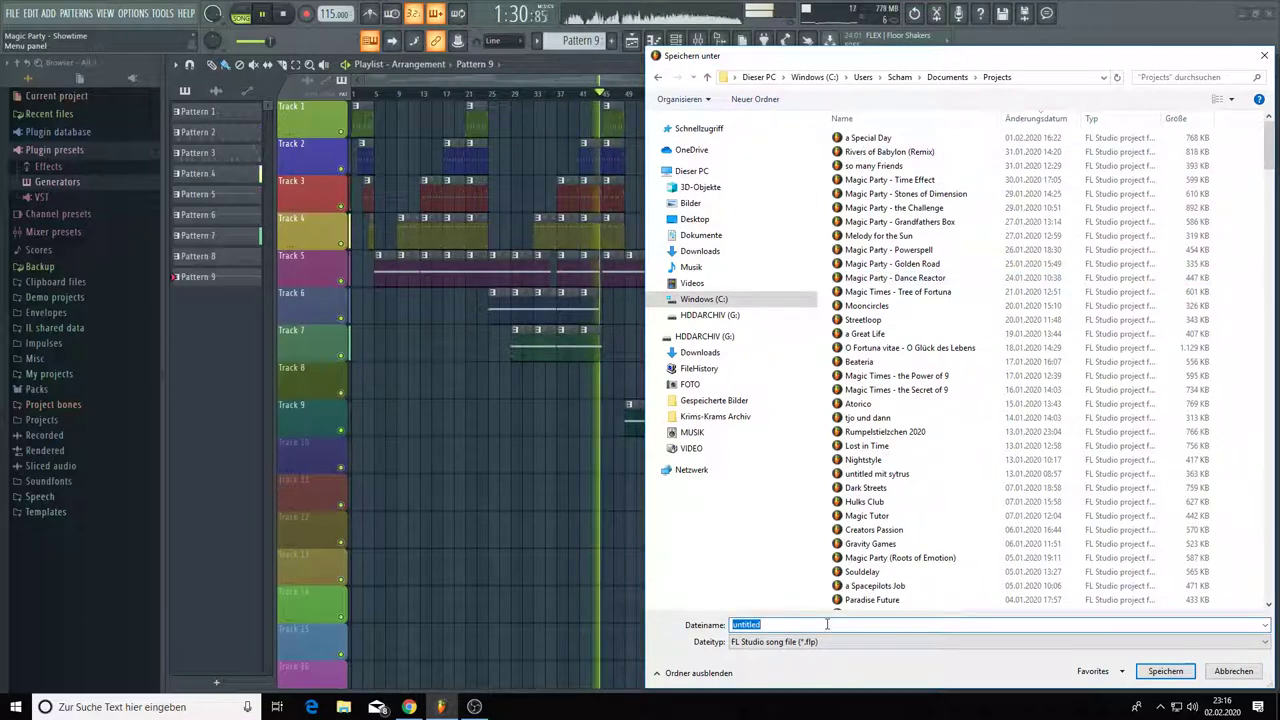
key("ctrl+v")
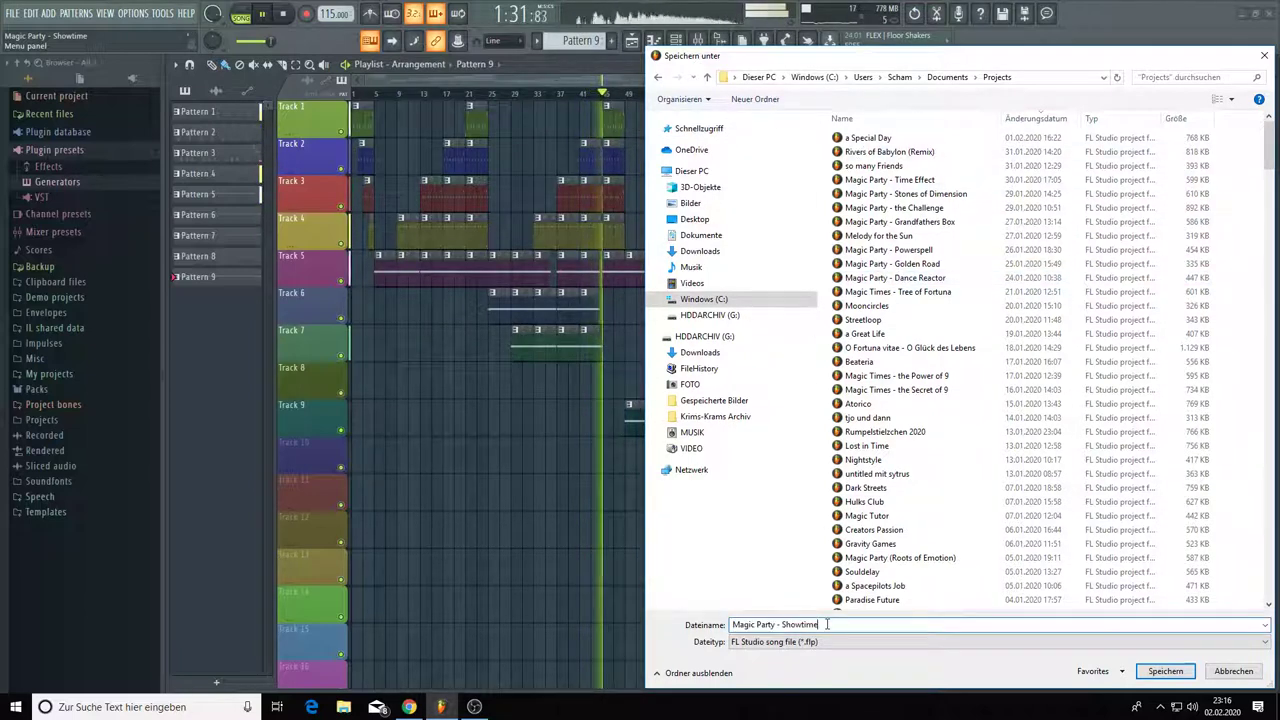
left_click(1152, 675)
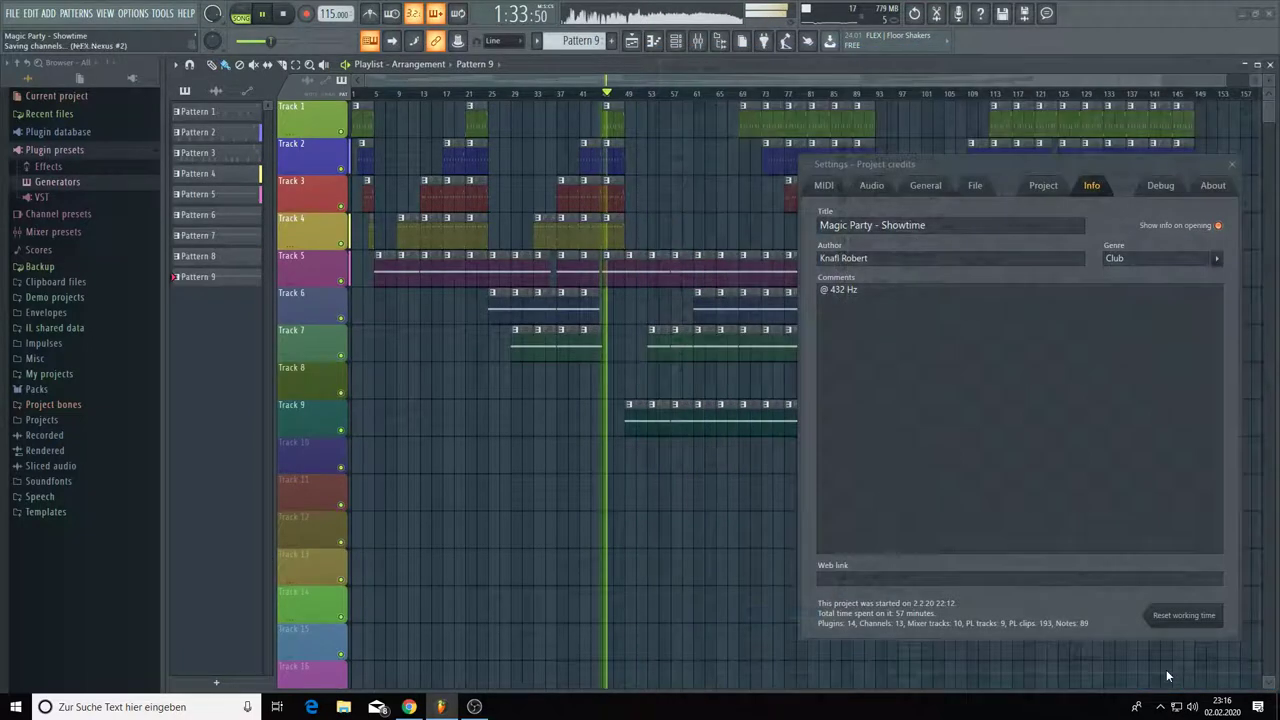
left_click(1231, 164)
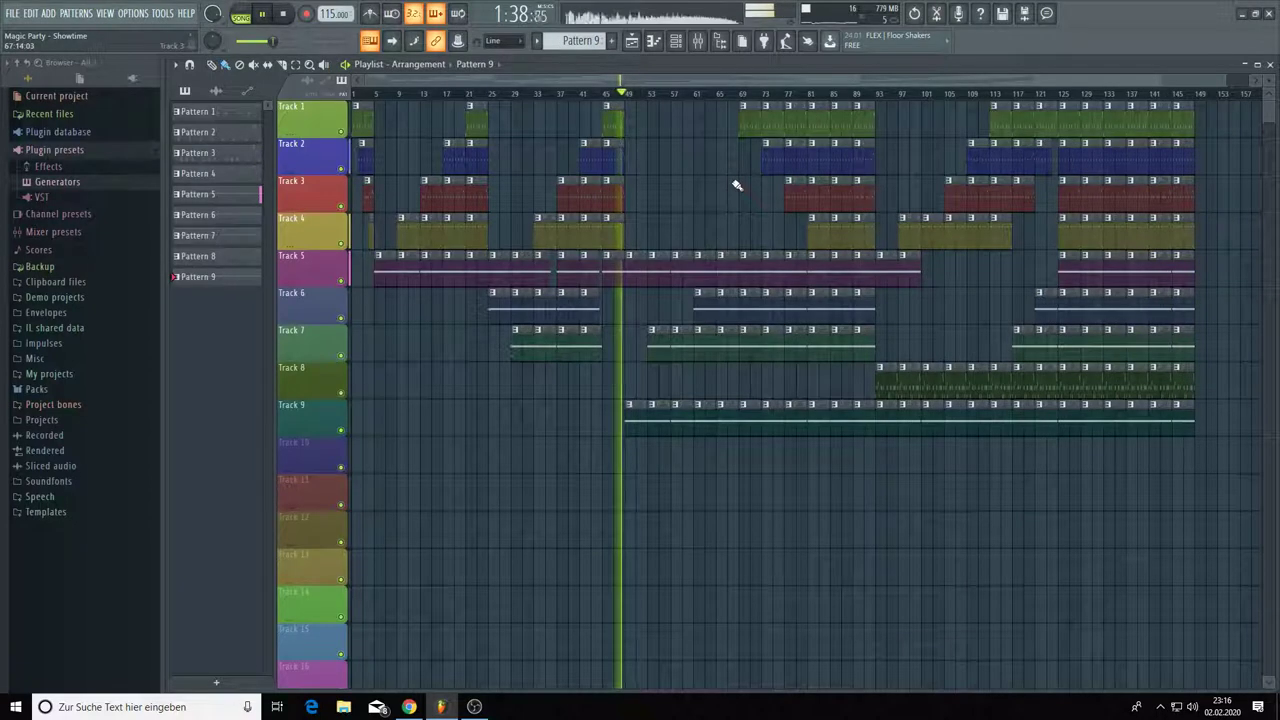
- Clone the Nexus #8 channel in the channel rack, routing the copy to mixer track 10, and stop song playback
key("F6")
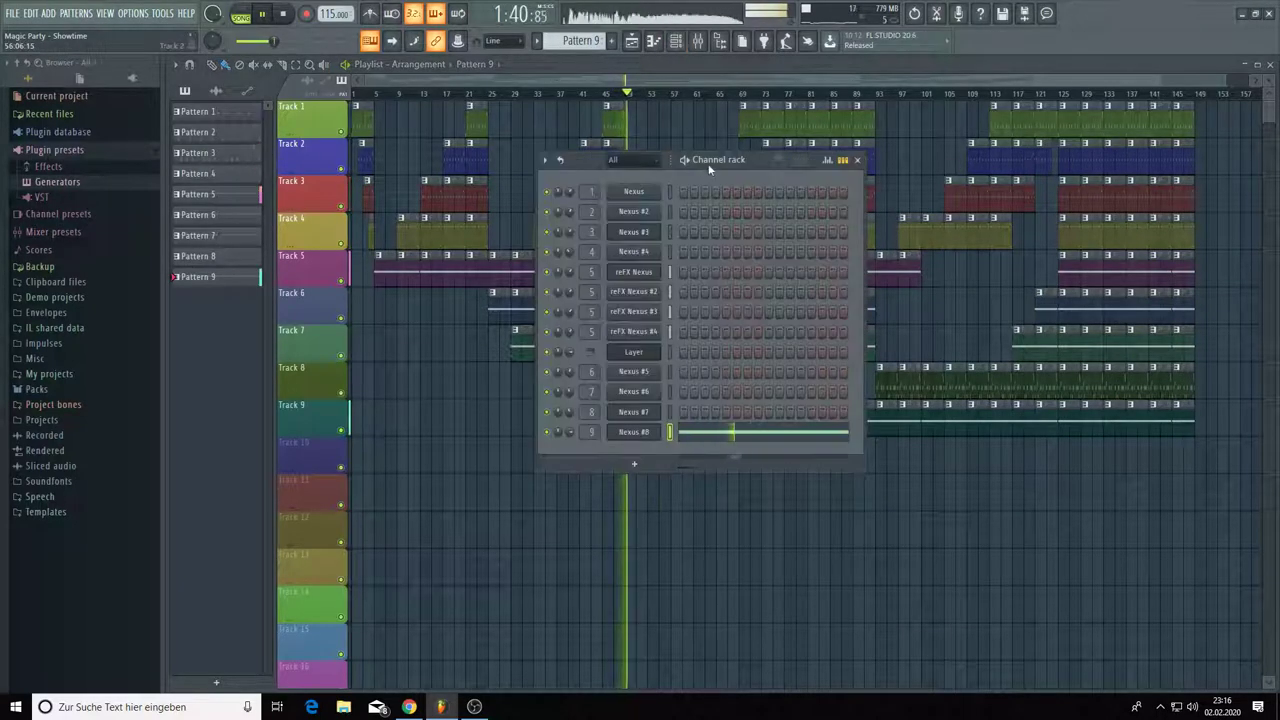
left_click_drag(717, 173, 660, 198)
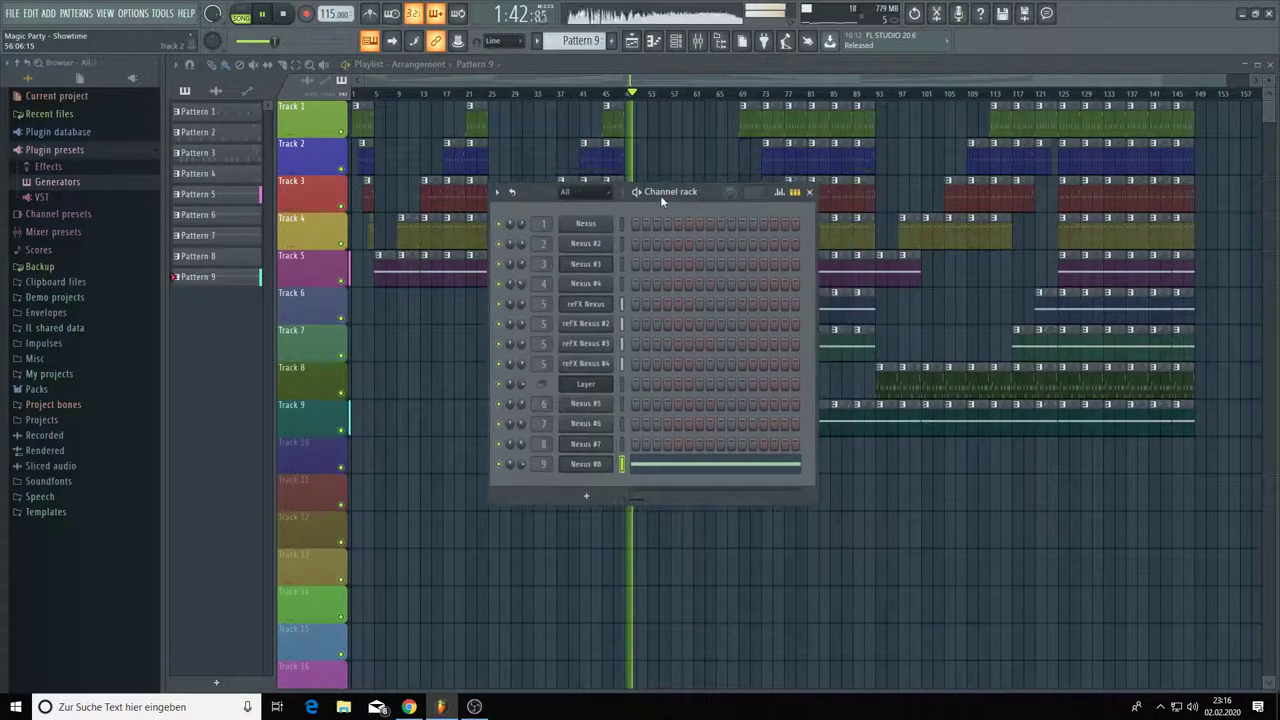
right_click(574, 467)
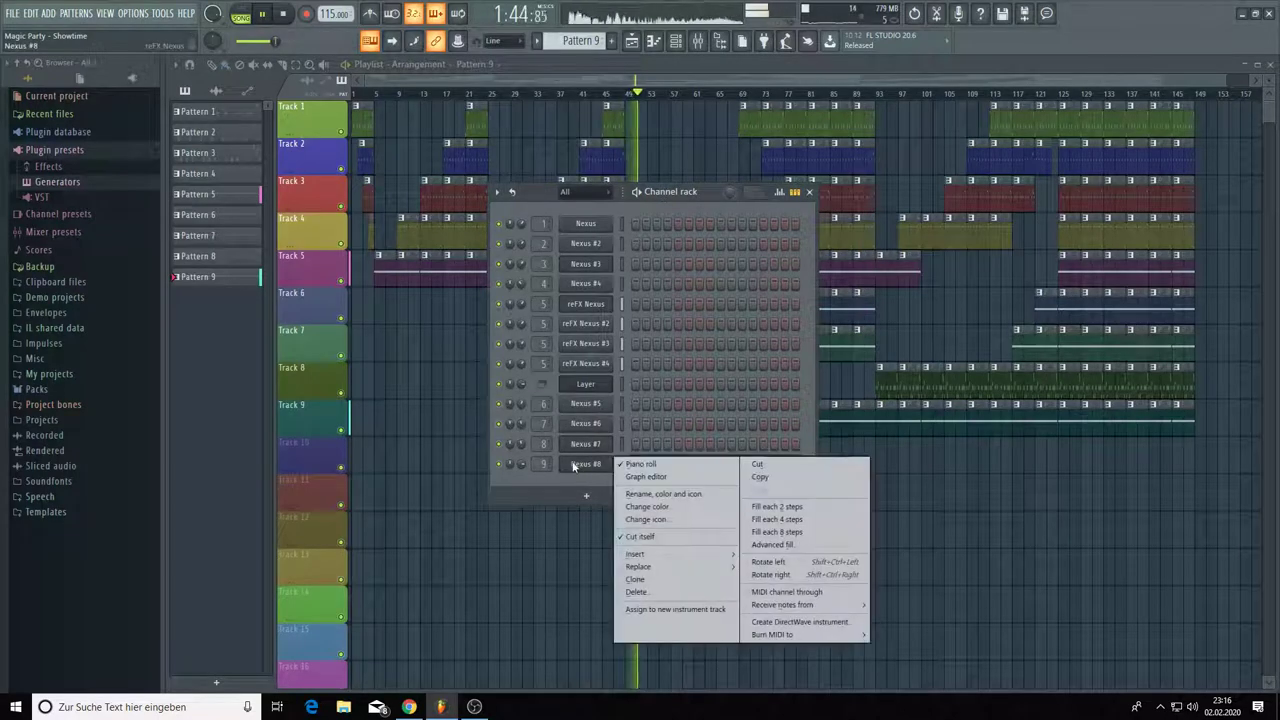
left_click(650, 580)
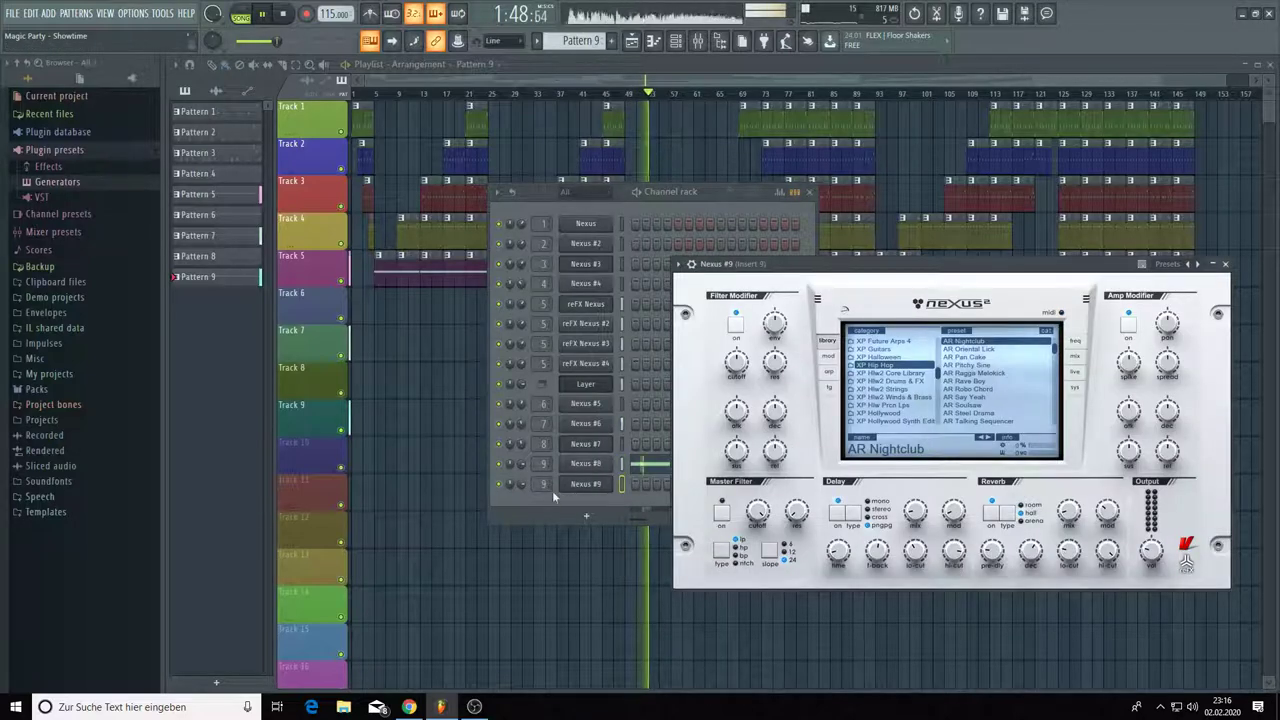
left_click(553, 497)
scroll(543, 484, "up", 1)
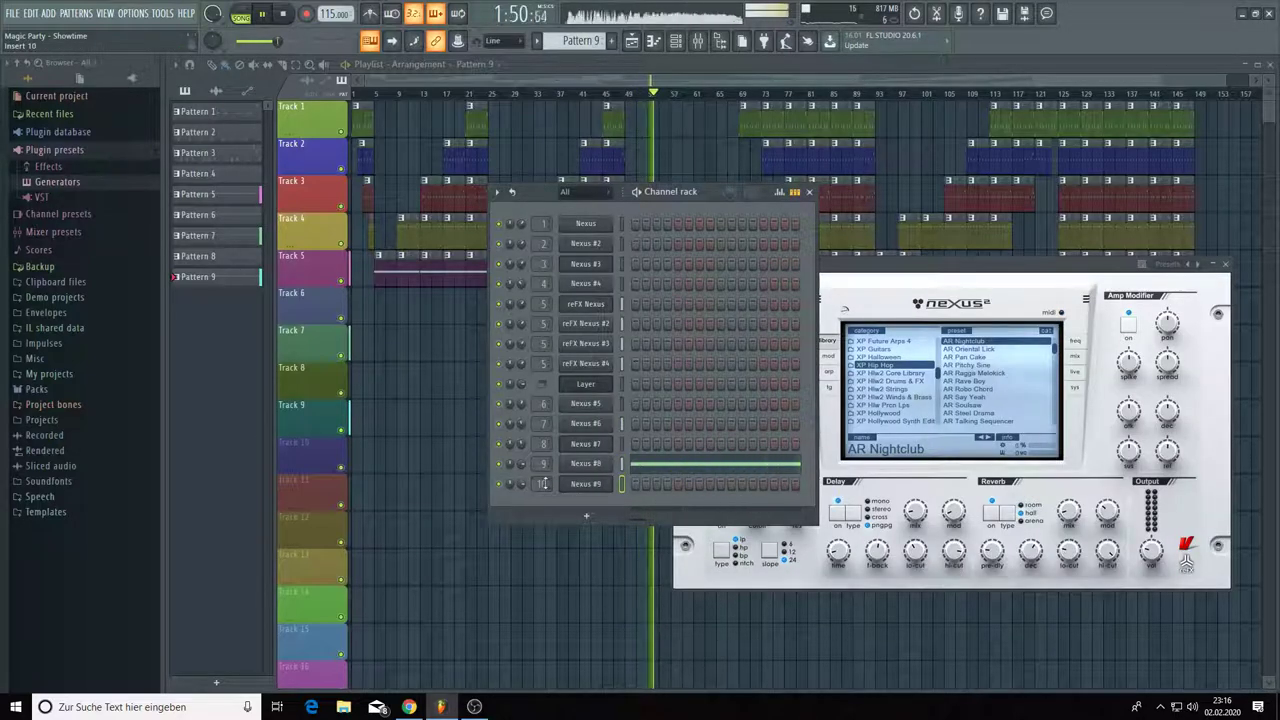
left_click(282, 14)
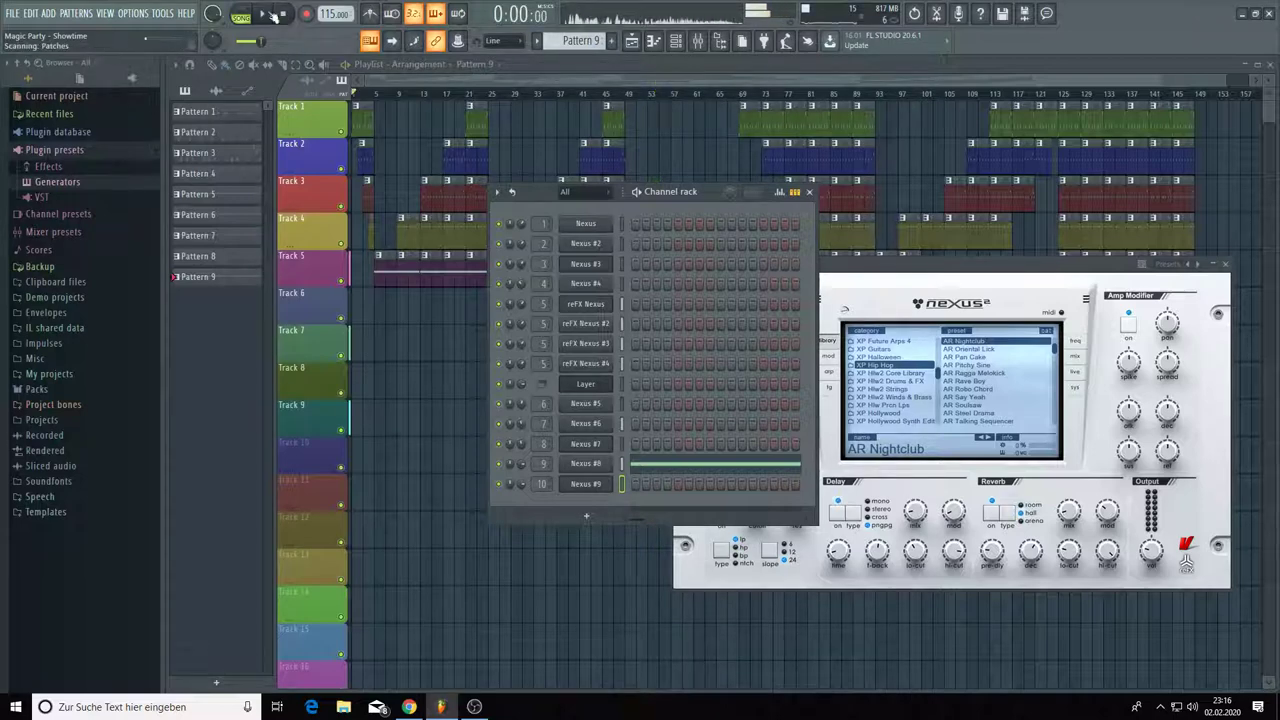
- Play the song, arrange the channel rack and Nexus #9 windows side by side, and add a new empty pattern
left_click(266, 14)
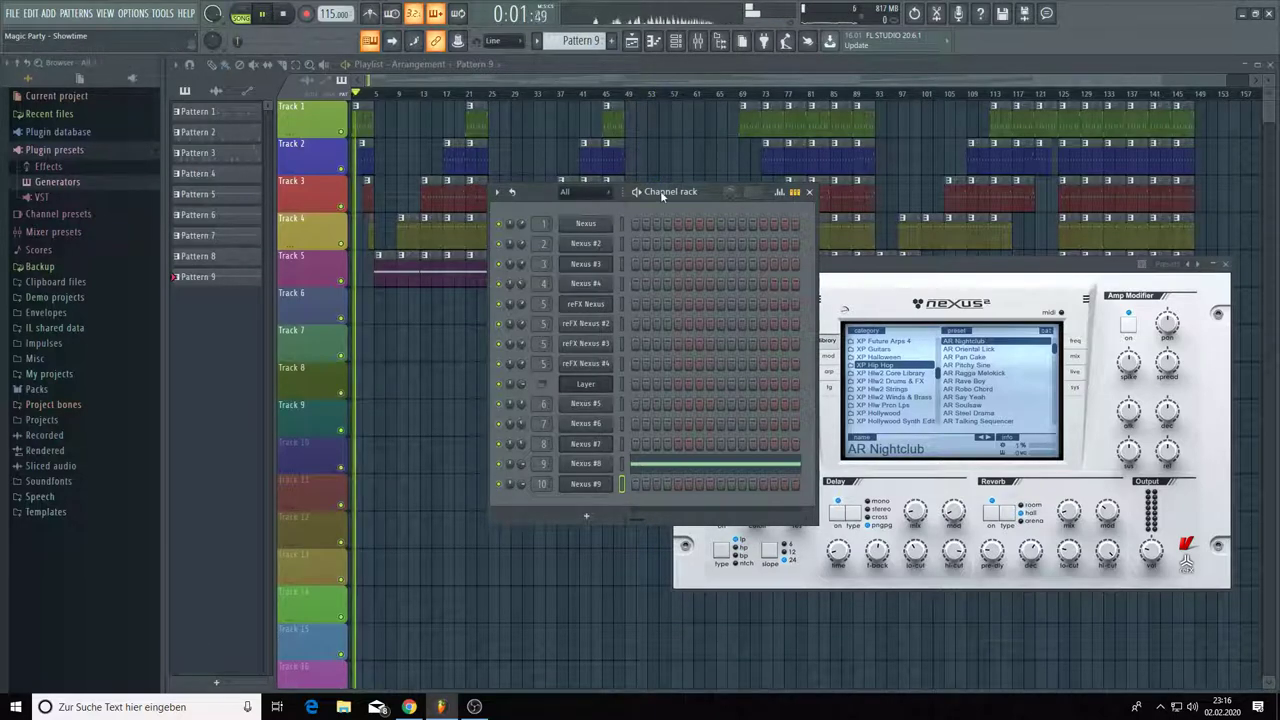
left_click_drag(660, 190, 489, 114)
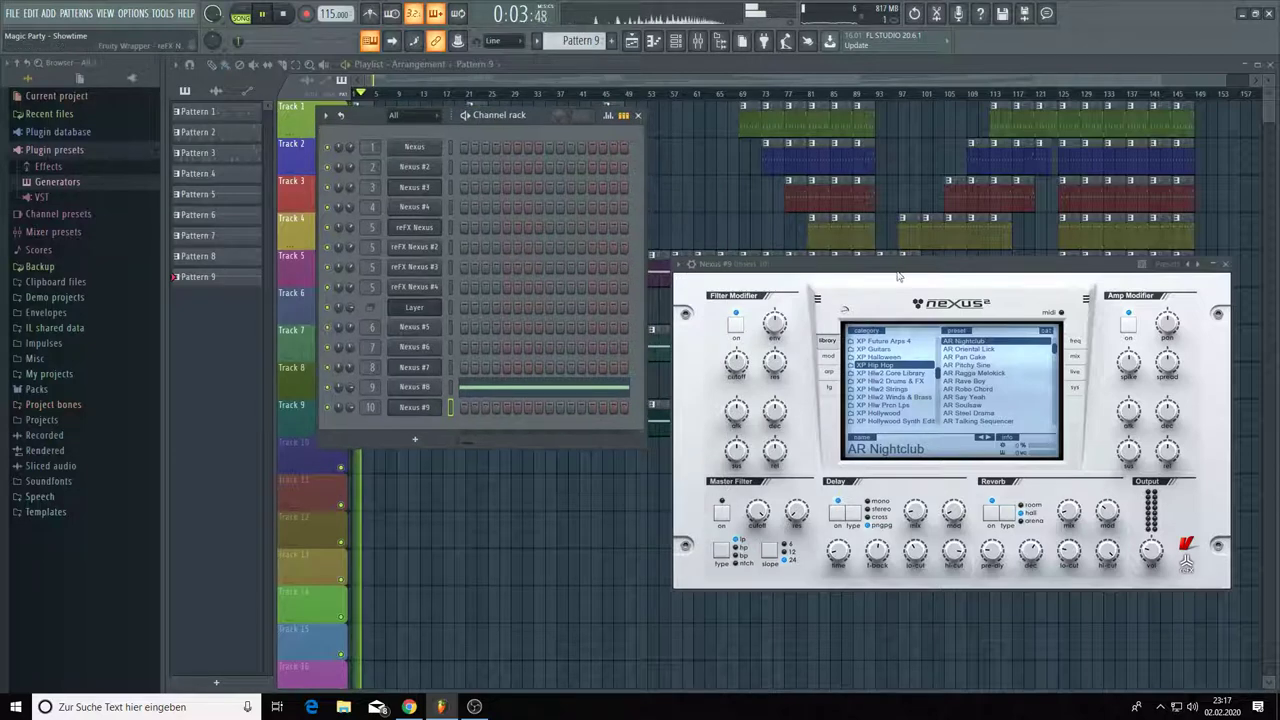
left_click_drag(902, 270, 881, 204)
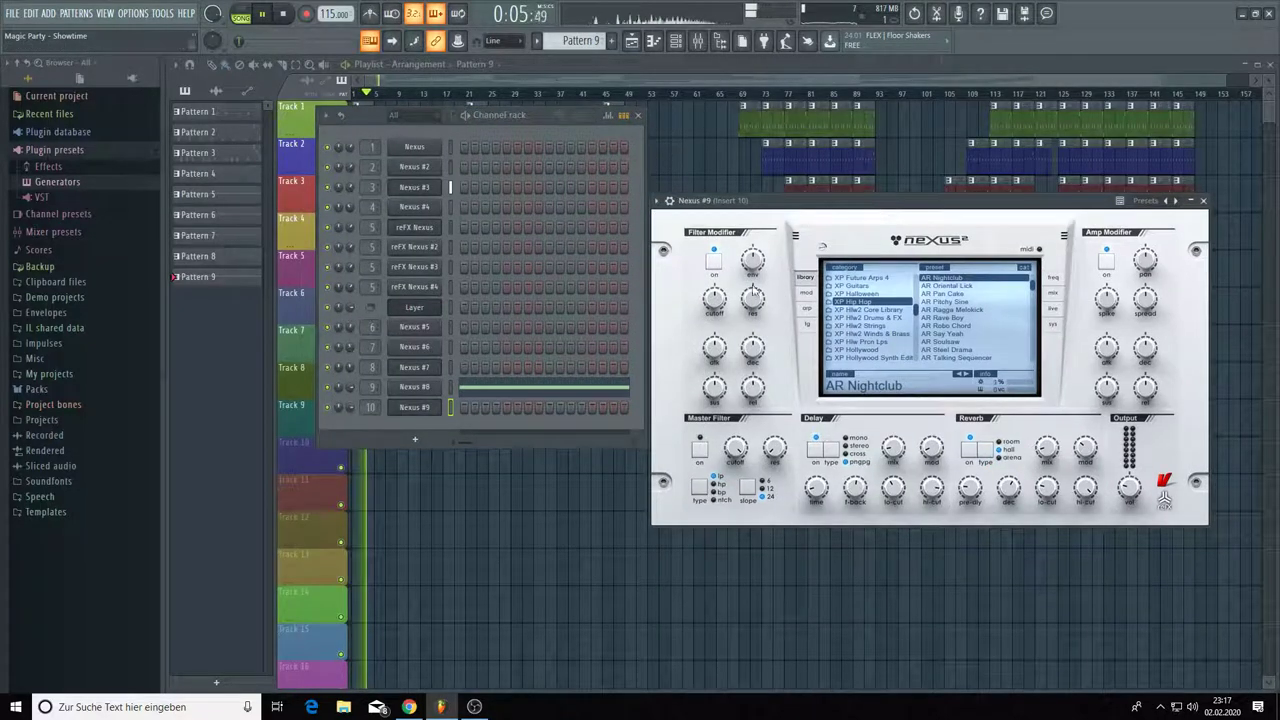
left_click(428, 408)
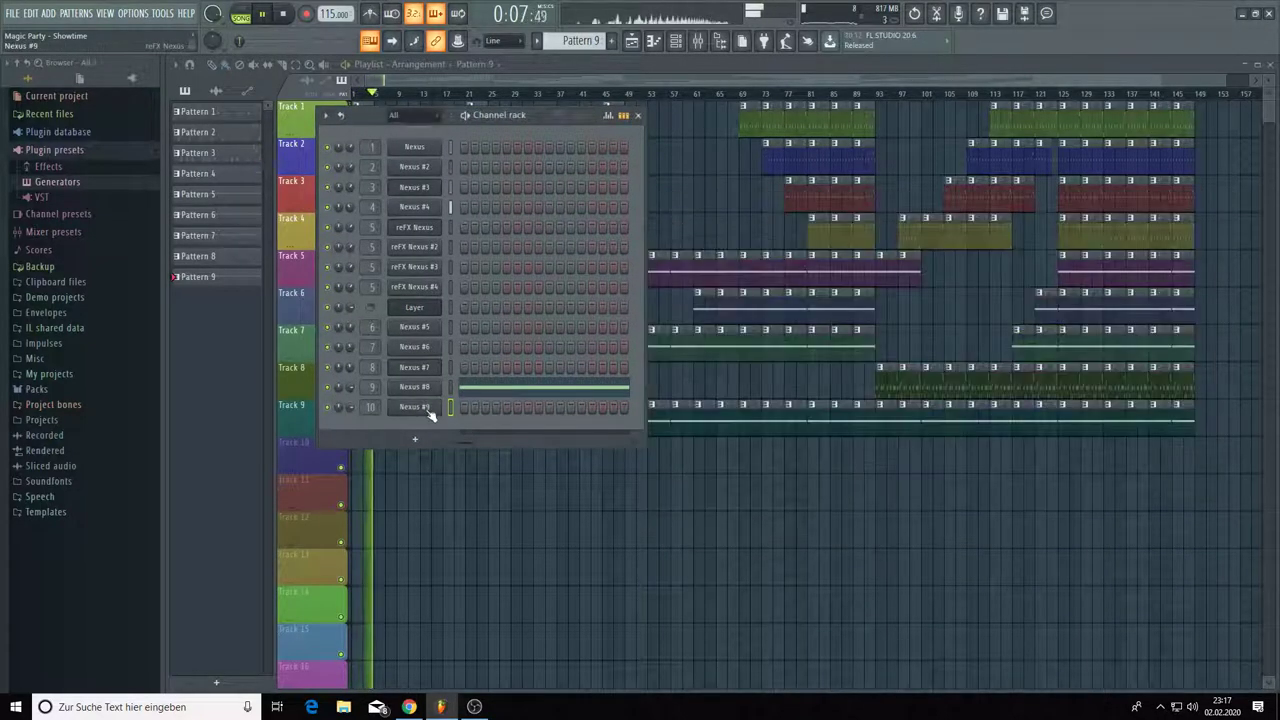
left_click(428, 408)
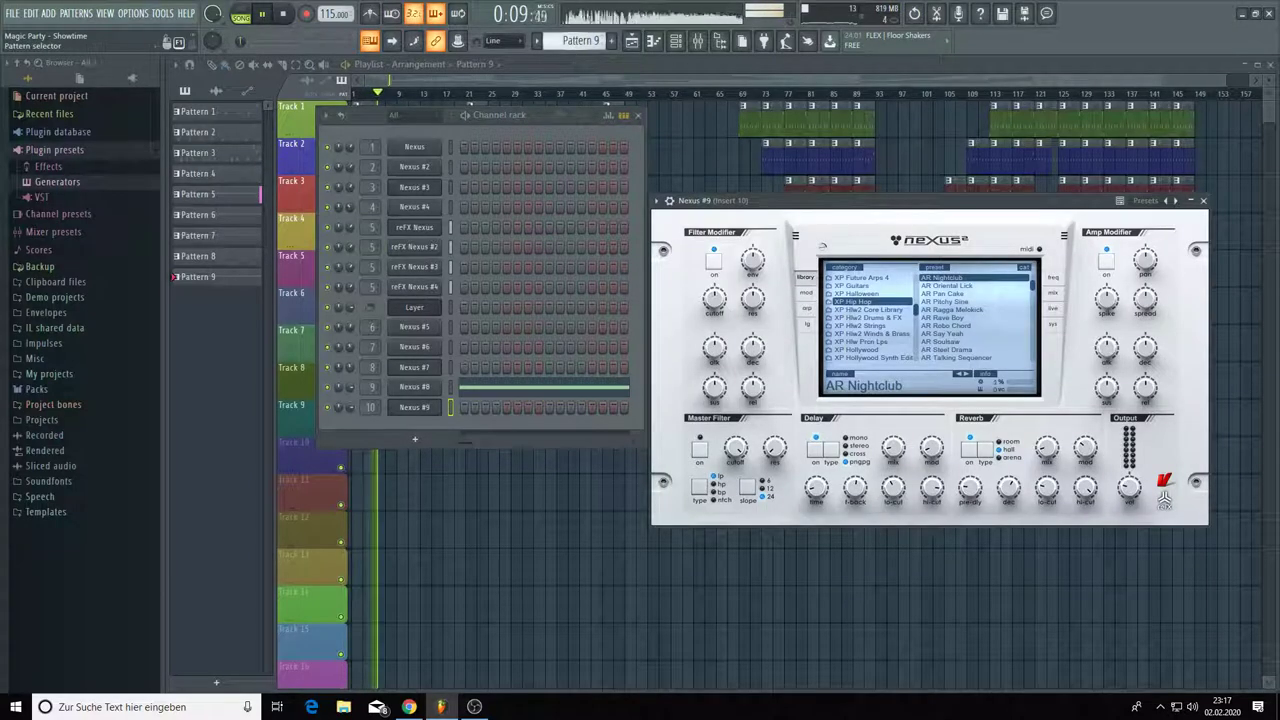
left_click(597, 40)
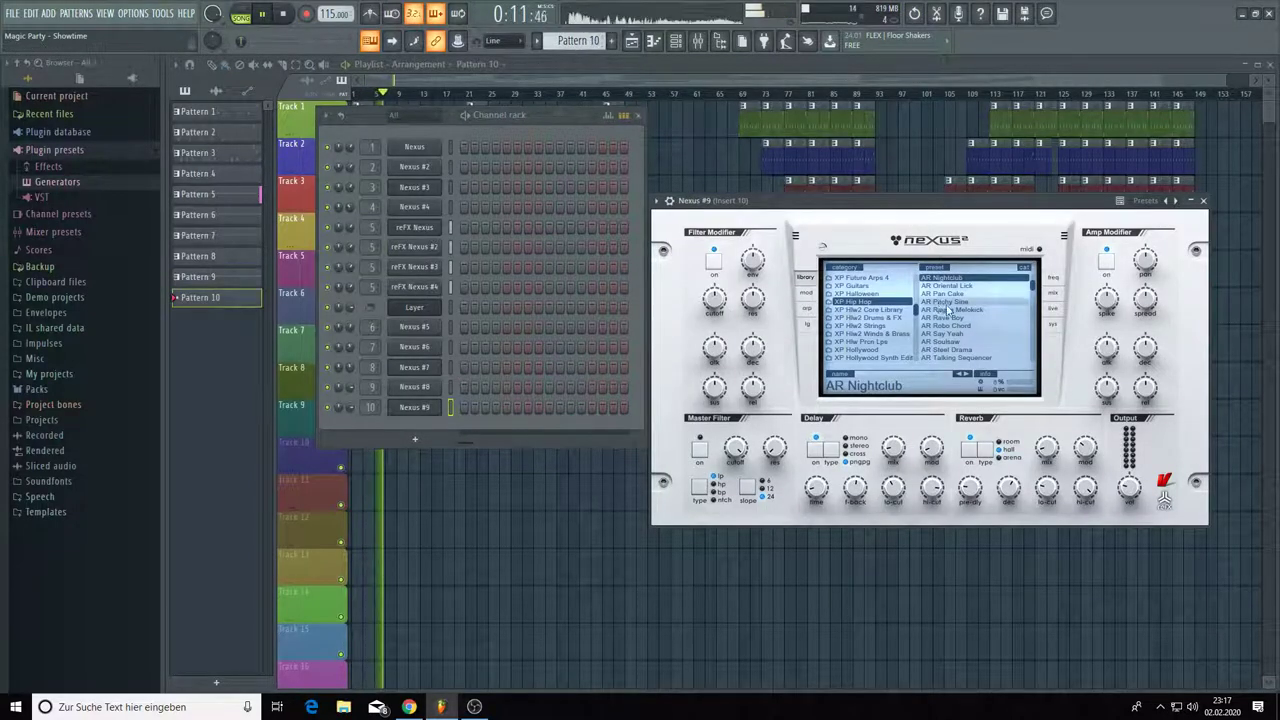
- Audition the presets PD Two Gardens and PD Transparency from the XP Dark Planet category in Nexus #9
scroll(893, 315, "down", 3)
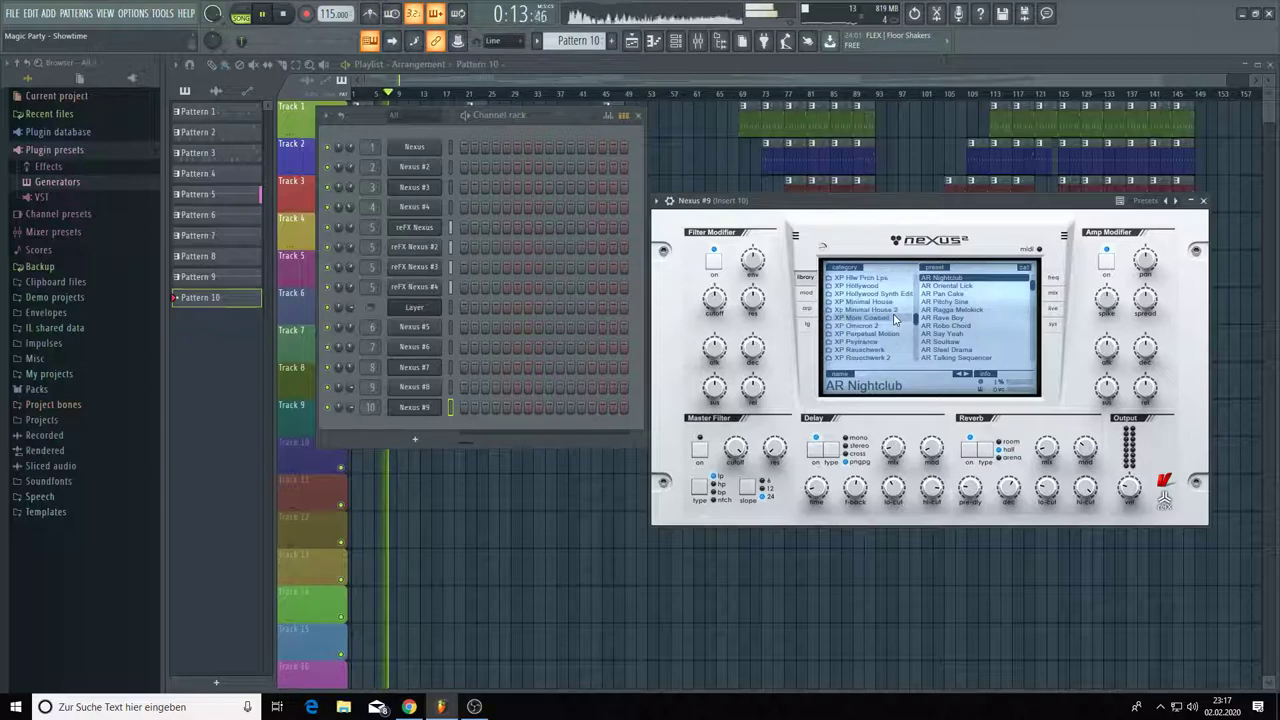
scroll(894, 318, "up", 4)
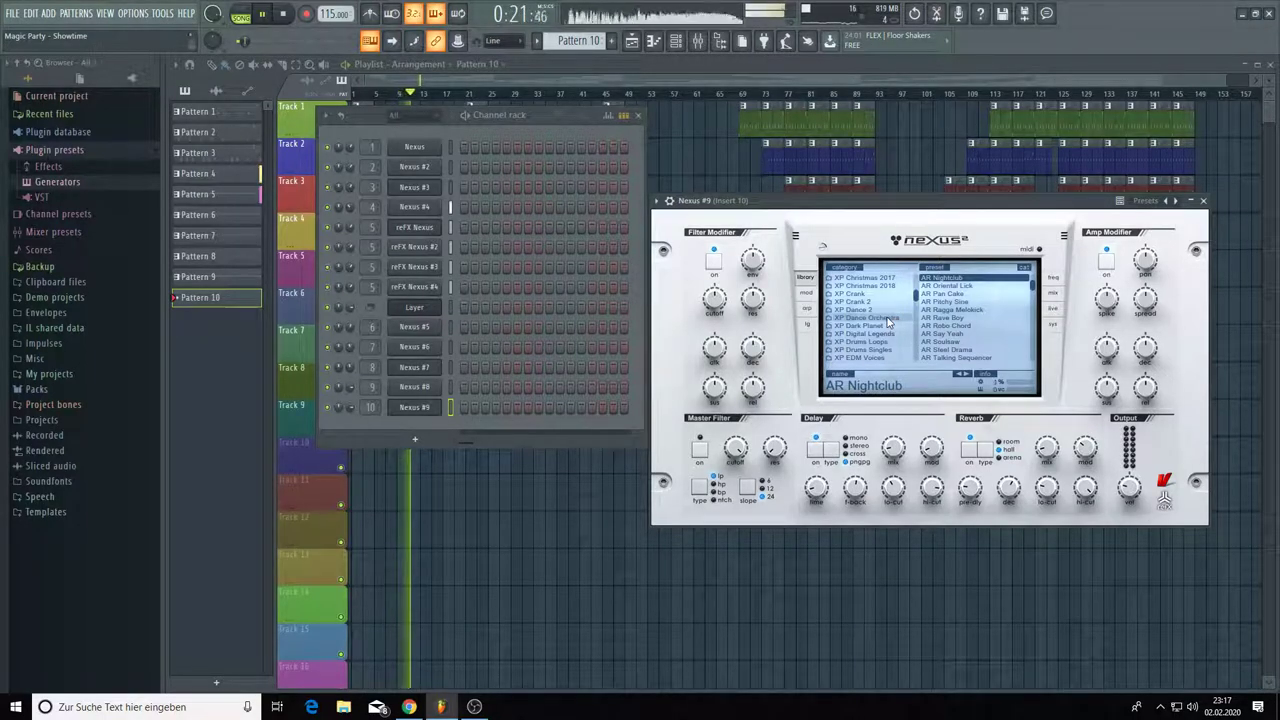
left_click(879, 327)
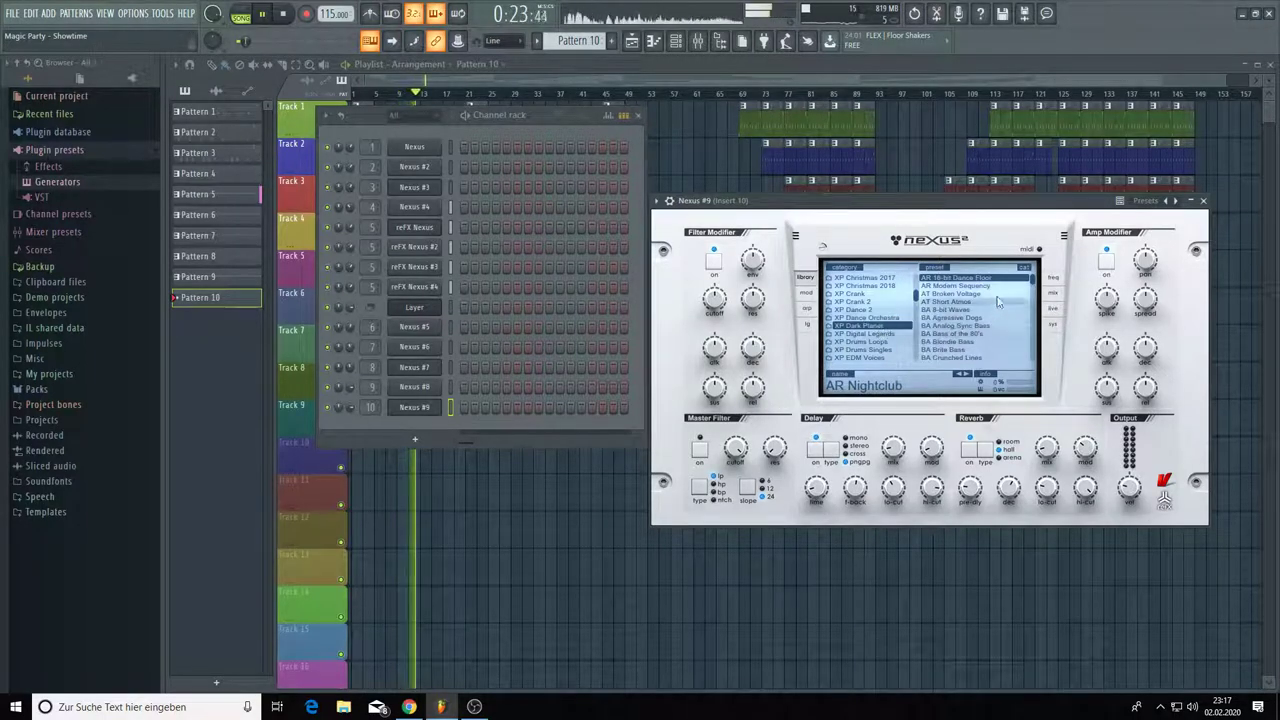
left_click_drag(1033, 279, 1041, 346)
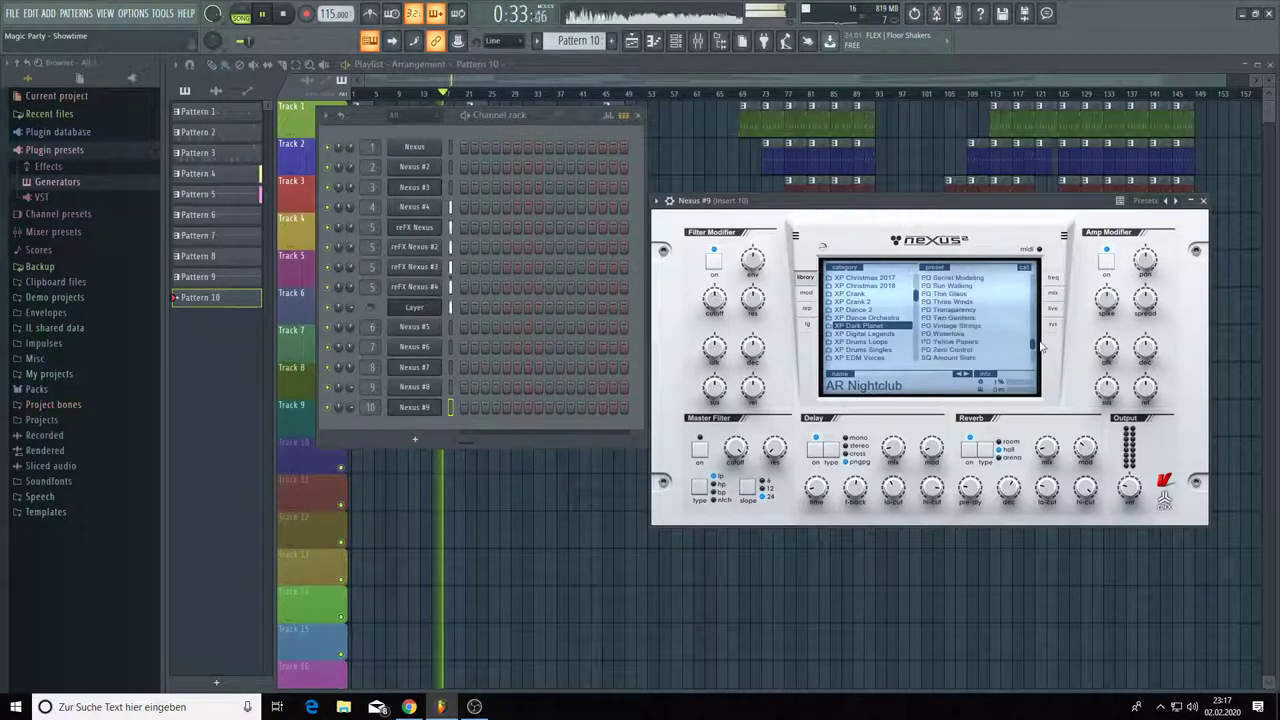
left_click(953, 319)
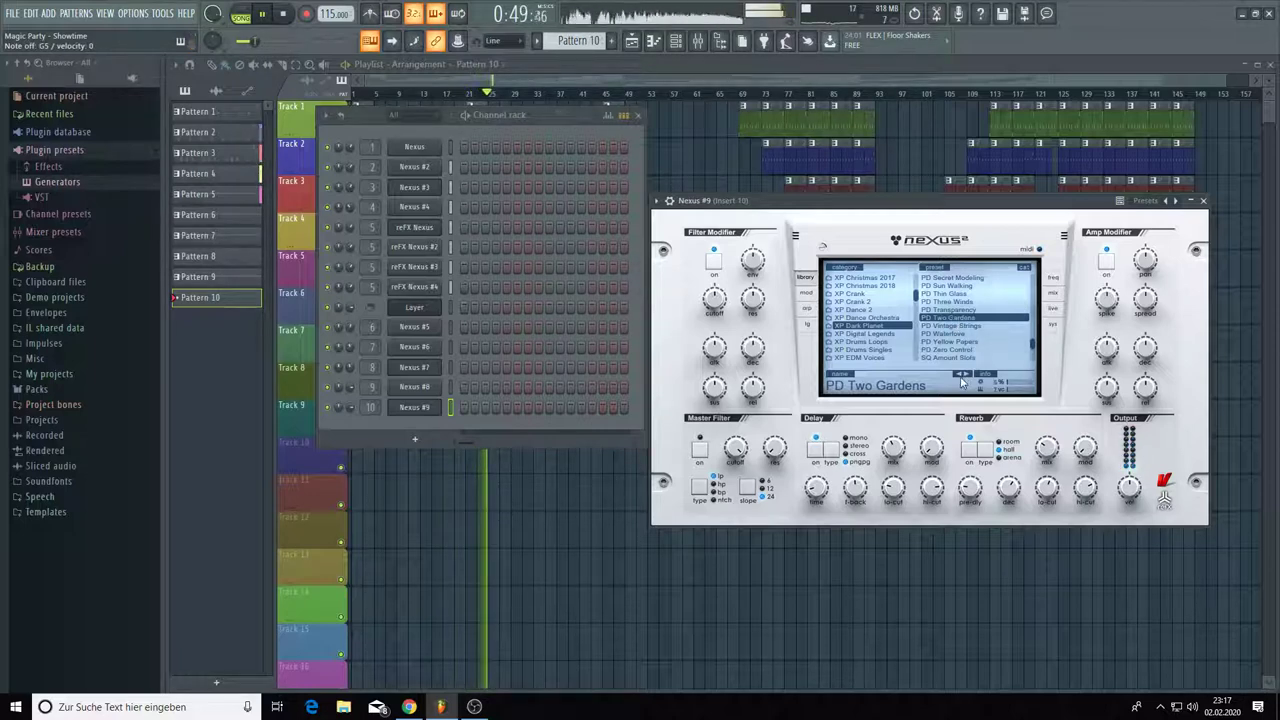
left_click(961, 379)
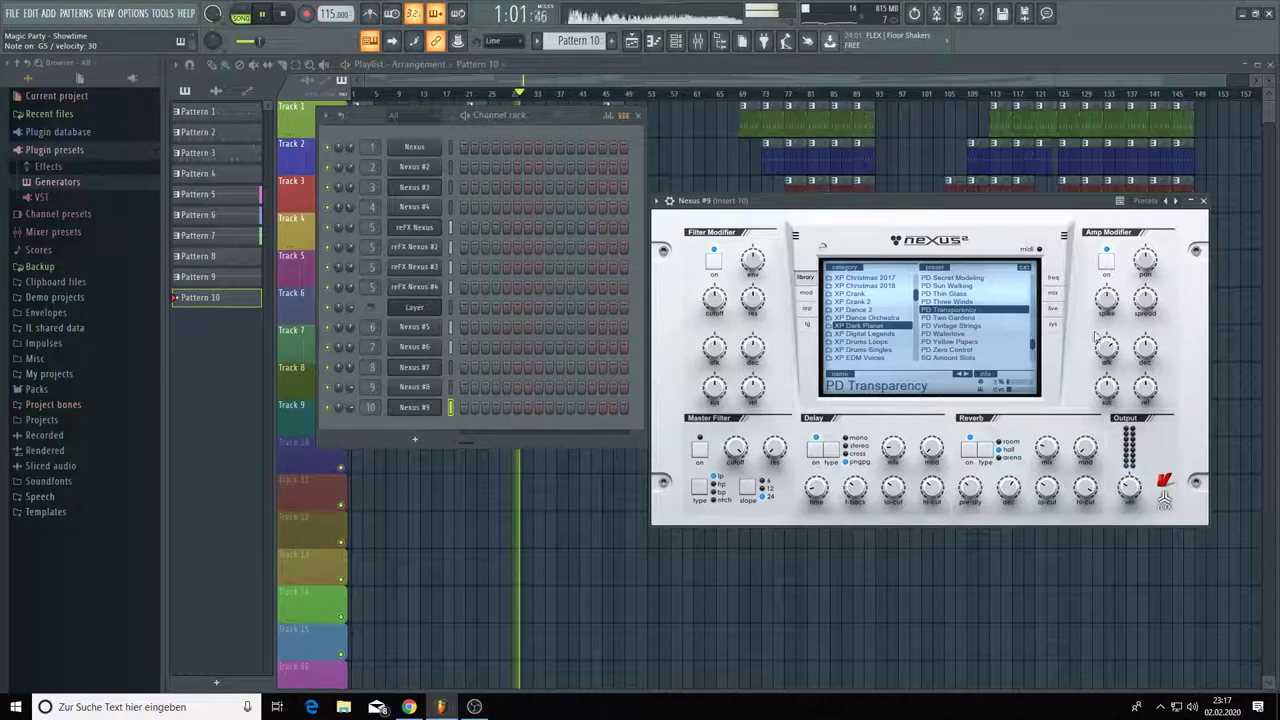
mouse_move(1128, 487)
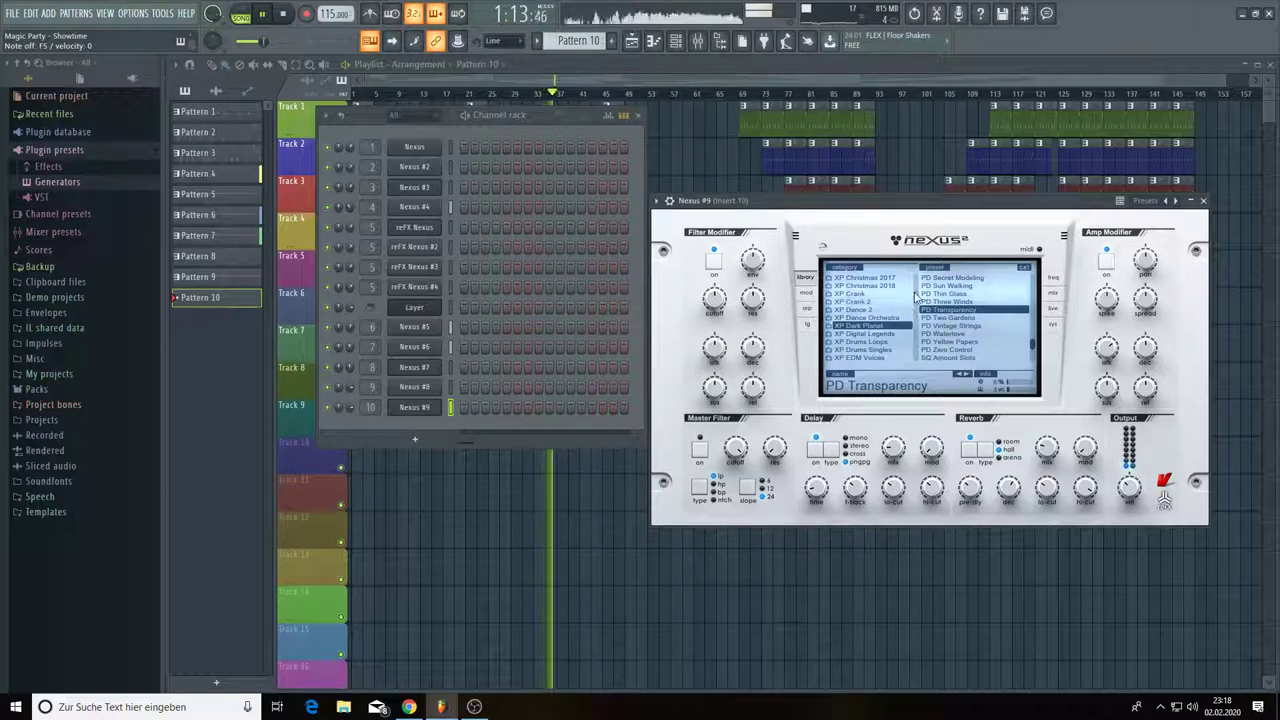
- Audition PD presets from the XP Bigtone Signature 3 category, including PD saturn seas and PD sawpad 01, and load PD samadhi in Nexus #9
scroll(919, 290, "up", 3)
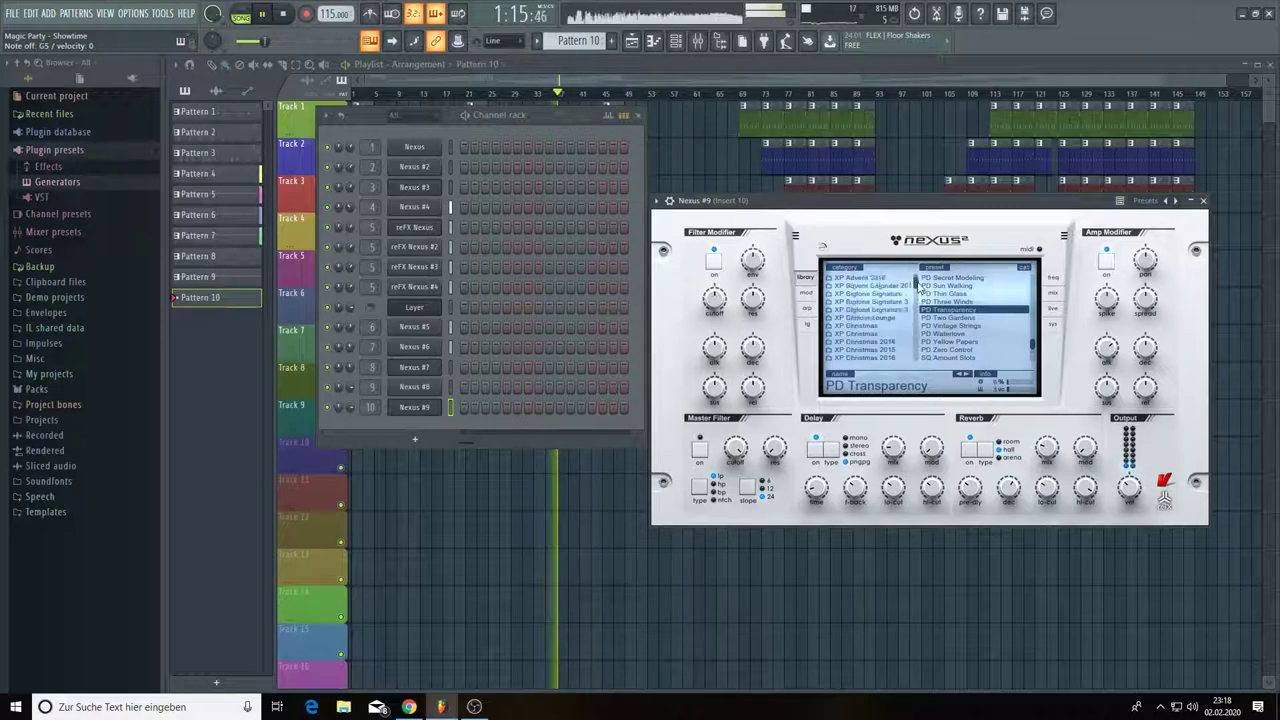
left_click(870, 325)
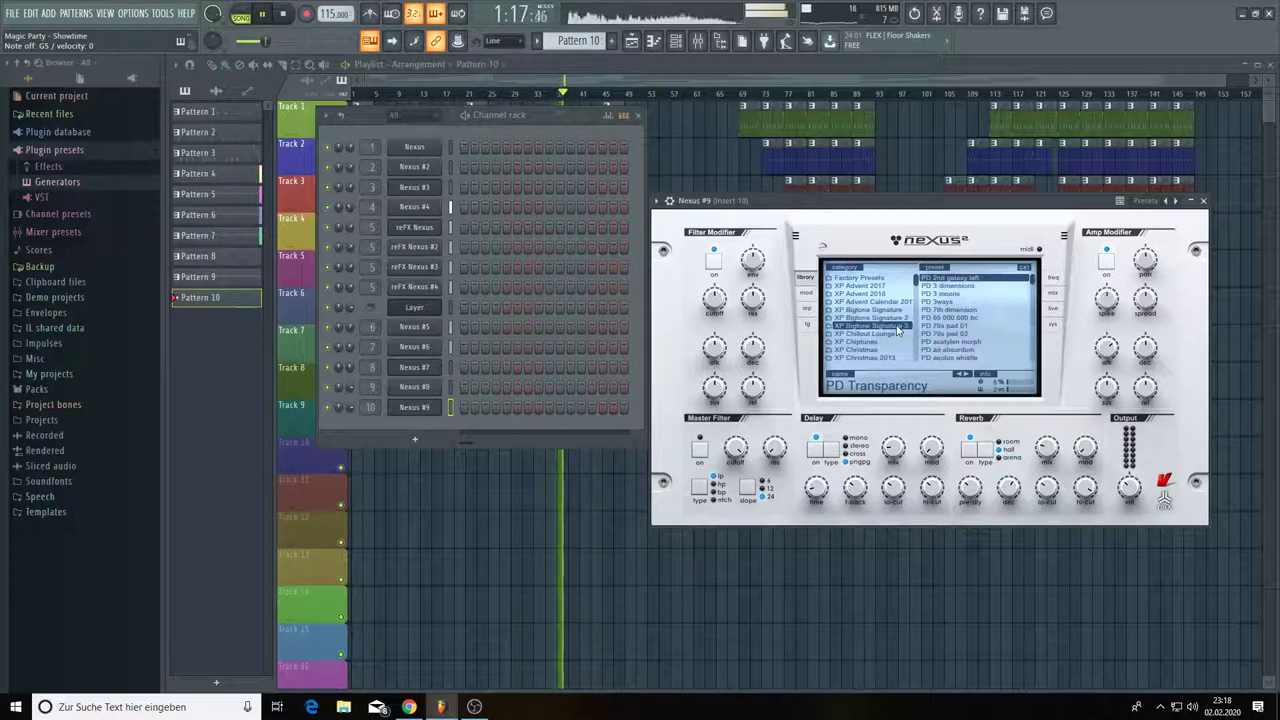
left_click_drag(1034, 280, 1034, 338)
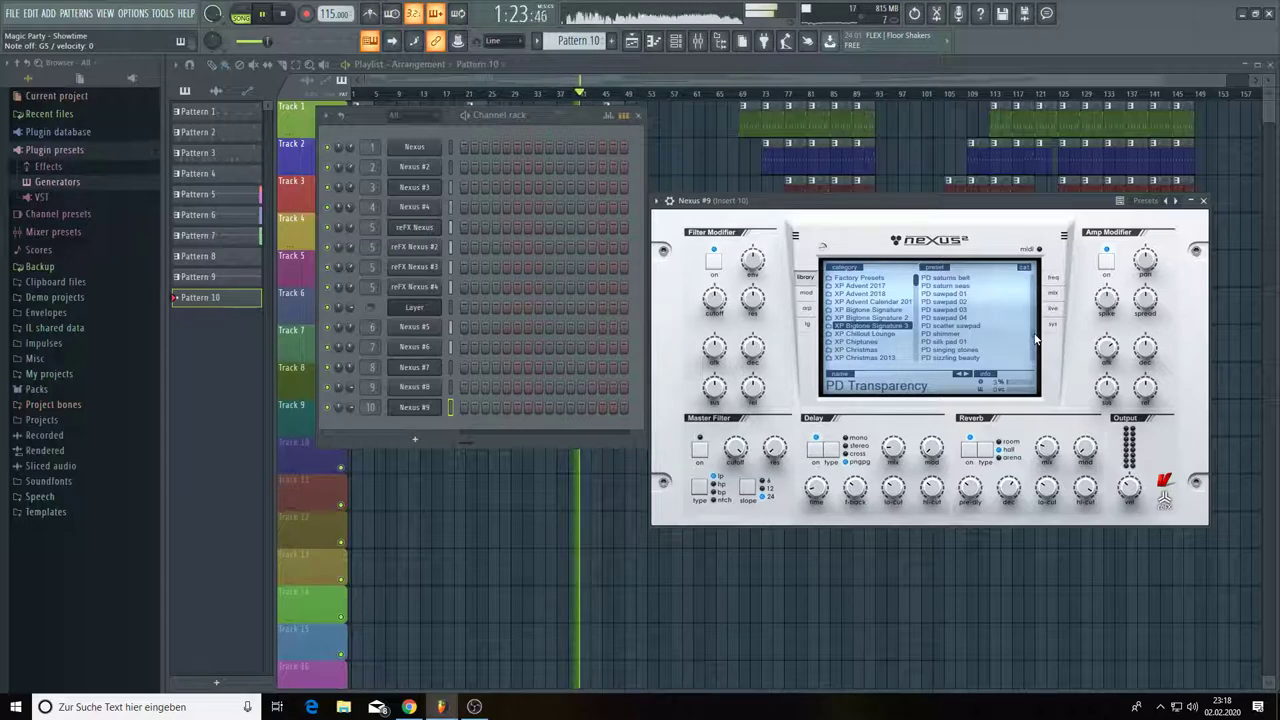
left_click(945, 287)
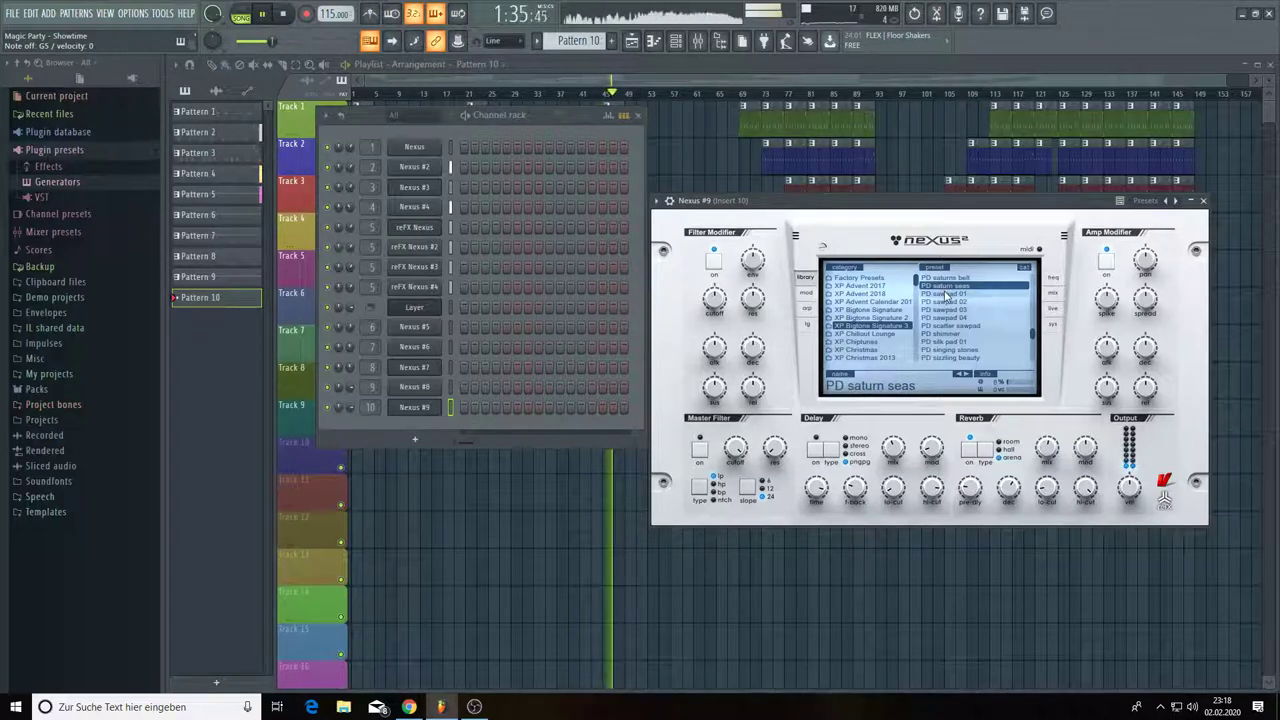
left_click(946, 294)
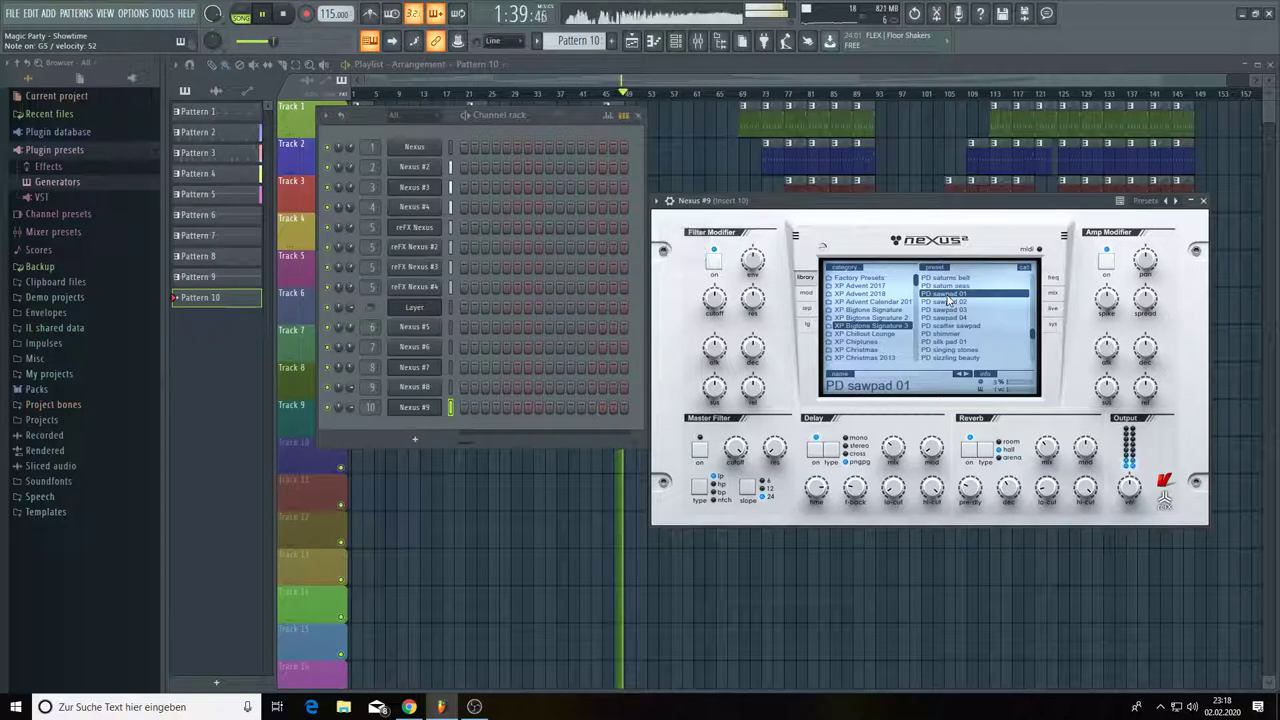
left_click(954, 278)
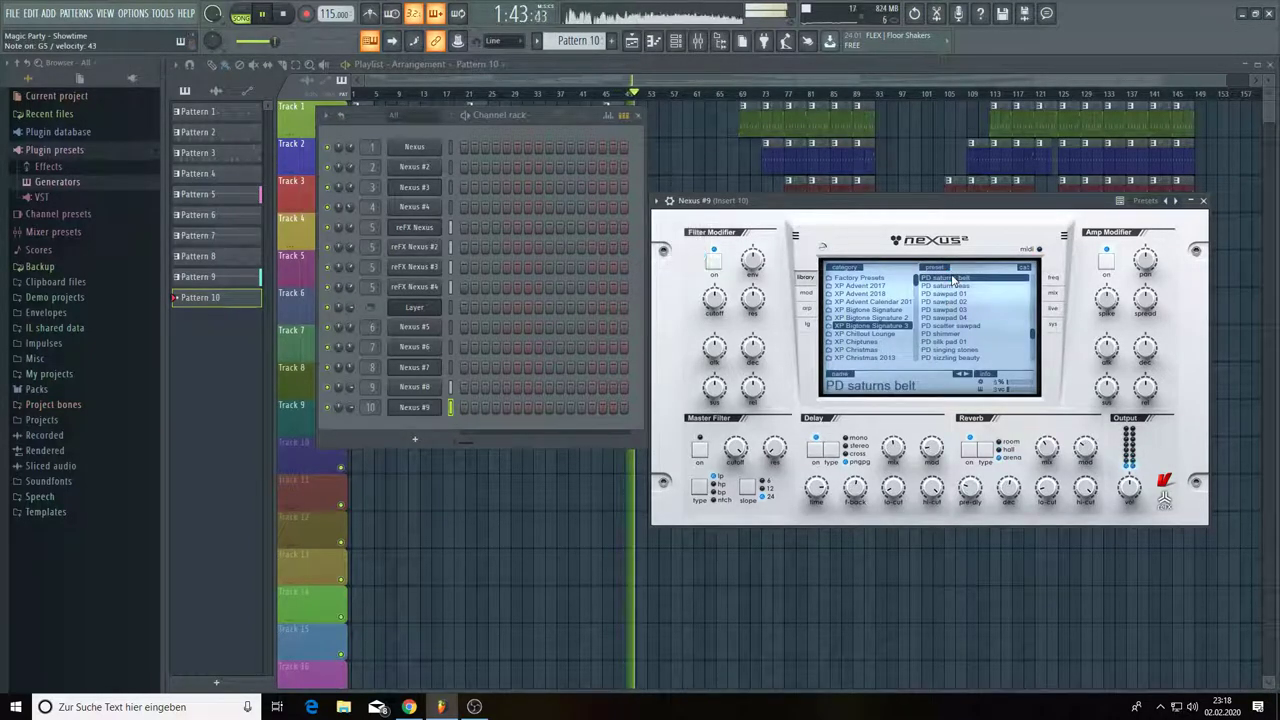
scroll(958, 285, "up", 2)
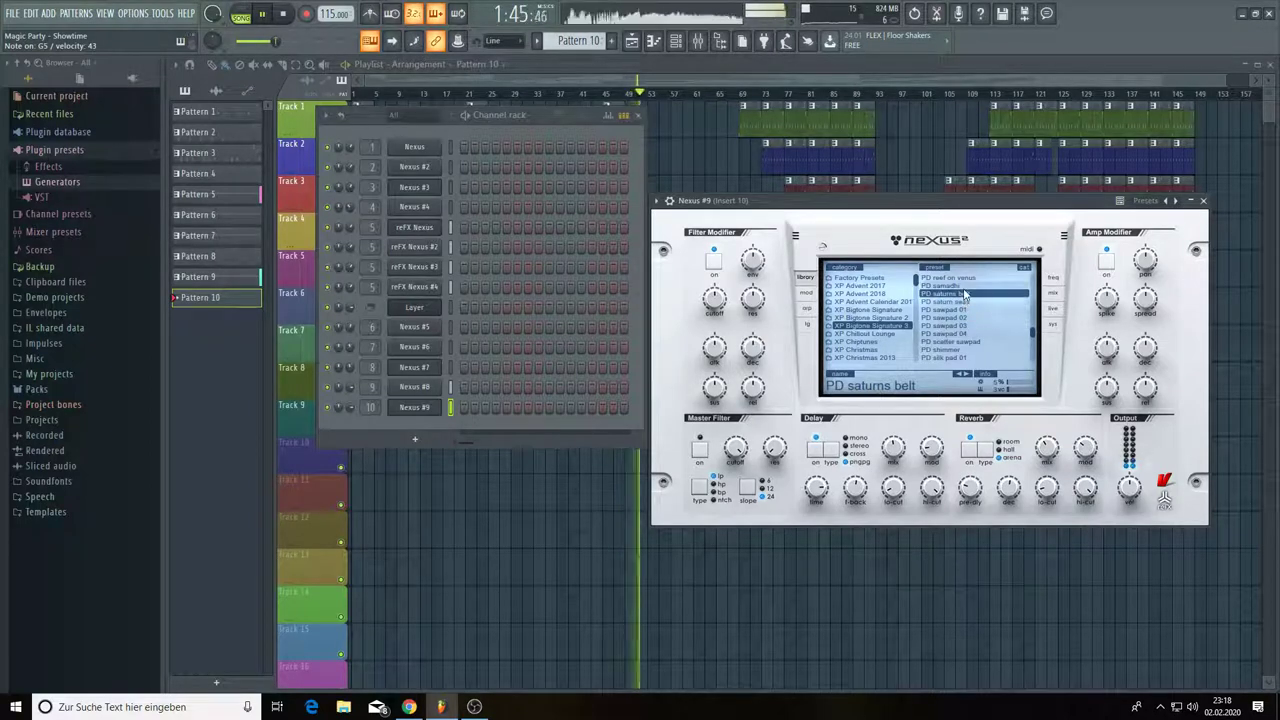
left_click(960, 286)
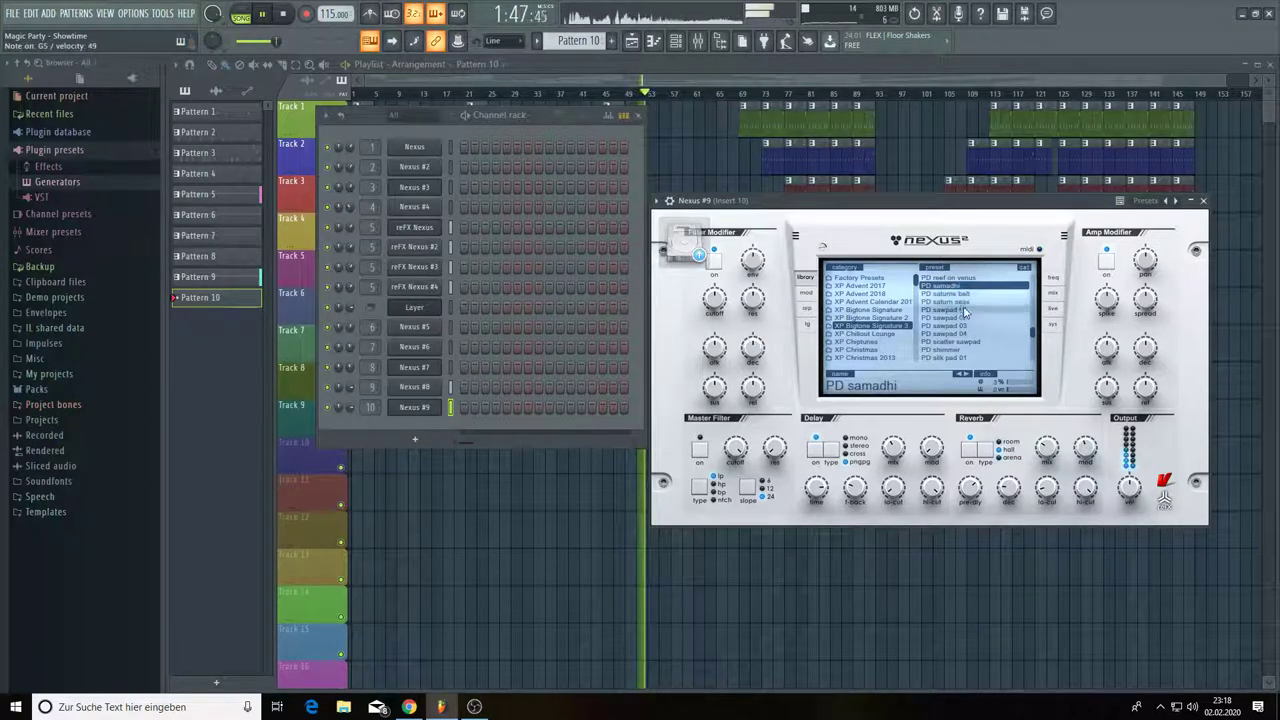
- Lower the output level of the PD samadhi preset in Nexus #9 to about 49
scroll(980, 348, "up", 2)
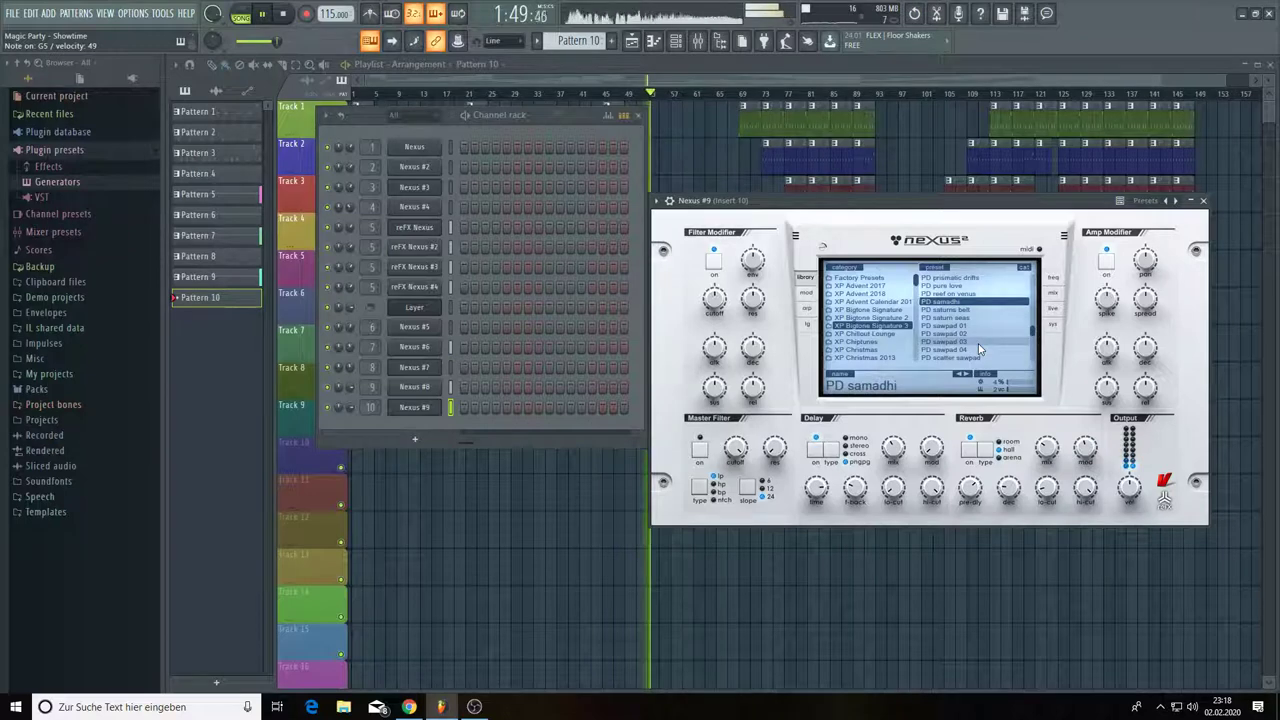
scroll(1130, 488, "down", 2)
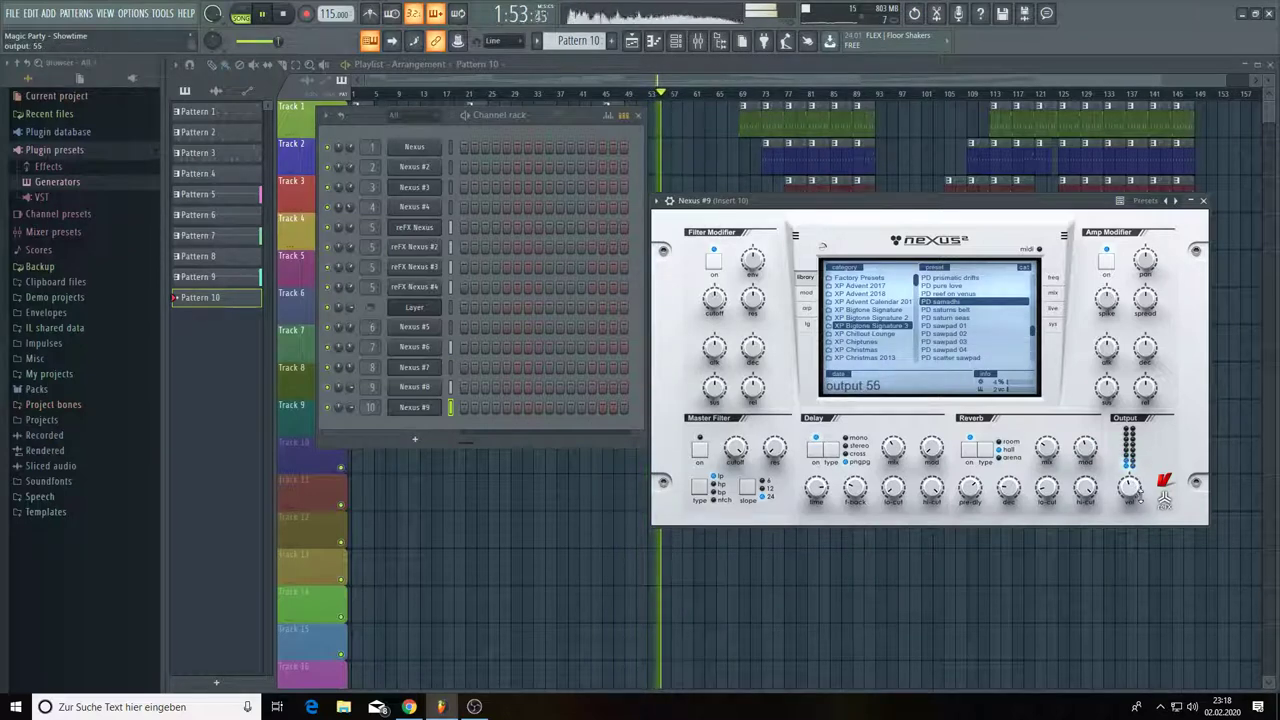
scroll(1135, 495, "down", 1)
scroll(1143, 497, "down", 3)
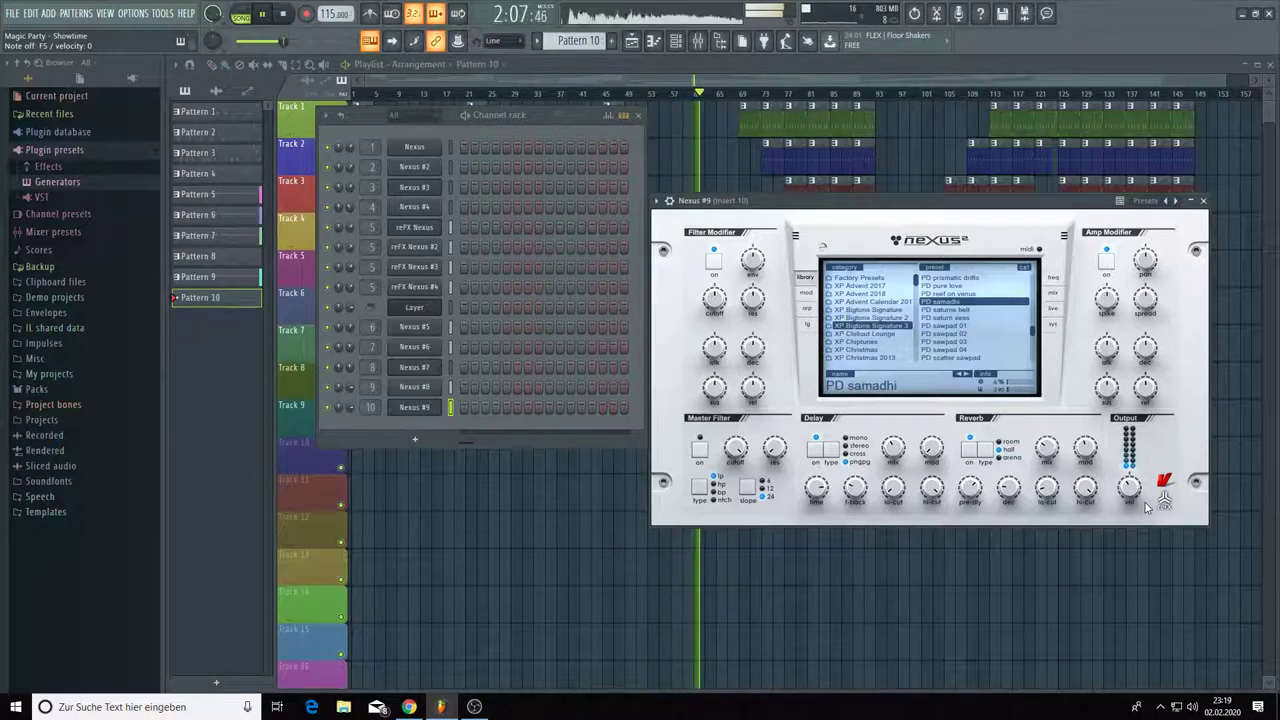
mouse_move(1140, 502)
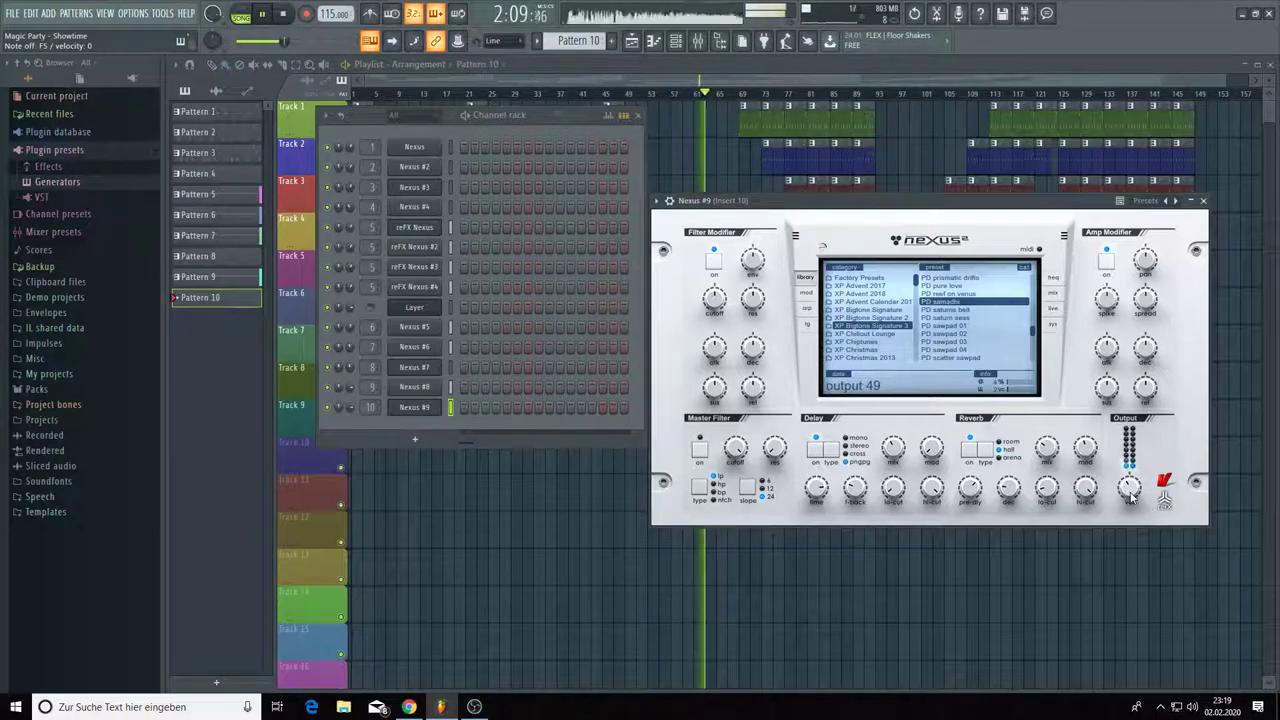
scroll(1128, 487, "down", 3)
- Raise the reverb decay of the PD samadhi preset in Nexus #9 to 101
mouse_move(1010, 490)
left_click_drag(1010, 490, 1006, 410)
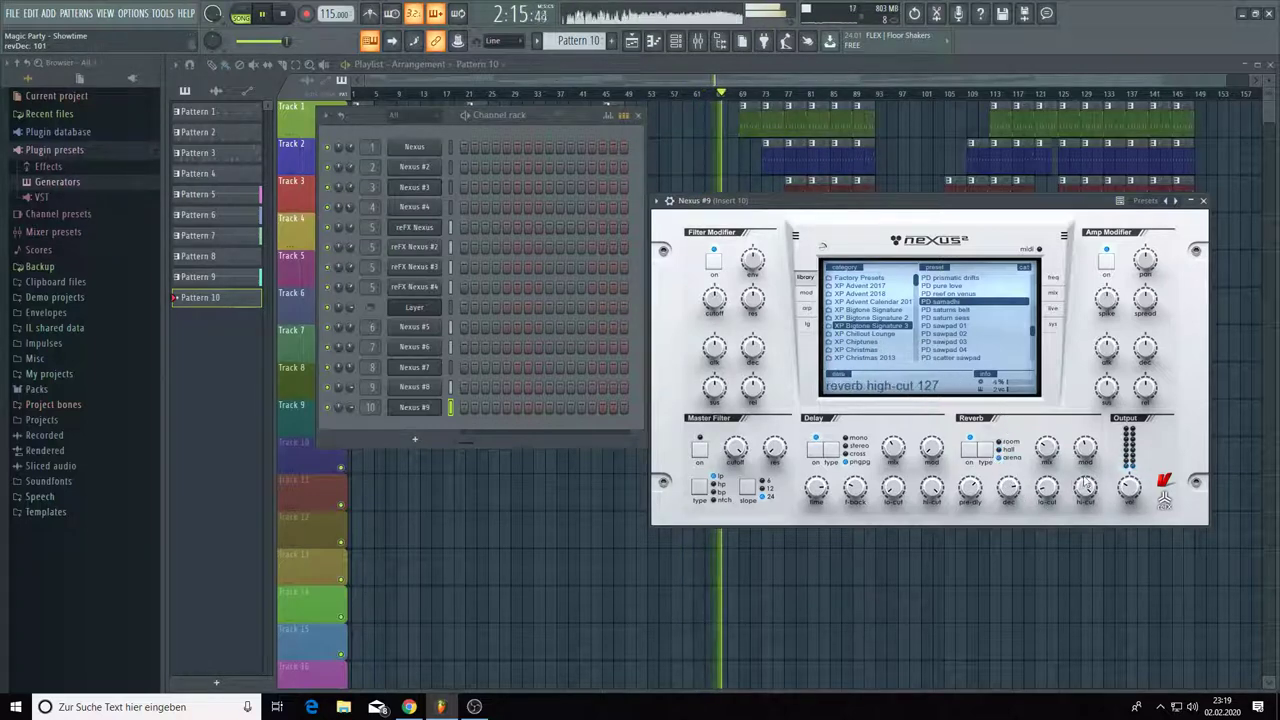
mouse_move(1086, 449)
mouse_move(1082, 490)
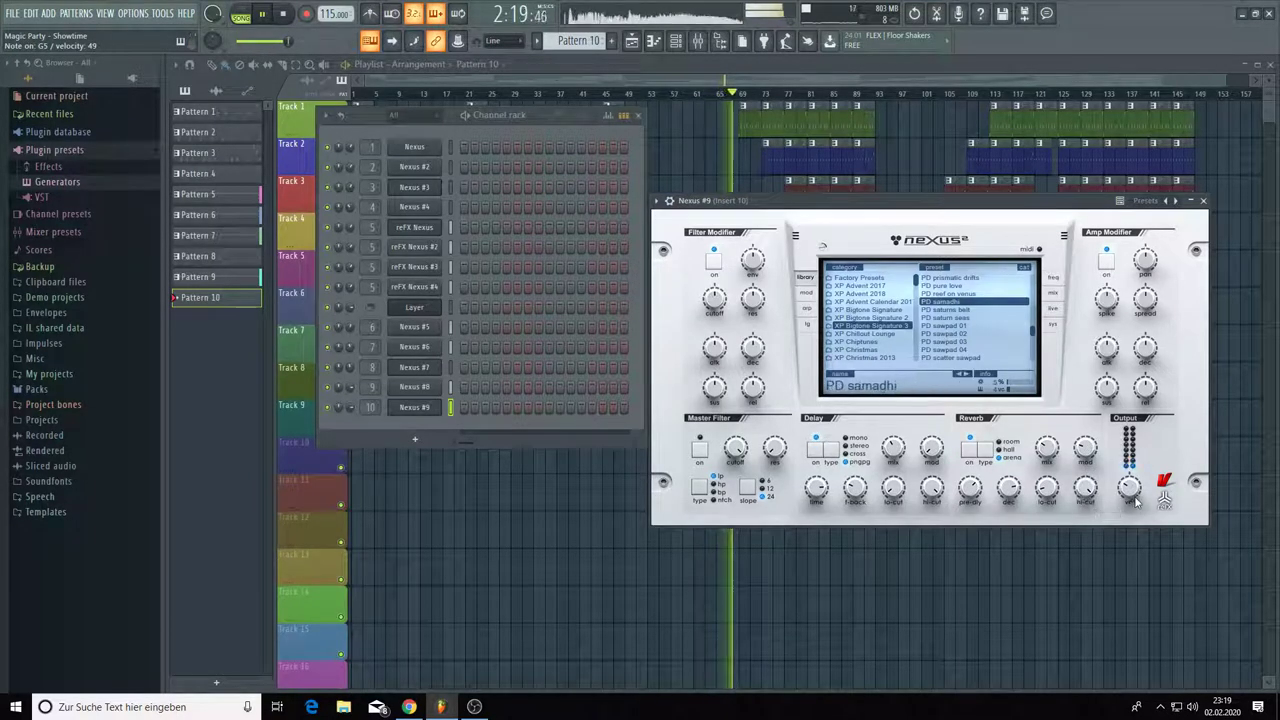
mouse_move(1136, 492)
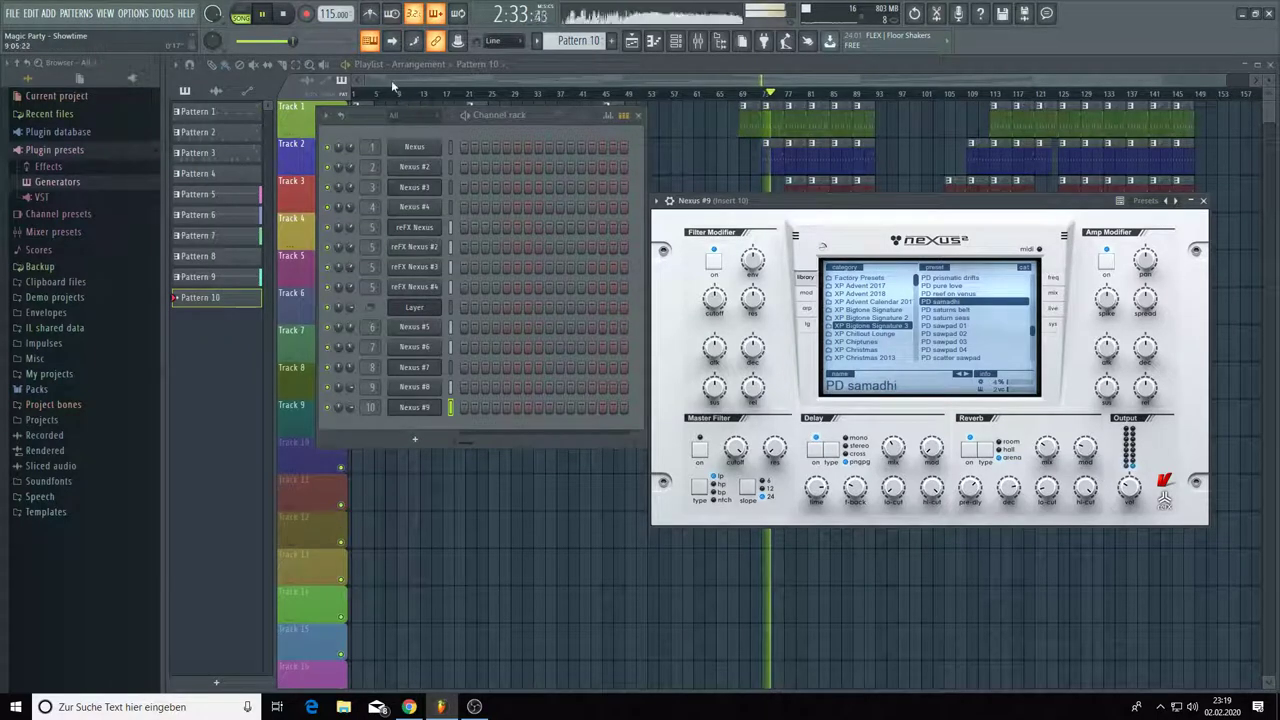
- Stop playback and record a live Nexus #9 performance over the whole song into Pattern 10, ending the take after the last clips
left_click(284, 14)
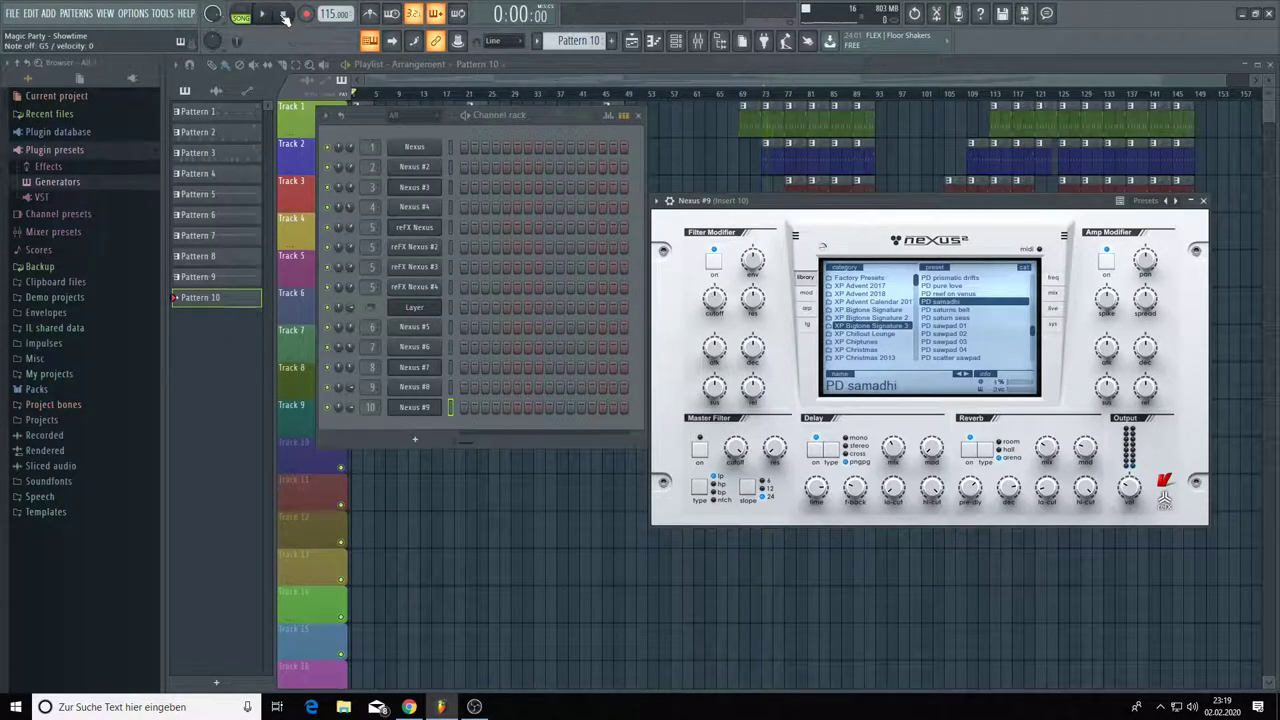
left_click(386, 75)
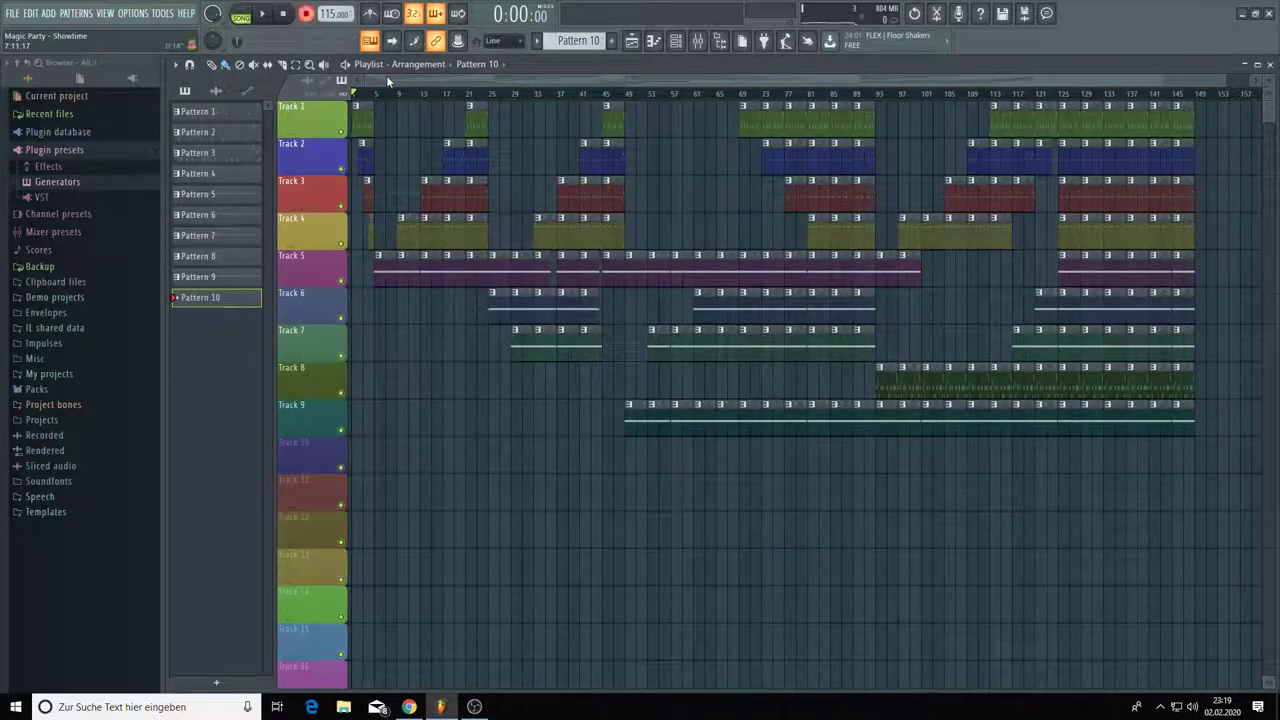
key("space")
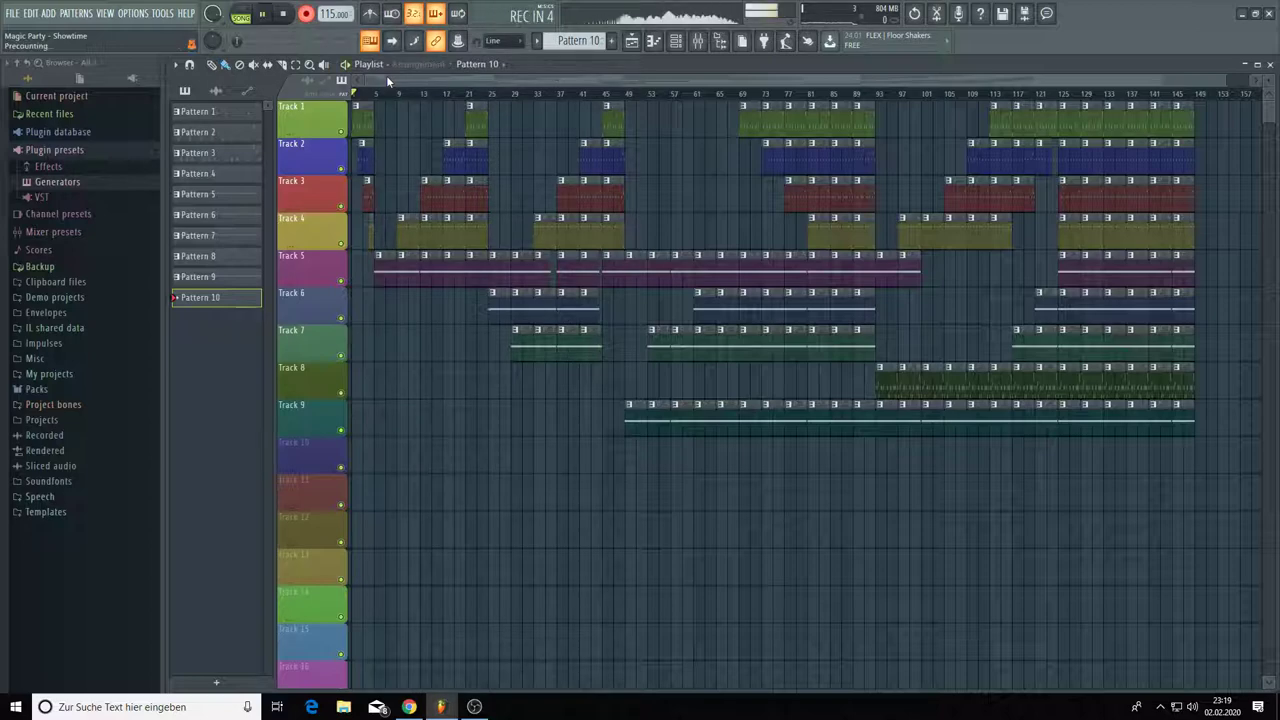
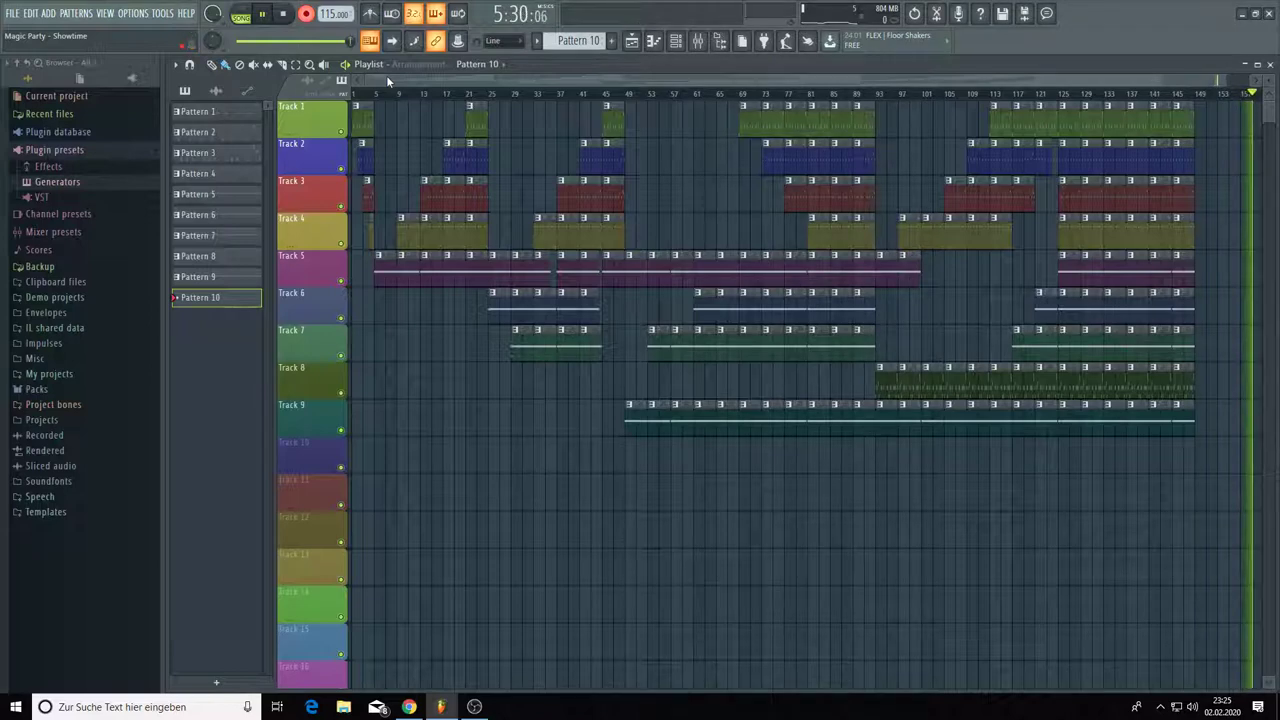
key("space")
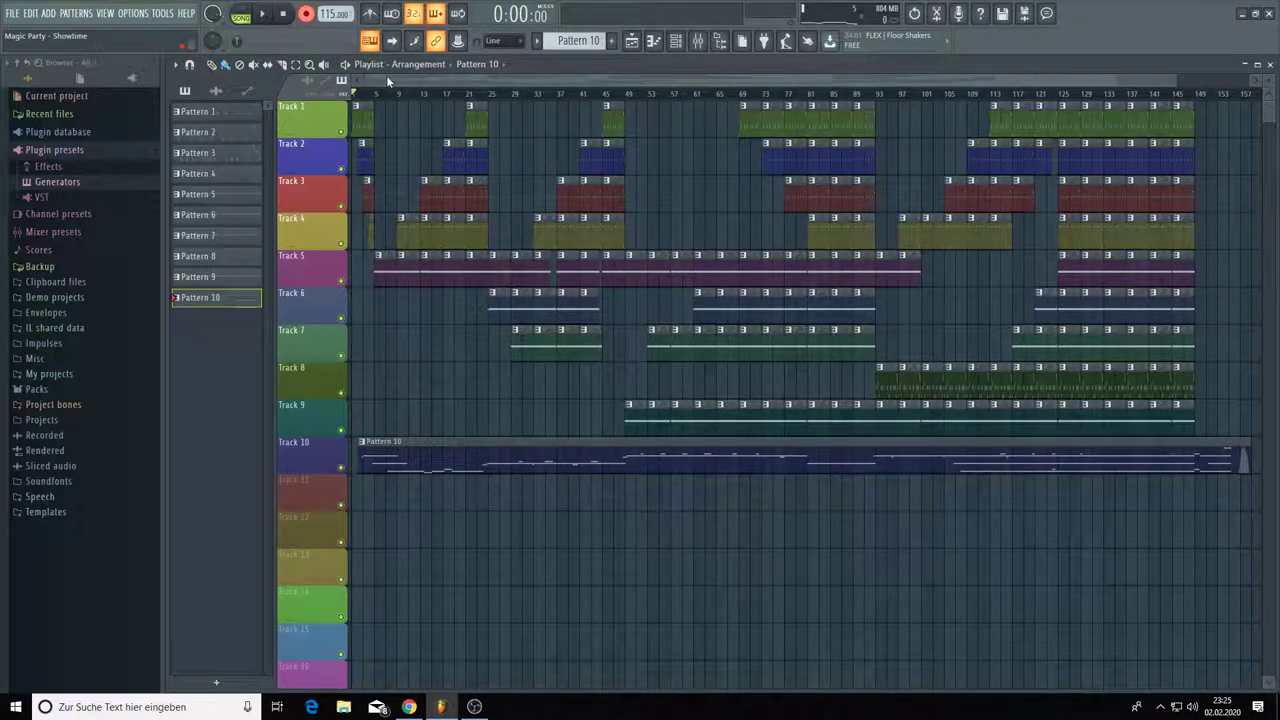
- Play back the song and examine the recorded notes of the track 10 clip across its full length in the piano roll
left_click(265, 18)
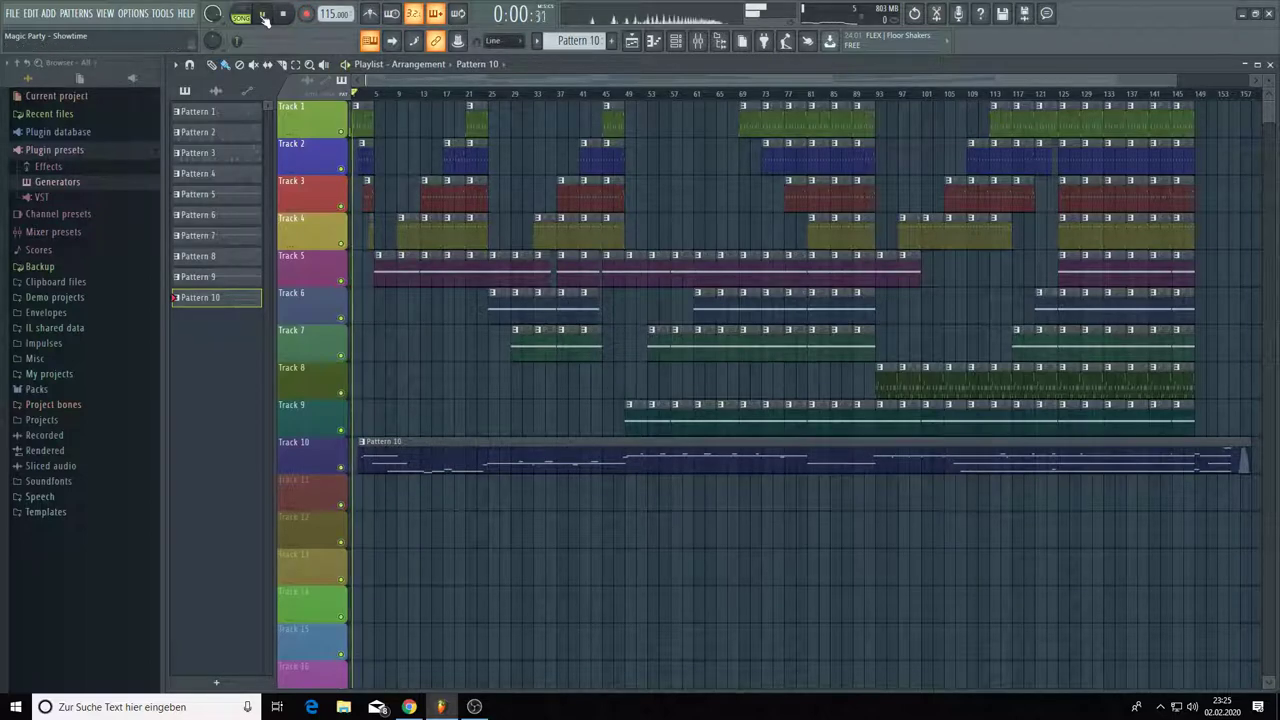
double_click(443, 446)
scroll(371, 220, "down", 5)
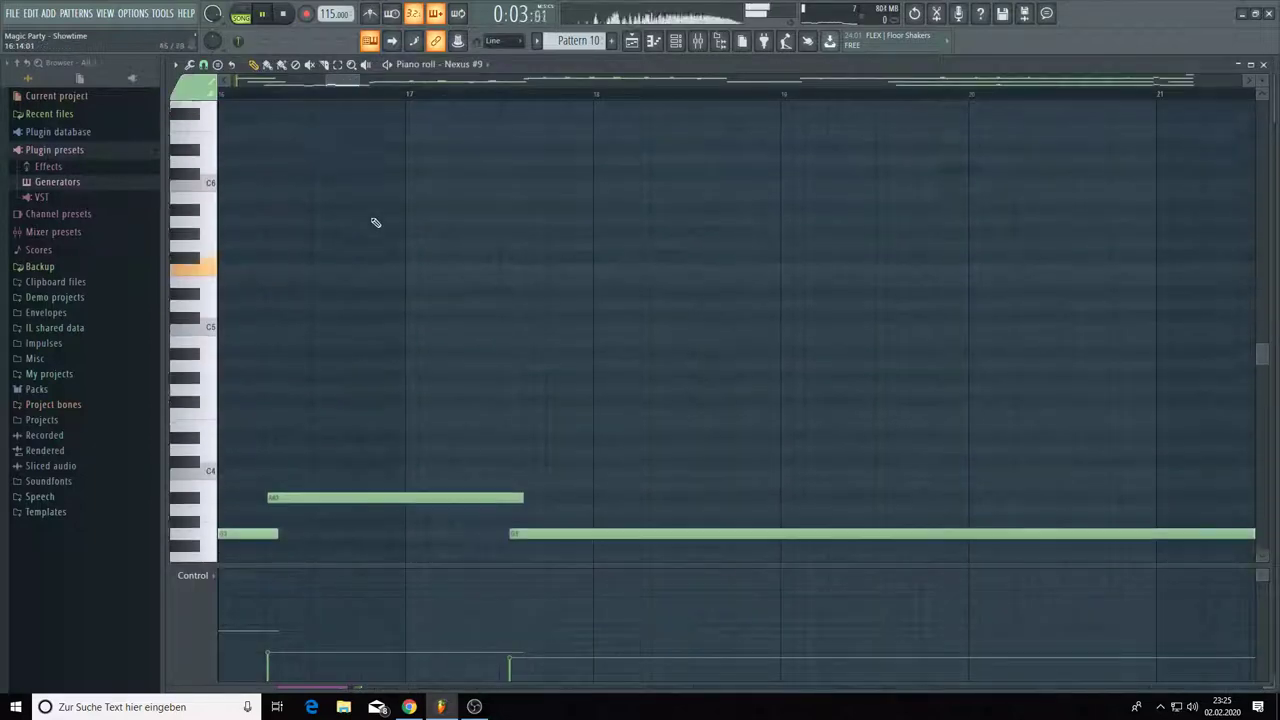
left_click_drag(327, 82, 1240, 160)
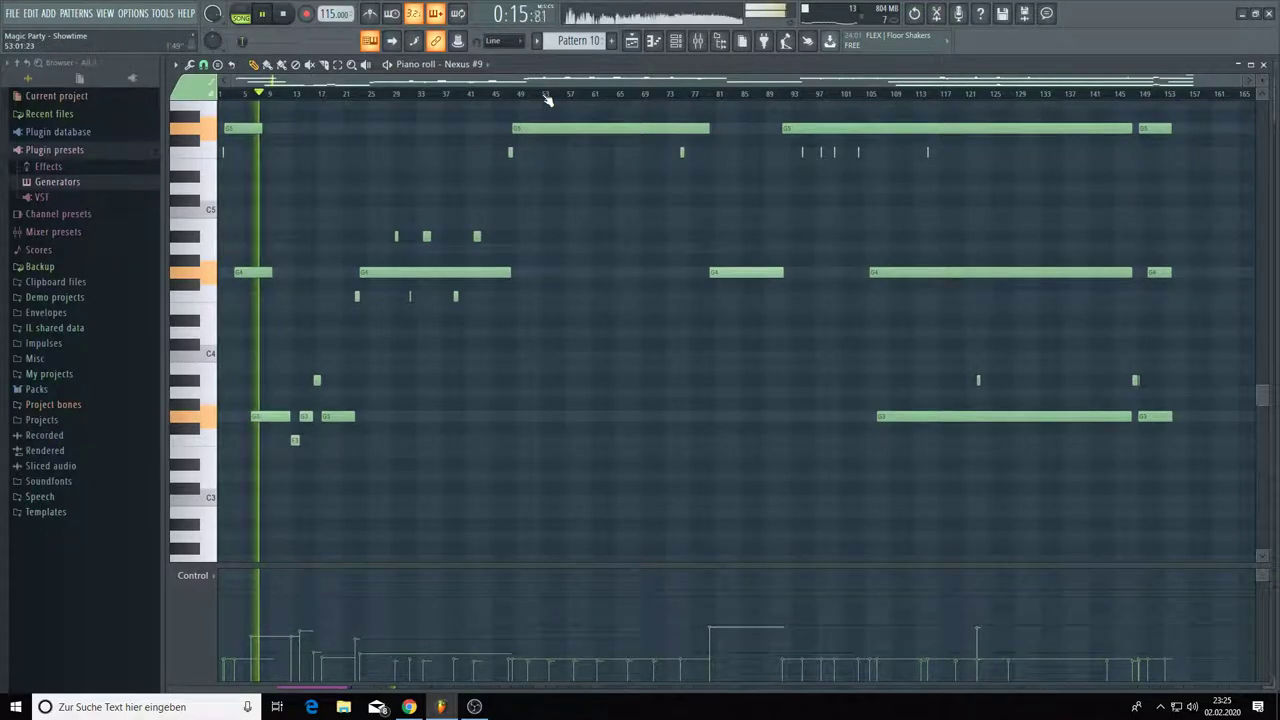
scroll(548, 100, "up", 2)
scroll(580, 160, "up", 3)
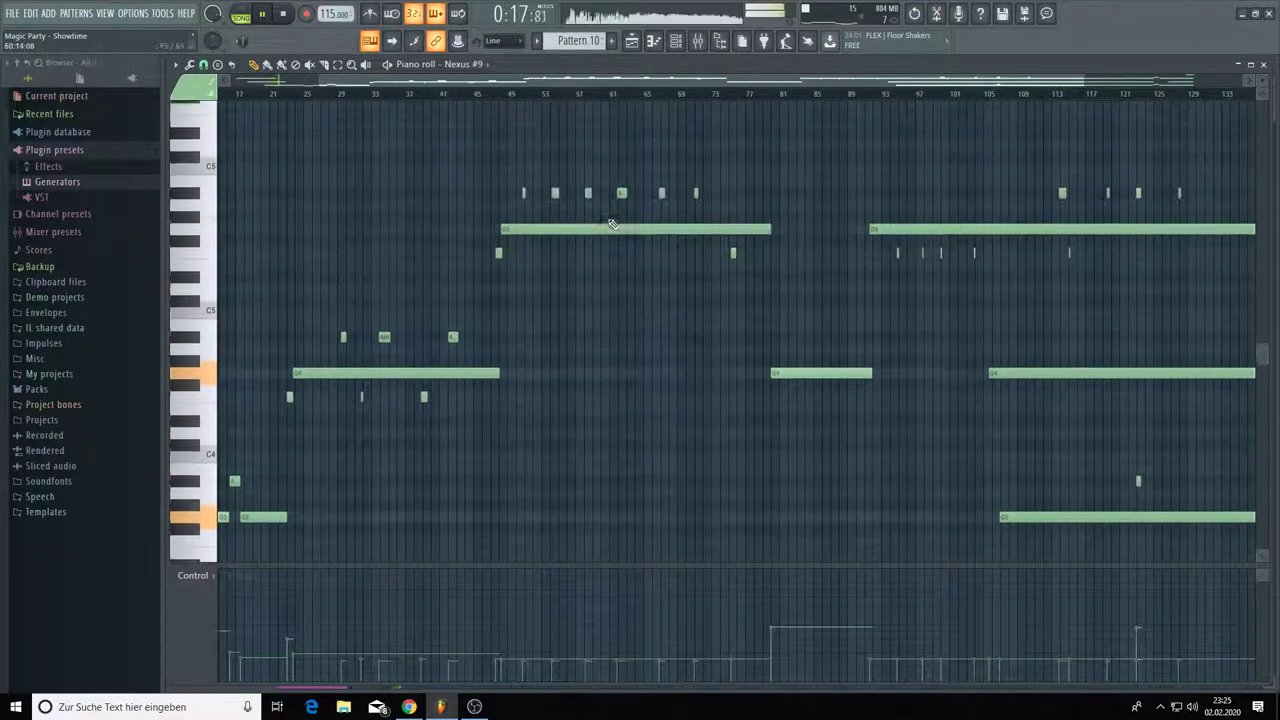
left_click_drag(1078, 82, 1236, 82)
left_click_drag(453, 88, 310, 86)
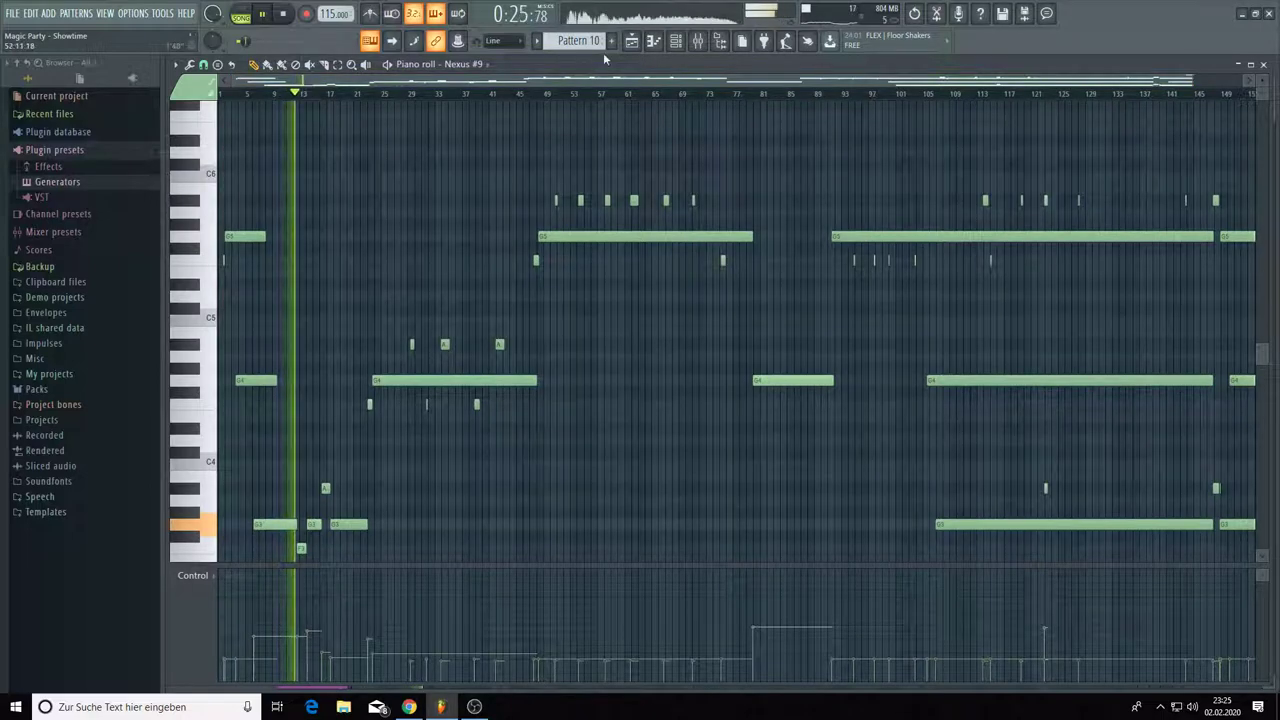
- Bring up the playlist, open the Nexus #9 instrument and adjust its reverb, setting the predelay to about 85
left_click(631, 41)
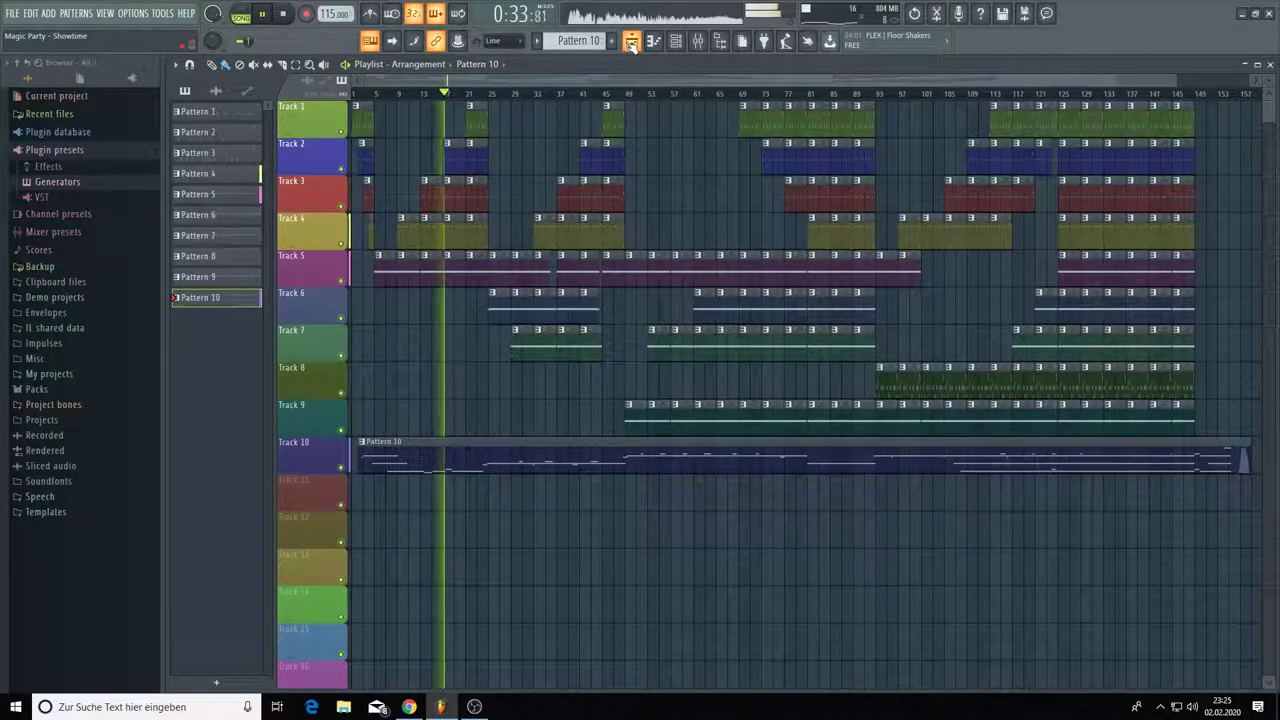
left_click(676, 40)
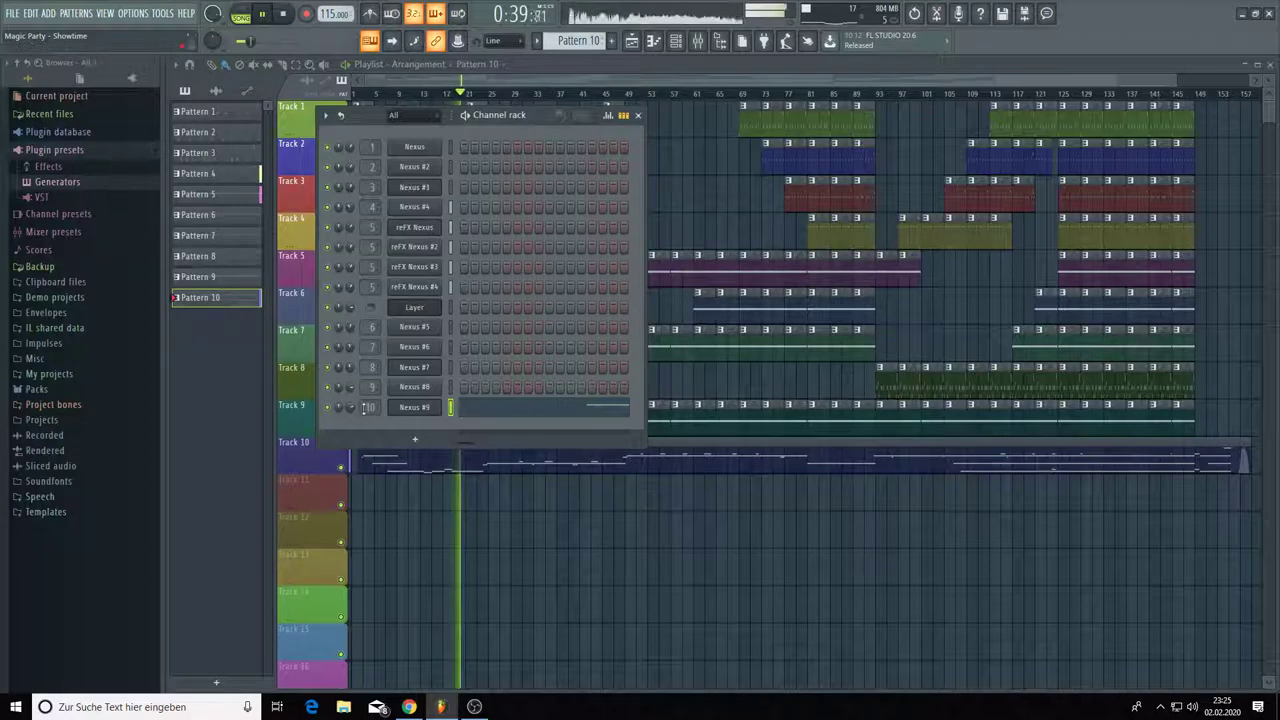
left_click(421, 410)
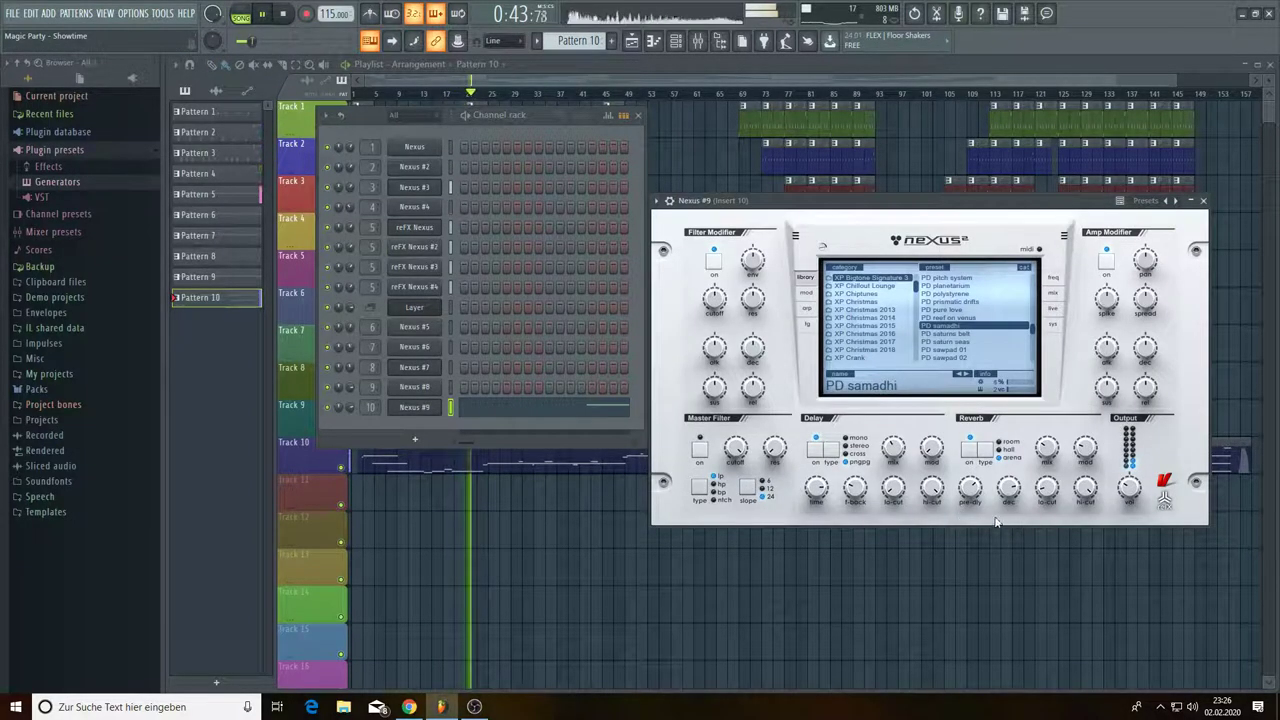
scroll(1090, 500, "up", 5)
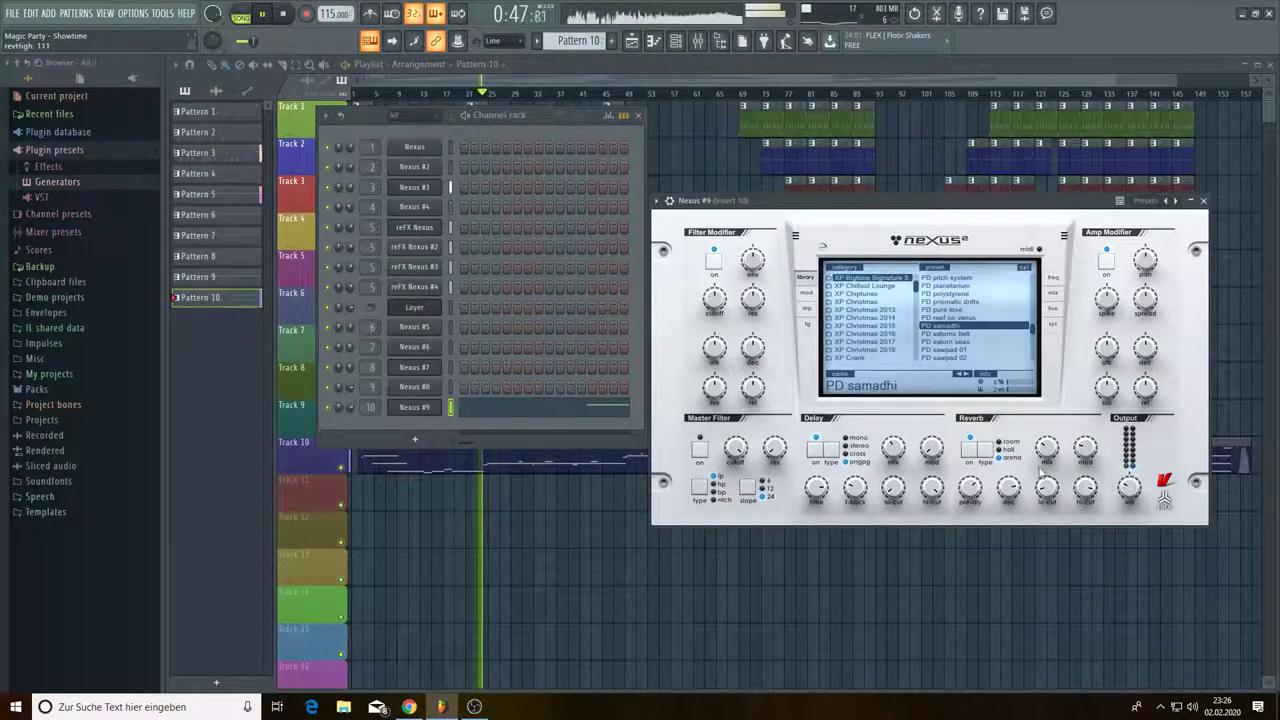
scroll(1045, 447, "down", 3)
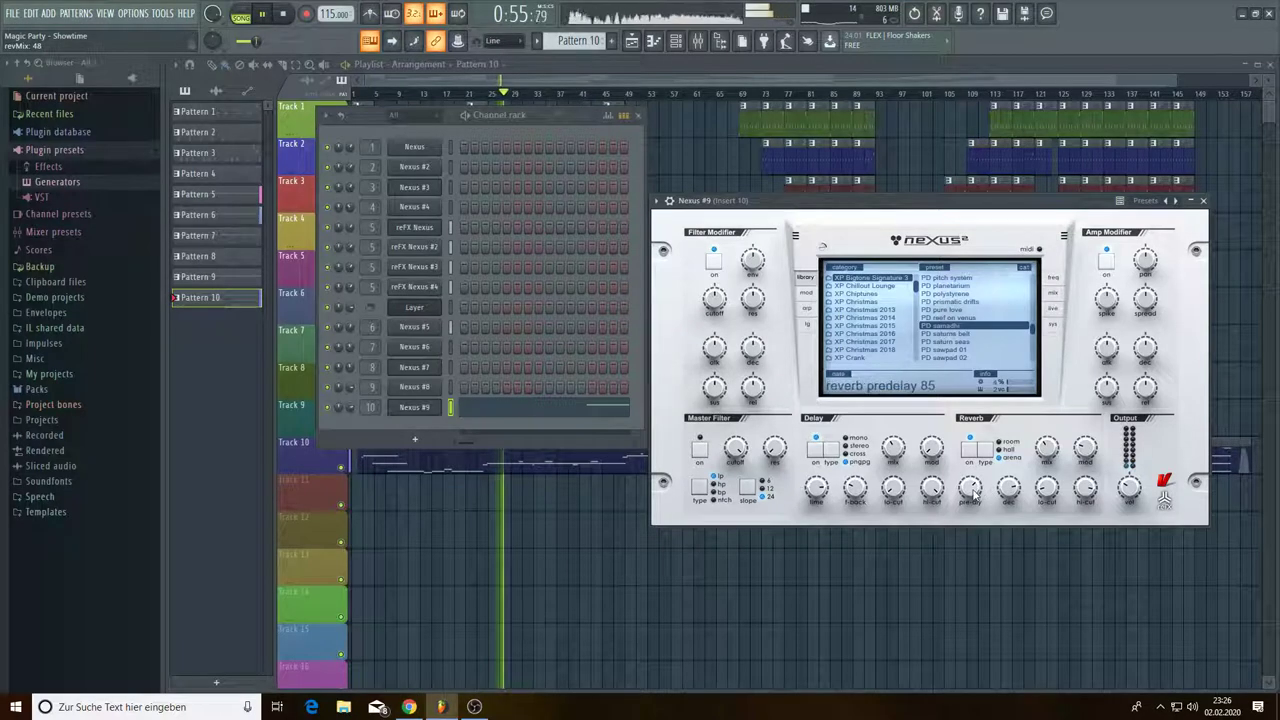
left_click_drag(987, 523, 996, 535)
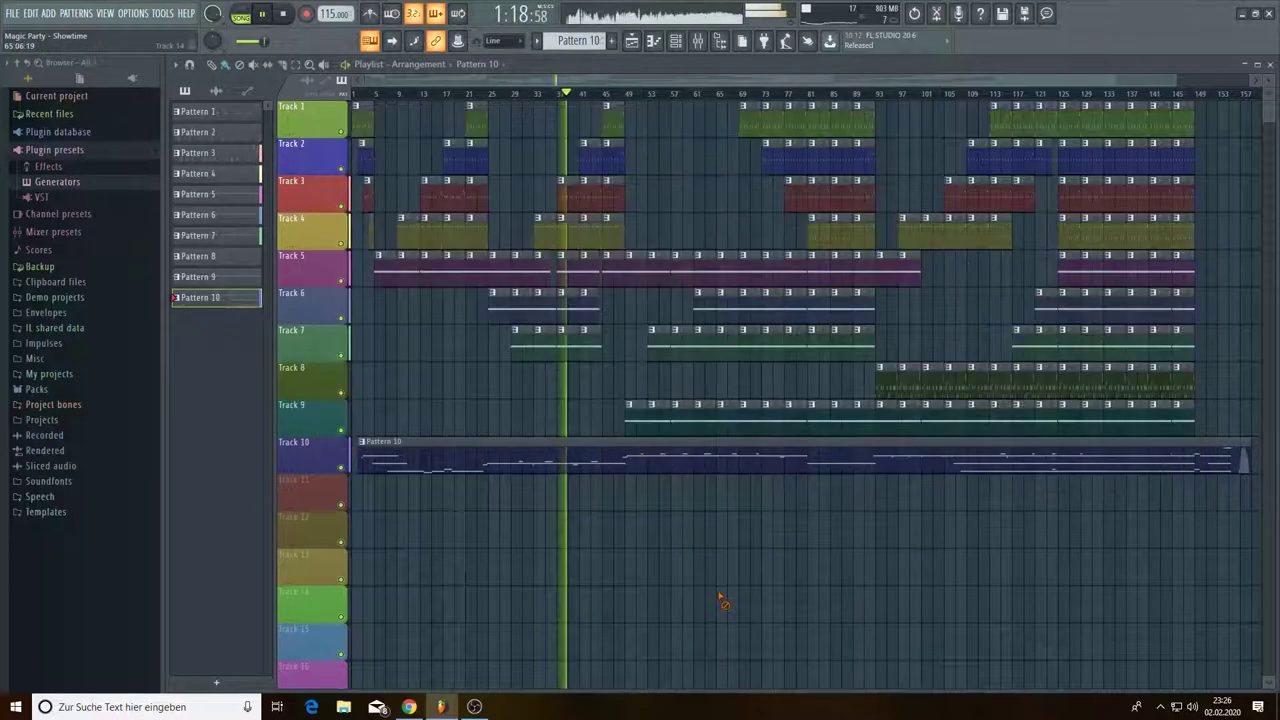
left_click(723, 600)
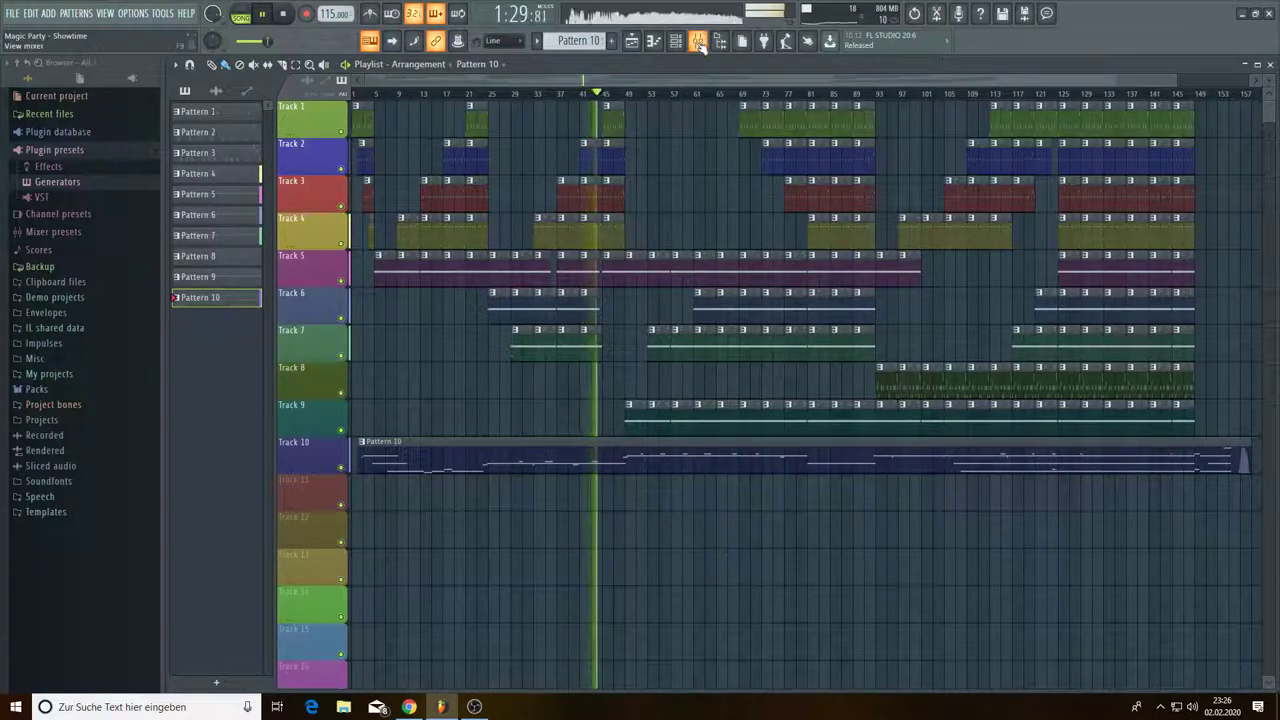
- Open the mixer, select the Master track and inspect its Fruity Limiter
key("F9")
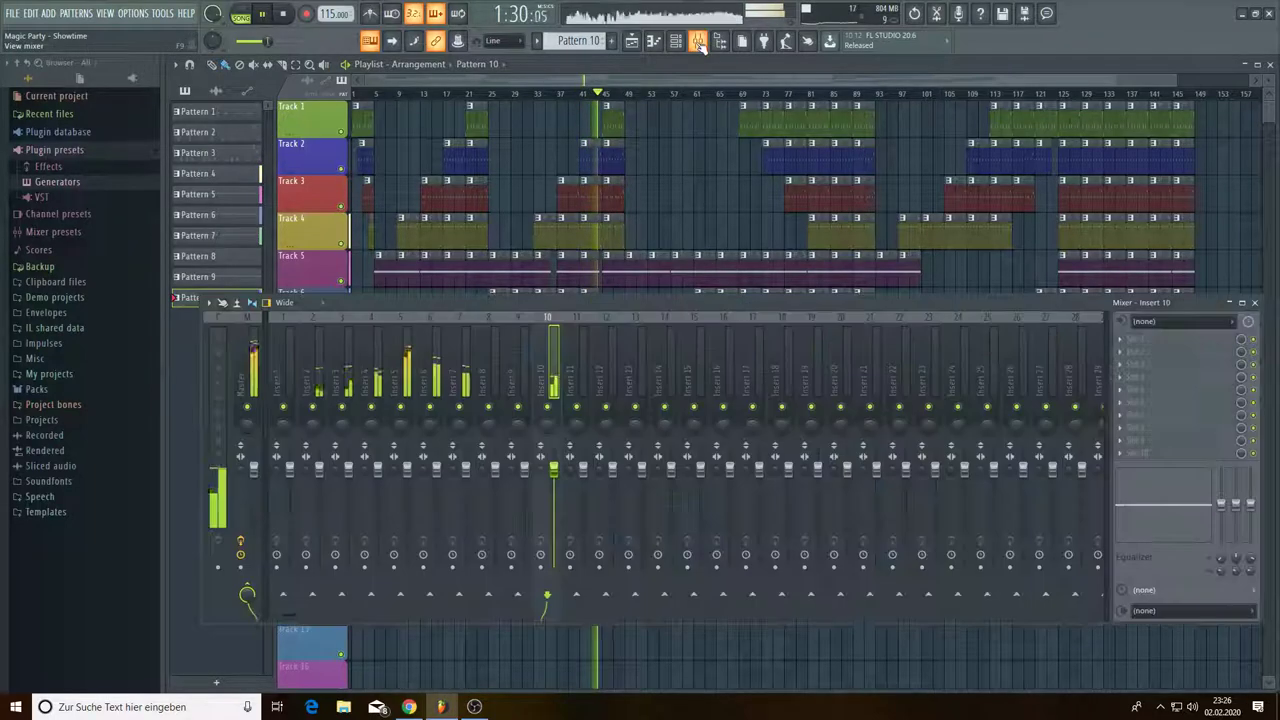
left_click(250, 365)
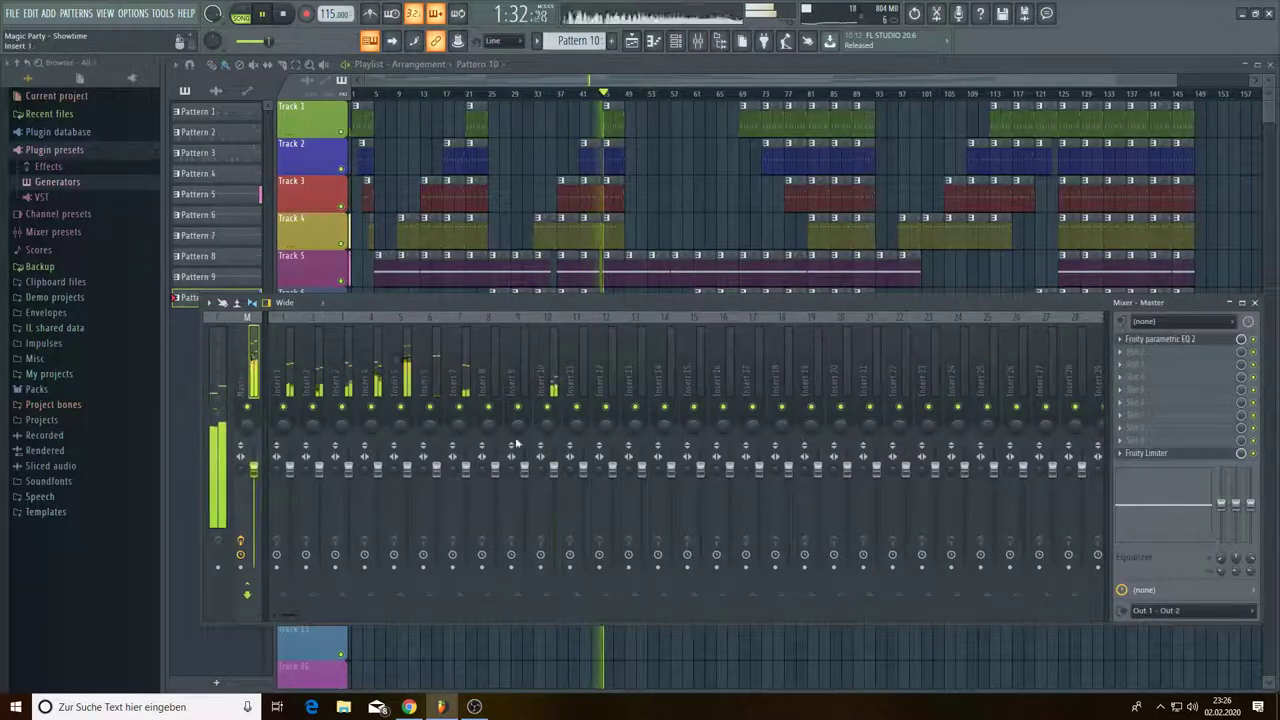
left_click(1164, 456)
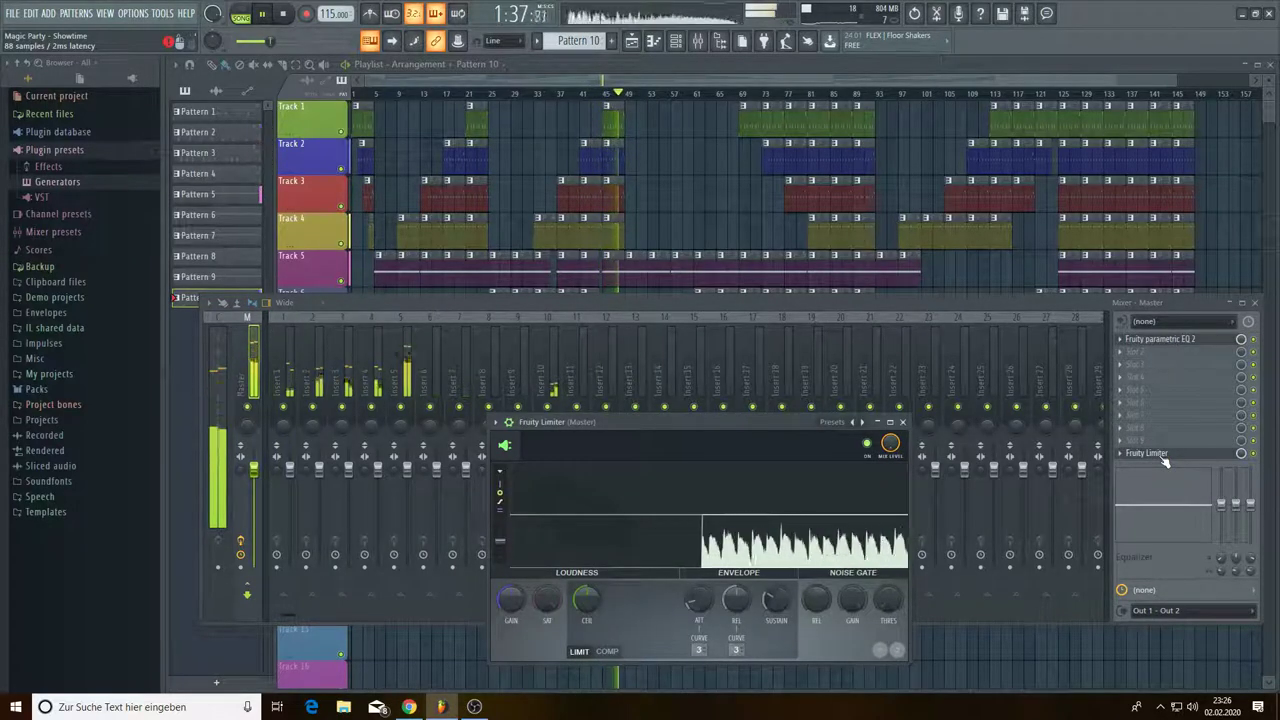
- Add Maximus to the second effect slot of the Master track and load its Clear master preset
left_click(1120, 358)
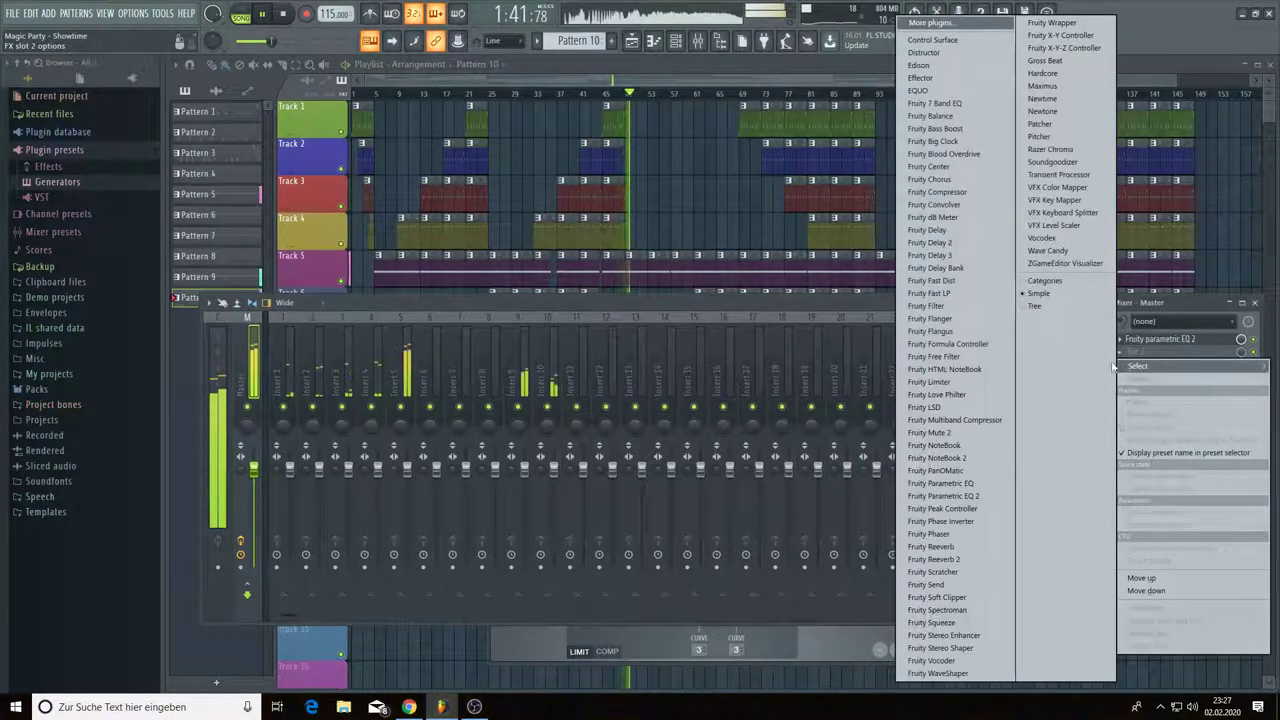
left_click(1044, 86)
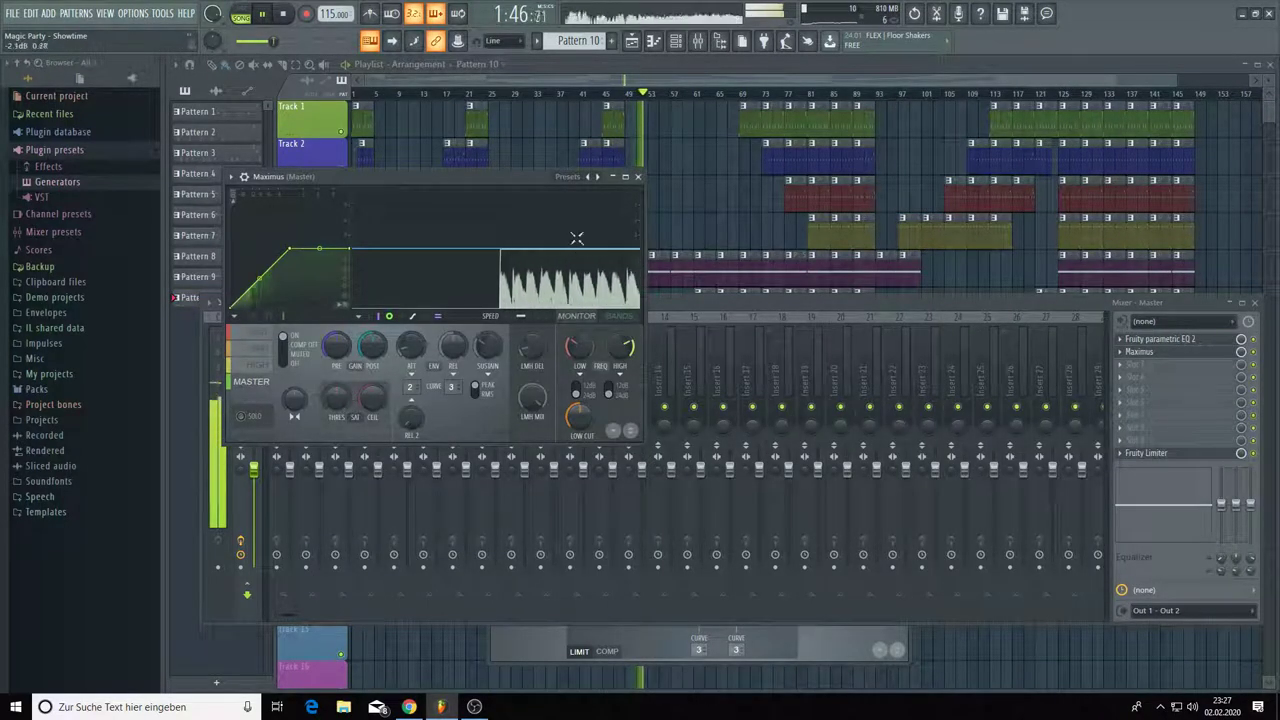
left_click(593, 179)
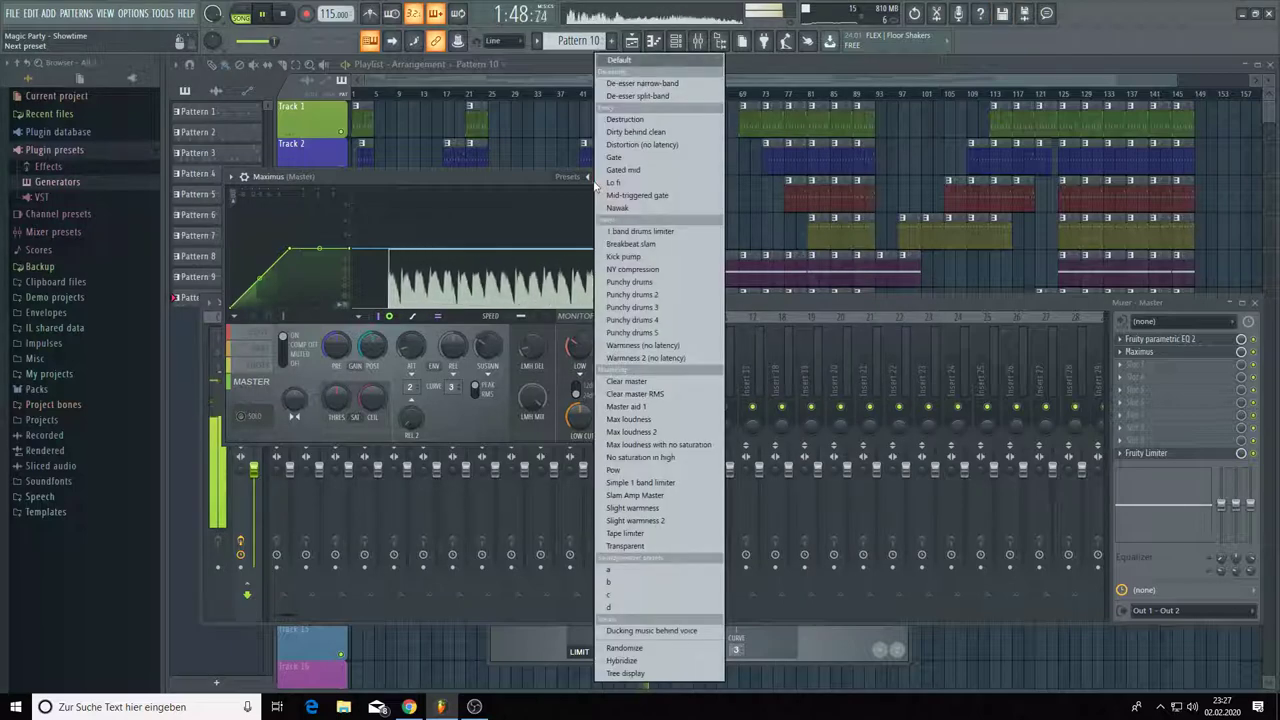
left_click(617, 381)
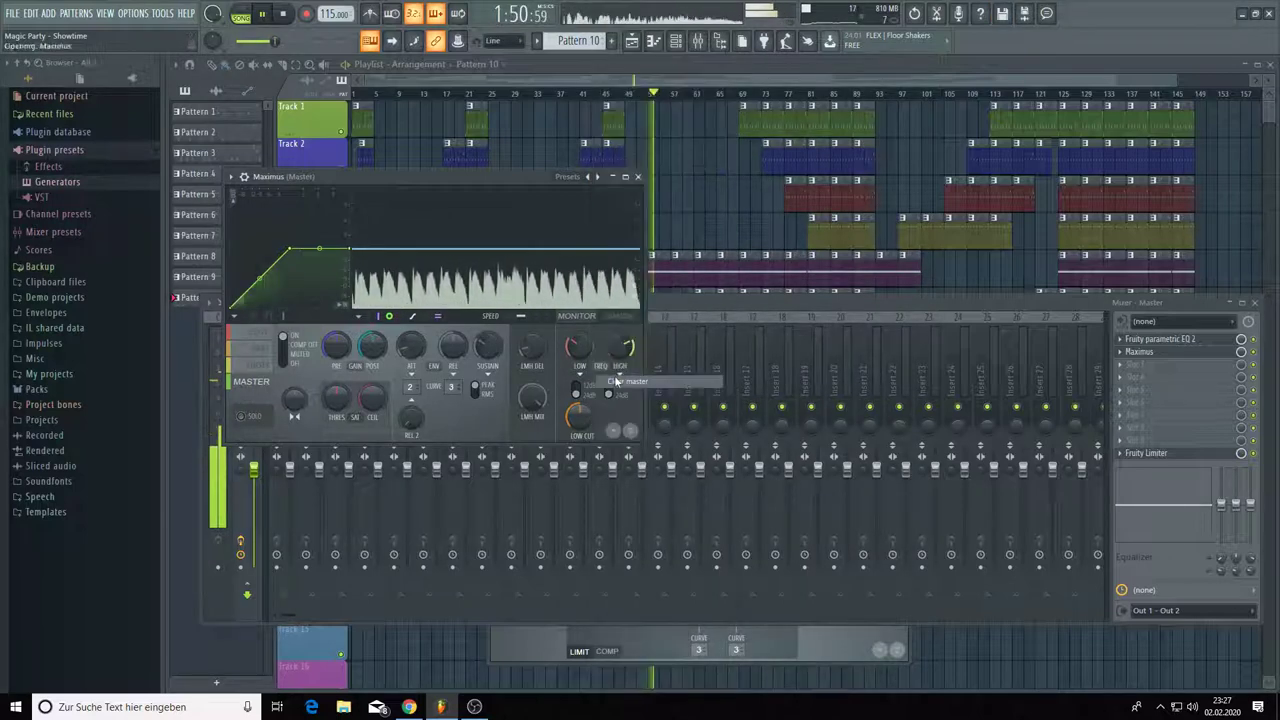
- Adjust the low band's pre gain in Maximus and set the mid band's pre gain to about 5.9 dB
left_click_drag(337, 345, 337, 330)
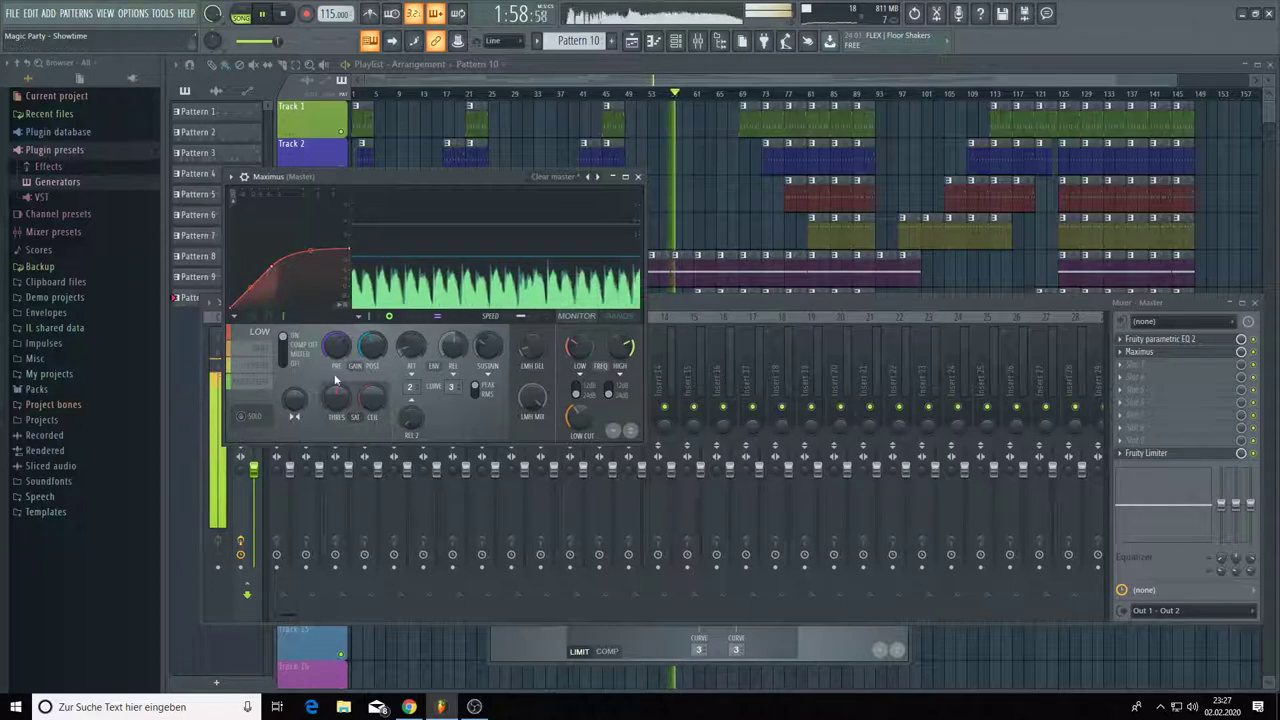
left_click(257, 347)
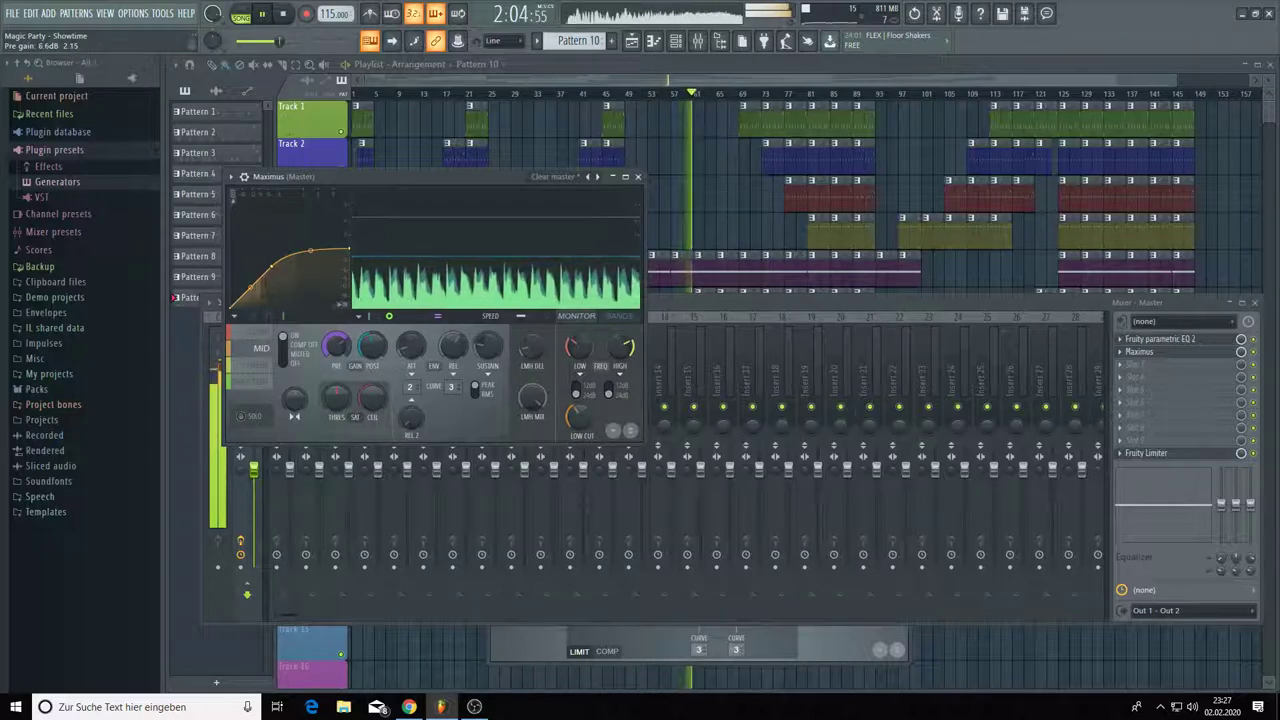
left_click_drag(344, 347, 344, 349)
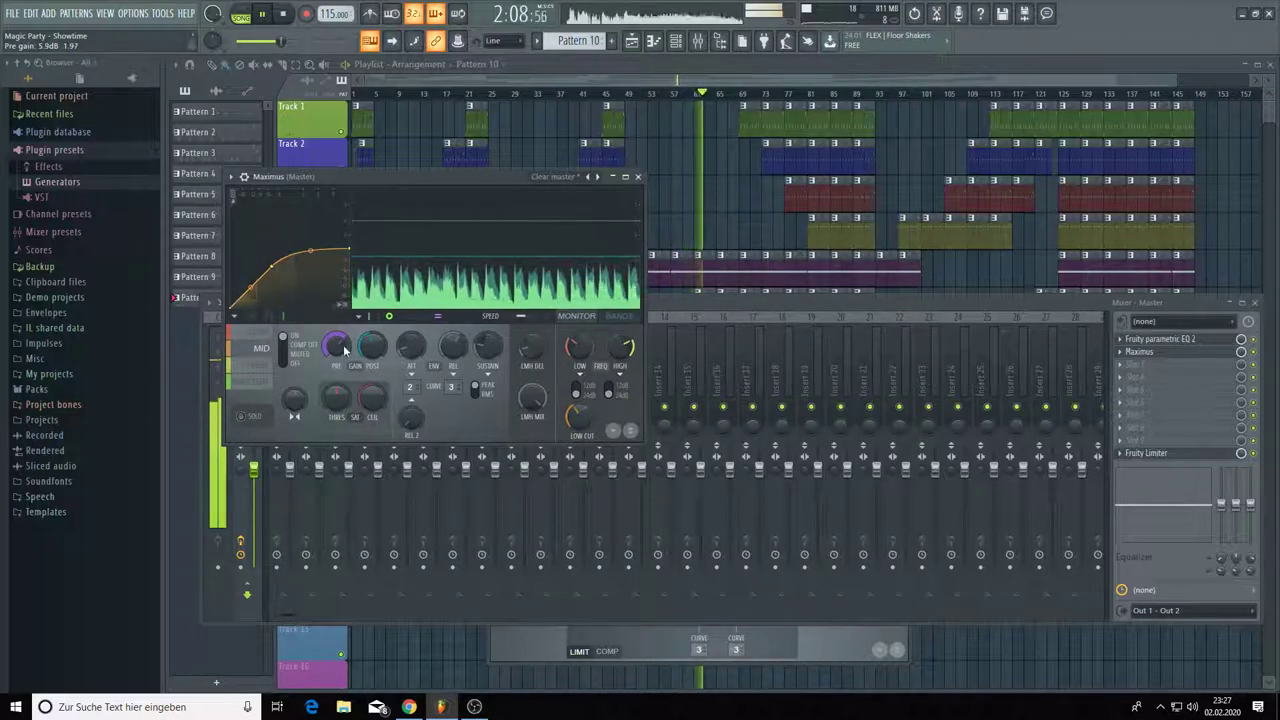
left_click(258, 367)
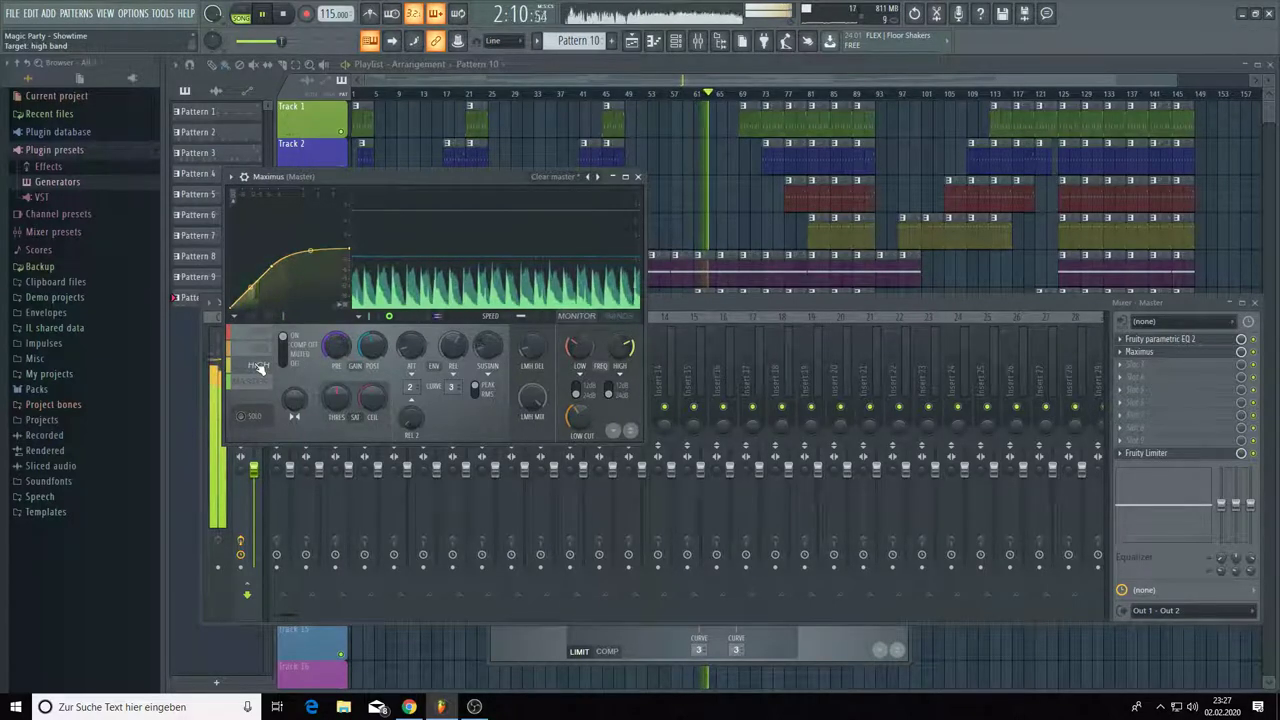
left_click(277, 385)
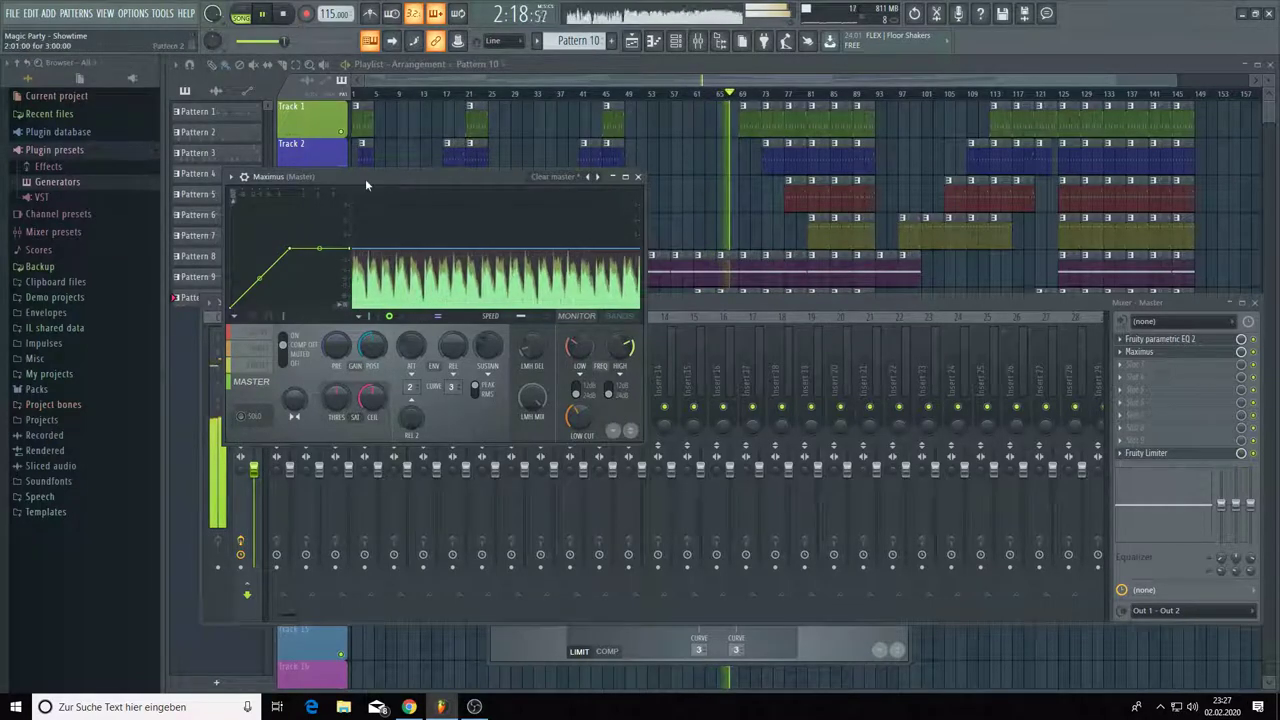
- Rework the mid band in Maximus with a pre gain of about 4.2 dB and a post gain of about -2.0 dB
left_click(262, 332)
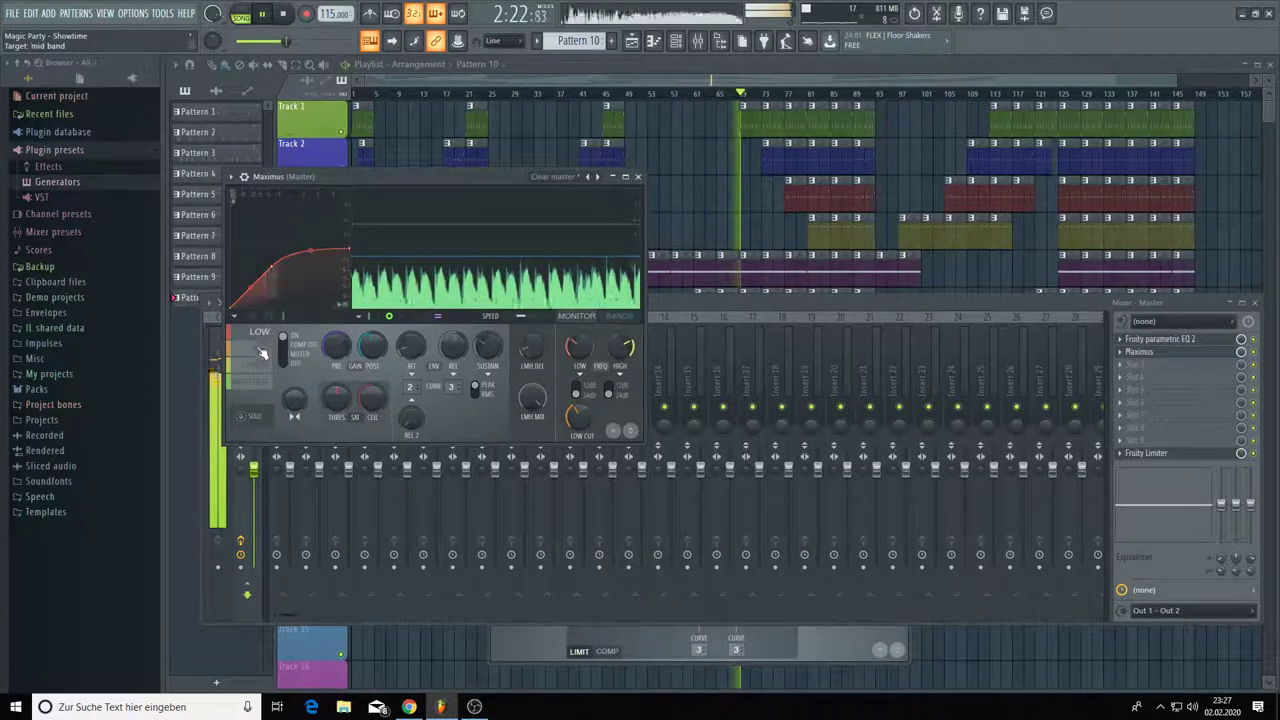
left_click(262, 348)
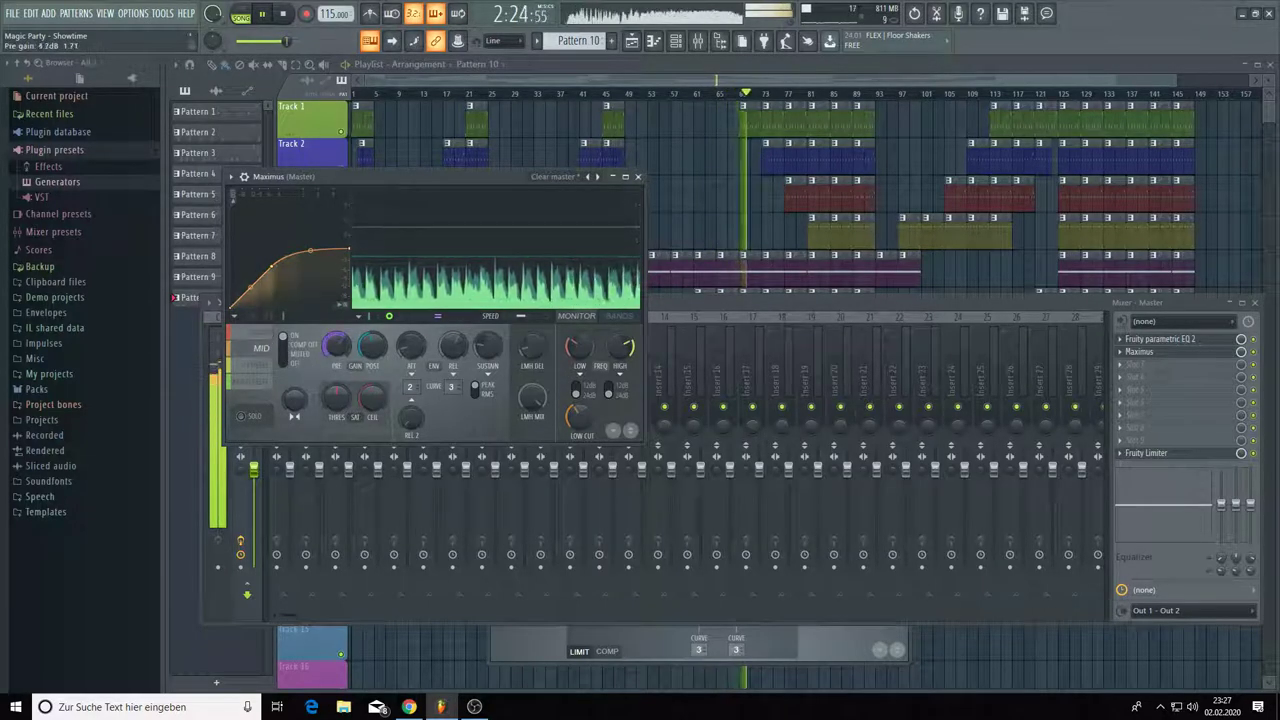
scroll(337, 346, "down", 2)
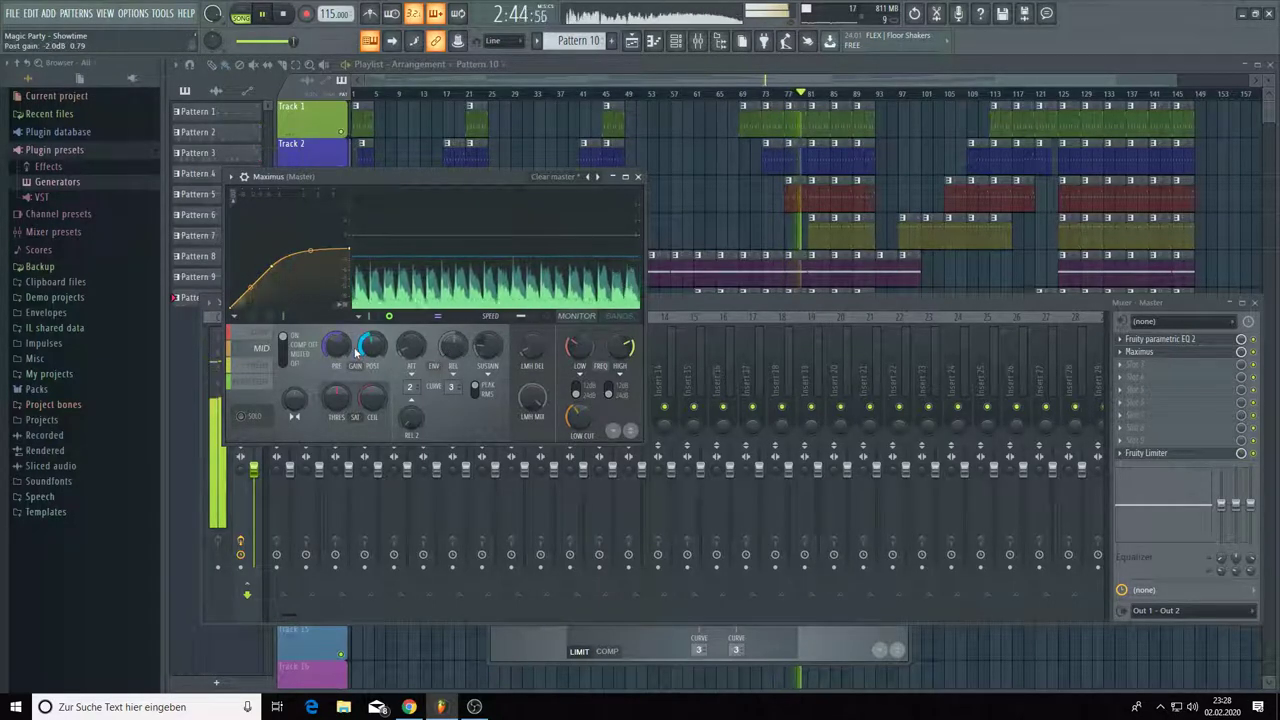
- Set the Maximus high band's pre gain to about 6.1 dB, return to the master band and stop playback
left_click(264, 367)
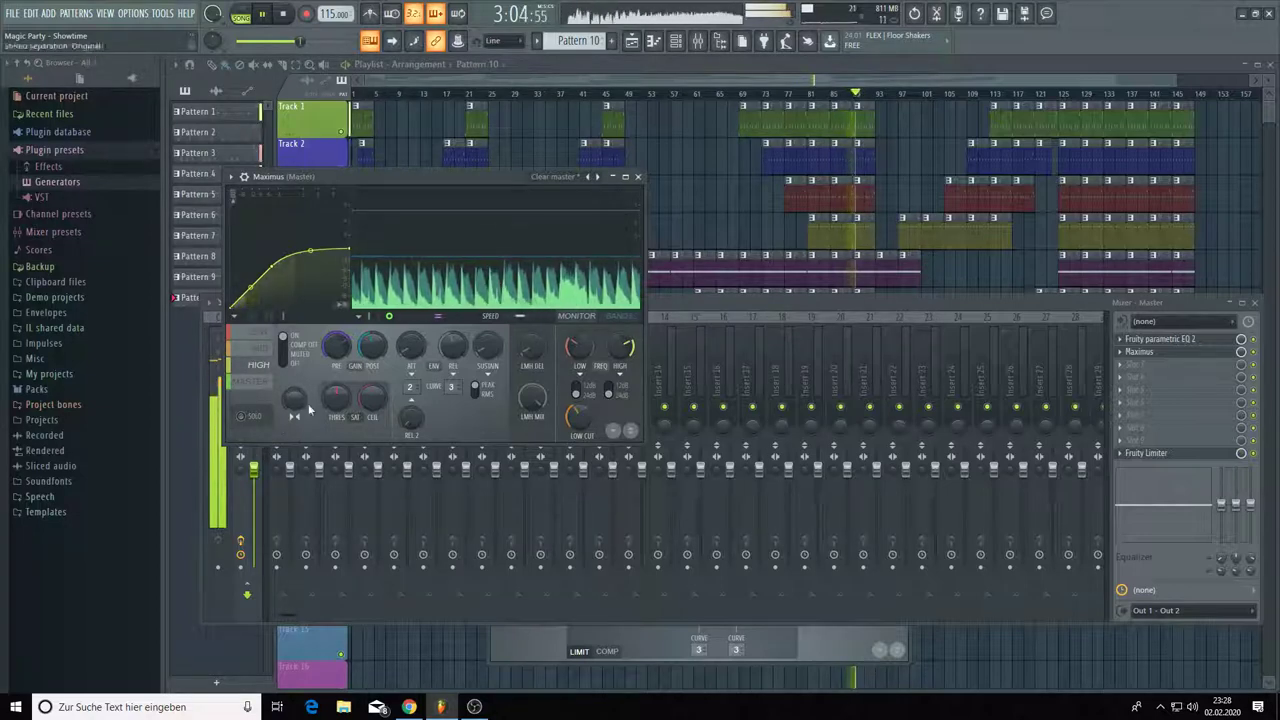
left_click_drag(337, 345, 337, 325)
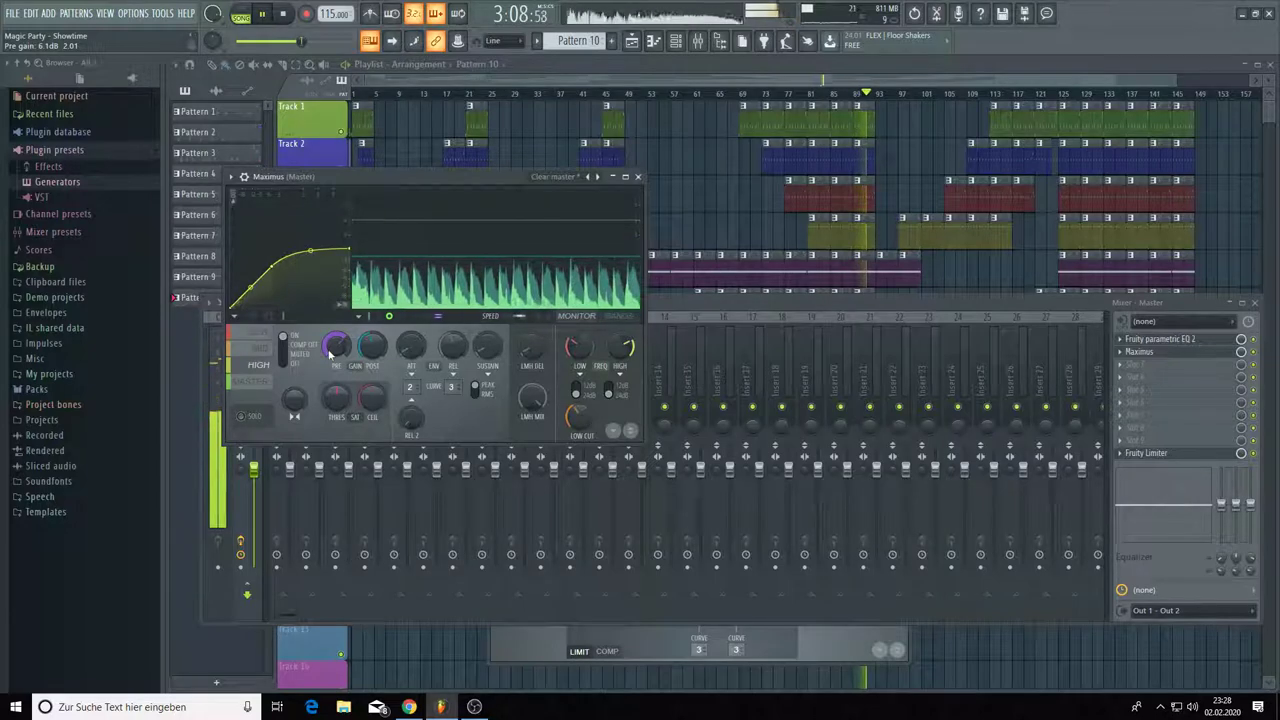
left_click(256, 383)
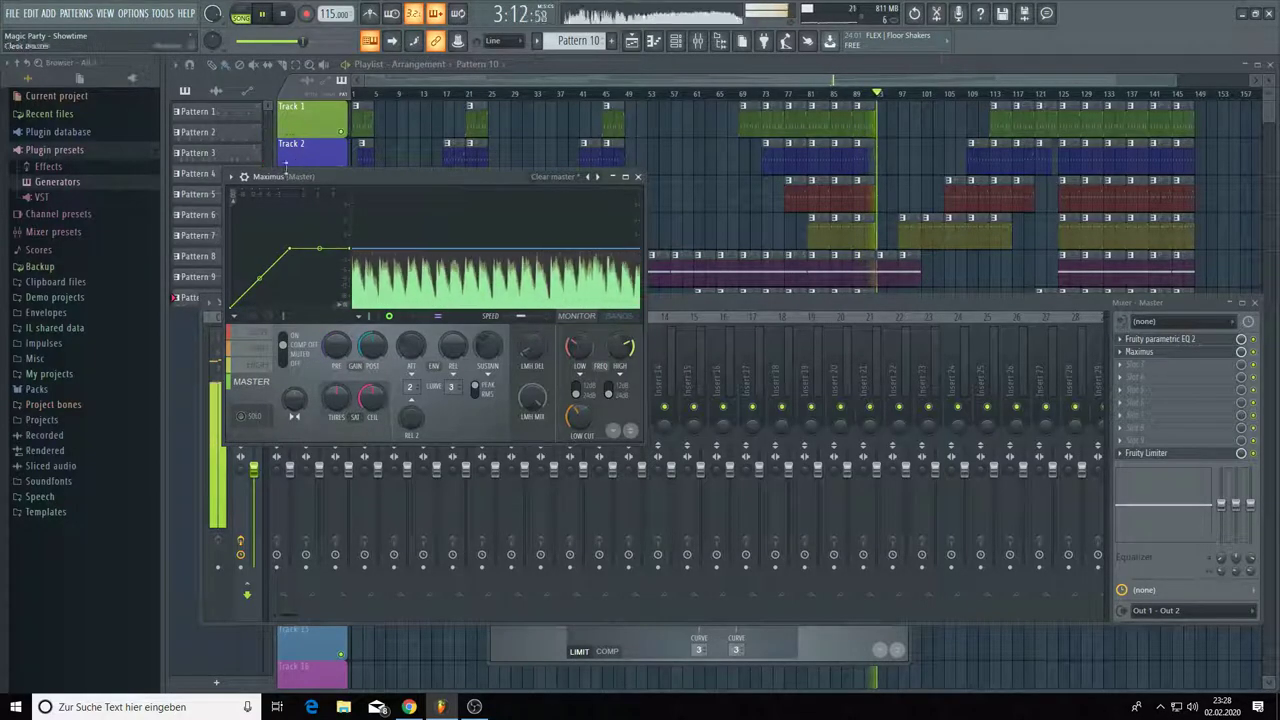
left_click(285, 14)
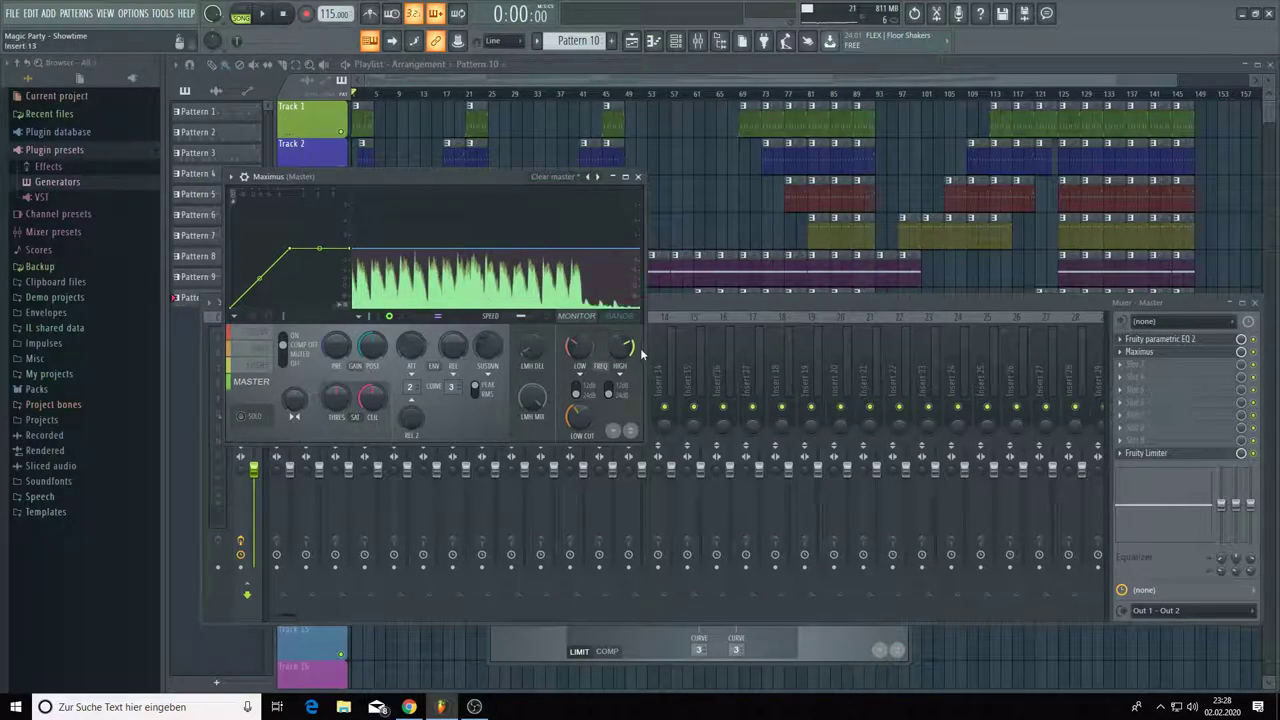
- Widen the Maximus window, place it below the upper playlist tracks and close the mixer
left_click_drag(655, 366, 1212, 366)
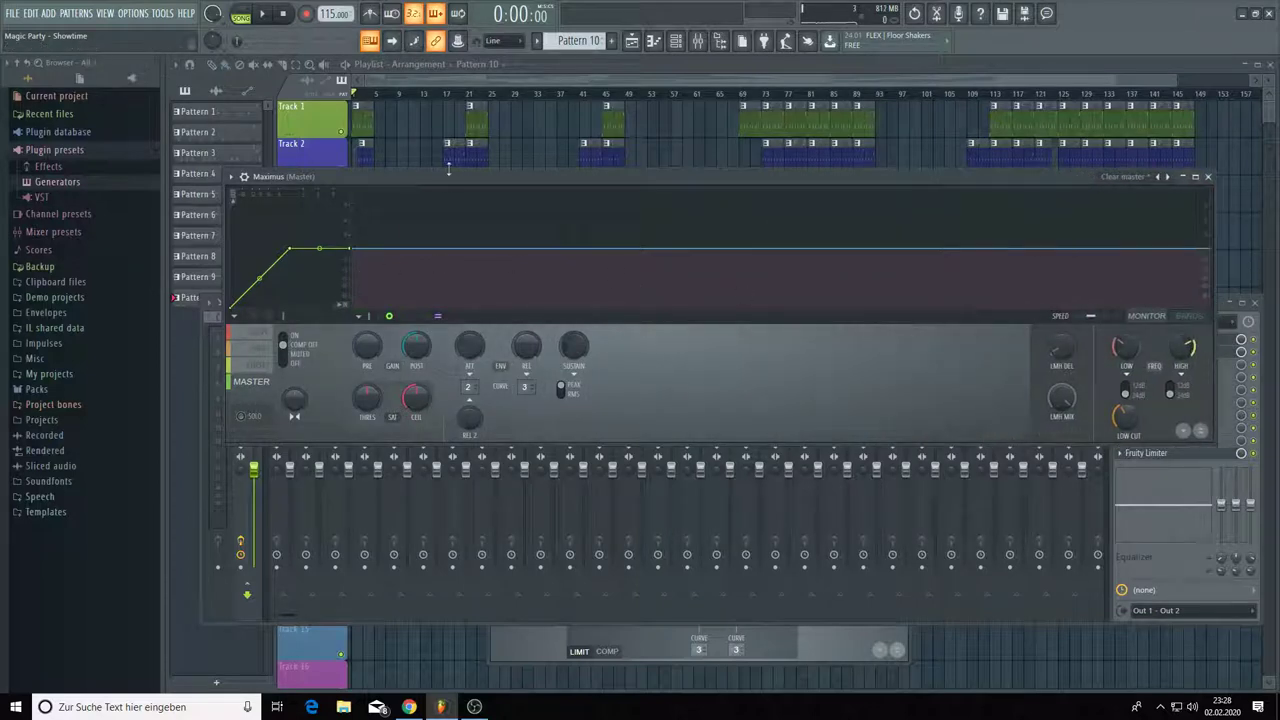
left_click_drag(450, 174, 450, 395)
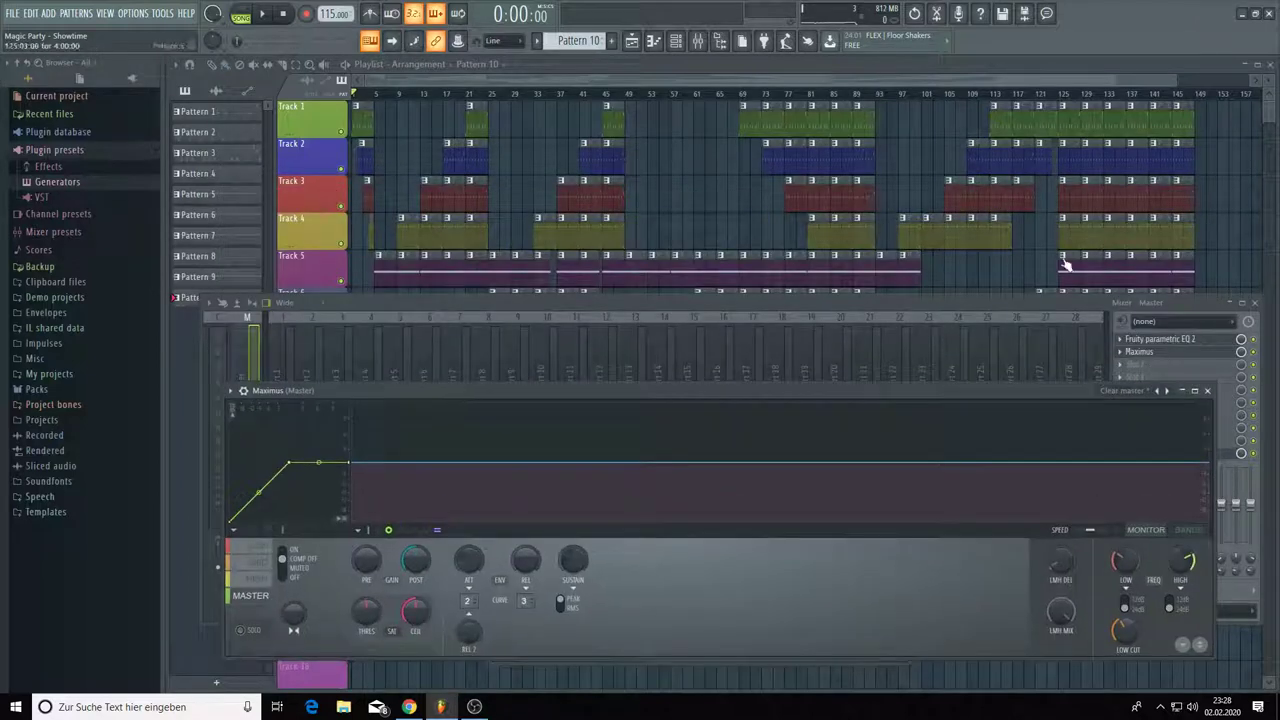
left_click(1259, 304)
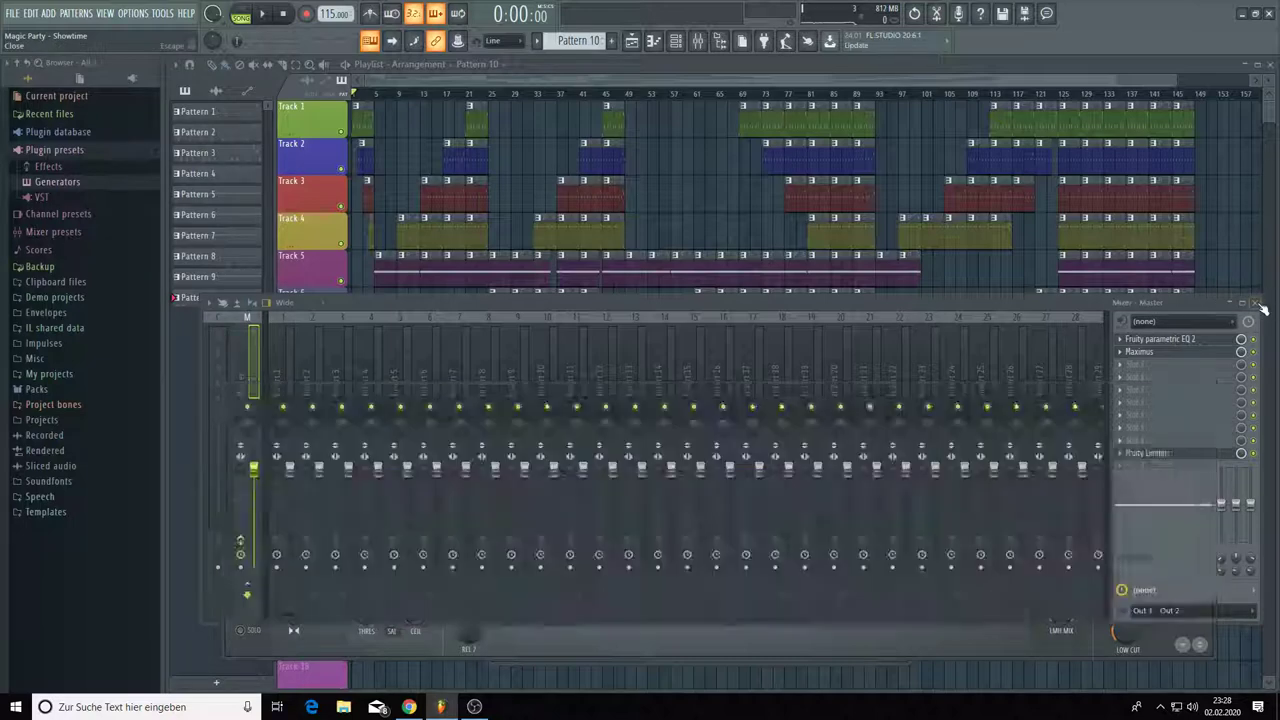
left_click_drag(1076, 384, 1076, 393)
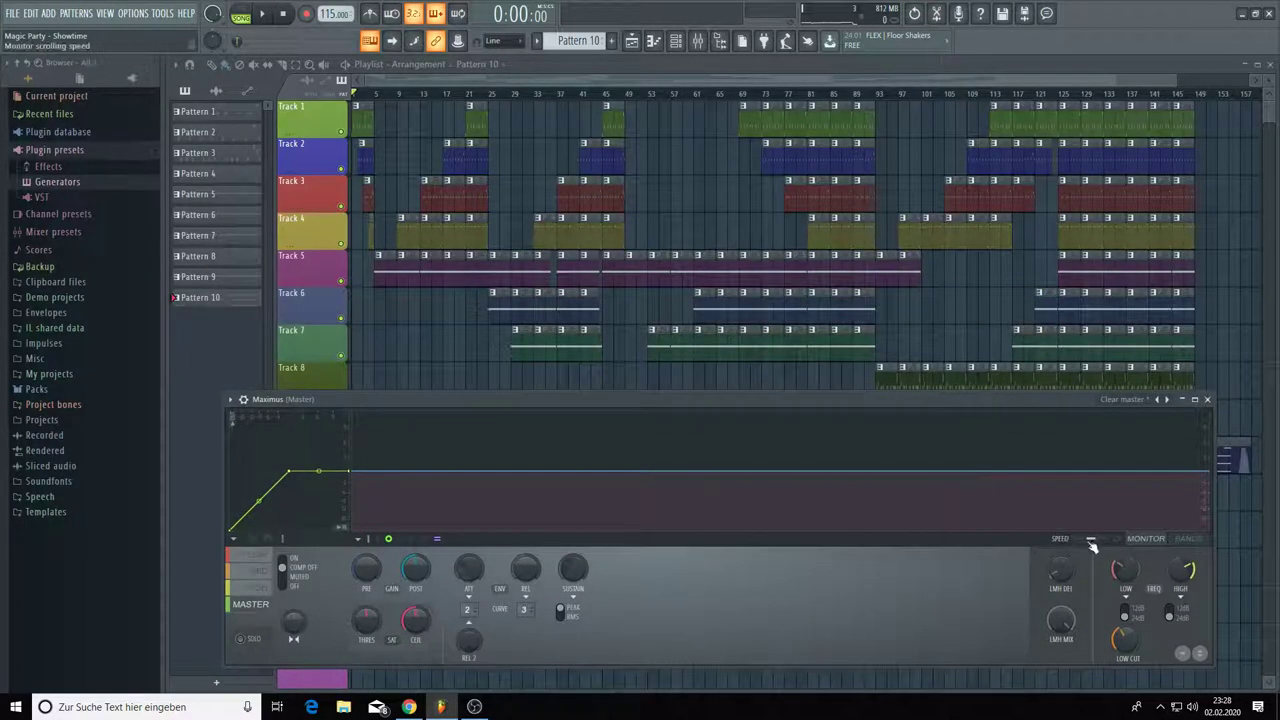
- Play the song from the start with a slower Maximus monitor scrolling speed and switch the display to the bands view
left_click(268, 13)
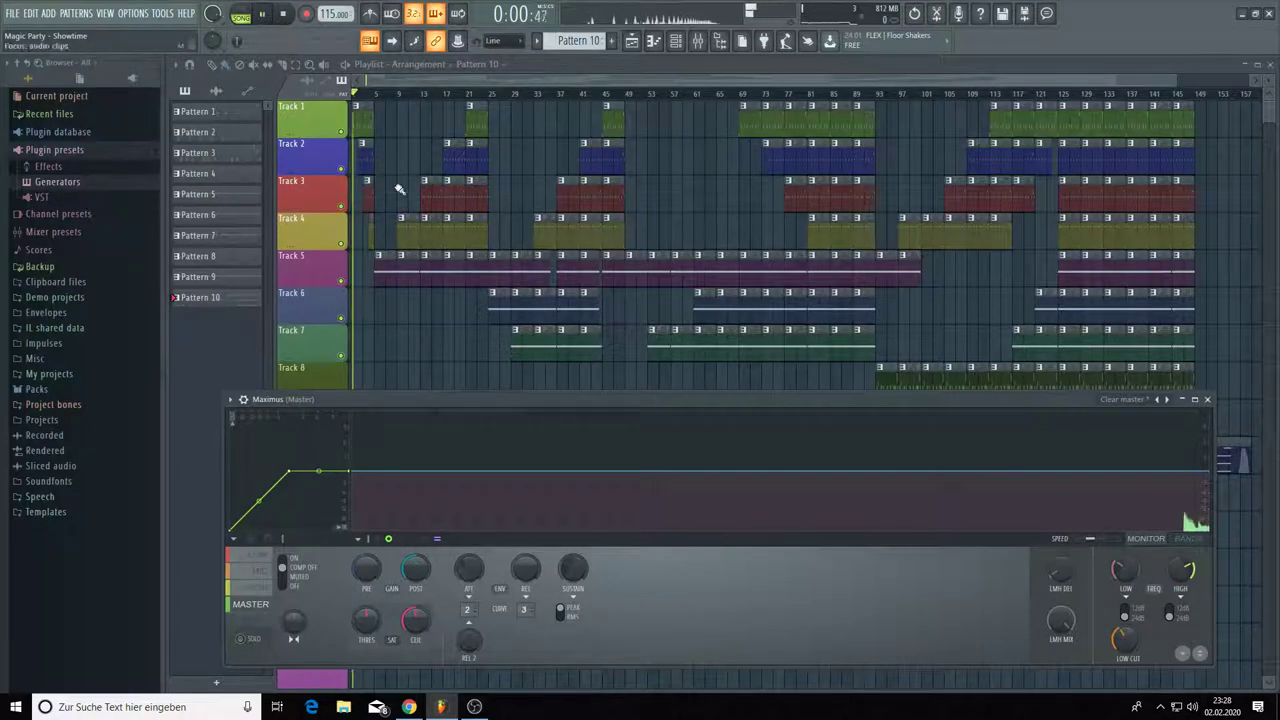
left_click_drag(1097, 548, 1087, 546)
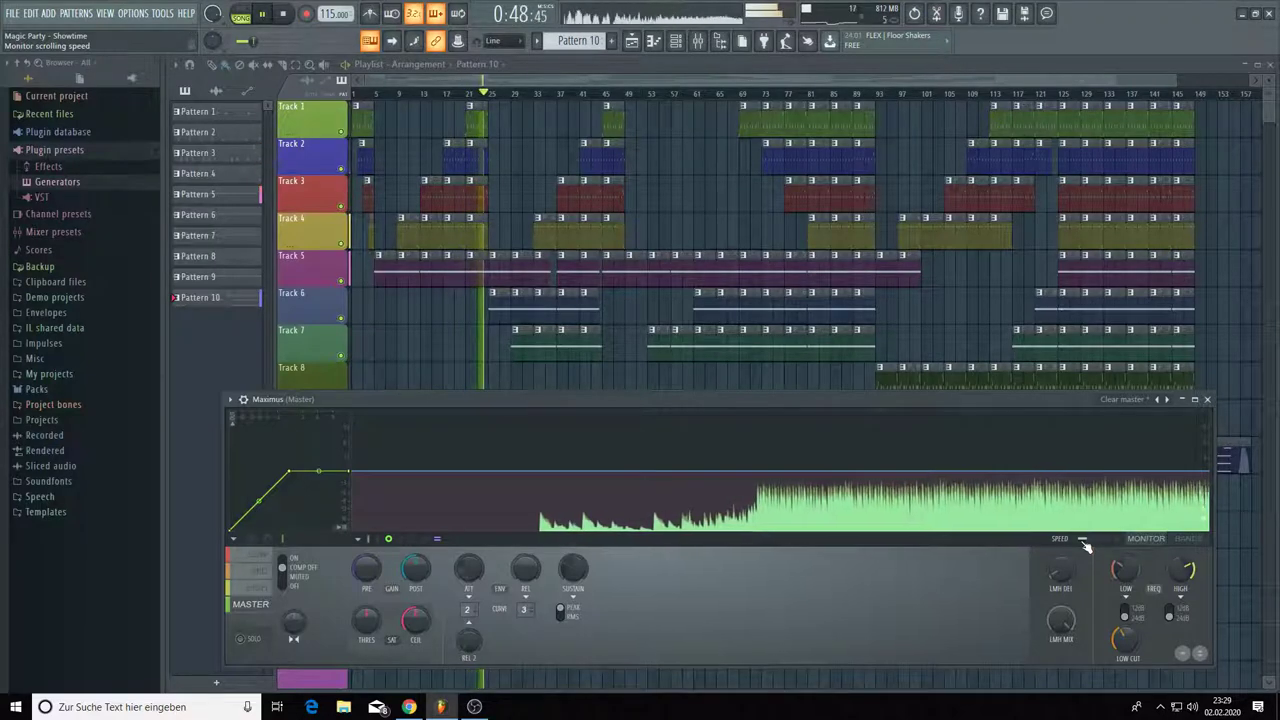
left_click(1119, 539)
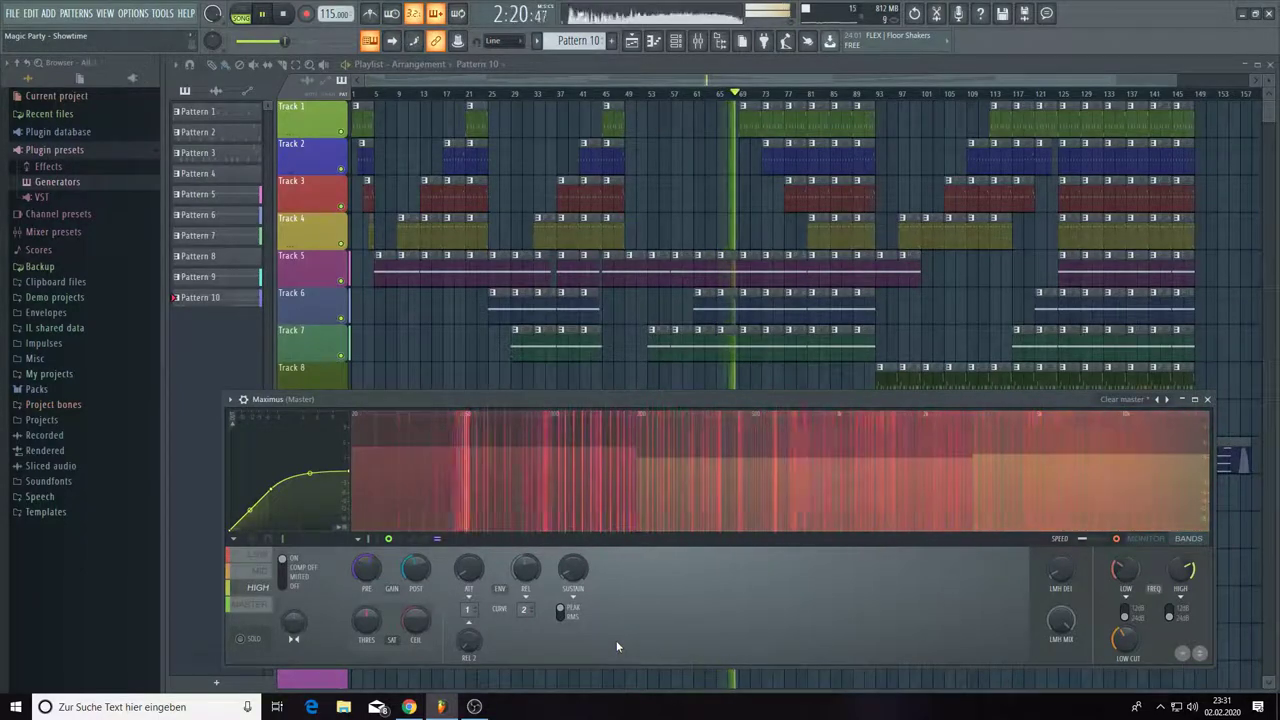
- Adjust the release time of the mid band in Maximus
left_click(260, 571)
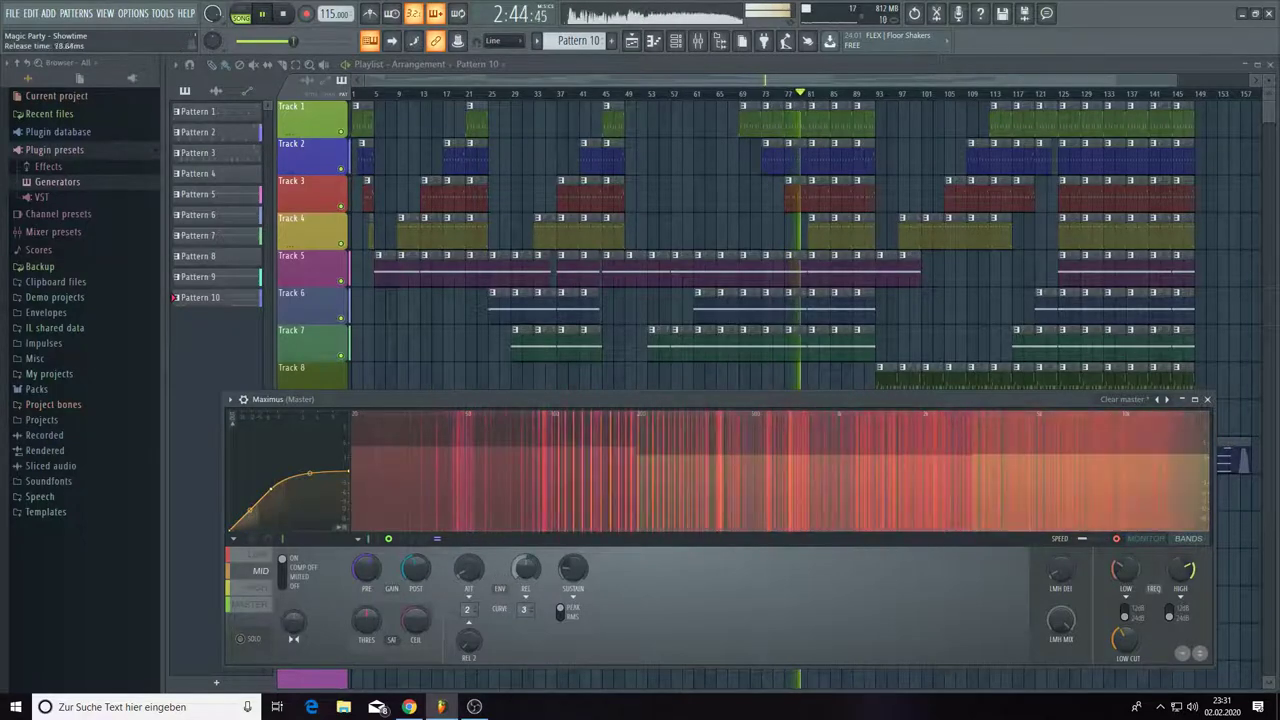
left_click_drag(525, 568, 525, 555)
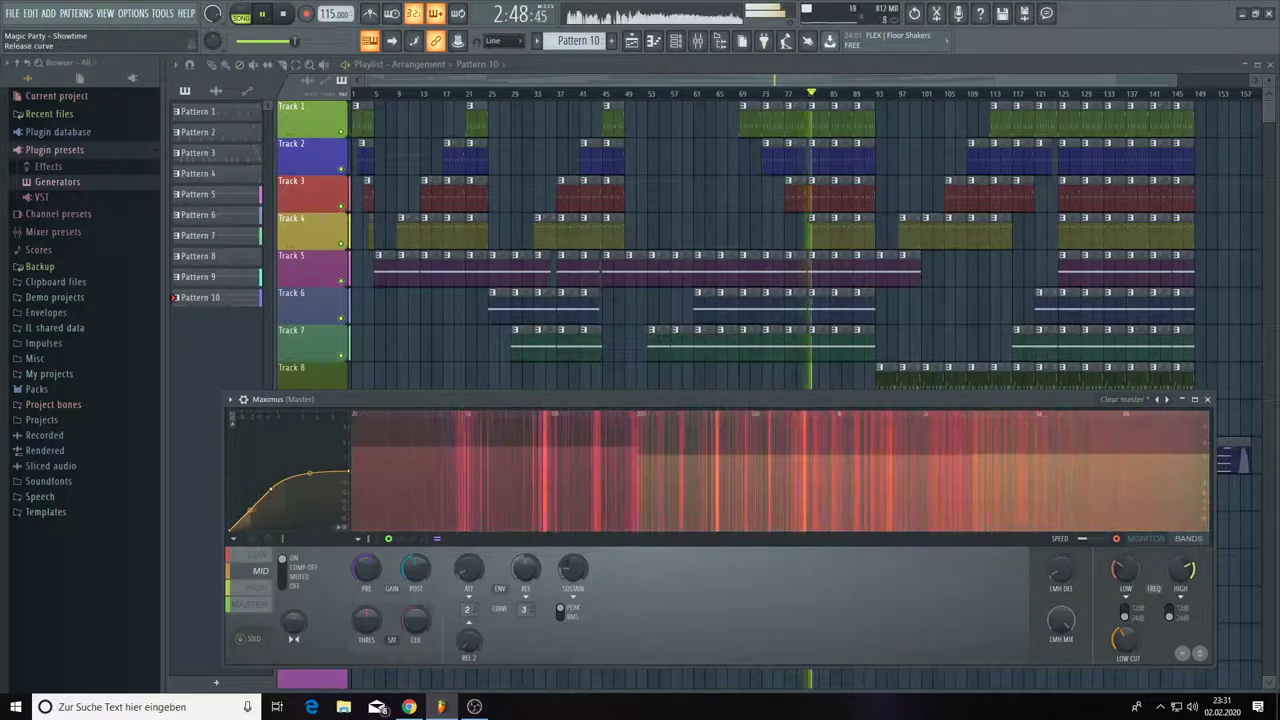
- Set the release curve of the mid band to 2 in Maximus, check the low band and return to the master band
scroll(523, 609, "down", 1)
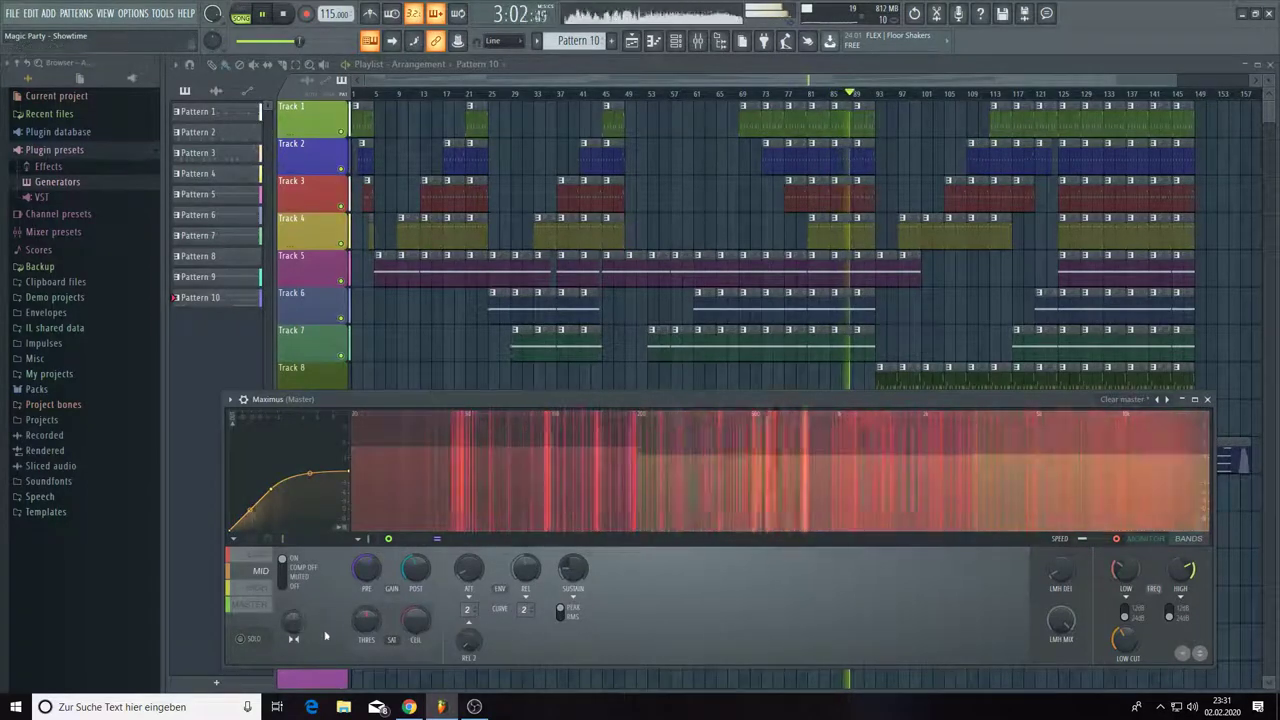
left_click(253, 558)
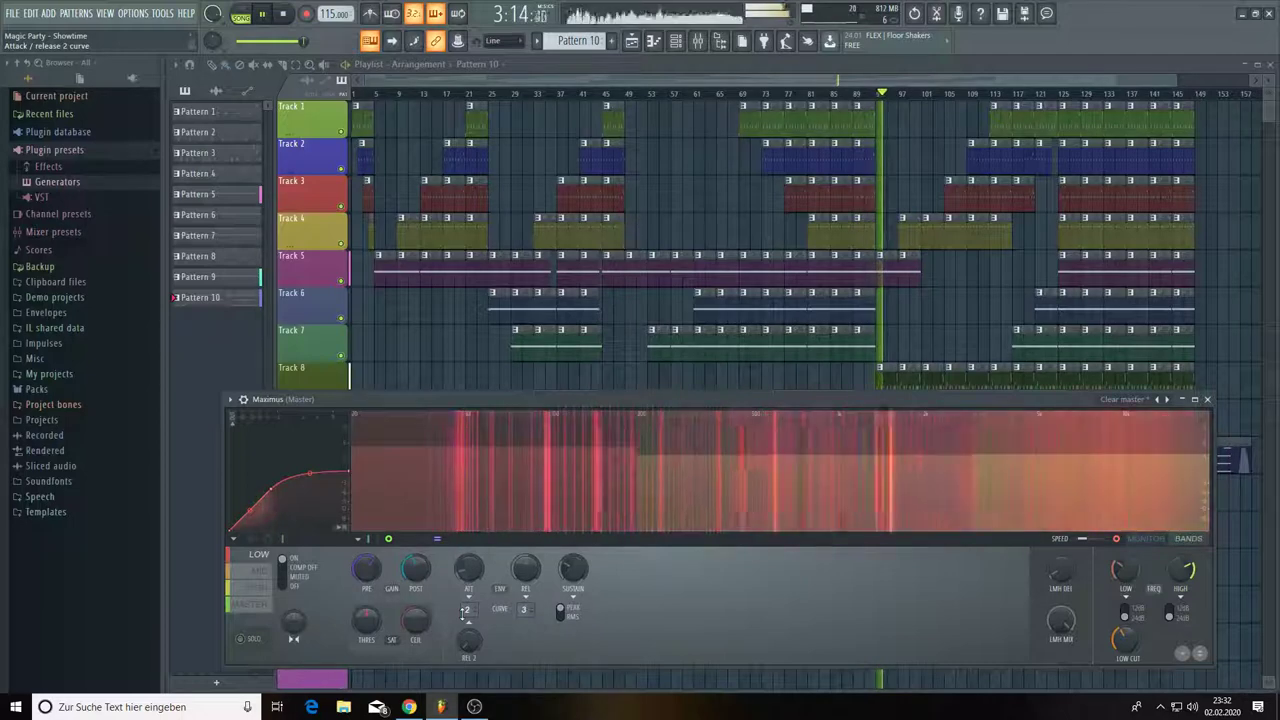
left_click(252, 607)
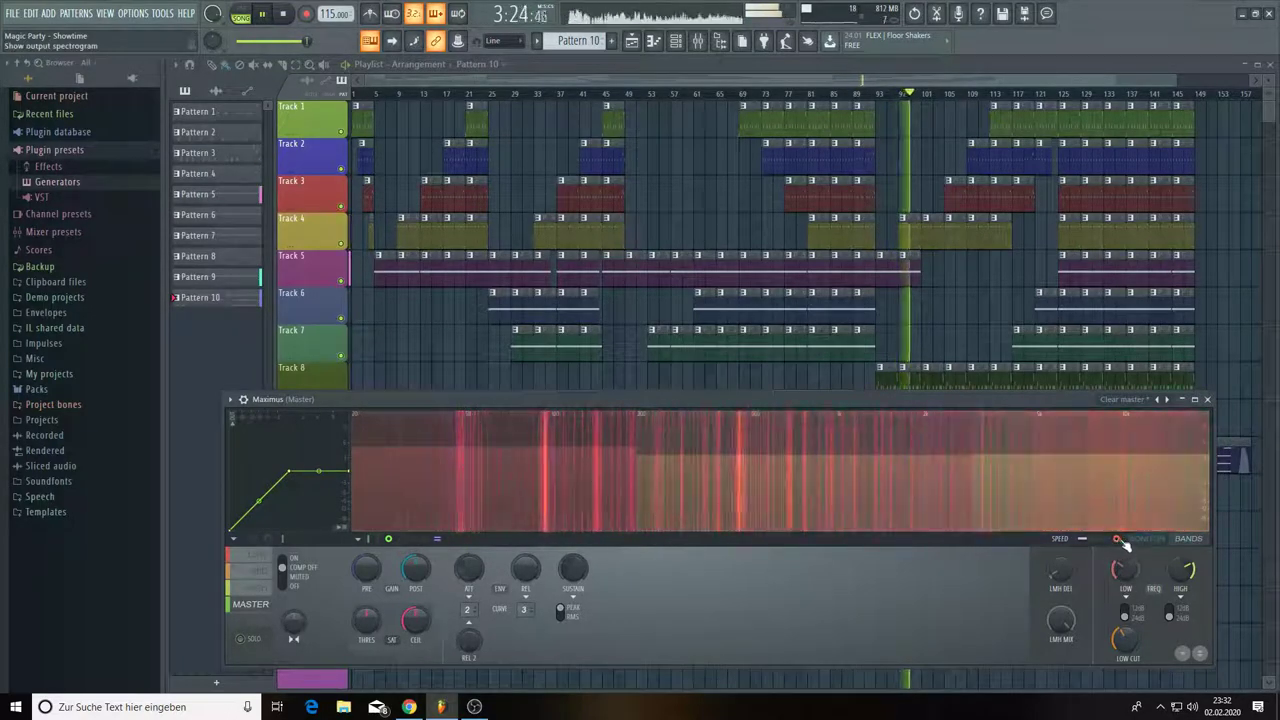
- Switch the Maximus display back to the monitor view, adjust its scrolling speed and close the Maximus window
left_click(1155, 540)
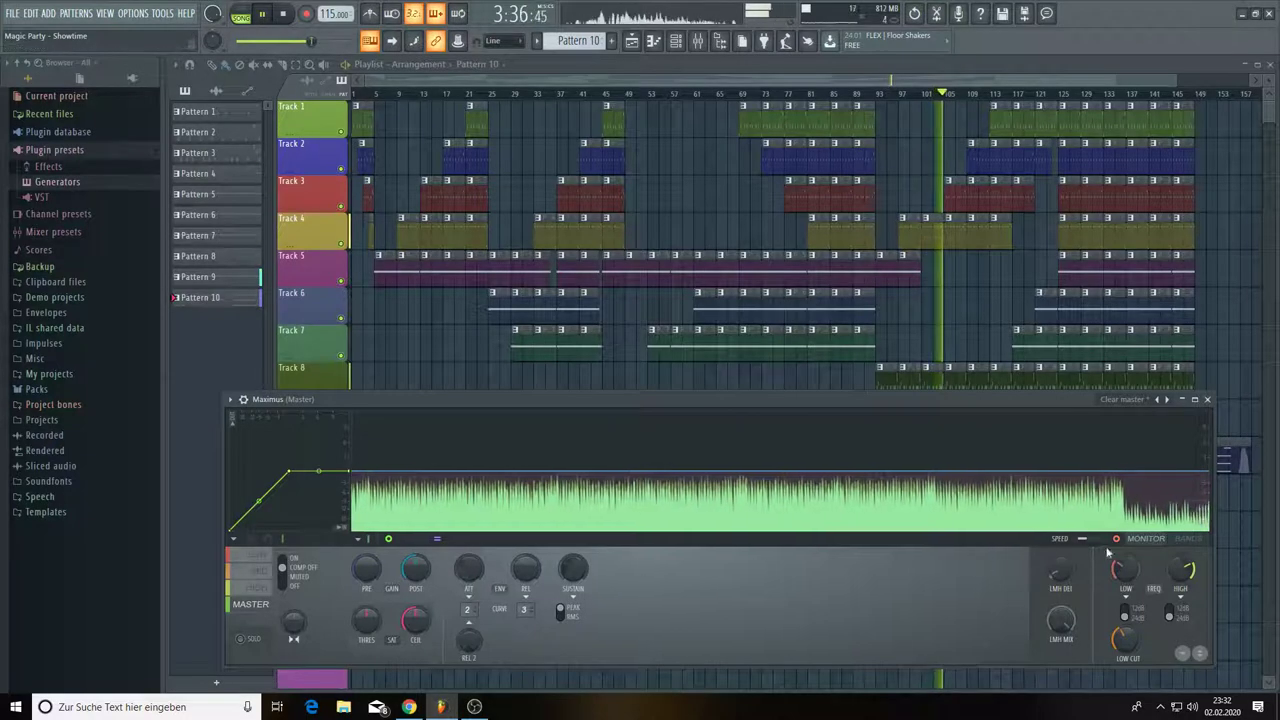
left_click_drag(1082, 538, 1103, 538)
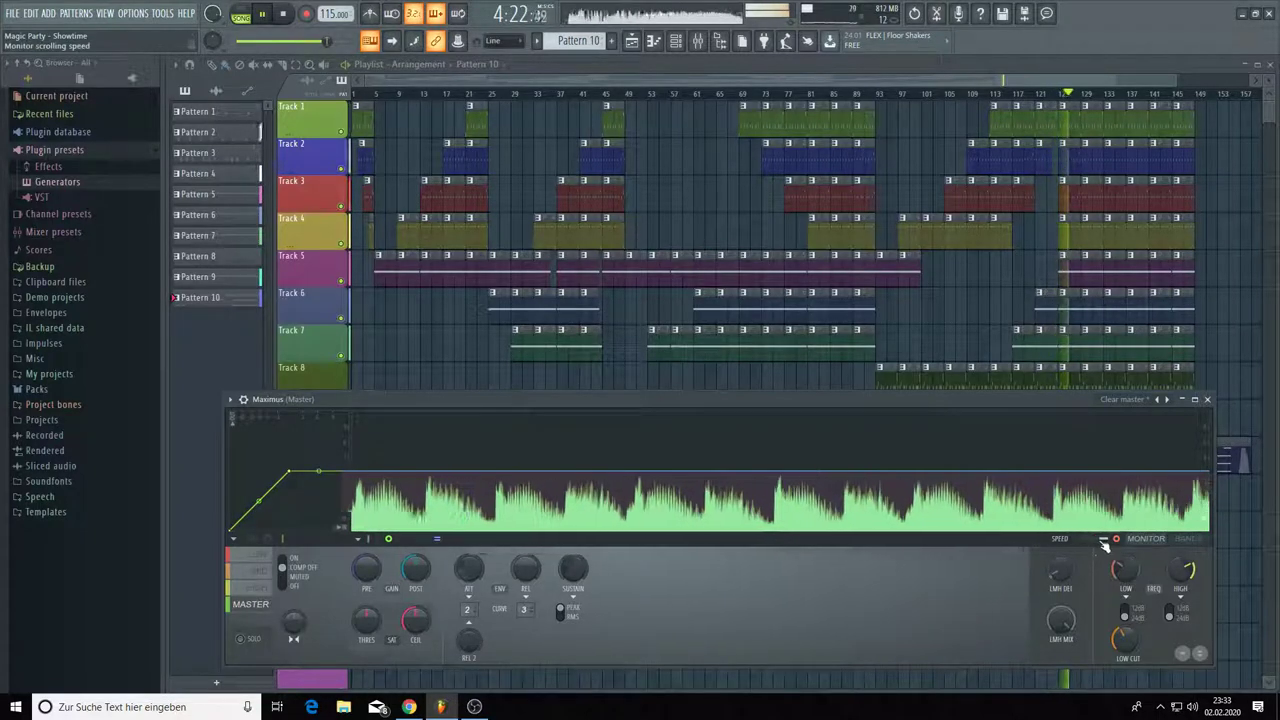
left_click_drag(1087, 544, 1087, 538)
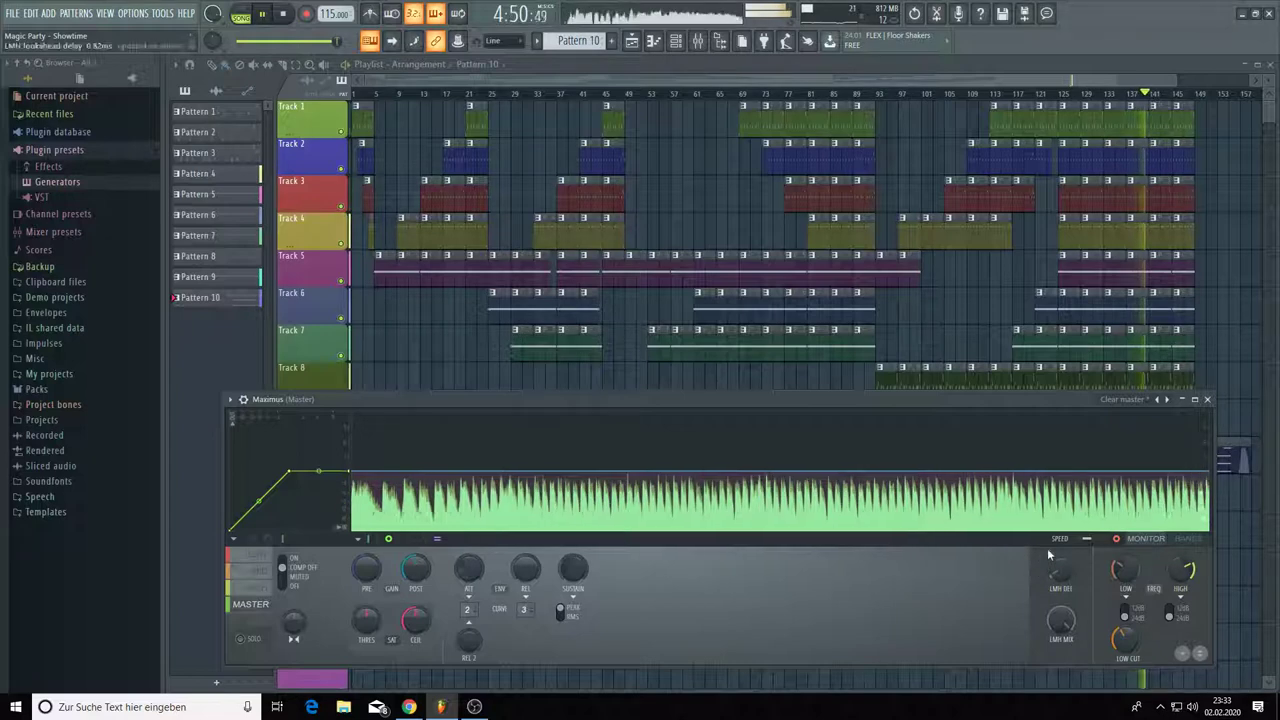
left_click(1207, 399)
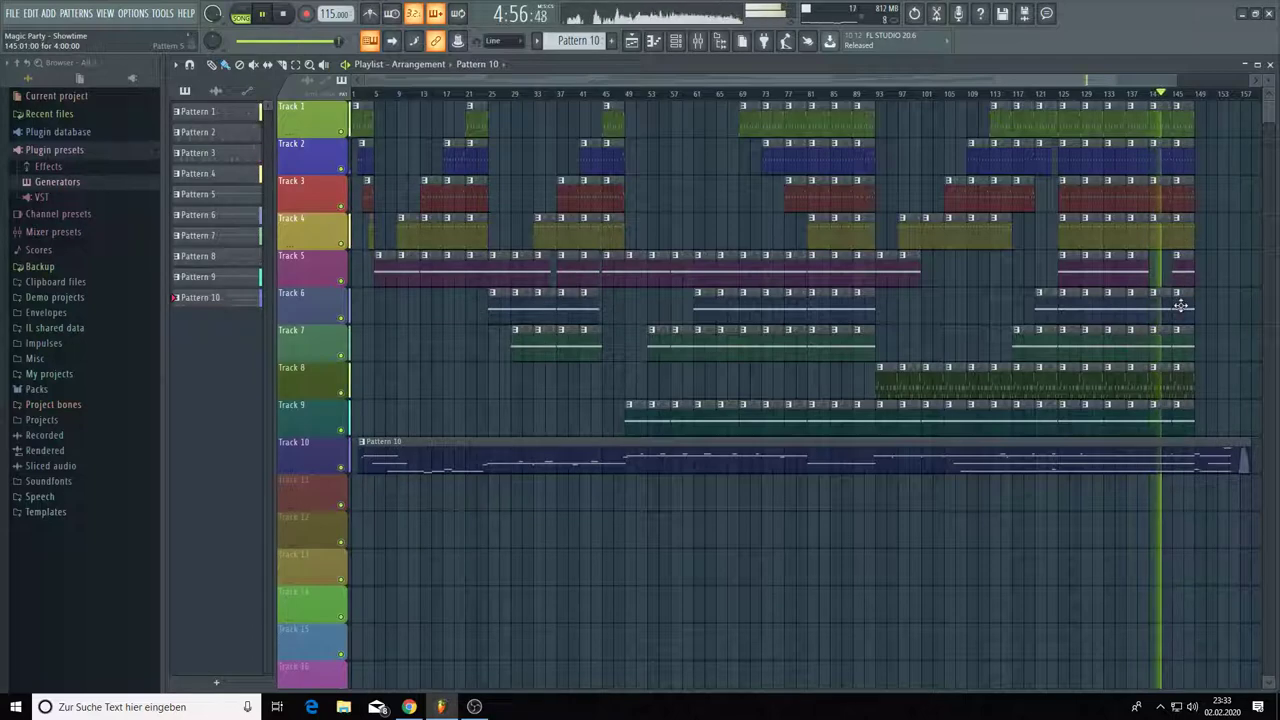
- Delete the final clips starting at bar 145 on Tracks 1, 2, 3, 6 and 7
left_click_drag(1181, 305, 1184, 336)
right_click(1180, 195)
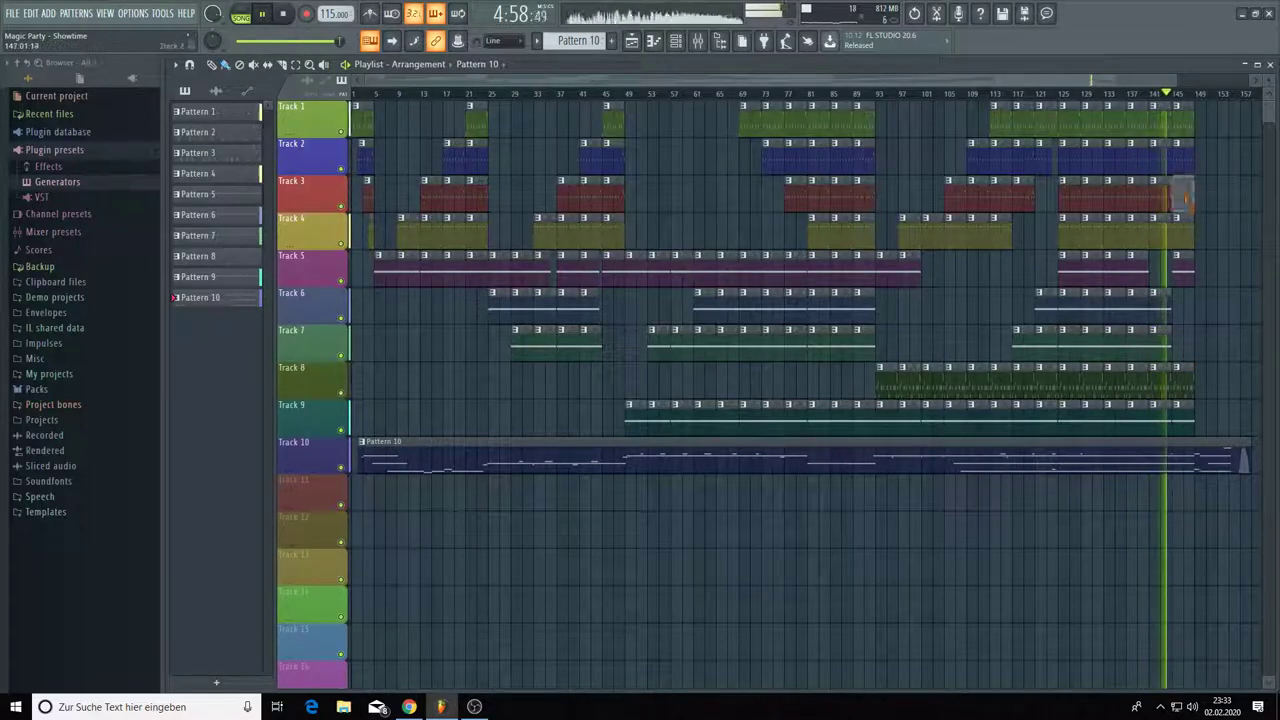
right_click(1185, 158)
right_click(1190, 122)
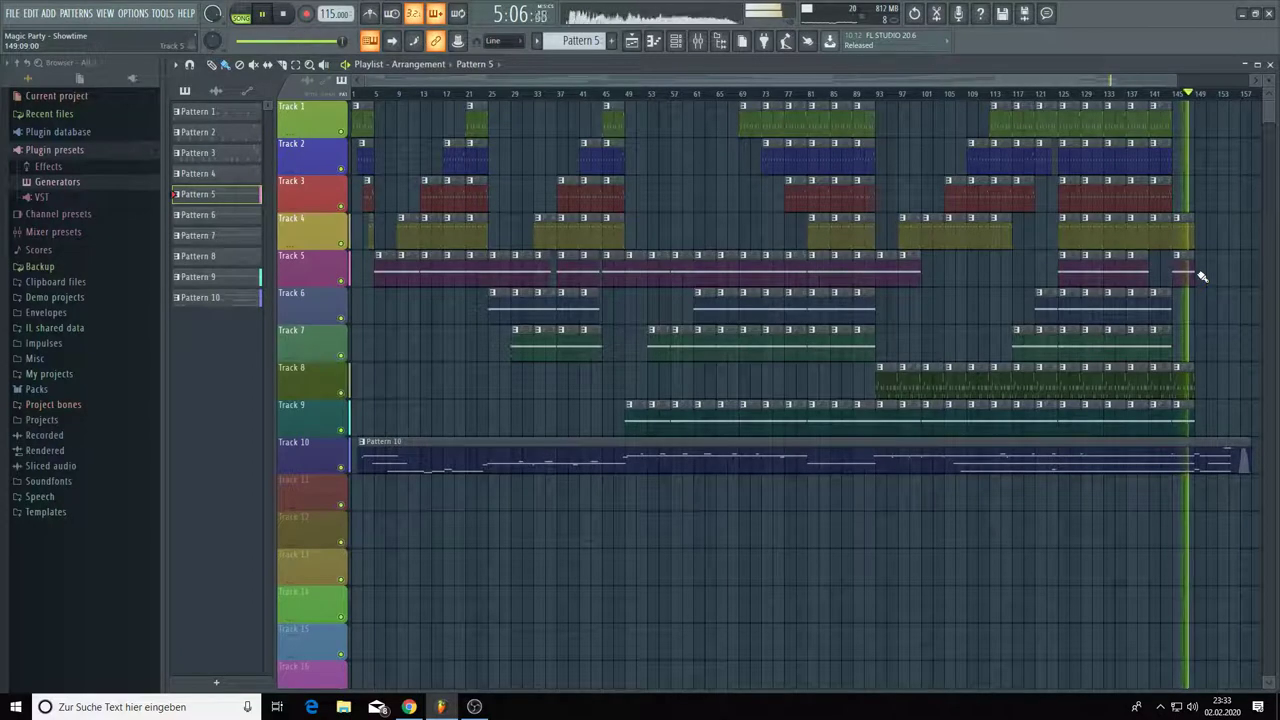
- Continue Track 5 with Pattern 5 clips at bars 150 and 155 and an unbroken run from bar 159 to about bar 203
left_click(1204, 273)
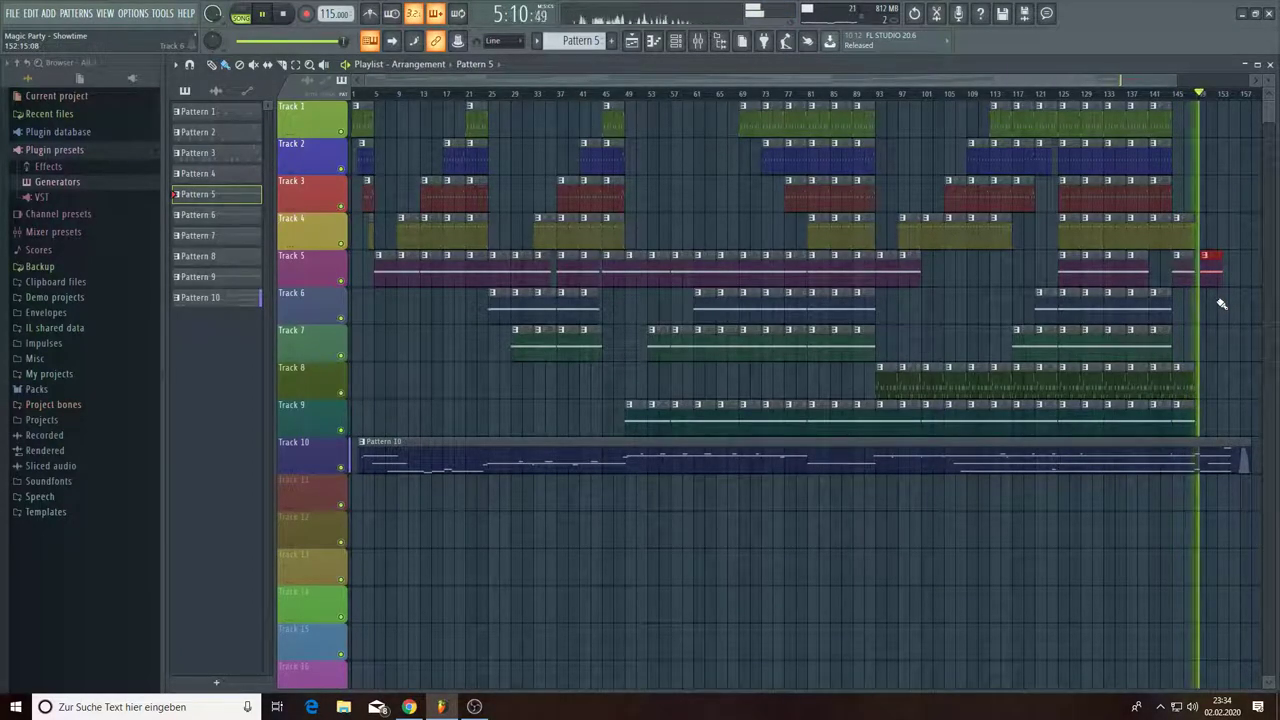
left_click(1232, 278)
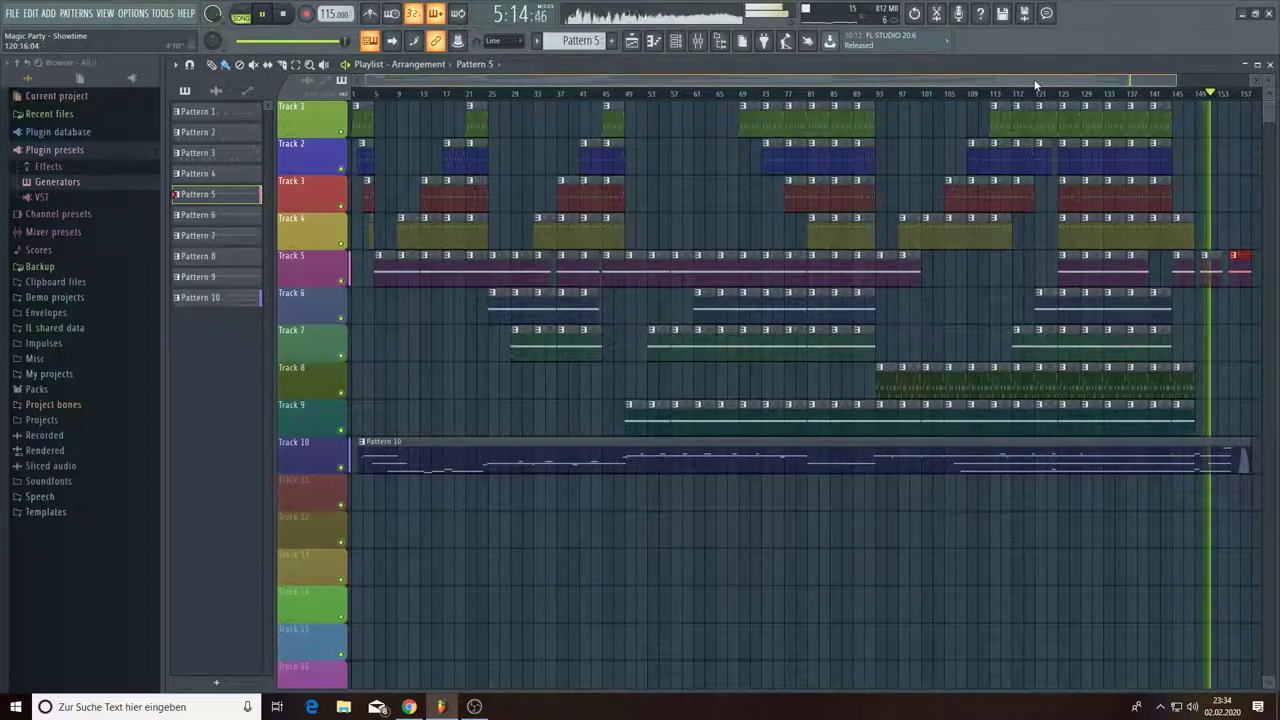
left_click_drag(1040, 82, 1165, 108)
scroll(1165, 108, "right", 5)
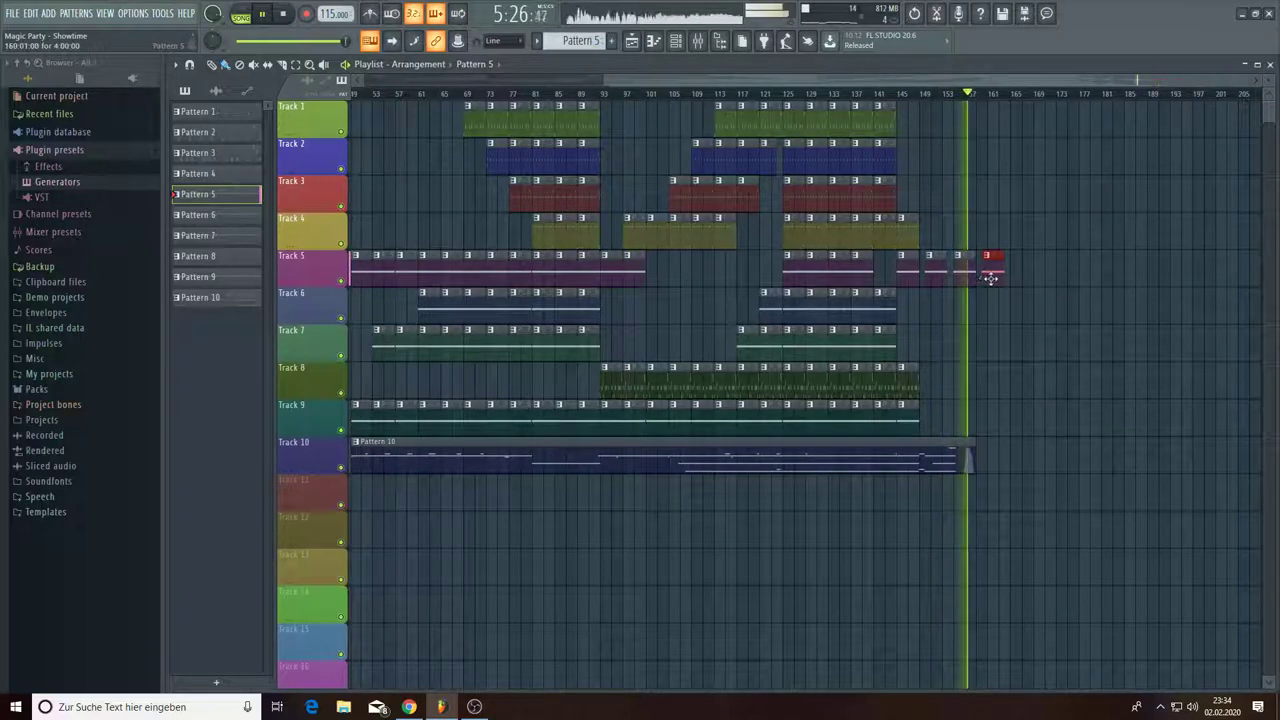
left_click_drag(988, 279, 986, 280)
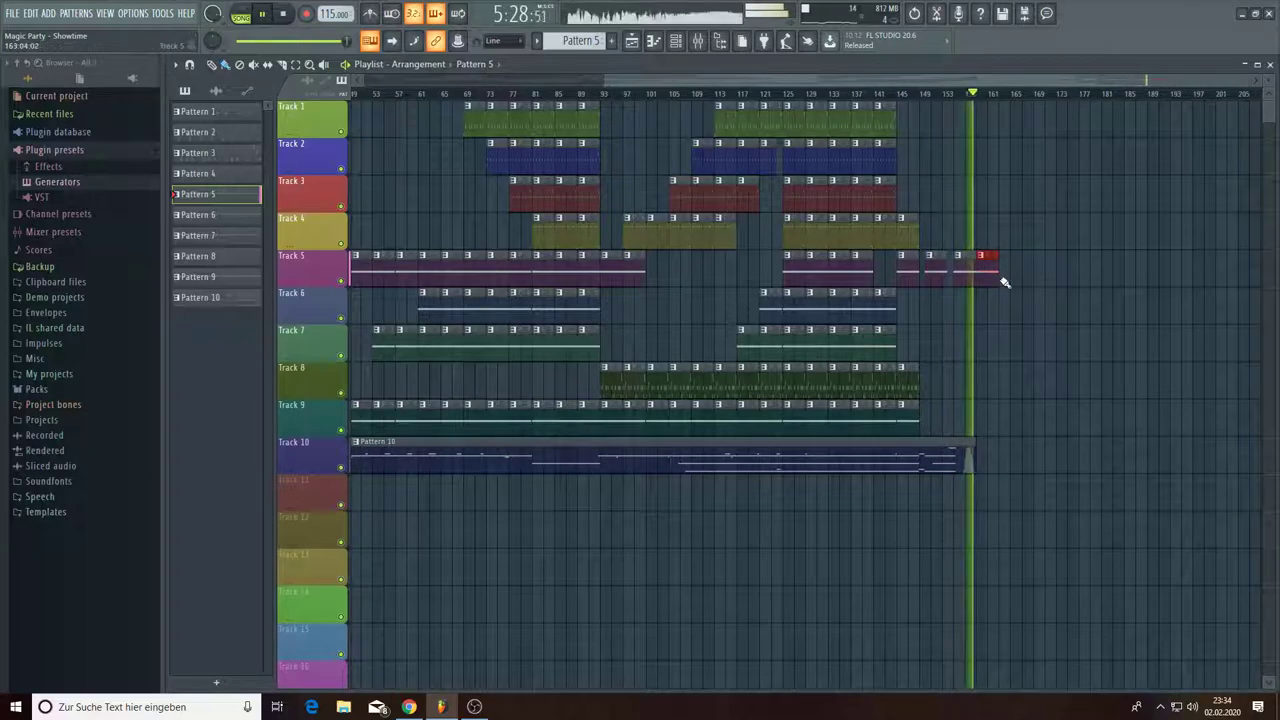
left_click_drag(1068, 285, 1190, 286)
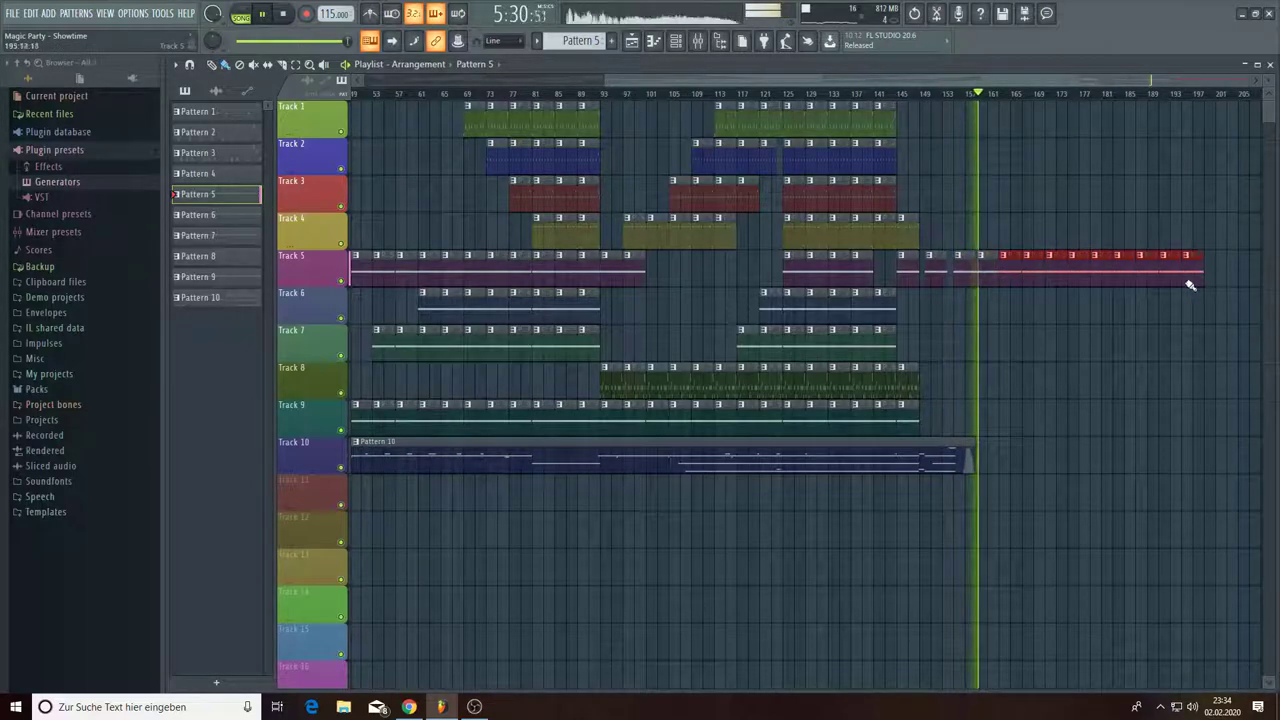
left_click(1143, 343)
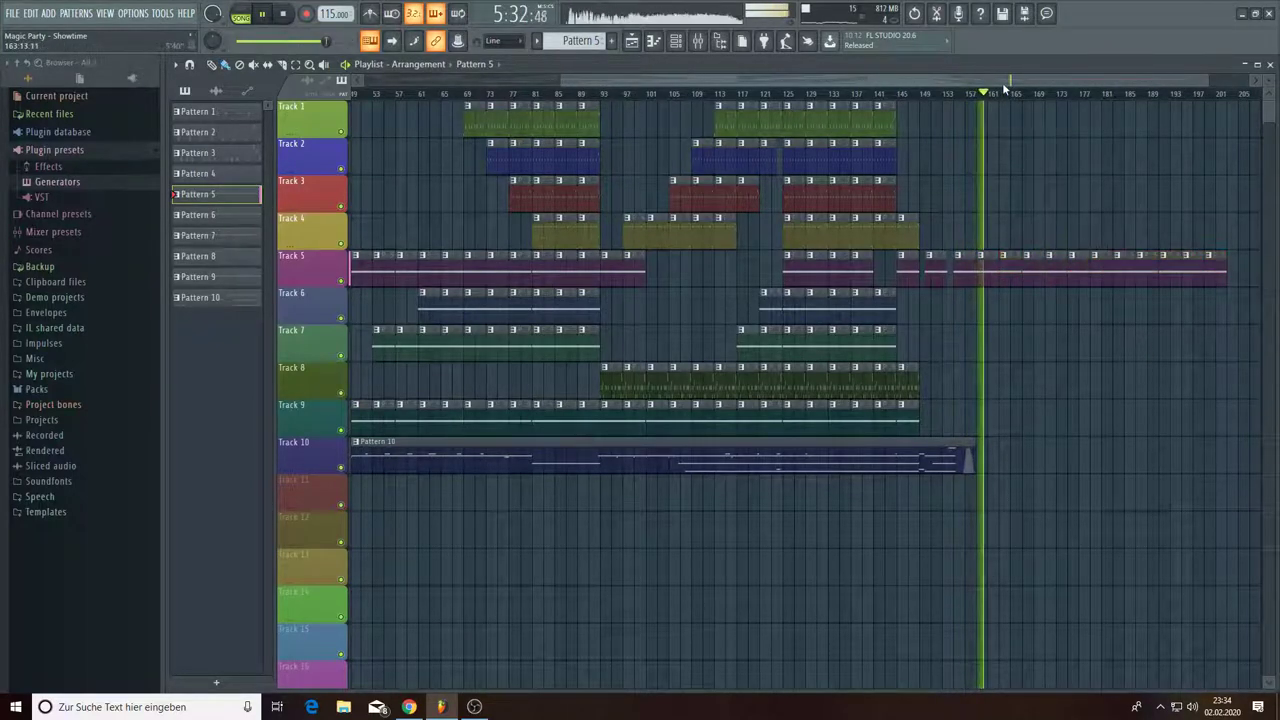
- Paint Pattern 3 clips on Track 3 from bar 165 to 201 and Pattern 2 clips on Track 2 from bar 177 to 201
left_click_drag(1005, 89, 1172, 89)
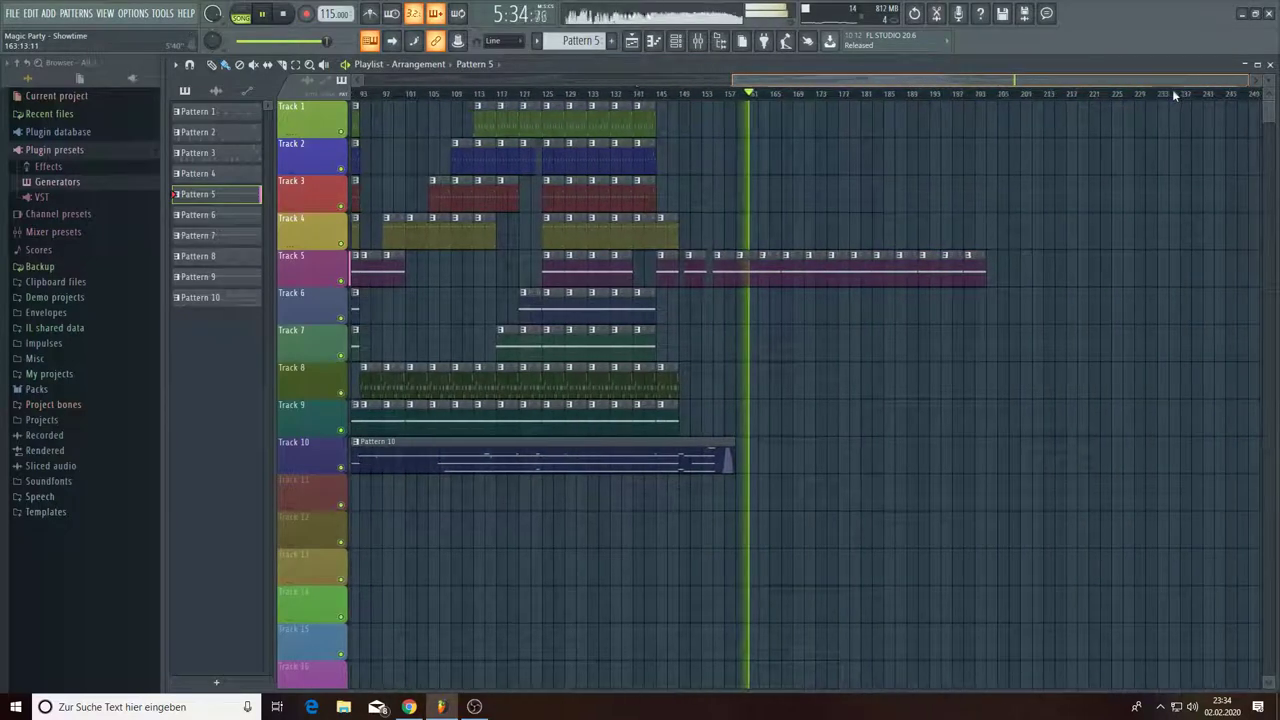
left_click(645, 198)
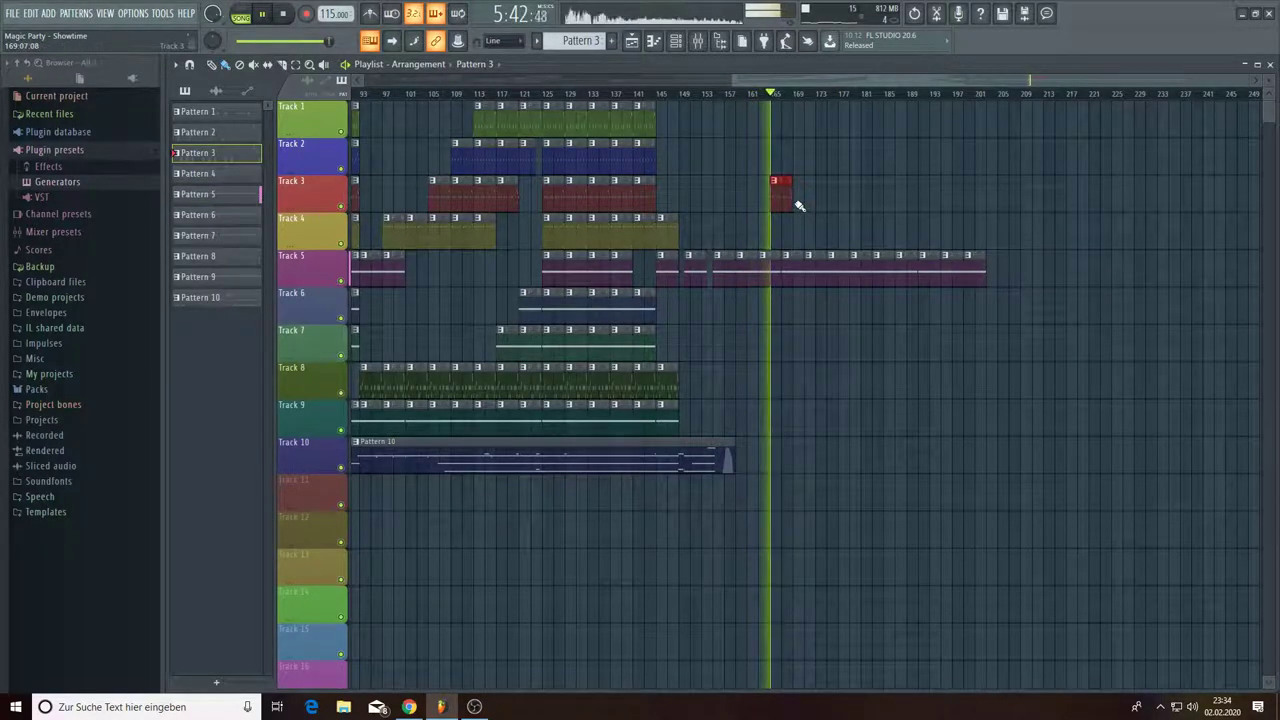
left_click_drag(800, 205, 946, 201)
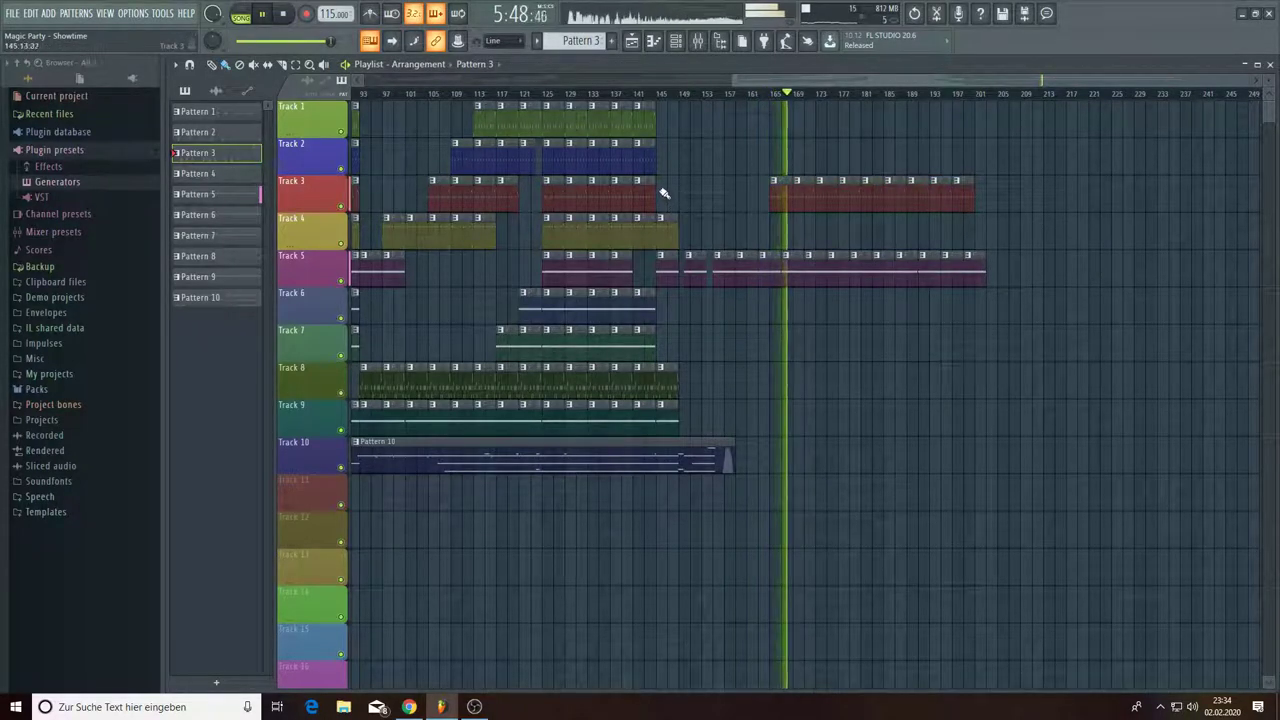
left_click(640, 165)
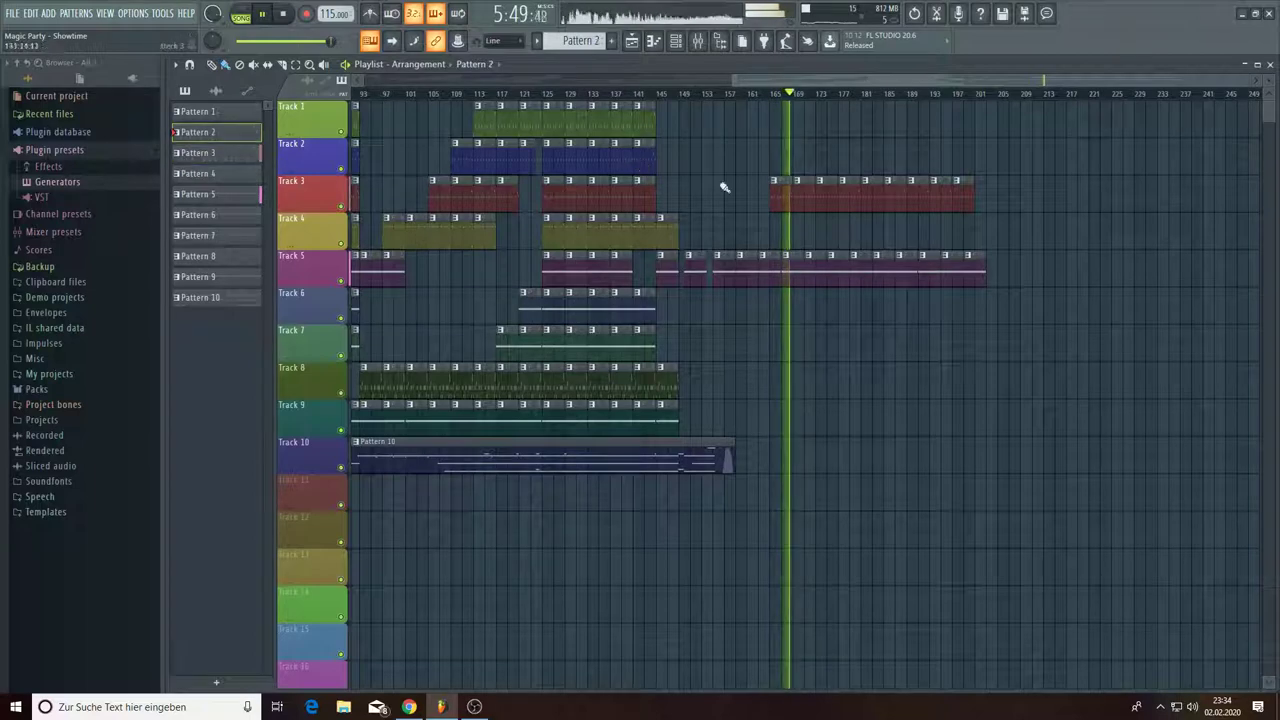
left_click(845, 168)
mouse_move(845, 168)
left_mouse_down()
mouse_move(949, 174)
mouse_move(1029, 209)
mouse_move(994, 240)
left_mouse_up()
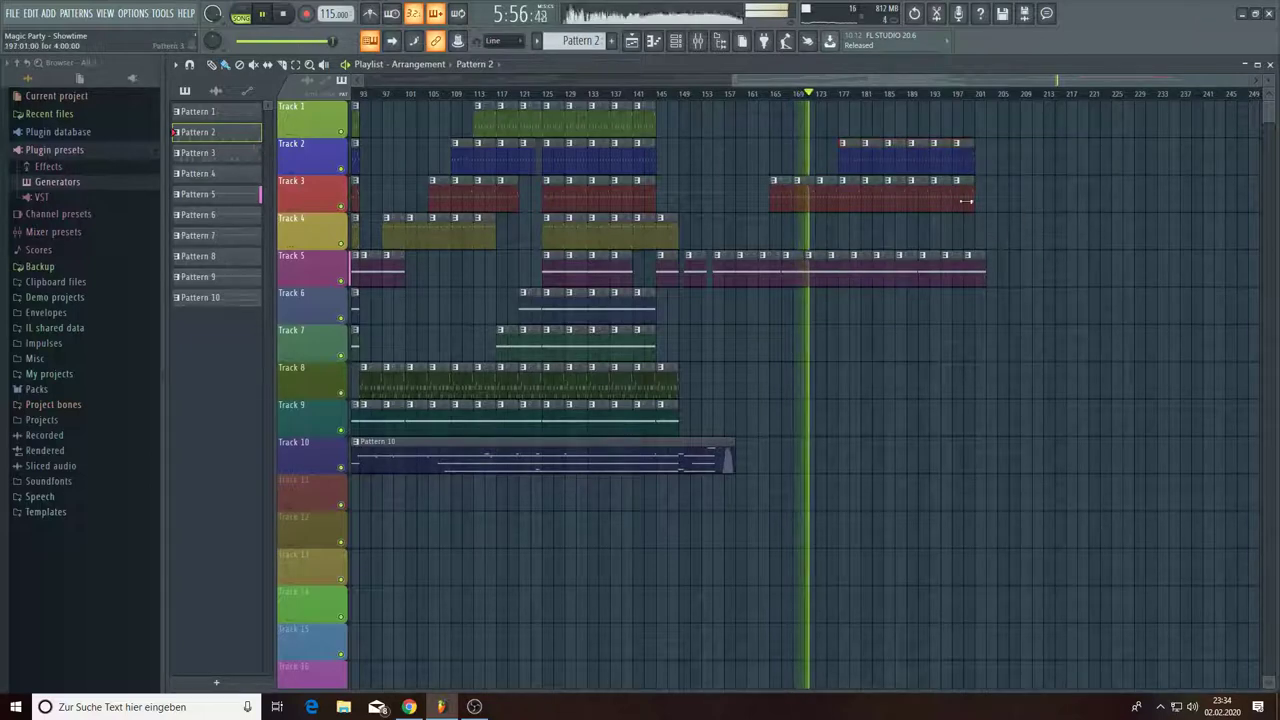
- Paint three Pattern 1 clips on Track 1 from bar 189 to bar 201
scroll(957, 94, "right", 2)
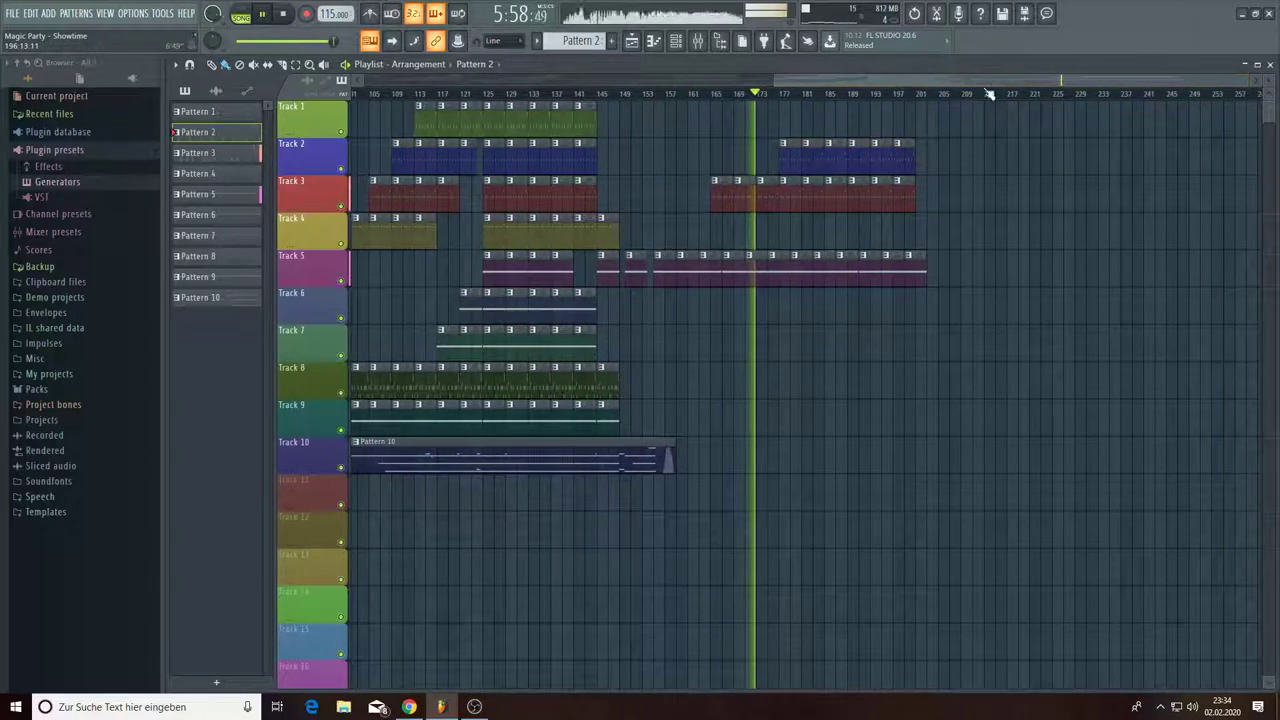
left_click(583, 126)
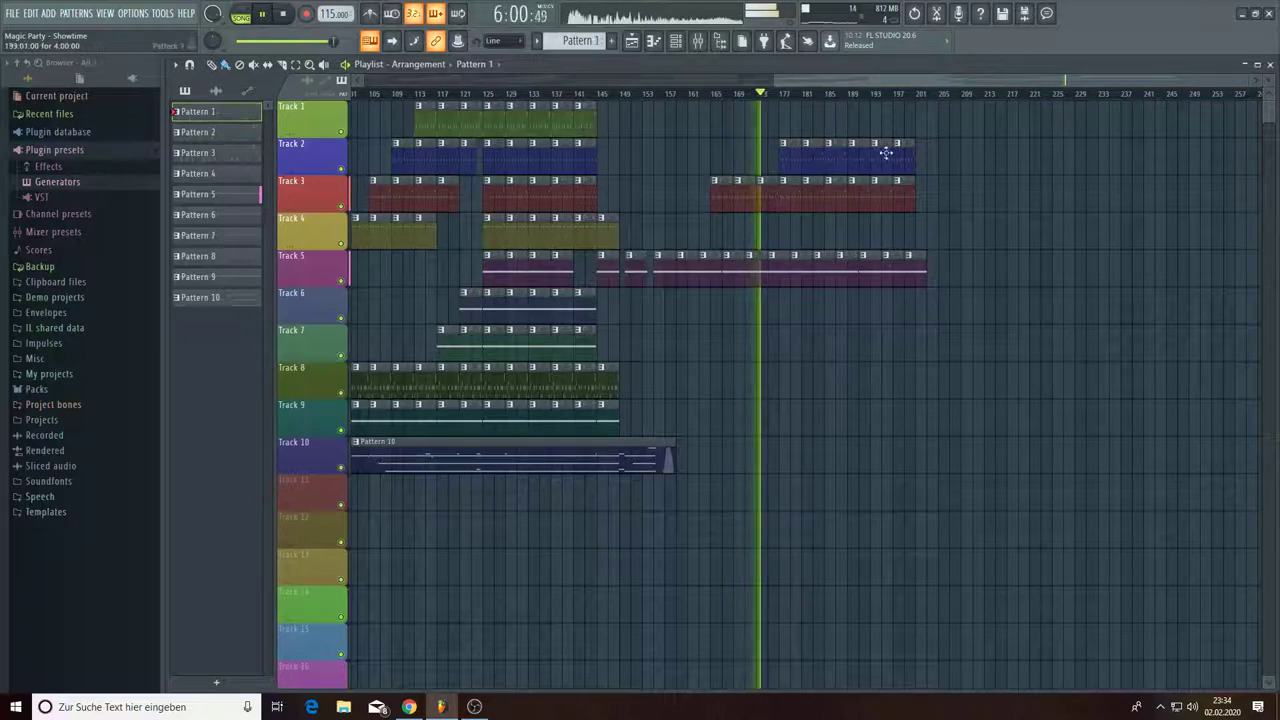
scroll(915, 90, "right", 2)
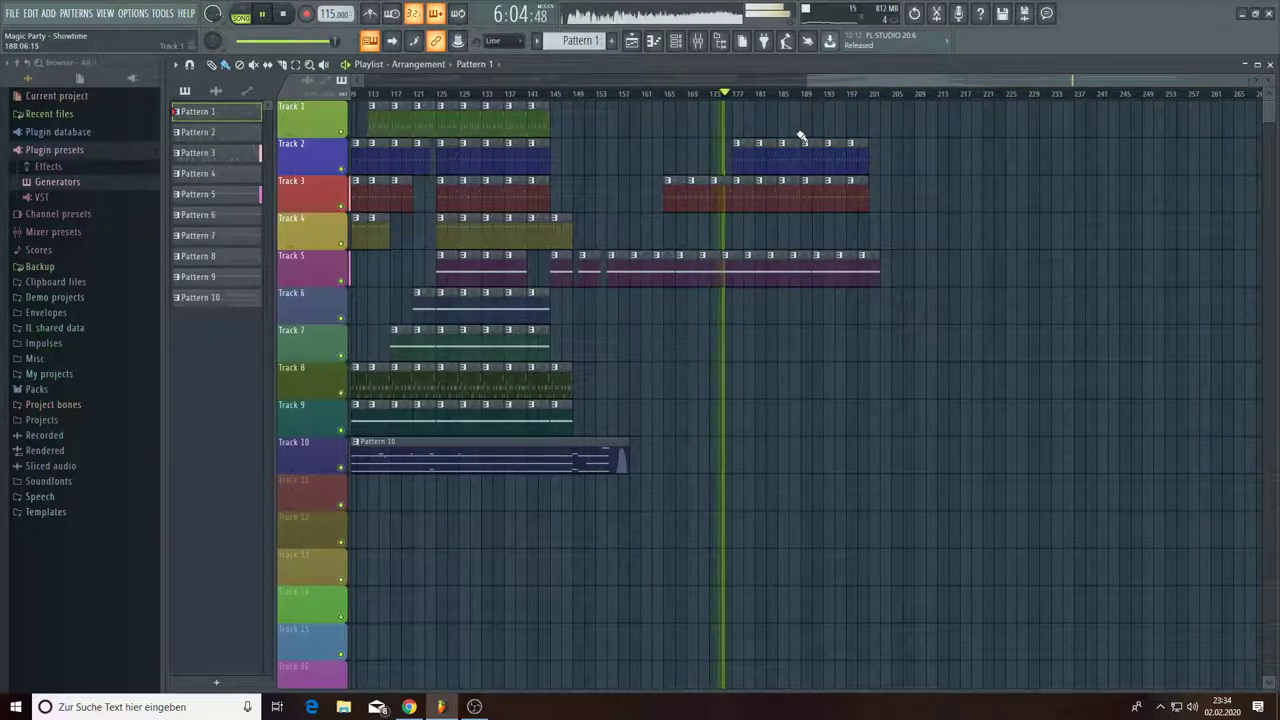
mouse_move(808, 130)
left_mouse_down()
mouse_move(811, 106)
mouse_move(866, 128)
left_mouse_up()
- Delete the last three Pattern 5 clips at the end of Track 5
right_click(822, 262)
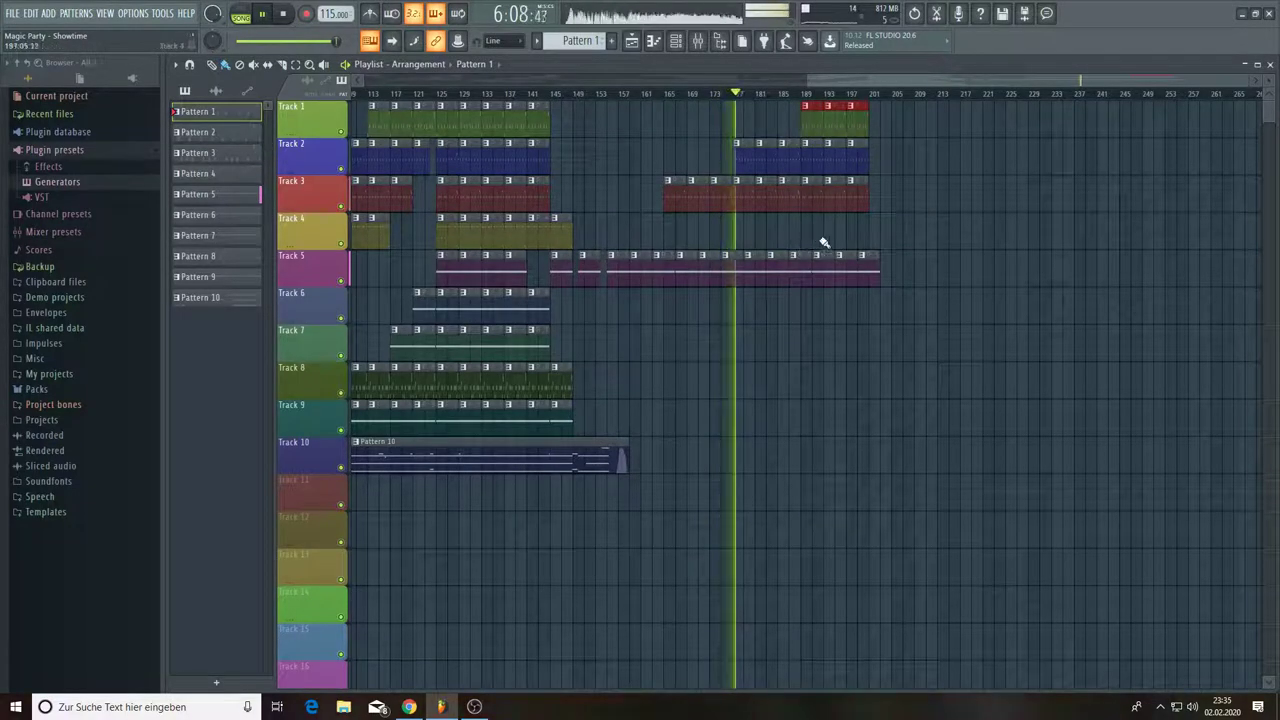
right_click(845, 268)
right_click(864, 268)
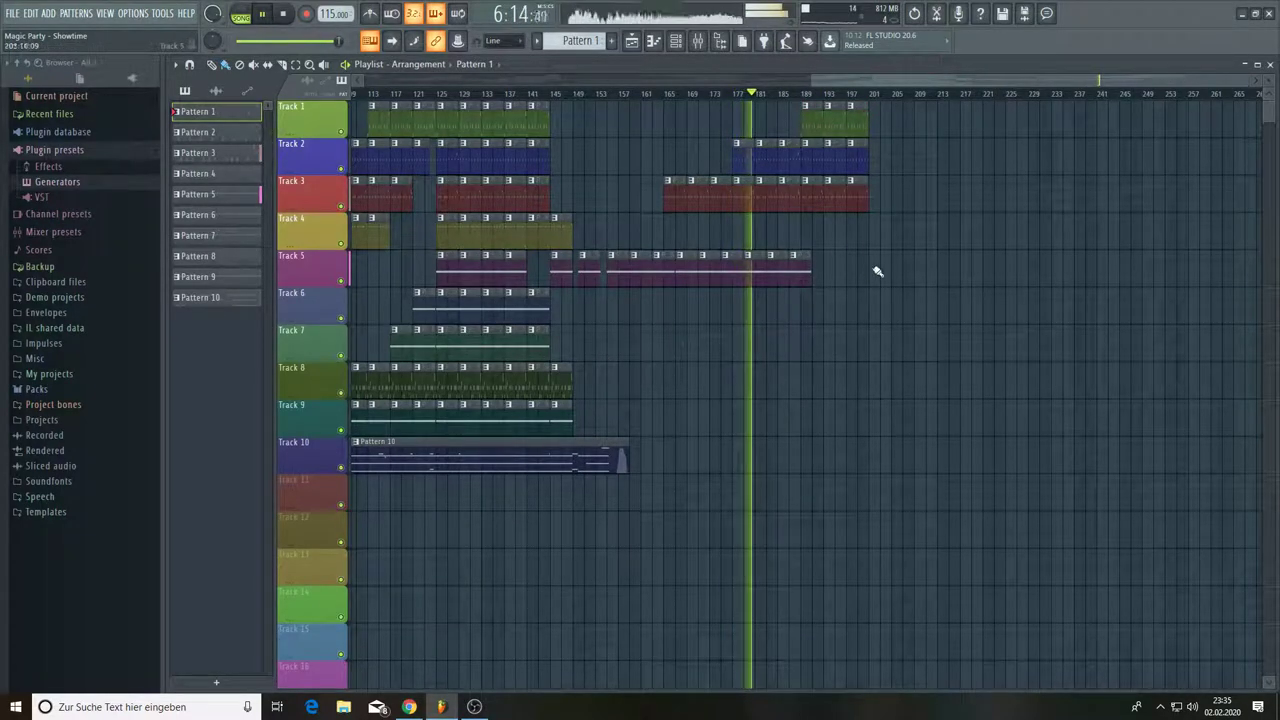
- Select the clips on Tracks 1 to 3 between bars 189 and 201, duplicate them seven times in a row and clear the selection
left_click_drag(884, 285, 822, 118)
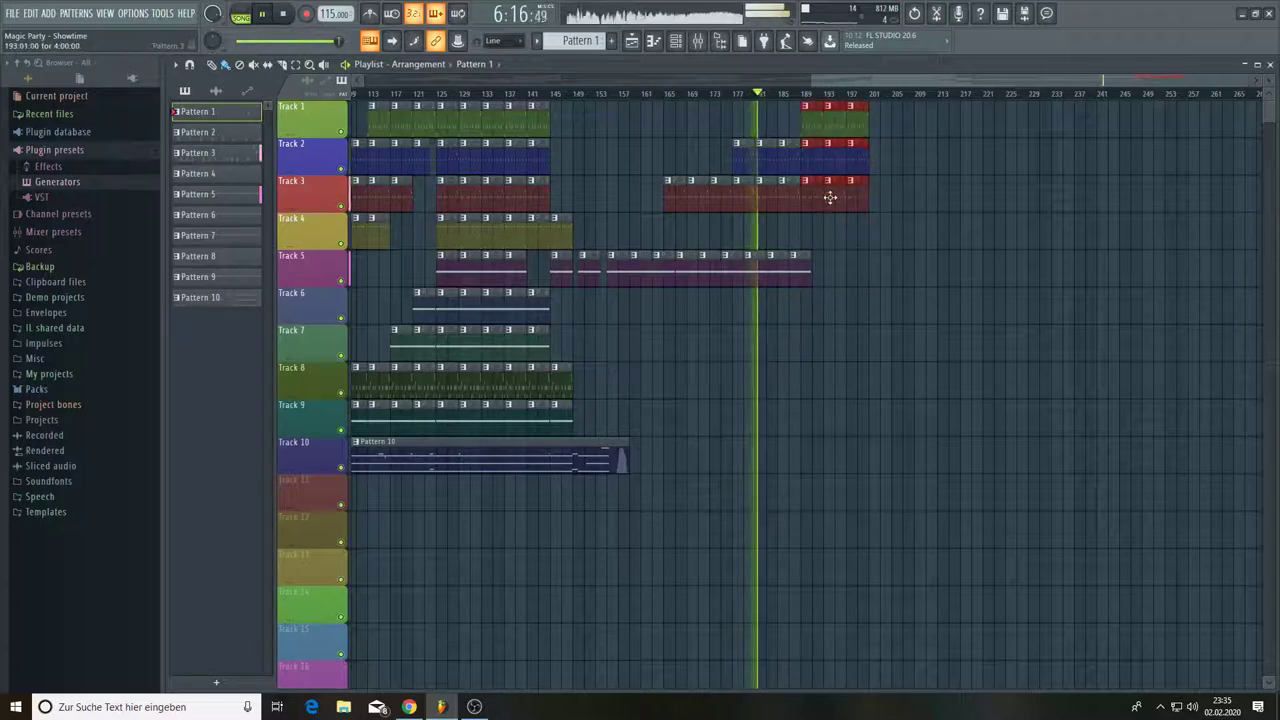
key("ctrl+b")
key("ctrl+b")
key("ctrl+b")
key("ctrl+b")
key("ctrl+b")
key("ctrl+b")
key("ctrl+b")
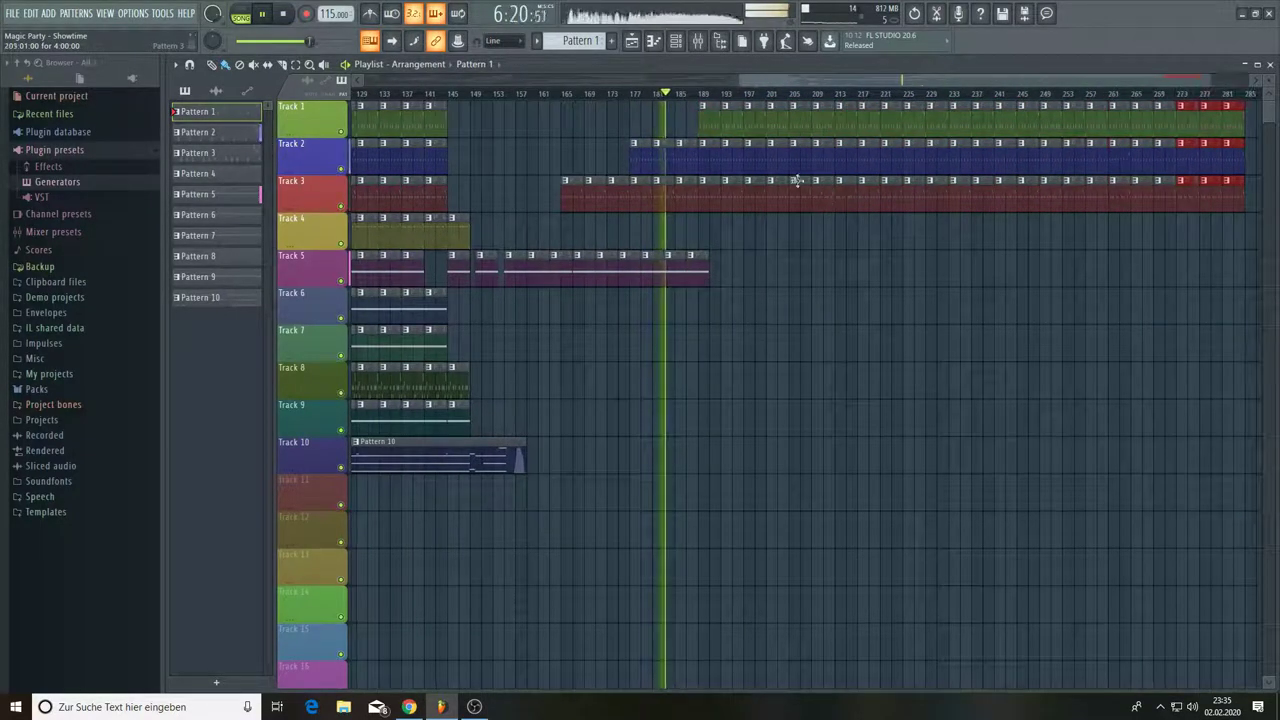
left_click(751, 286)
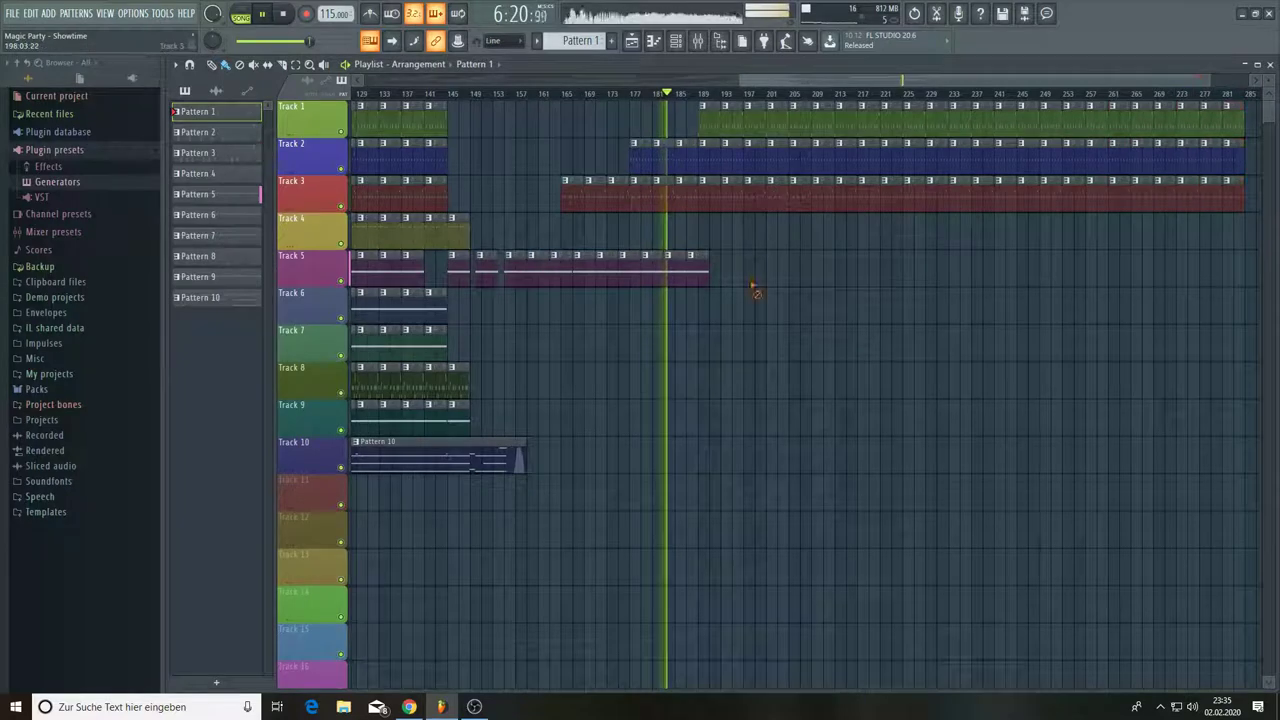
- Paint Pattern 4 clips on Track 4 from bar 197 to 285 and Pattern 8 clips on Track 8 from bar 205 to 285
left_click(454, 235)
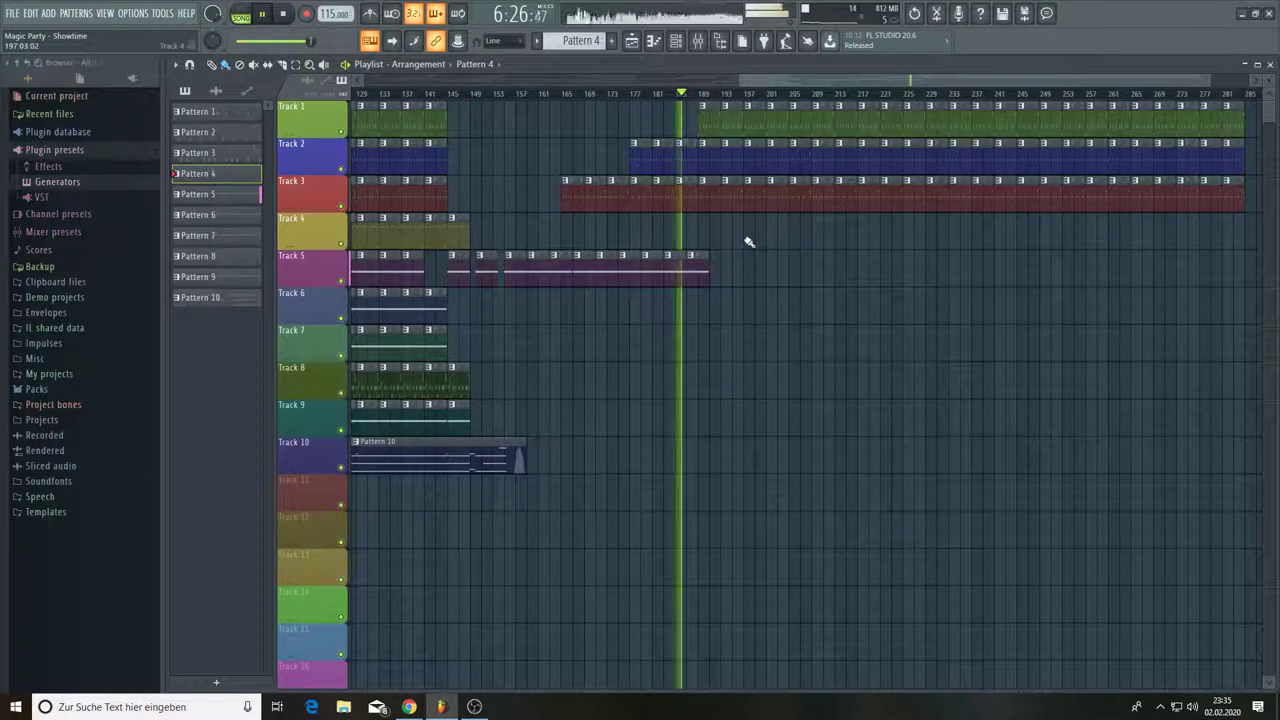
left_click_drag(749, 242, 1229, 240)
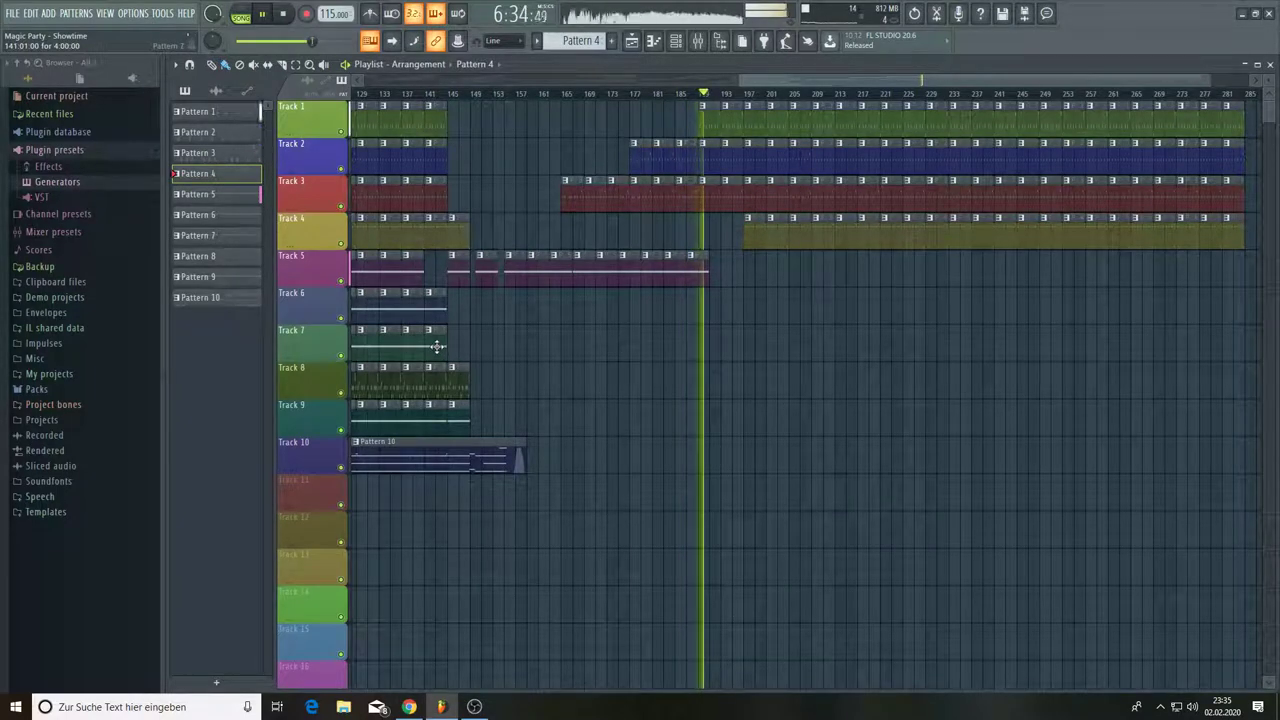
left_click(451, 380)
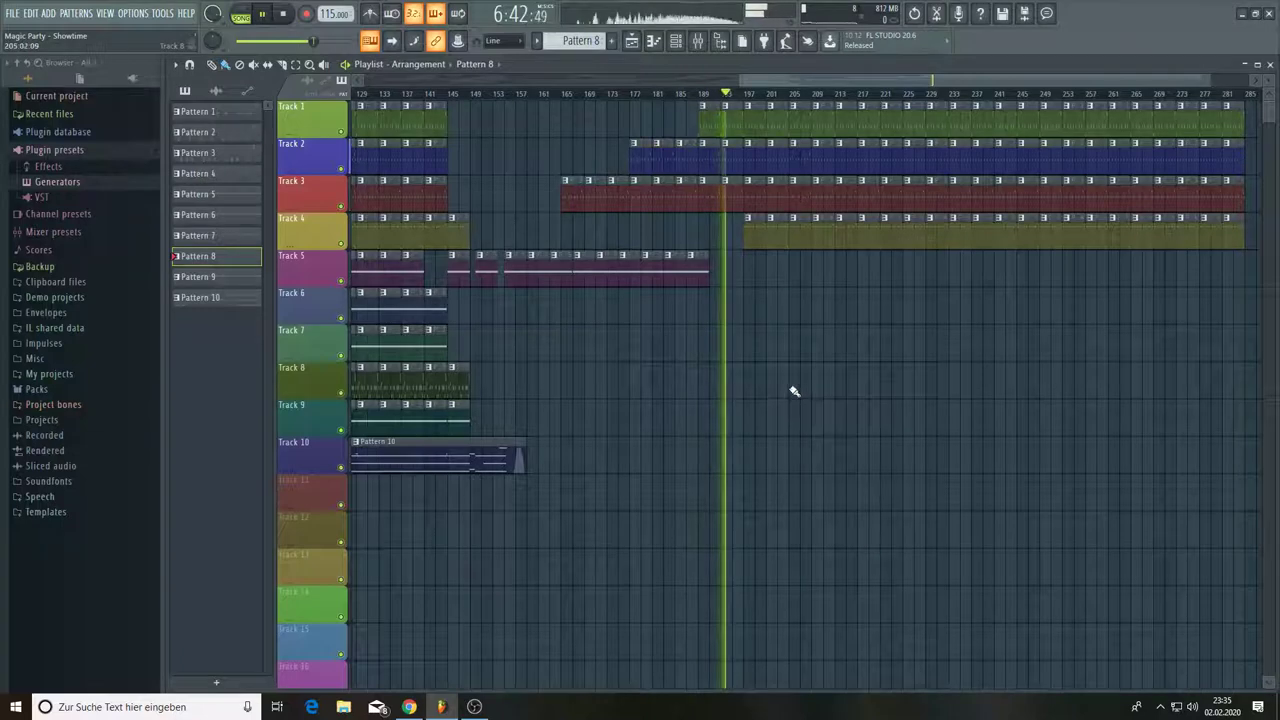
mouse_move(794, 391)
left_mouse_down()
mouse_move(803, 377)
mouse_move(1226, 395)
left_mouse_up()
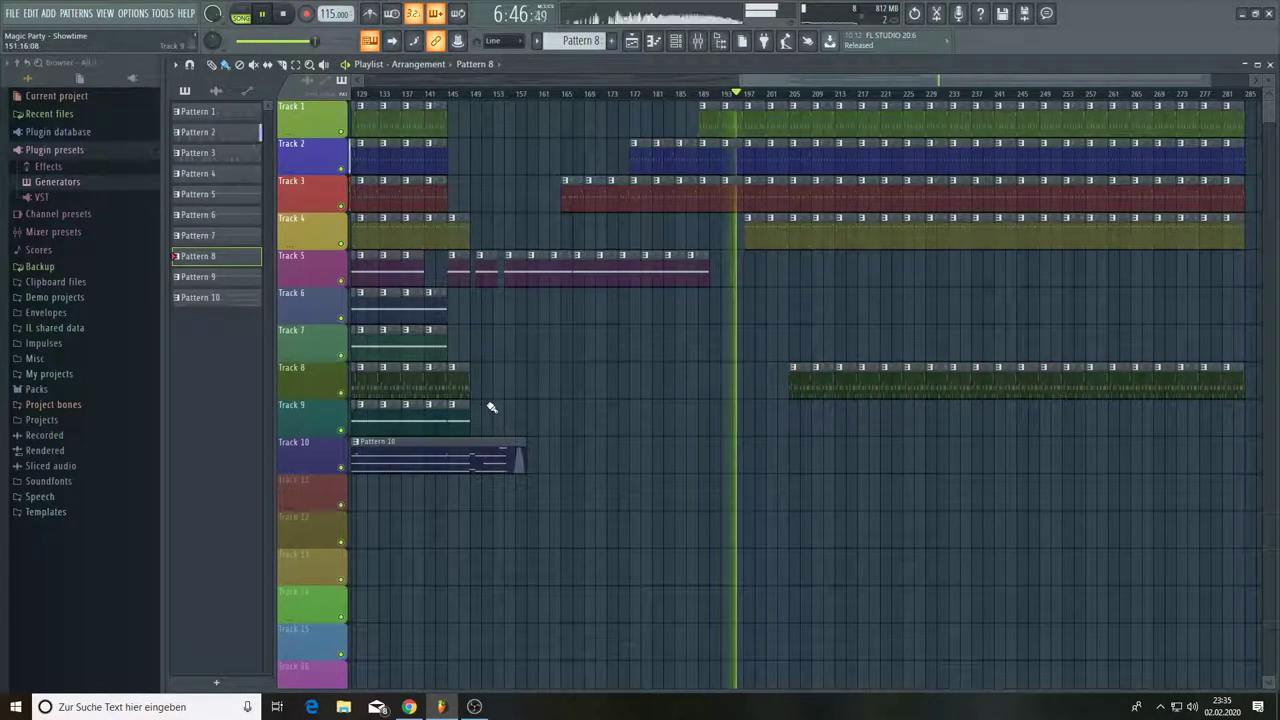
- Paint Pattern 7 clips on Track 7 from bar 217 to 285 and Pattern 6 clips on Track 6 from bar 229 to 285
left_click(435, 348)
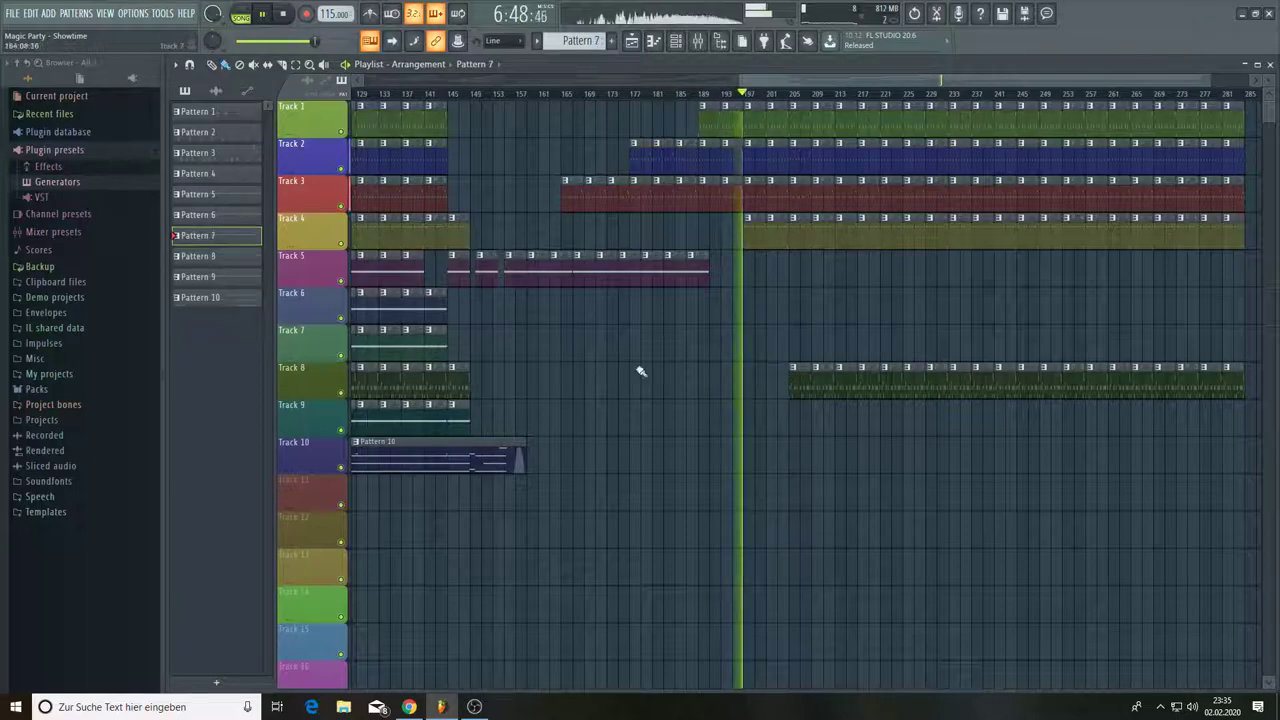
left_click(862, 356)
mouse_move(862, 356)
left_mouse_down()
mouse_move(1229, 363)
mouse_move(1058, 482)
left_mouse_up()
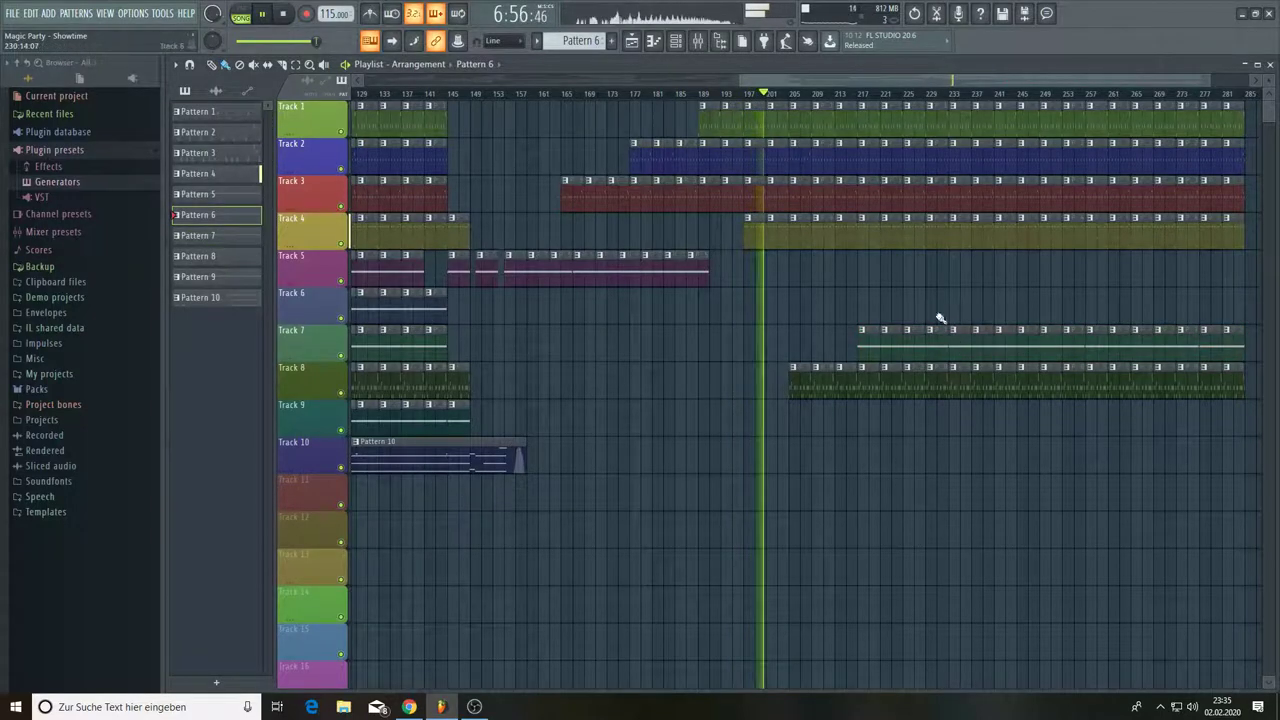
left_click_drag(1035, 322, 1208, 318)
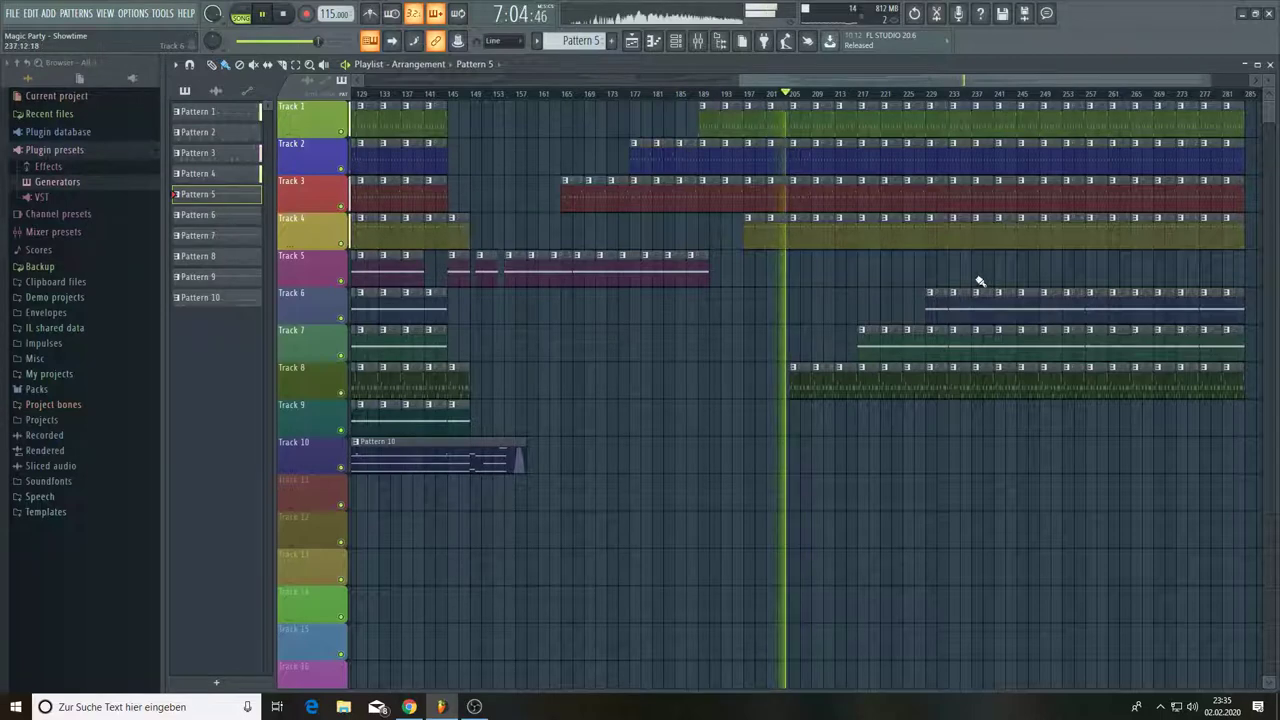
- Paint Pattern 5 clips on Track 5 from bar 237 to 285 and place a Pattern 10 clip on Track 10 at bar 211
mouse_move(978, 282)
left_mouse_down()
mouse_move(1262, 283)
mouse_move(1217, 278)
mouse_move(1230, 268)
left_mouse_up()
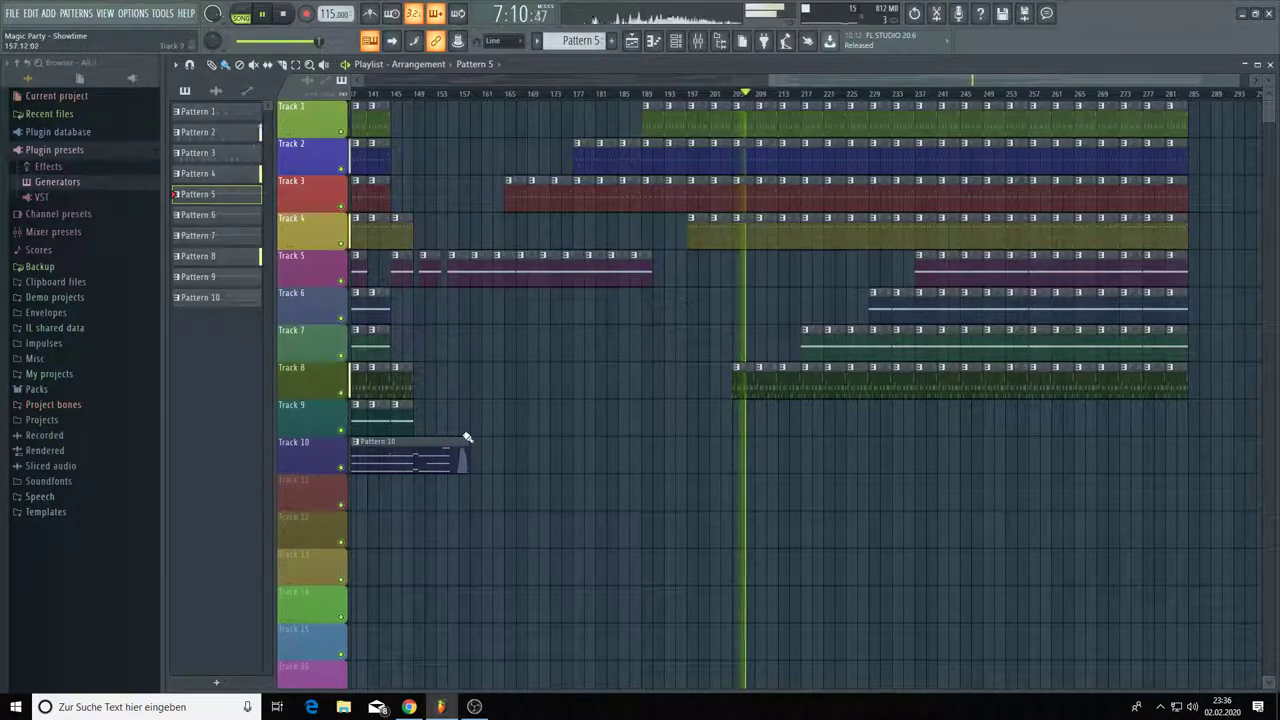
left_click(430, 450)
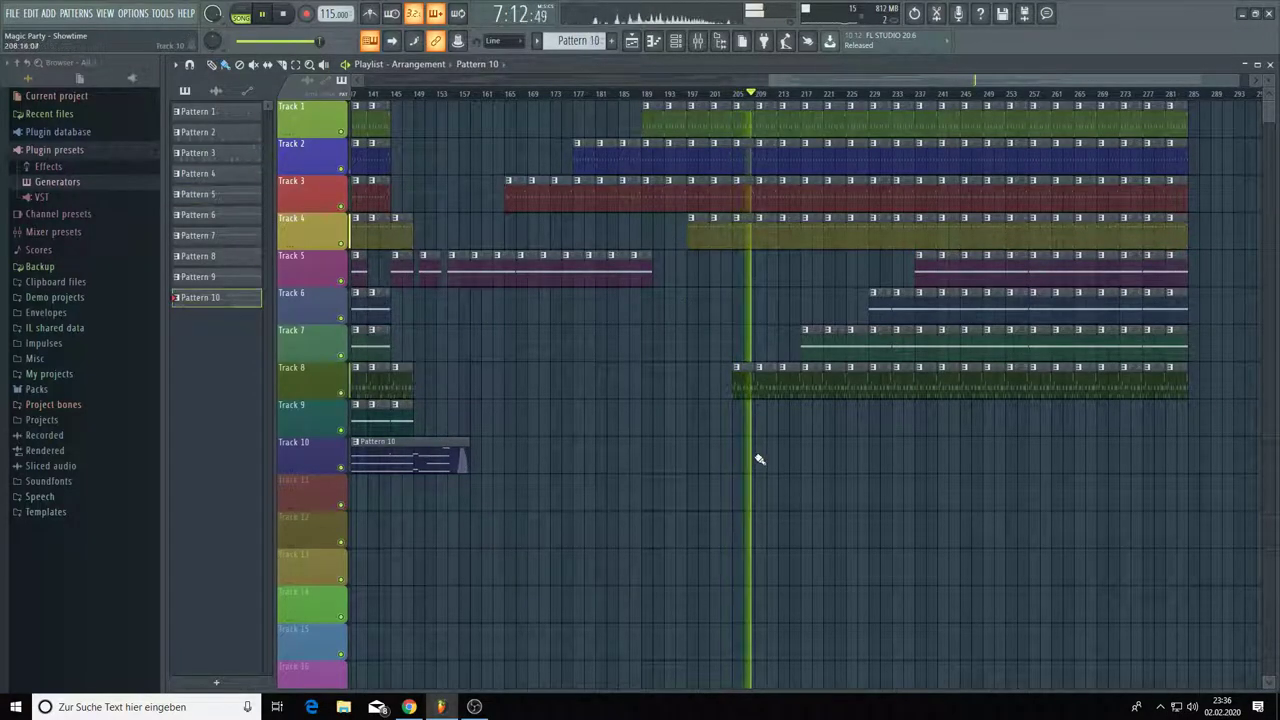
left_click(772, 464)
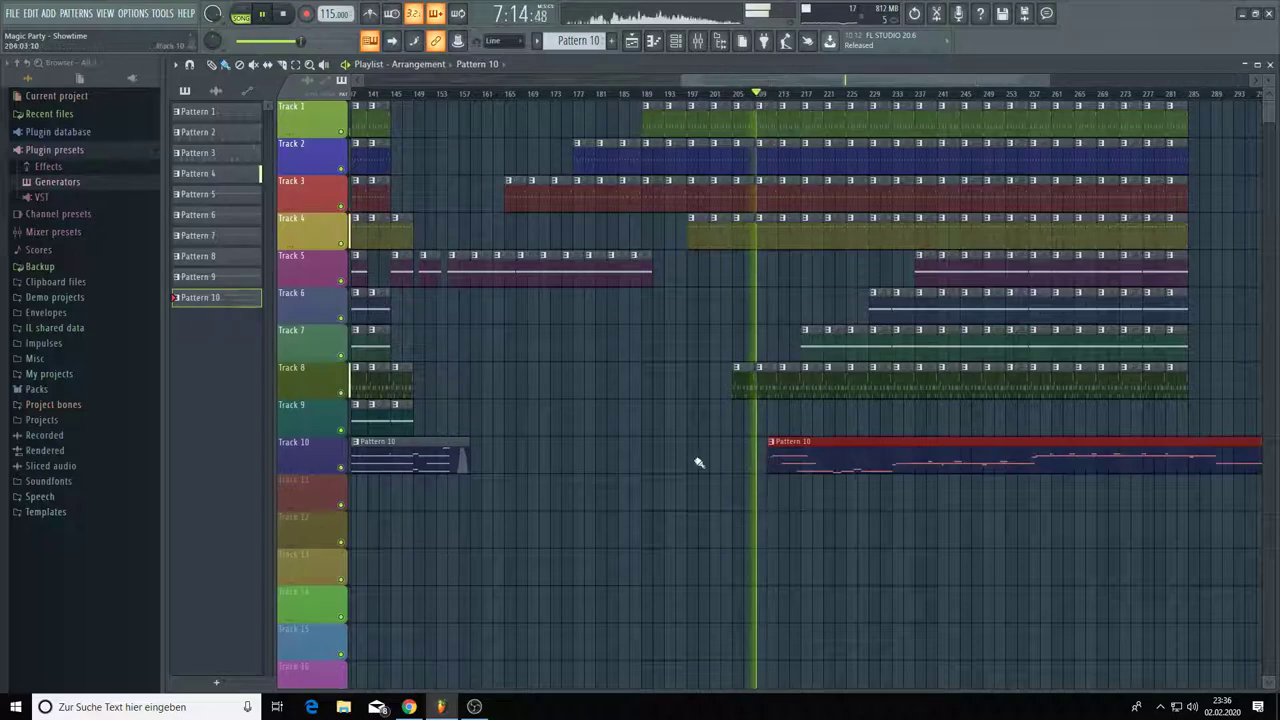
- Shorten the new Pattern 10 clip to end at about bar 290 and extend the last Pattern 8 clip to about bar 298
left_click_drag(755, 88, 1015, 125)
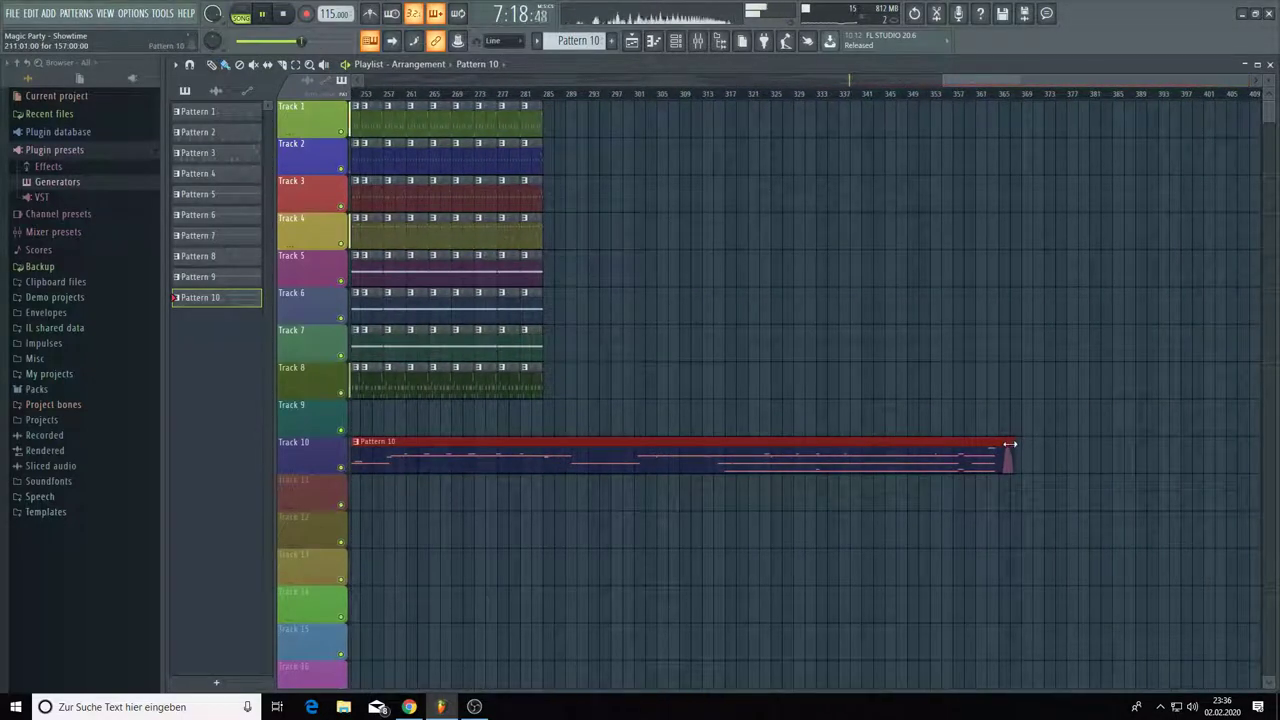
left_click_drag(1011, 443, 571, 446)
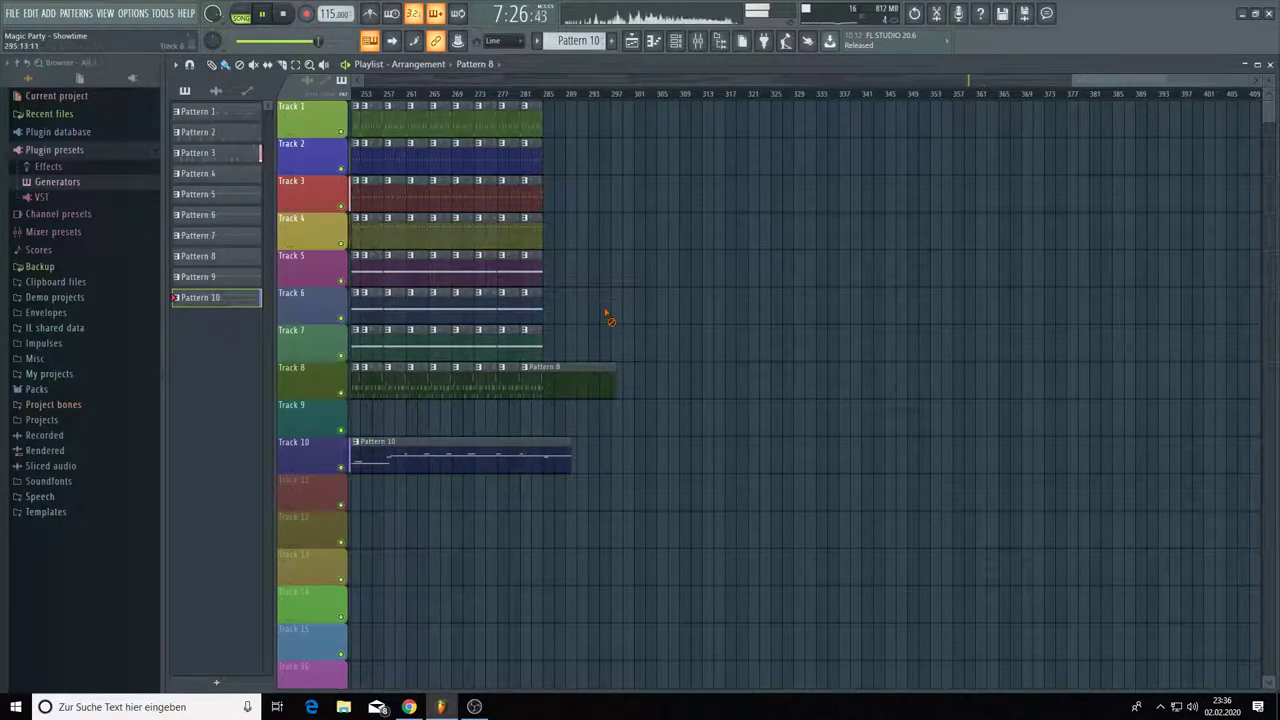
left_click_drag(1072, 85, 555, 118)
scroll(731, 95, "up", 3)
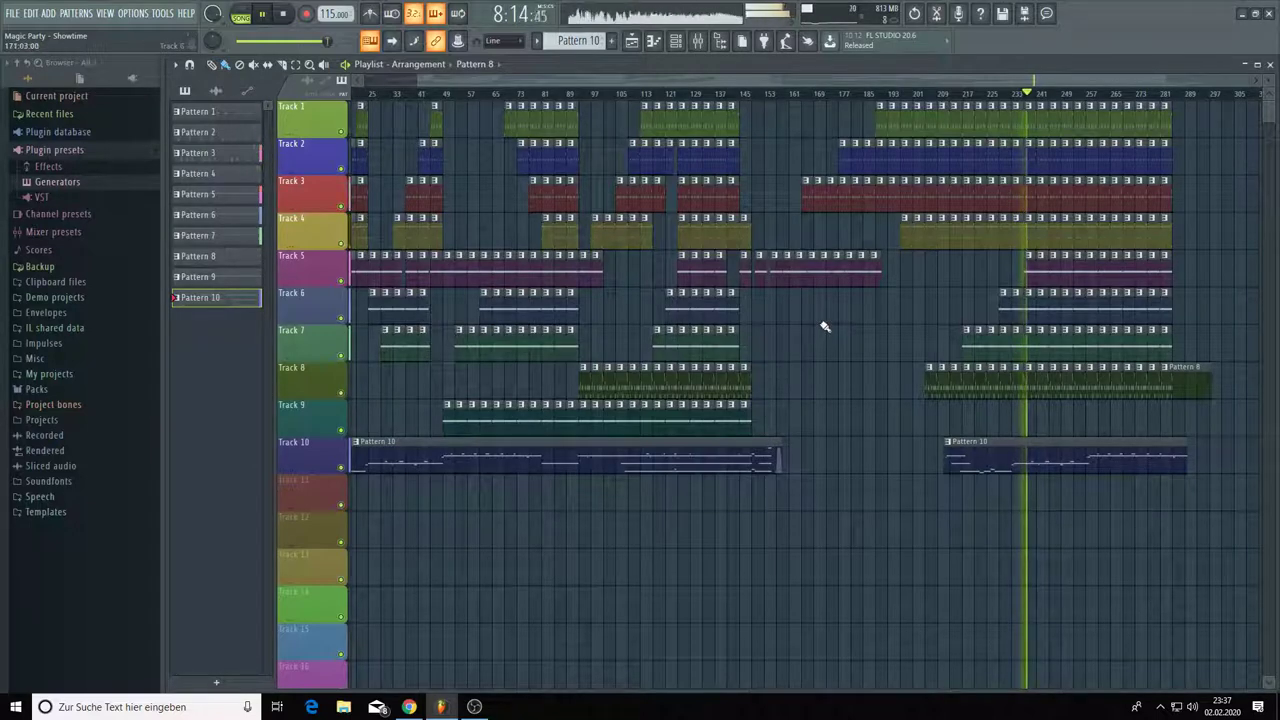
- Insert Gross Beat in effect slot 3 of the Master mixer track and load its Repeater preset
left_click(677, 40)
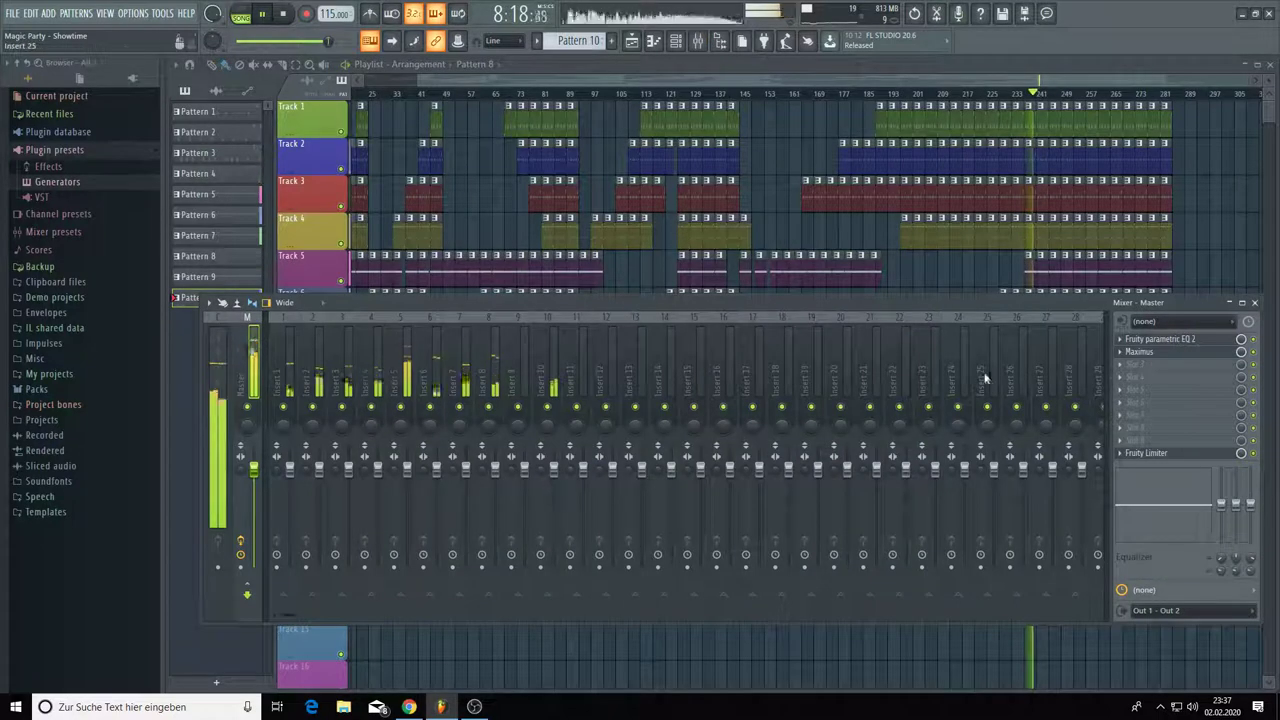
left_click(1121, 368)
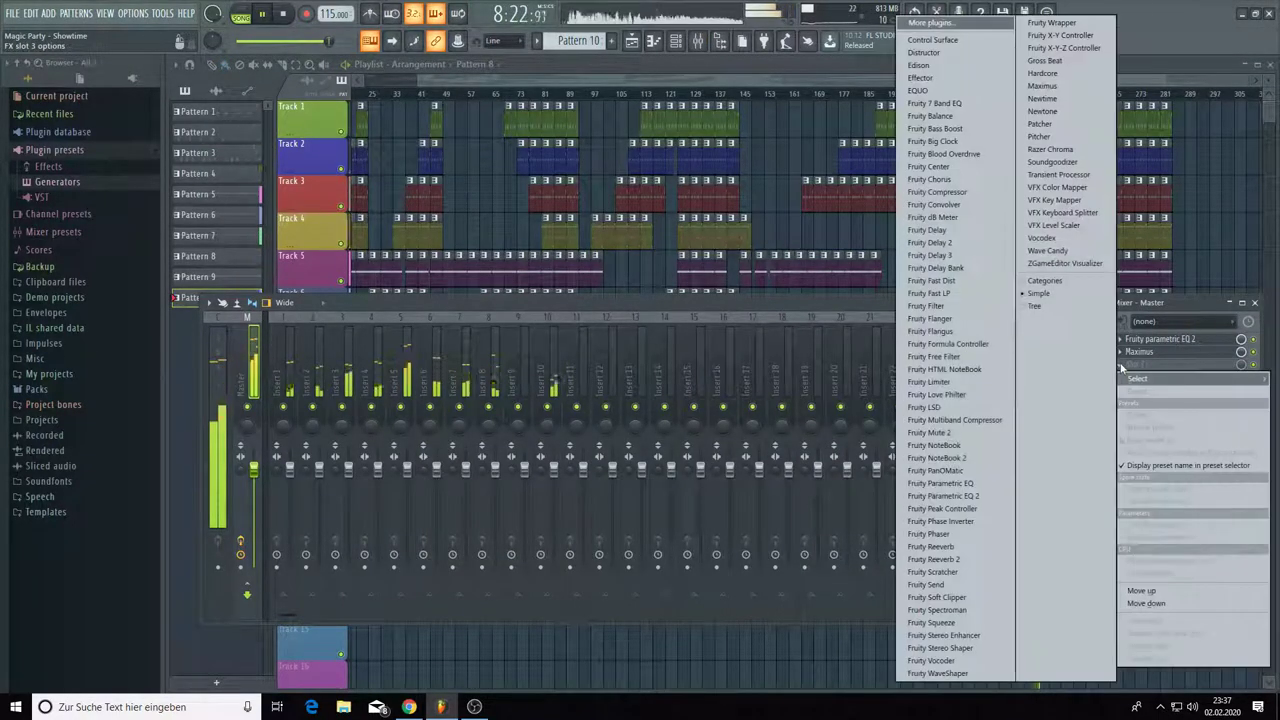
left_click(1048, 61)
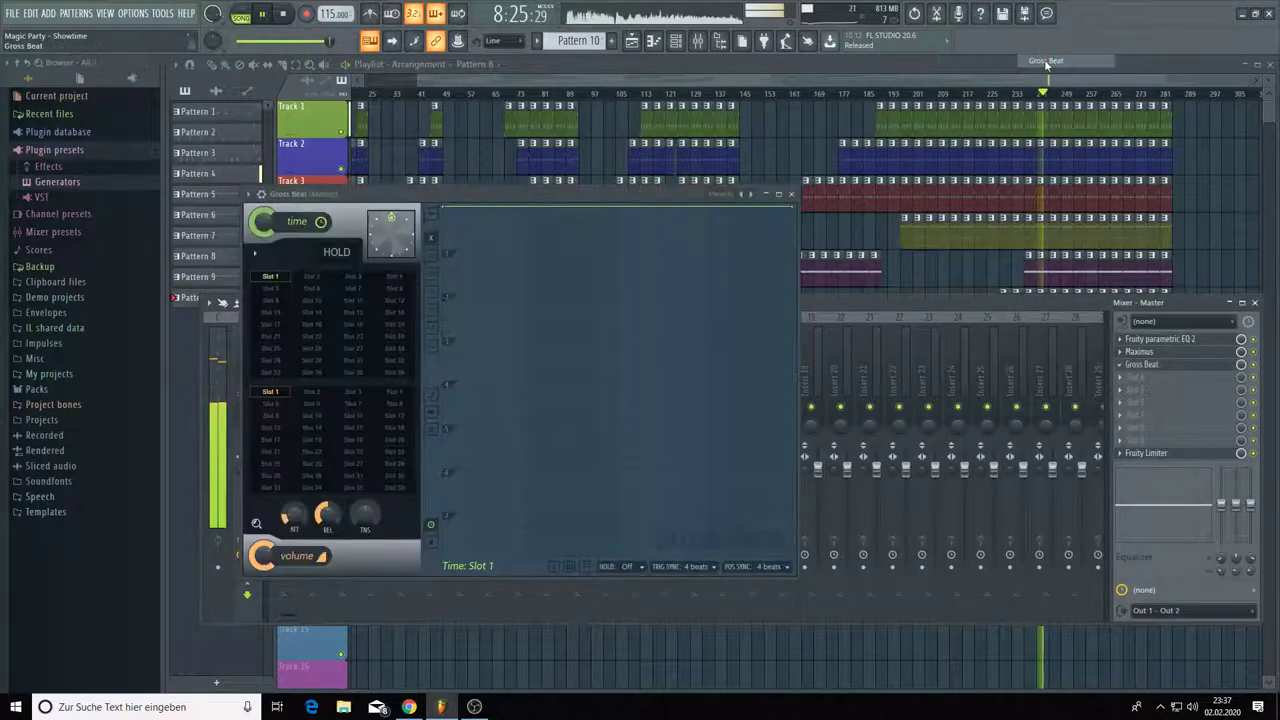
left_click(751, 194)
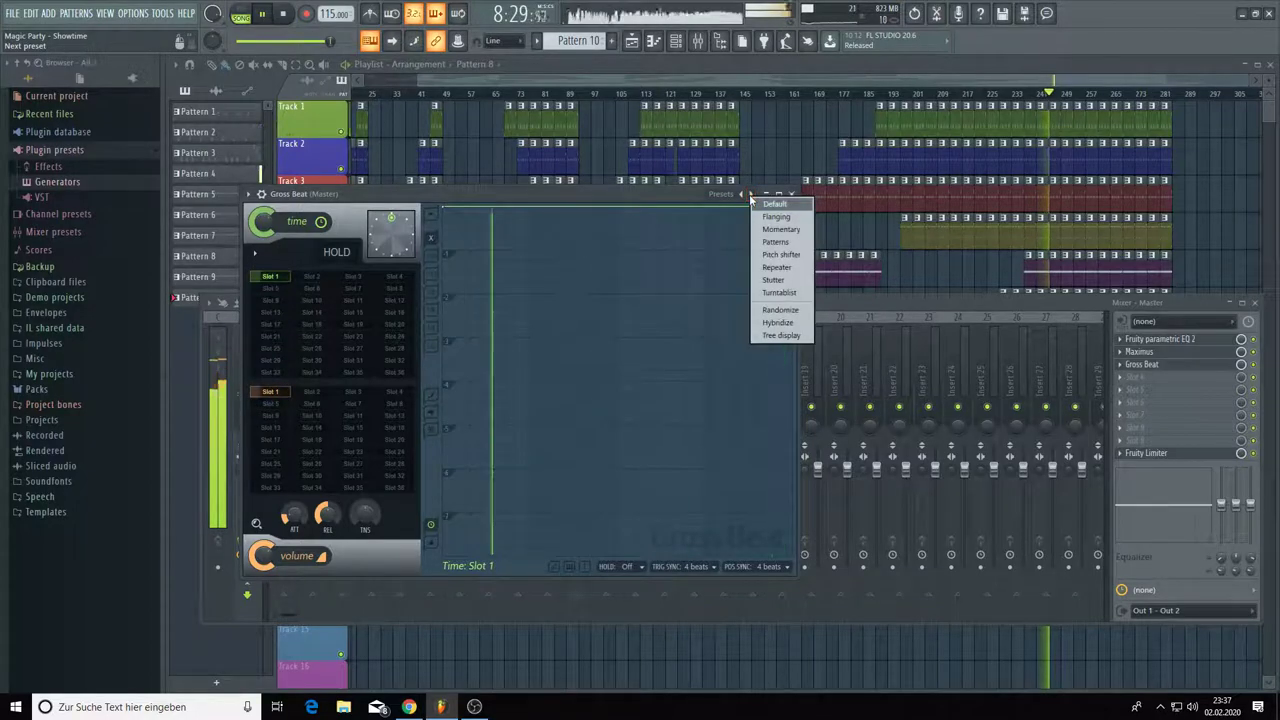
left_click(779, 268)
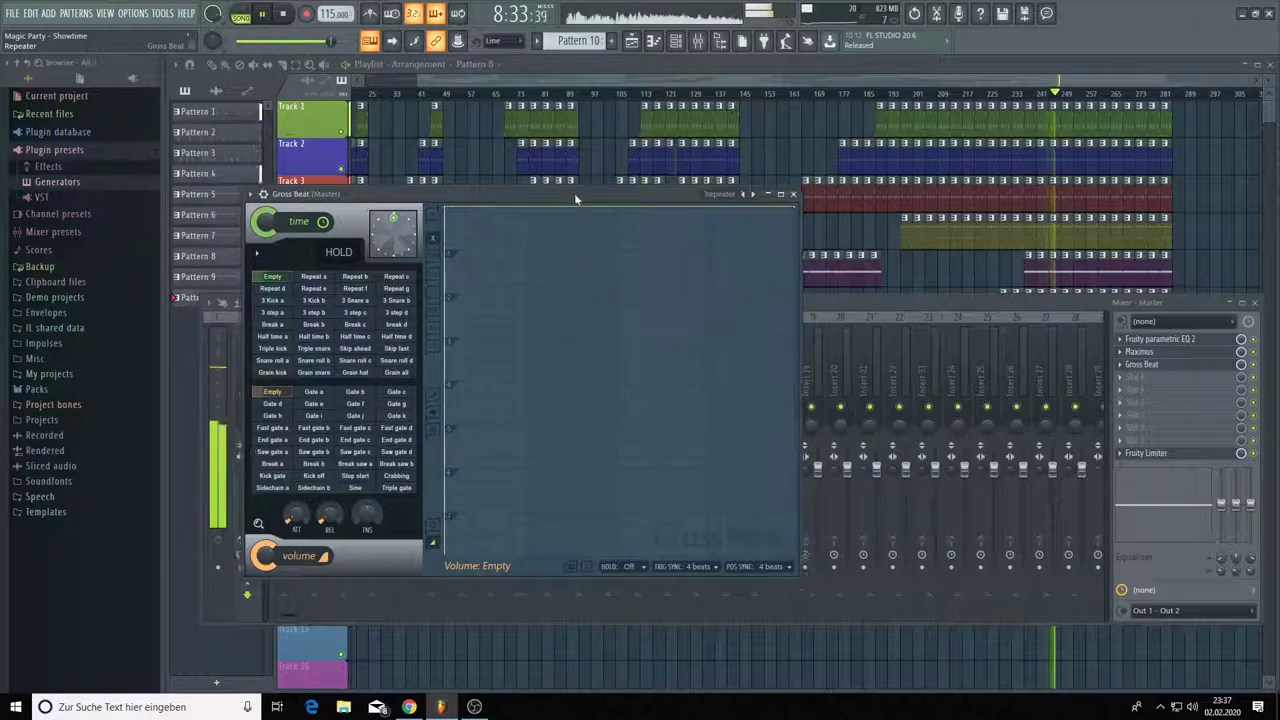
left_click_drag(574, 198, 626, 227)
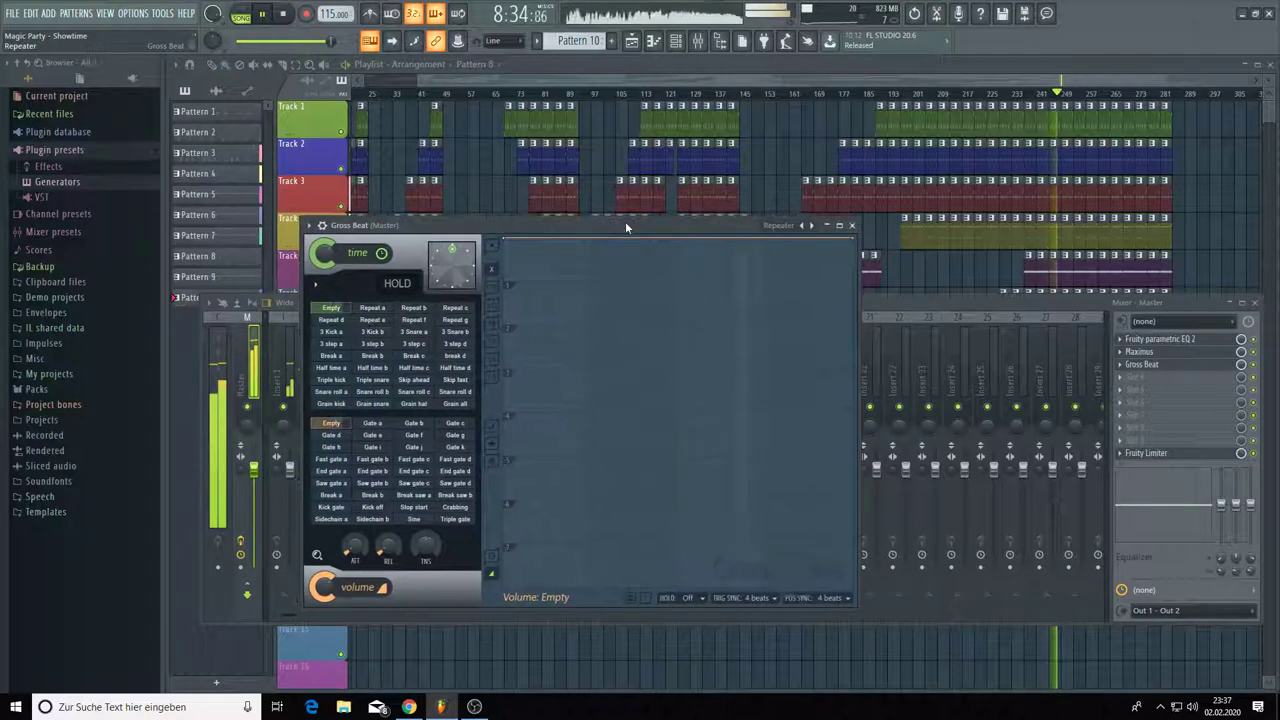
- Audition Gross Beat's Repeat c, g, f, e and d time slots during playback and return the time slot to Empty
left_click(470, 308)
left_click_drag(480, 311, 480, 311)
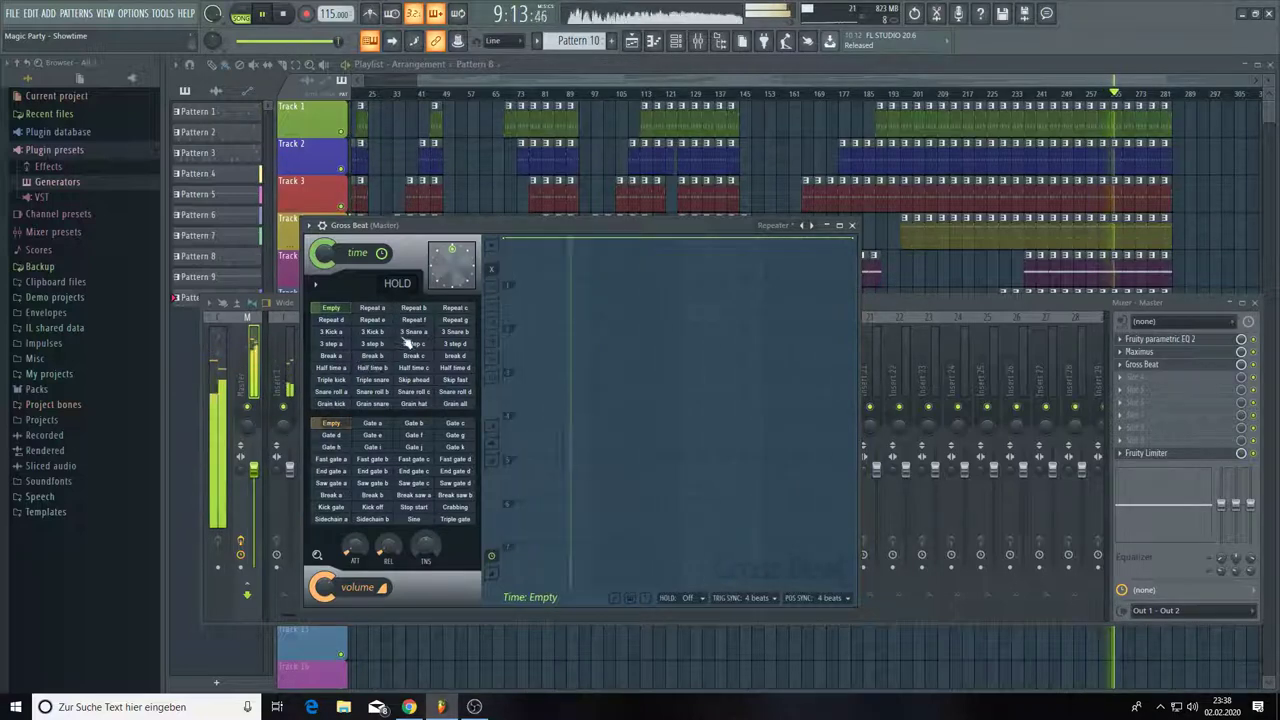
left_click(453, 320)
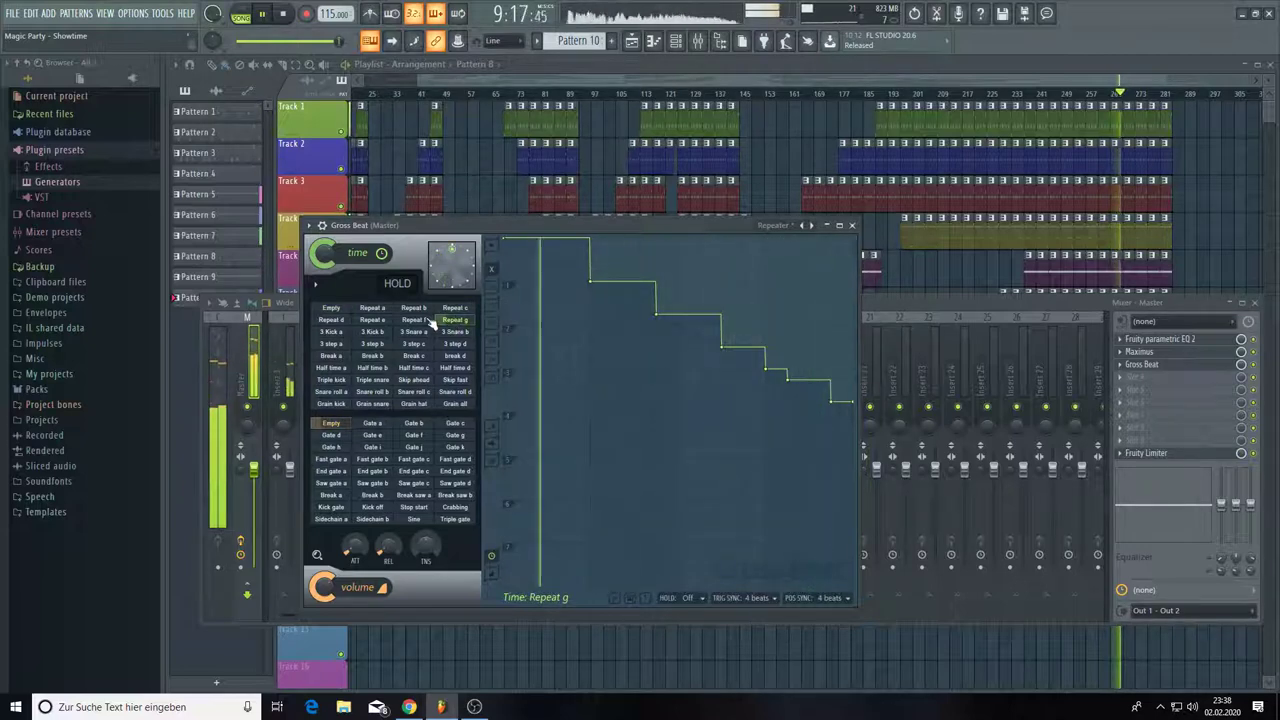
left_click(414, 321)
left_click(373, 321)
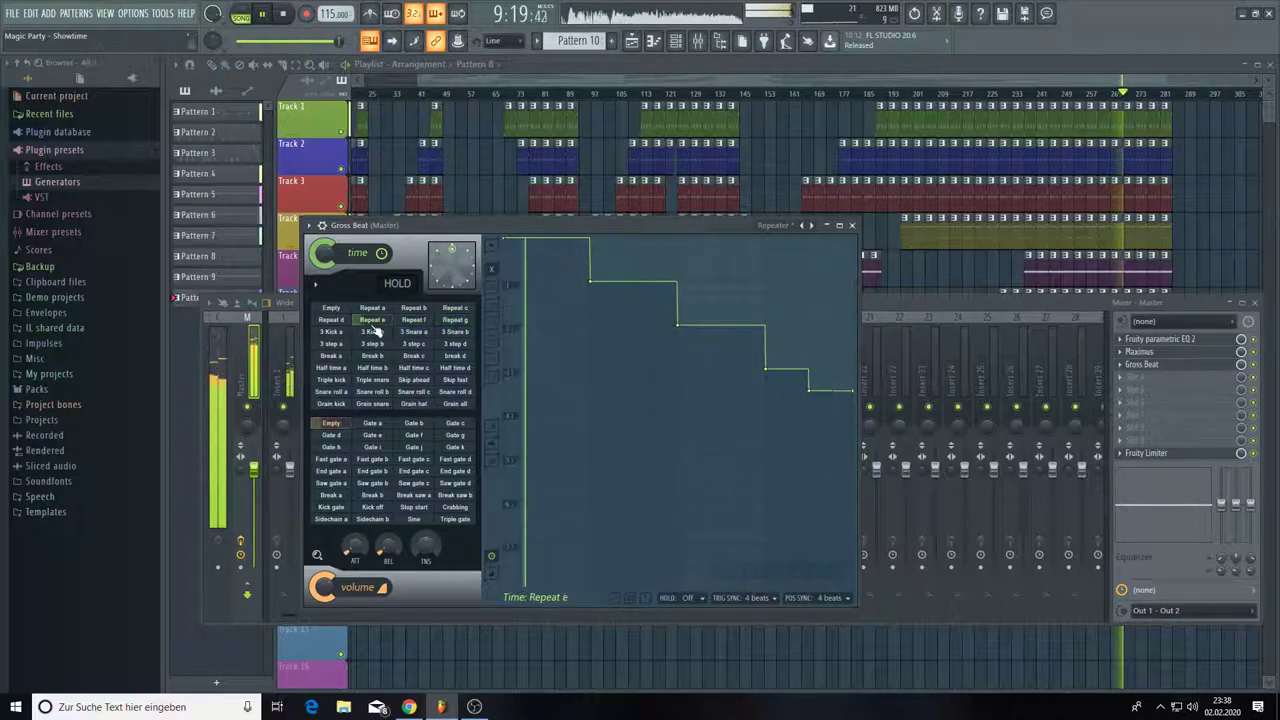
left_click(334, 321)
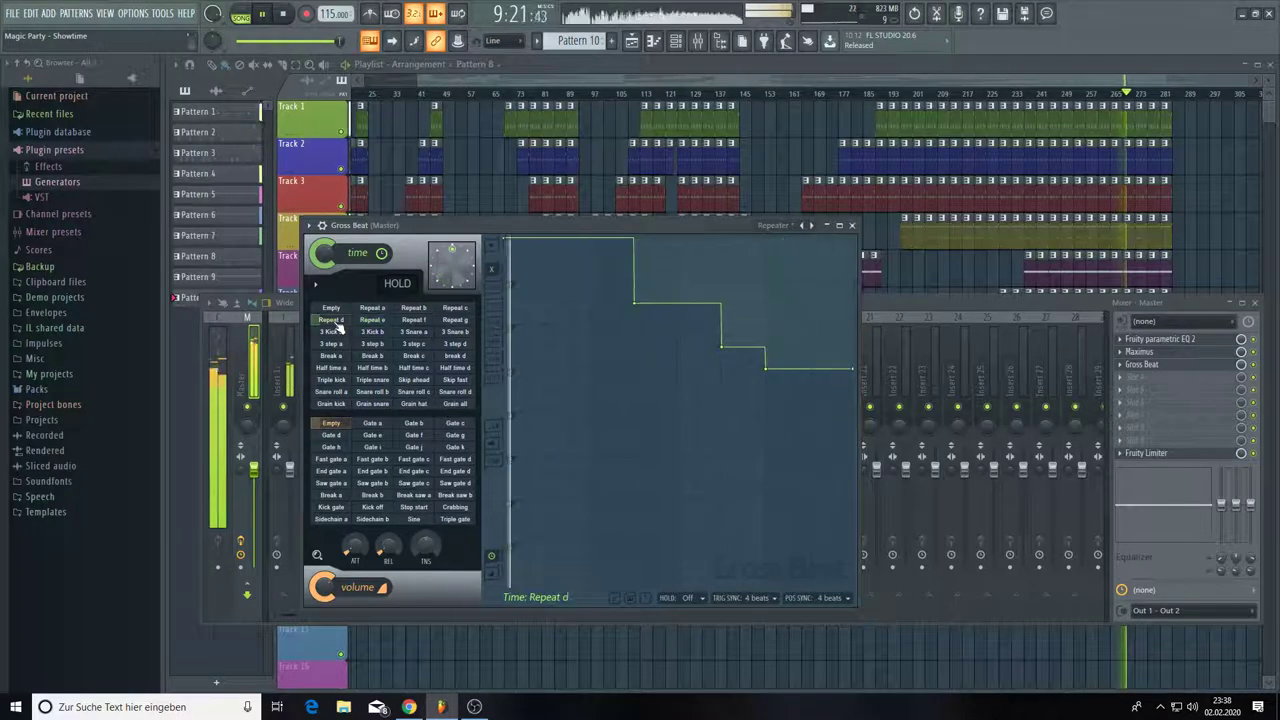
left_click(452, 309)
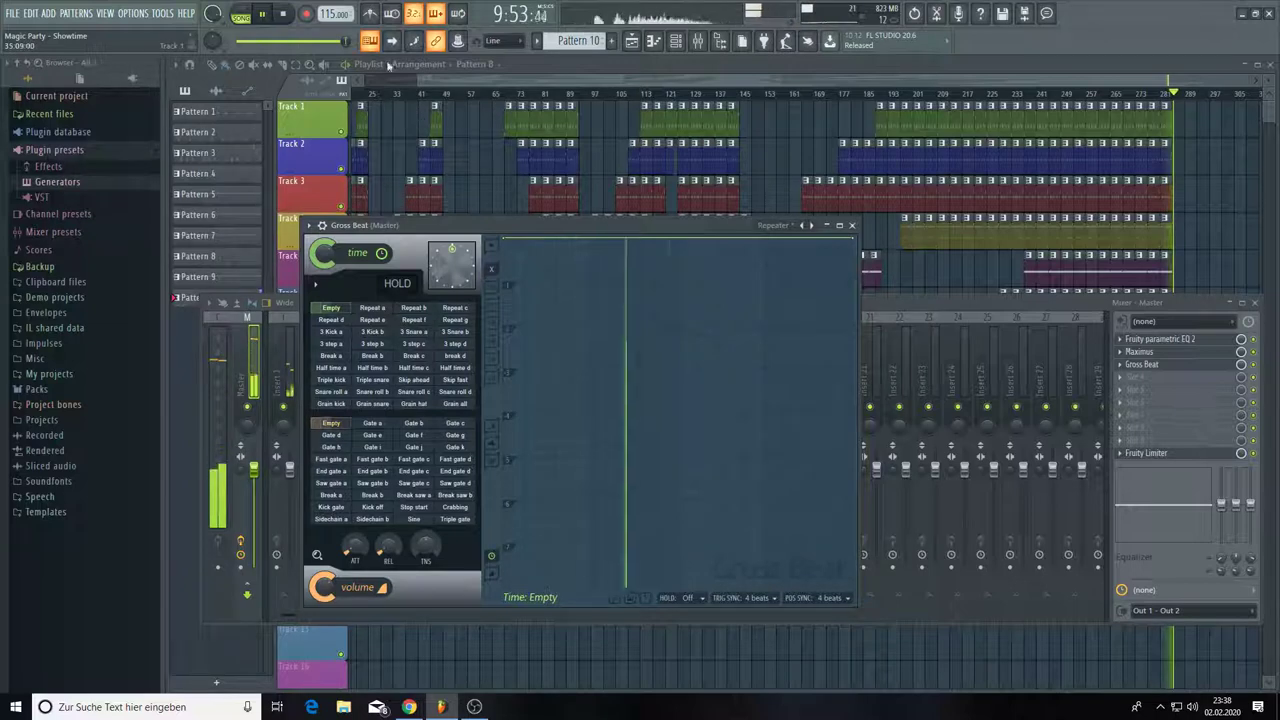
- Reopen Gross Beat from the Master track, move its window over the lower playlist tracks and close the mixer
left_click_drag(423, 80, 325, 83)
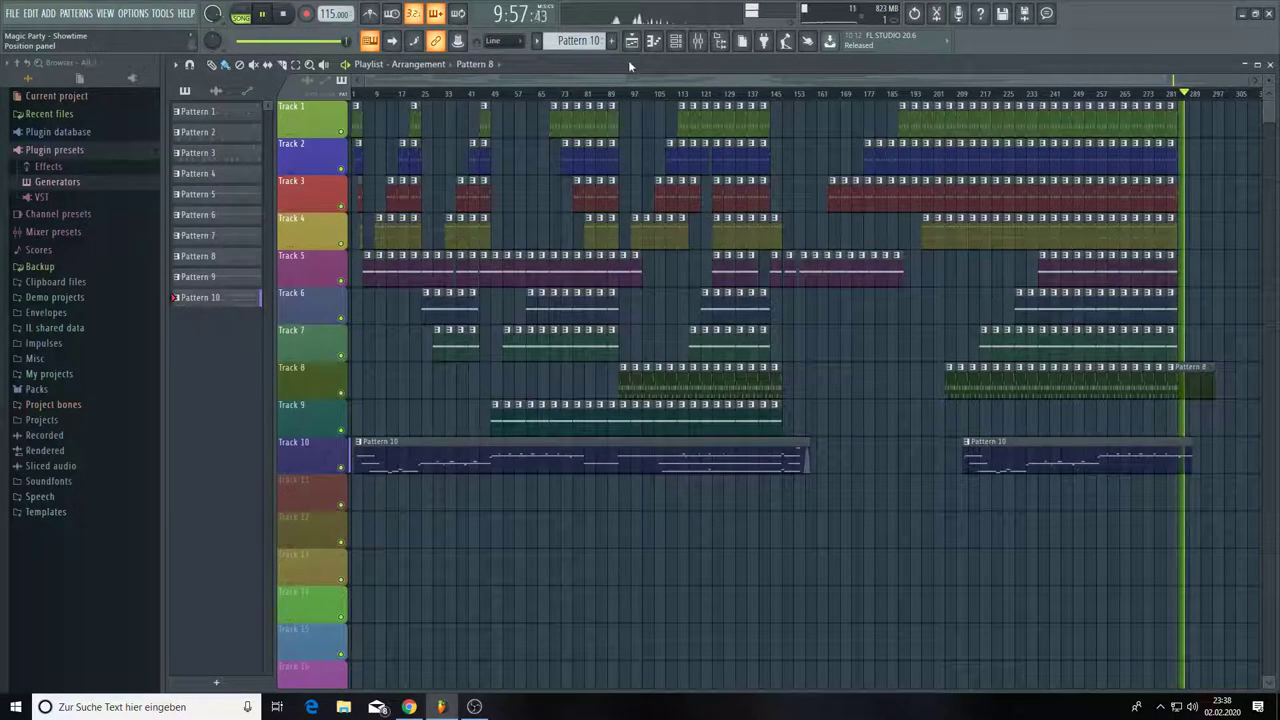
left_click(697, 40)
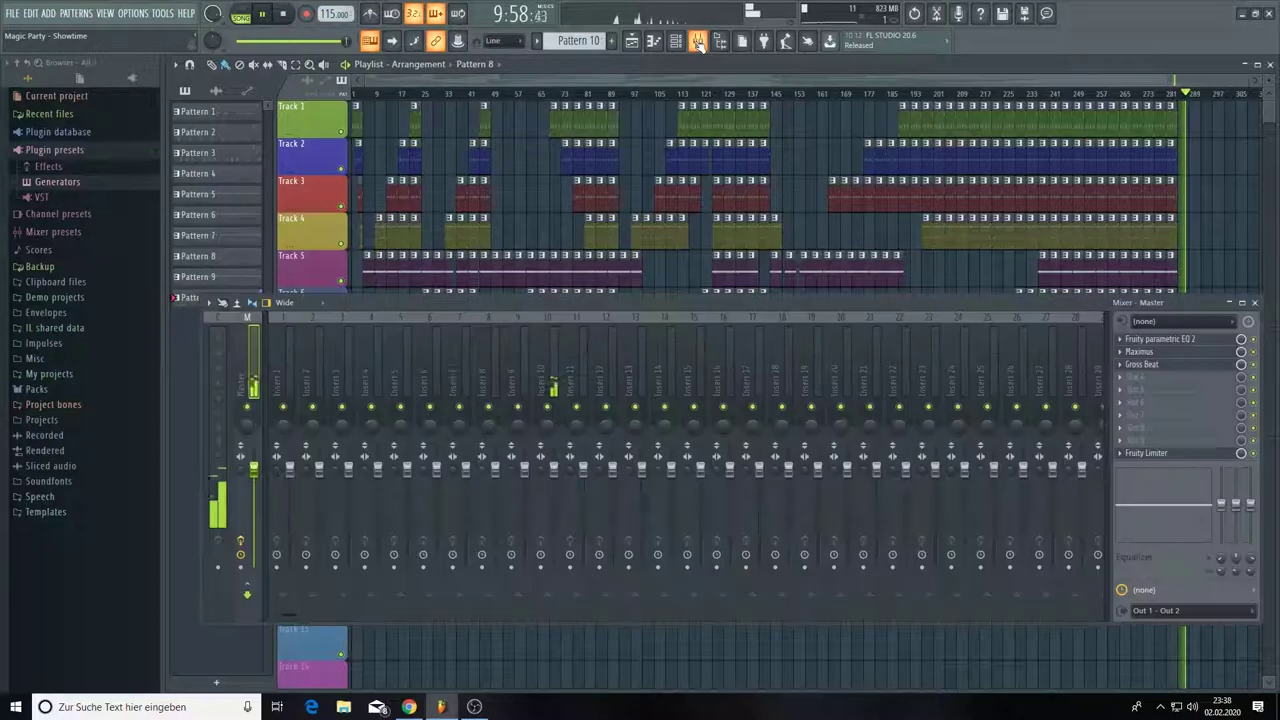
left_click(1198, 366)
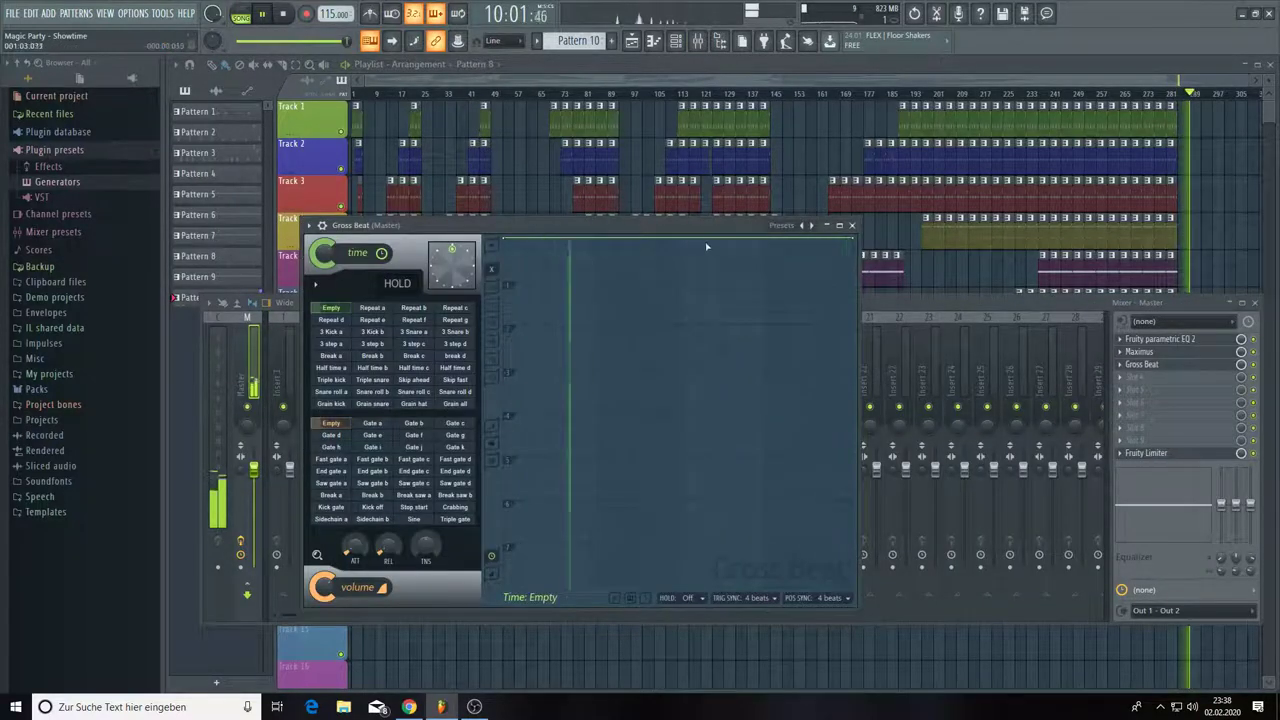
left_click_drag(689, 225, 759, 367)
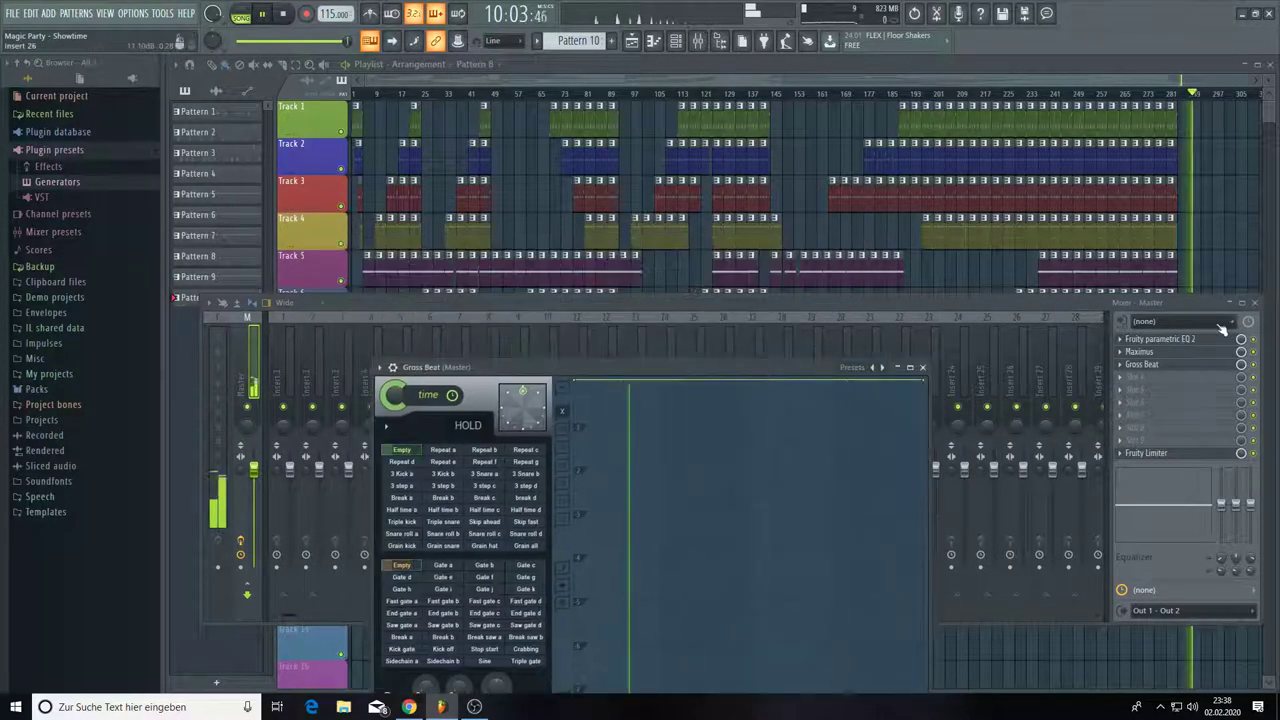
left_click(1258, 303)
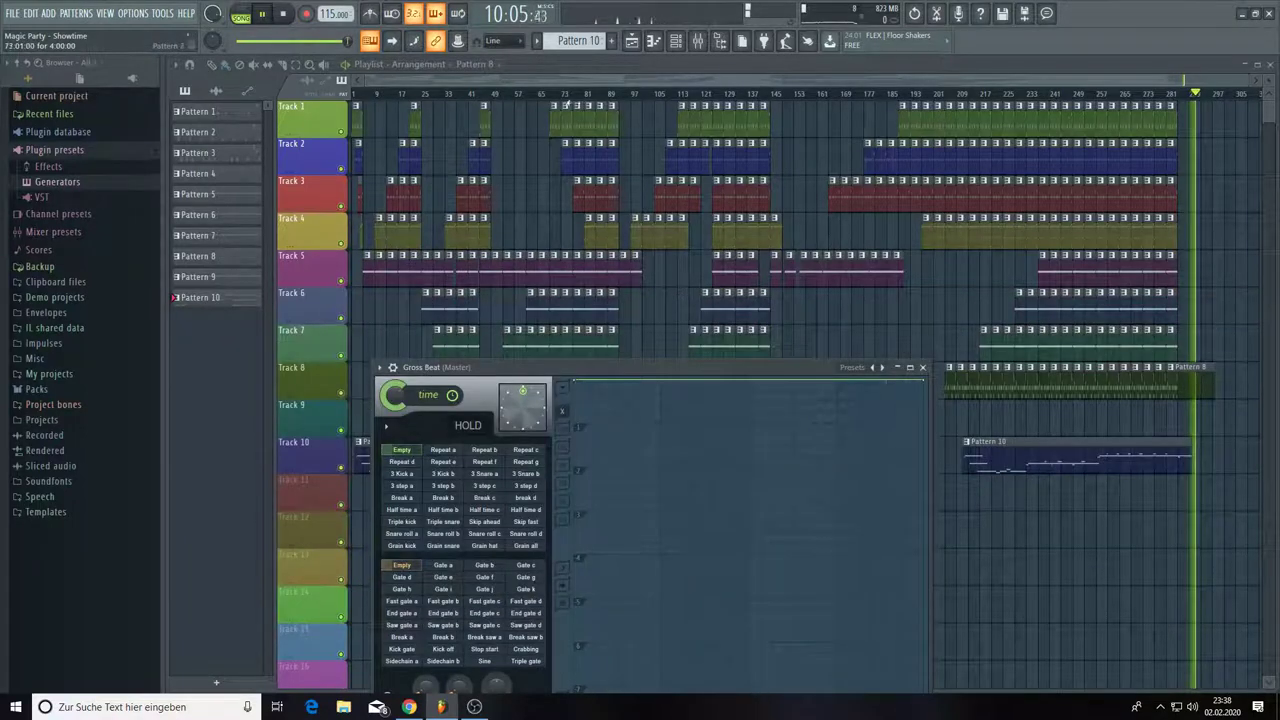
- Select a new empty pattern and record Gross Beat volume slot changes from the song start: Sidechain a, Sidechain b, Empty, Gate a, Empty
scroll(578, 42, "up", 1)
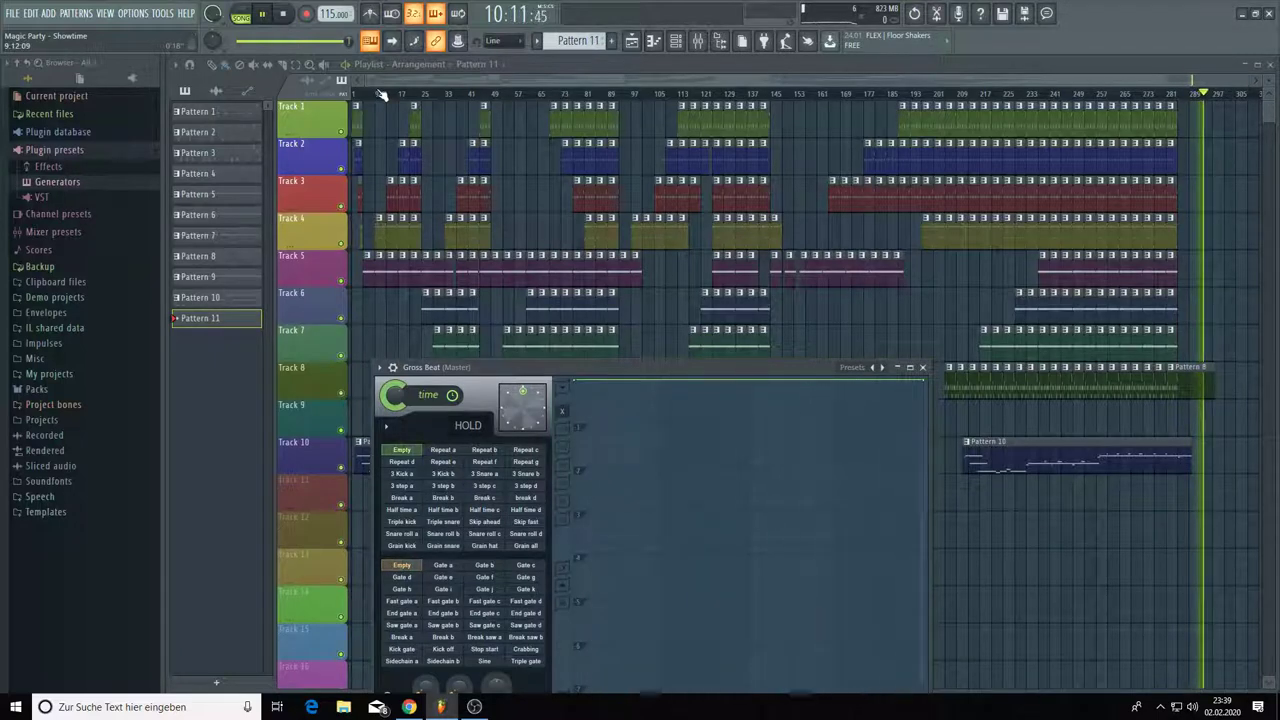
key("space")
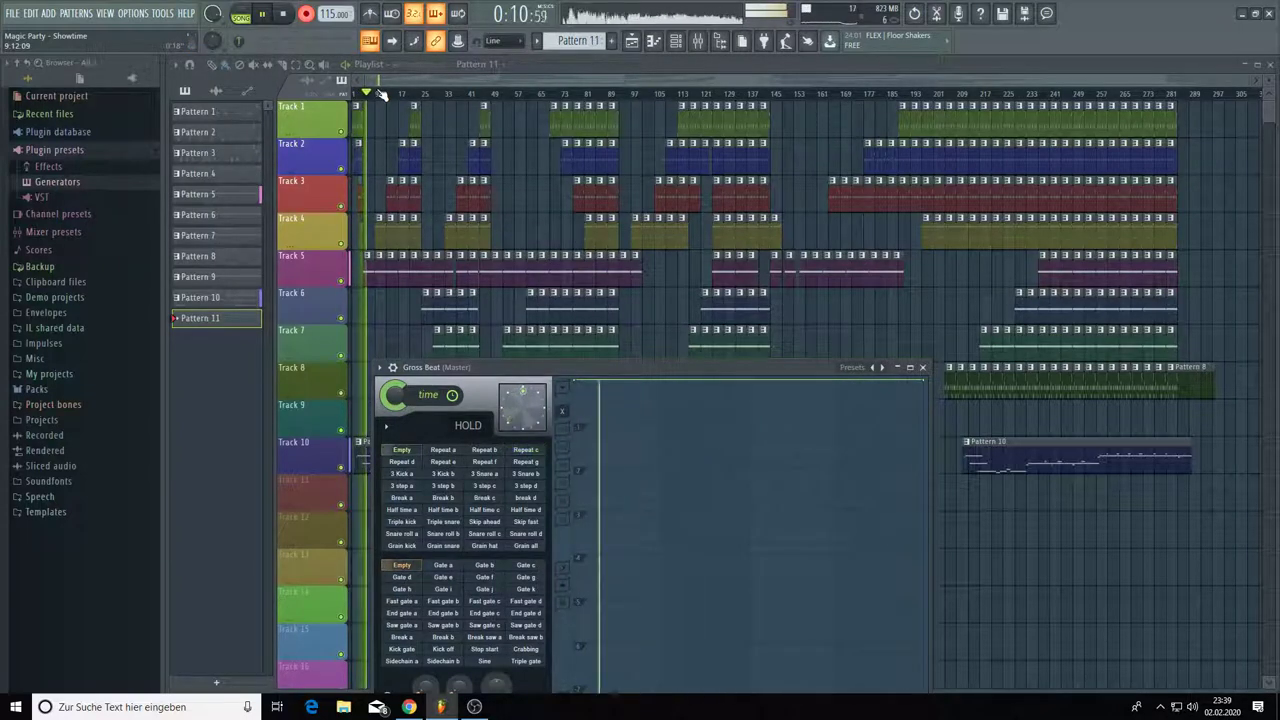
left_click(405, 662)
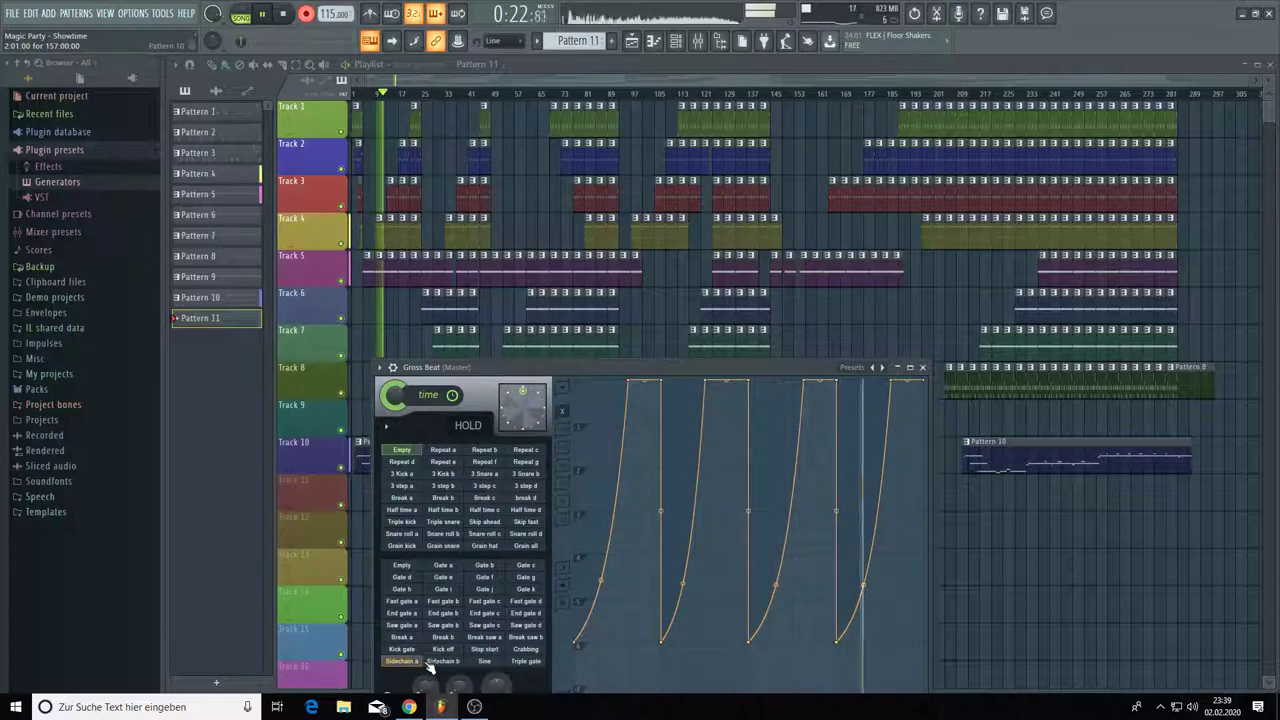
left_click(431, 663)
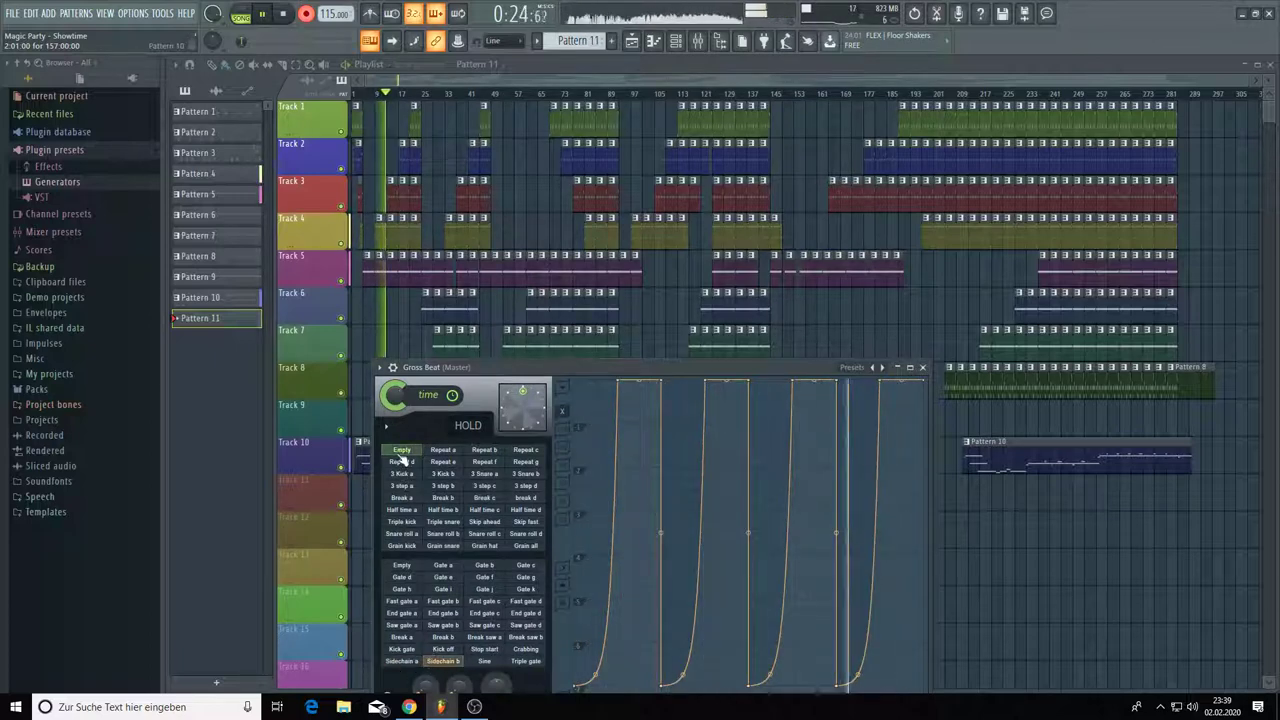
left_click(402, 566)
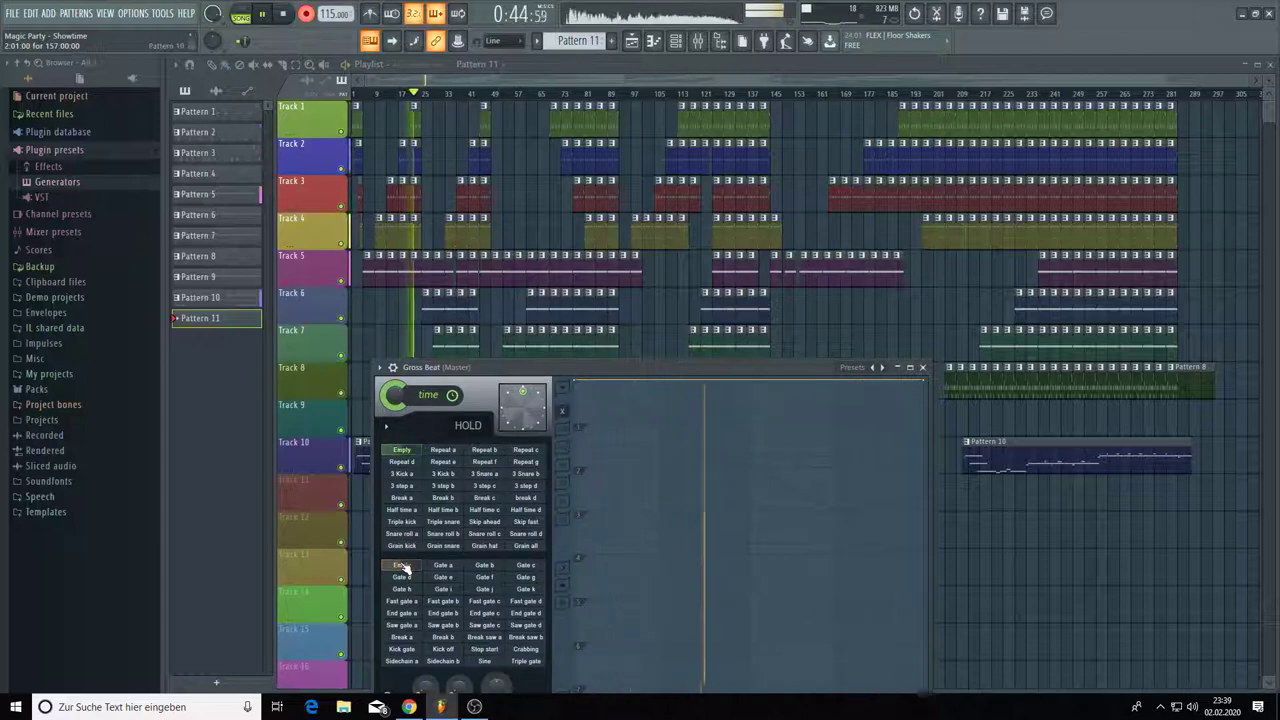
left_click(436, 568)
left_click(418, 568)
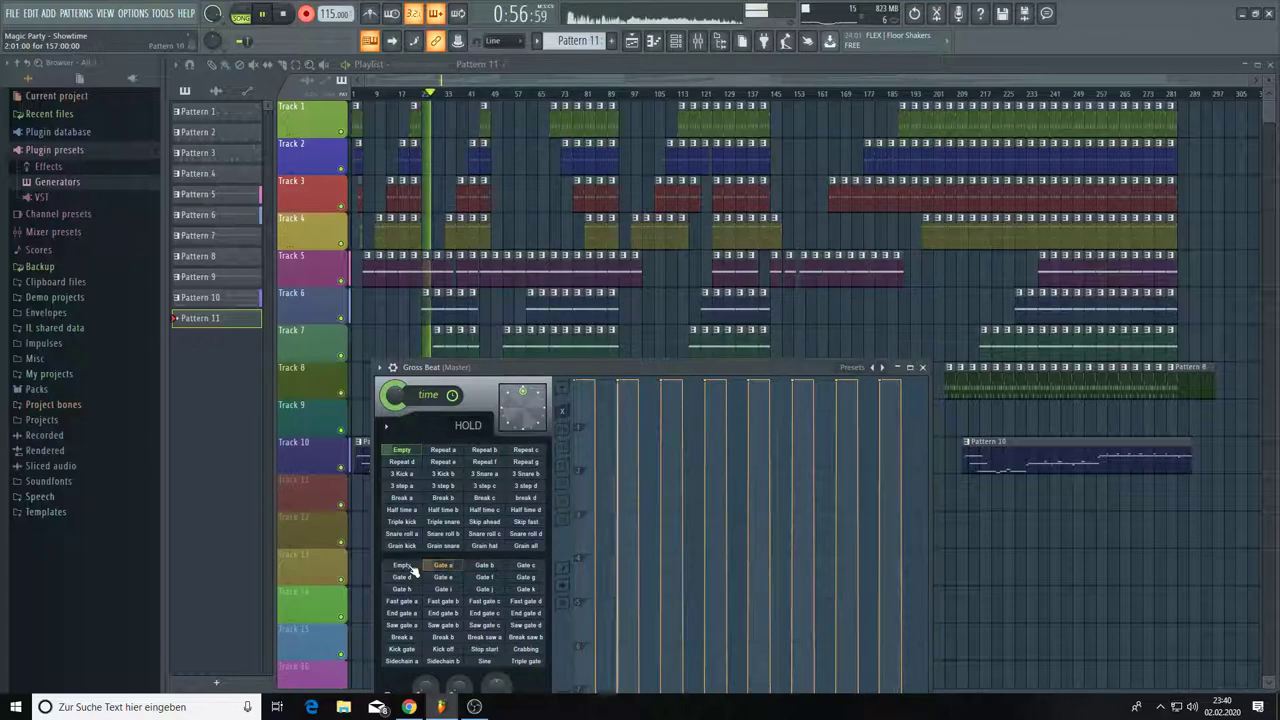
left_click(402, 566)
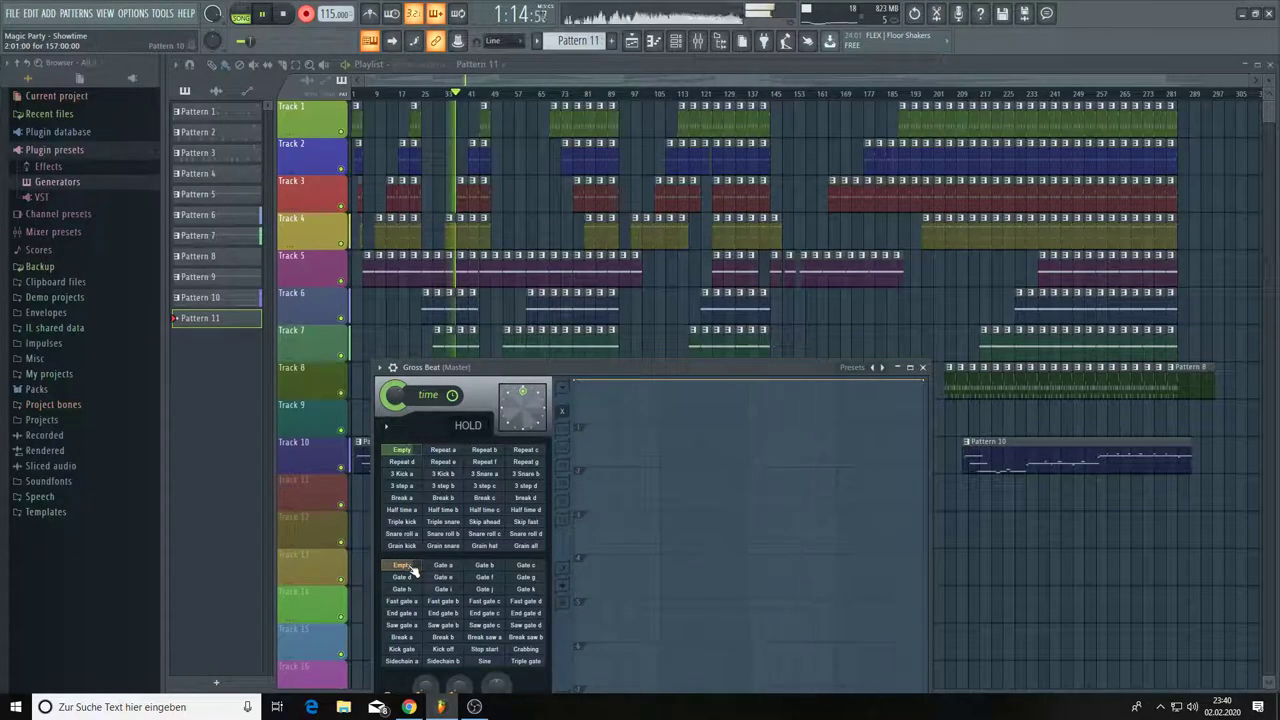
- Restart recording from the song start and record Gross Beat slot changes: volume Gate a and Empty, time Repeat c and Empty
key("ctrl+s")
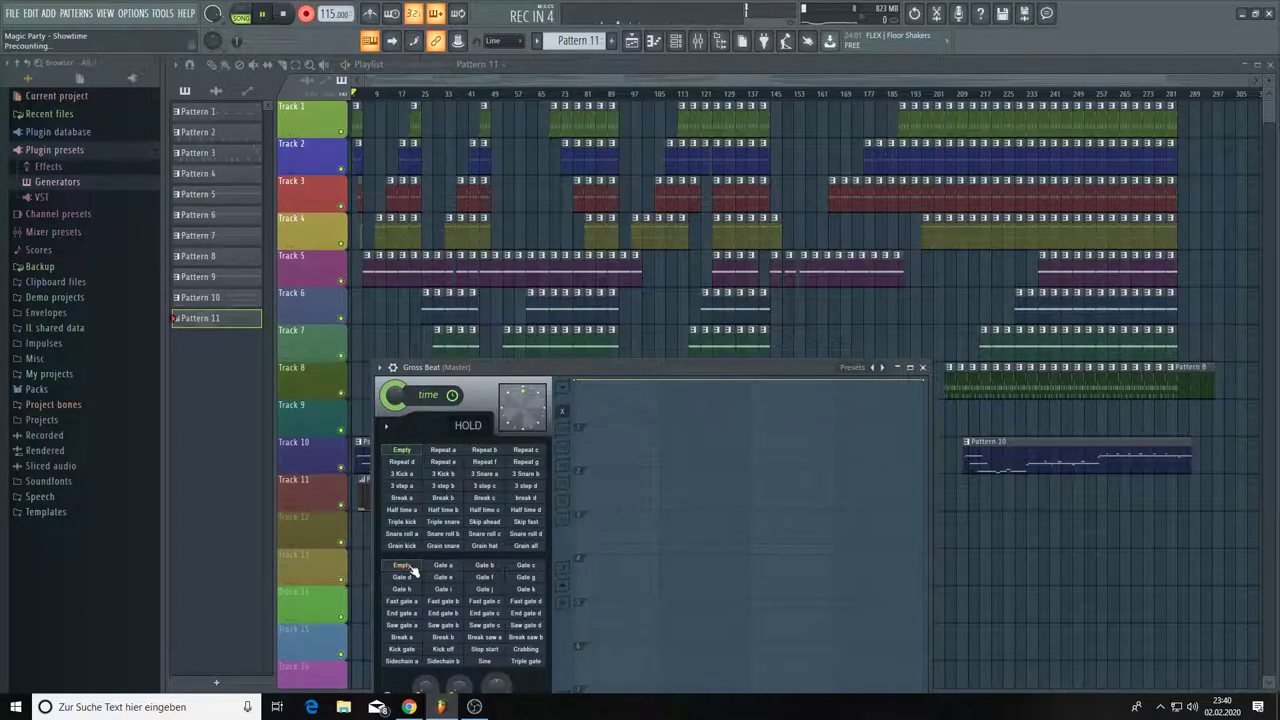
left_click(442, 566)
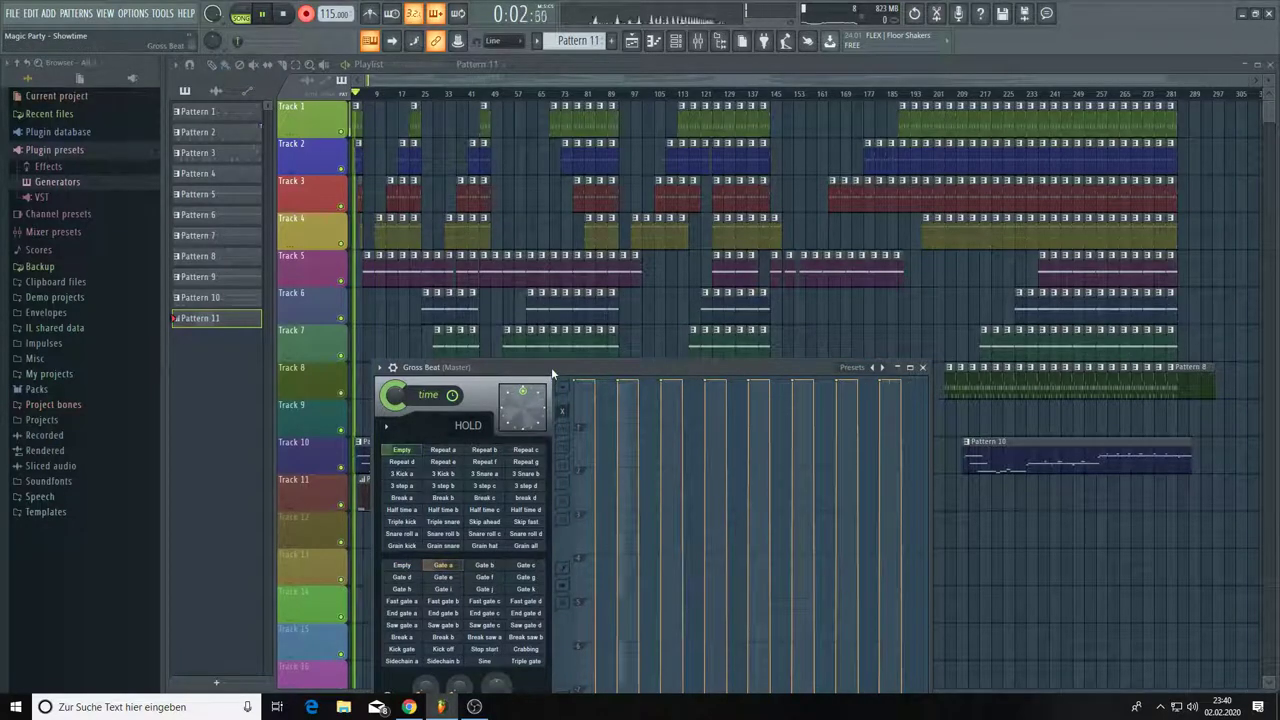
left_click(403, 566)
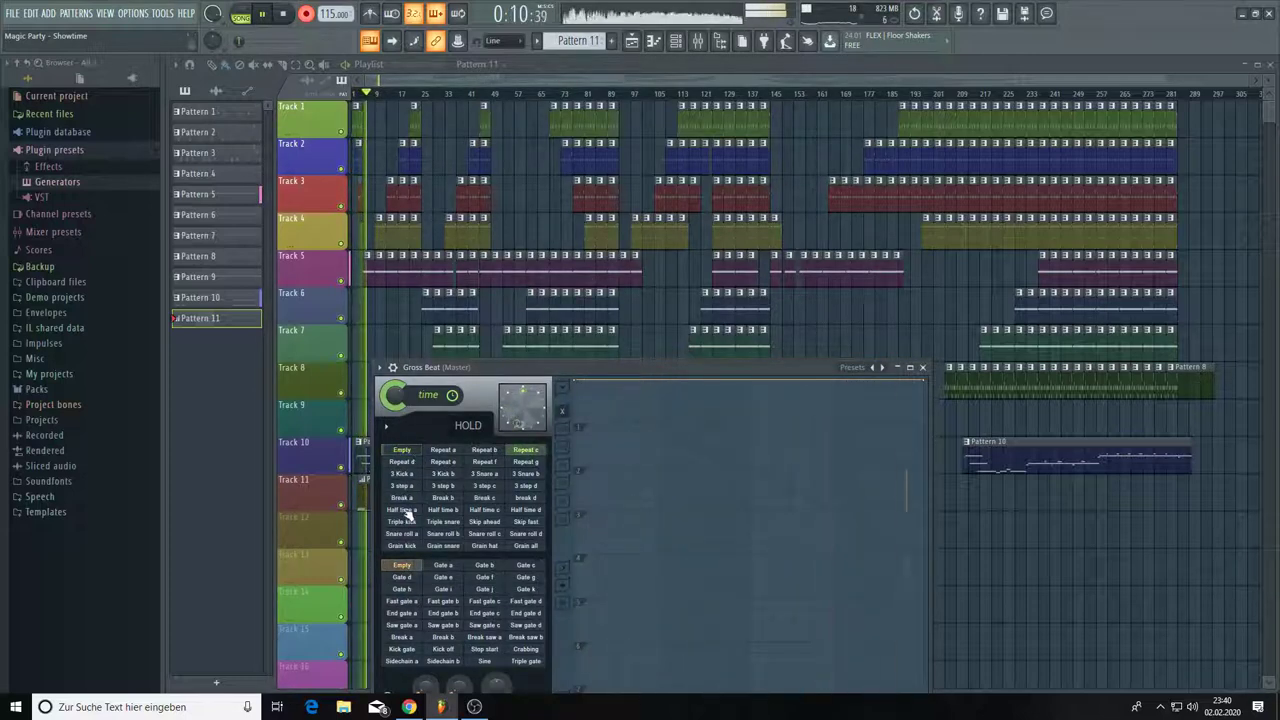
left_click(414, 453)
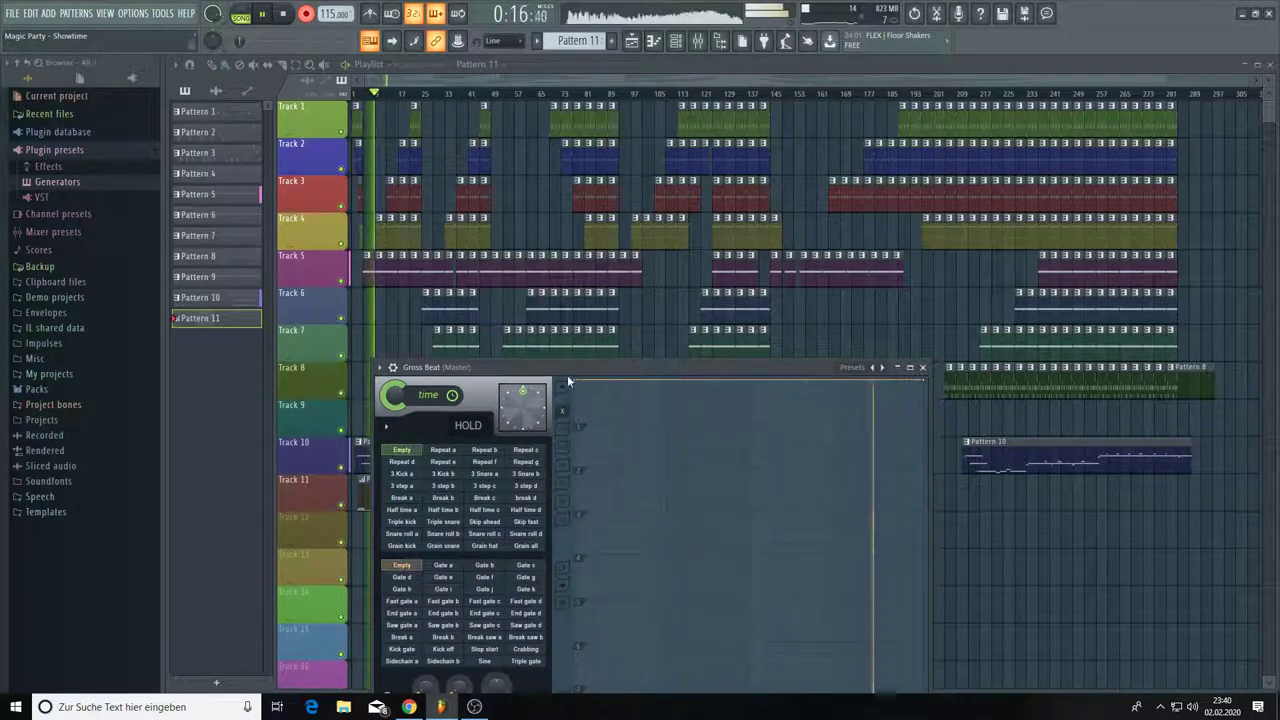
- Move Gross Beat clear of the recorded clip, record volume slot changes Sidechain b, Empty, Sidechain b, Empty, and stop the recording
left_click_drag(568, 375, 660, 303)
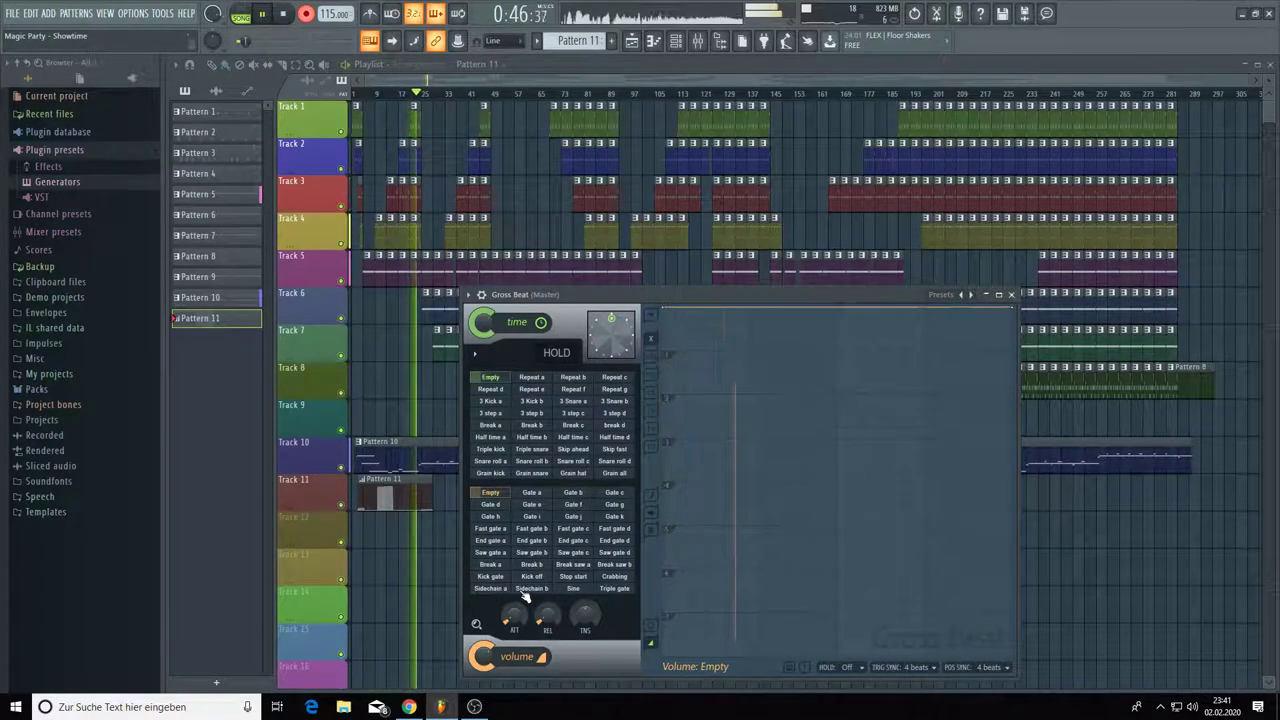
left_click(523, 590)
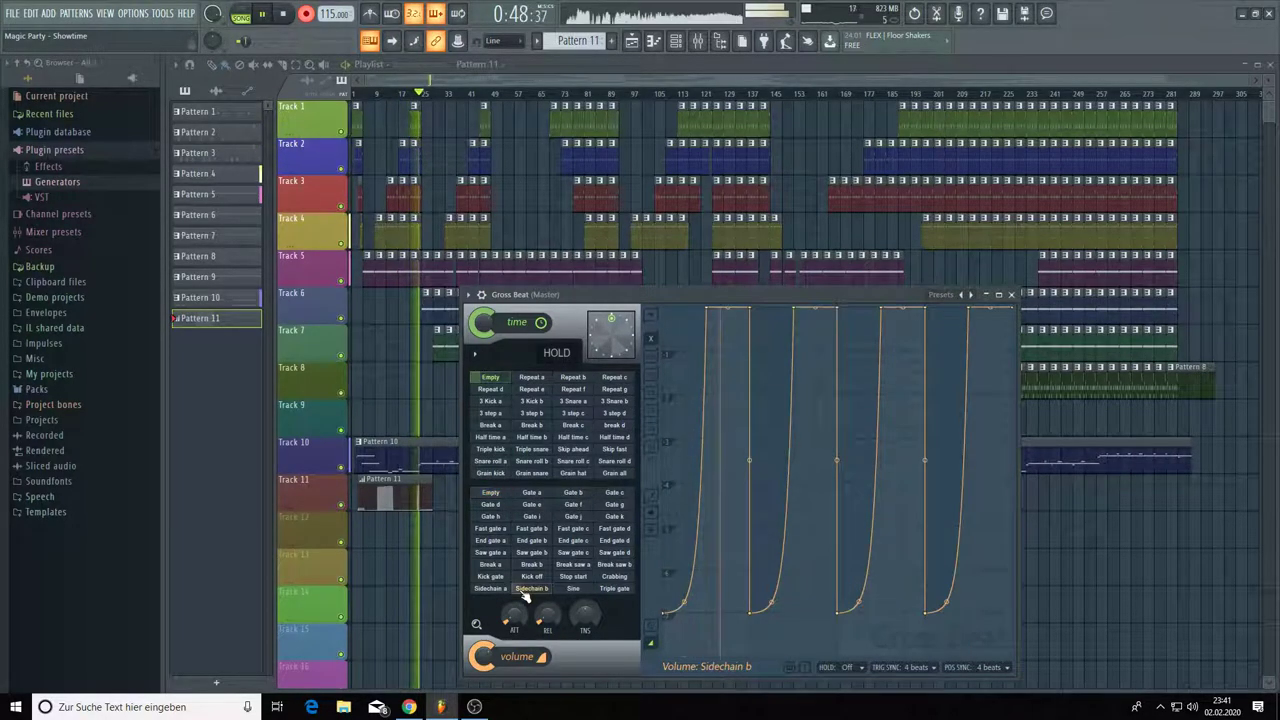
left_click(493, 494)
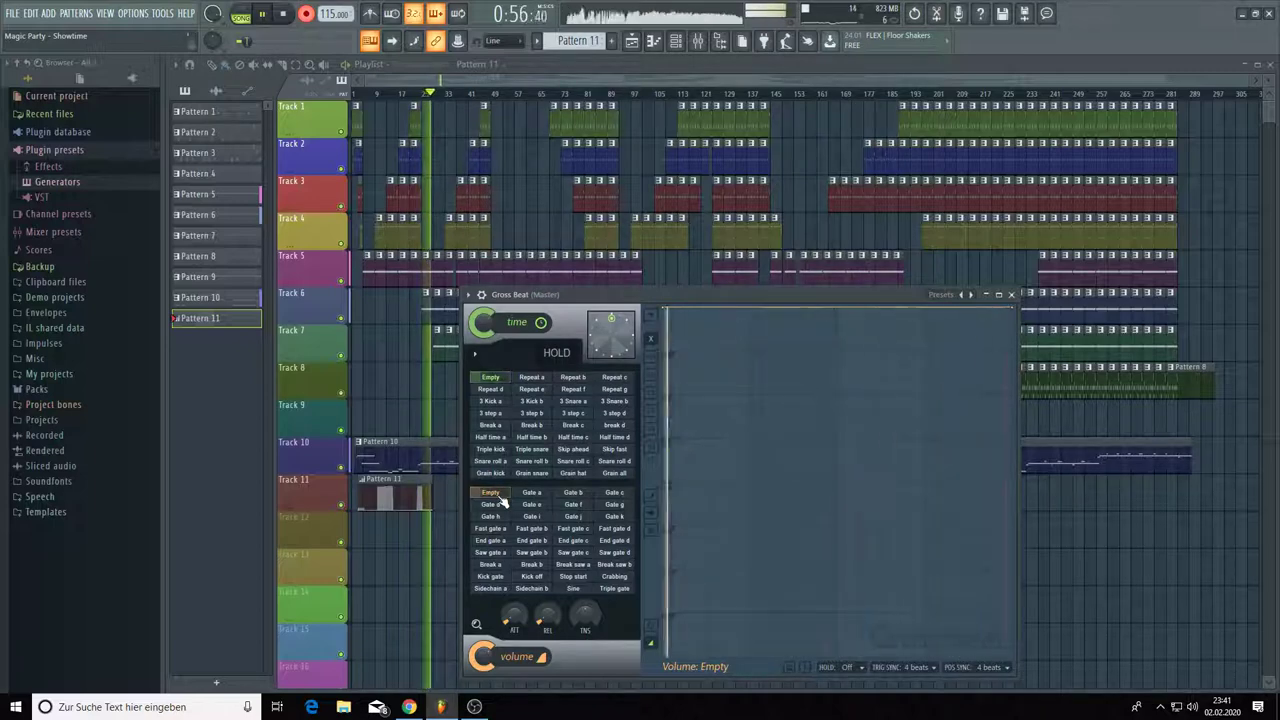
left_click(531, 590)
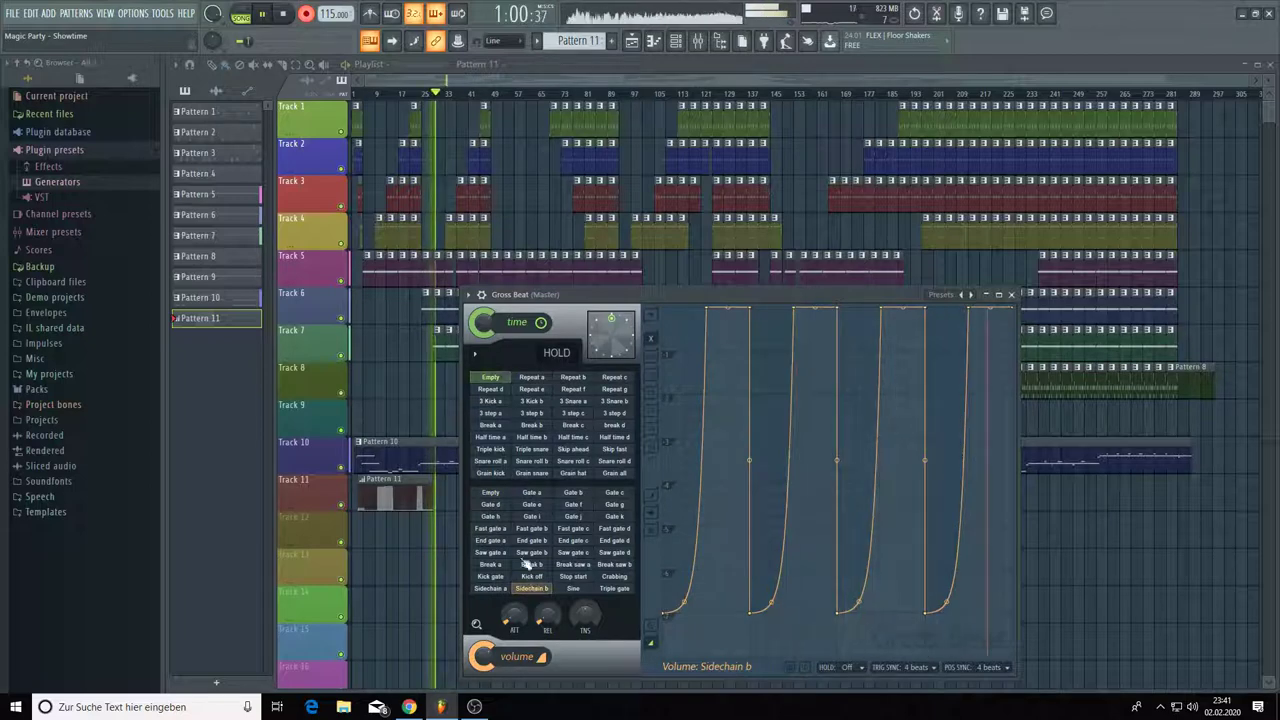
left_click(492, 494)
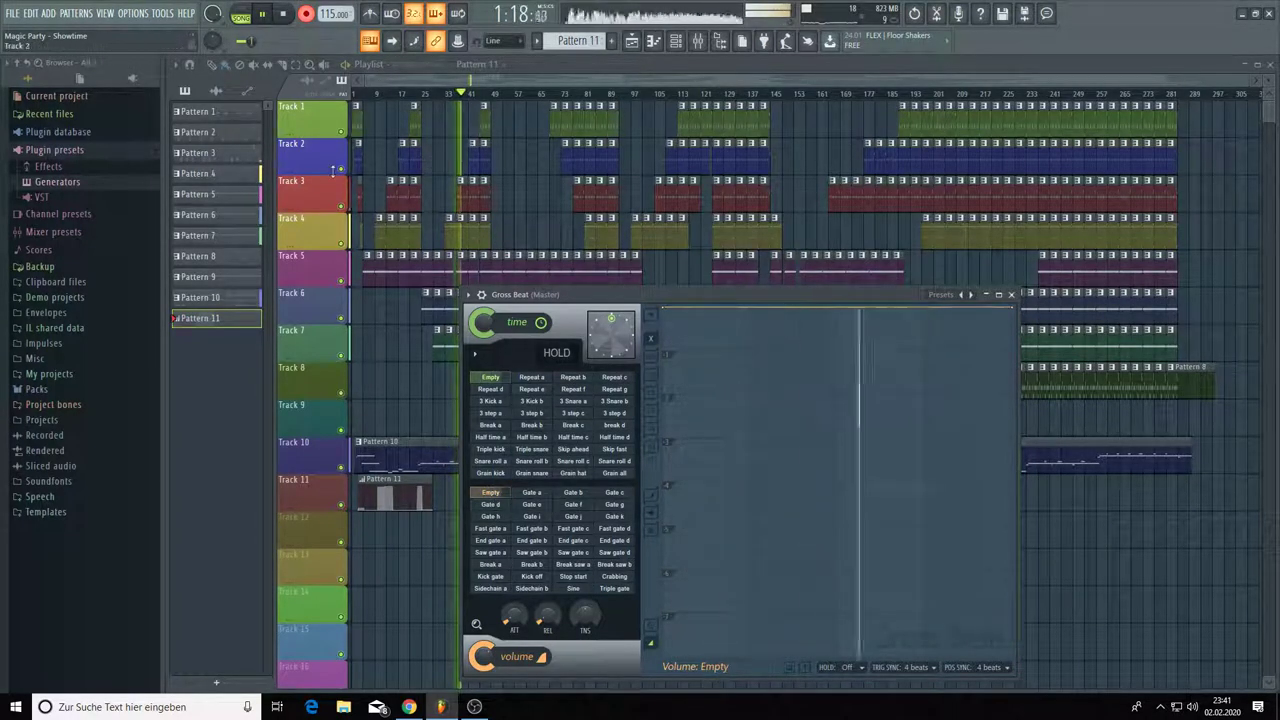
left_click(290, 16)
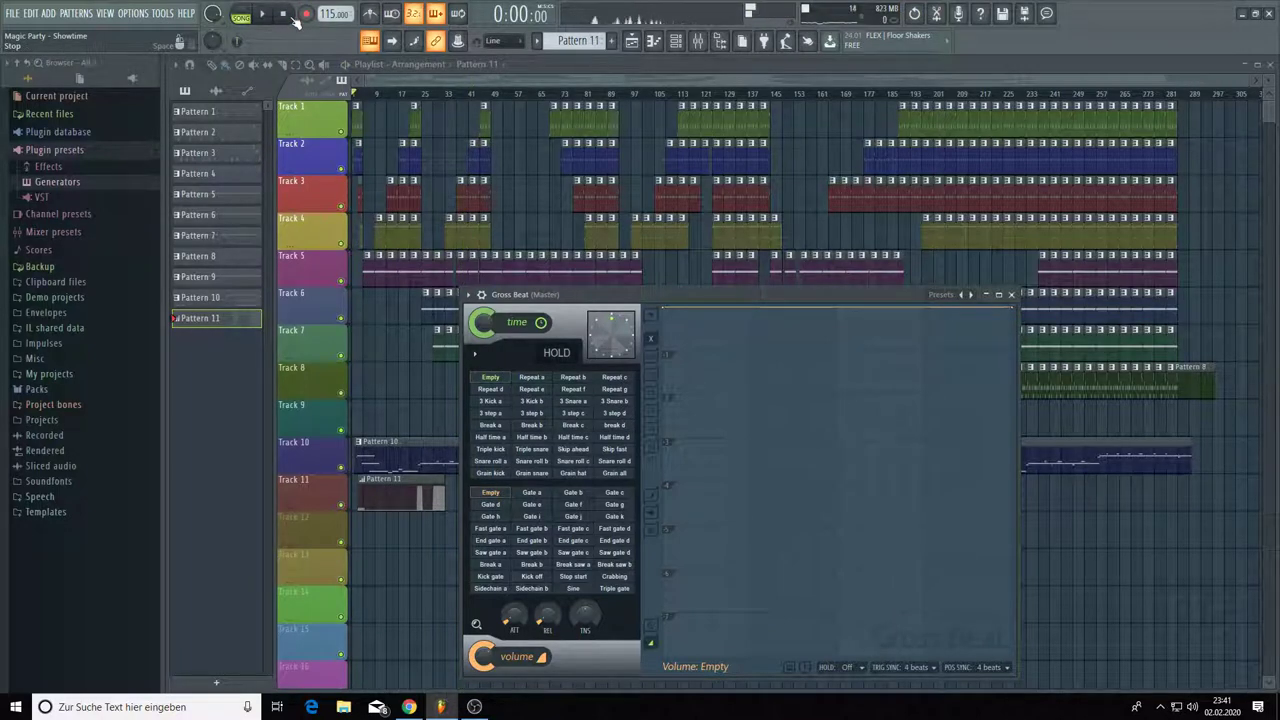
- Delete Pattern 11 with its recorded Gross Beat automation
right_click(228, 318)
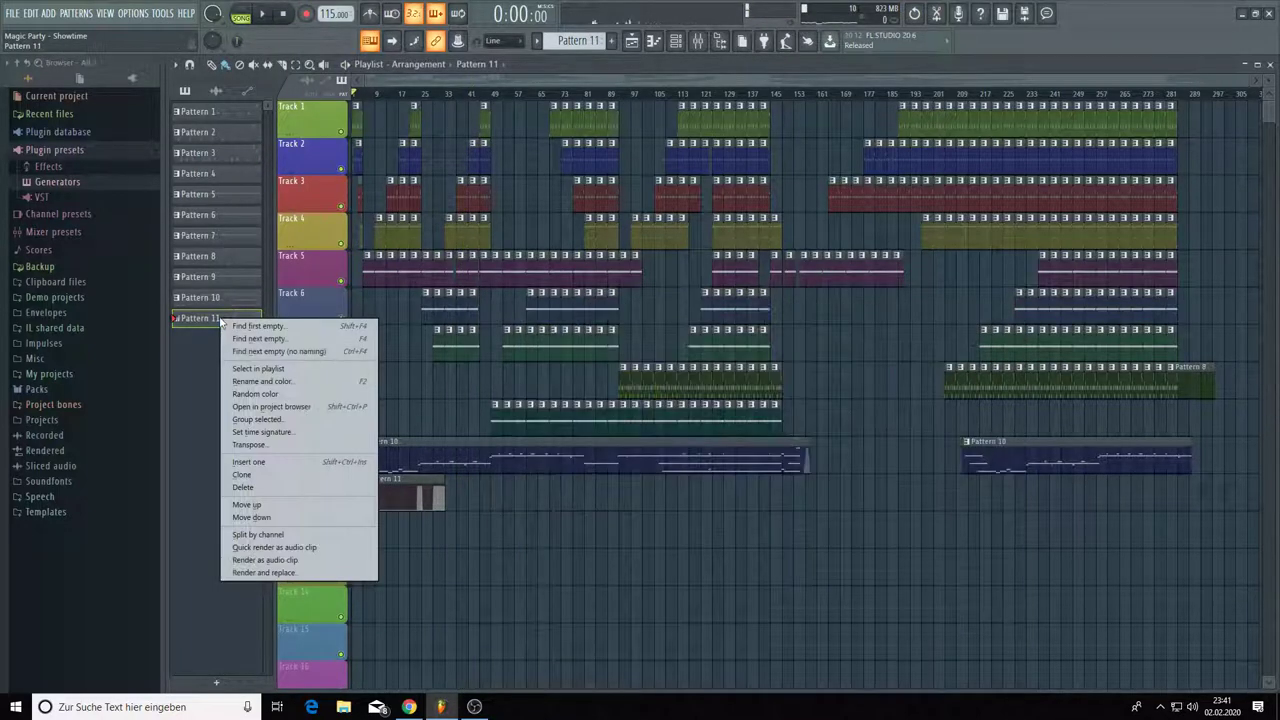
left_click(245, 487)
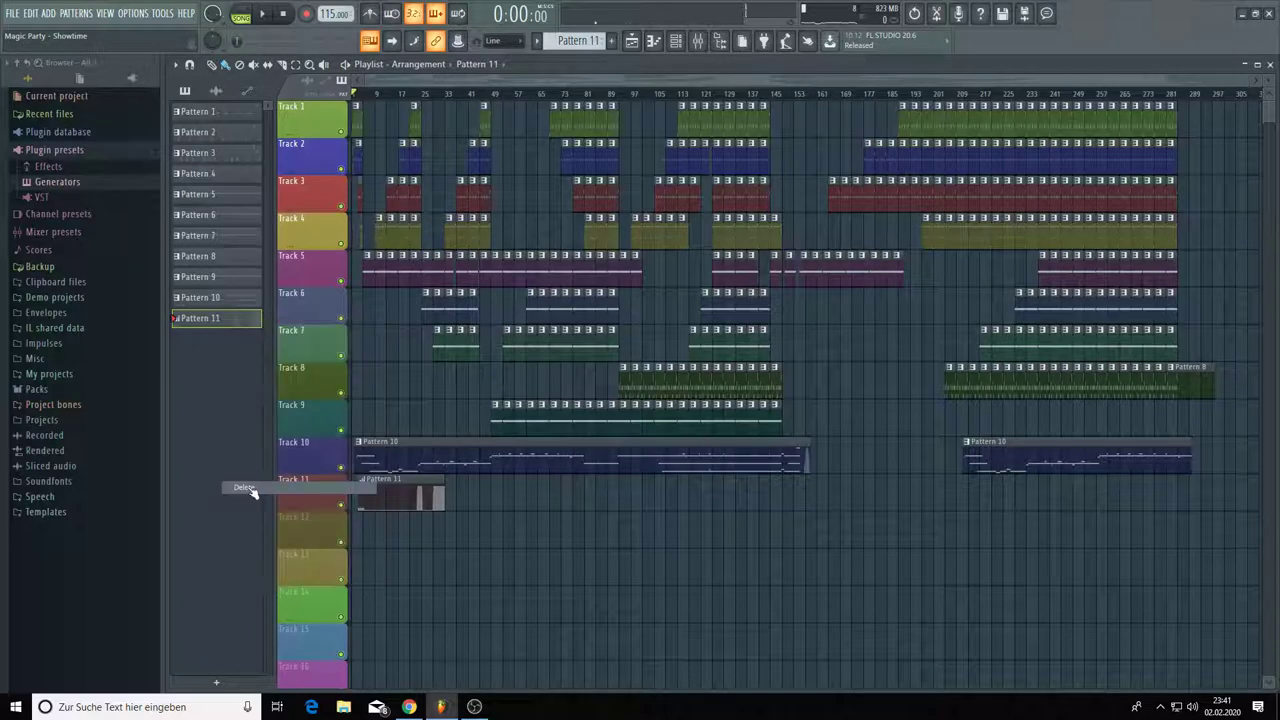
left_click(707, 388)
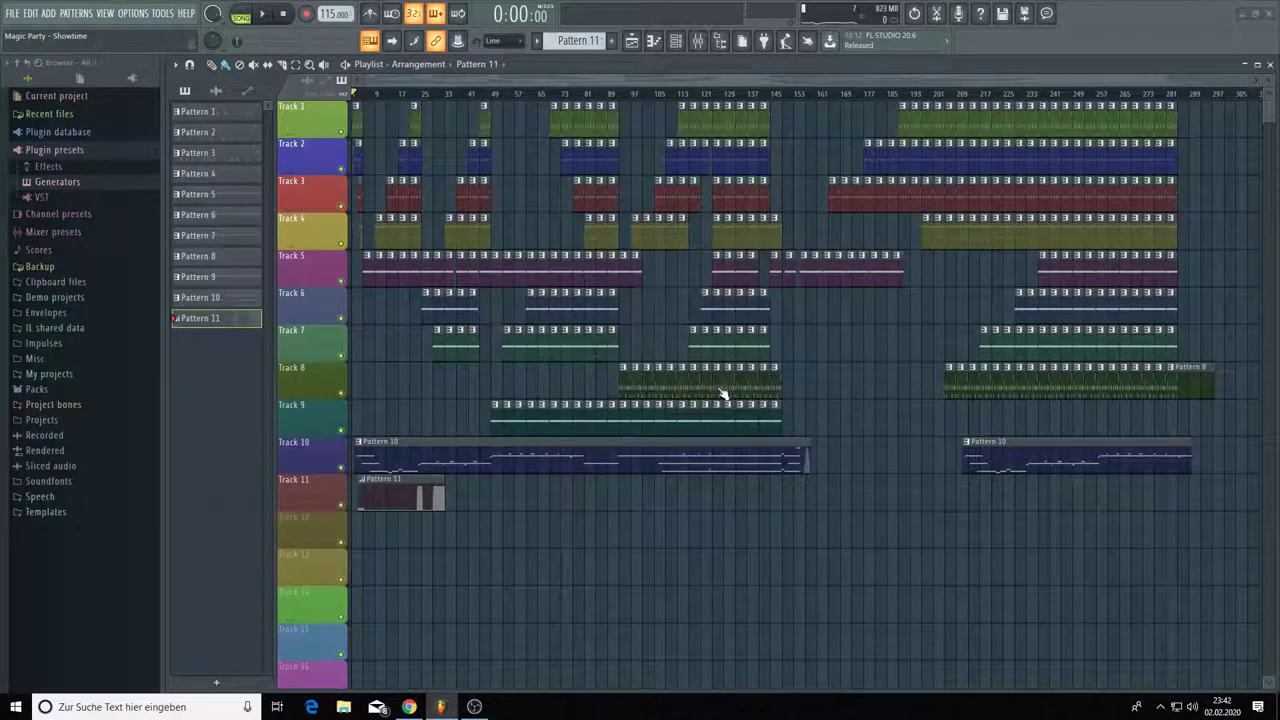
- Replace Gross Beat in effect slot 3 of the Master mixer track with Fruity Love Philter
left_click(677, 41)
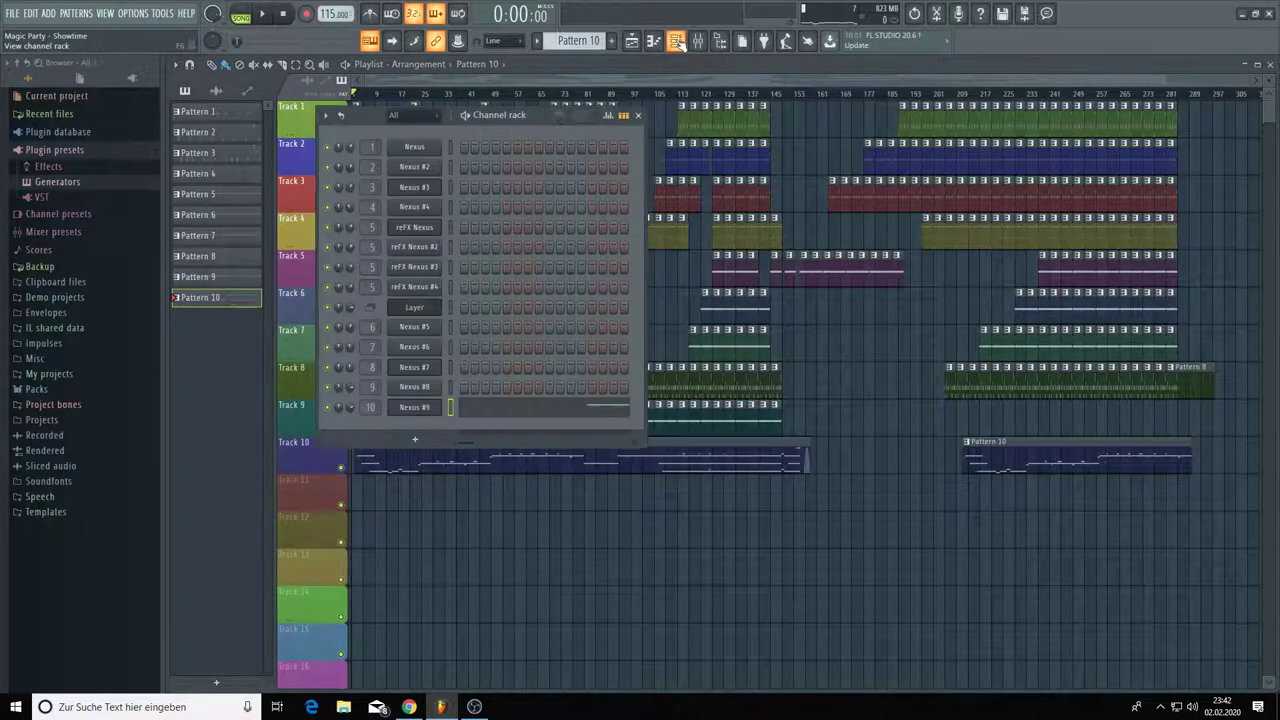
left_click(698, 41)
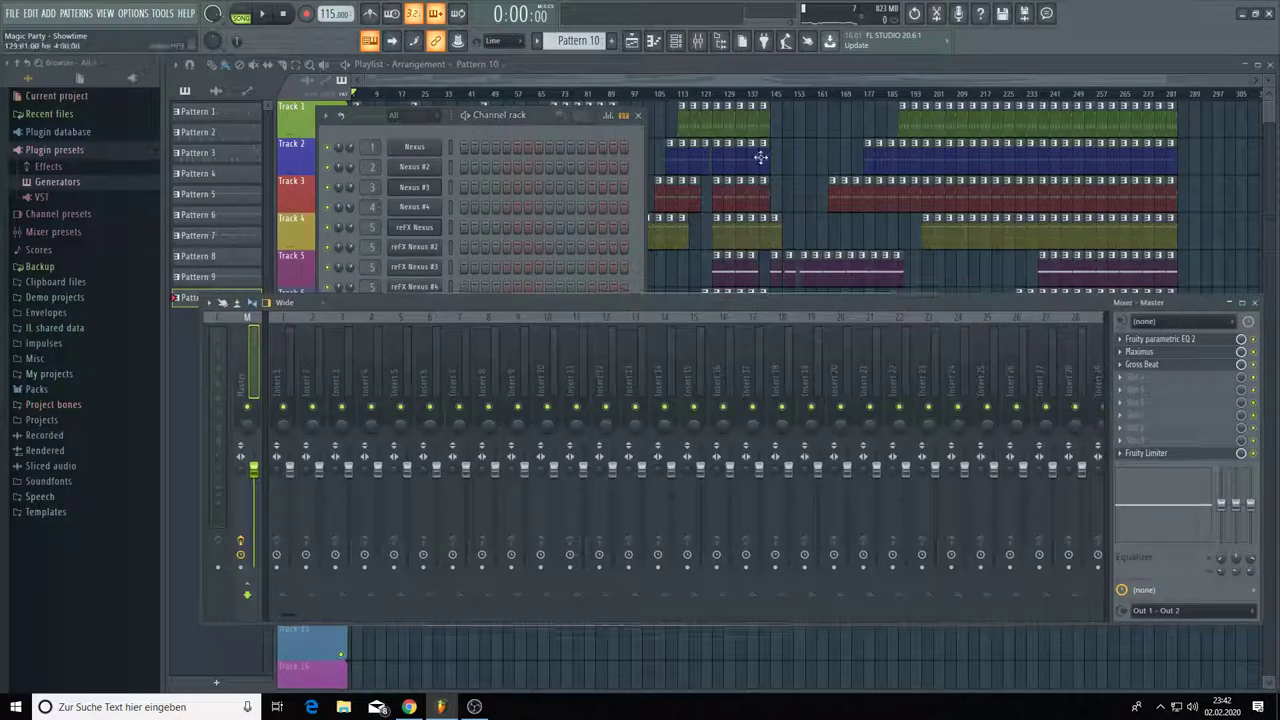
left_click(1186, 366)
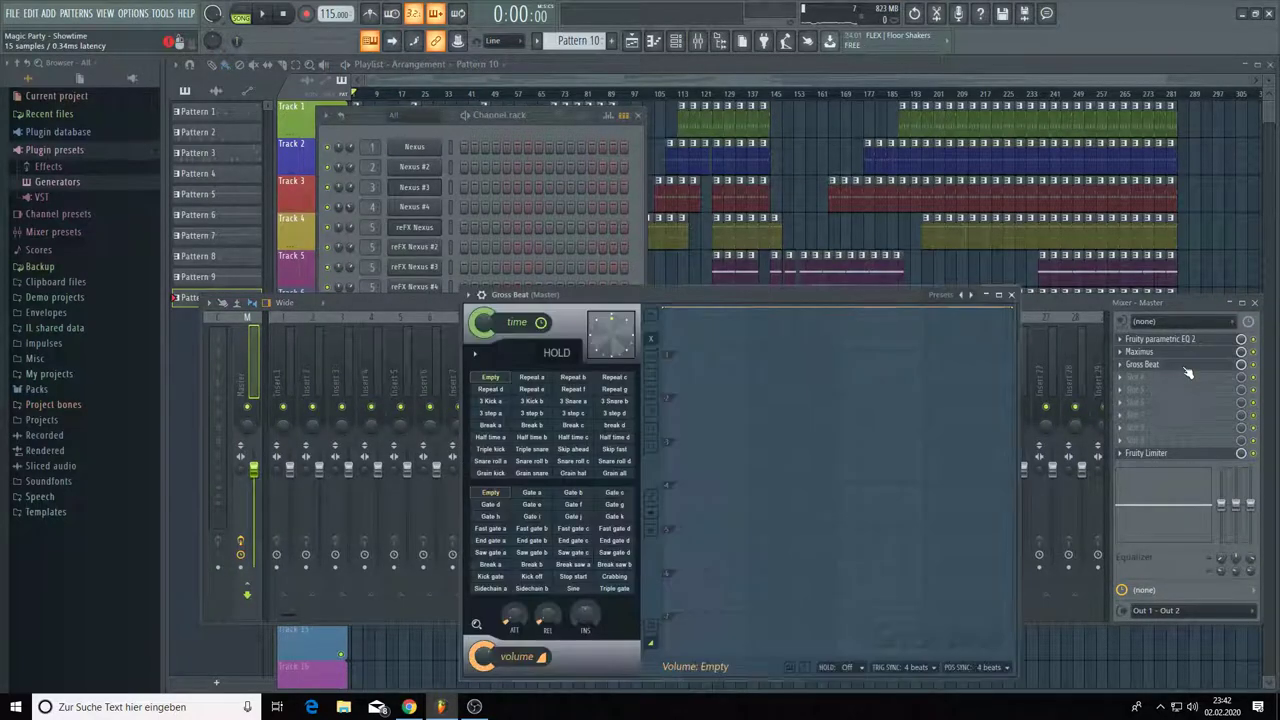
left_click(1186, 366)
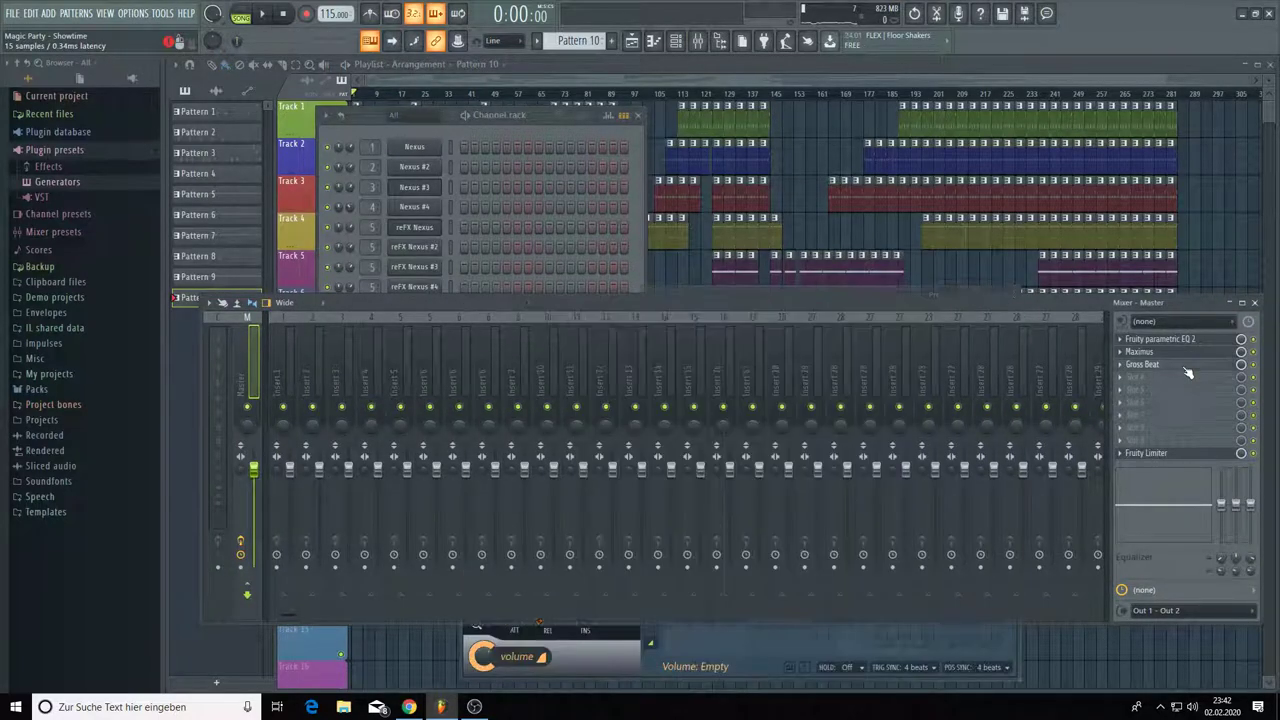
left_click(1121, 364)
mouse_move(1130, 380)
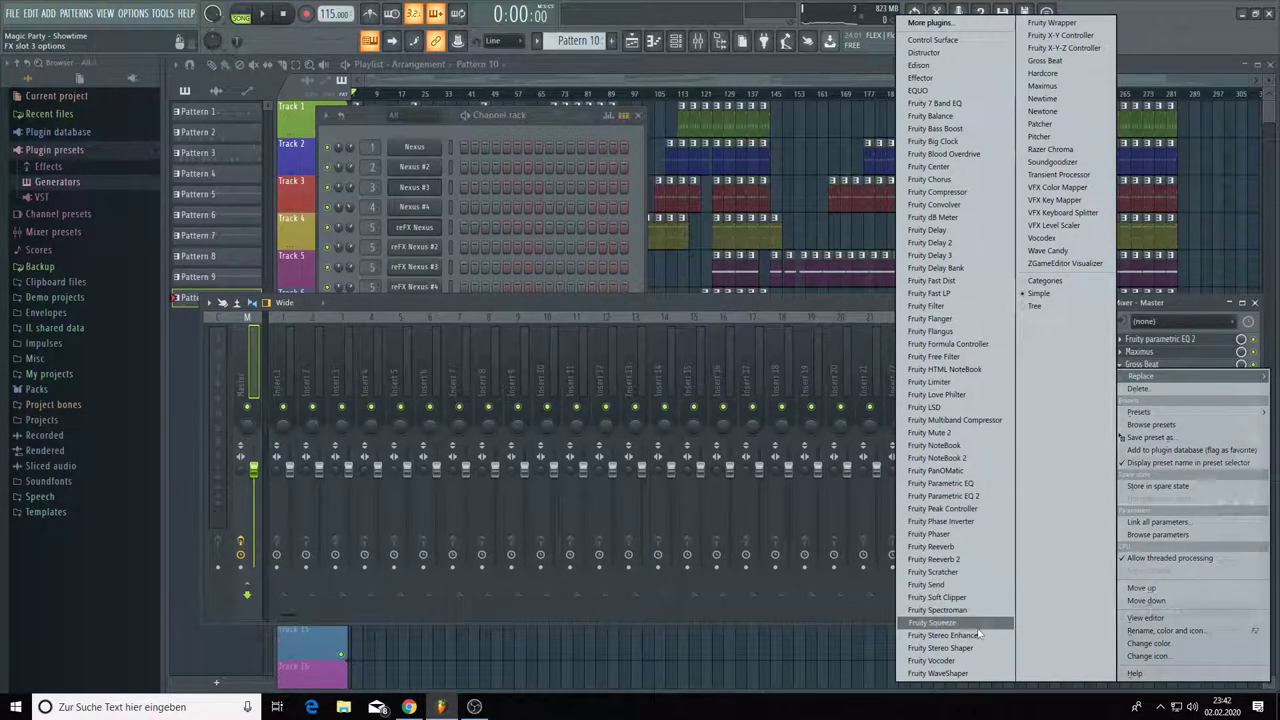
left_click(957, 395)
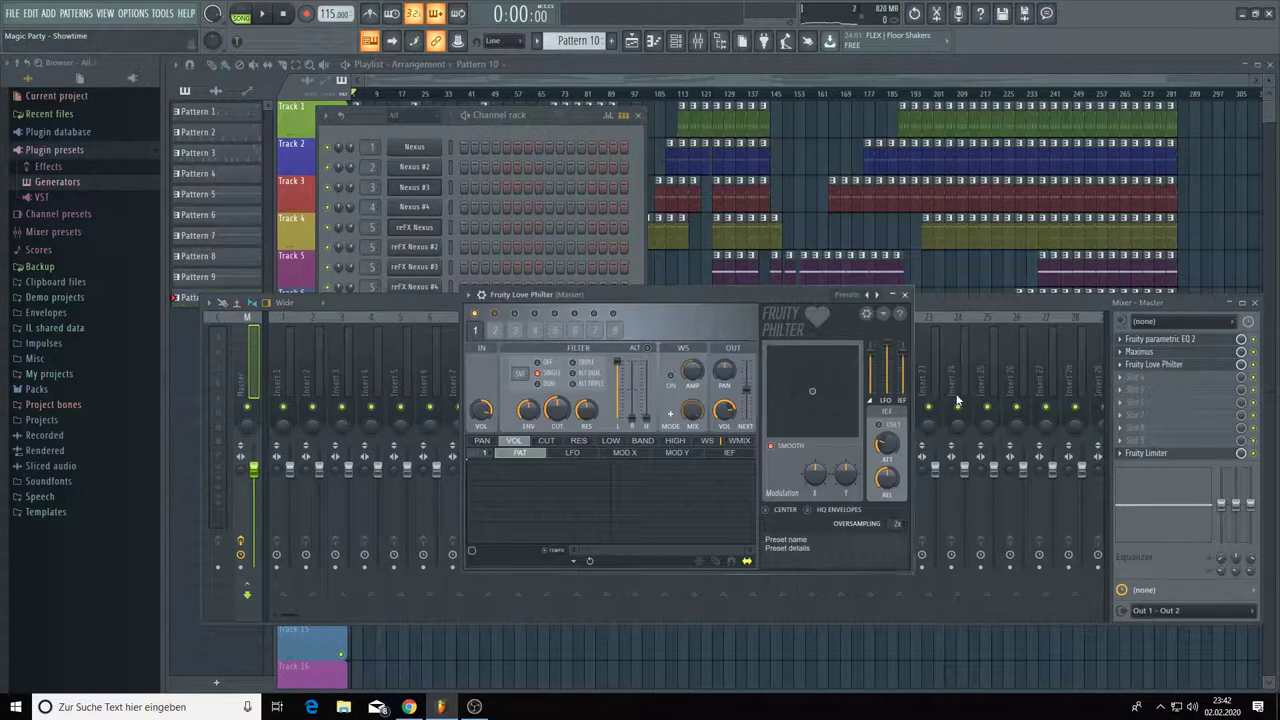
- Load the Sidechain low freq preset in Fruity Love Philter and play the song to audition it
left_click(870, 295)
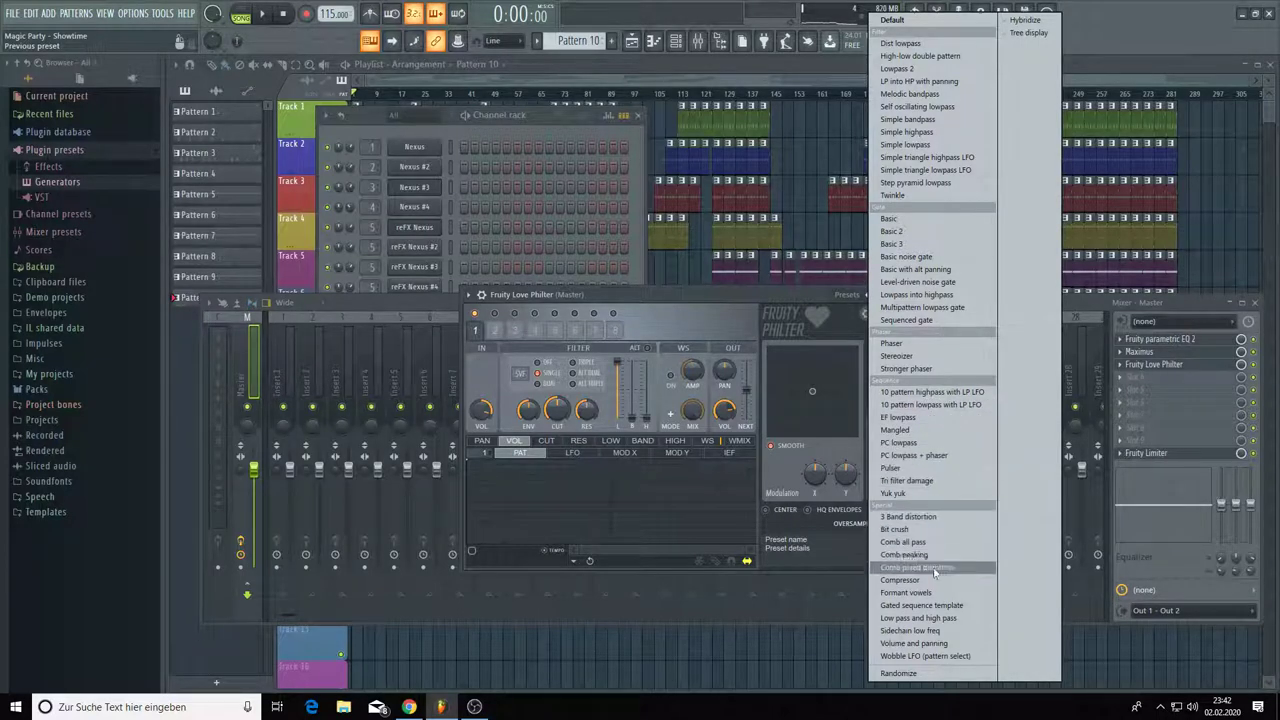
left_click(912, 631)
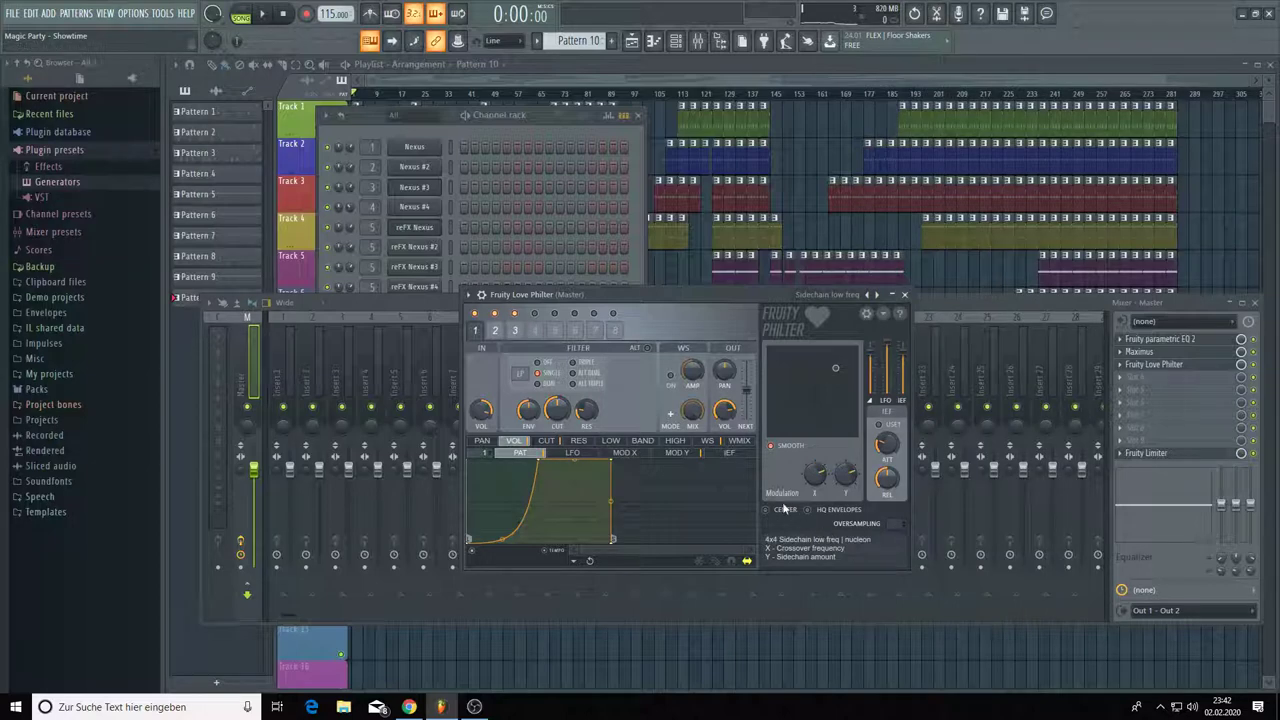
key("space")
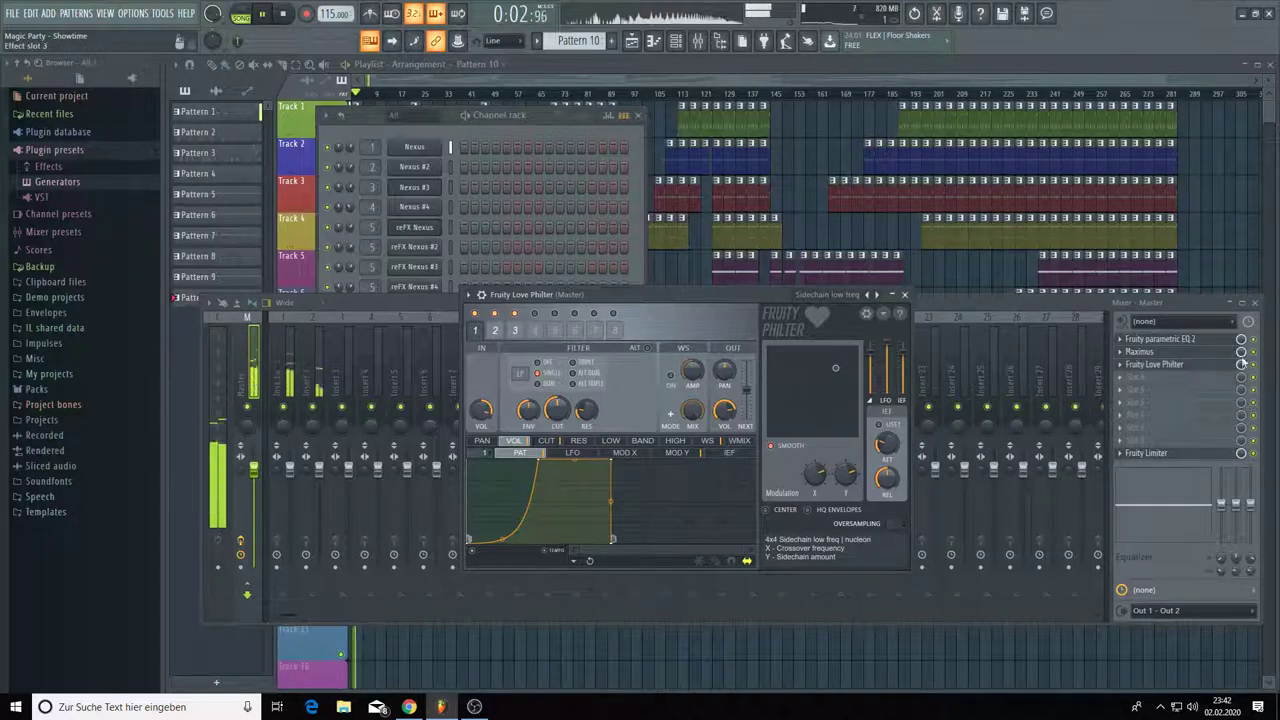
- Close the Fruity Love Philter window and create an automation clip for its mix level on the Master track
key("Escape")
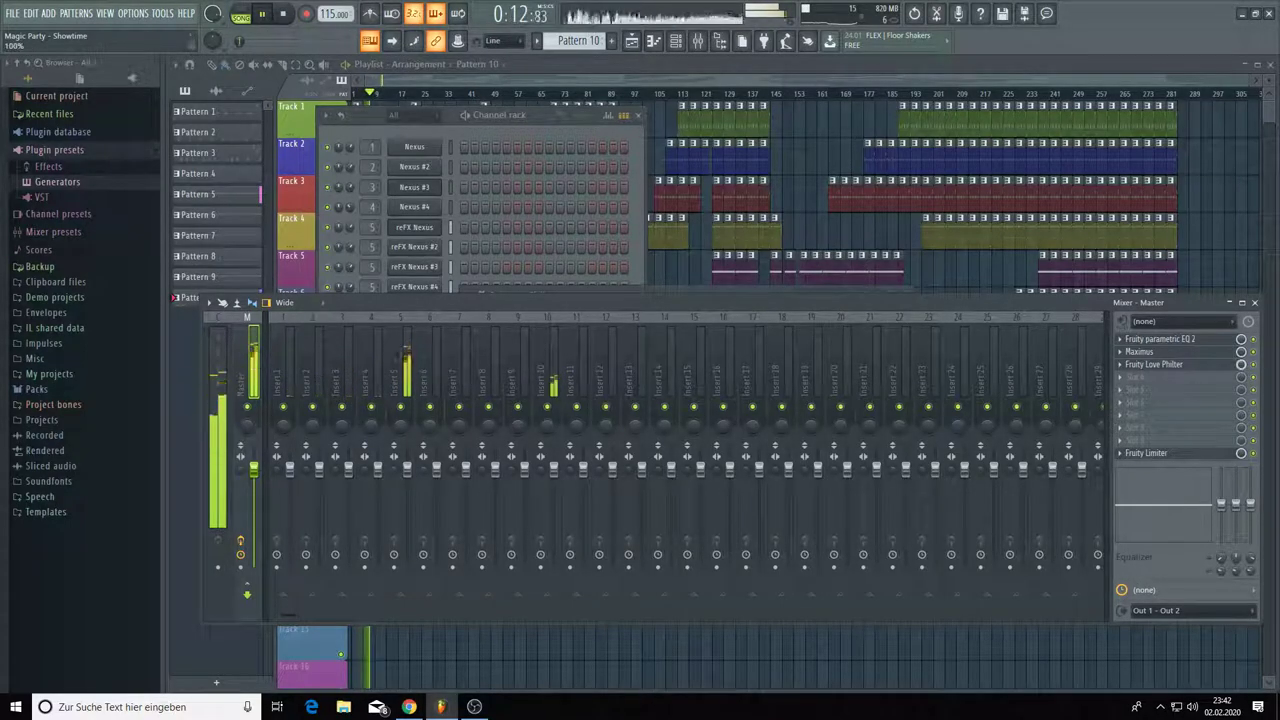
right_click(1244, 367)
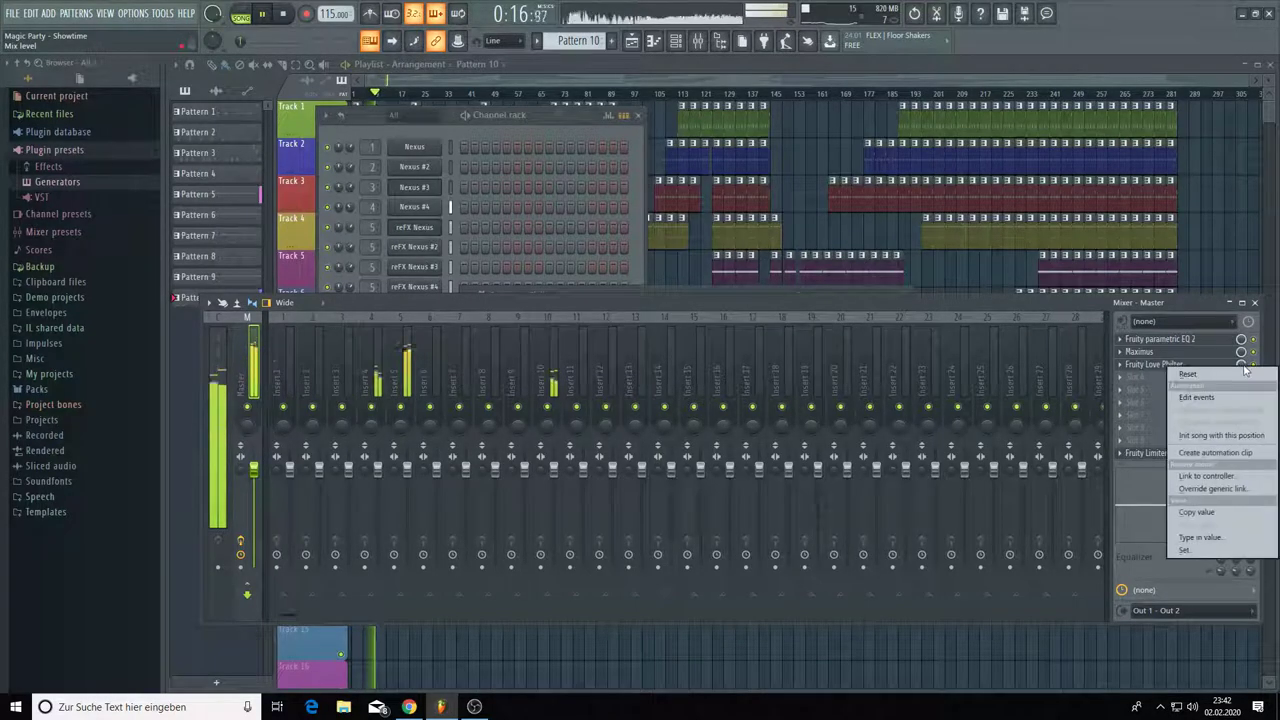
left_click(1225, 453)
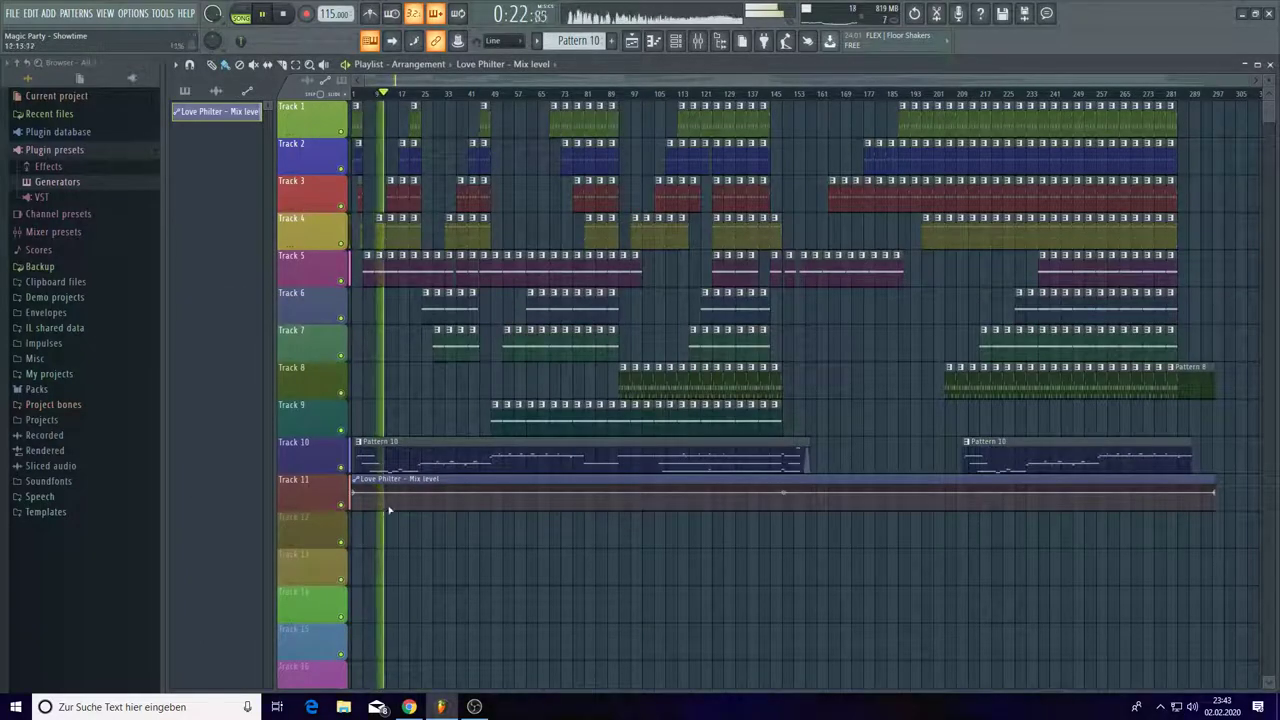
- Shape the start of the mix level automation to fall from full level to zero around bar 5, and replay from the start
left_click_drag(389, 494, 381, 528)
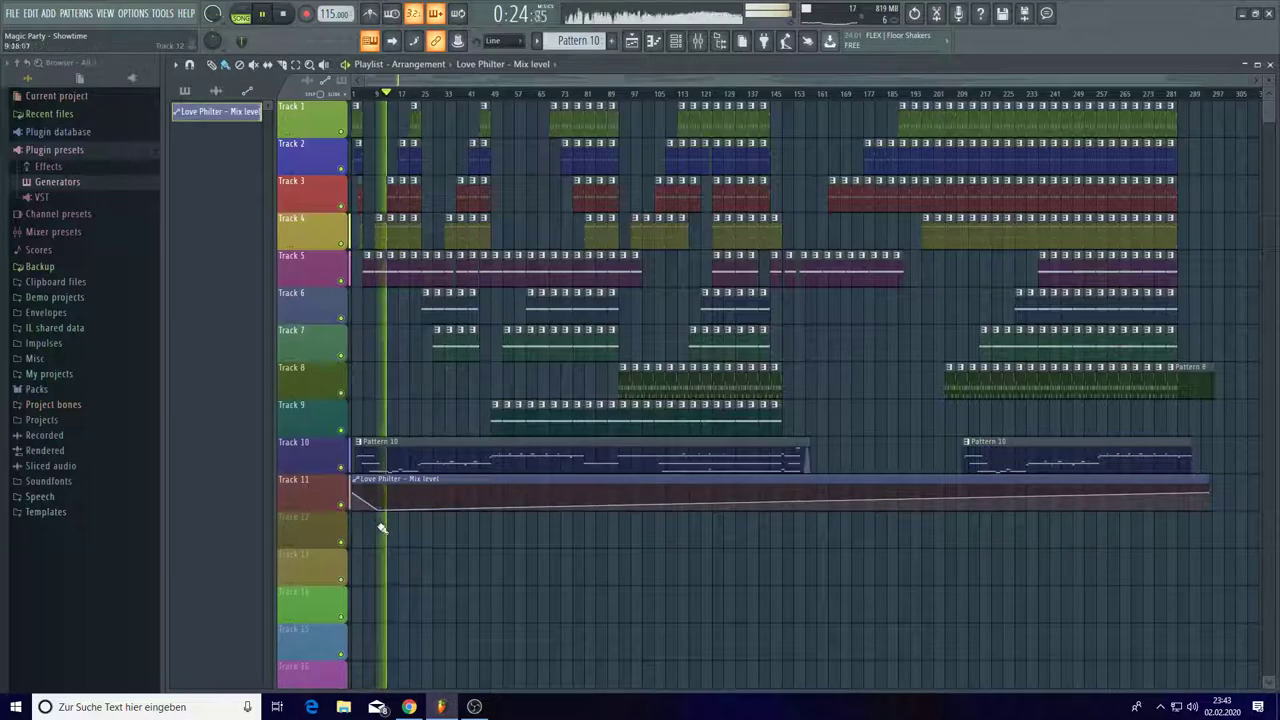
key("space")
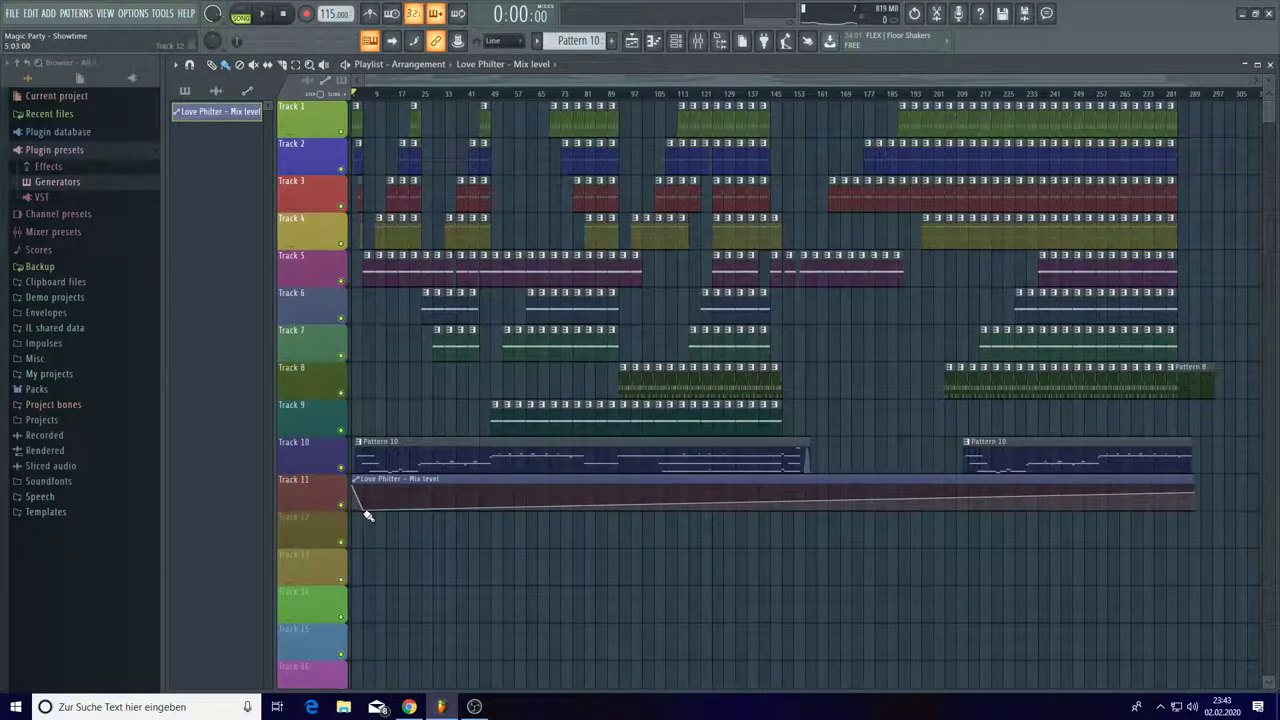
key("space")
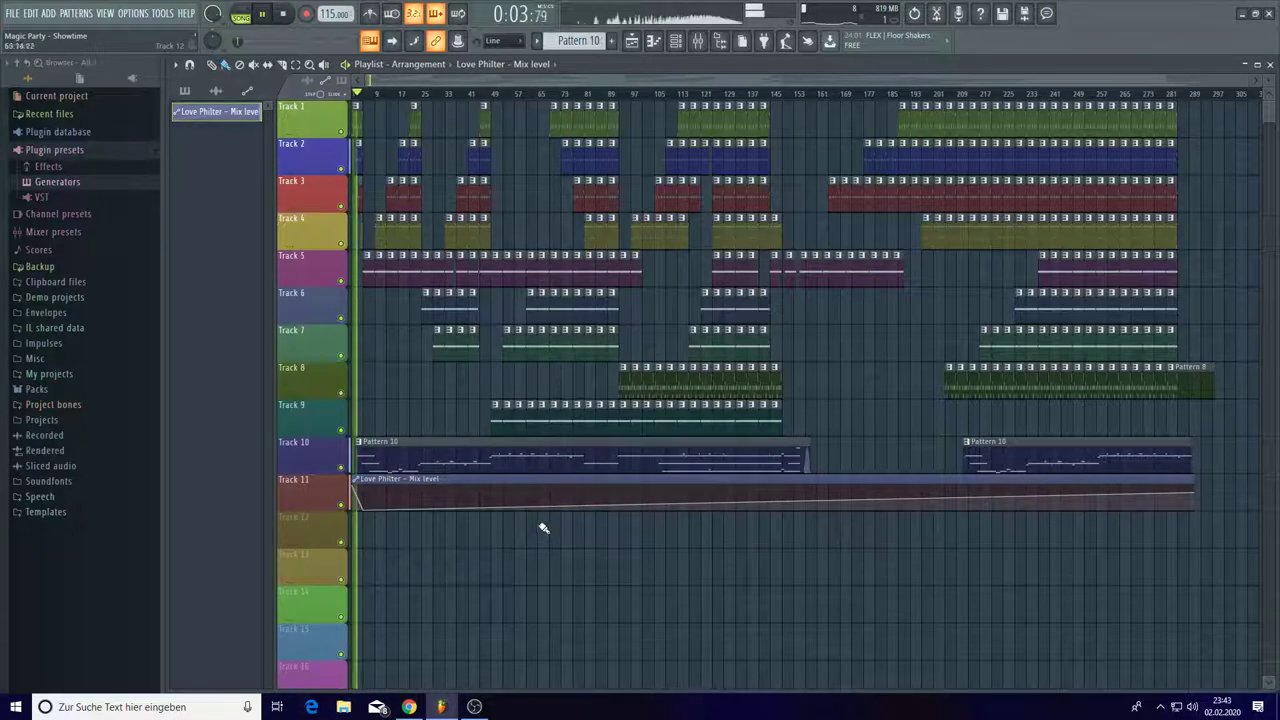
- Add a full-level automation point at bar 49 with a late curved rise, and drop the level to zero right after it
right_click(493, 489)
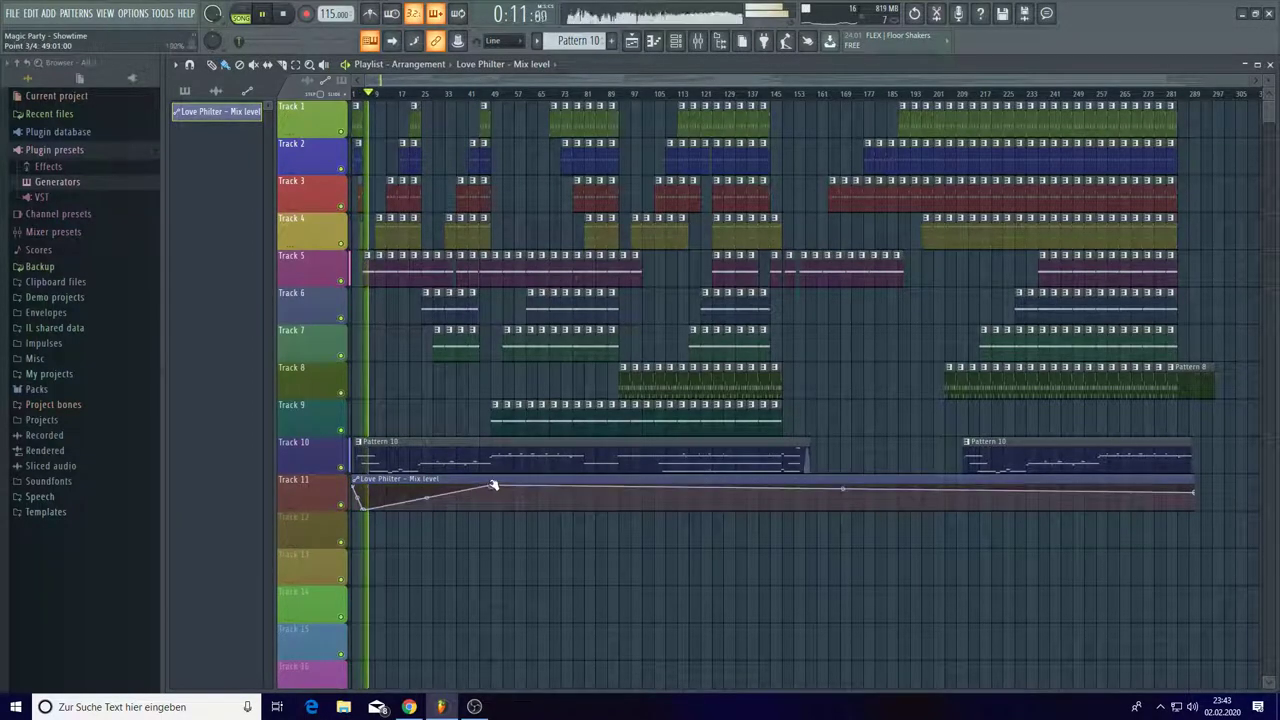
left_click_drag(430, 498, 430, 520)
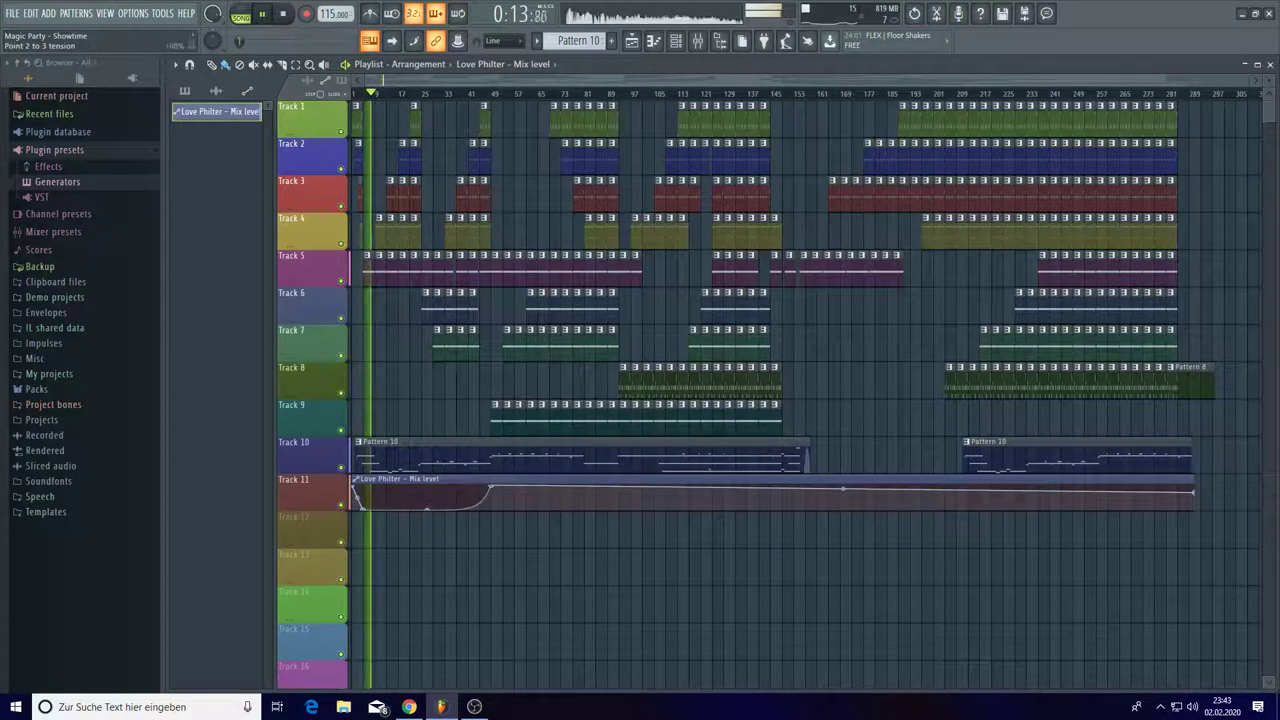
right_click(493, 509)
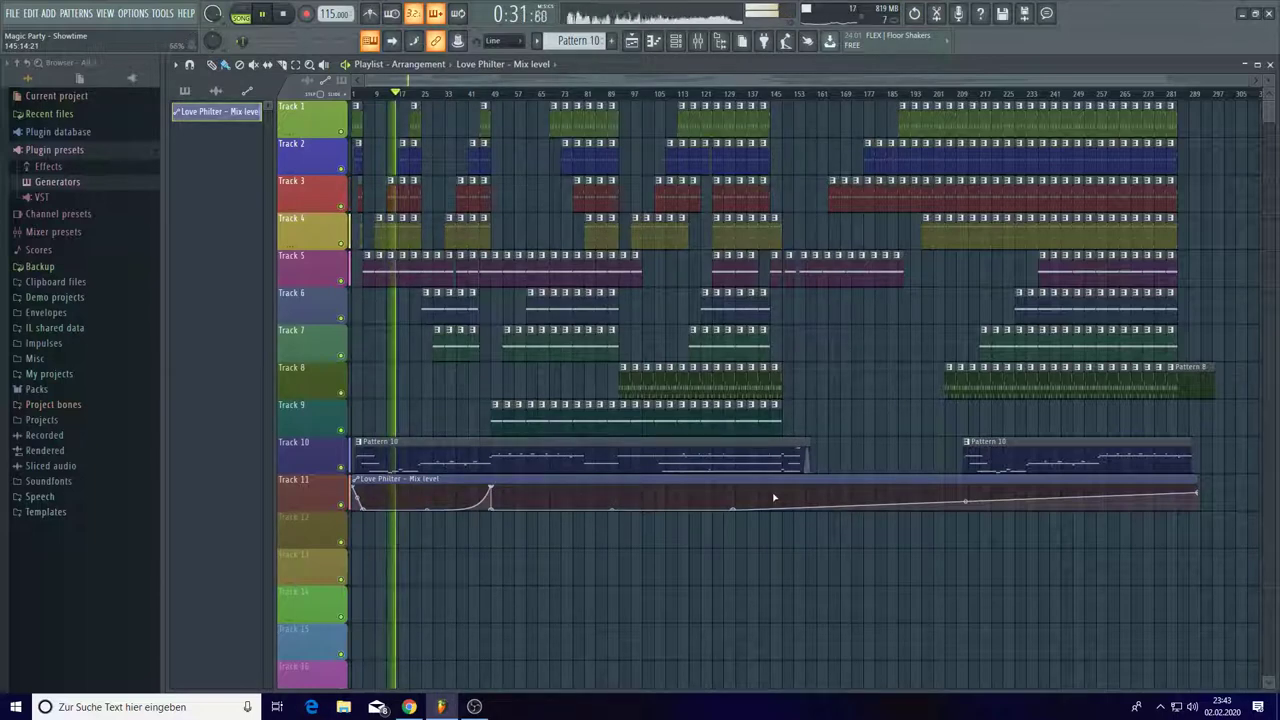
- Add a full-level peak at bar 145 of the mix level automation, with a curved rise and an immediate drop to zero
left_click_drag(773, 497, 775, 487)
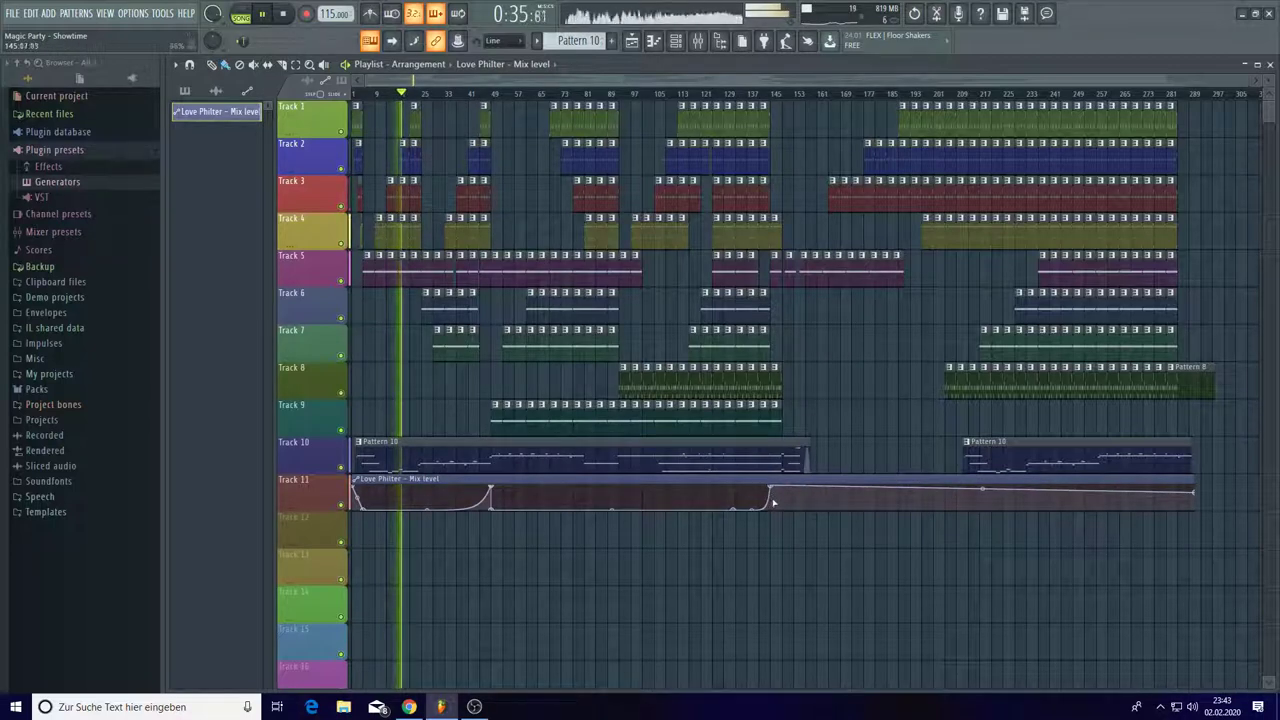
left_click_drag(773, 503, 771, 518)
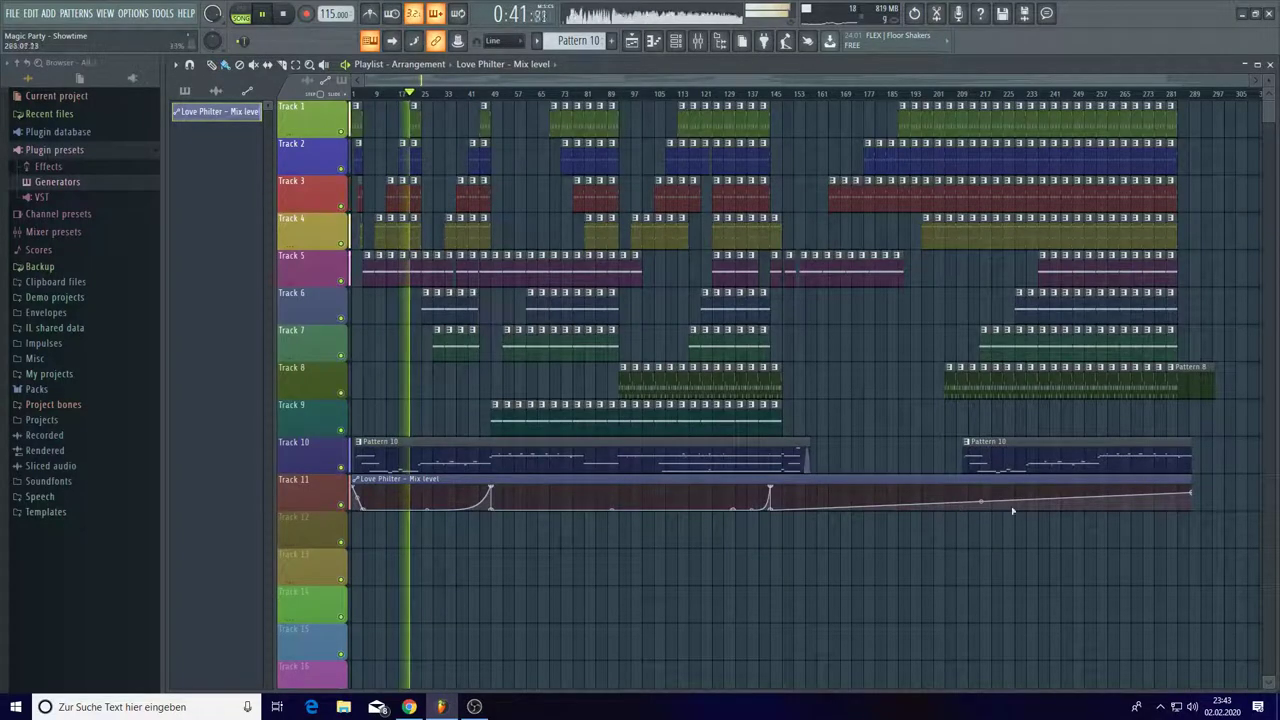
- Bring the end of the mix level automation to zero and add a full-level peak around bar 237 with a curved rise and immediate drop
left_click_drag(1193, 495, 1190, 518)
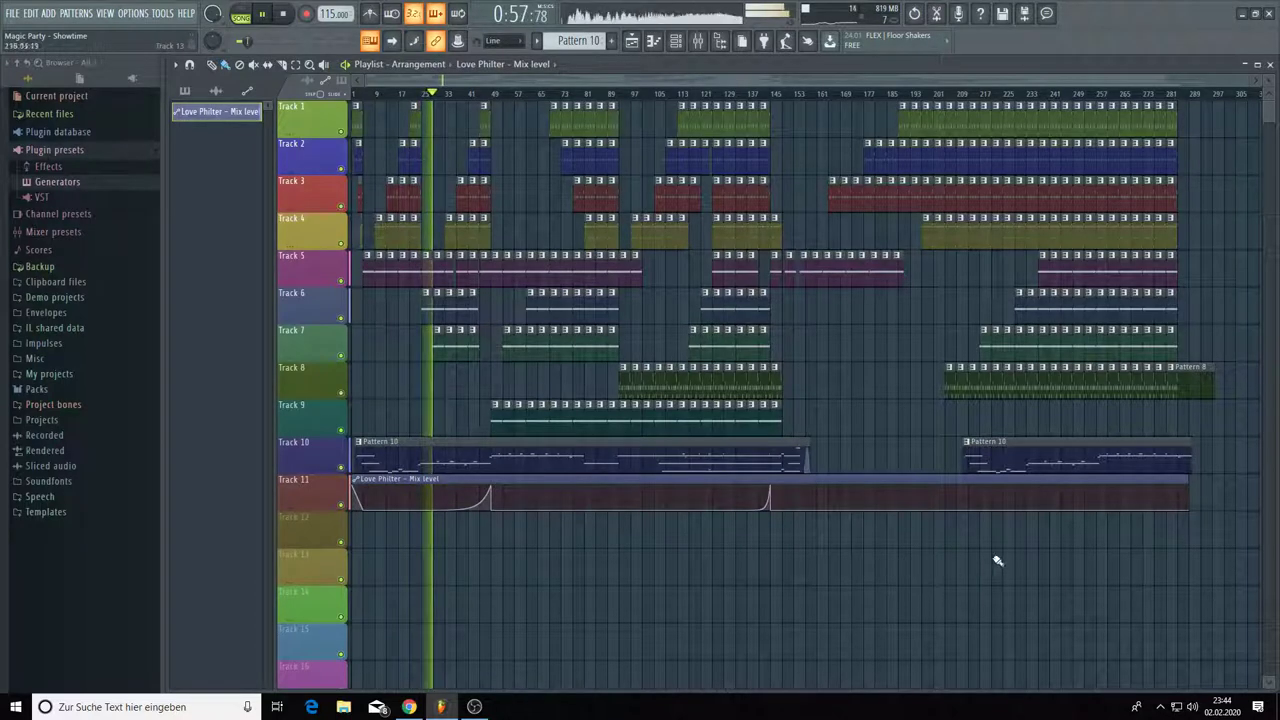
right_click(1041, 490)
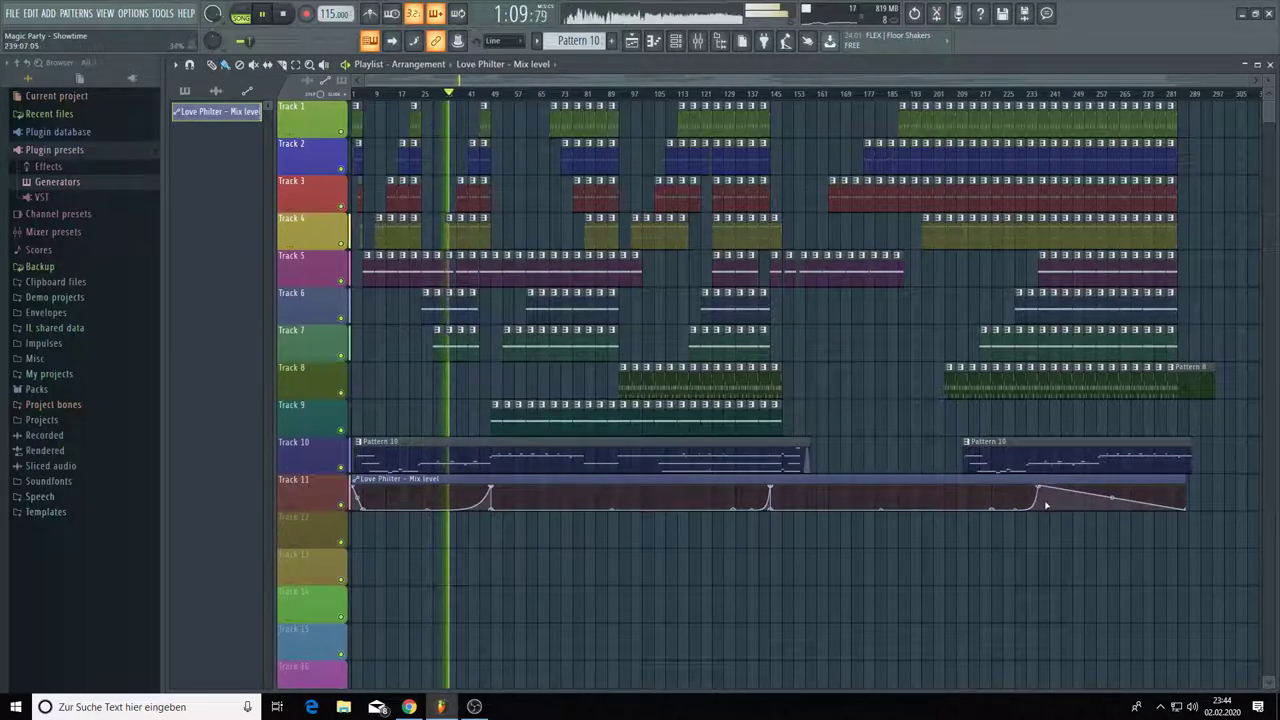
right_click(1042, 508)
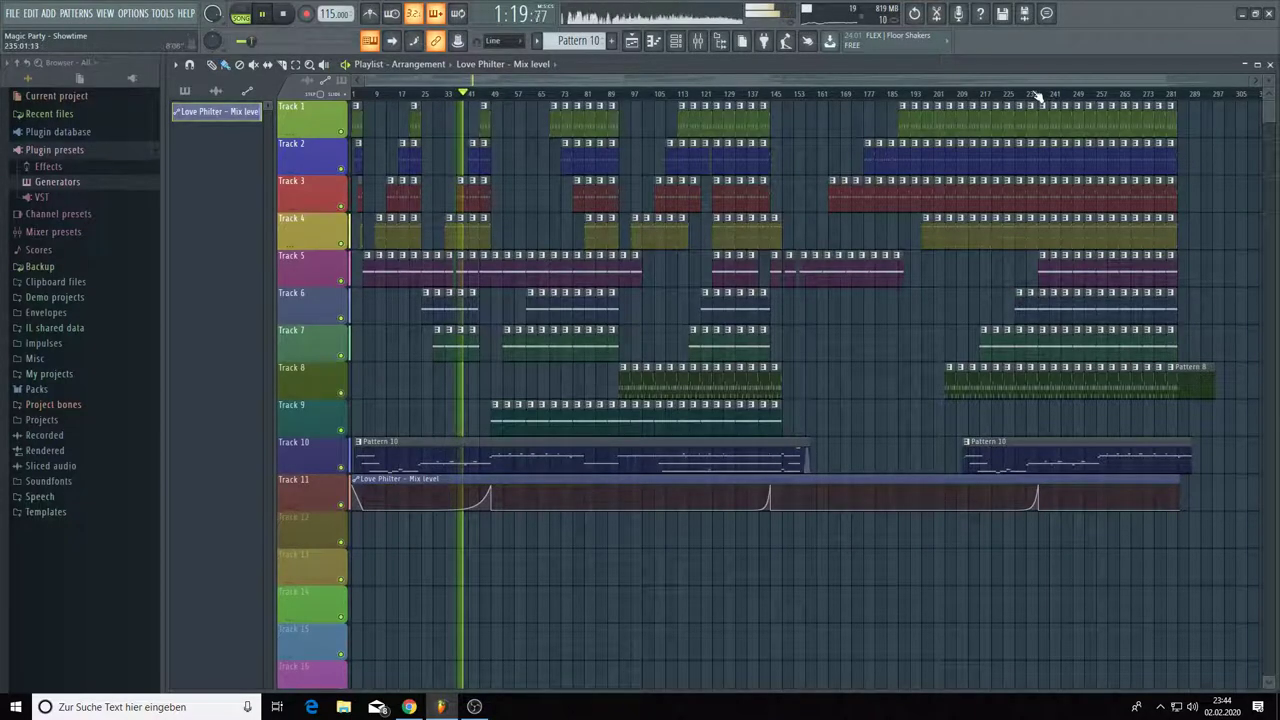
- Extend the Track 5 clip at bar 41 to full length and shorten the clip starting at bar 45 to end around bar 48
scroll(1037, 98, "up", 2)
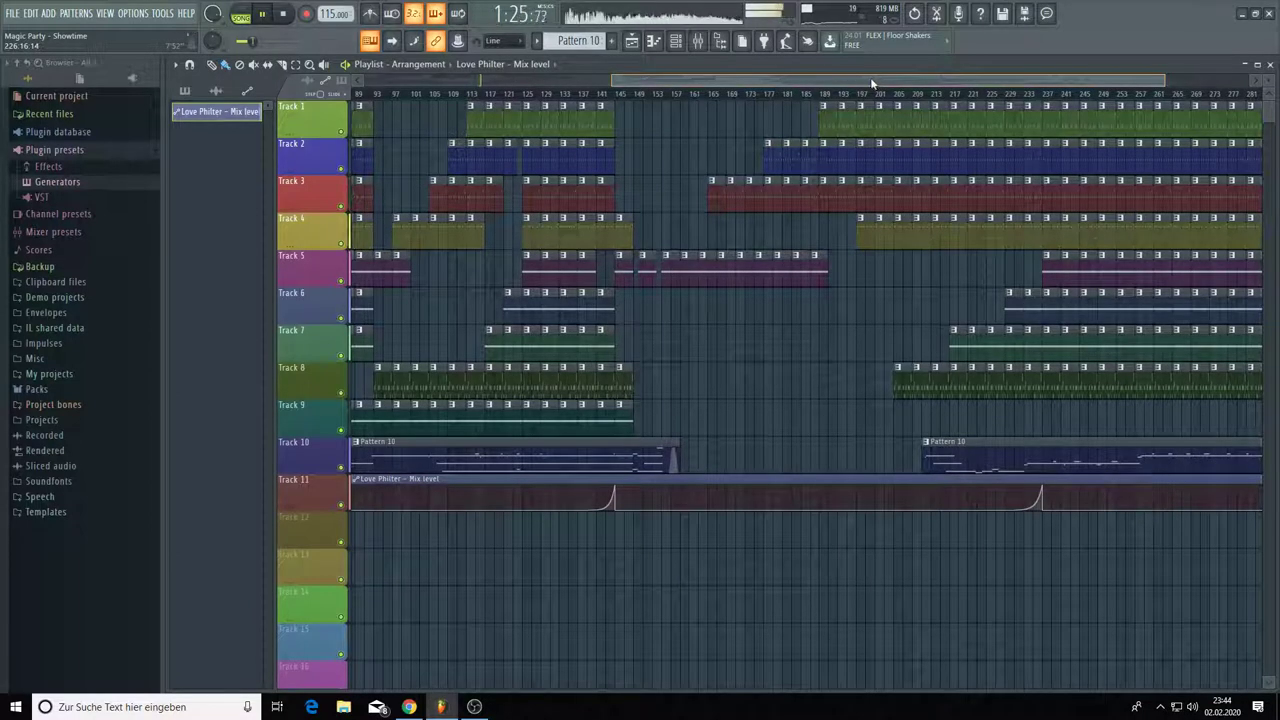
left_click_drag(871, 77, 624, 80)
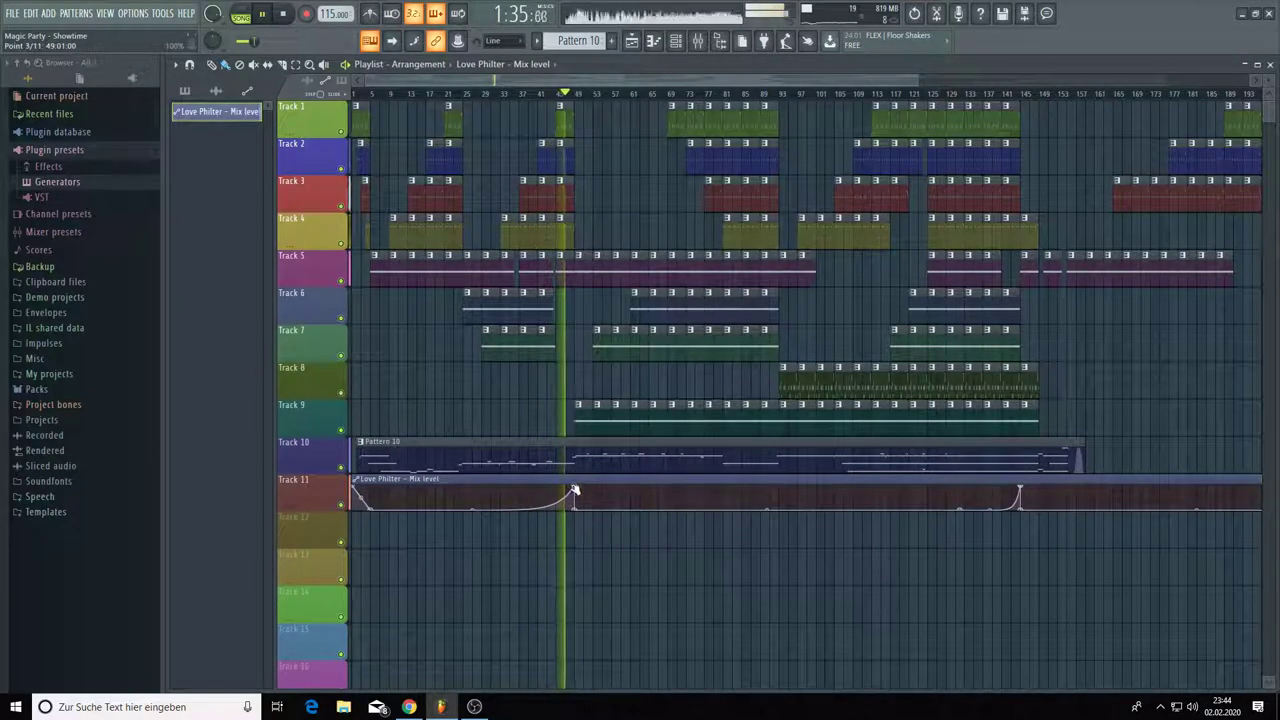
left_click_drag(577, 487, 574, 487)
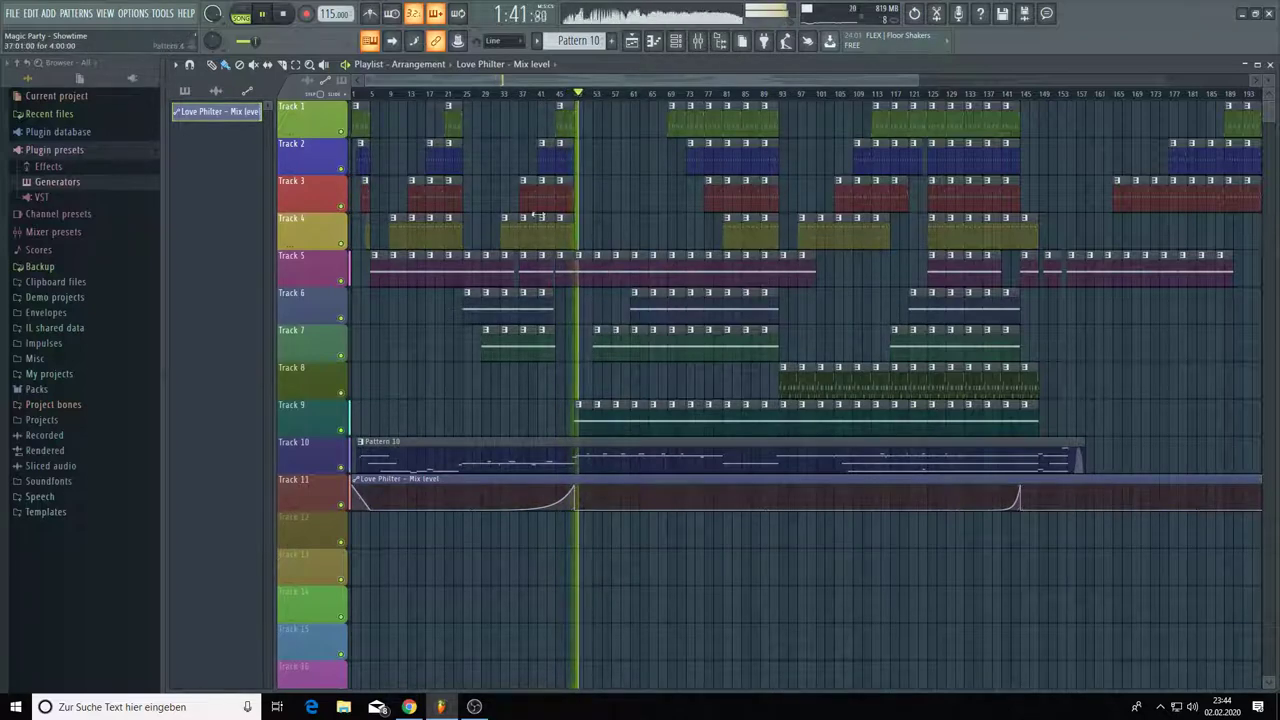
scroll(562, 100, "up", 2)
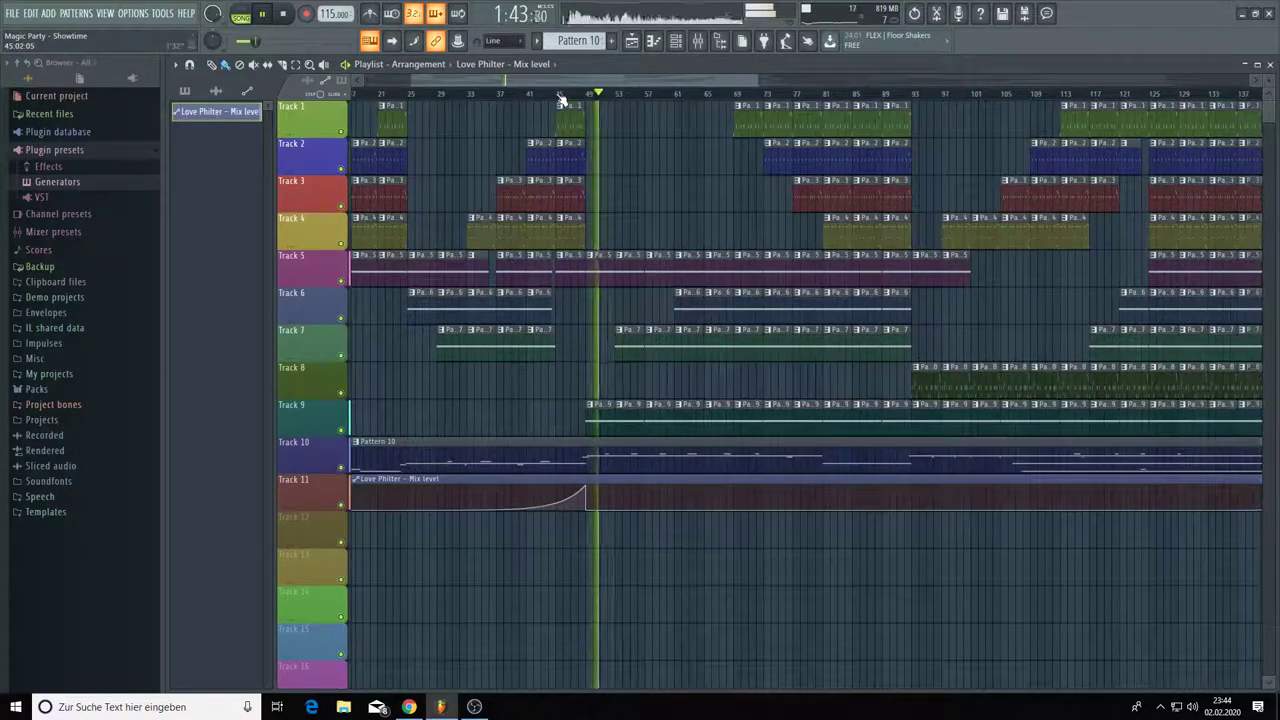
scroll(564, 102, "up", 1)
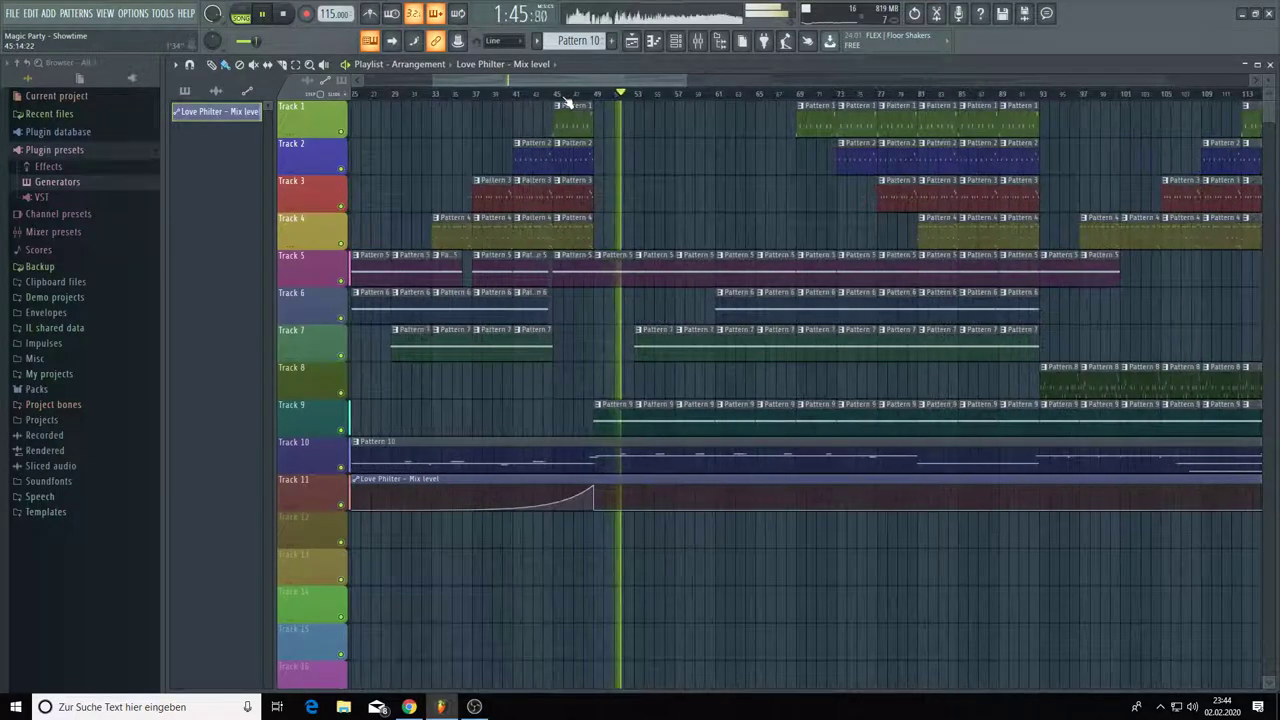
left_click(428, 96)
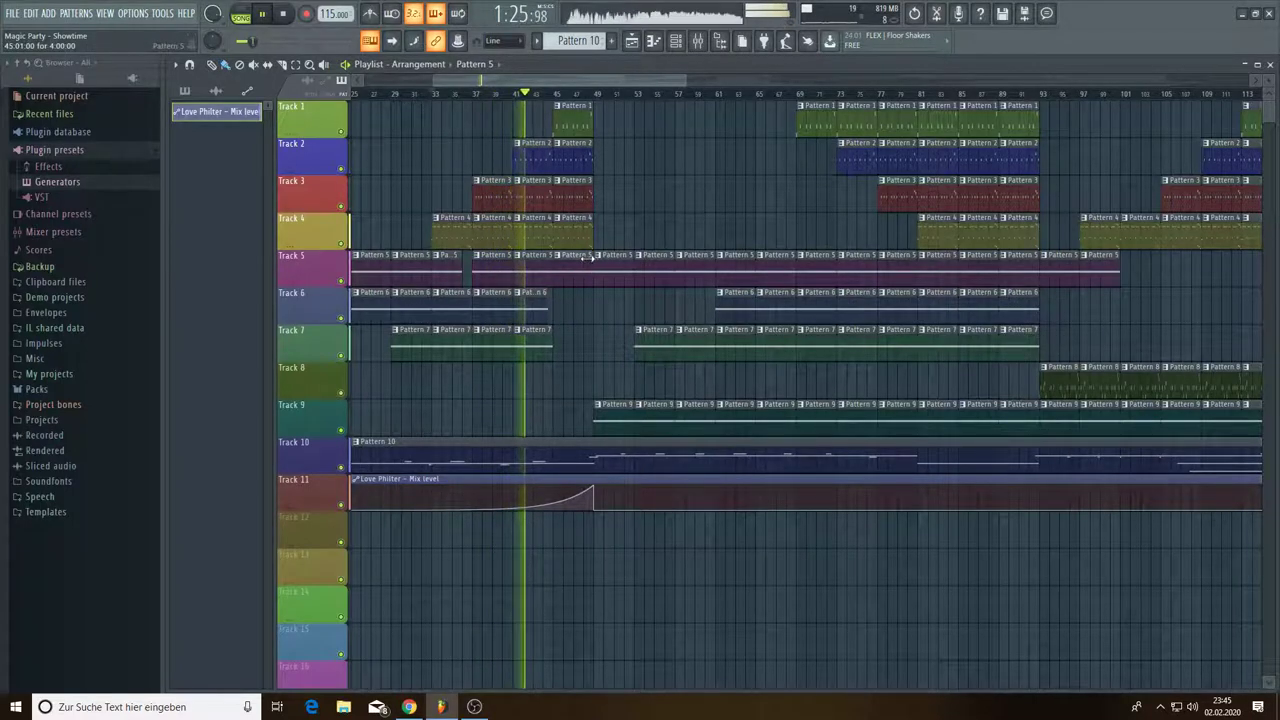
left_click_drag(590, 262, 584, 262)
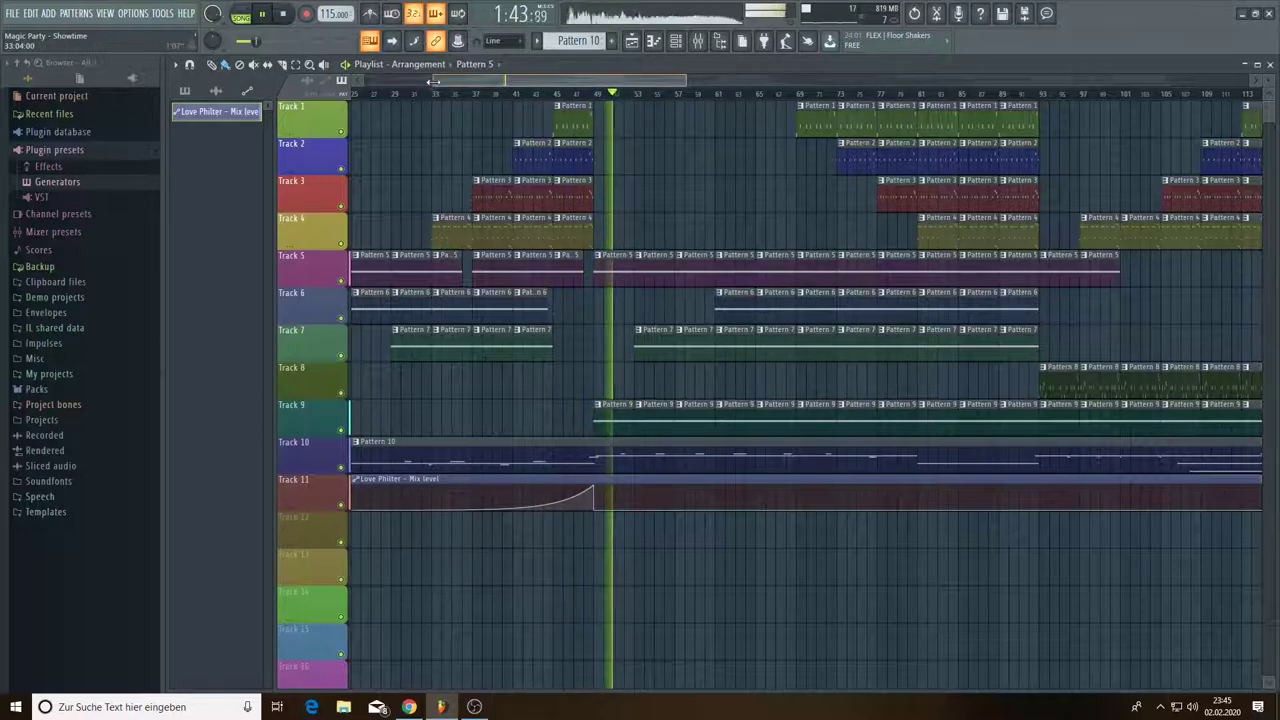
- Add a full-level peak at bar 93 of the mix level automation, rising in a curve from about bar 89 and dropping straight to zero
left_click_drag(433, 81, 530, 85)
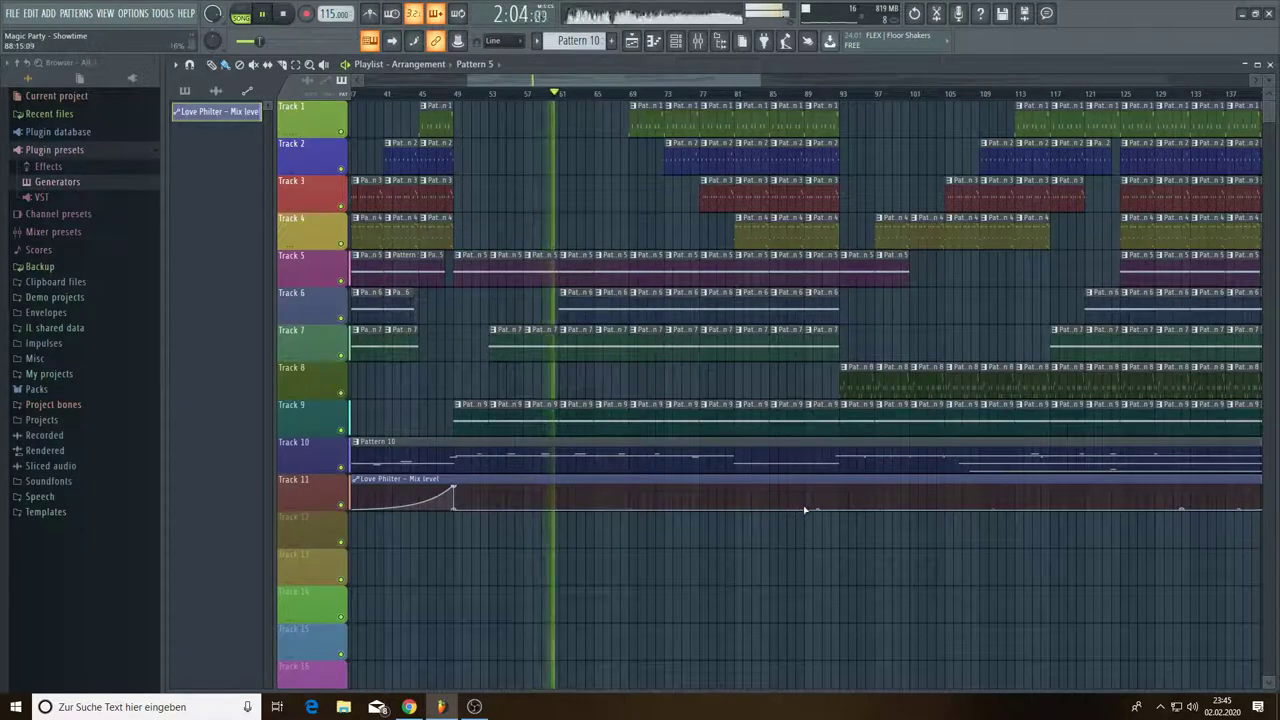
left_click(830, 505)
left_click_drag(830, 505, 834, 508)
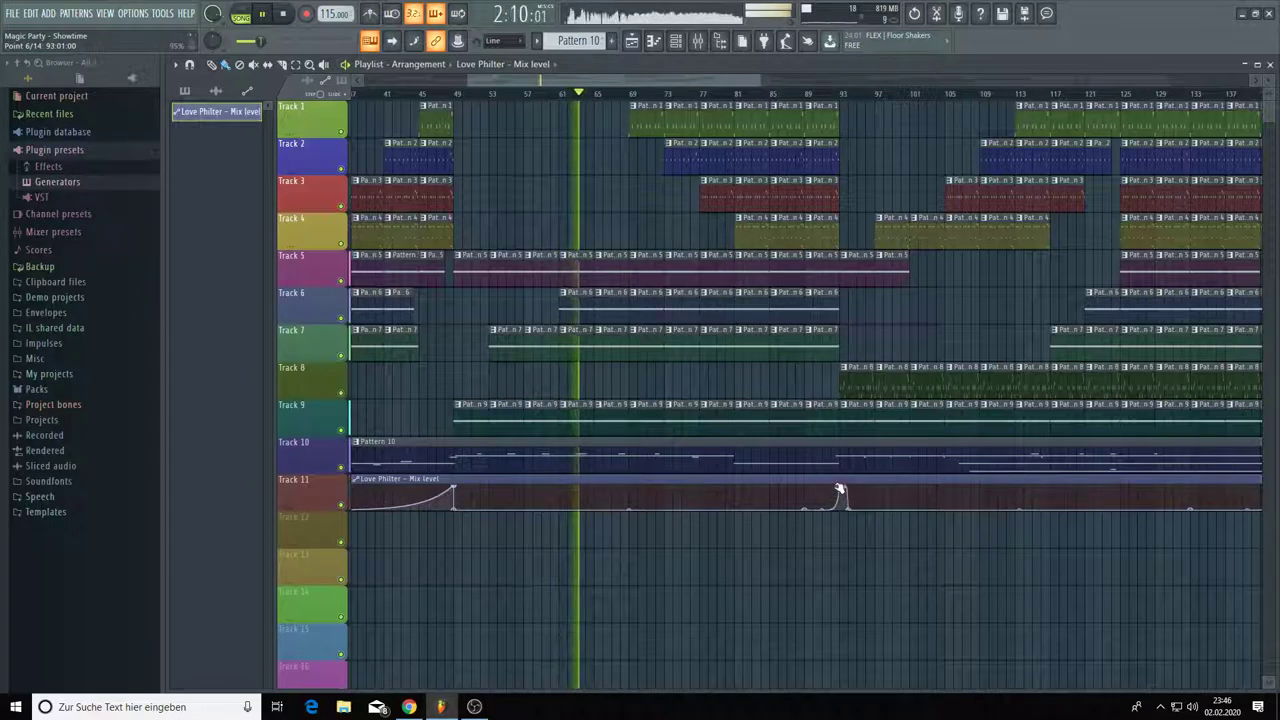
mouse_move(837, 500)
left_mouse_down()
mouse_move(841, 490)
mouse_move(843, 517)
left_mouse_up()
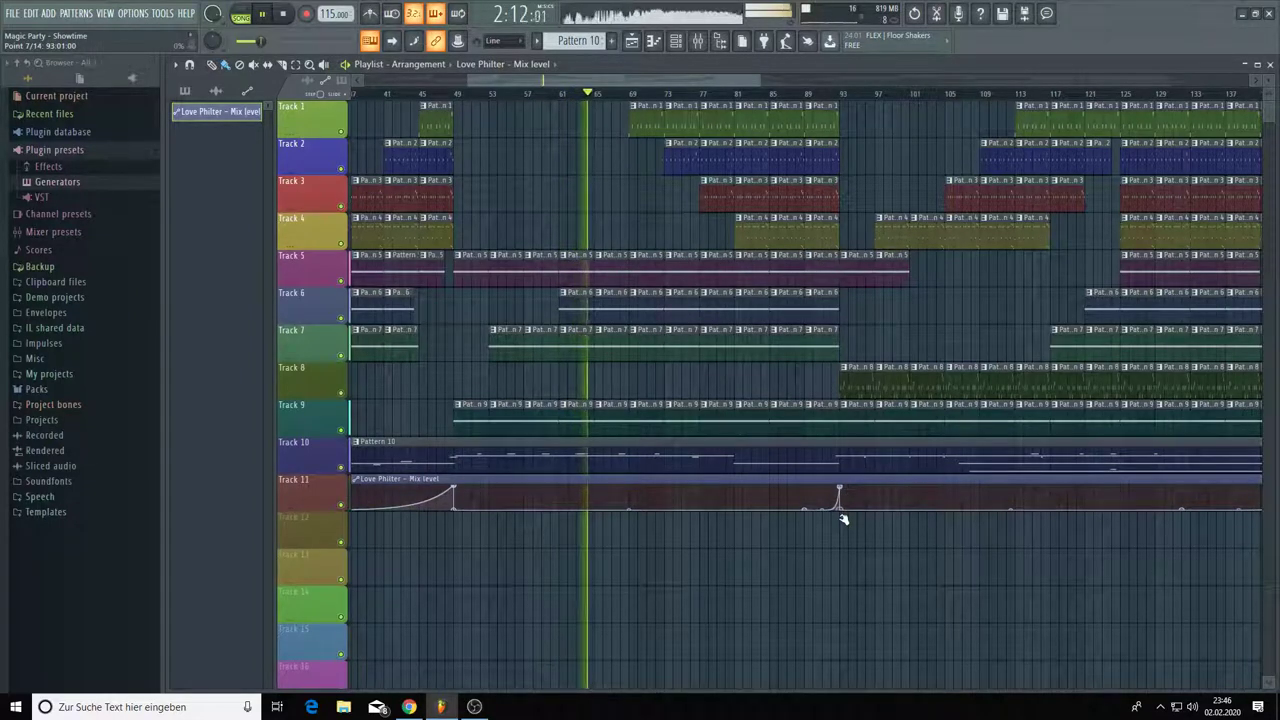
key("ctrl+z")
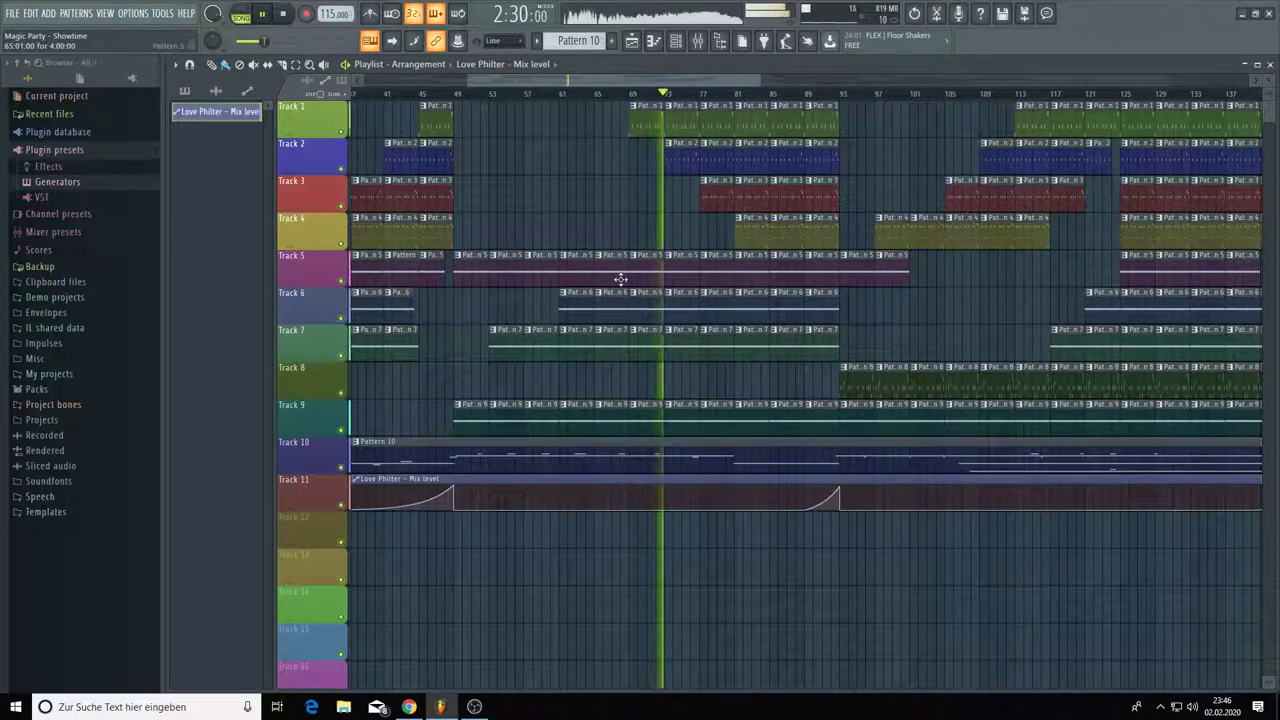
- Curve the opening fall of the mix level automation, raise its bar 89 point for an earlier rise to bar 93, and replay from bar 69
left_click_drag(505, 80, 340, 95)
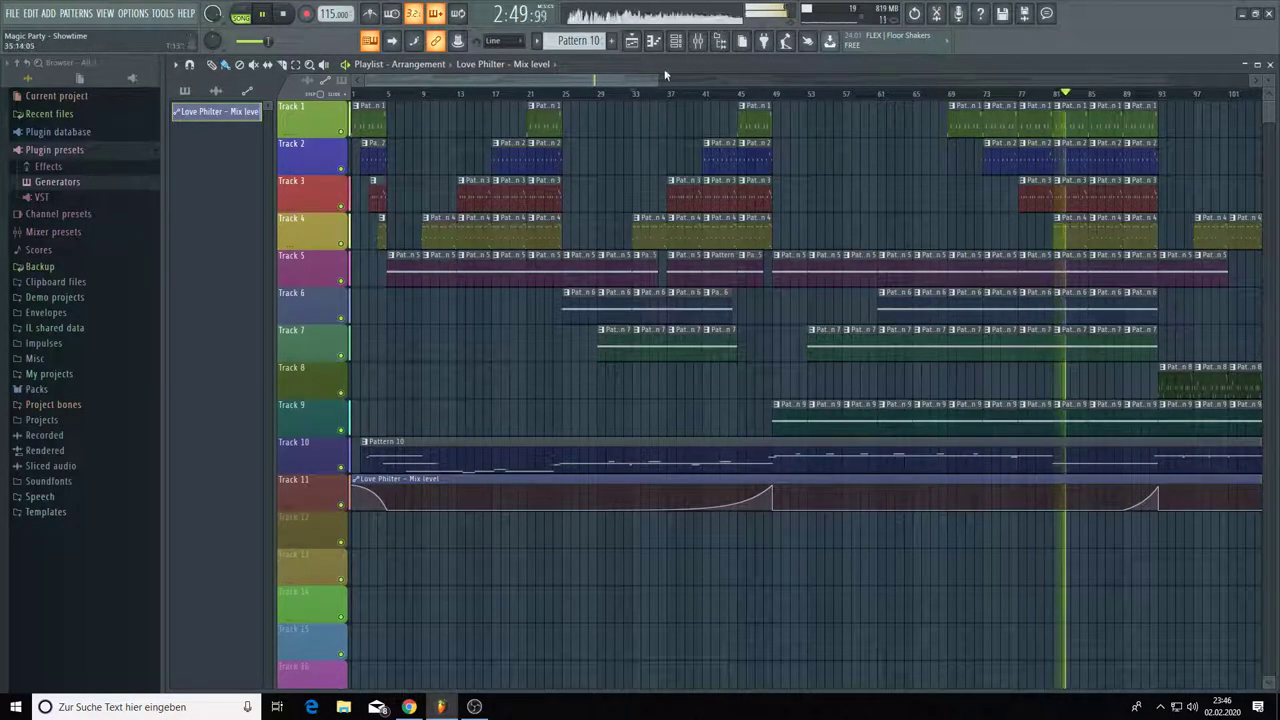
left_click_drag(637, 76, 808, 94)
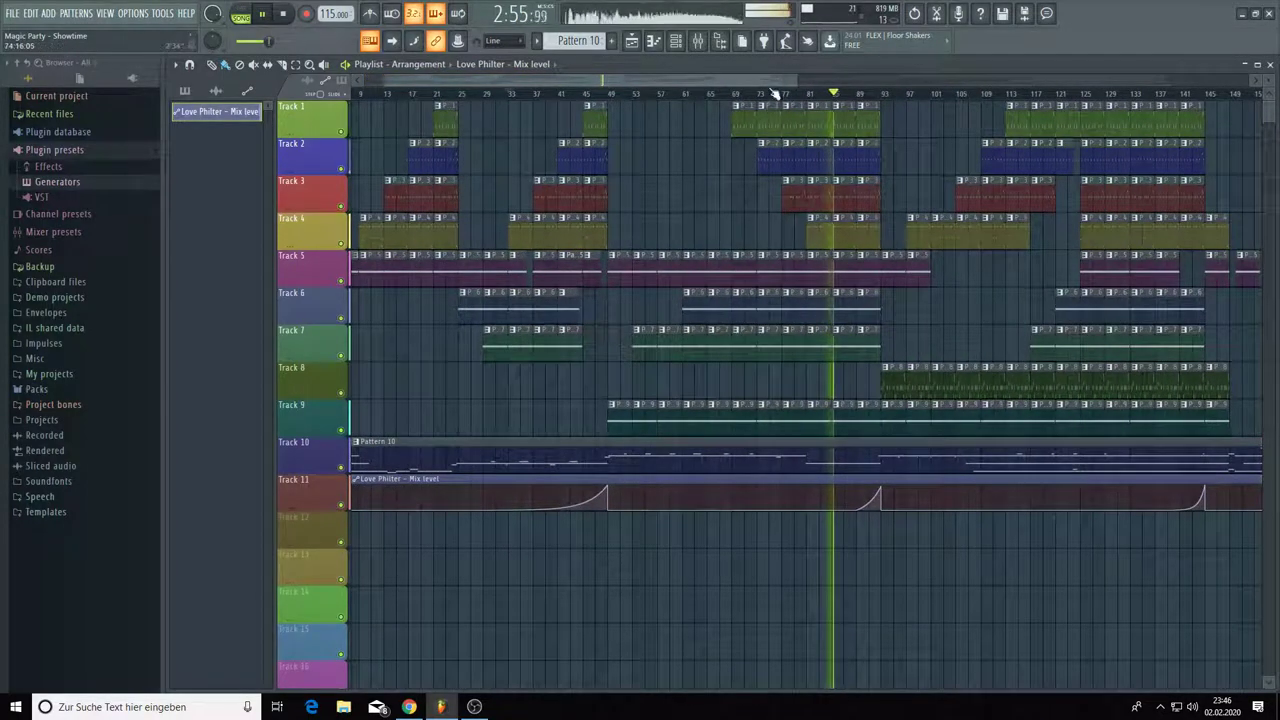
left_click_drag(785, 76, 929, 74)
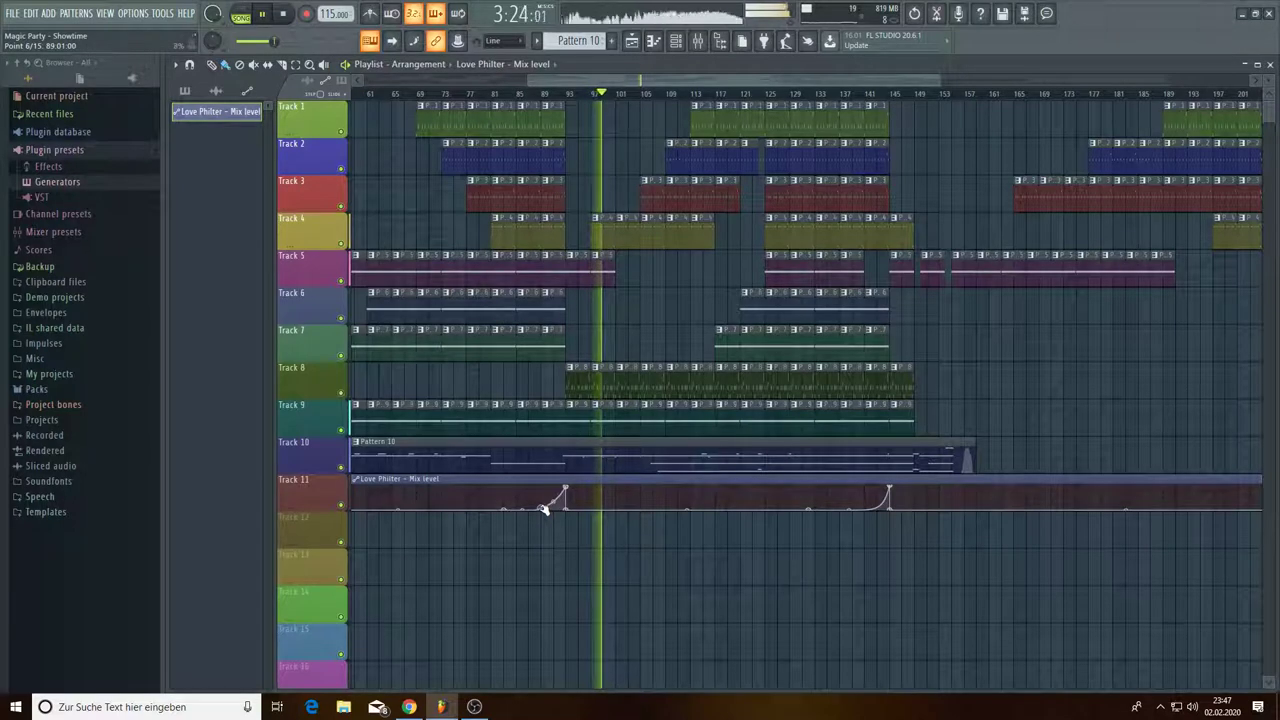
left_click_drag(543, 510, 541, 497)
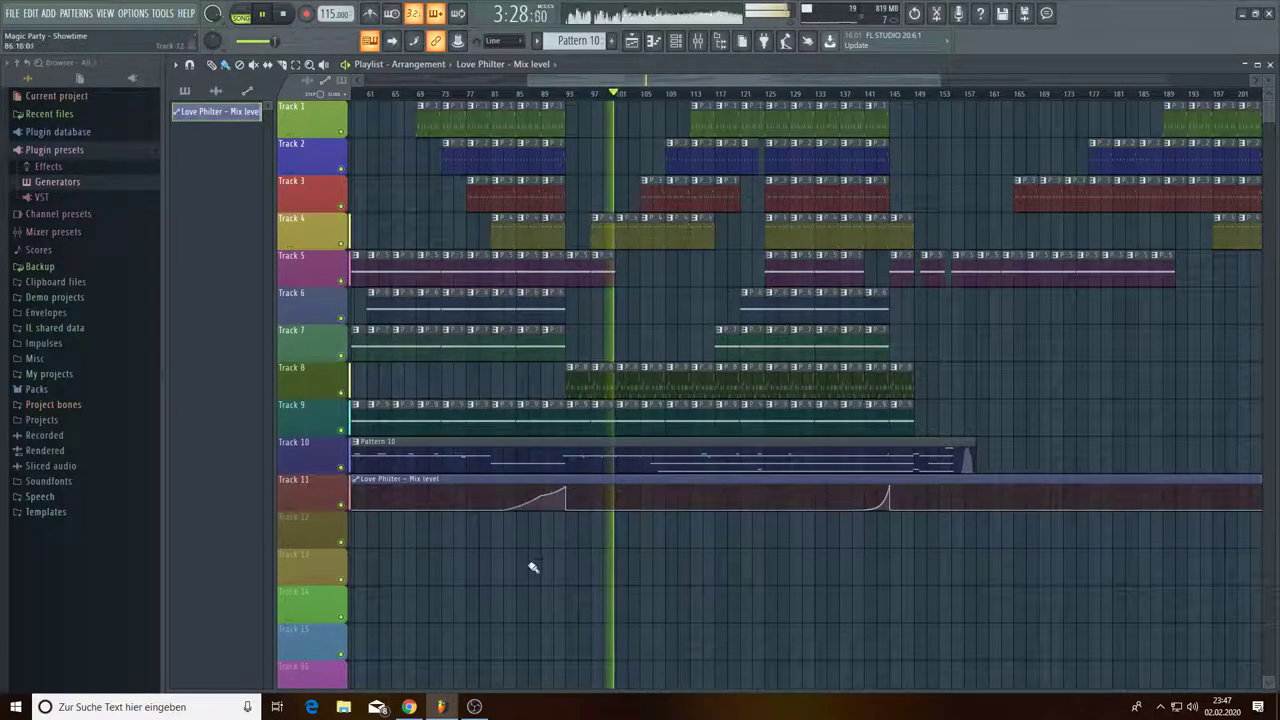
left_click(418, 95)
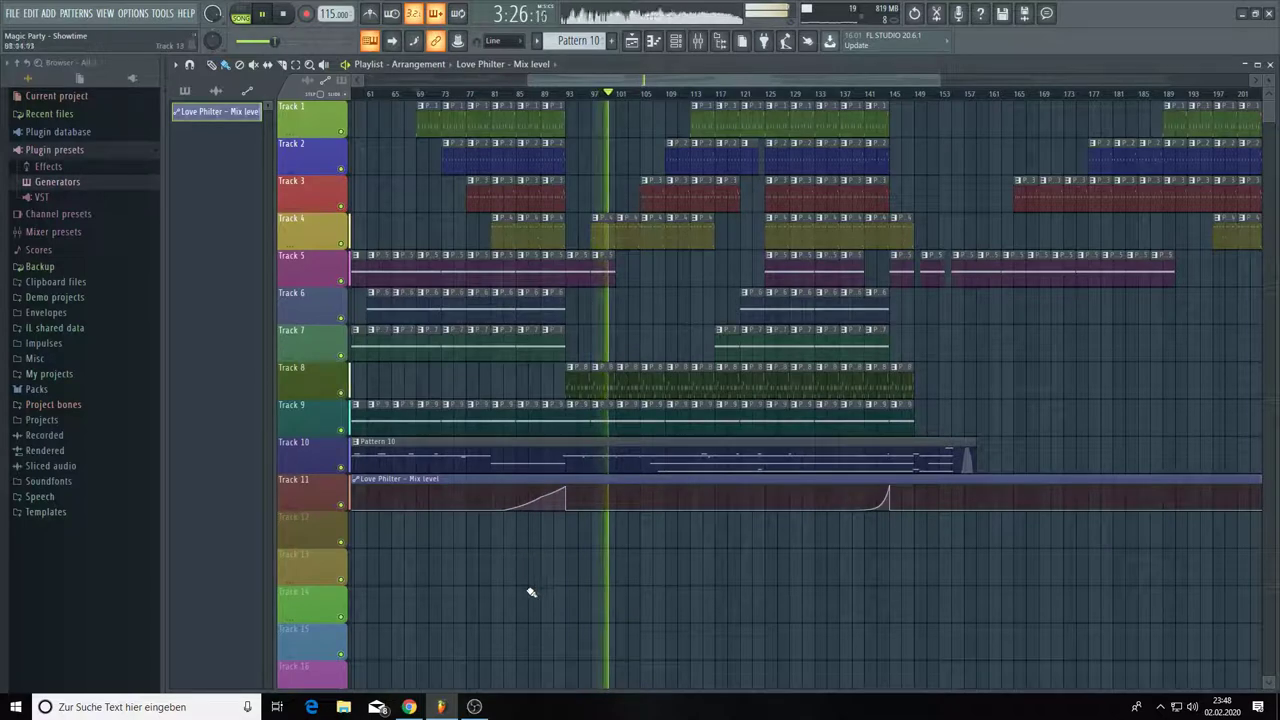
- Save the current project
left_click(12, 16)
left_click(29, 76)
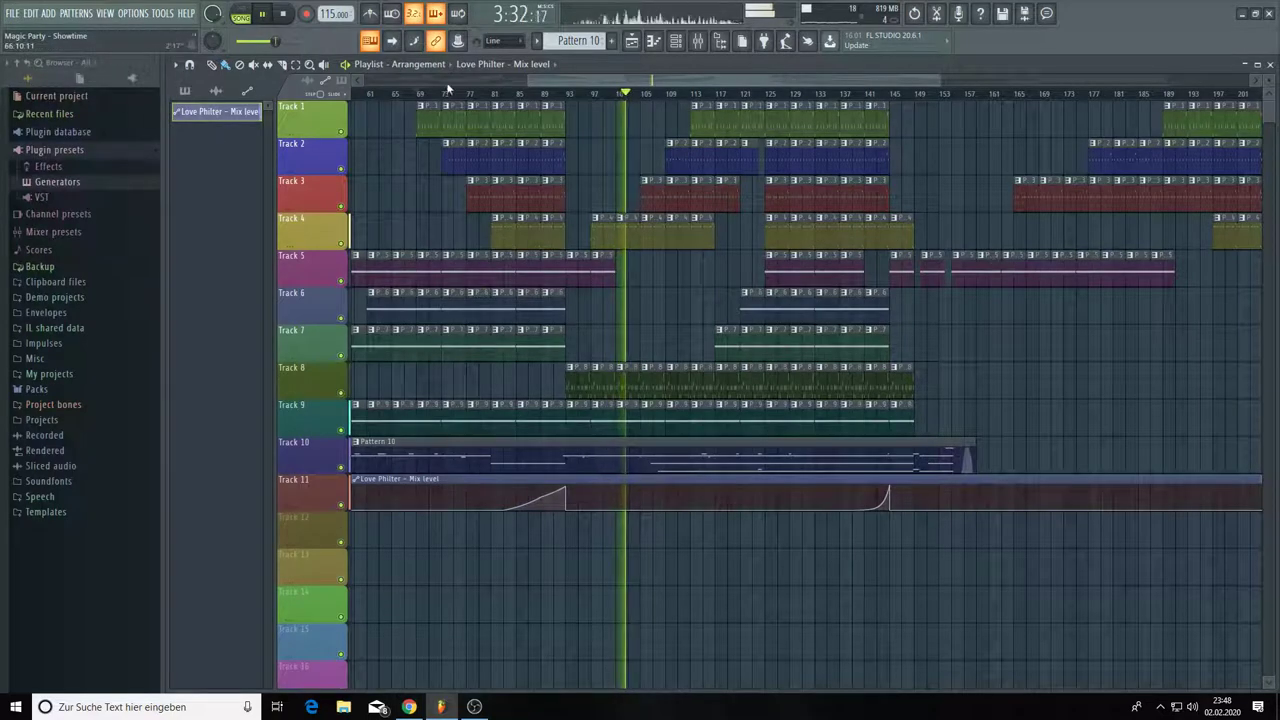
left_click_drag(525, 77, 355, 78)
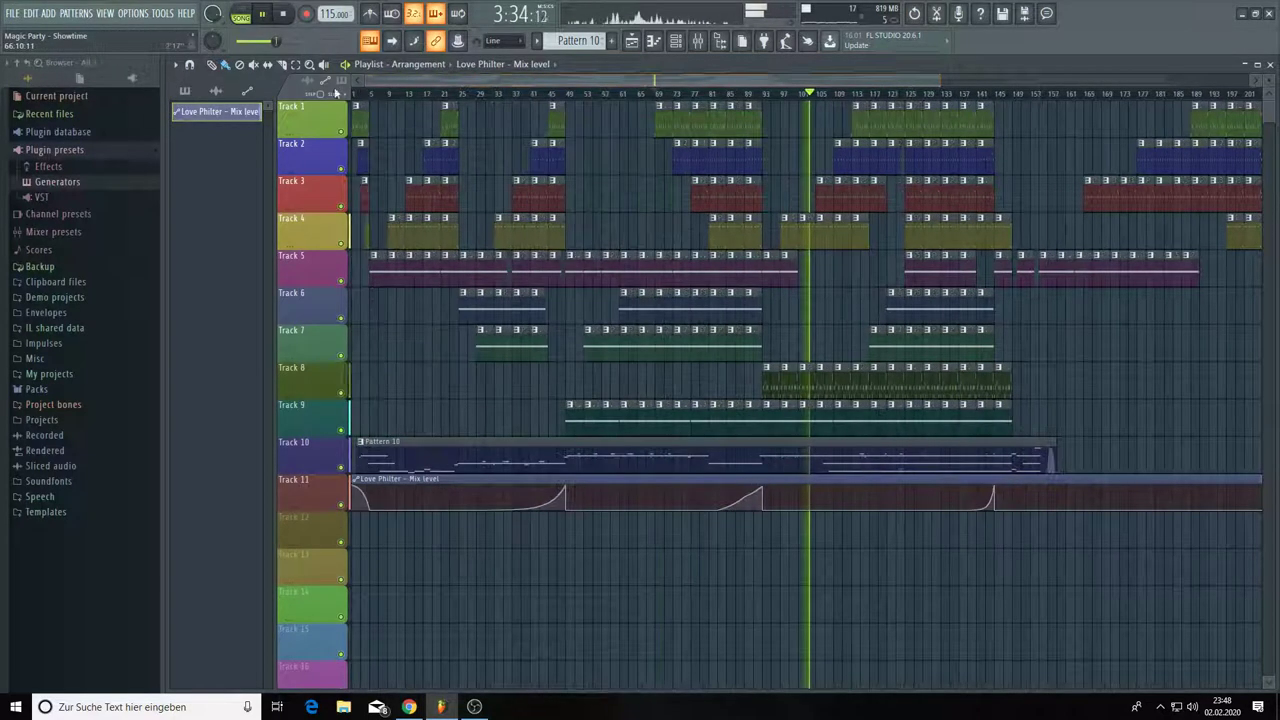
left_click_drag(938, 82, 1257, 86)
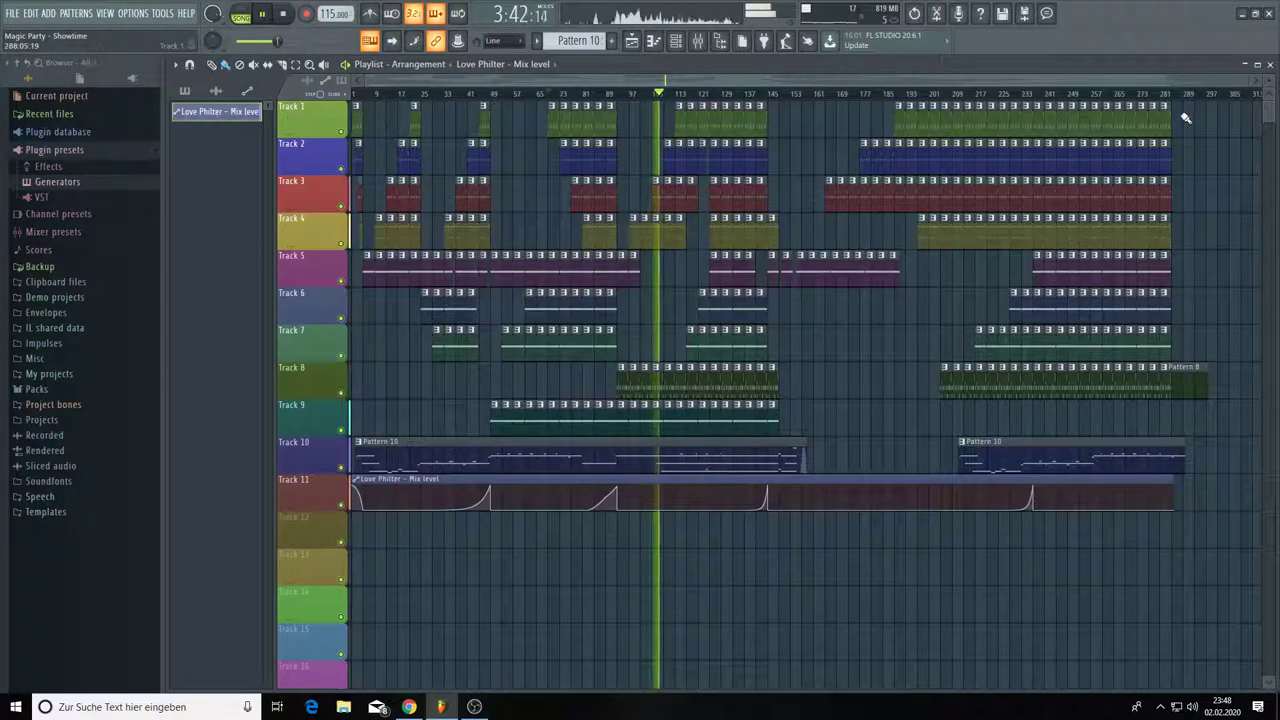
- Open the Master track's Fruity parametric EQ 2 and load the 20Hz + 18kHz cut preset, keeping its window clear of the transport
left_click(697, 41)
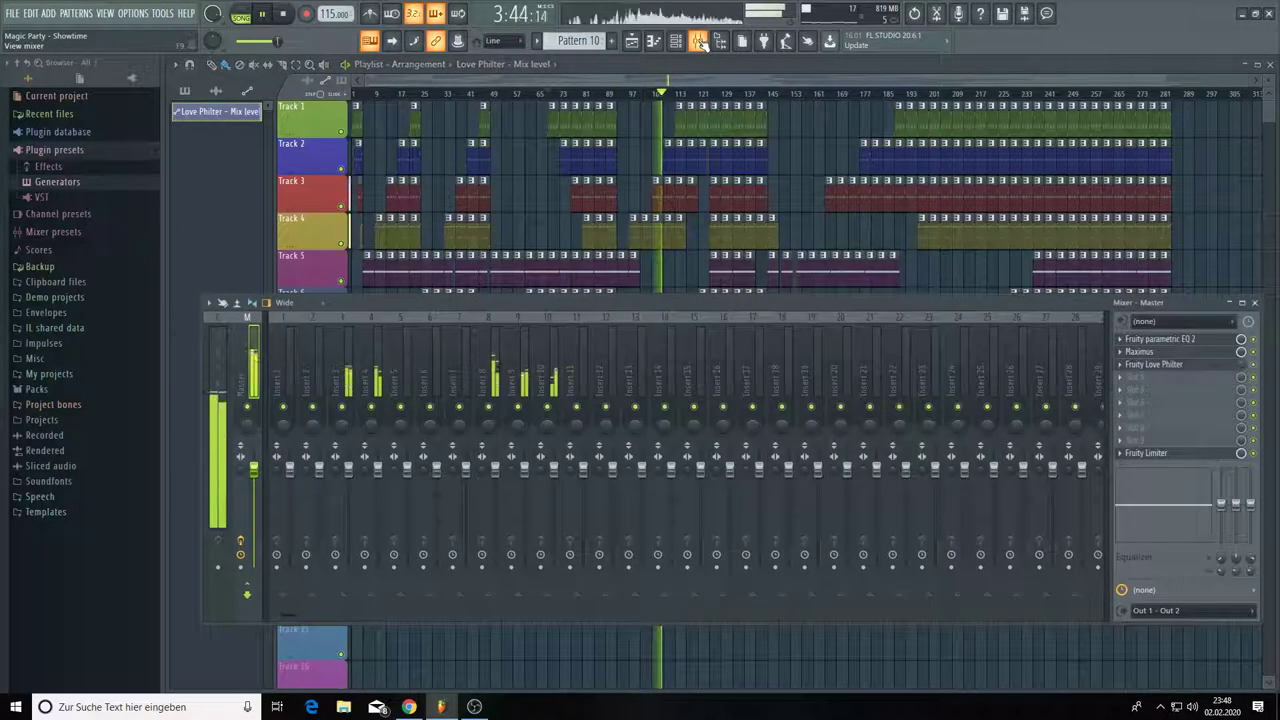
left_click(1160, 341)
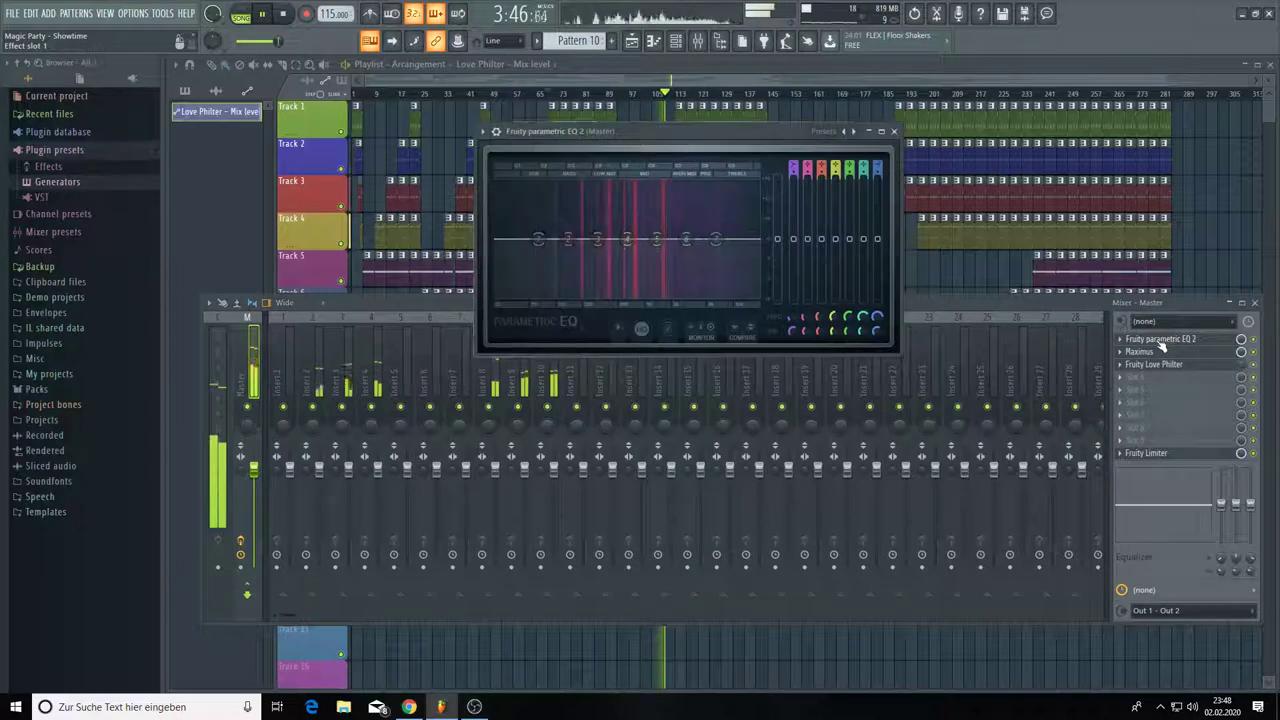
left_click(853, 132)
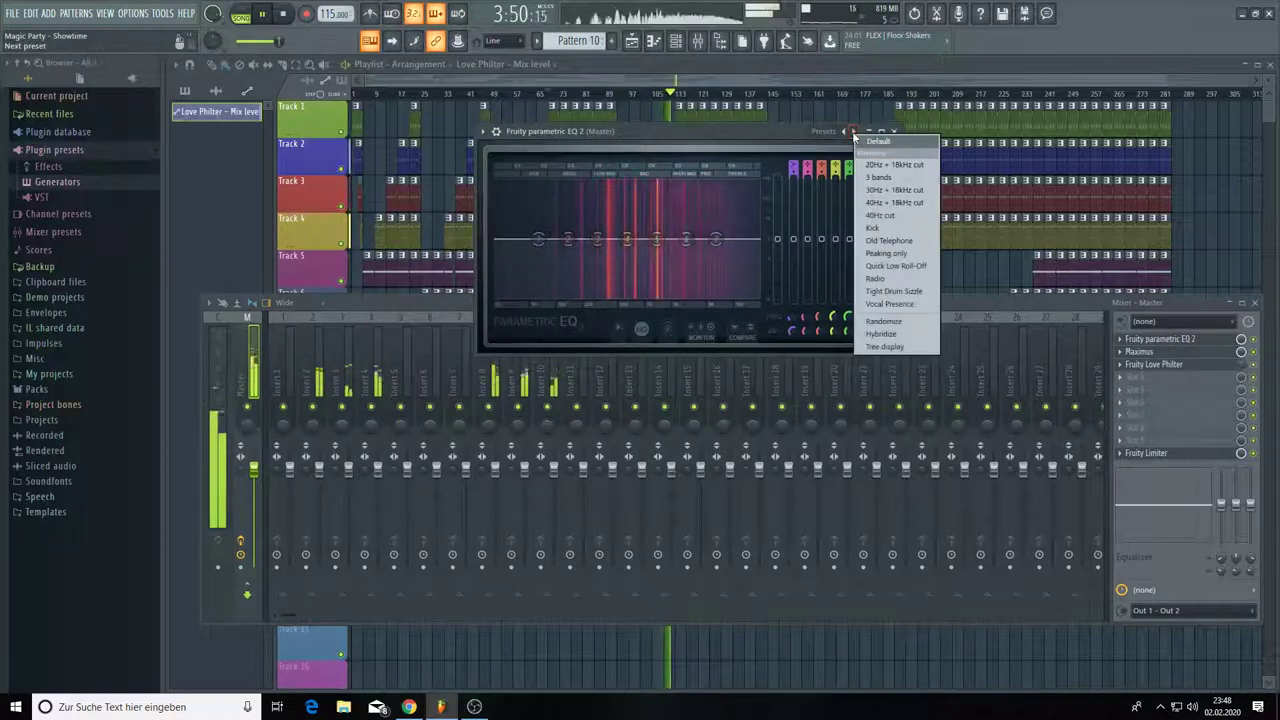
left_click(870, 166)
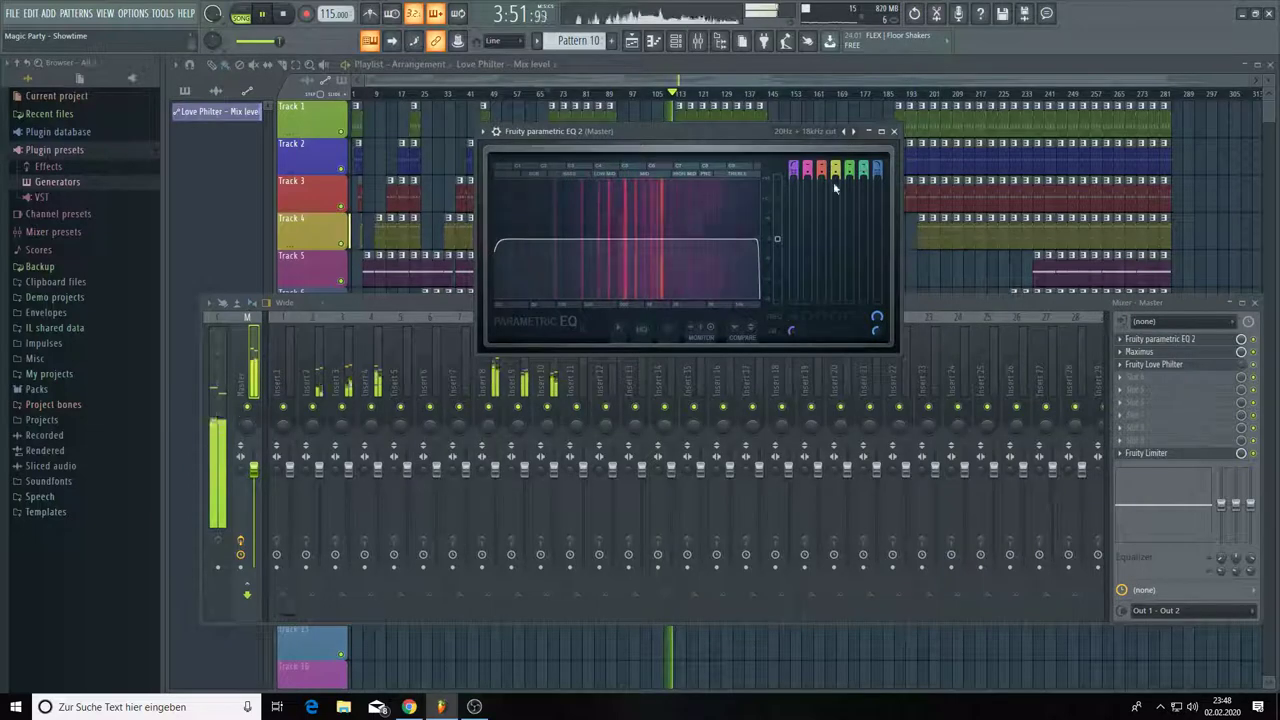
left_click_drag(745, 138, 897, 231)
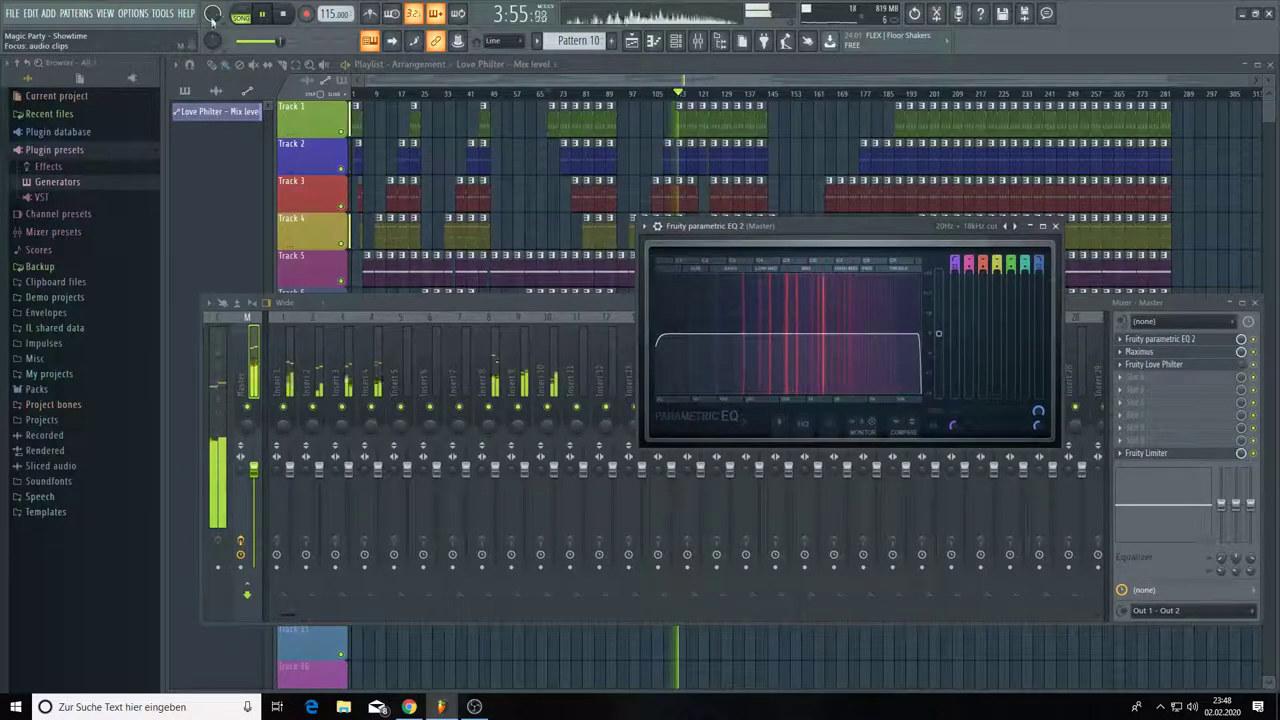
- Restart playback from the beginning and create an automation clip for the equalizer's band 1 frequency
left_click(285, 14)
key("space")
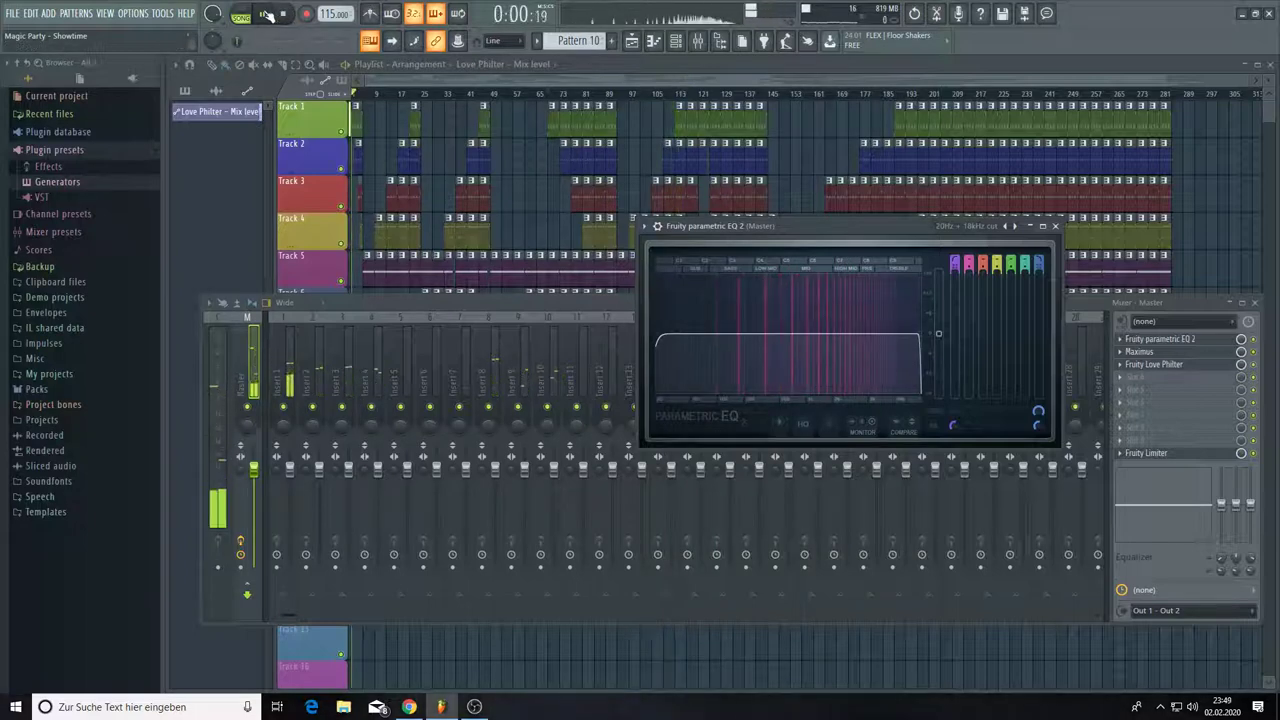
mouse_move(956, 420)
left_mouse_down()
mouse_move(956, 400)
mouse_move(956, 420)
left_mouse_up()
right_click(956, 420)
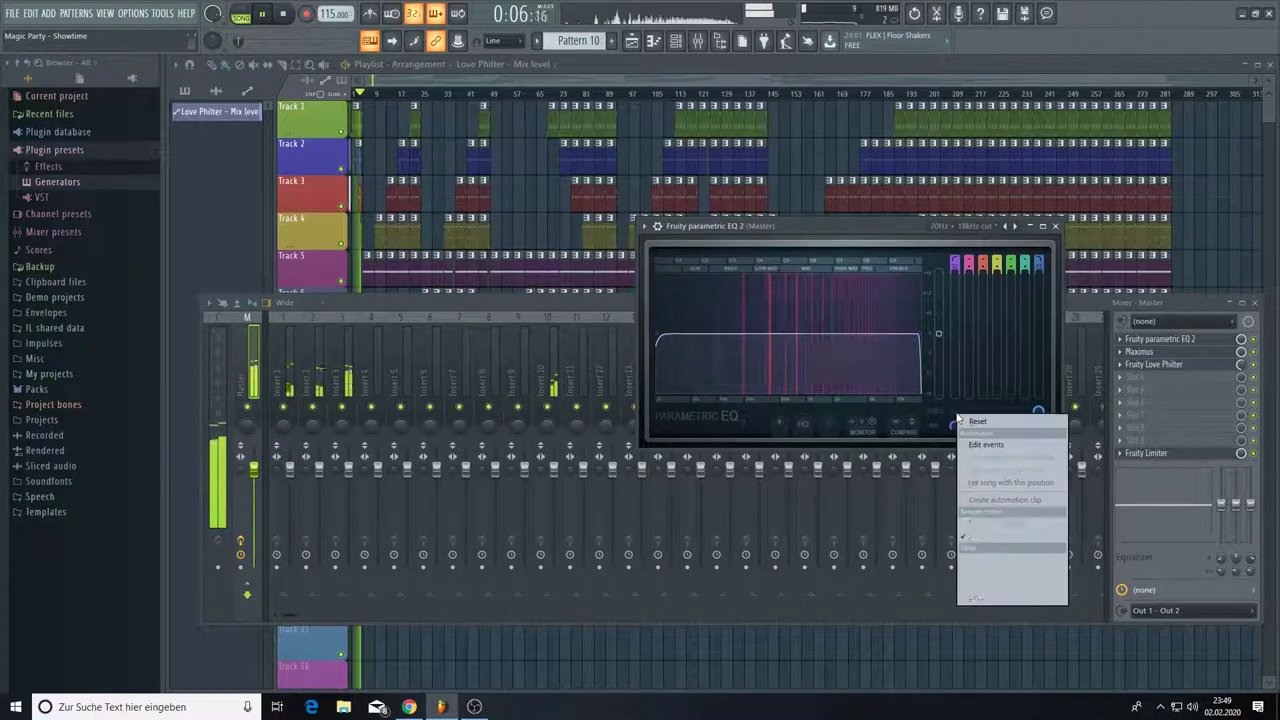
left_click(986, 502)
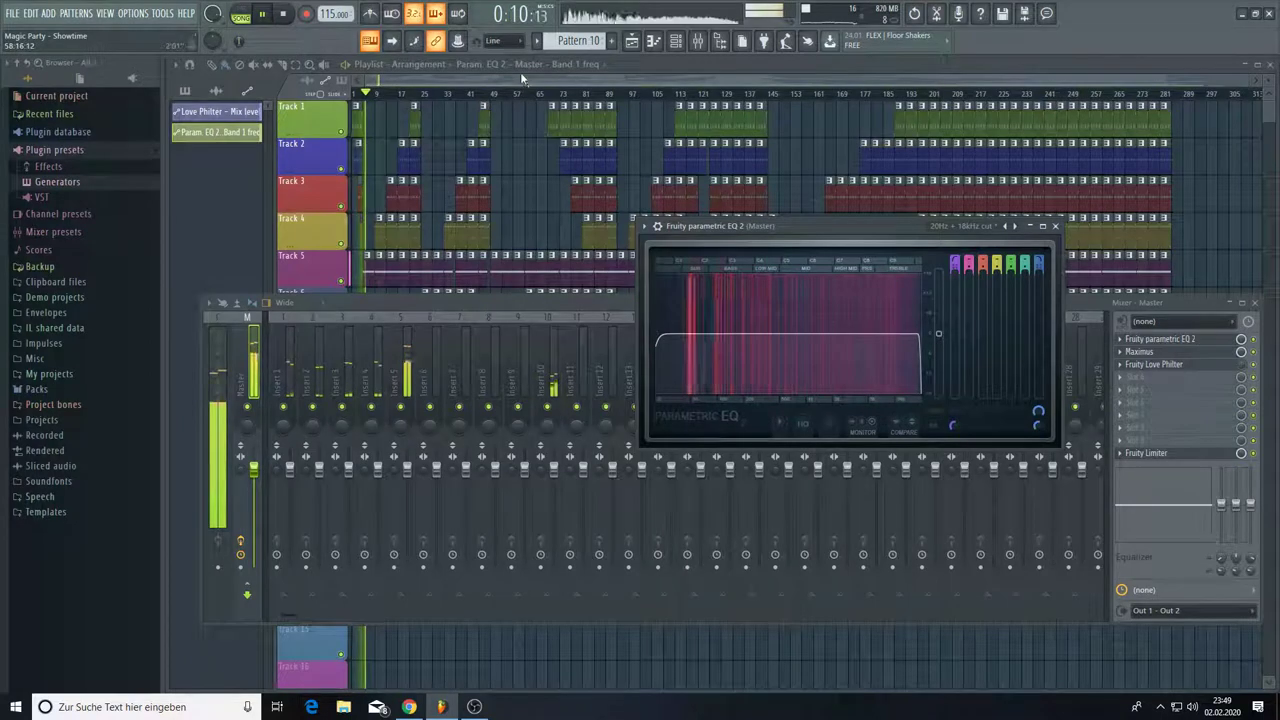
- Add peaks of about a third of full level at bars 25 and 69 of the band 1 frequency automation, each dropping straight to zero
left_click(485, 175)
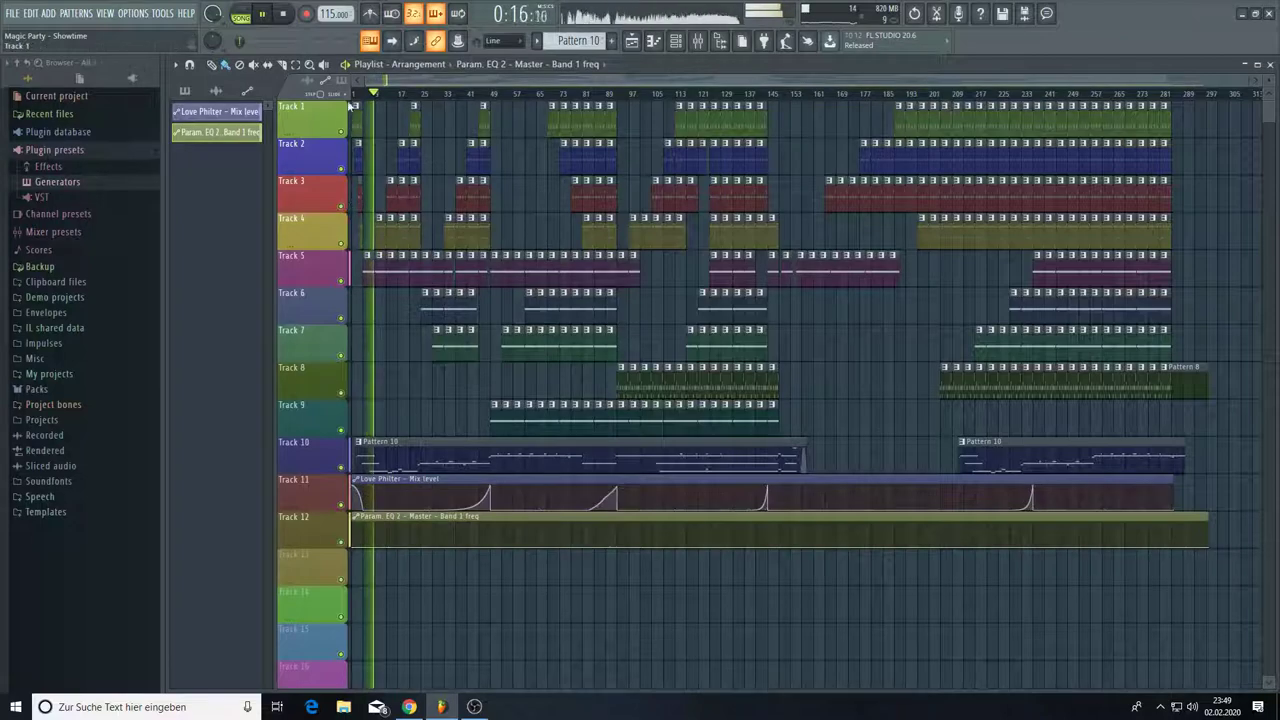
scroll(371, 97, "up", 2)
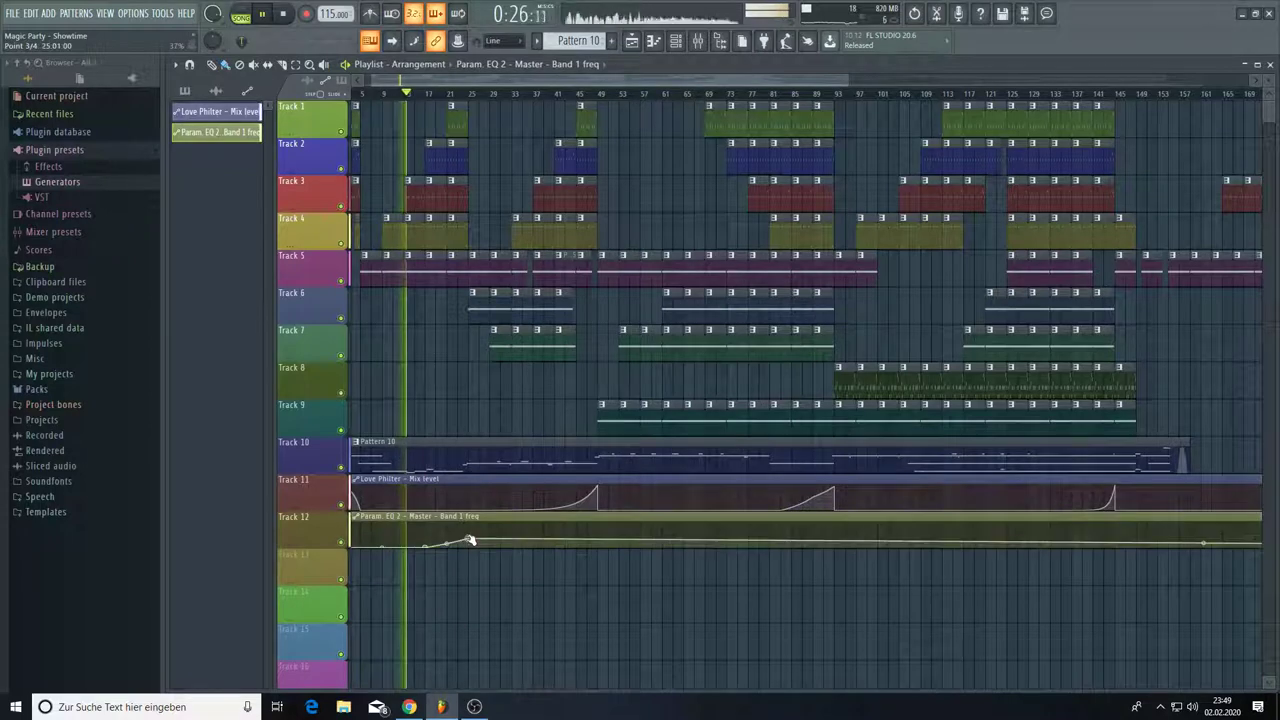
right_click(467, 541)
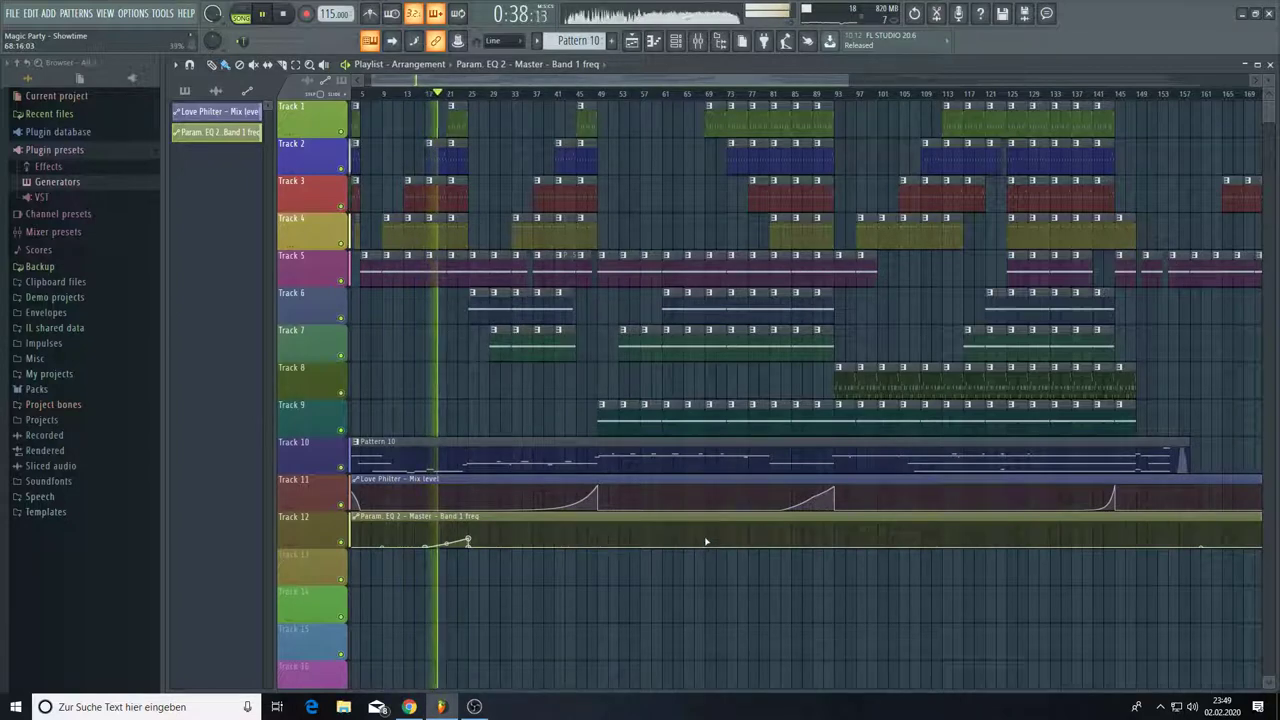
left_click_drag(706, 541, 710, 552)
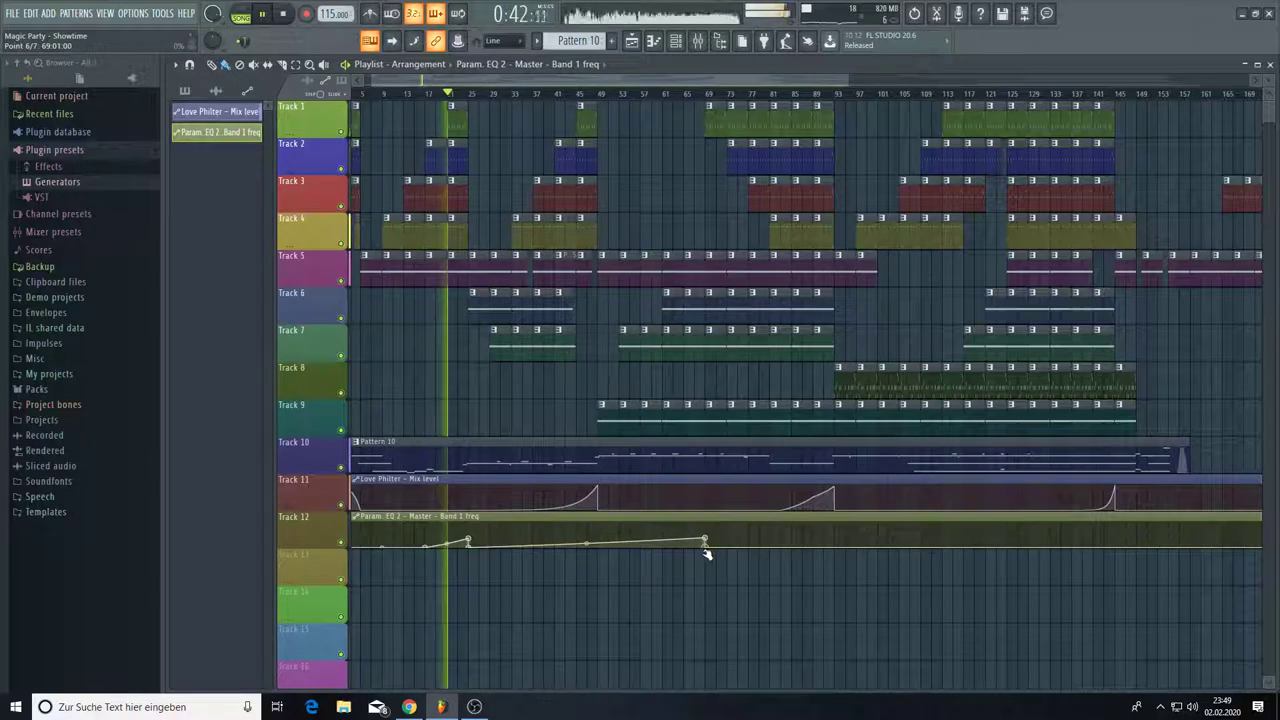
left_click_drag(586, 544, 586, 547)
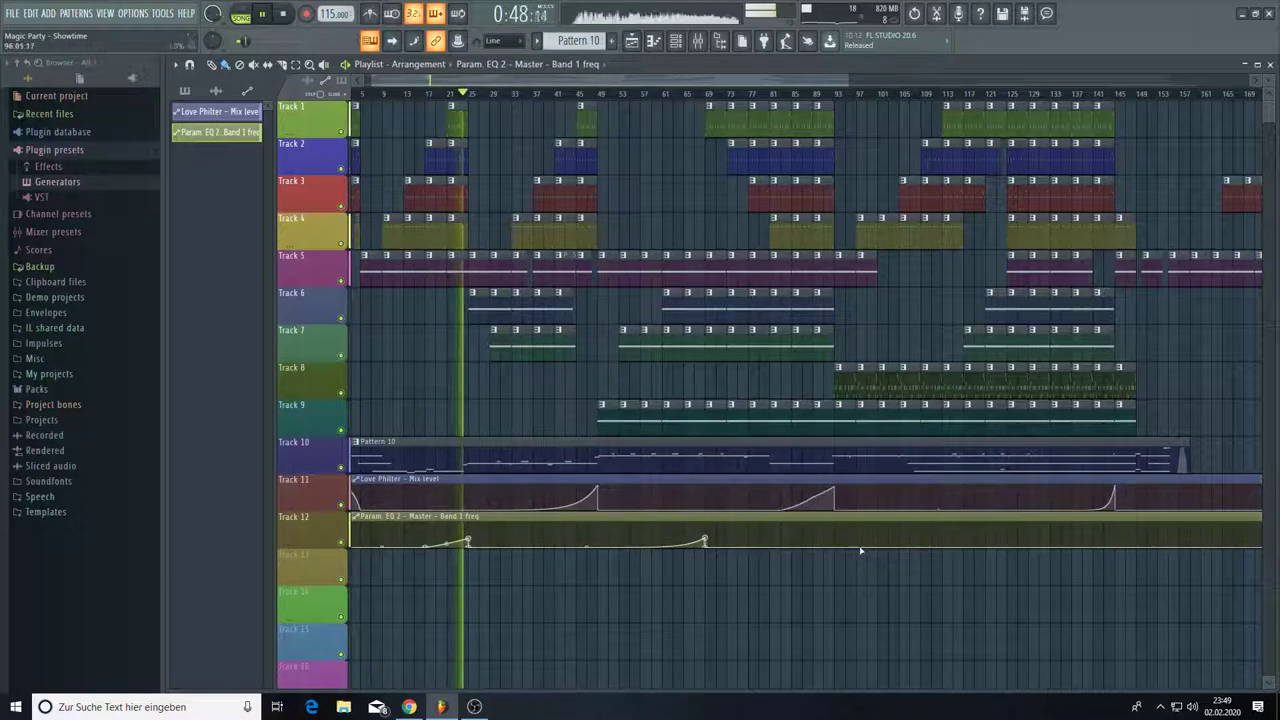
- Add a short, steep peak at bar 113 of the band 1 frequency automation on track 12, dropping straight to zero
right_click(943, 530)
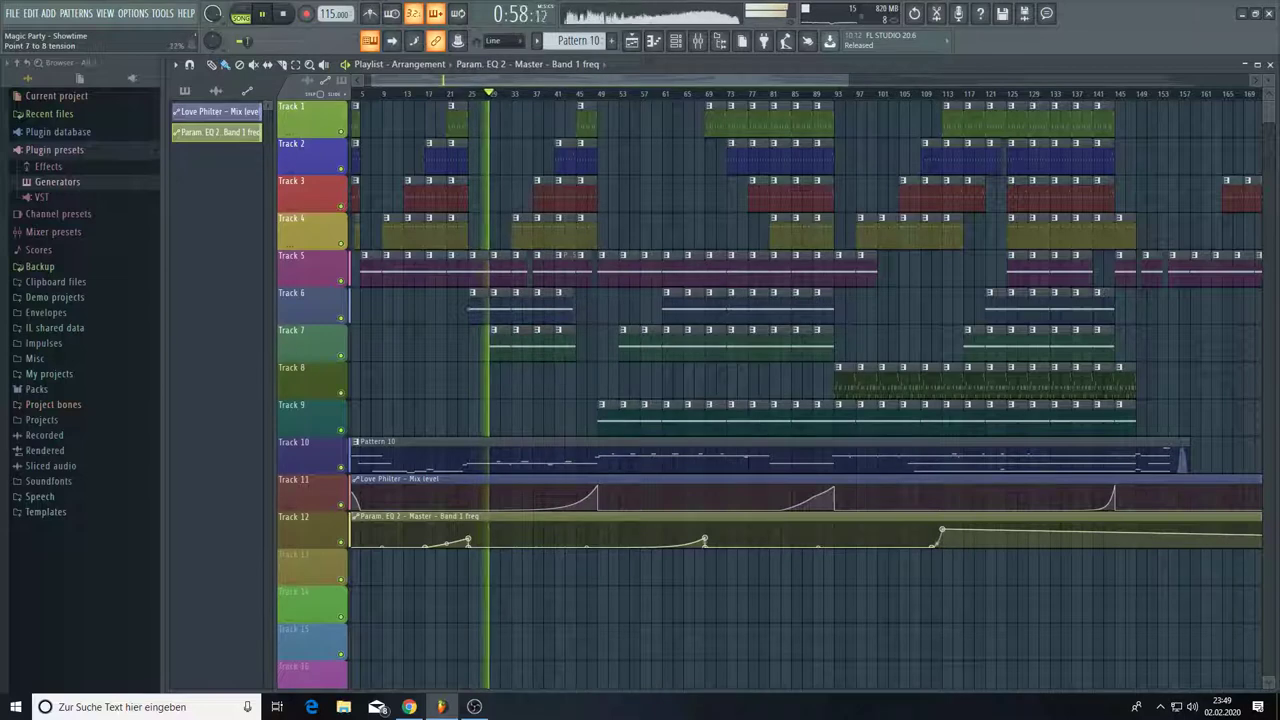
right_click(943, 545)
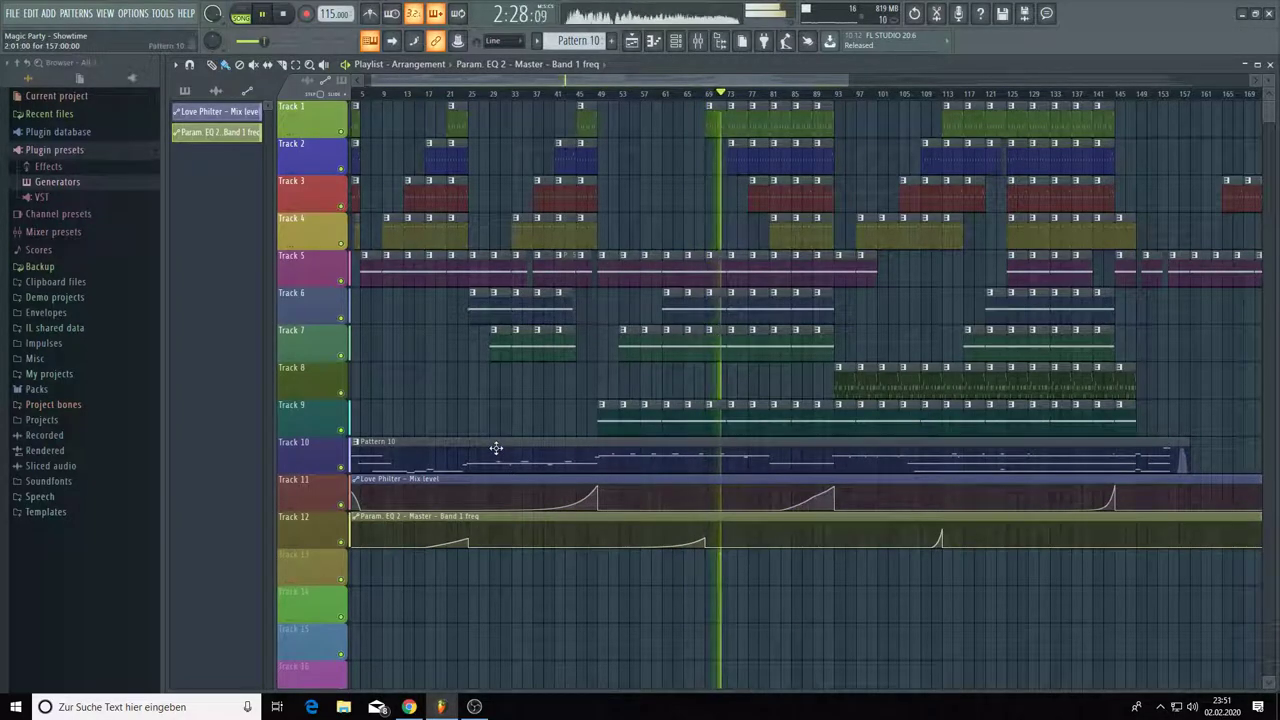
- Play the song from about bar 9 and again from about bar 17 to check how the frequency peaks sound
left_click(384, 94)
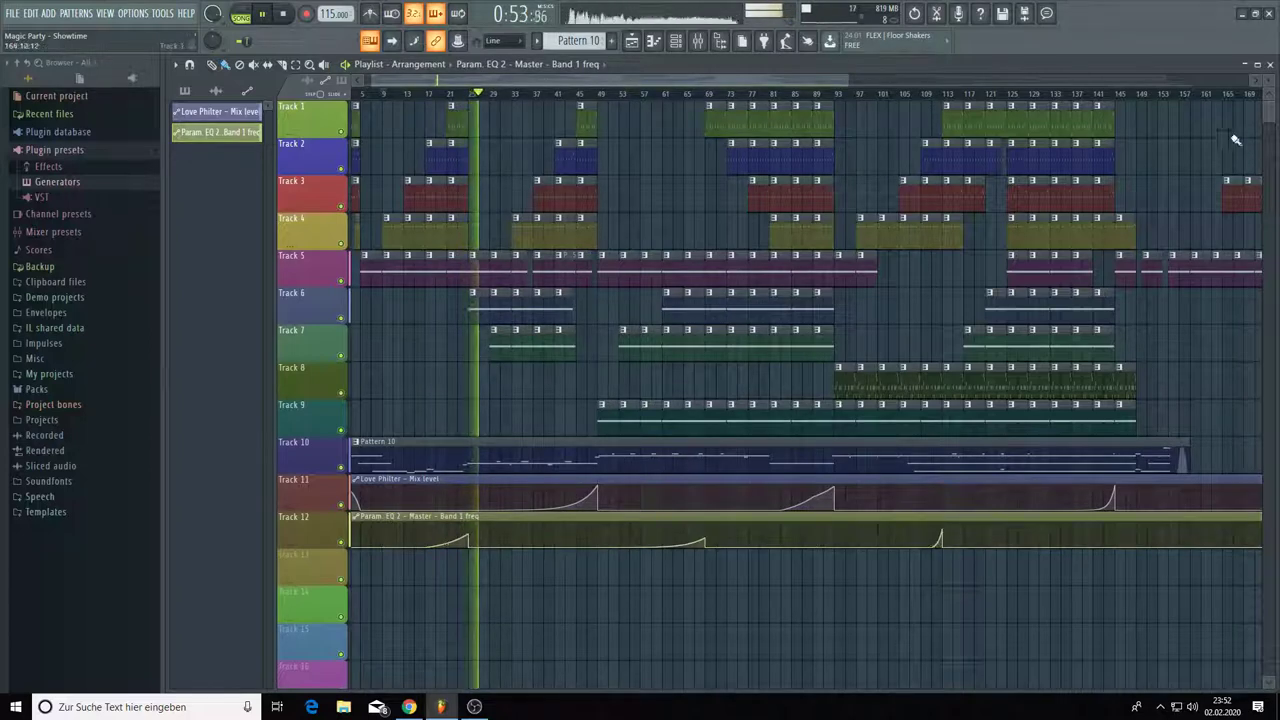
scroll(1080, 320, "up", 3)
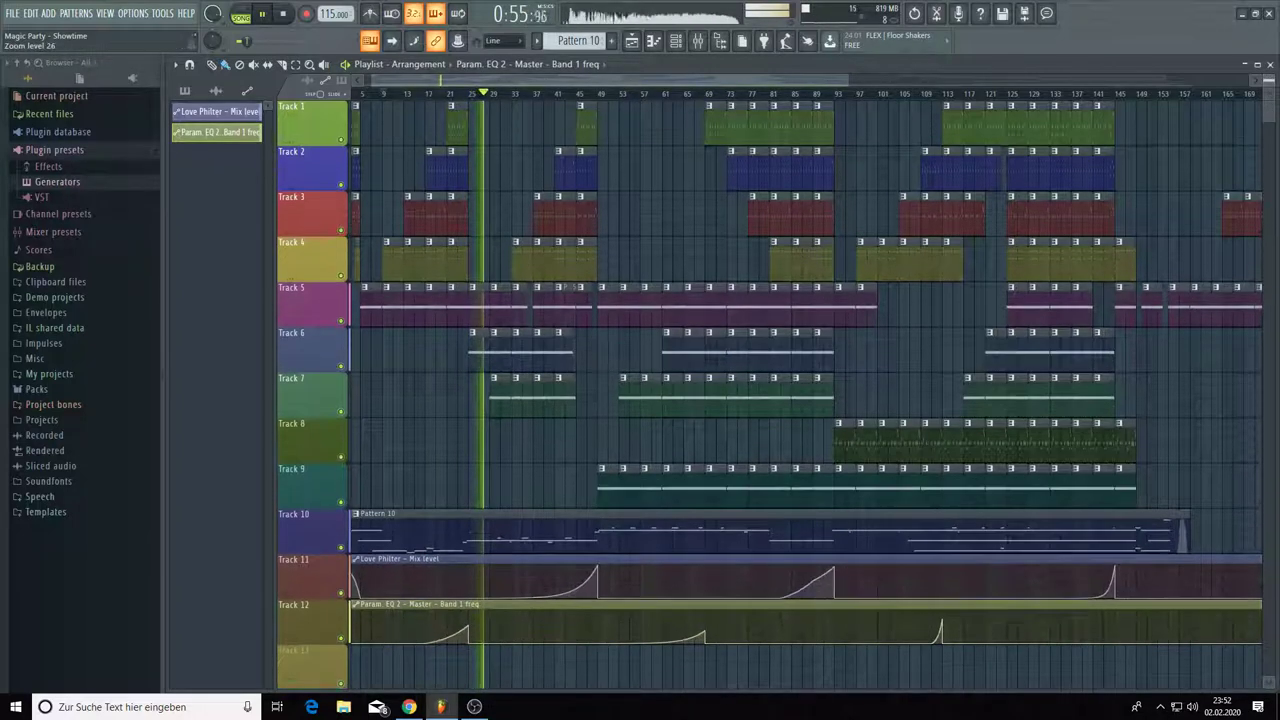
scroll(1010, 354, "down", 2)
scroll(1010, 354, "down", 3)
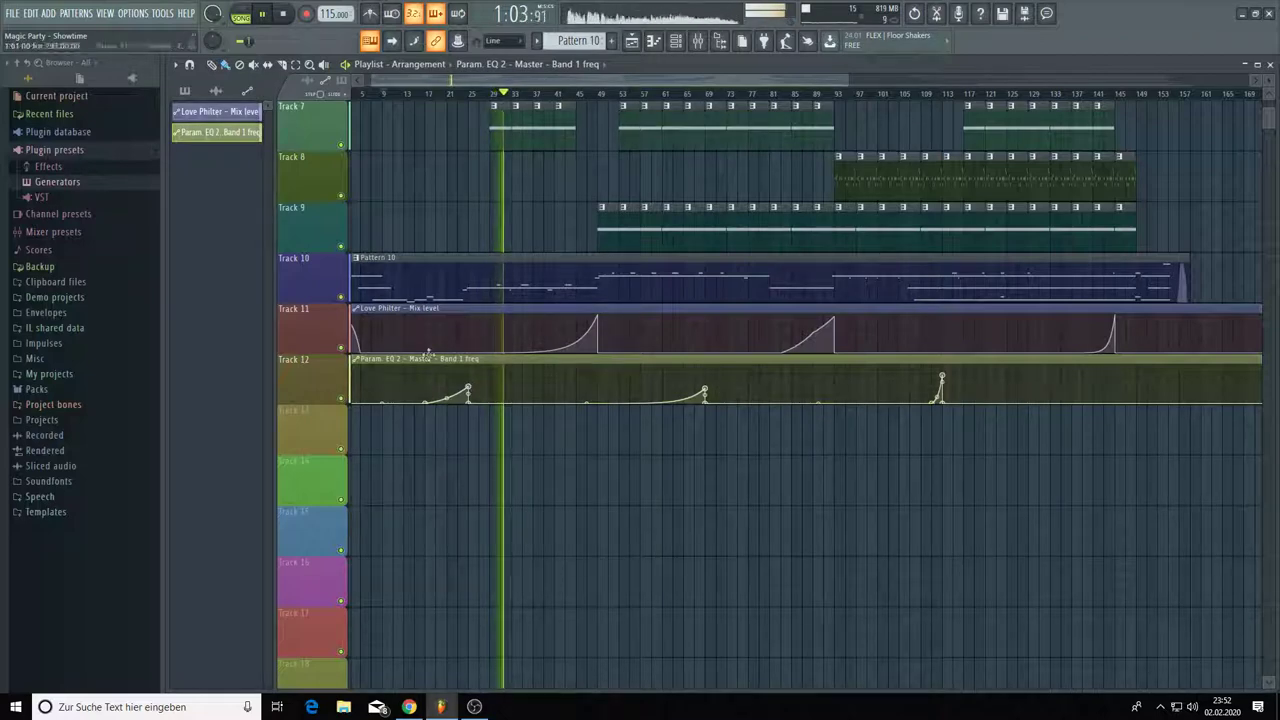
left_click(427, 94)
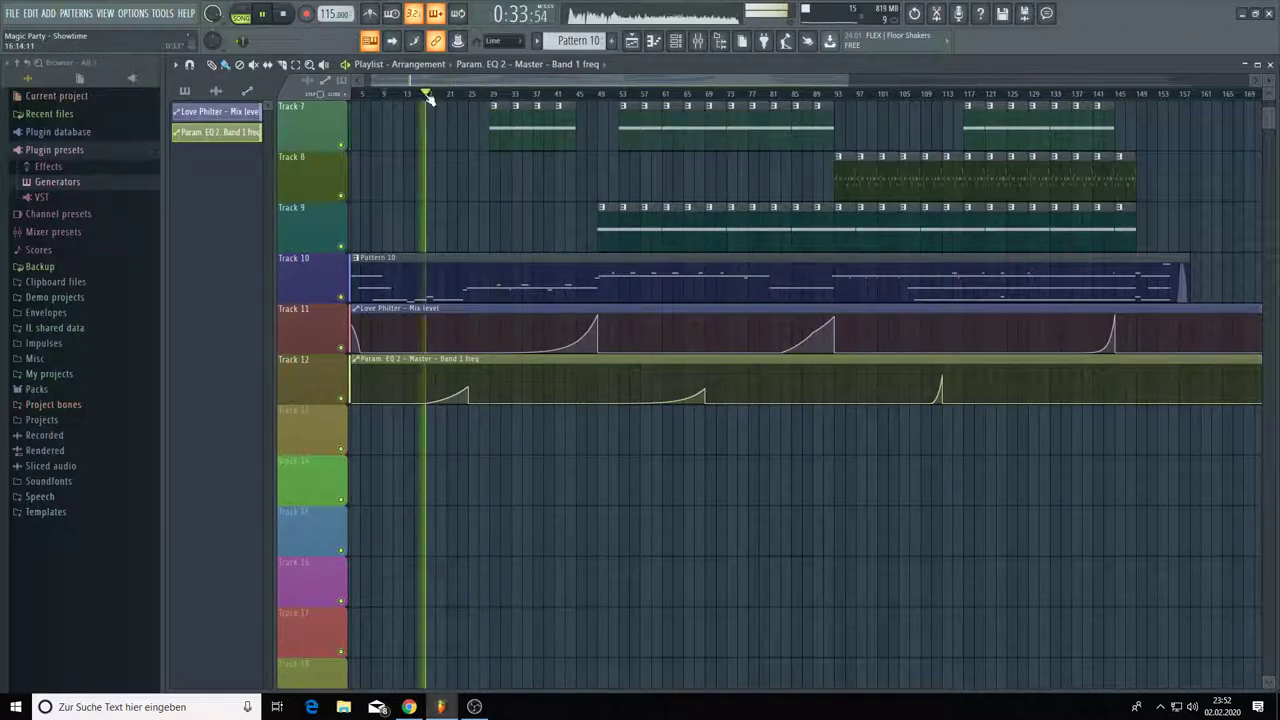
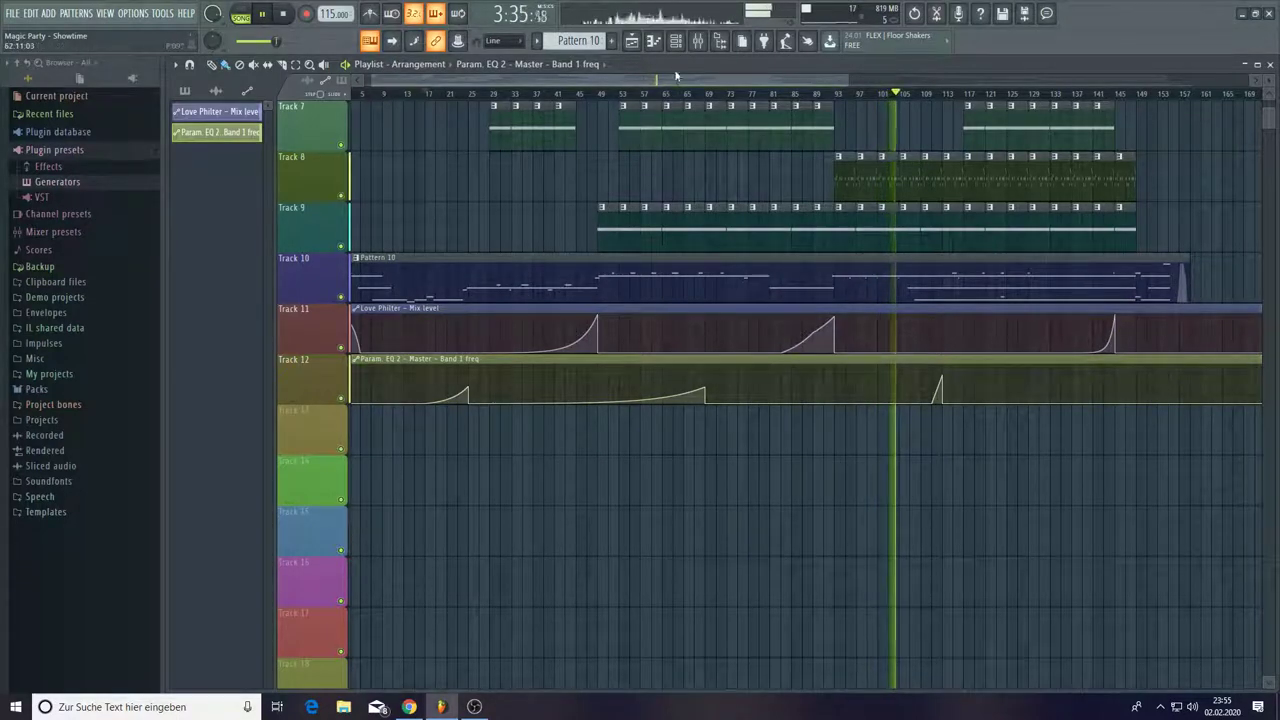
- Add a low peak to the band 1 frequency automation that rises from bar 177 to bar 191 and drops straight to zero
left_click_drag(679, 80, 820, 100)
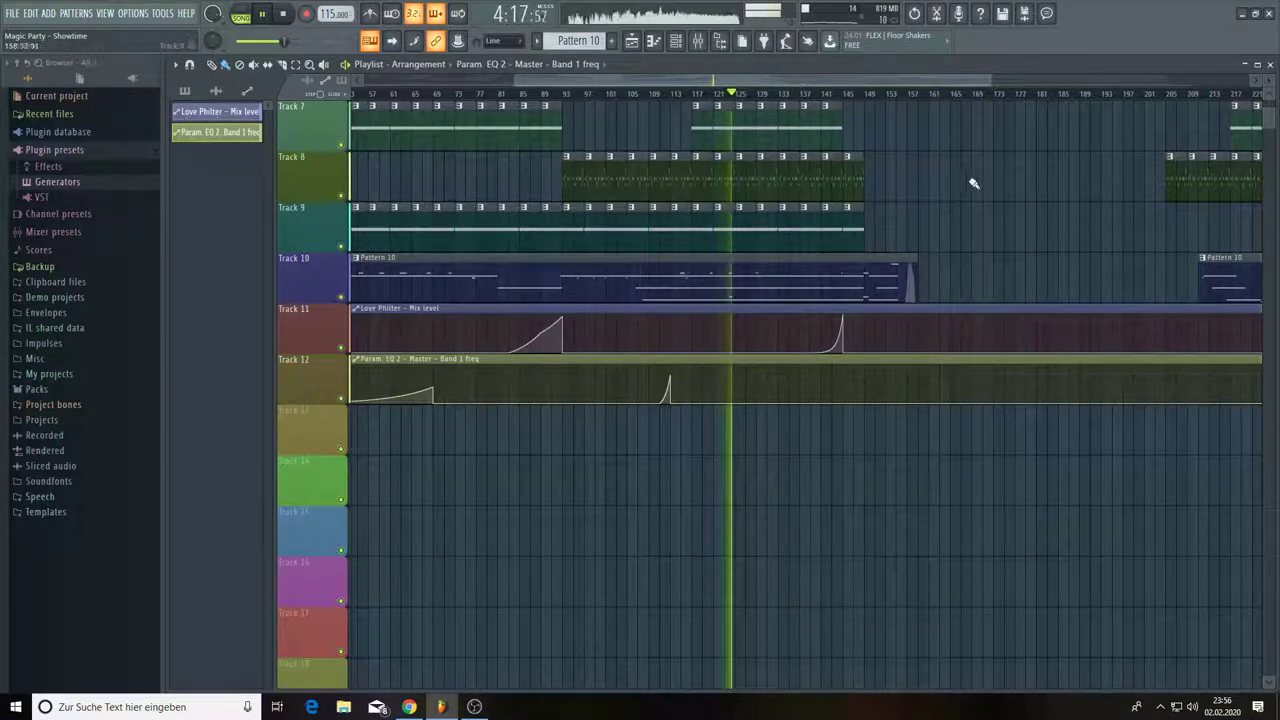
scroll(975, 177, "up", 5)
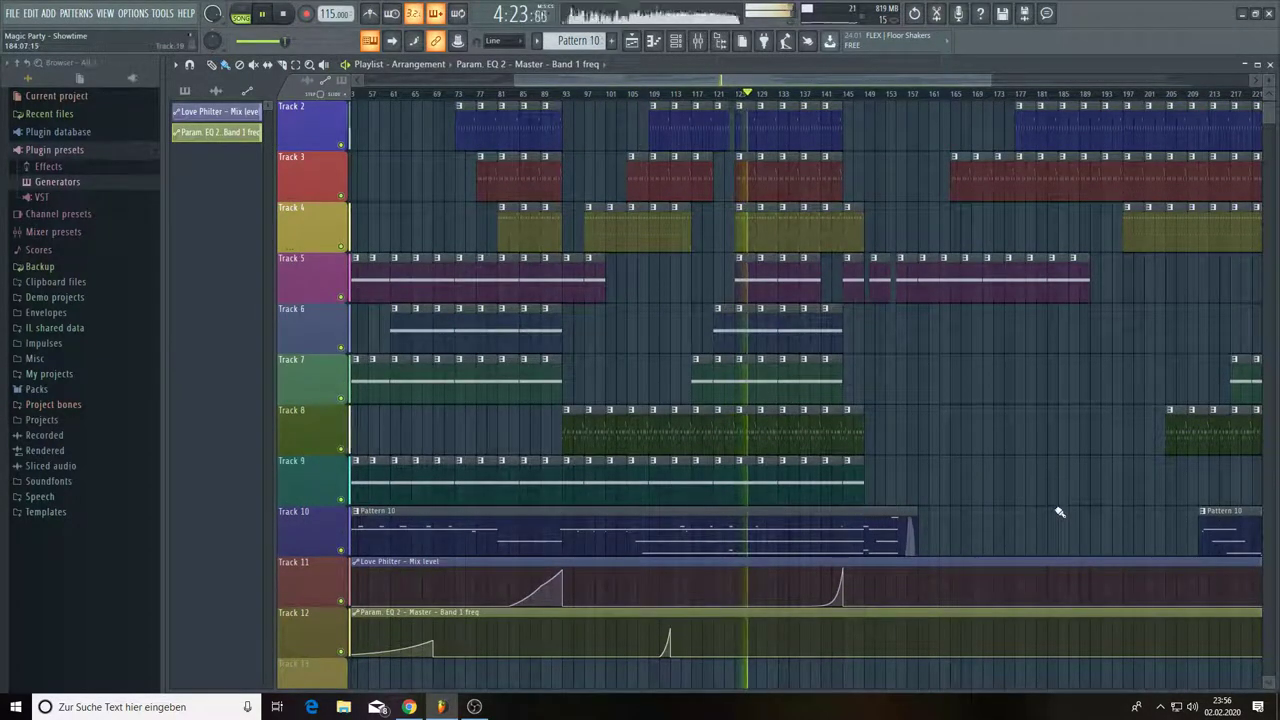
left_click(1018, 641)
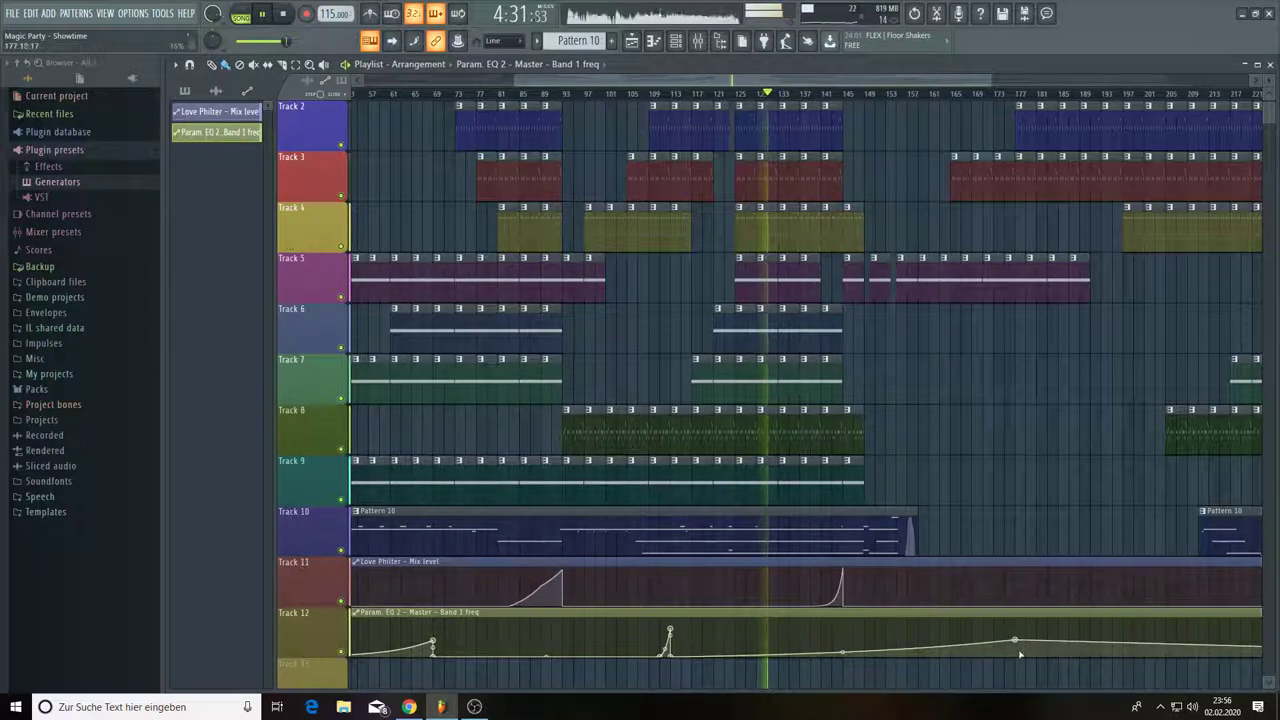
left_click_drag(1020, 655, 1020, 663)
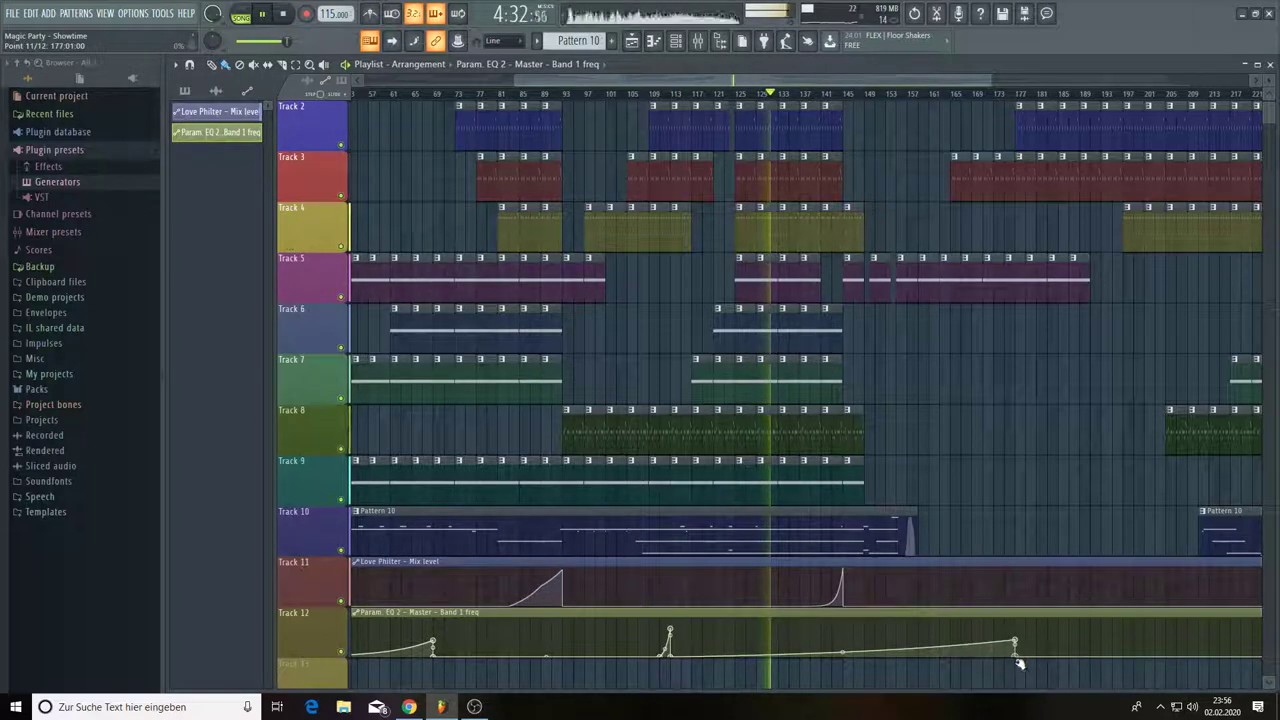
right_click(940, 660)
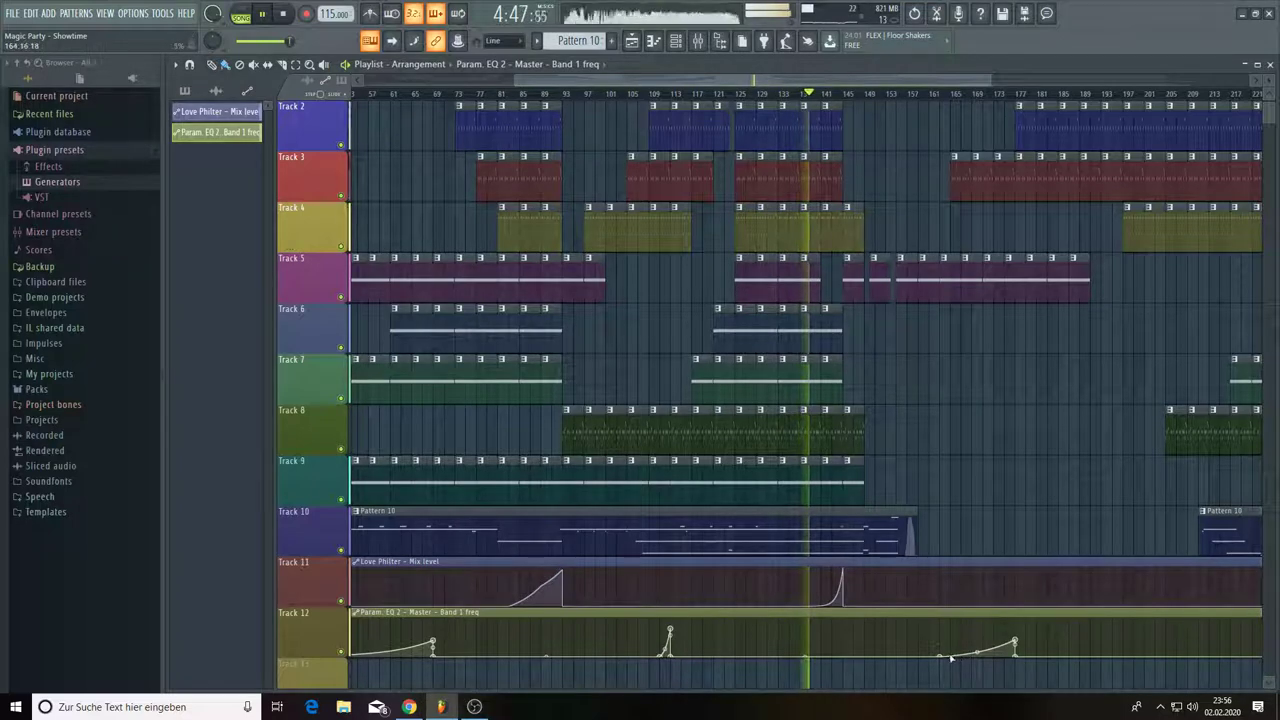
left_click_drag(948, 660, 1018, 680)
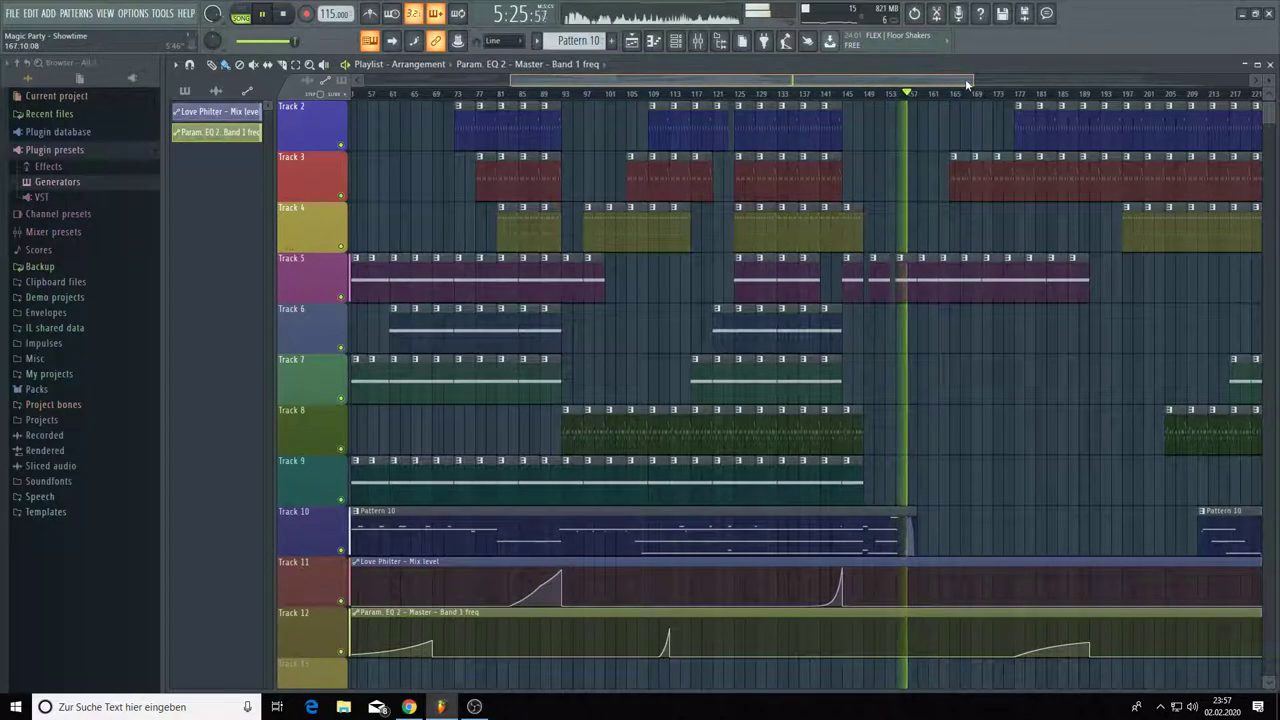
- Add another peak at bar 237 of the band 1 frequency automation, rising from about bar 217 and dropping straight to zero
left_click_drag(965, 78, 1191, 104)
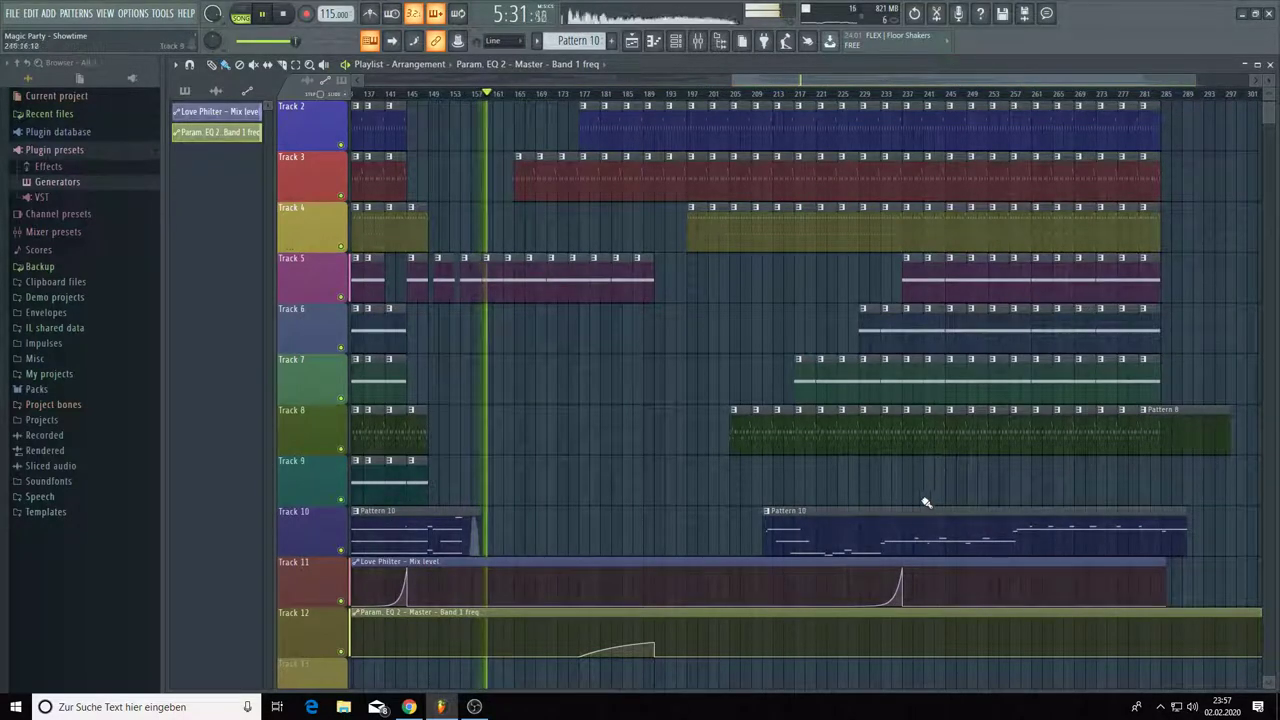
mouse_move(905, 627)
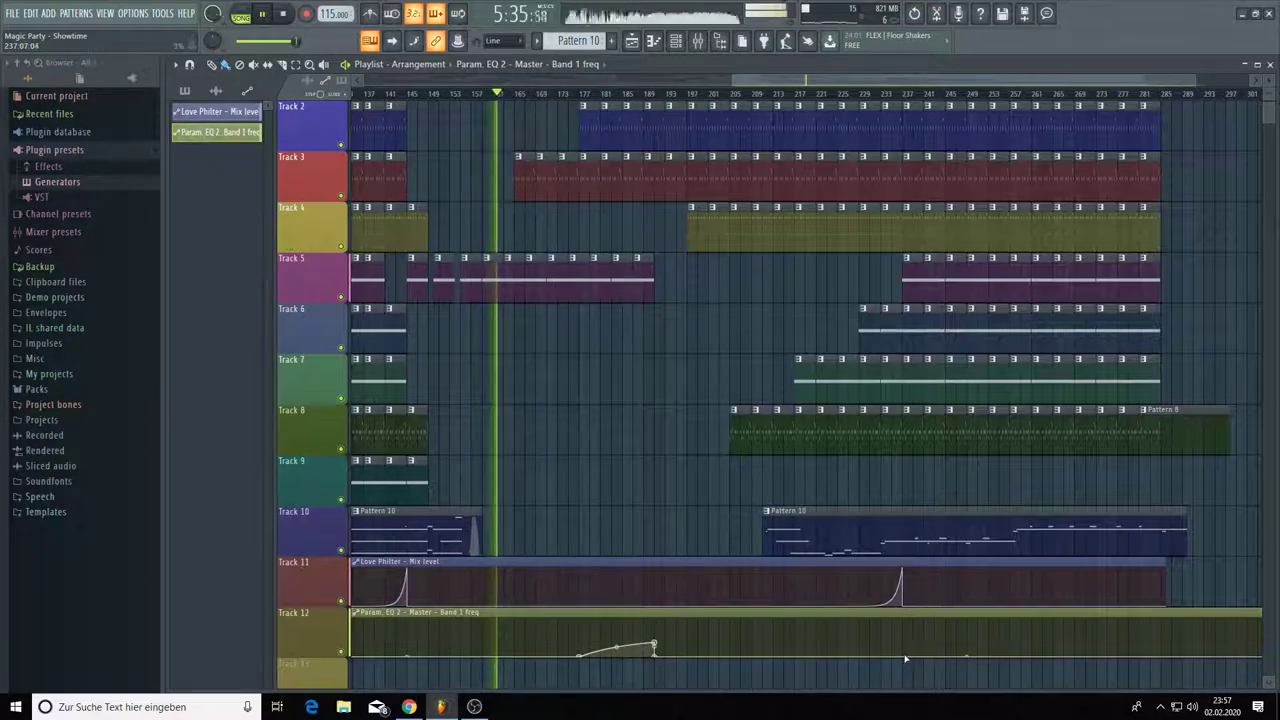
left_click(903, 640)
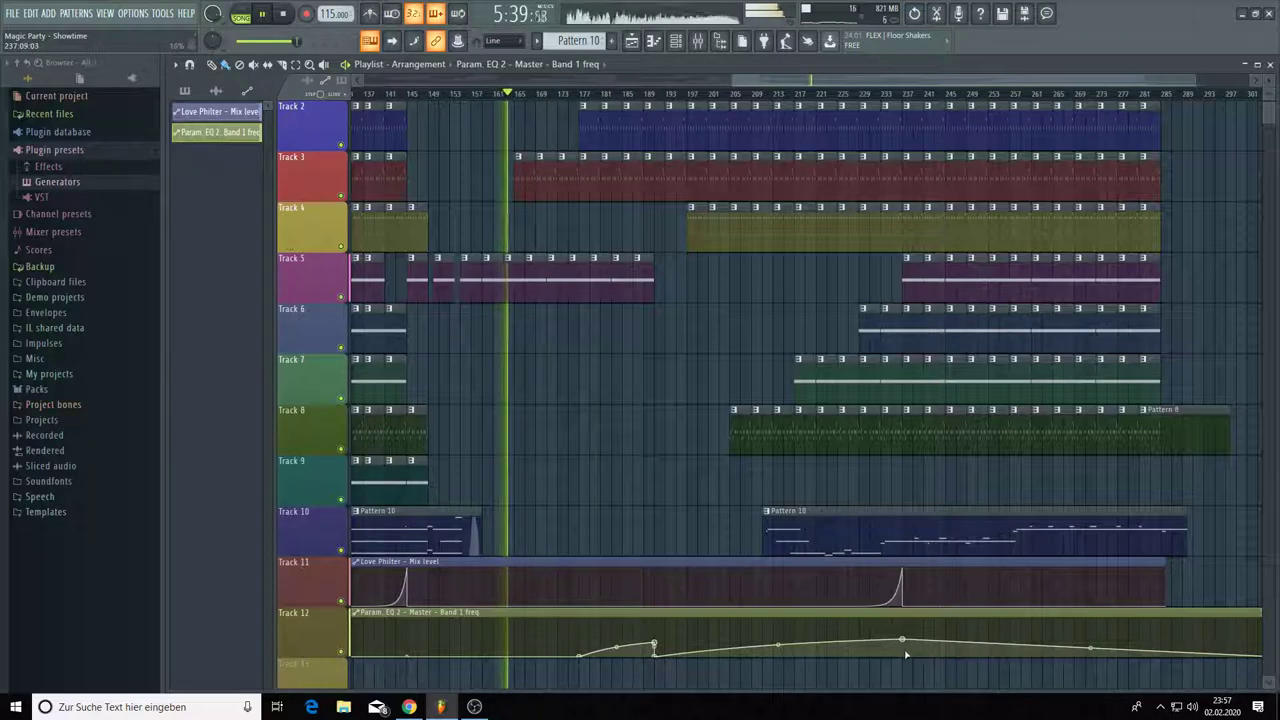
left_click_drag(906, 655, 909, 657)
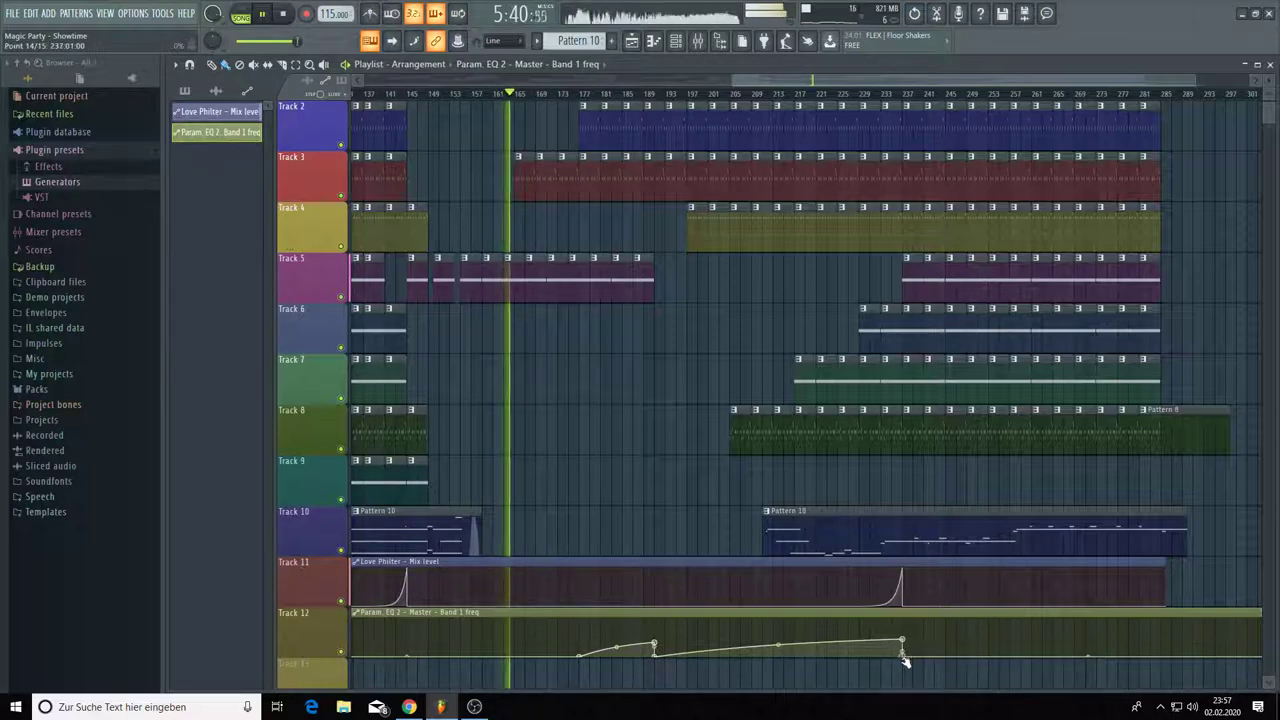
left_click(796, 657)
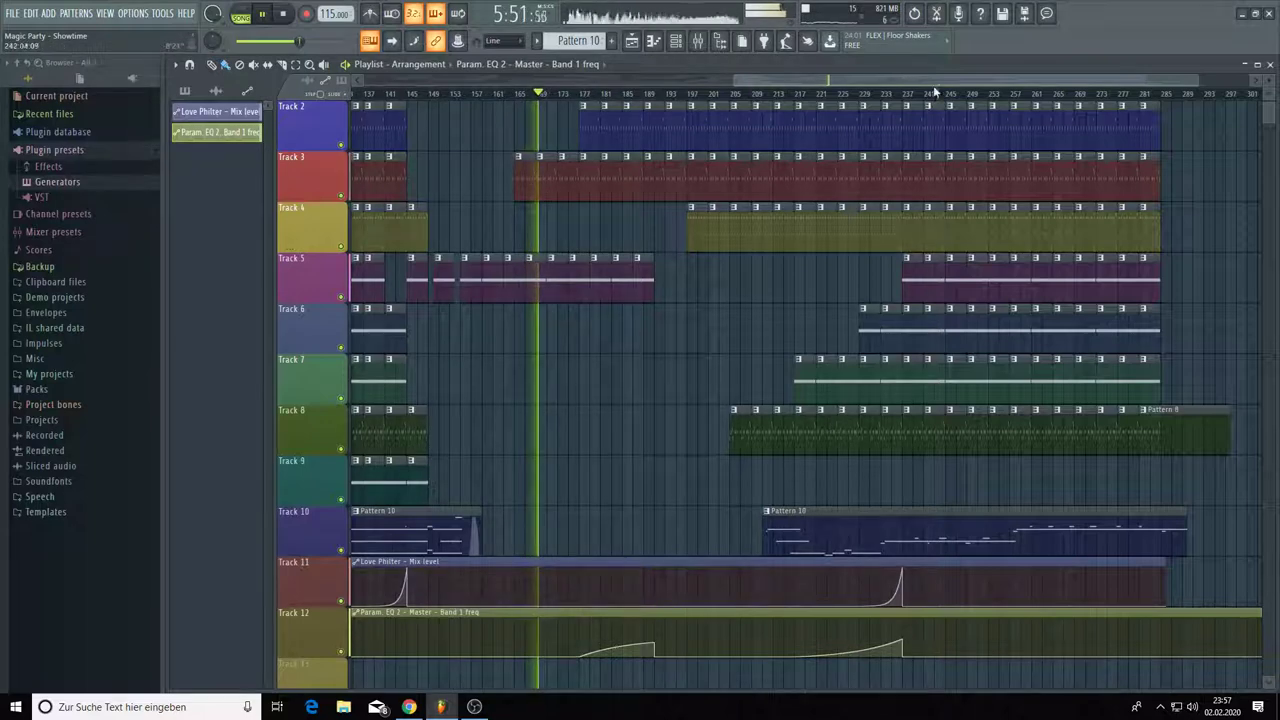
- End the band 1 frequency automation at bar 295 with a curved rise from about bar 280 to nearly full level
left_click_drag(937, 78, 1060, 98)
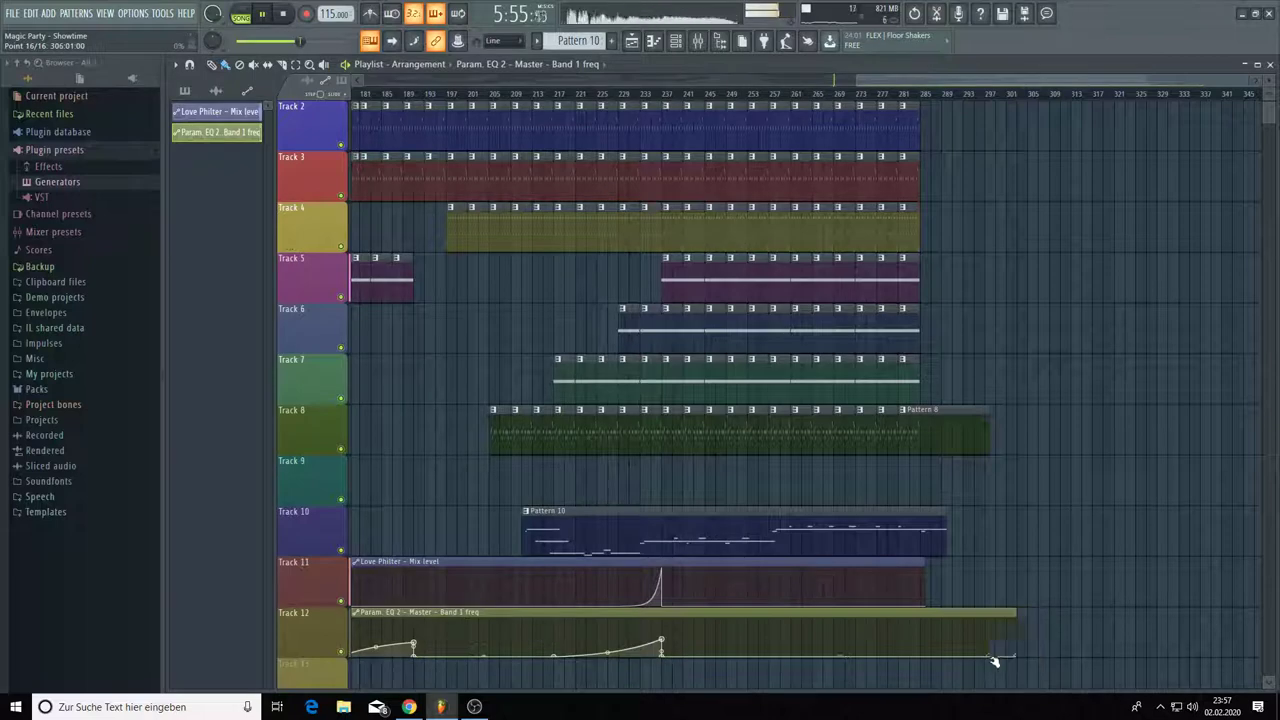
left_click_drag(995, 661, 950, 661)
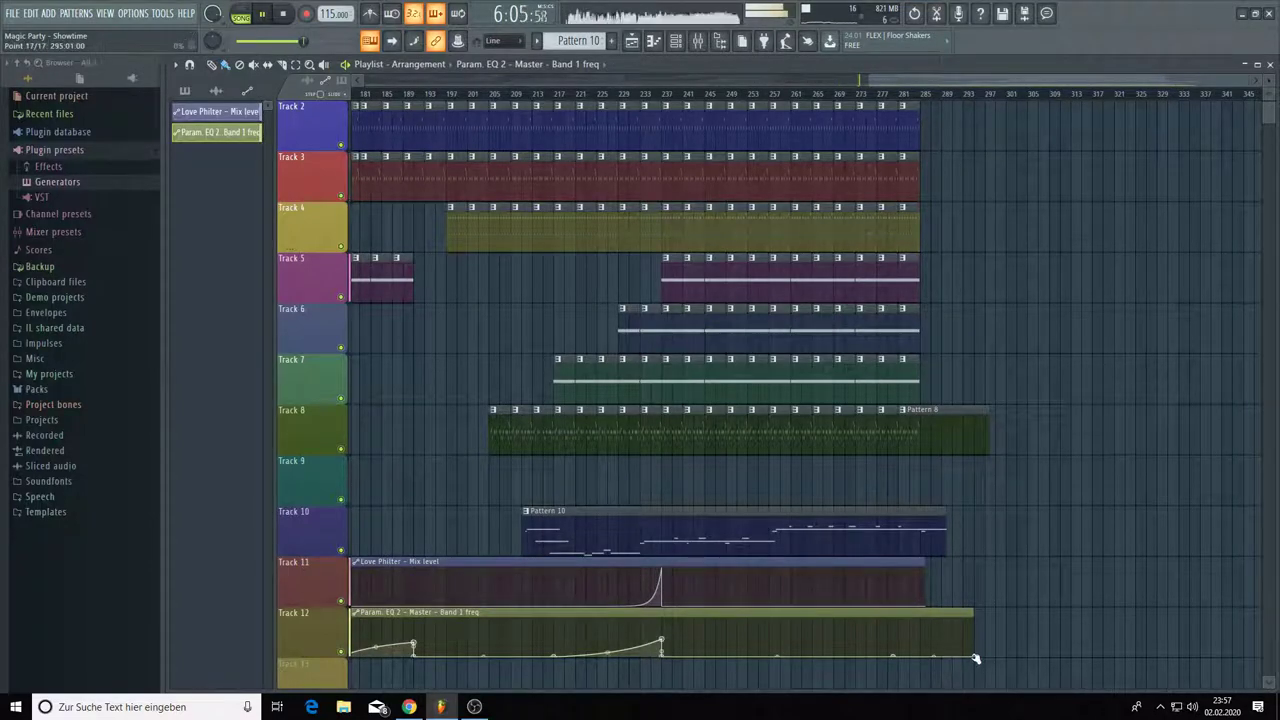
left_click_drag(976, 658, 977, 626)
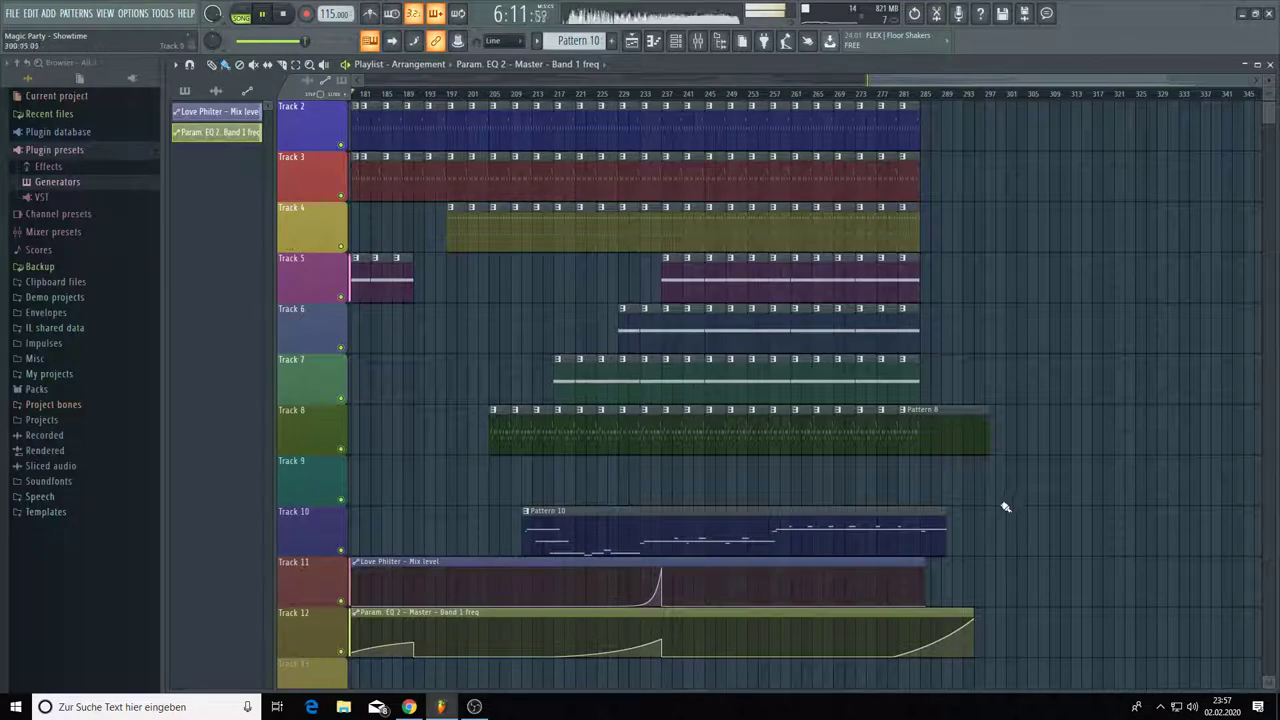
- Shorten the last Pattern 8 clip on track 8, starting at bar 281, to 4 bars
left_click_drag(997, 433, 978, 411)
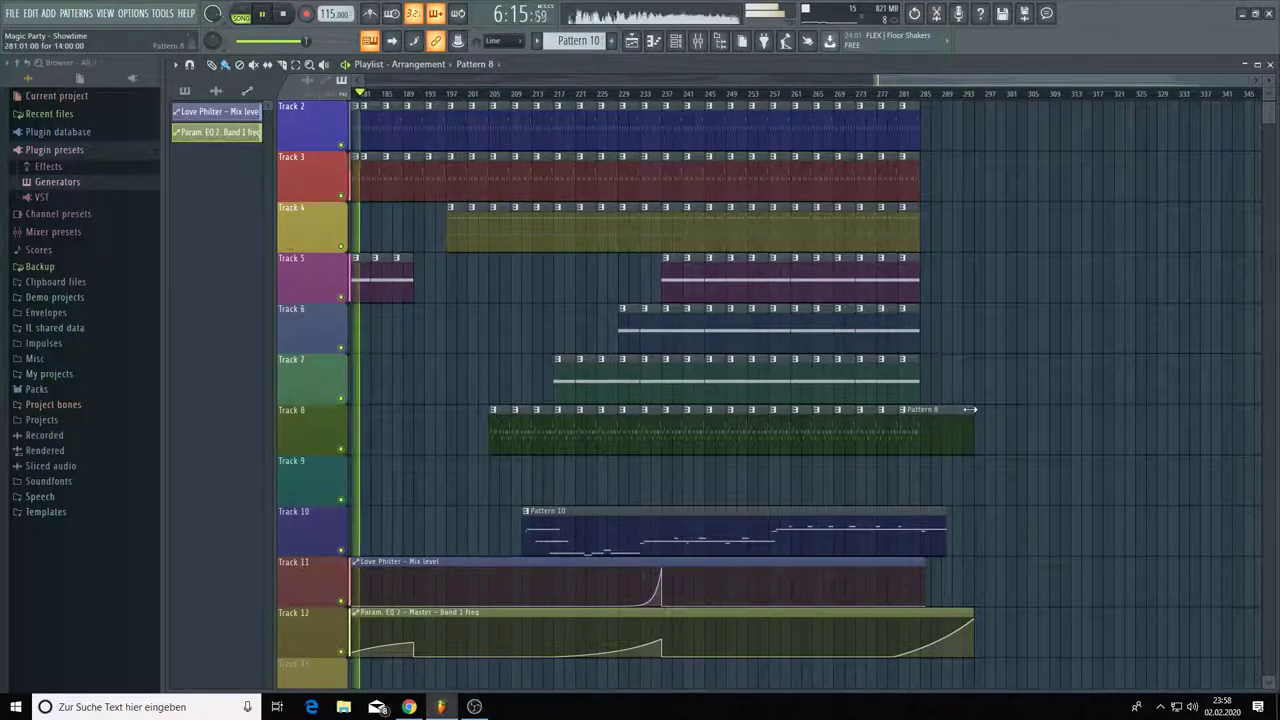
left_click_drag(970, 409, 933, 409)
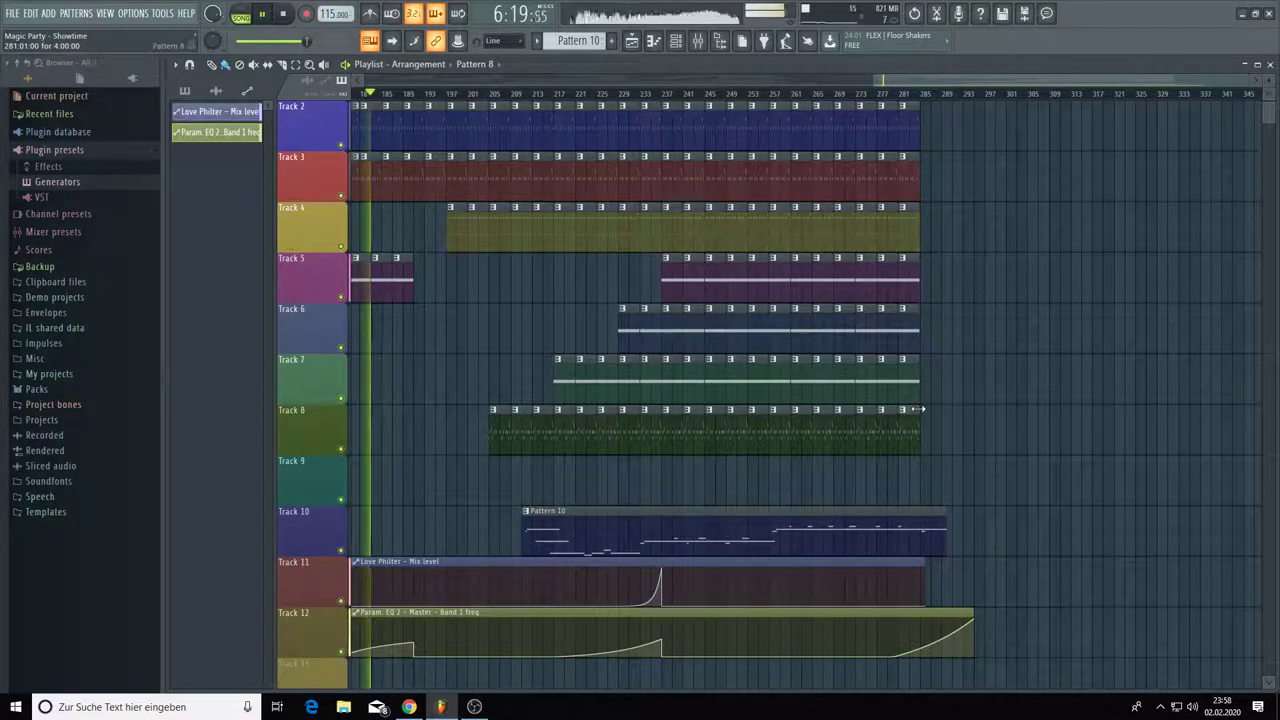
- Check the whole playlist arrangement across all tracks and save the project
scroll(966, 460, "up", 1)
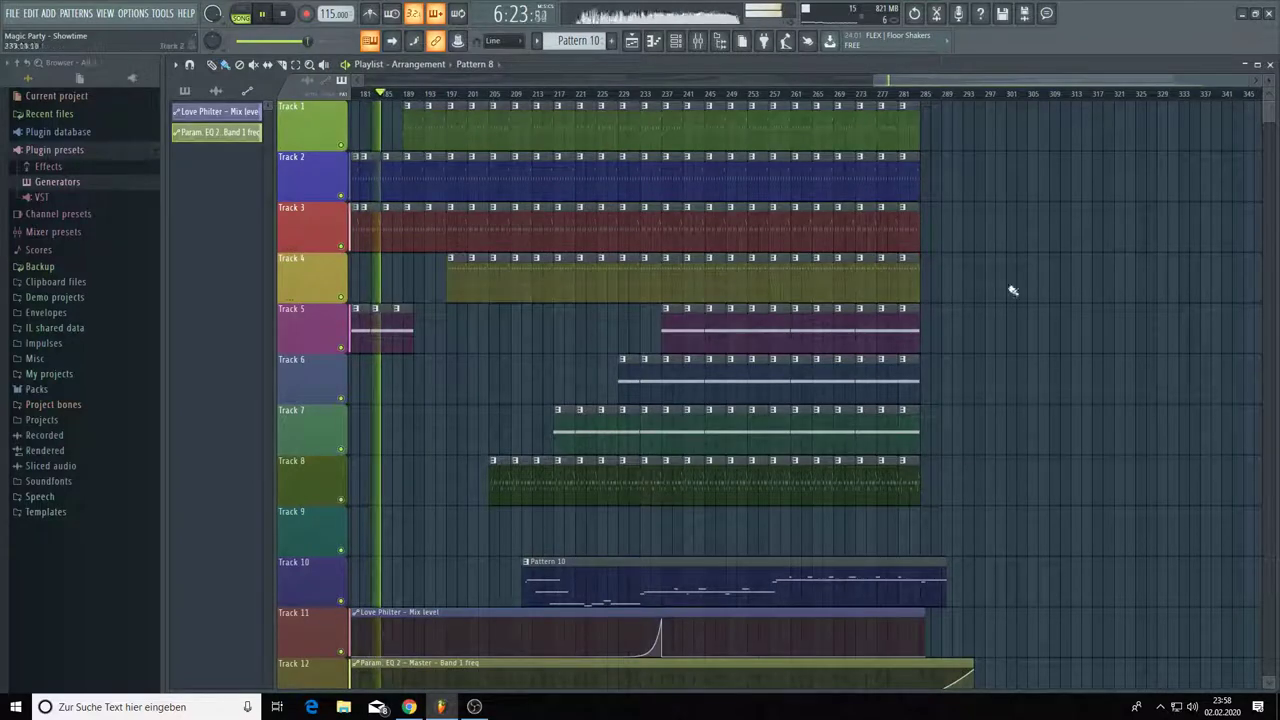
scroll(768, 395, "down", 2)
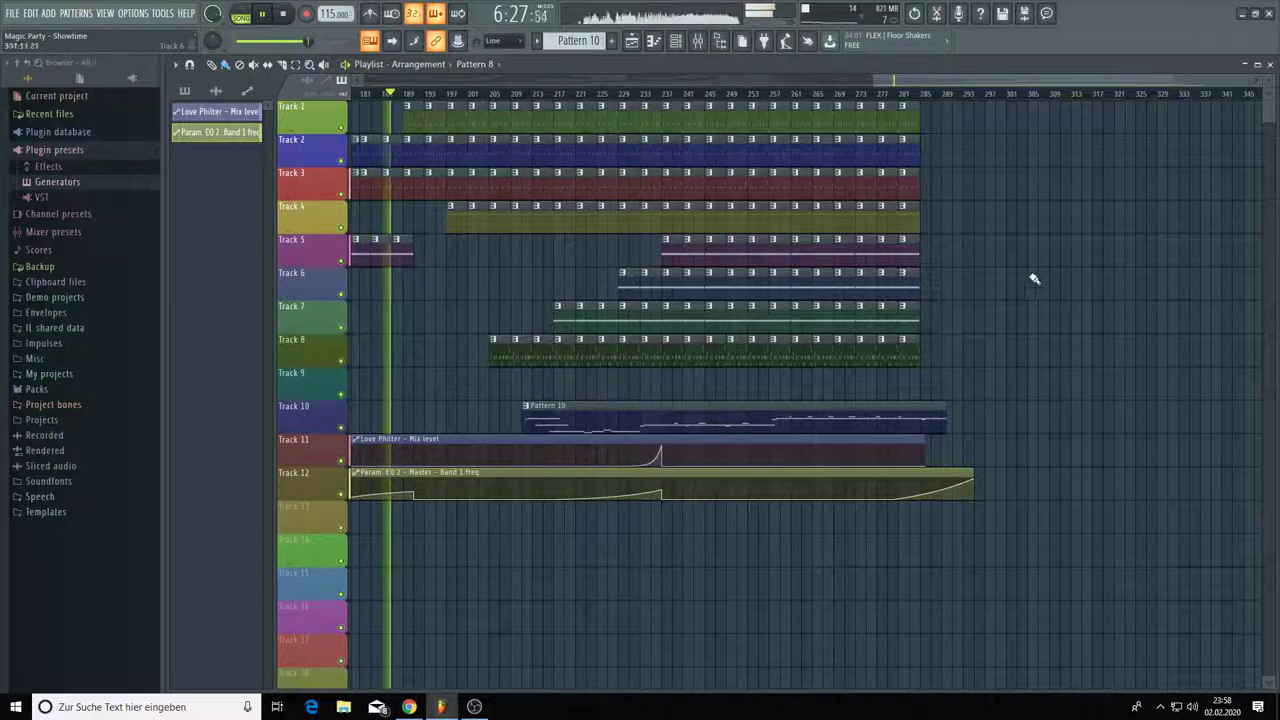
scroll(1034, 277, "up", 1)
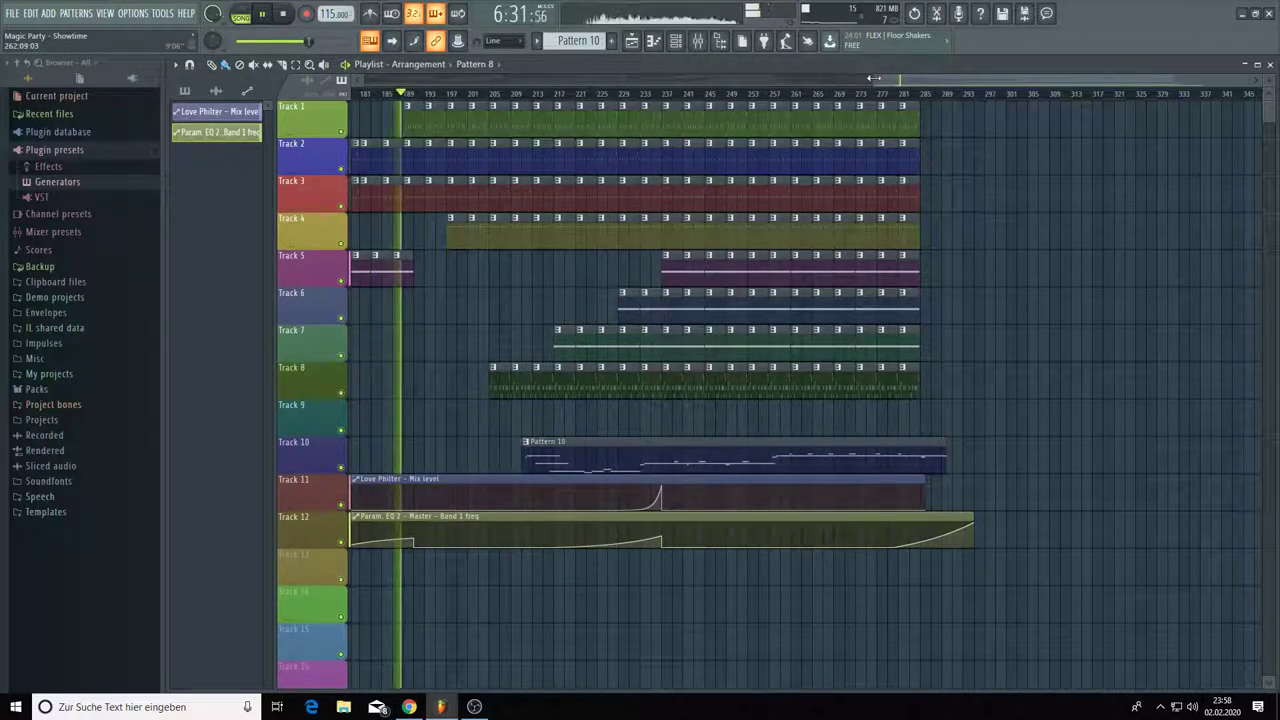
scroll(870, 75, "down", 2)
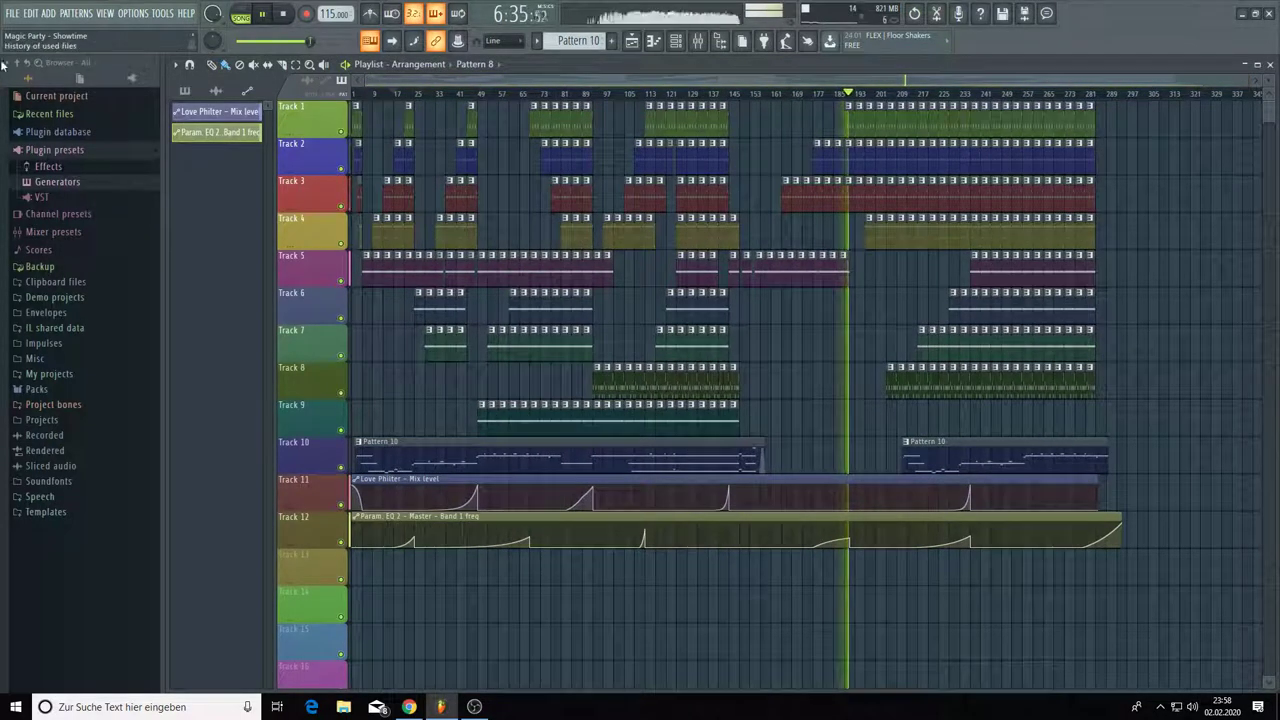
left_click(14, 14)
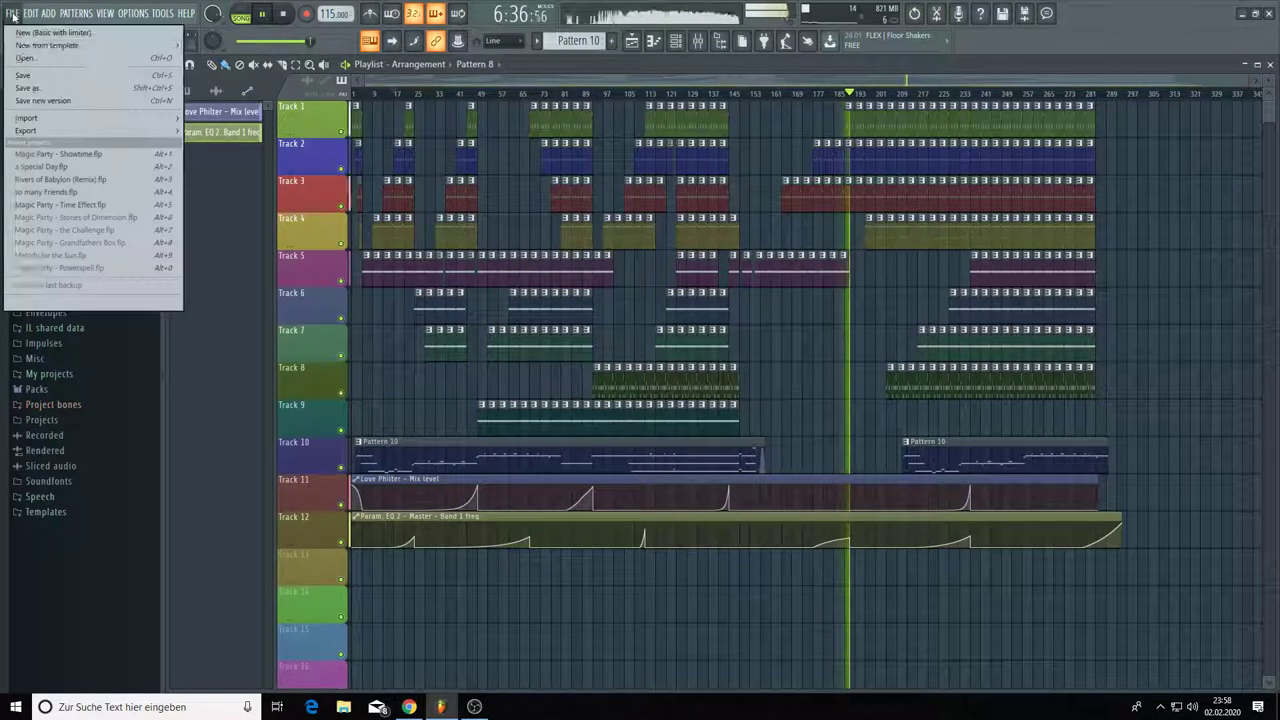
left_click(25, 74)
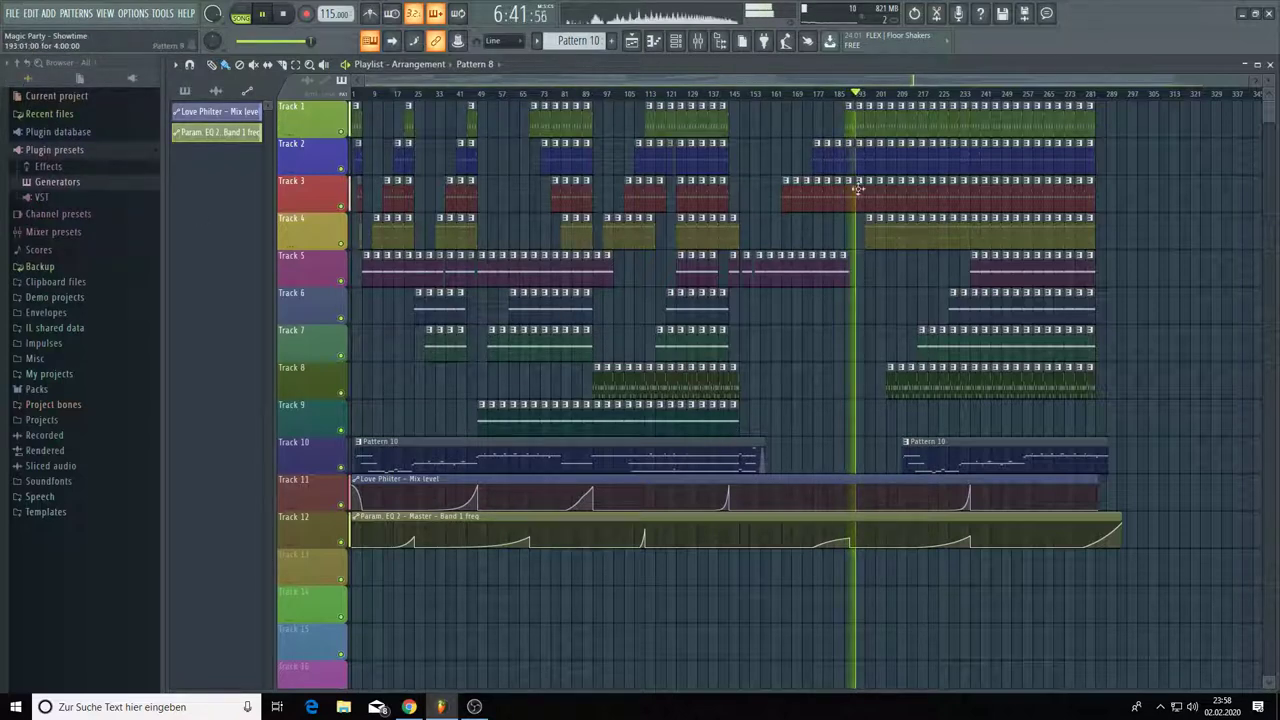
- Show the mixer without the channel rack and load a Fruity Parametric EQ 2 into effect slot 4 of the Master track
left_click(677, 41)
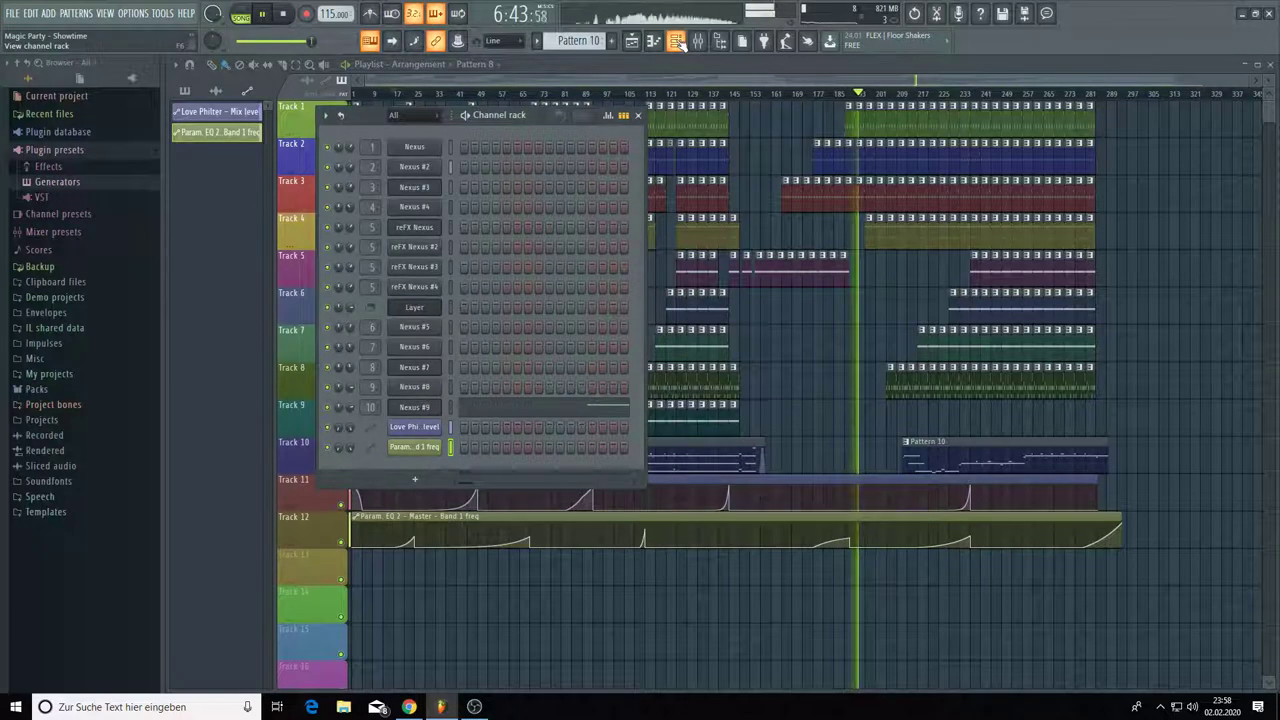
left_click(698, 41)
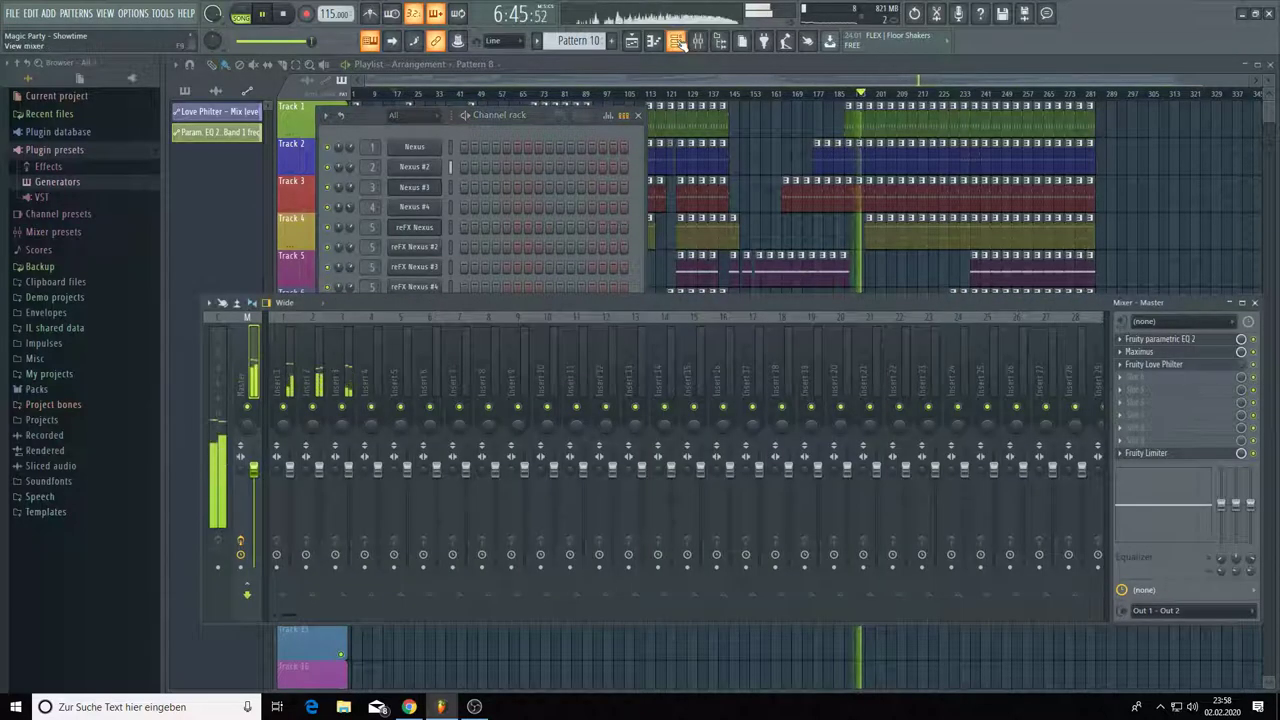
left_click(677, 41)
left_click(677, 41)
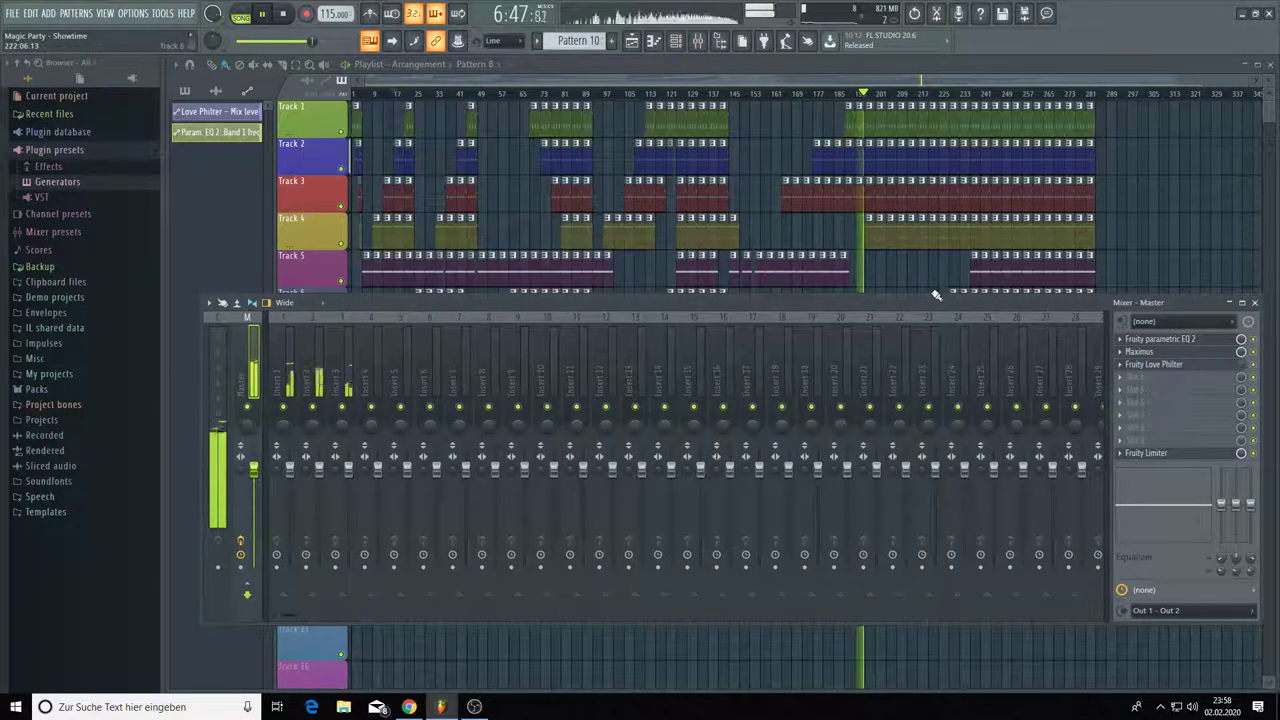
left_click(1122, 377)
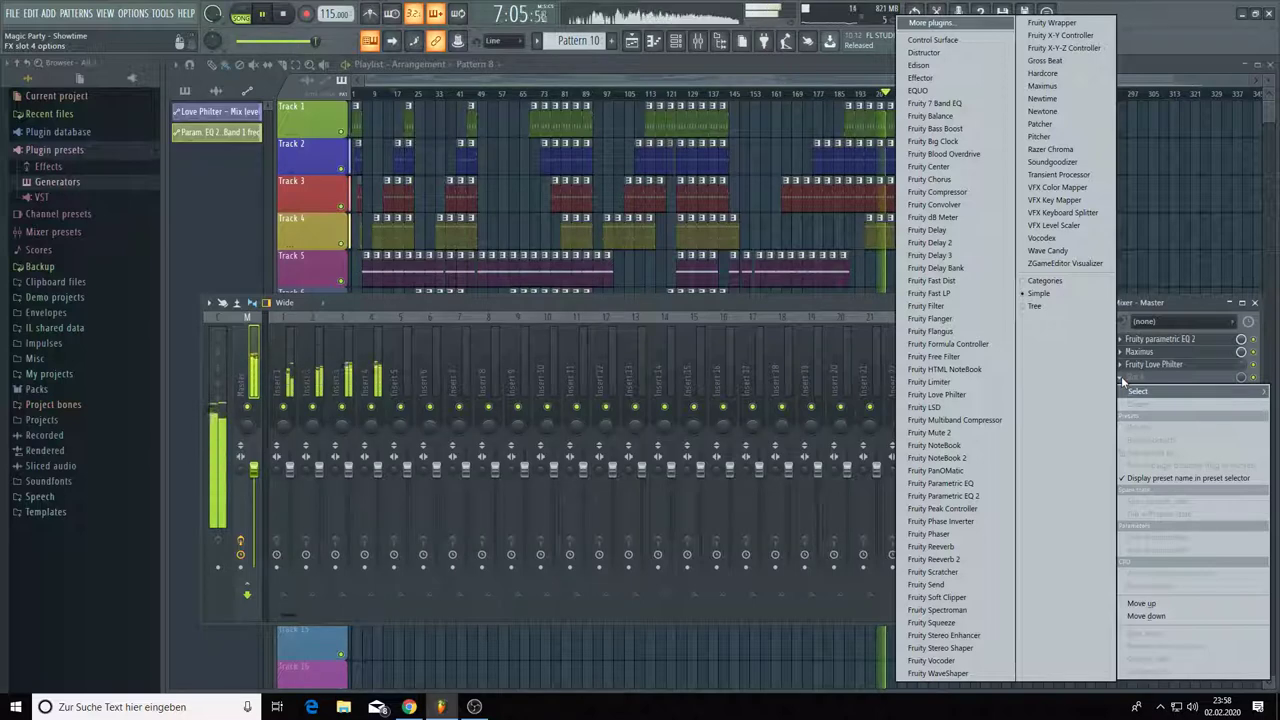
left_click(957, 497)
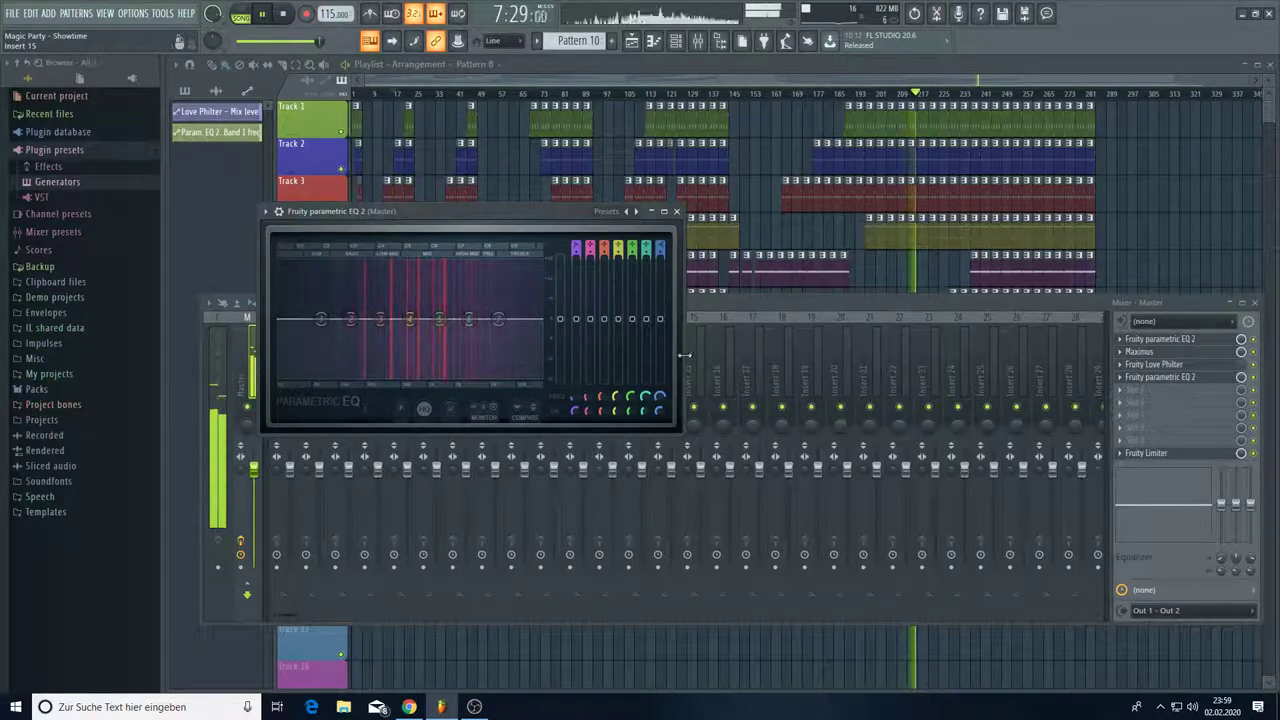
- Replace the Fruity Parametric EQ 2 in slot 4 of the Master track with Wave Candy and show its spectrum
left_click(1121, 378)
mouse_move(1122, 382)
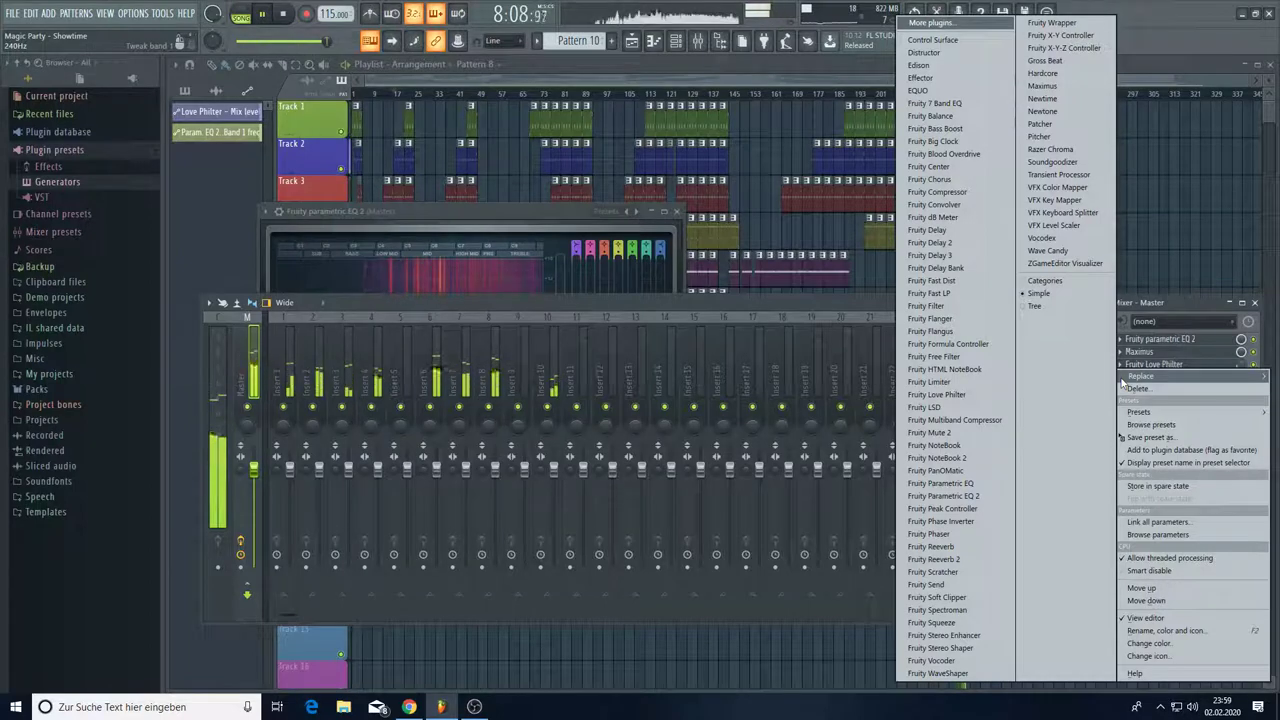
left_click(1083, 251)
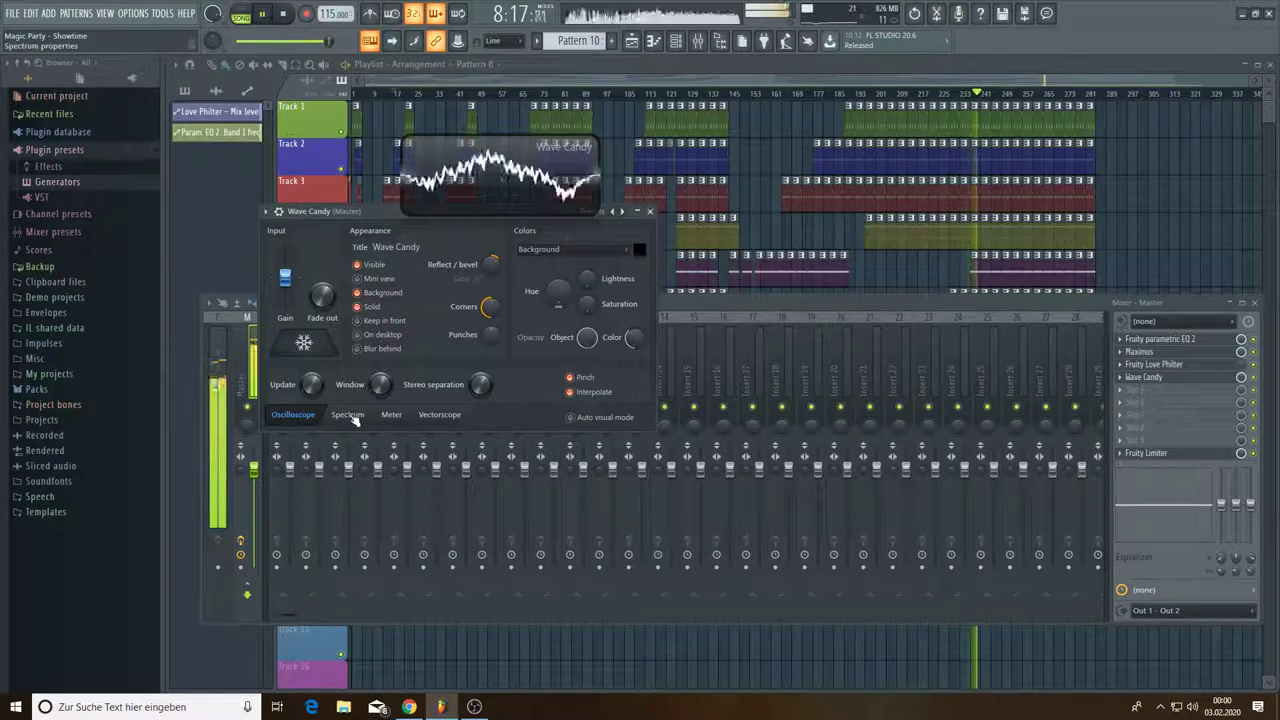
left_click(348, 414)
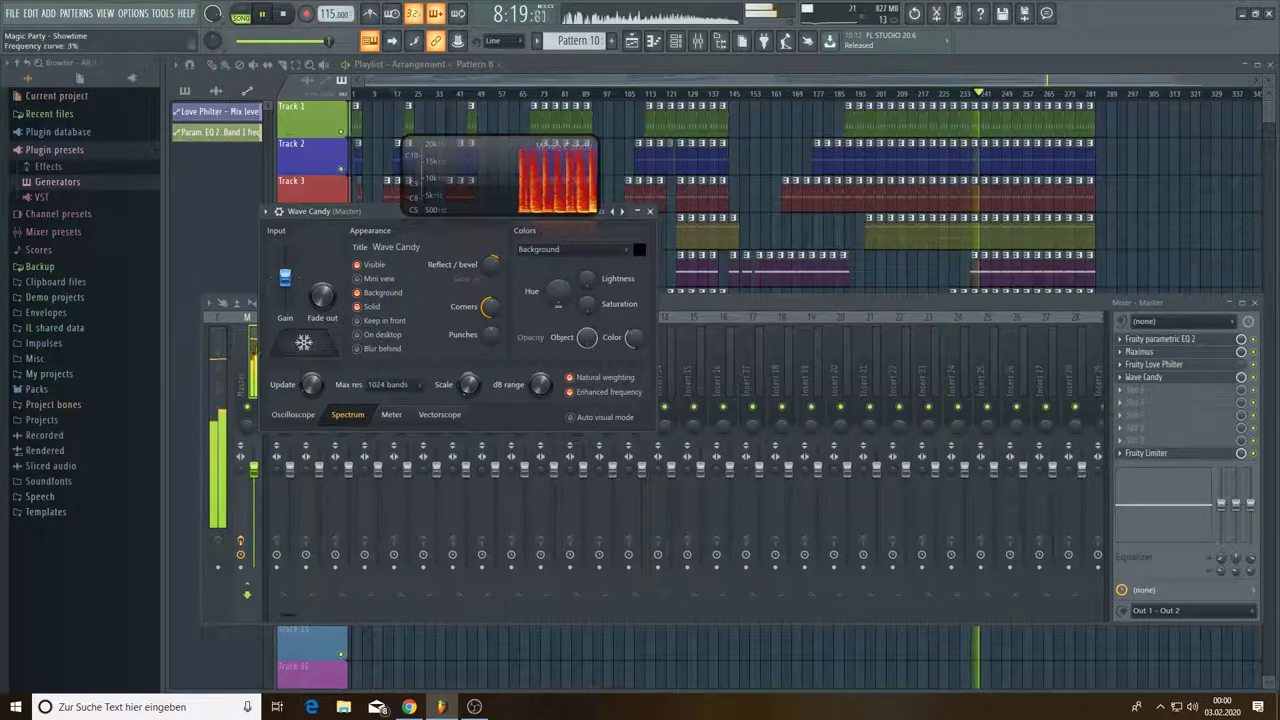
- Raise the Wave Candy spectrum's frequency scale and set its maximum resolution to 8192 bands
mouse_move(469, 384)
left_mouse_down()
mouse_move(469, 366)
mouse_move(469, 394)
left_mouse_up()
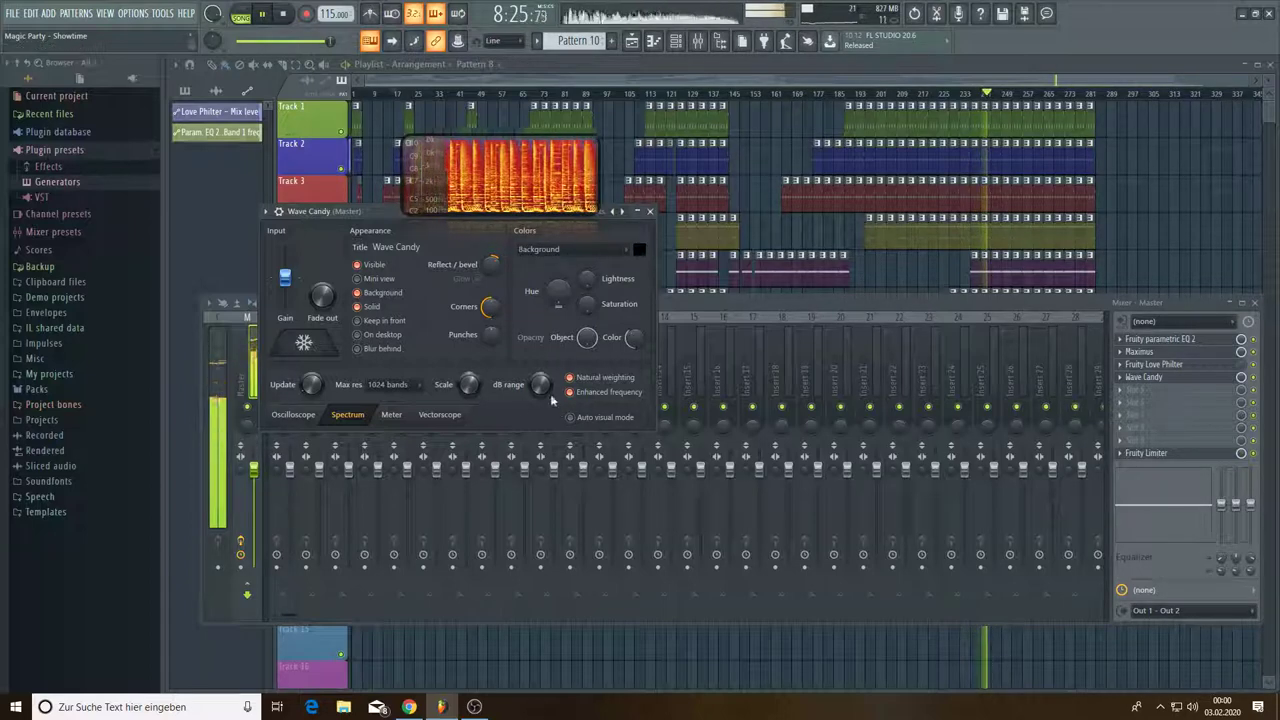
left_click(413, 382)
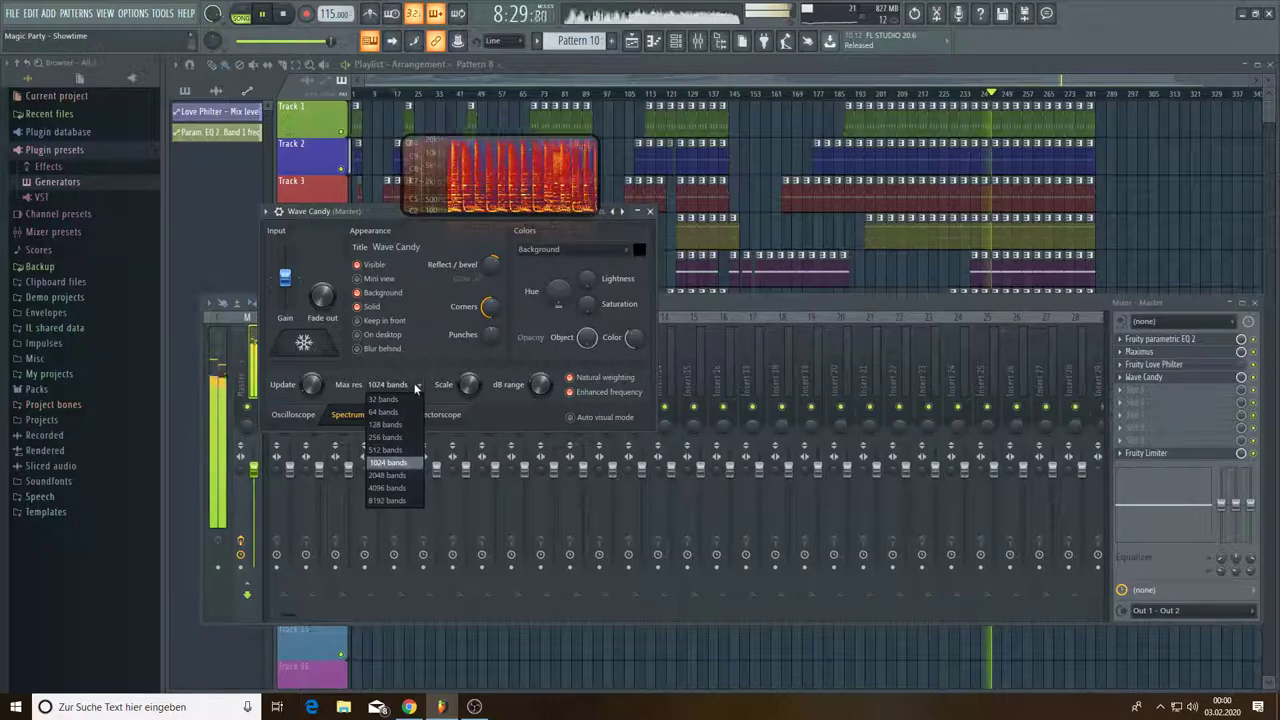
left_click(395, 500)
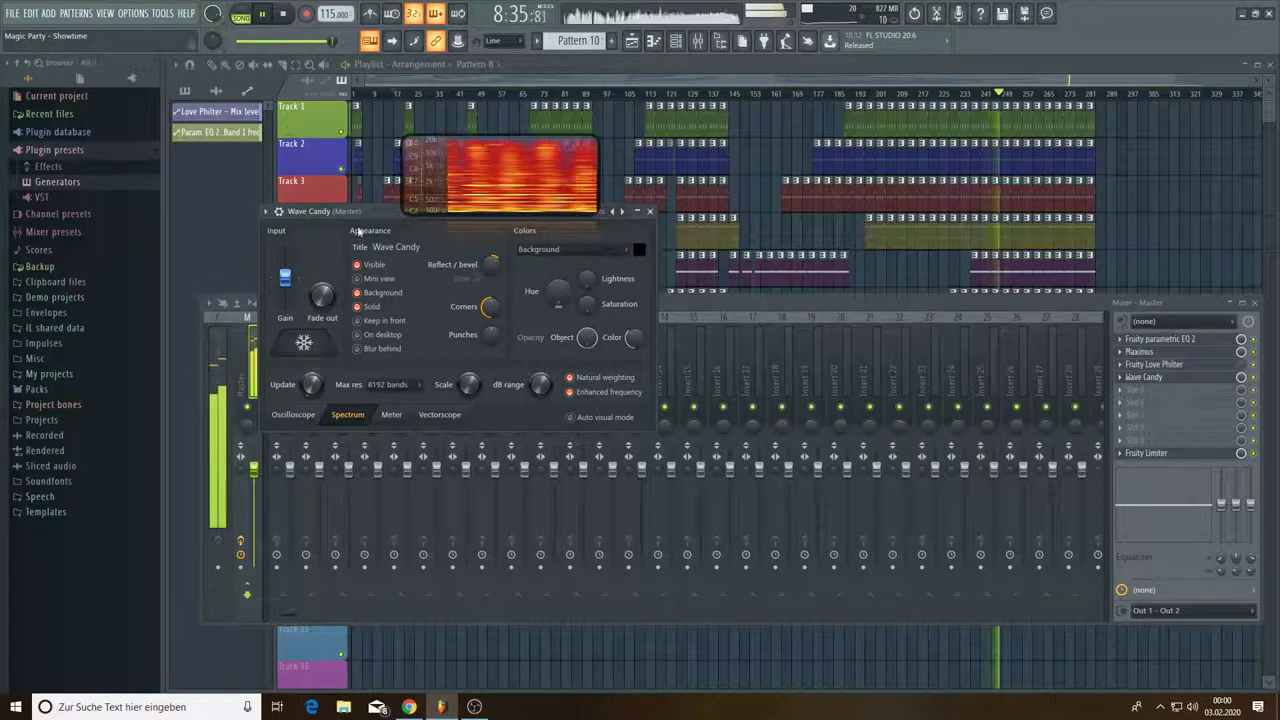
- Keep the Wave Candy display in front of other windows, enlarge it considerably and place it clear of its settings
left_click(357, 320)
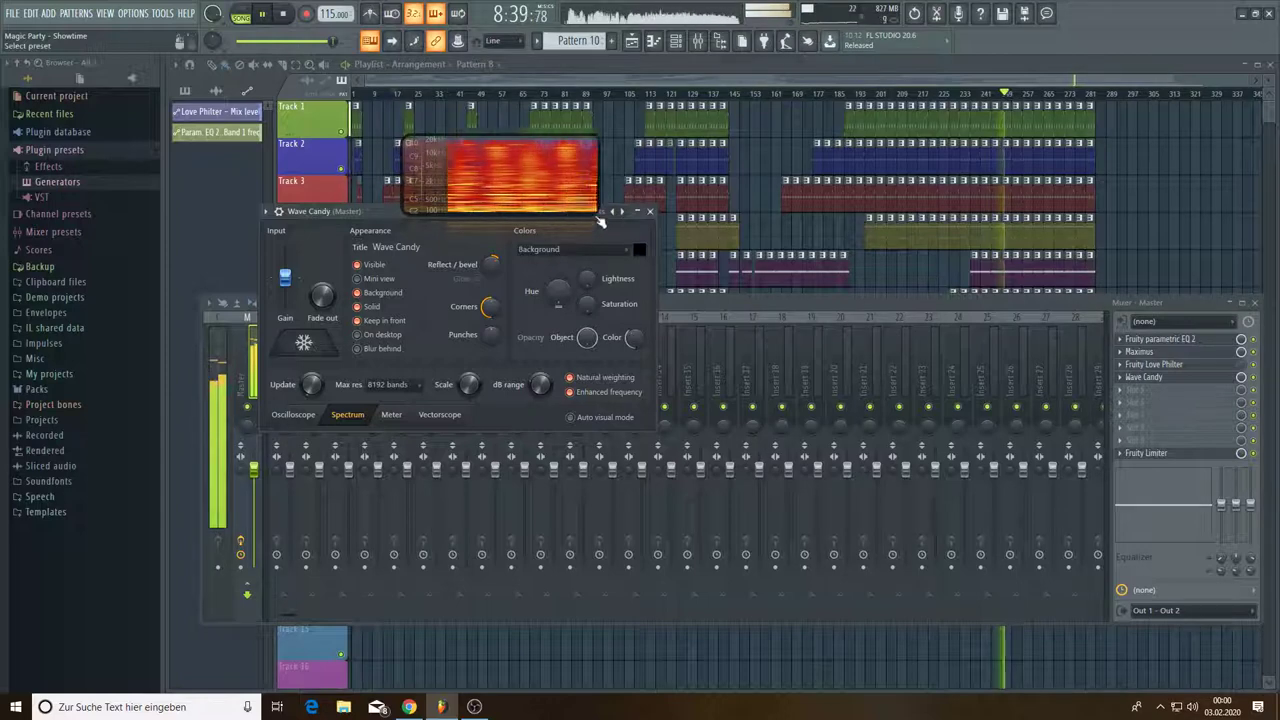
left_click_drag(595, 212, 1092, 658)
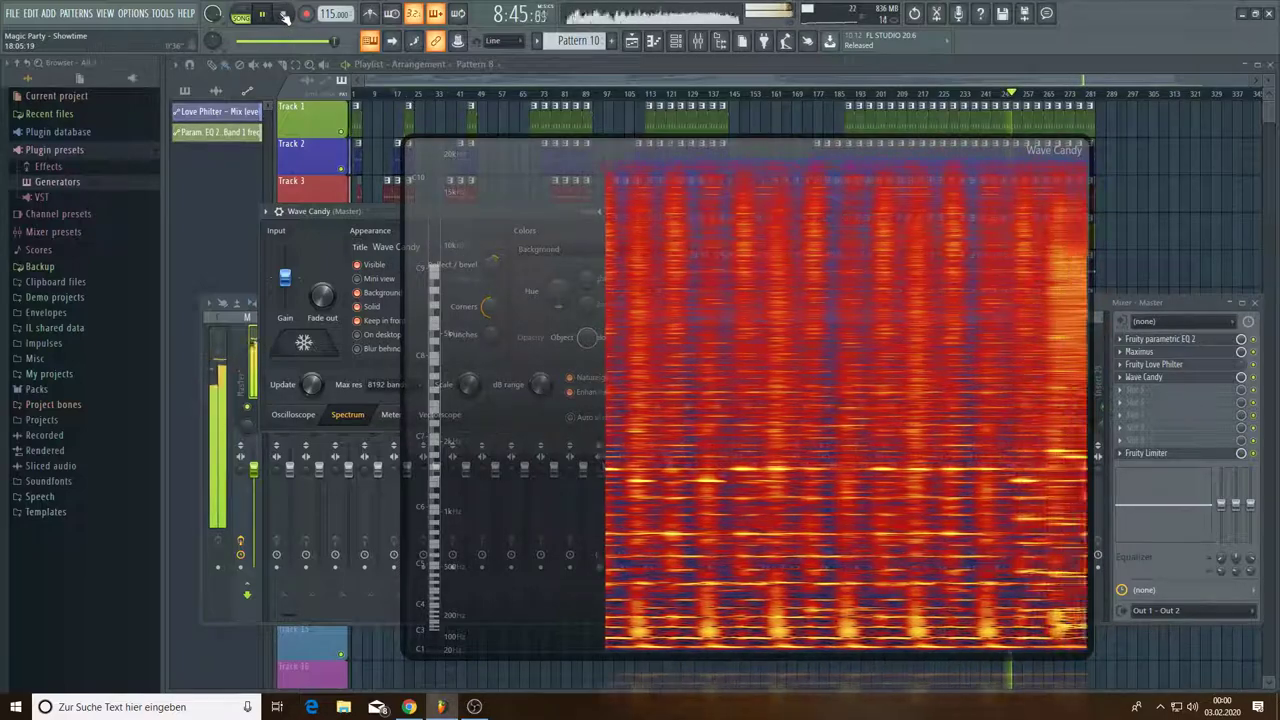
left_click_drag(597, 277, 756, 238)
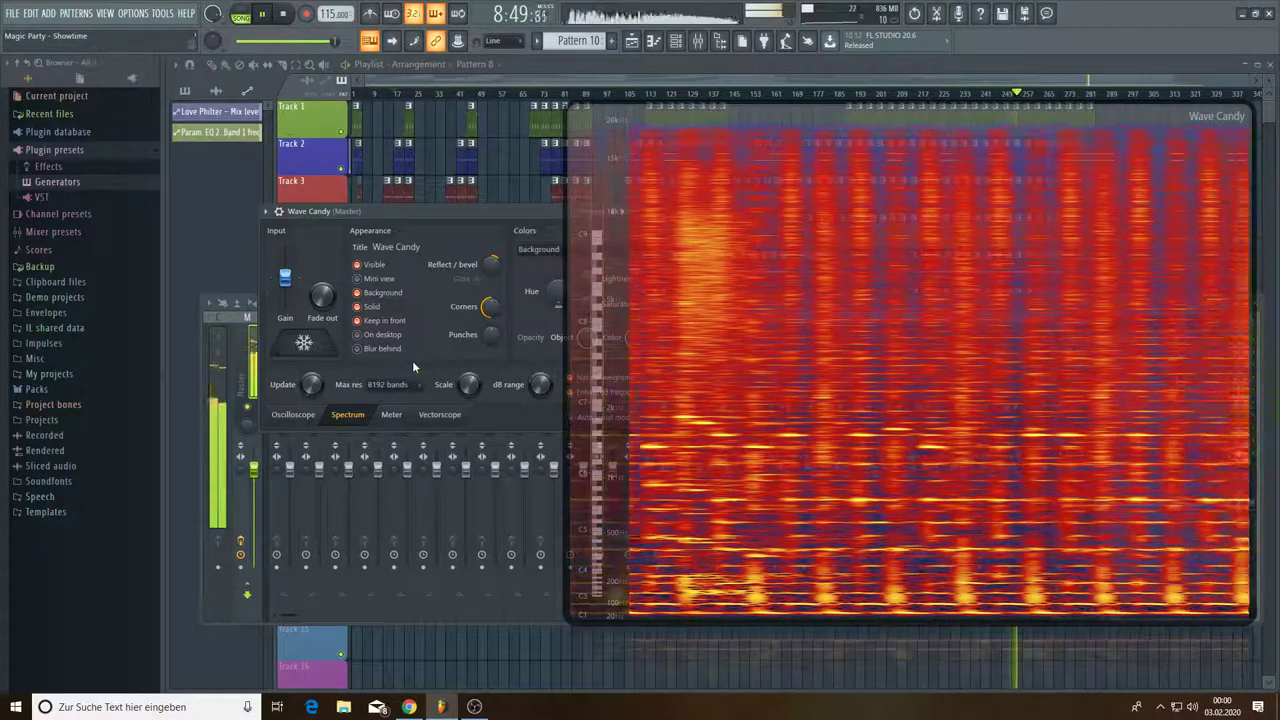
- Set the spectrum's maximum resolution to 2048 bands, raise its frequency scale further and stop the song
left_click(403, 385)
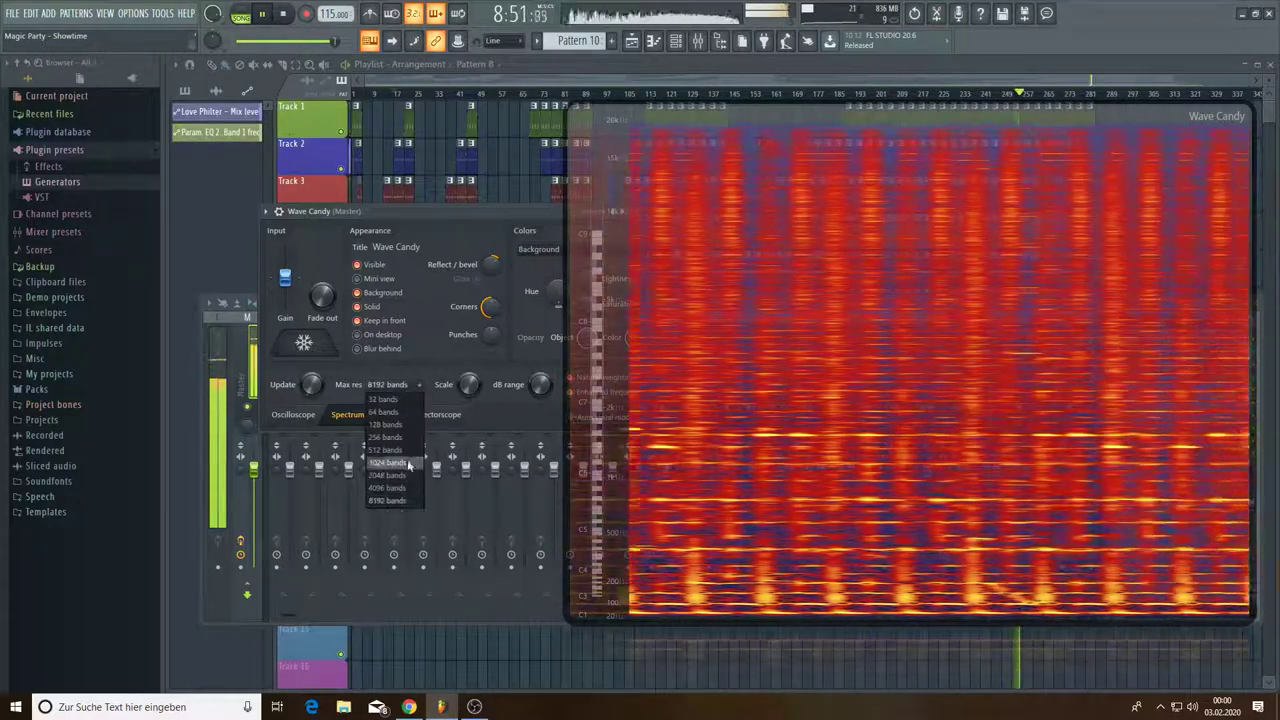
left_click(404, 488)
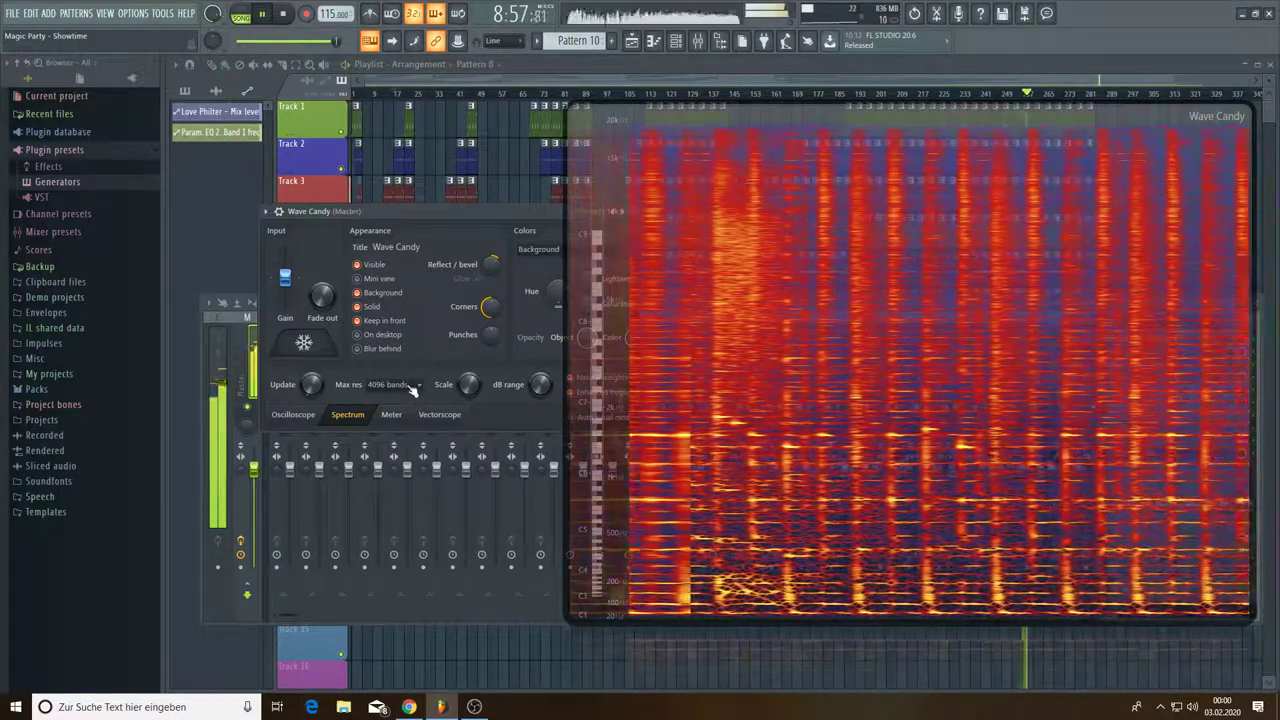
left_click(406, 388)
left_click(389, 474)
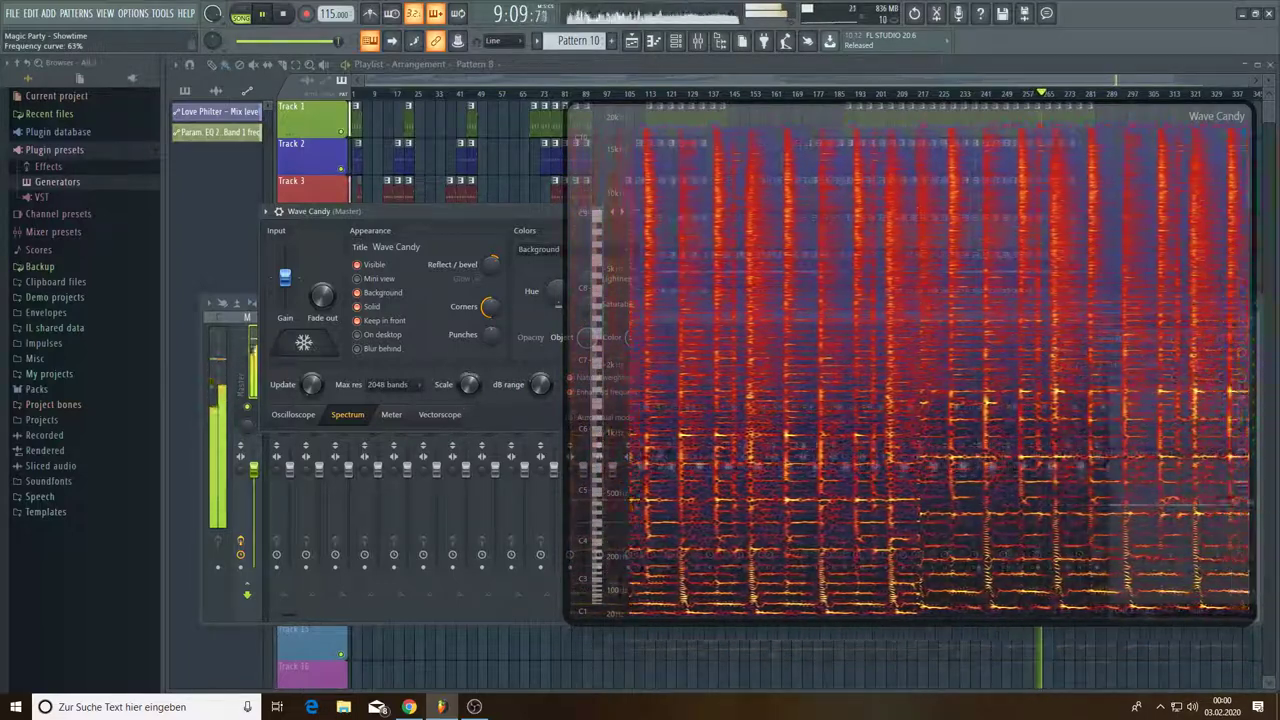
left_click_drag(469, 384, 472, 390)
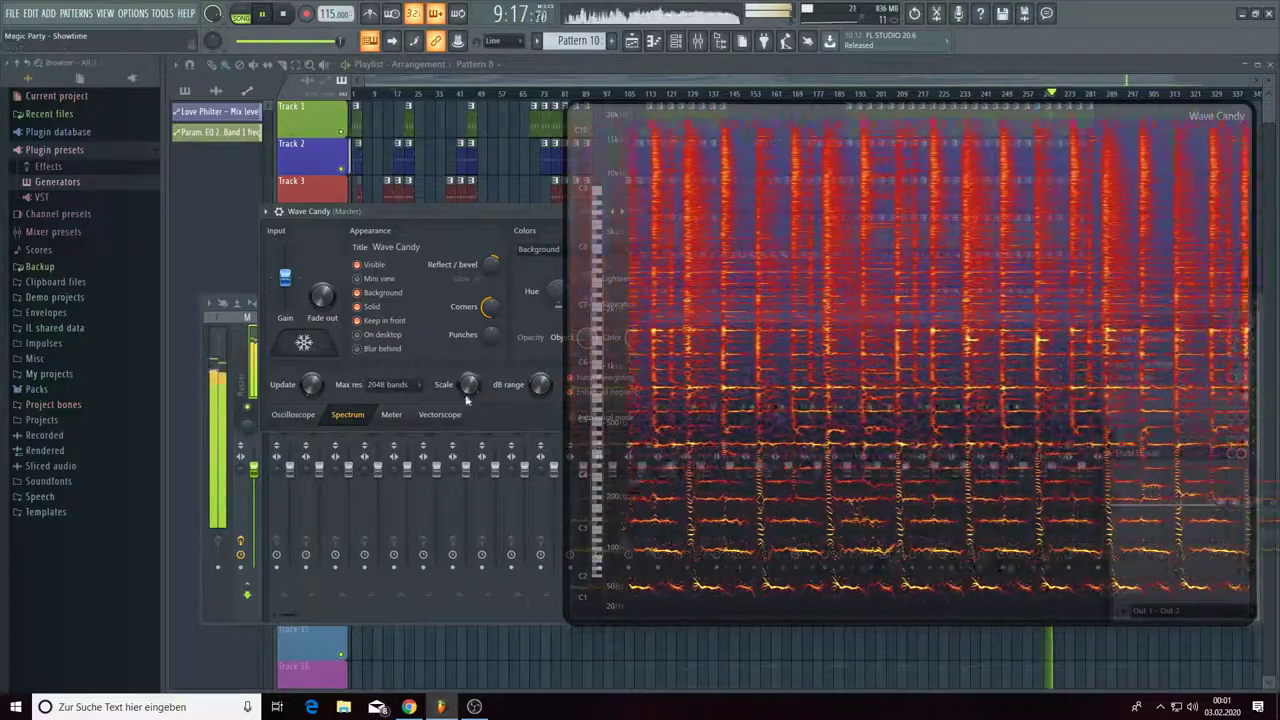
left_click(285, 15)
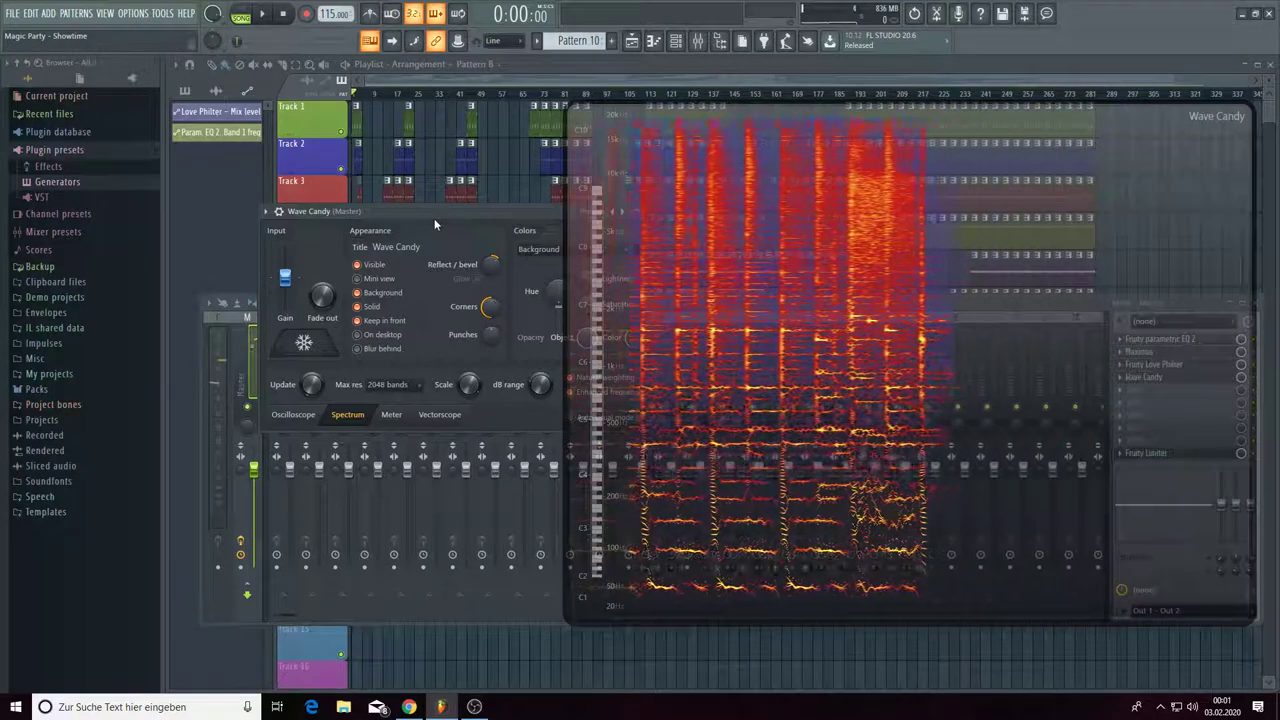
- Close the mixer and arrange the Wave Candy settings and the spectrum display side by side over the playlist
left_click_drag(435, 211, 380, 492)
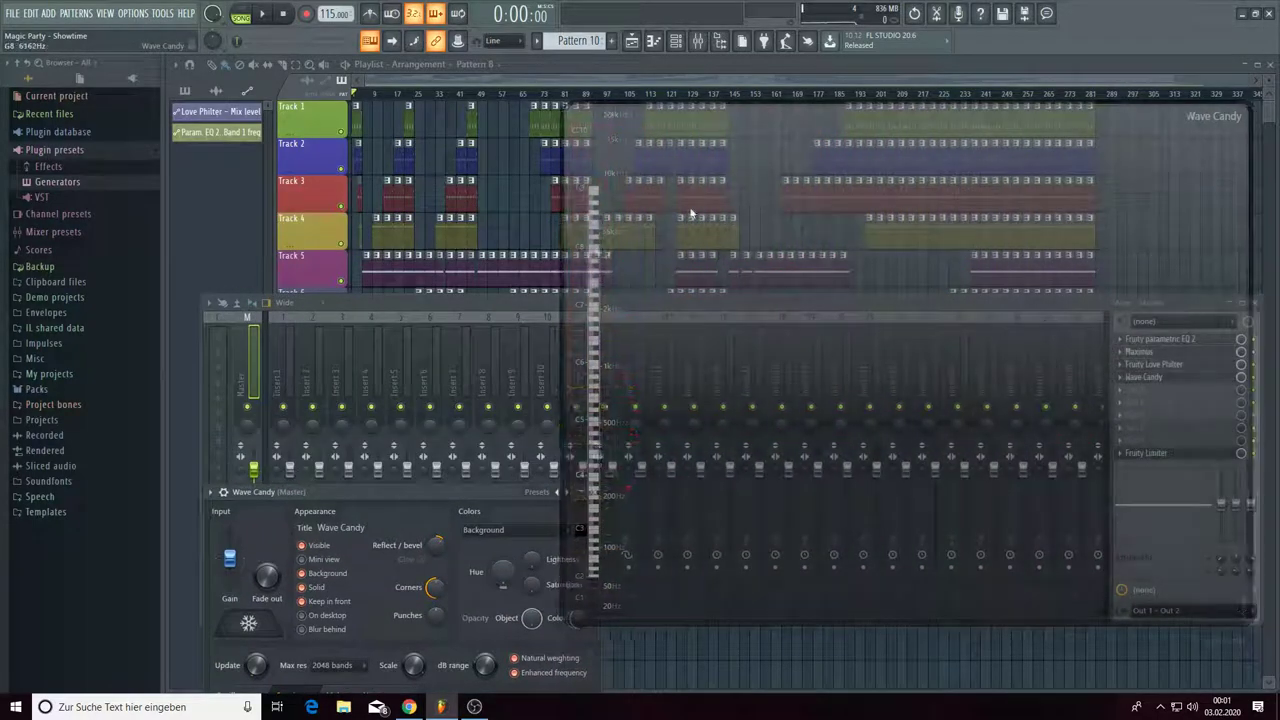
left_click_drag(690, 214, 535, 212)
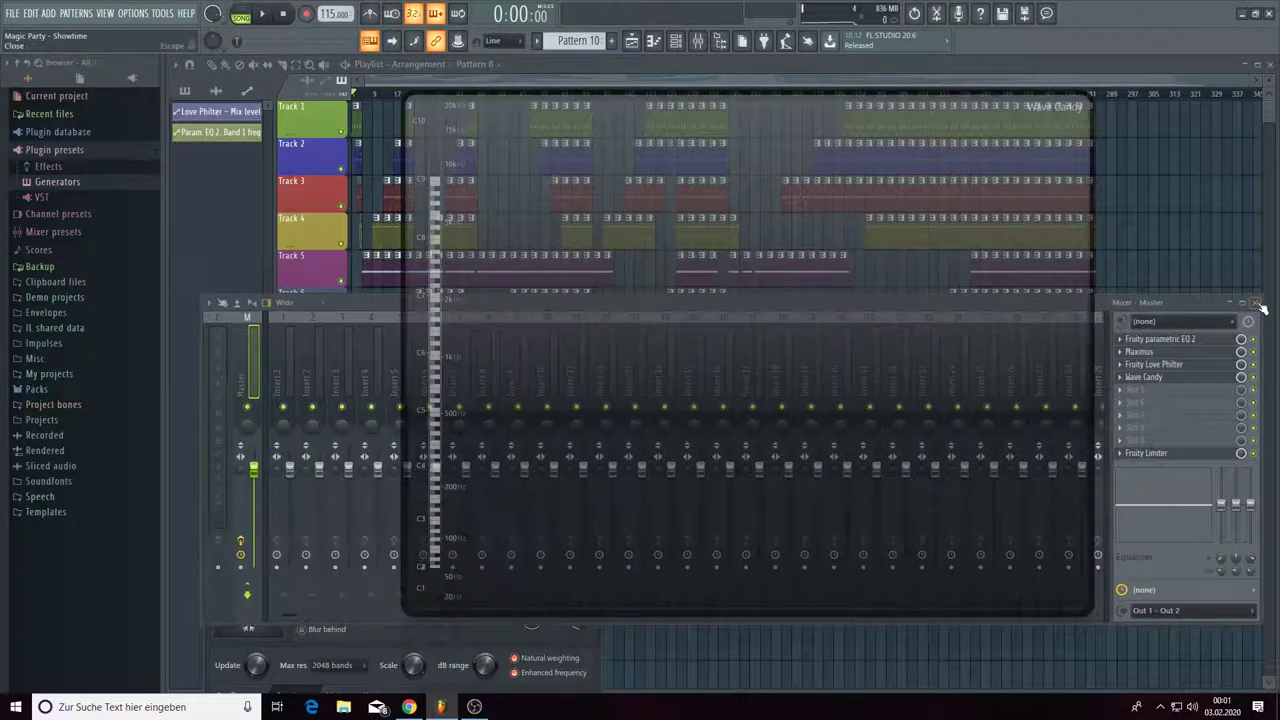
left_click(1257, 302)
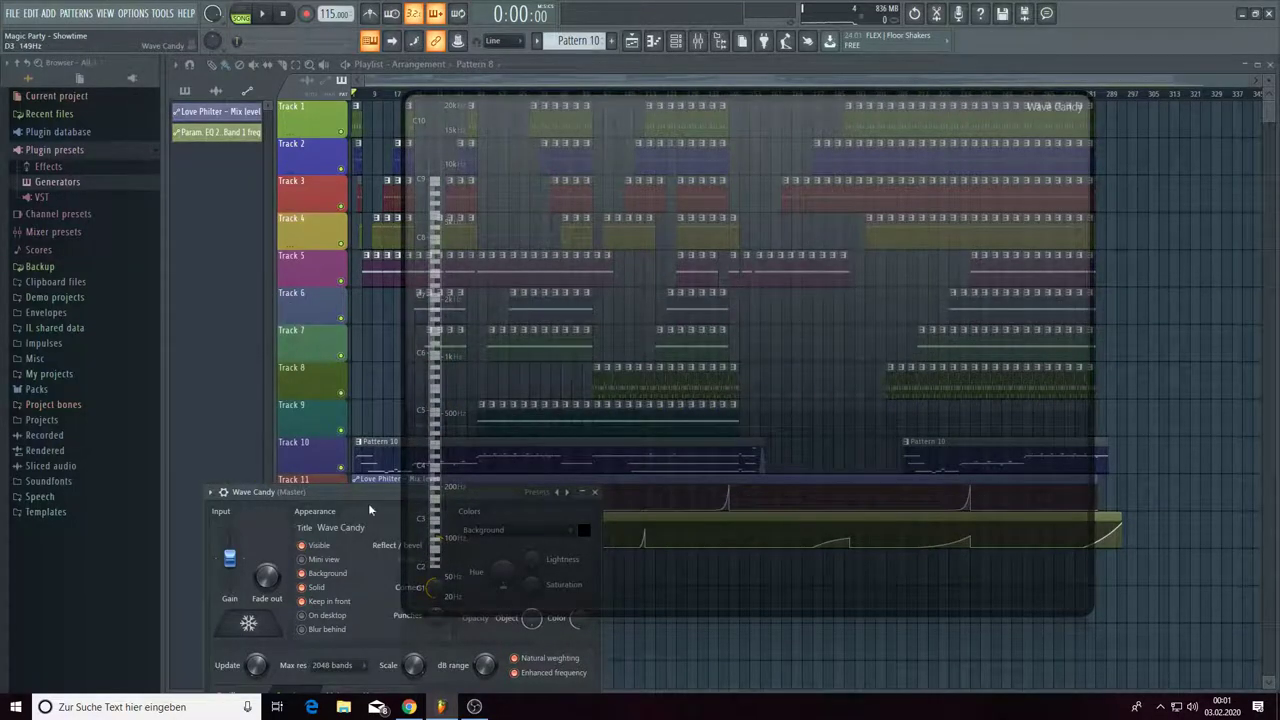
left_click_drag(354, 494, 977, 336)
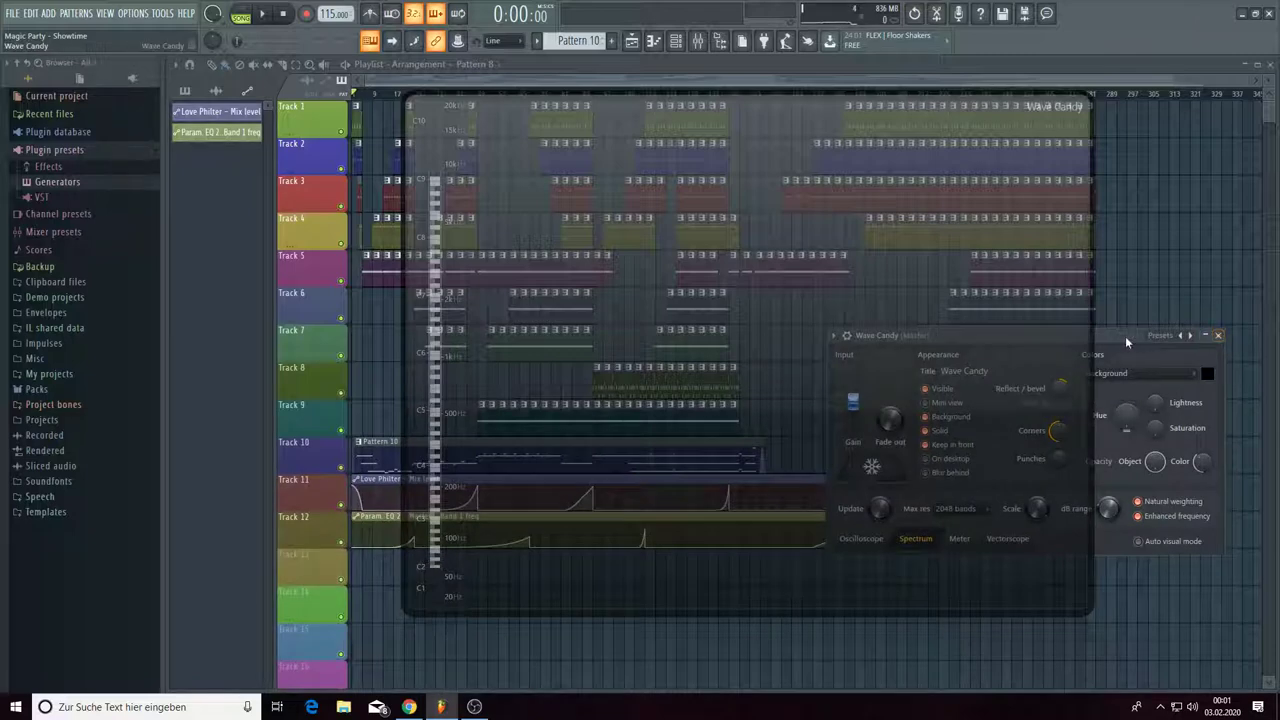
left_click_drag(1097, 349, 1132, 150)
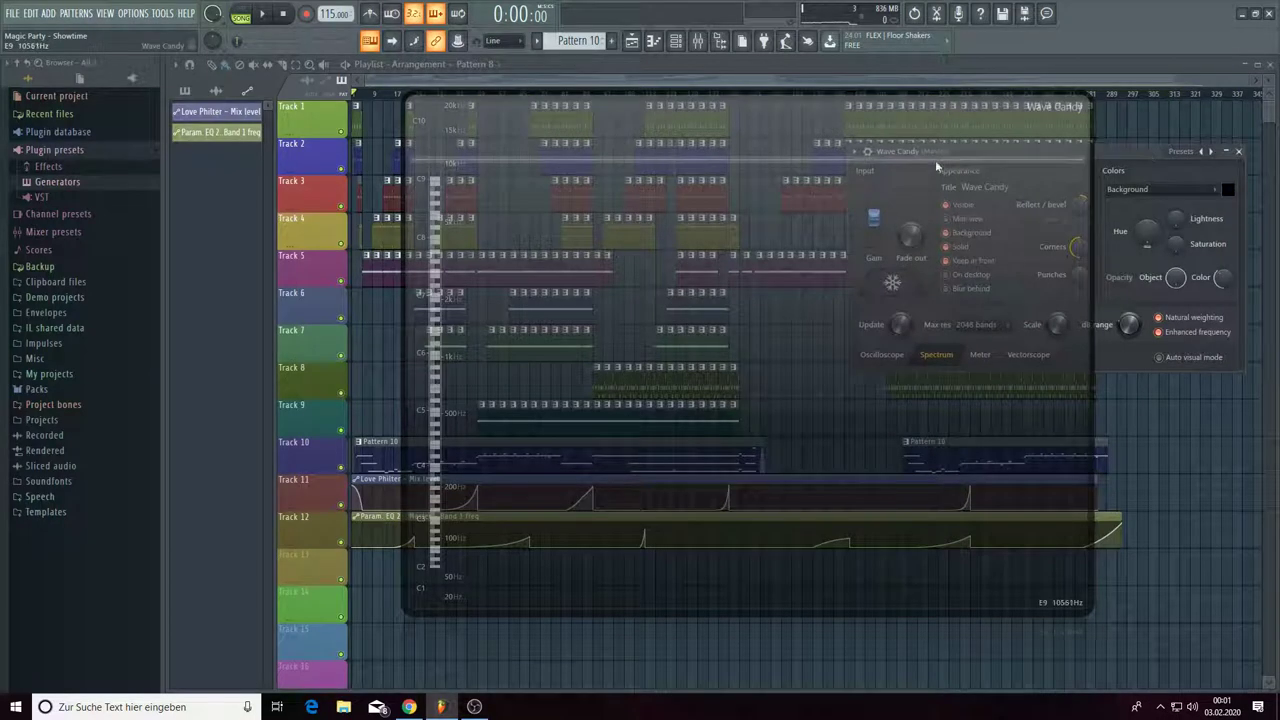
left_click_drag(935, 160, 642, 238)
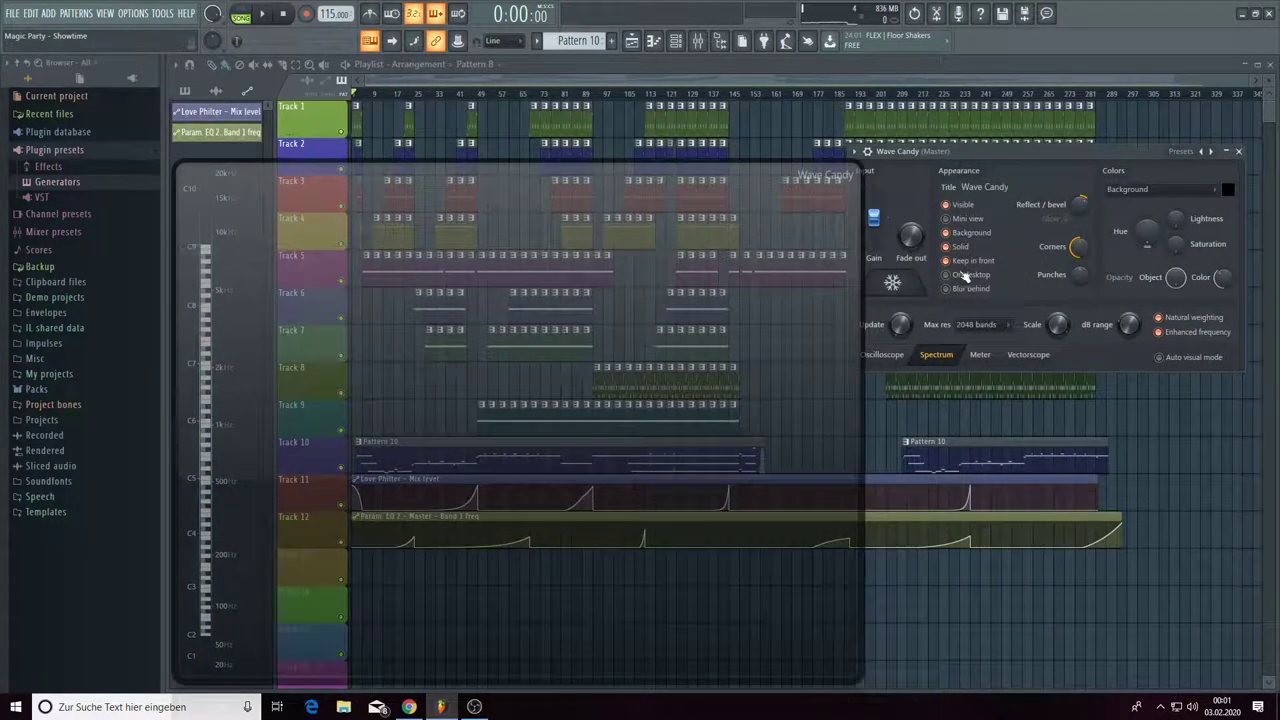
left_click_drag(1067, 148, 1098, 478)
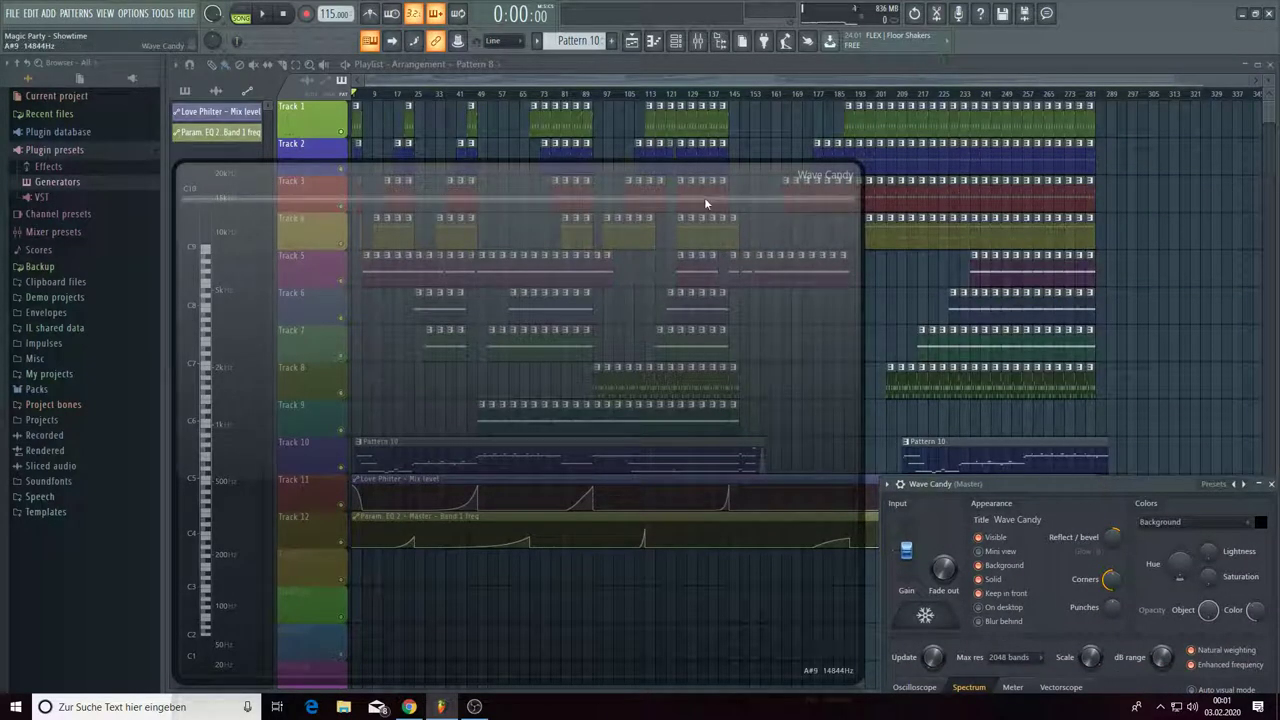
- Play the song, close the Wave Candy settings and make the spectrum display slightly smaller
key("space")
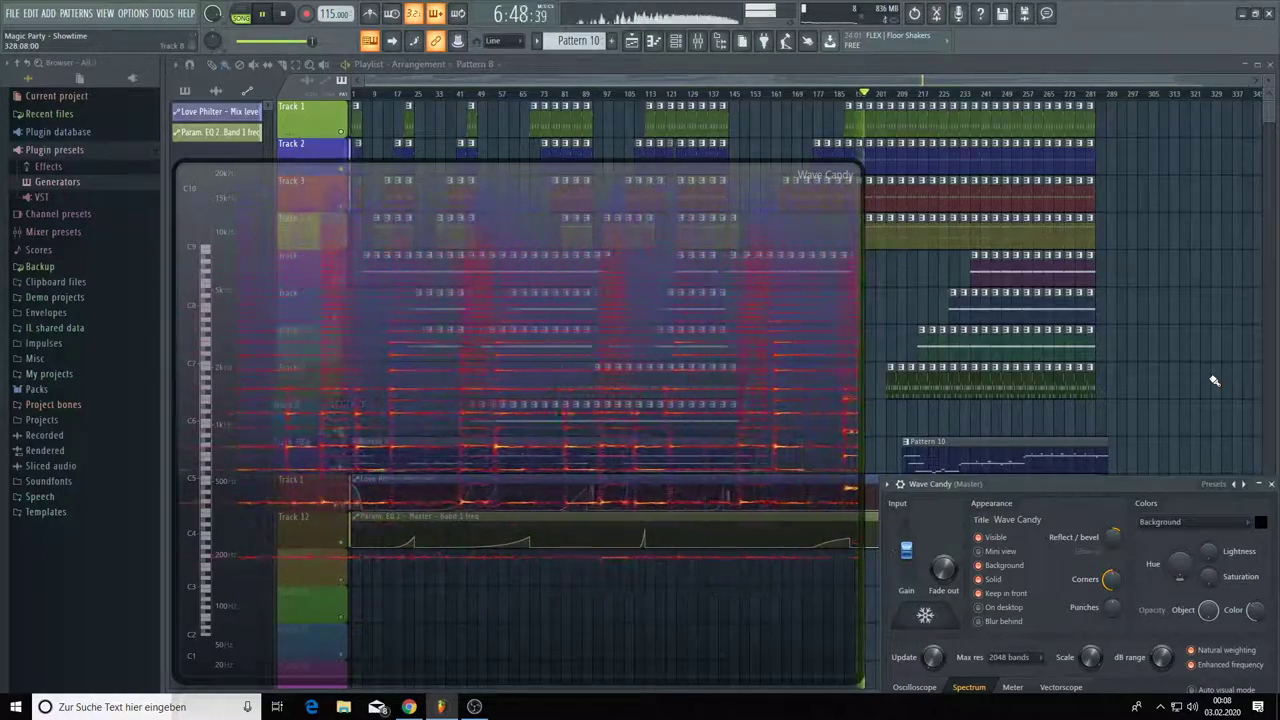
left_click(1271, 484)
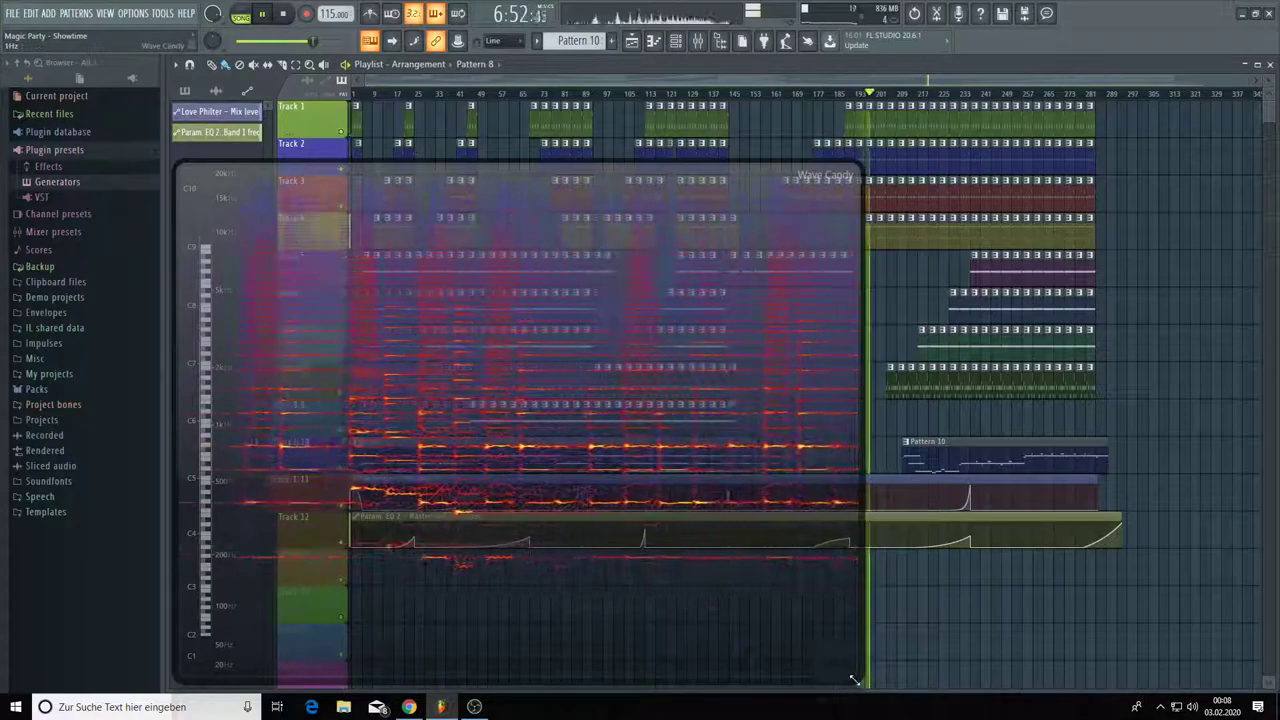
left_click_drag(855, 680, 797, 648)
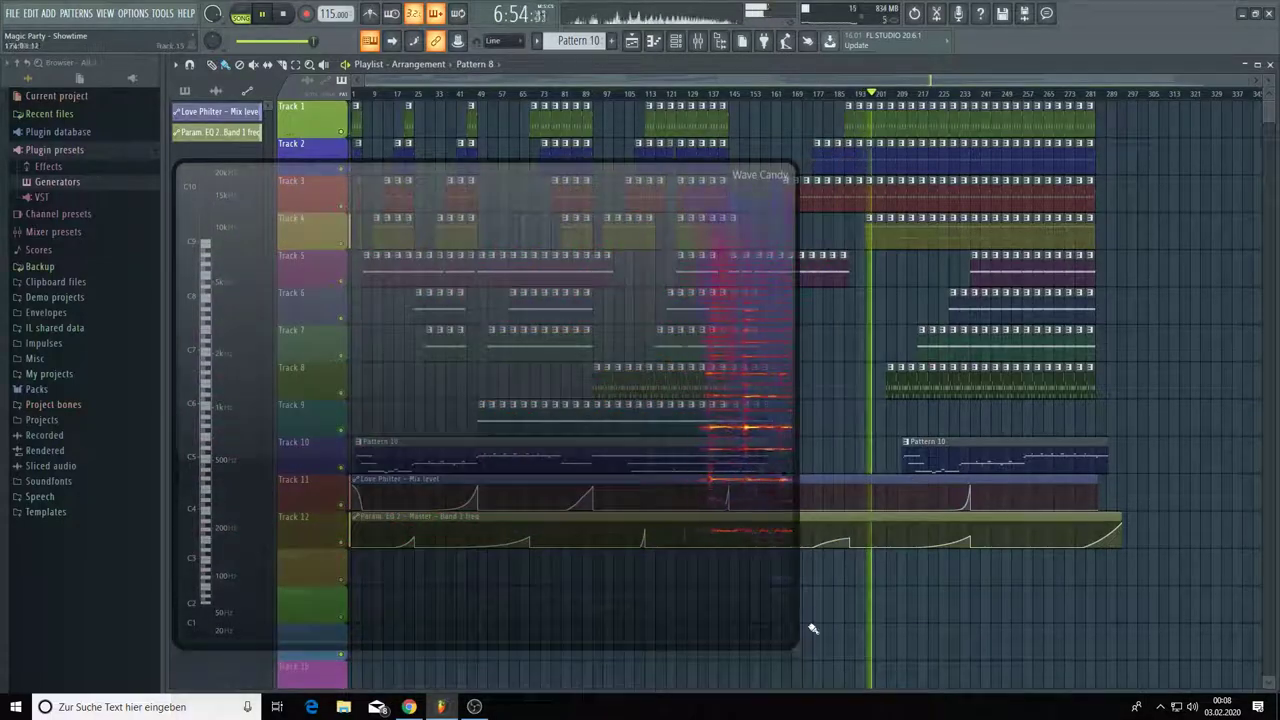
- Soften the abrupt drop of the Master EQ band 1 frequency automation near bar 191 into a short slope
mouse_move(851, 548)
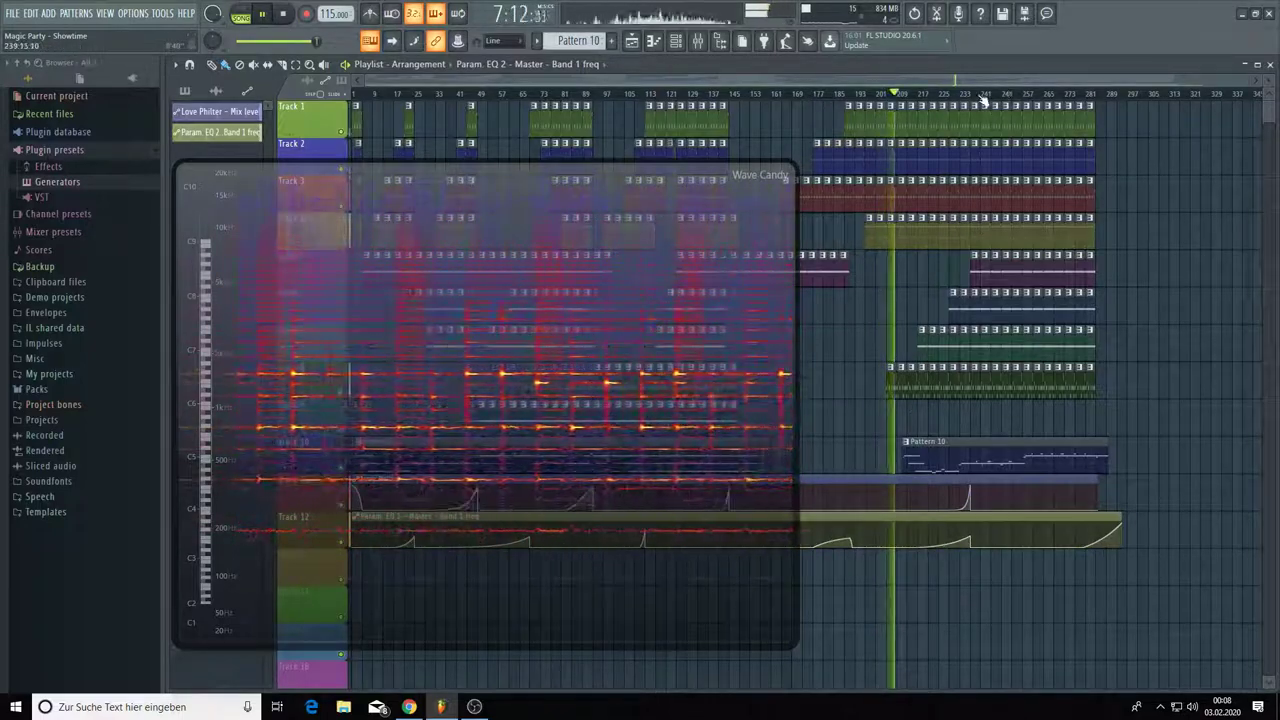
scroll(985, 101, "up", 4)
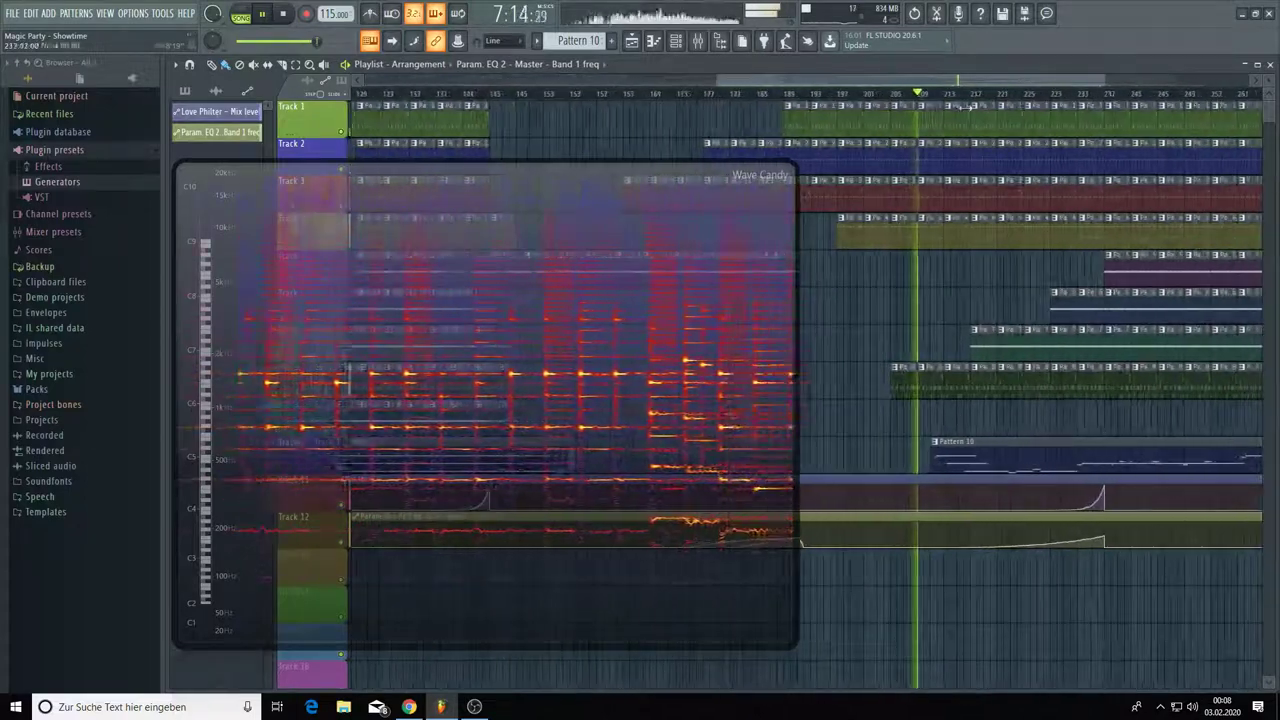
scroll(800, 80, "up", 1)
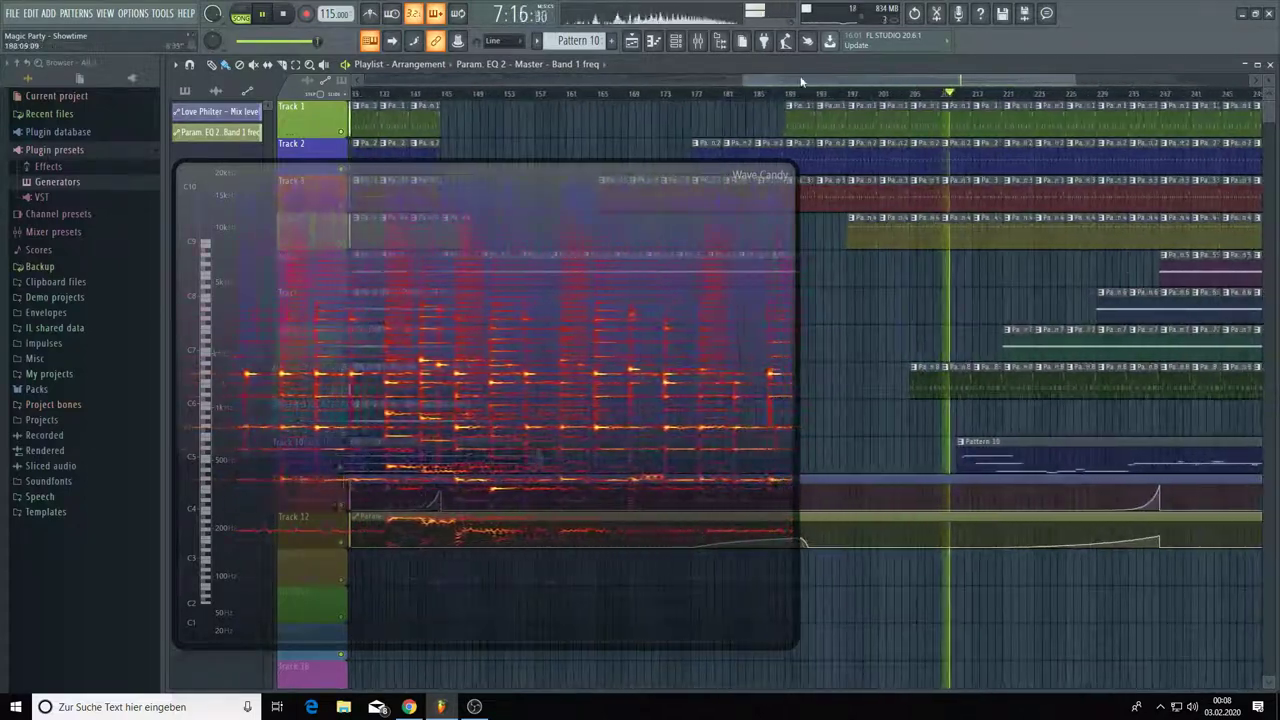
left_click_drag(800, 80, 732, 79)
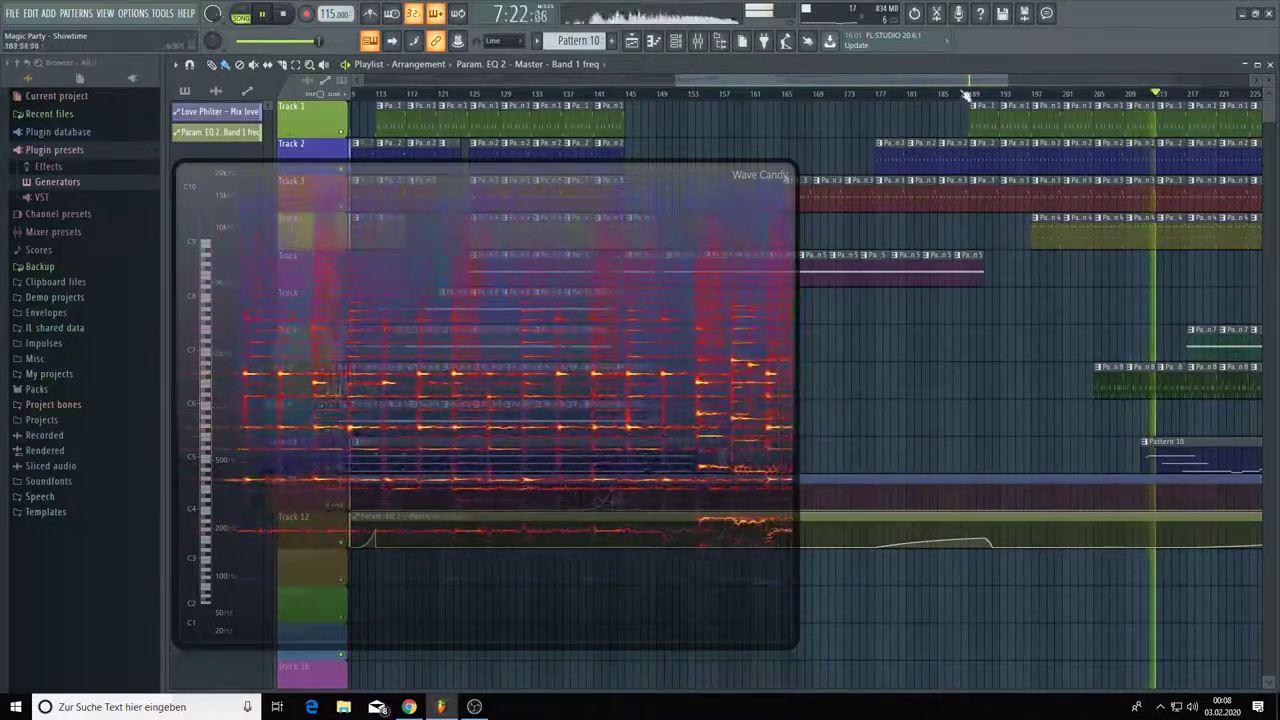
- Stagger the song's ending so tracks 2 and 3 end at about bar 277, track 1 at 281 and track 4 at 283
left_click_drag(966, 82, 1116, 112)
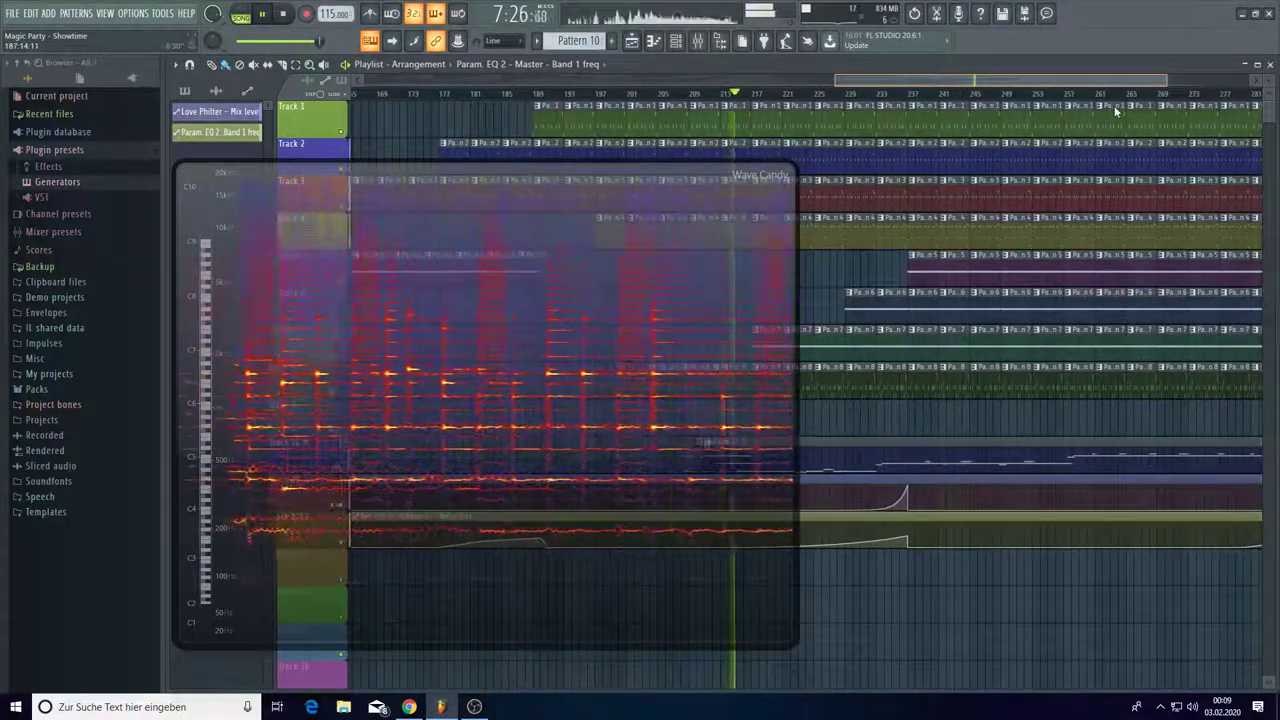
scroll(1116, 110, "left", 3)
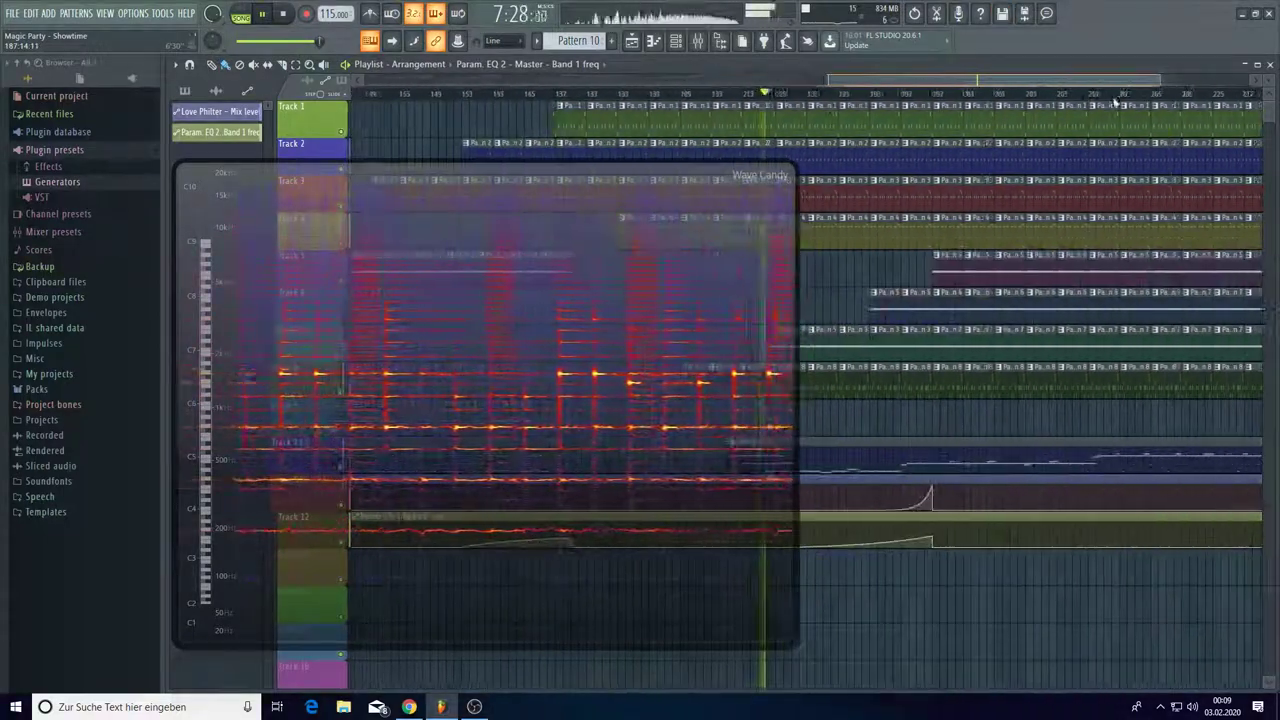
left_click_drag(1116, 103, 1151, 104)
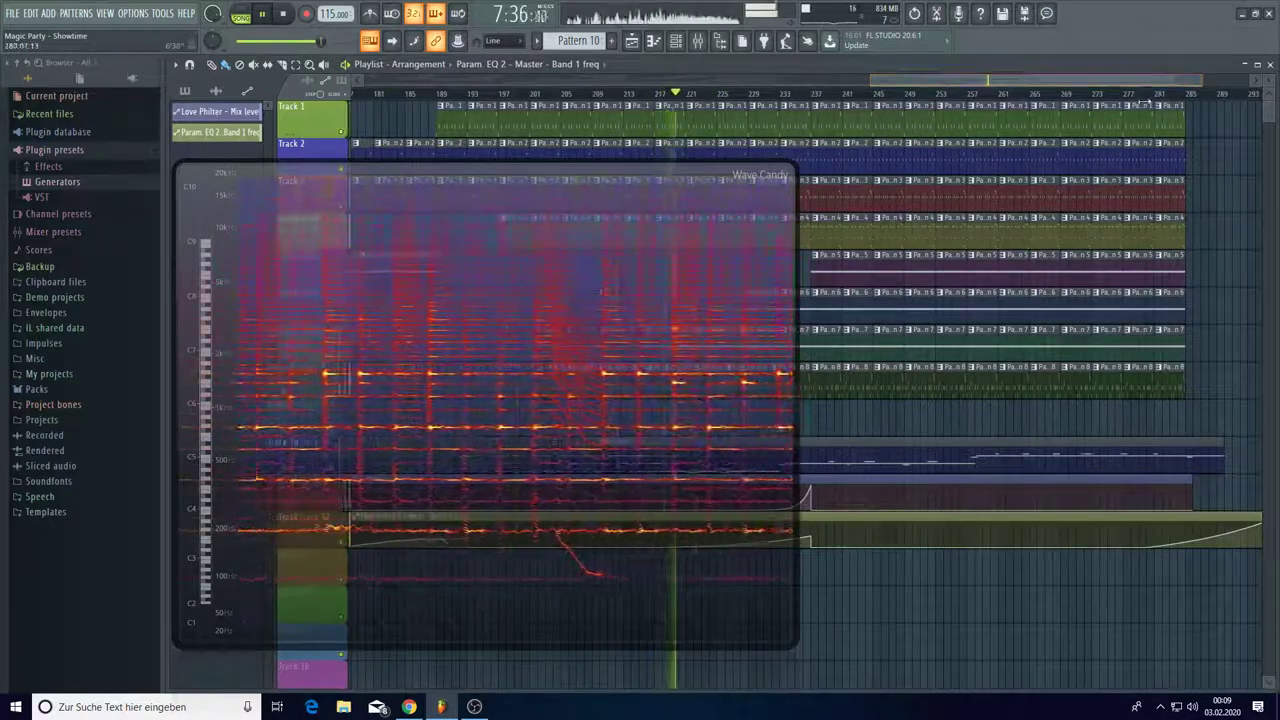
left_click_drag(871, 84, 352, 84)
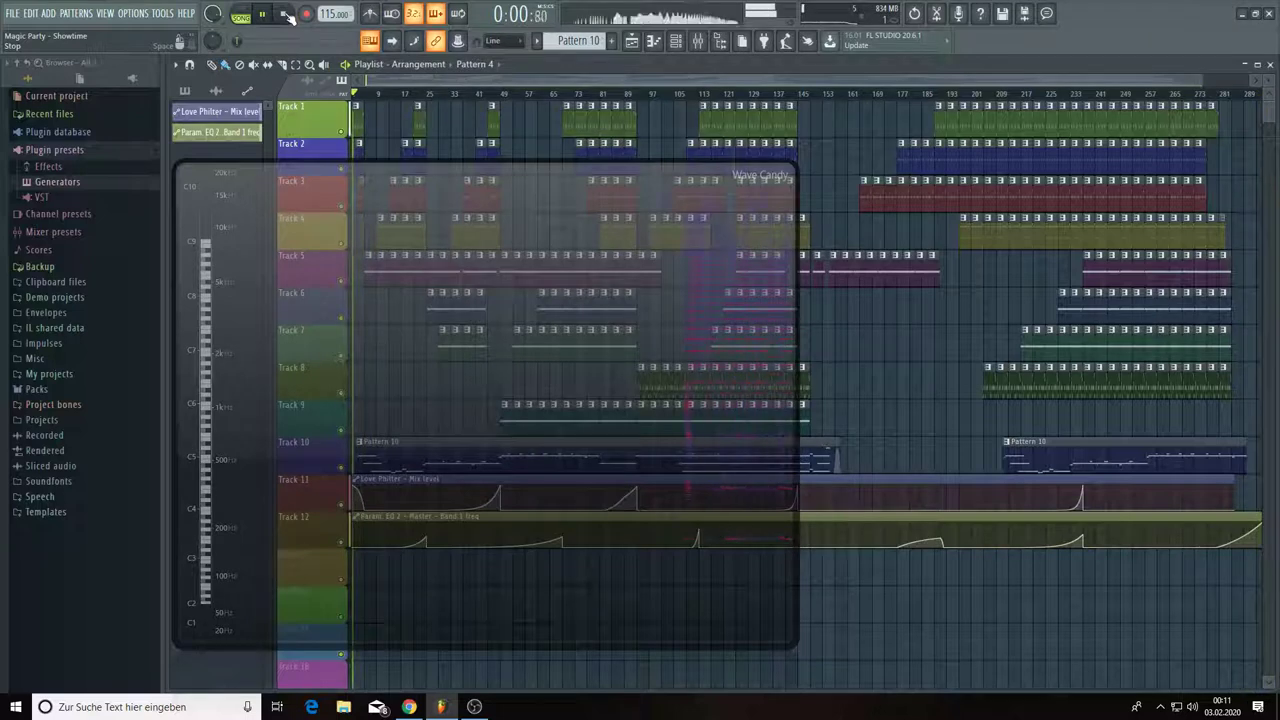
- Stop playback and save the project under its current name
left_click(286, 16)
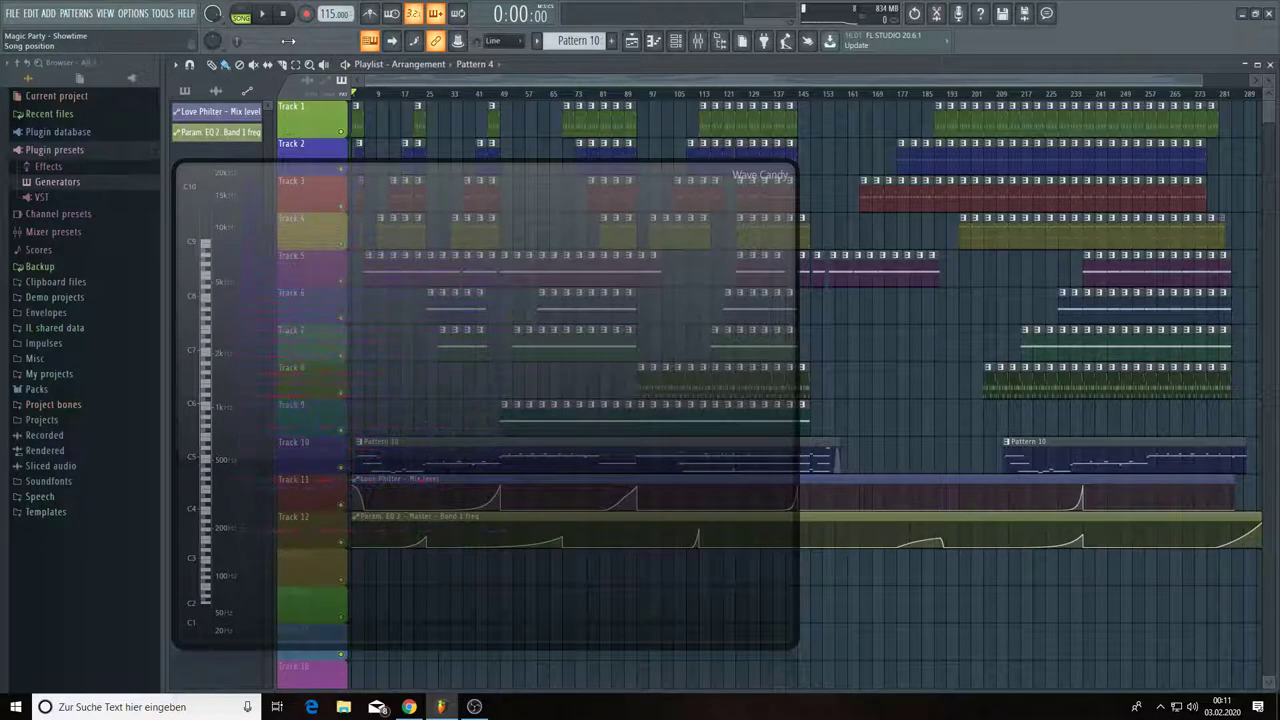
left_click(20, 14)
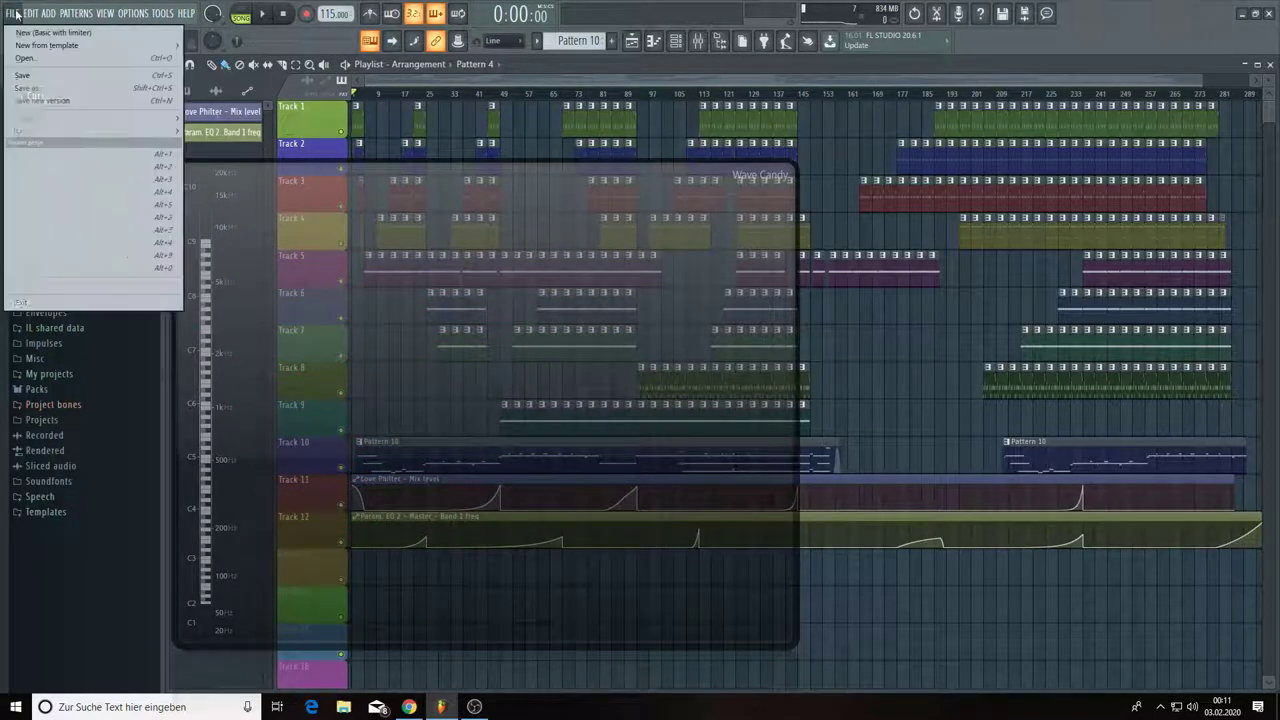
left_click(37, 77)
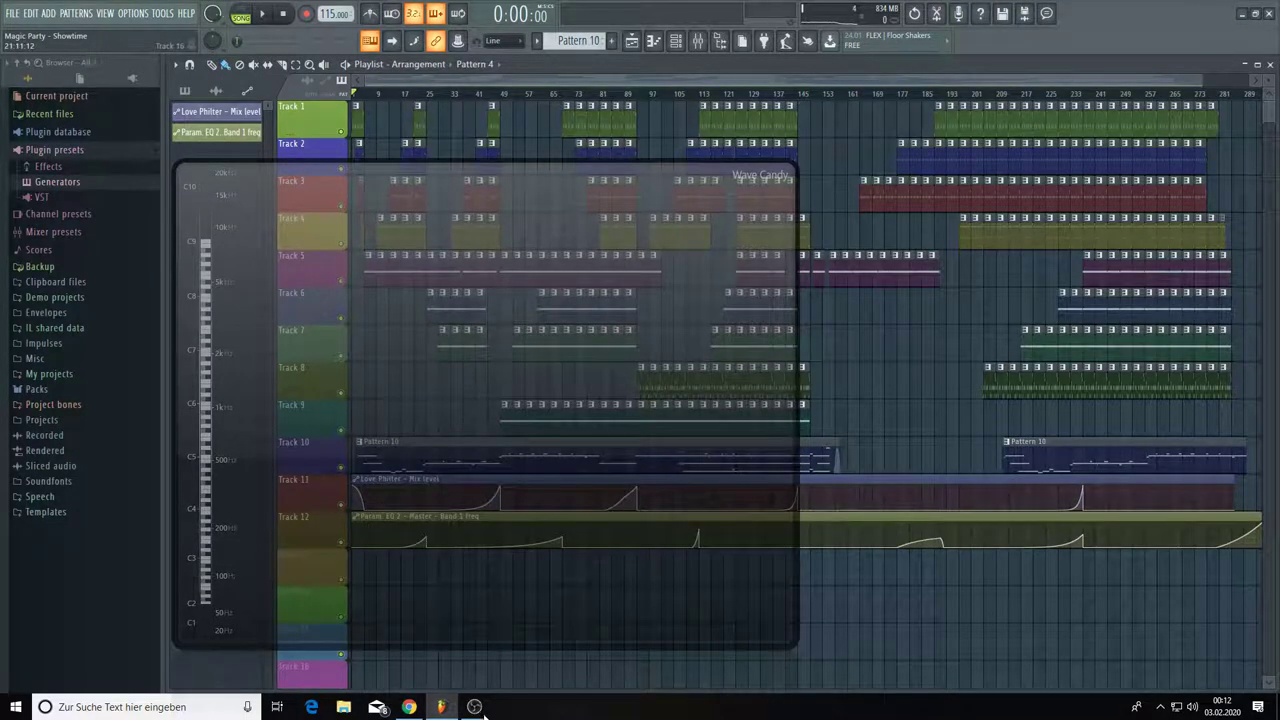
- Minimize FL Studio and switch to the OBS Studio window
left_click(1243, 14)
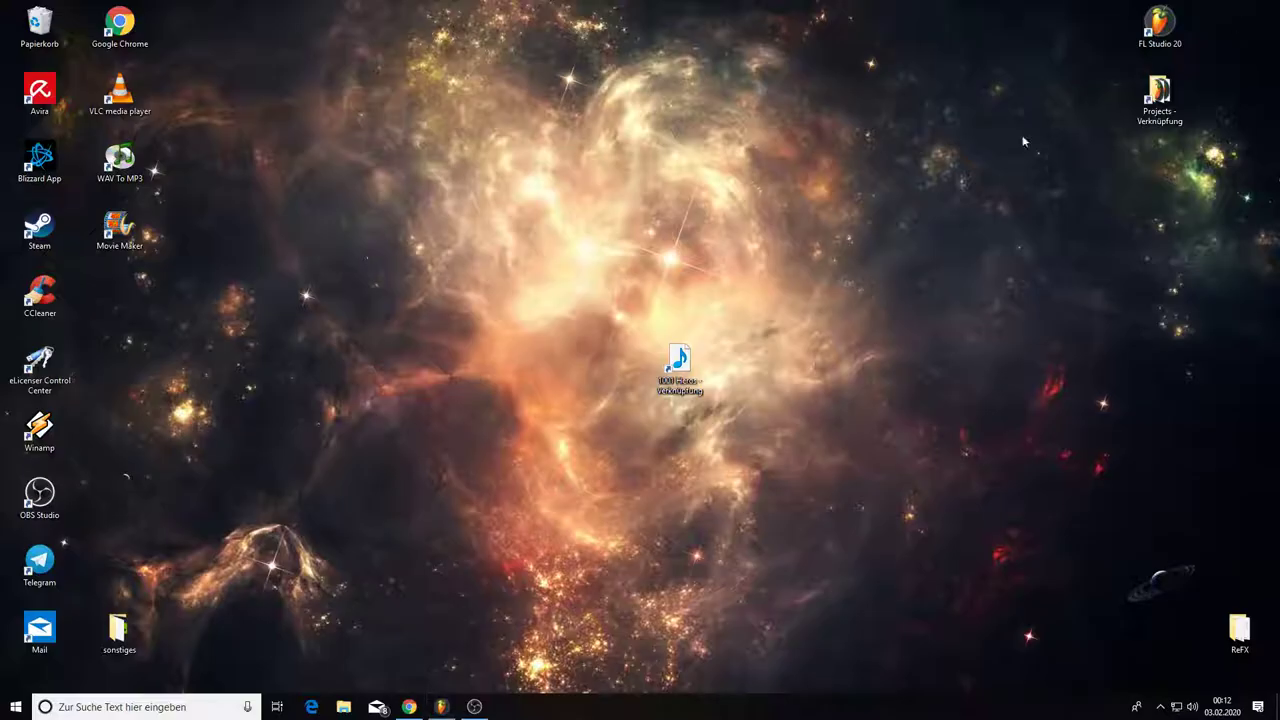
left_click(475, 707)
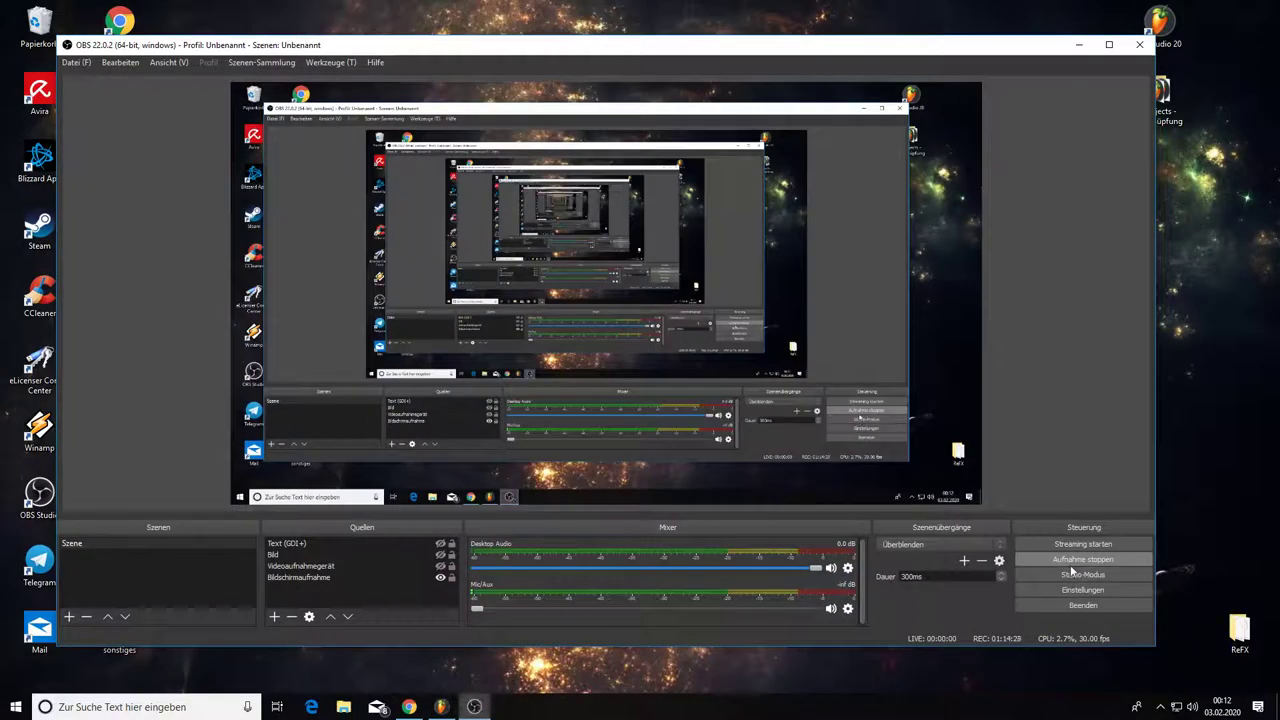